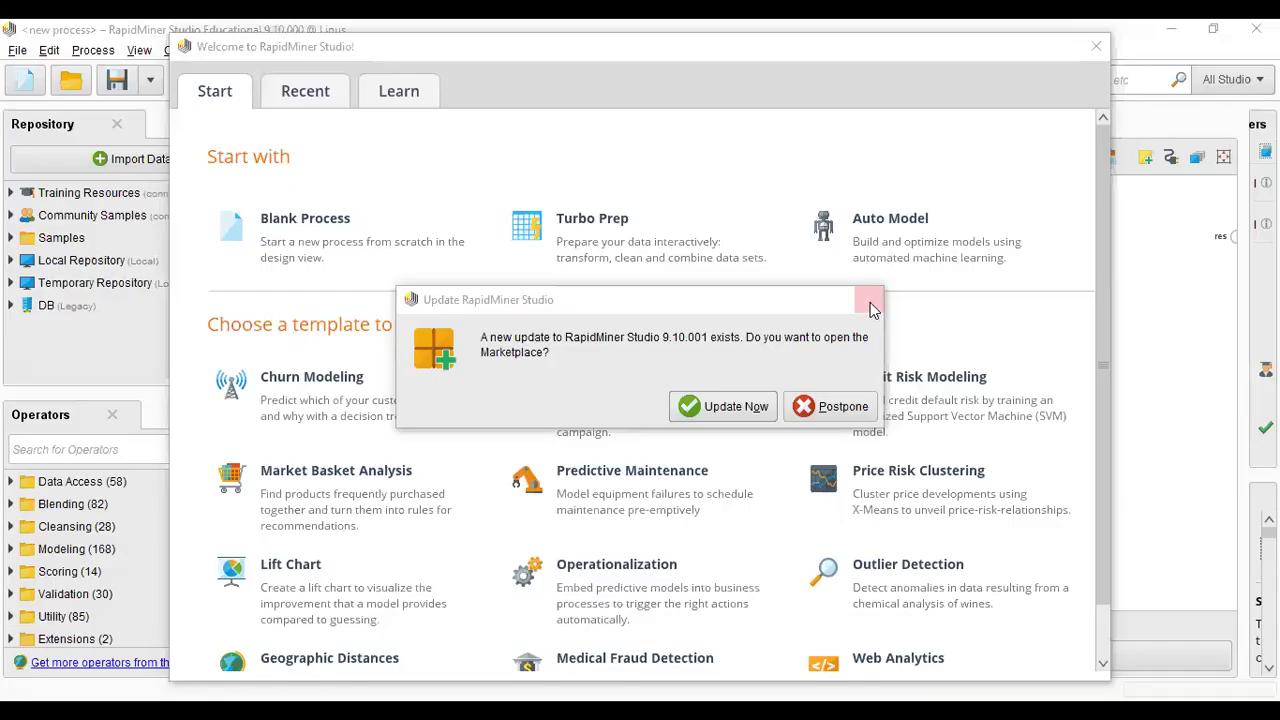
Dismiss the RapidMiner Studio update prompt and close the welcome window to reach the empty process
click(869, 297)
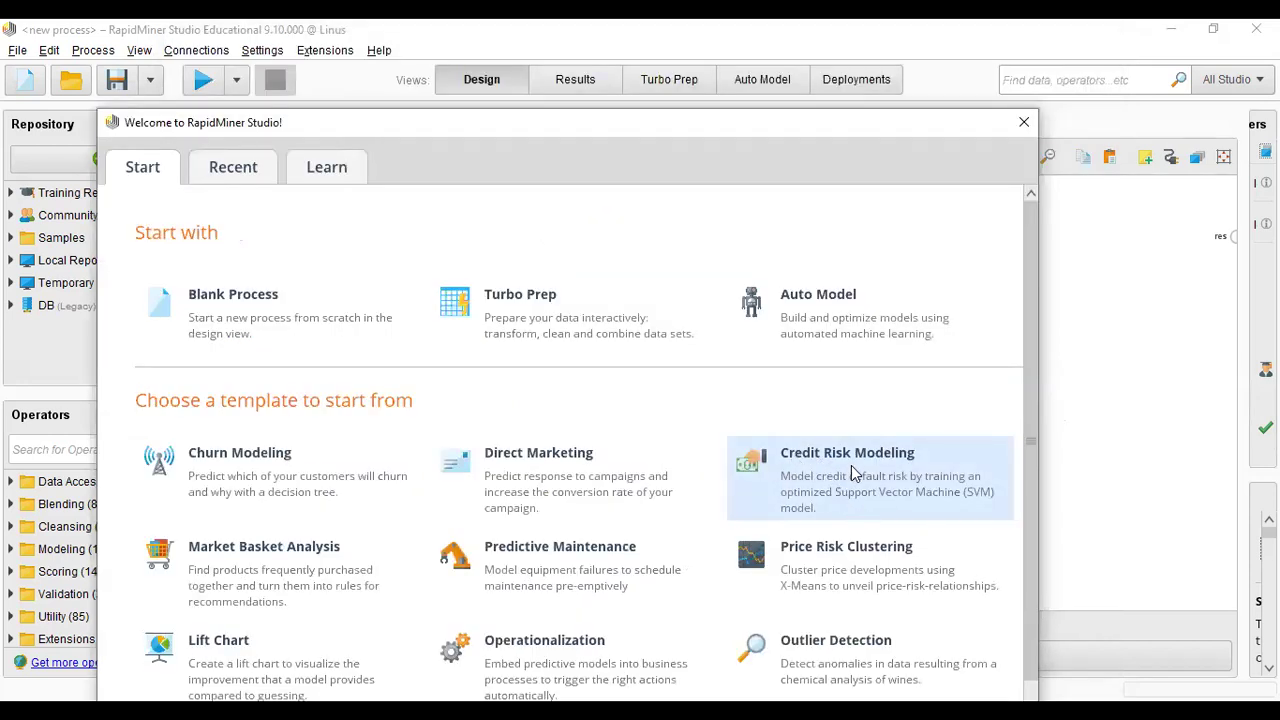
click(1021, 126)
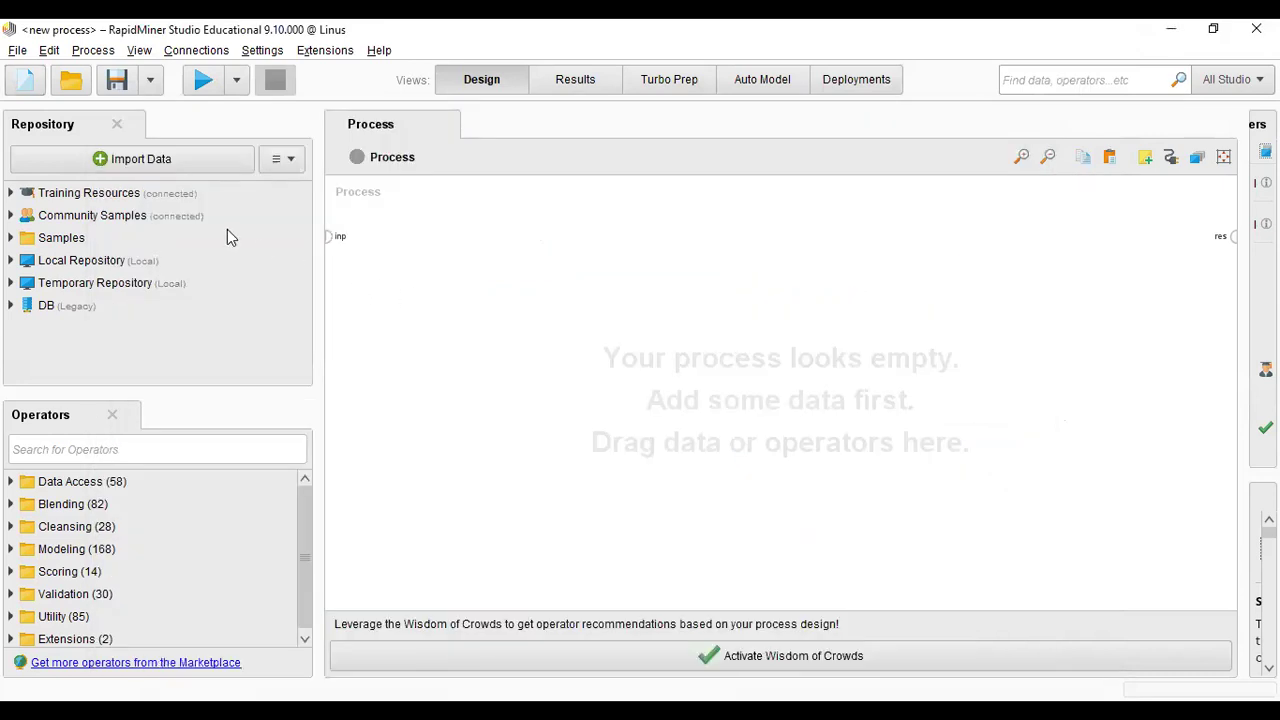
click(18, 52)
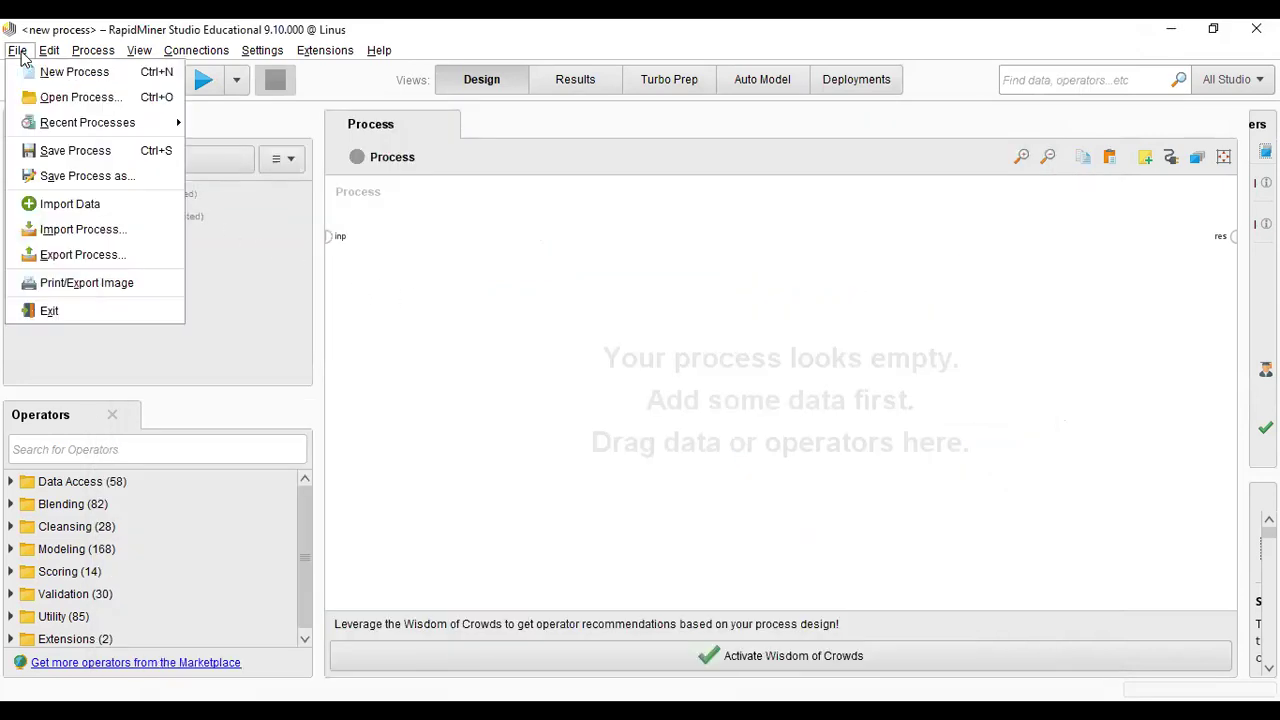
click(90, 82)
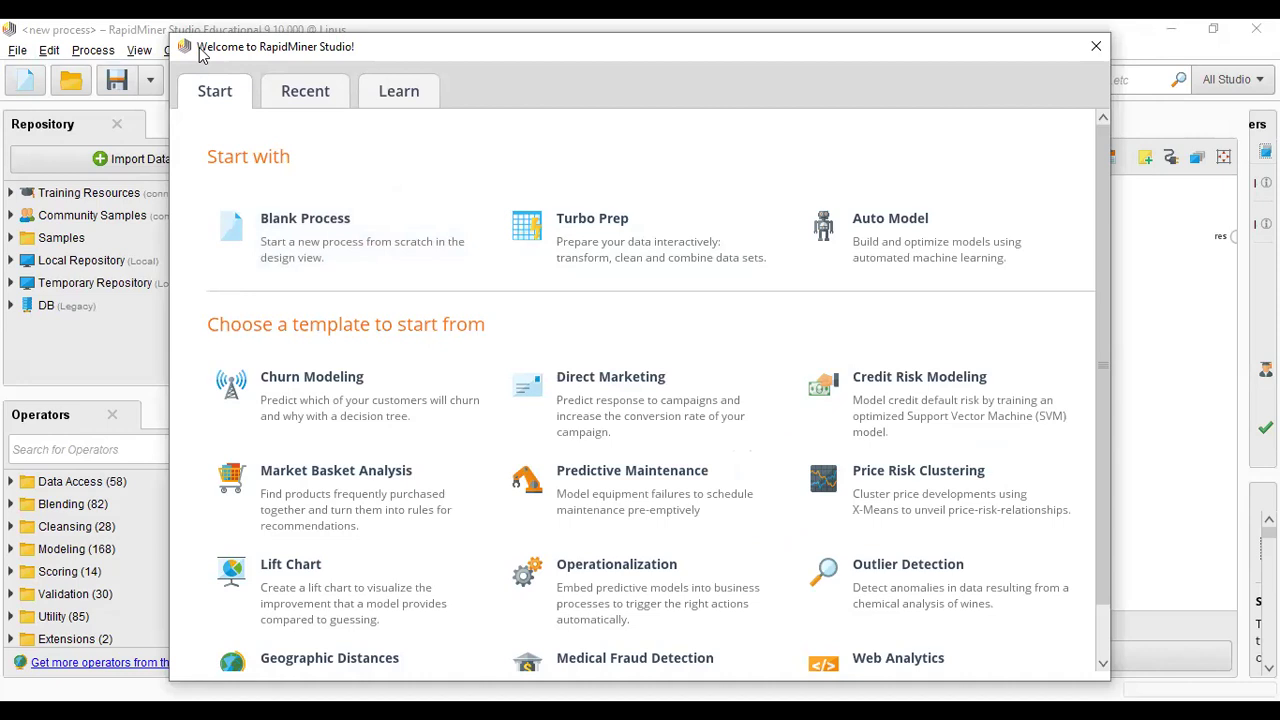
drag(200, 54, 170, 84)
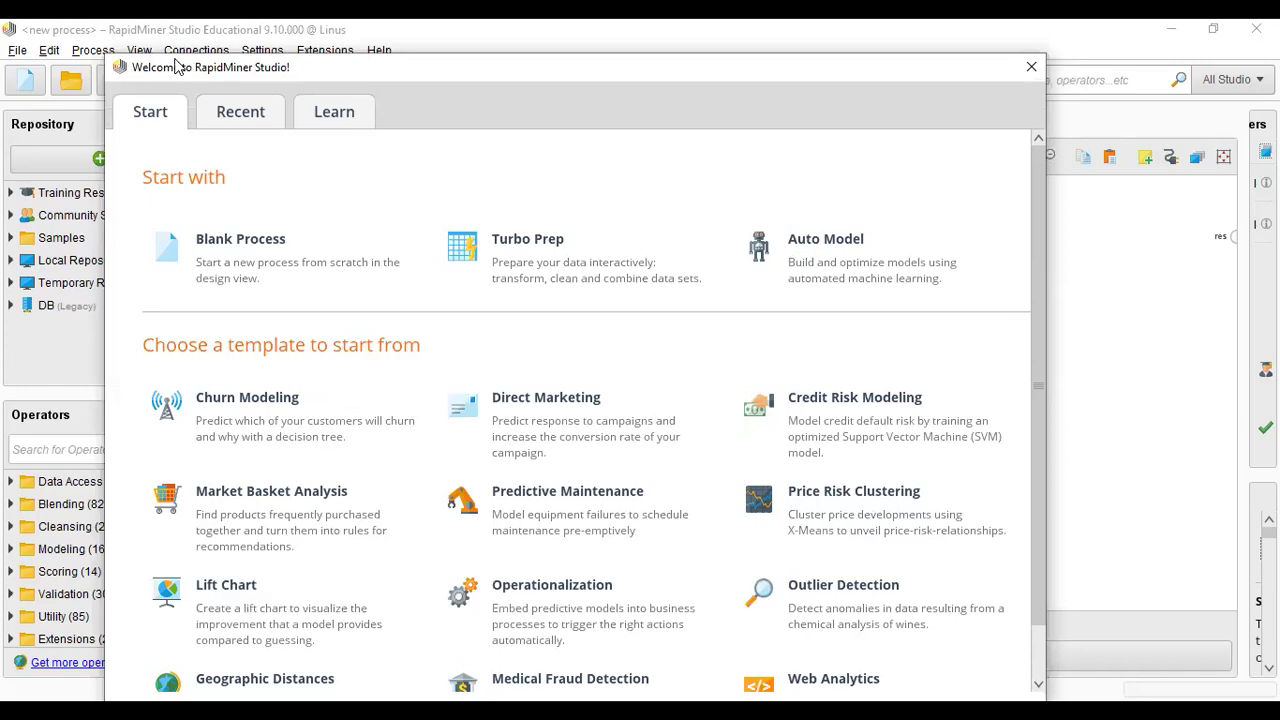
drag(169, 64, 145, 133)
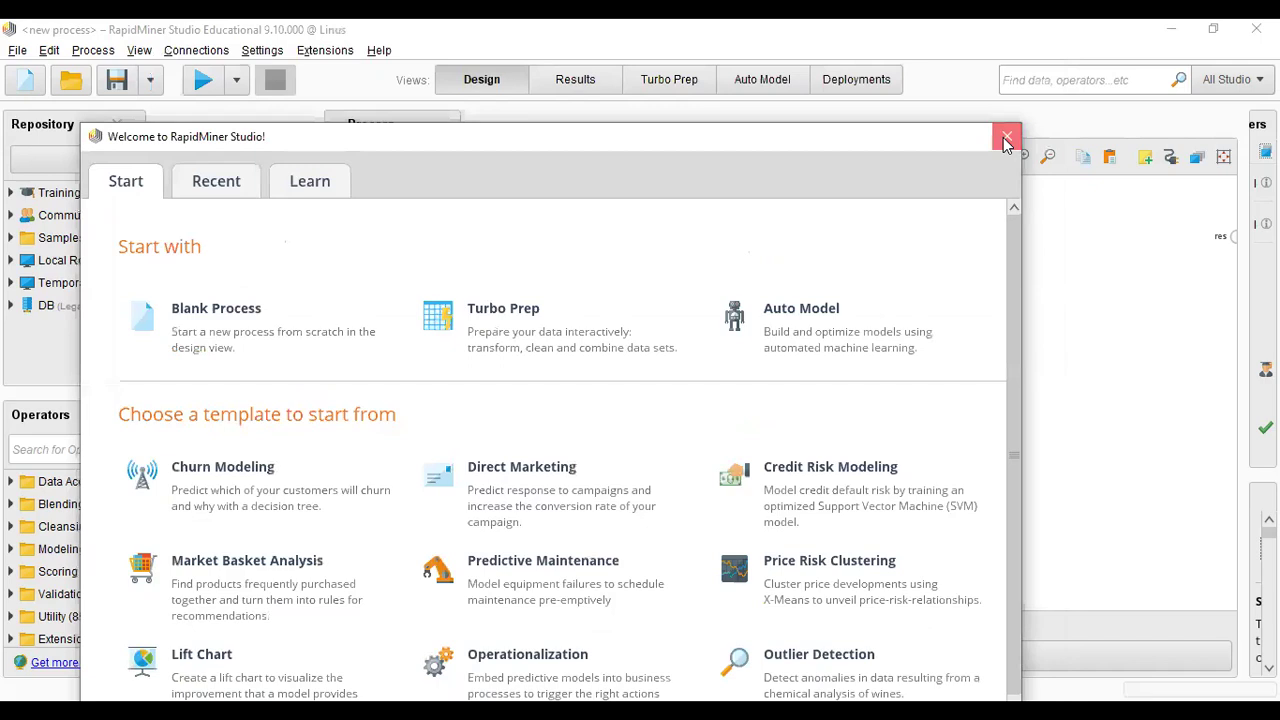
click(1006, 140)
Create a new process from the Credit Risk Modeling template
click(17, 50)
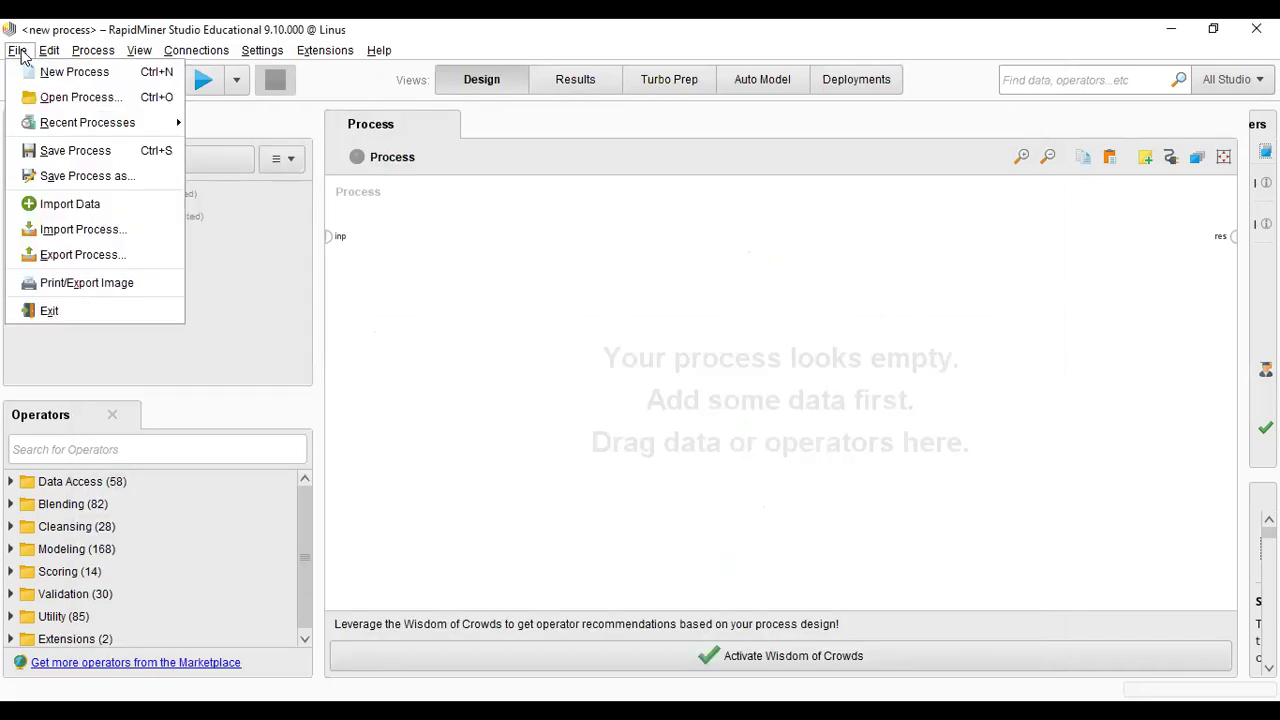
click(72, 72)
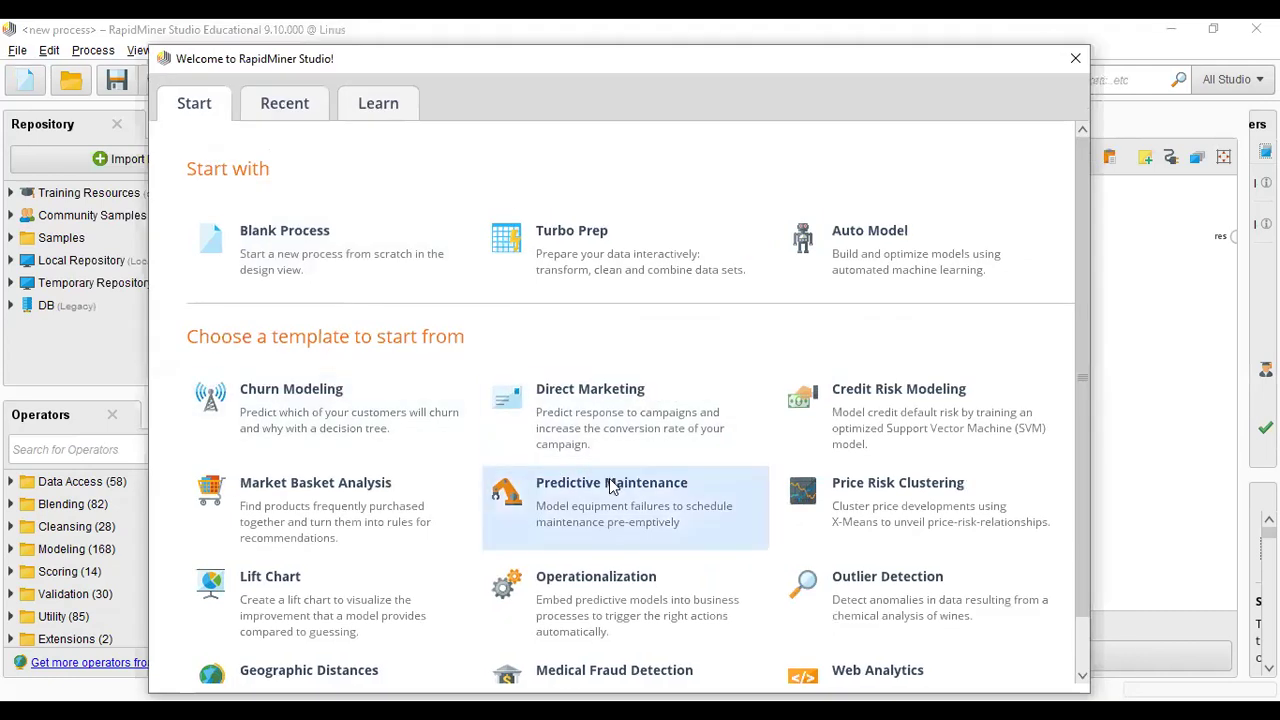
scroll(737, 557, down, 2)
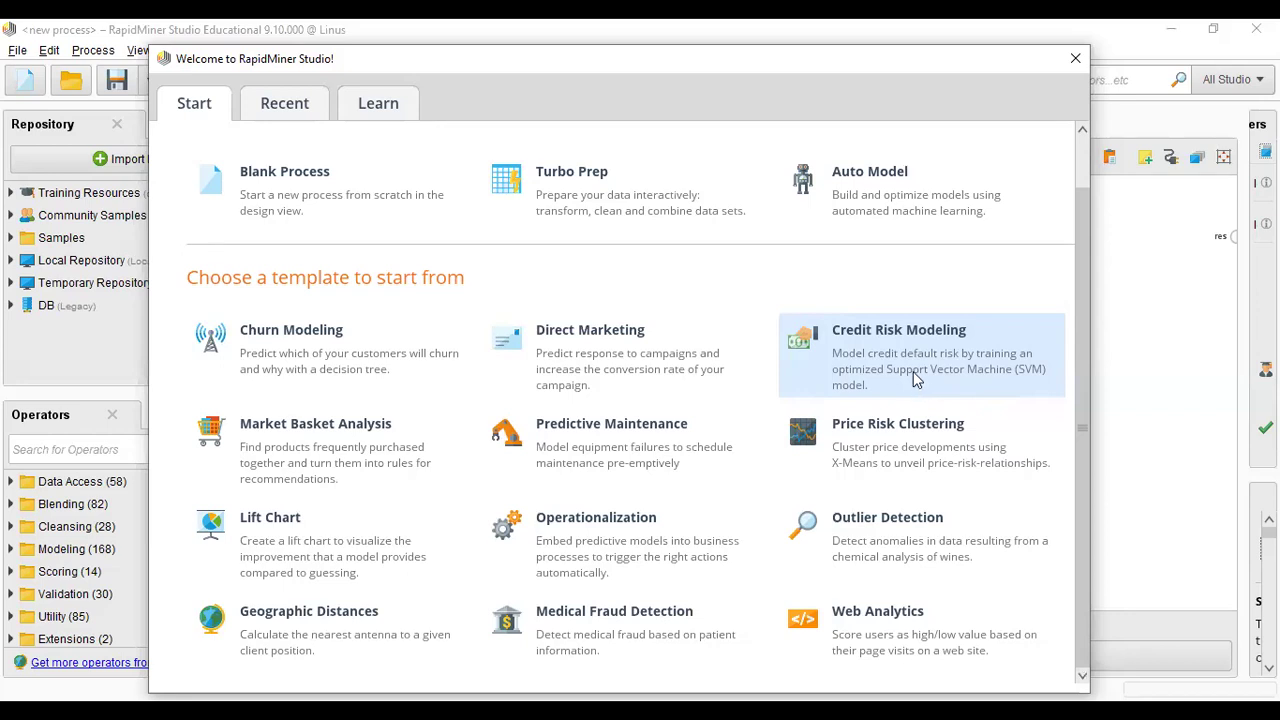
click(918, 383)
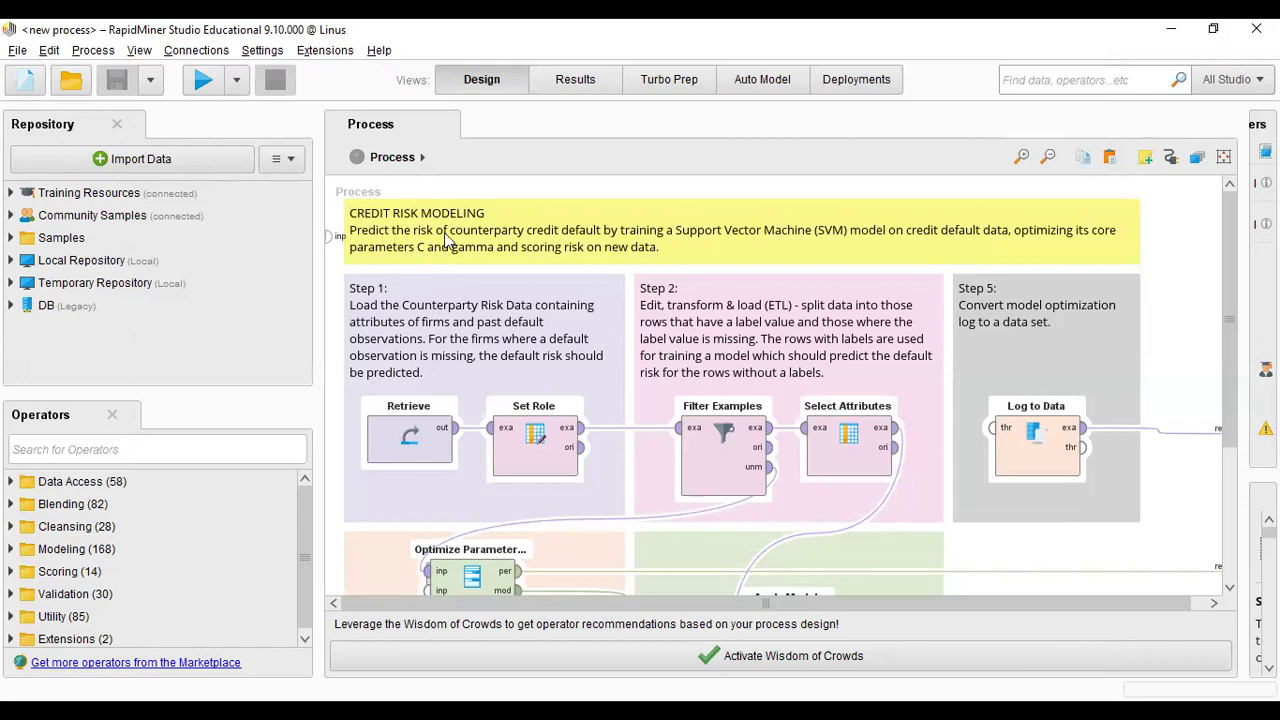
Widen the process canvas by narrowing the Repository and Operators panels
drag(1230, 328, 1244, 364)
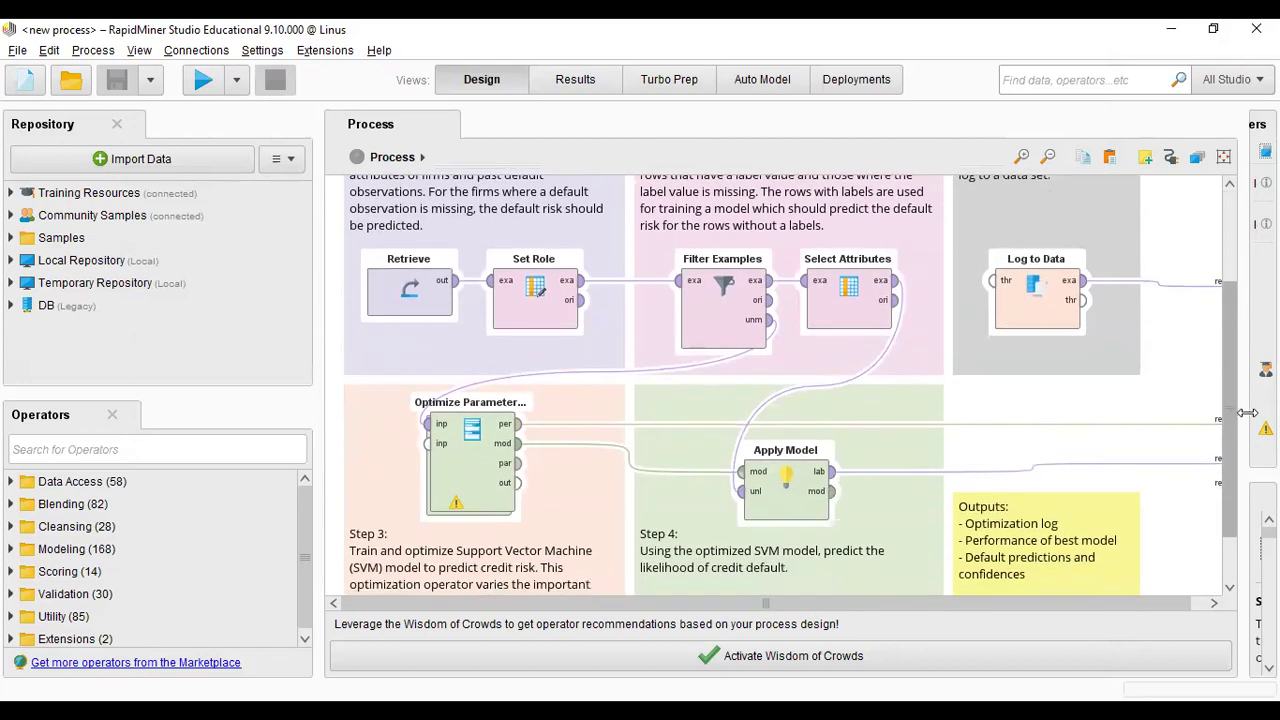
drag(1234, 430, 1236, 344)
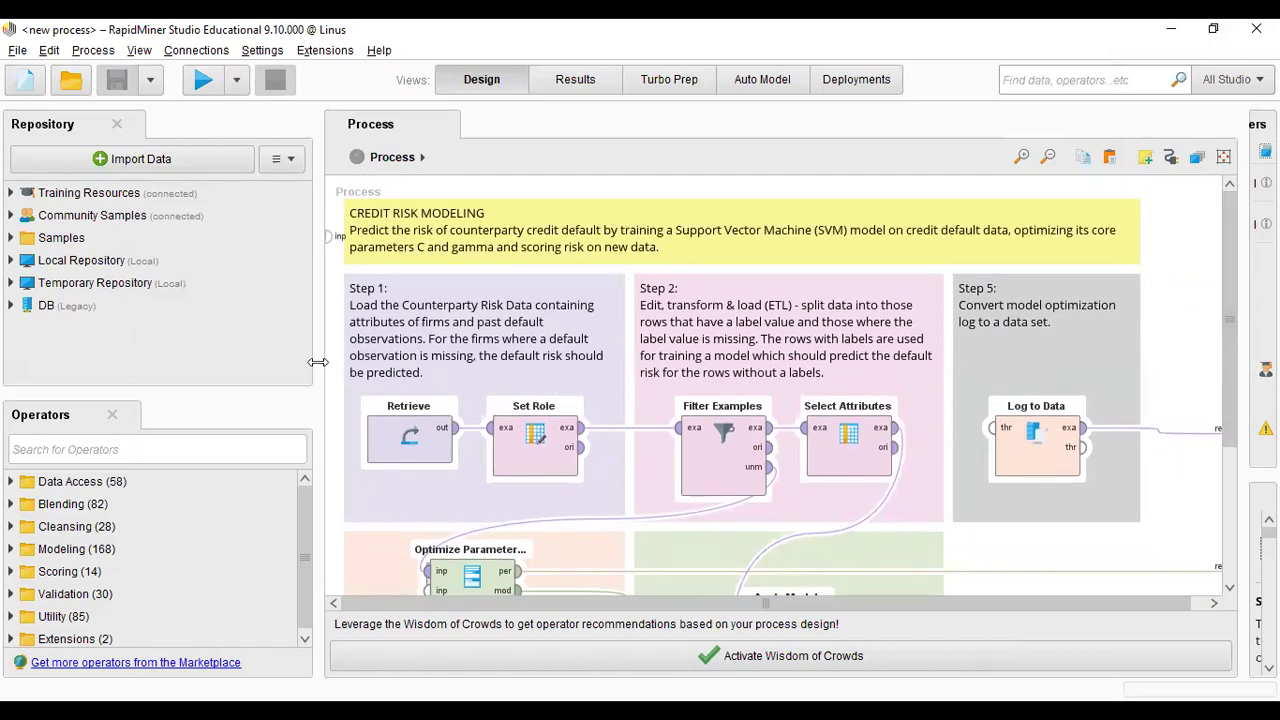
drag(317, 362, 222, 361)
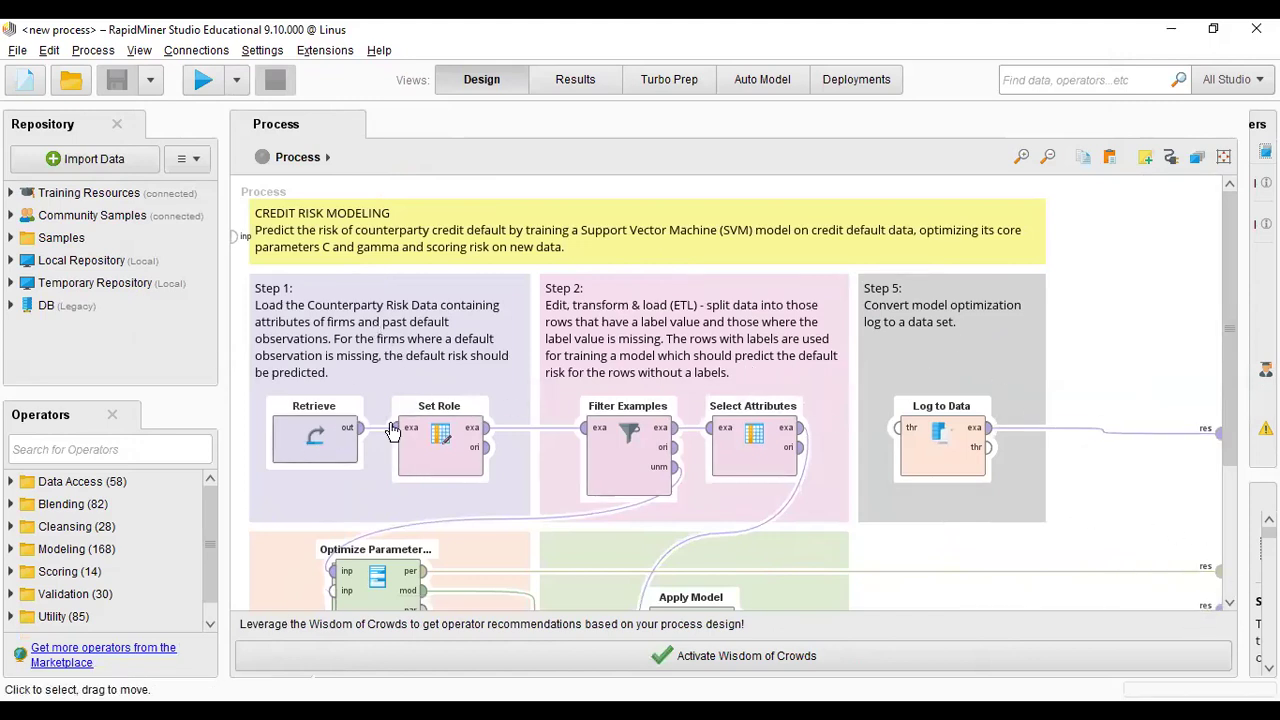
Examine the step notes, operators and connections of the credit risk process, from Retrieve through Optimize Parameters to Apply Model and Log to Data
scroll(470, 465, down, 3)
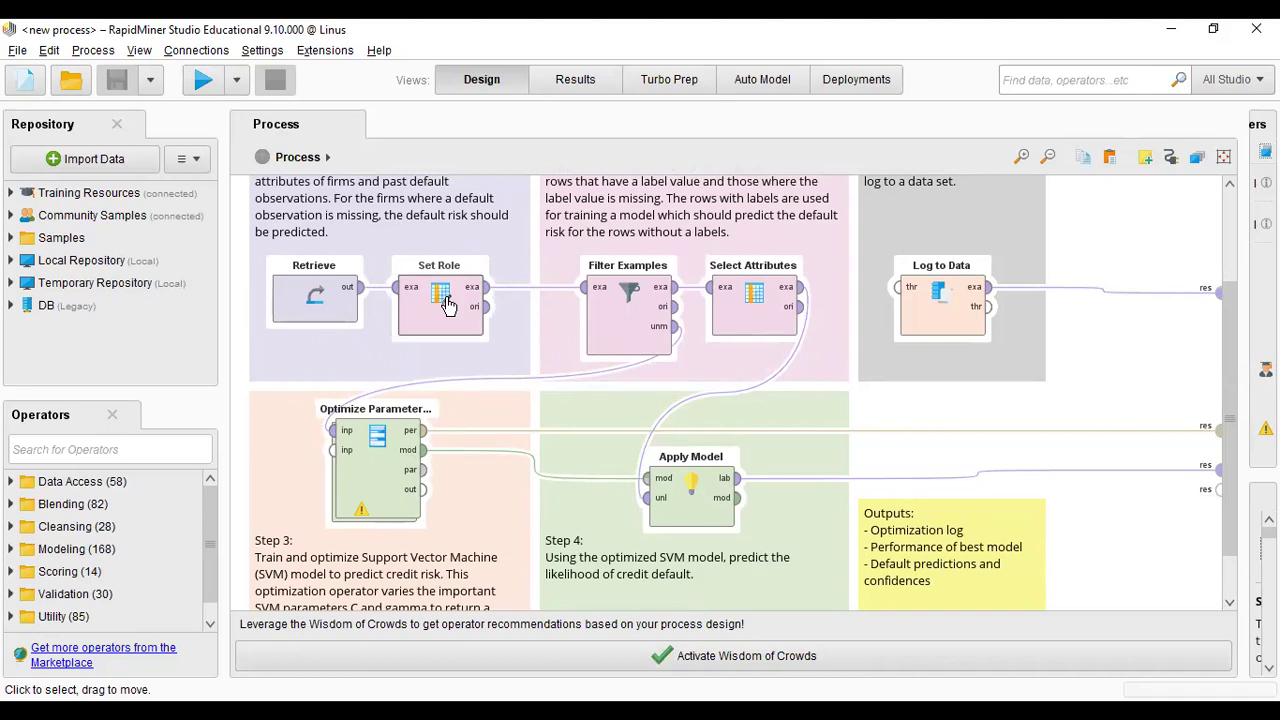
scroll(447, 305, up, 1)
scroll(600, 340, up, 1)
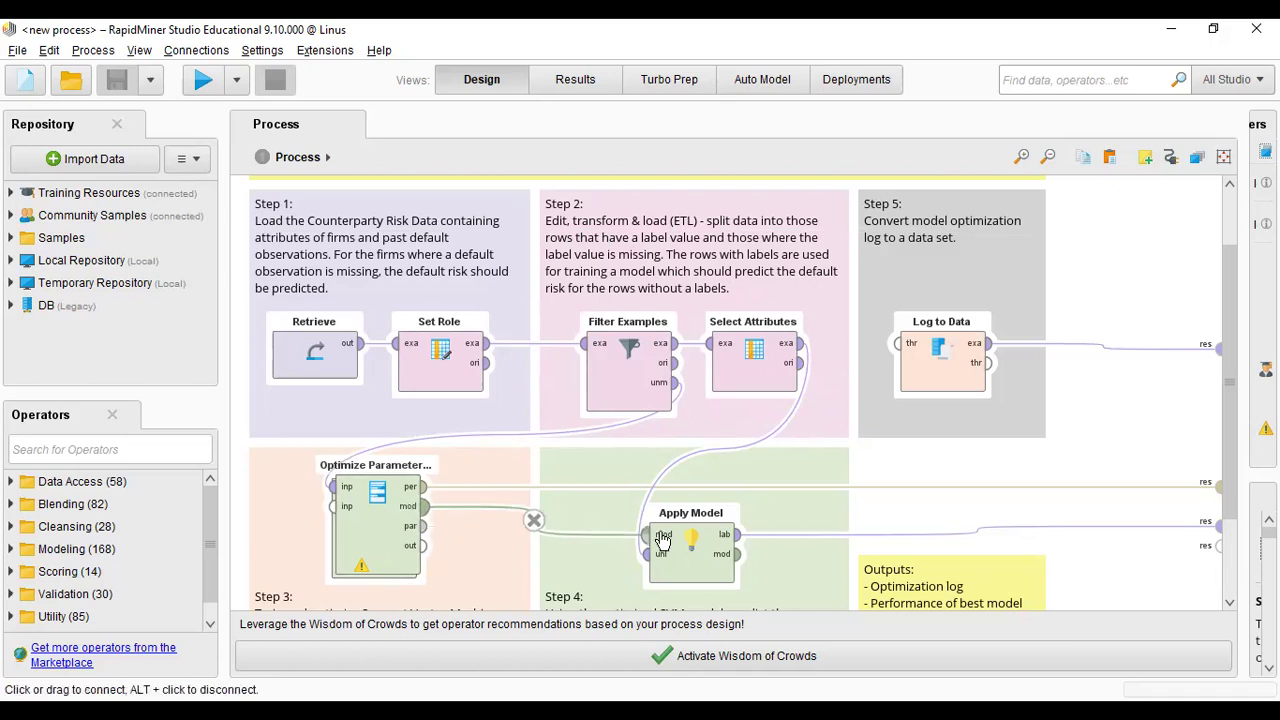
click(372, 525)
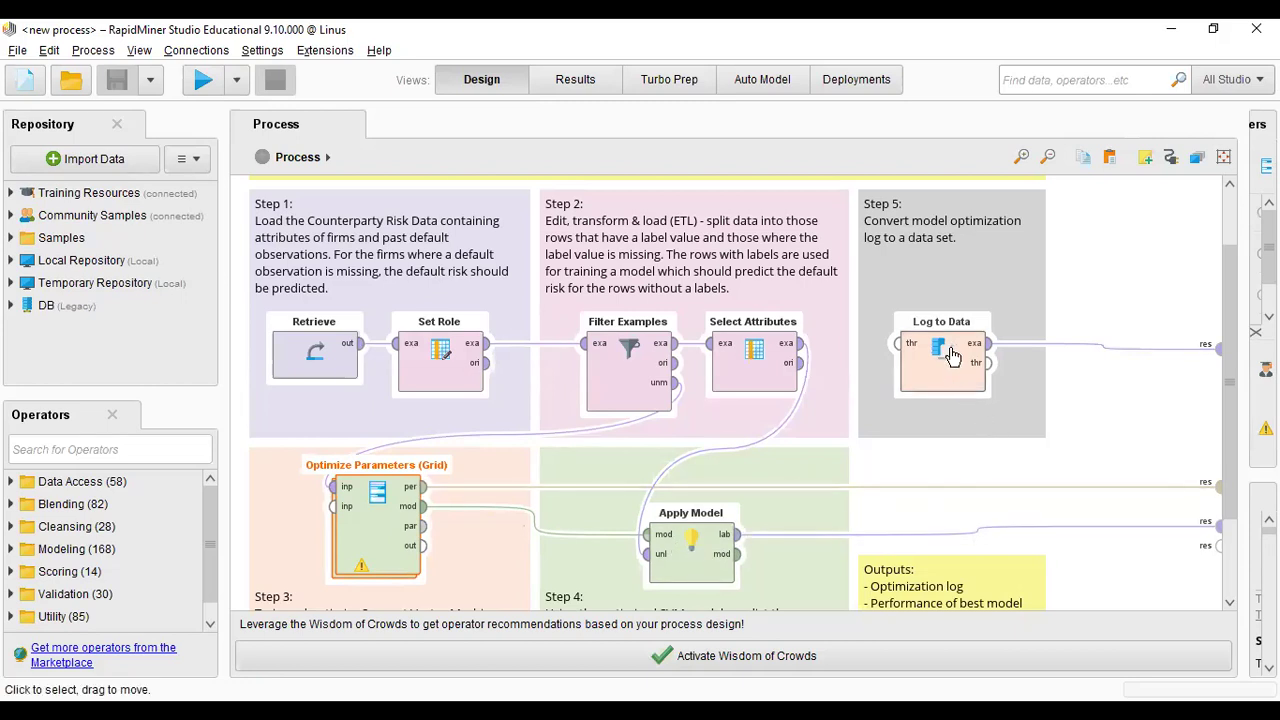
scroll(940, 368, down, 1)
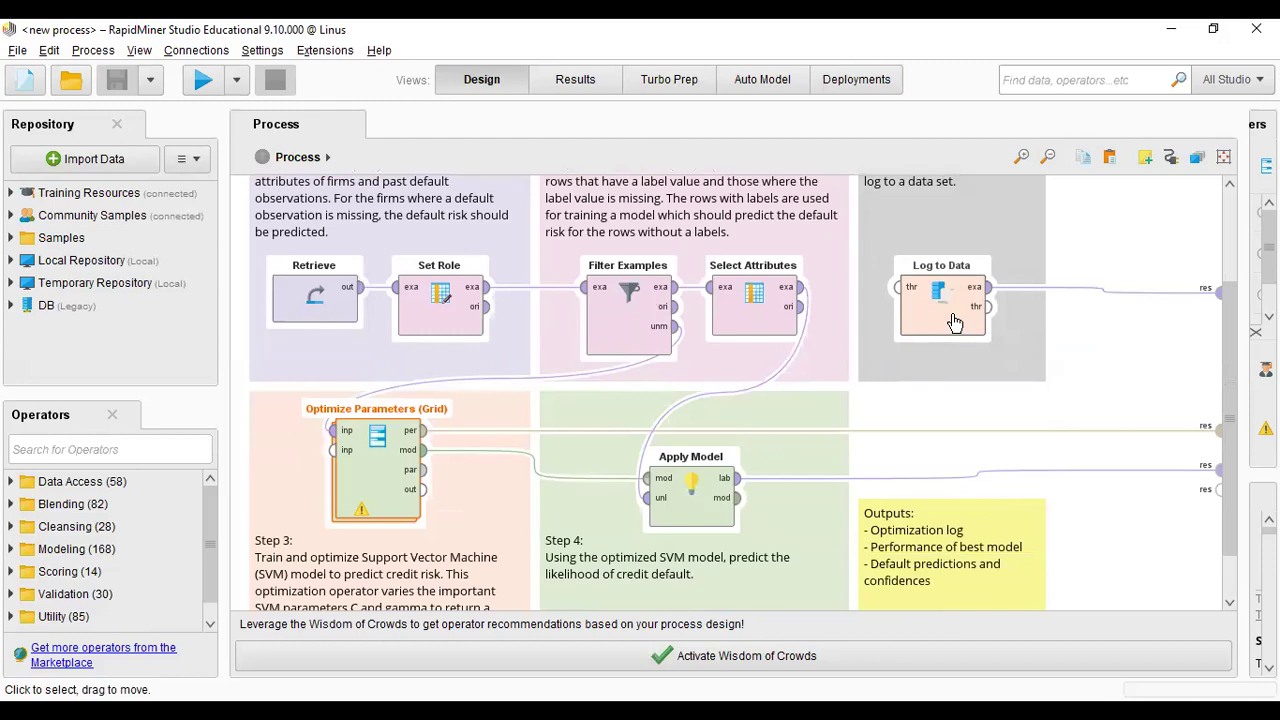
scroll(955, 322, up, 2)
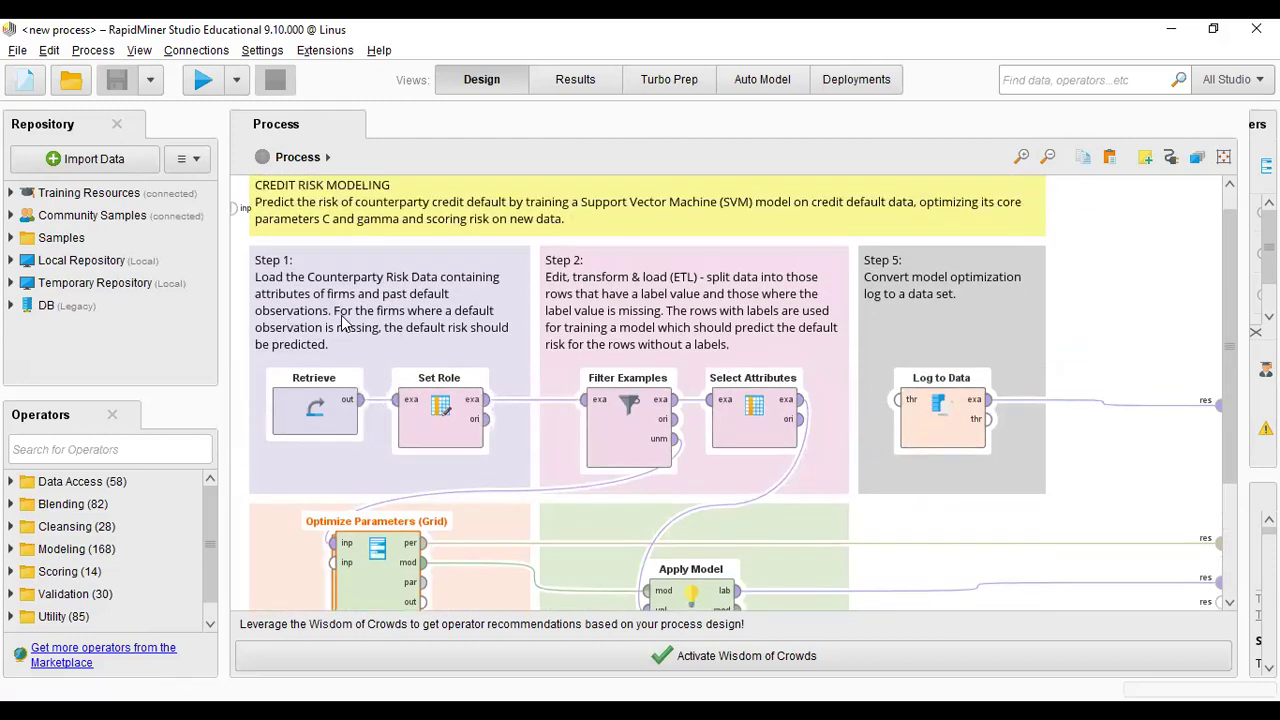
scroll(395, 310, down, 2)
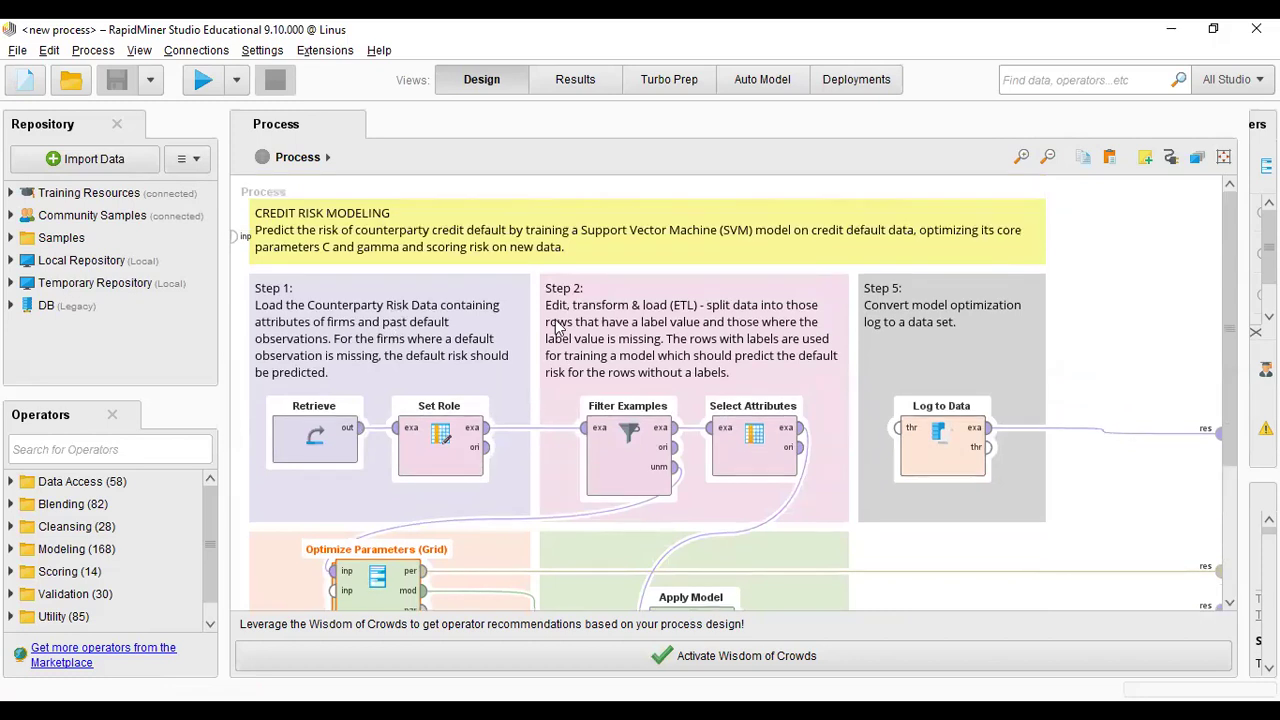
scroll(530, 365, up, 1)
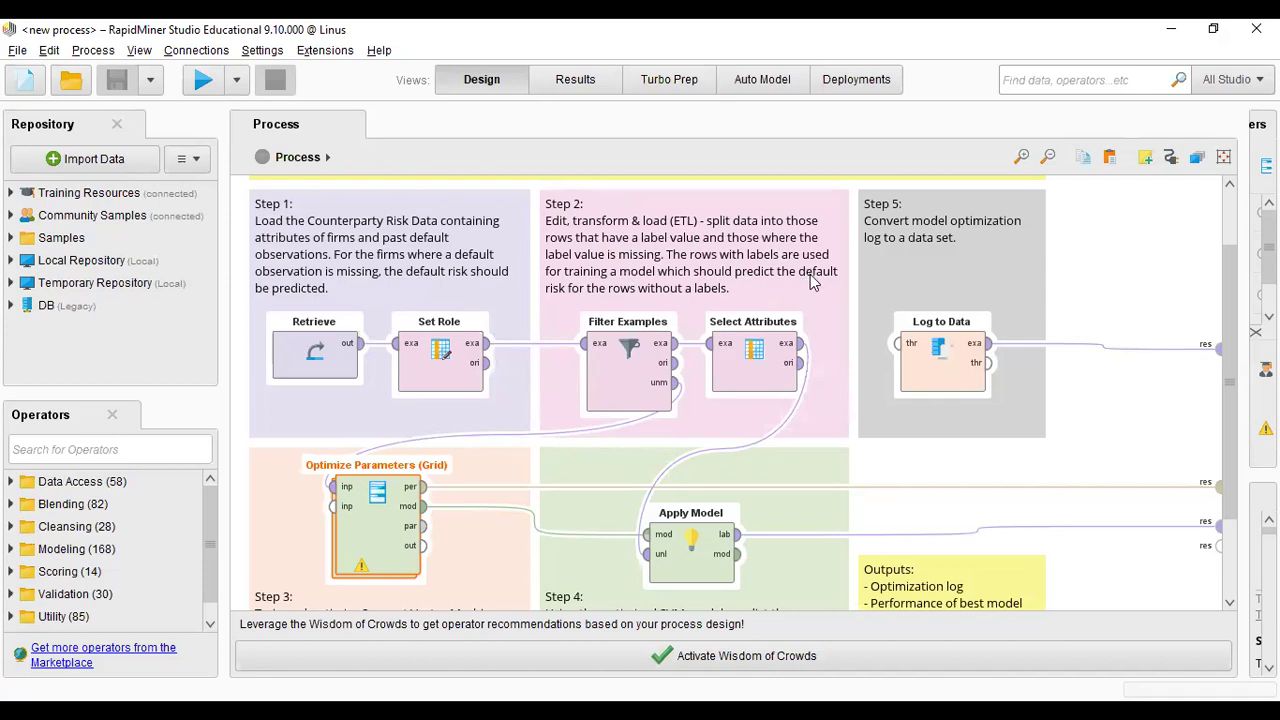
scroll(517, 409, down, 3)
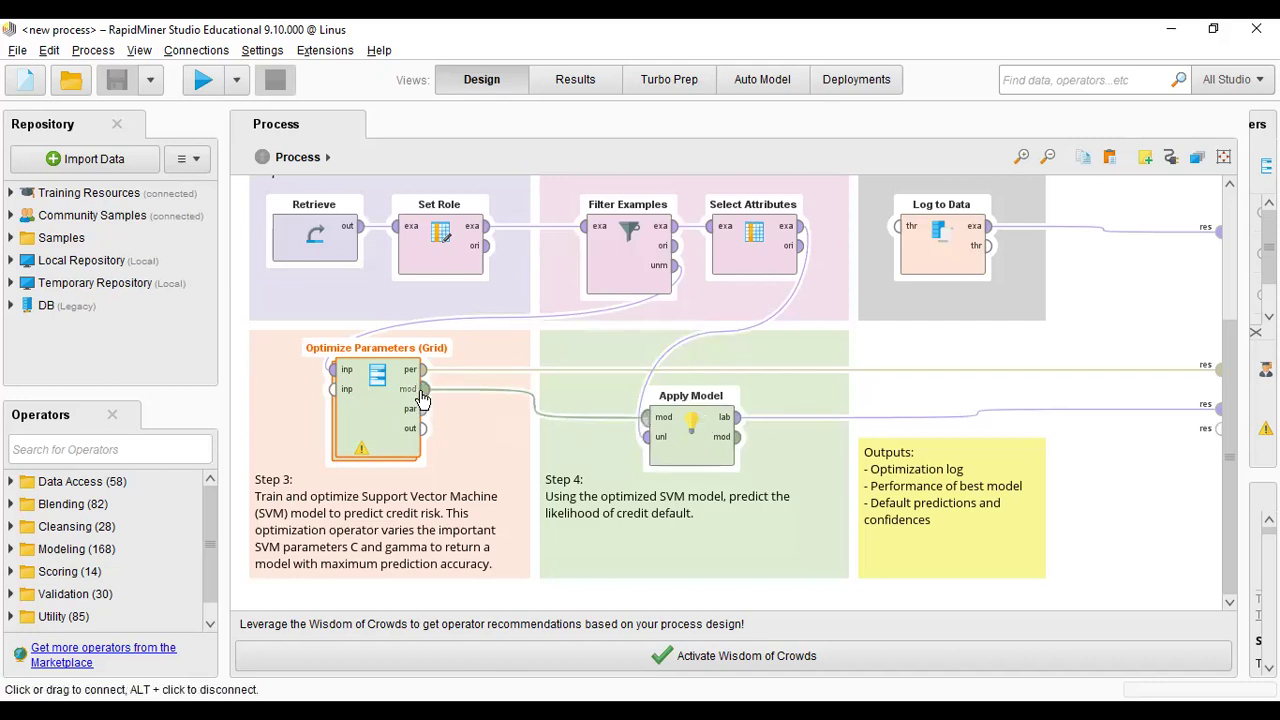
mouse_move(421, 398)
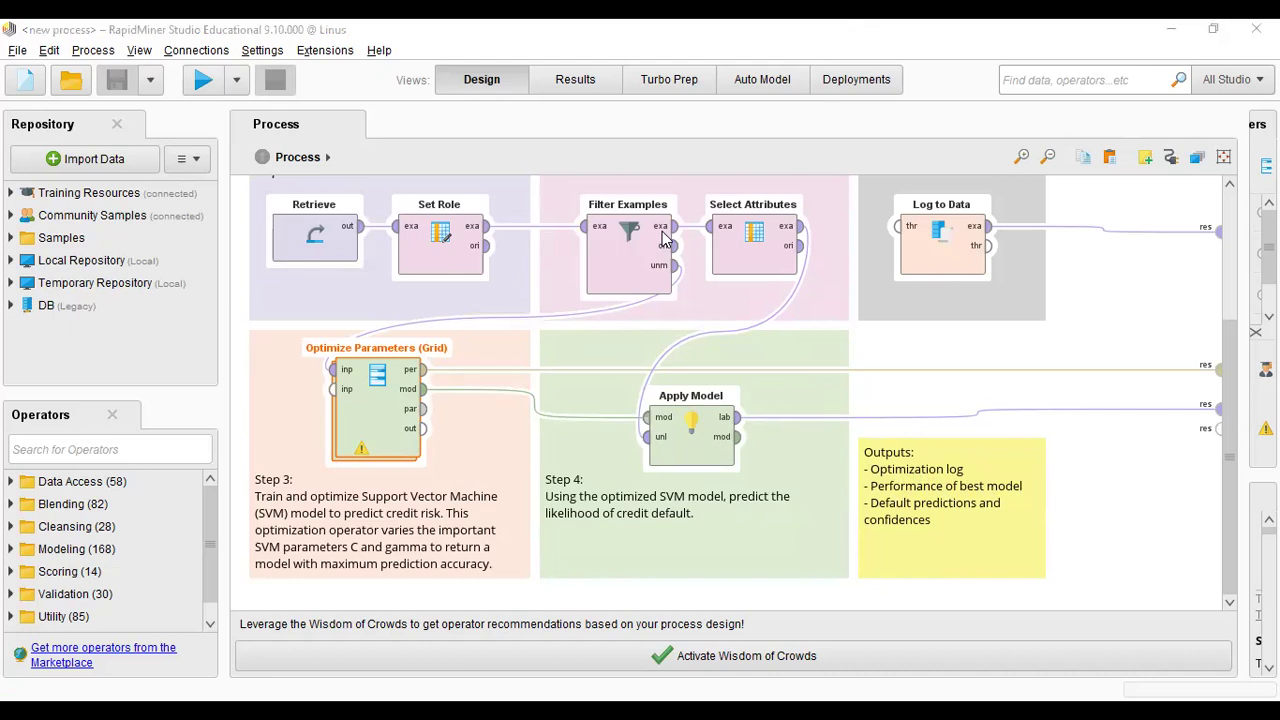
Switch to the lab exercise document in Word and highlight methodology step 4 on presenting and explaining the model
key(alt+Tab)
scroll(720, 320, up, 15)
scroll(712, 313, up, 6)
scroll(666, 354, down, 3)
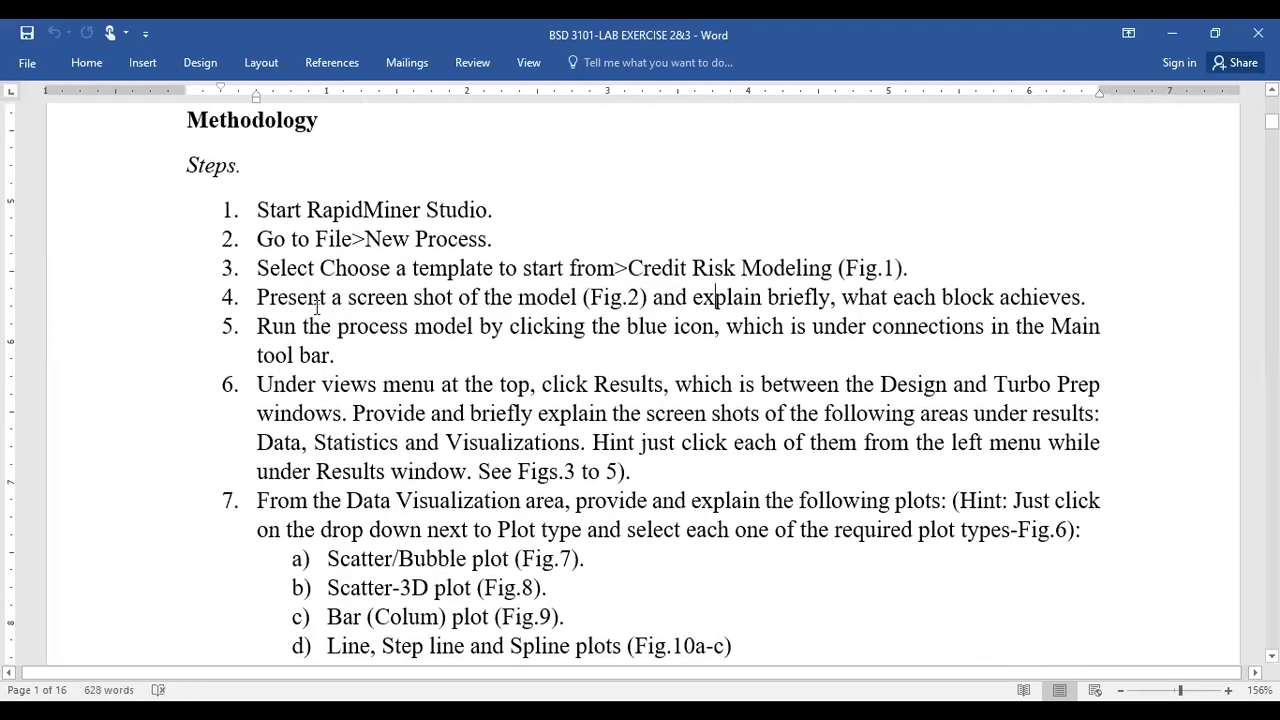
drag(257, 297, 1092, 298)
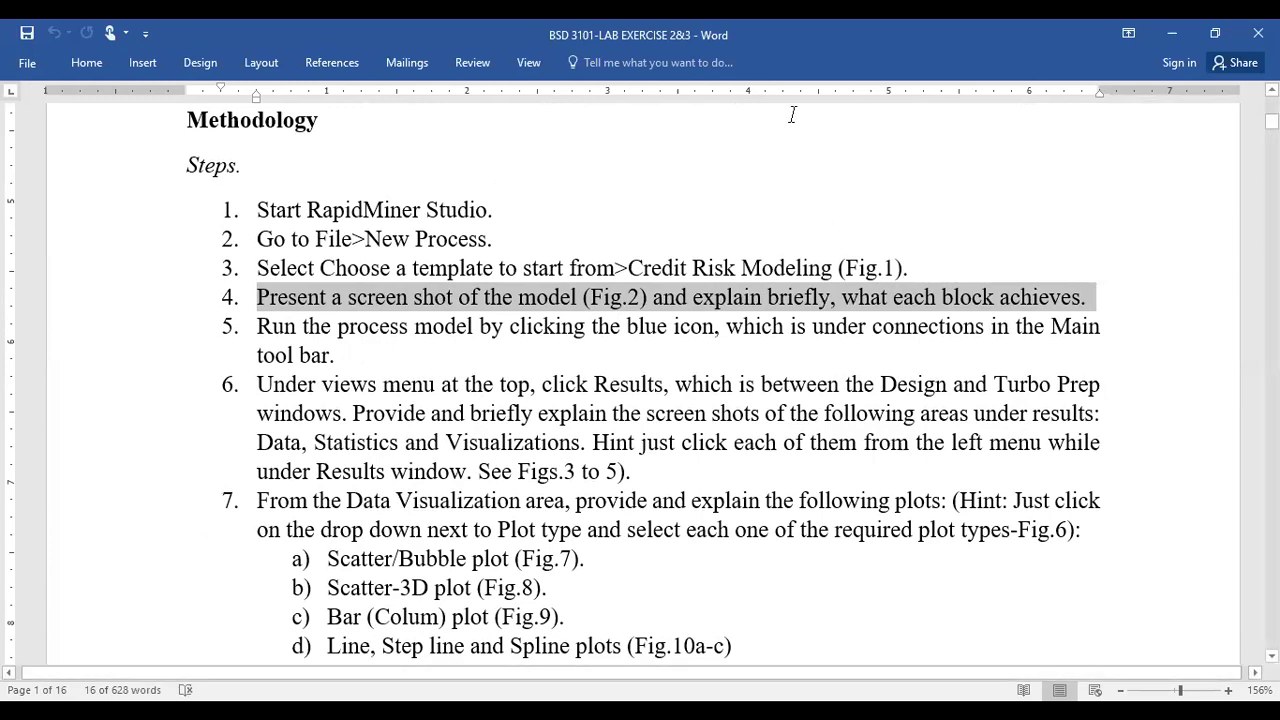
Switch back to RapidMiner Studio and open the description in the Retrieve operator's information
key(alt+Tab)
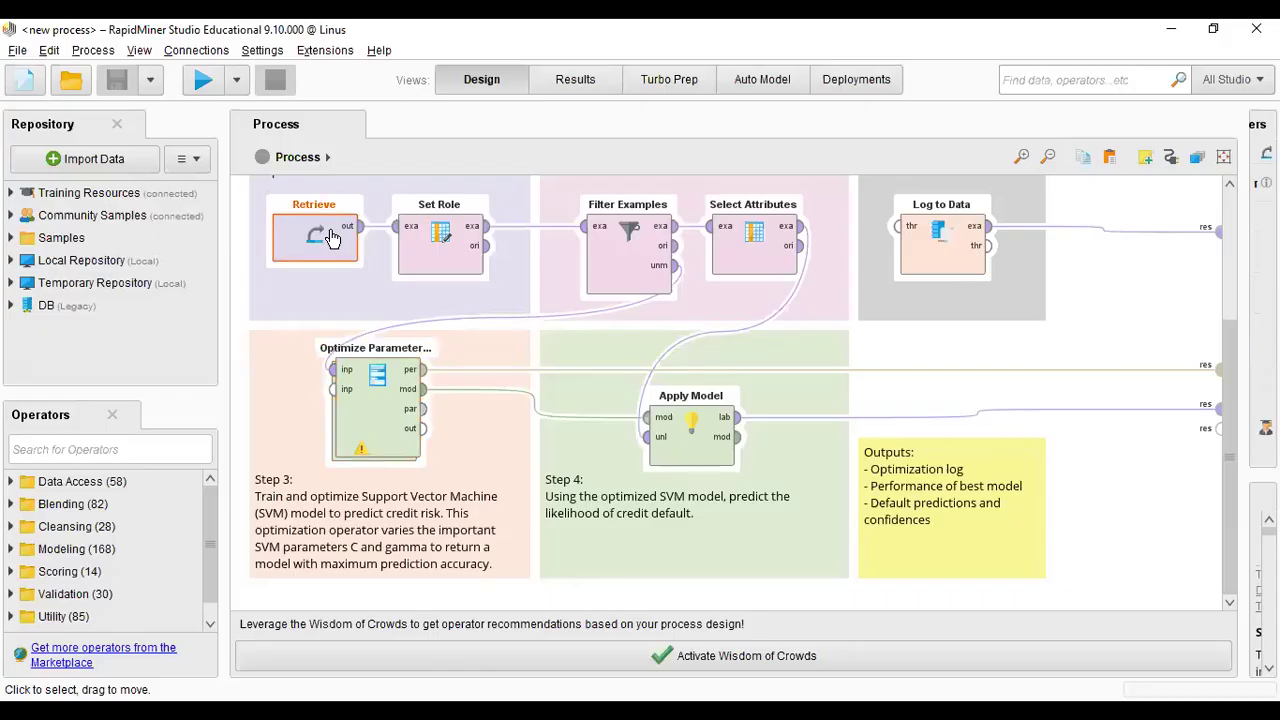
right_click(332, 237)
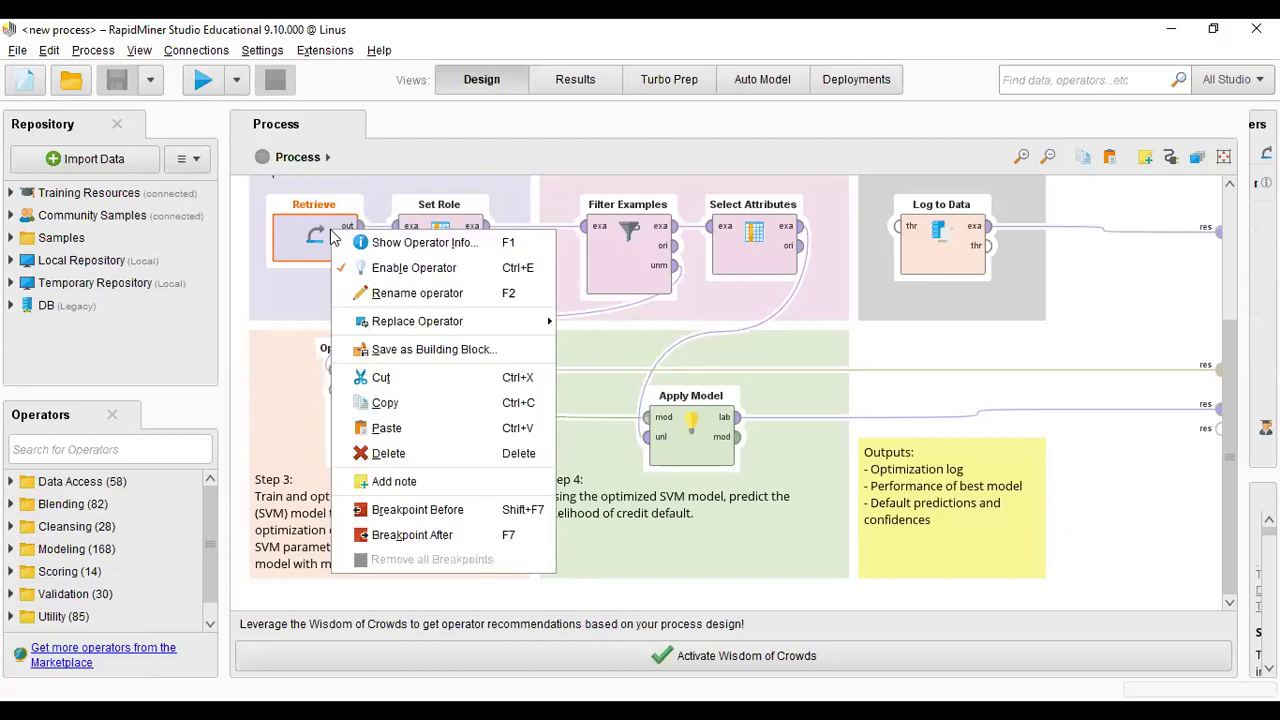
click(440, 250)
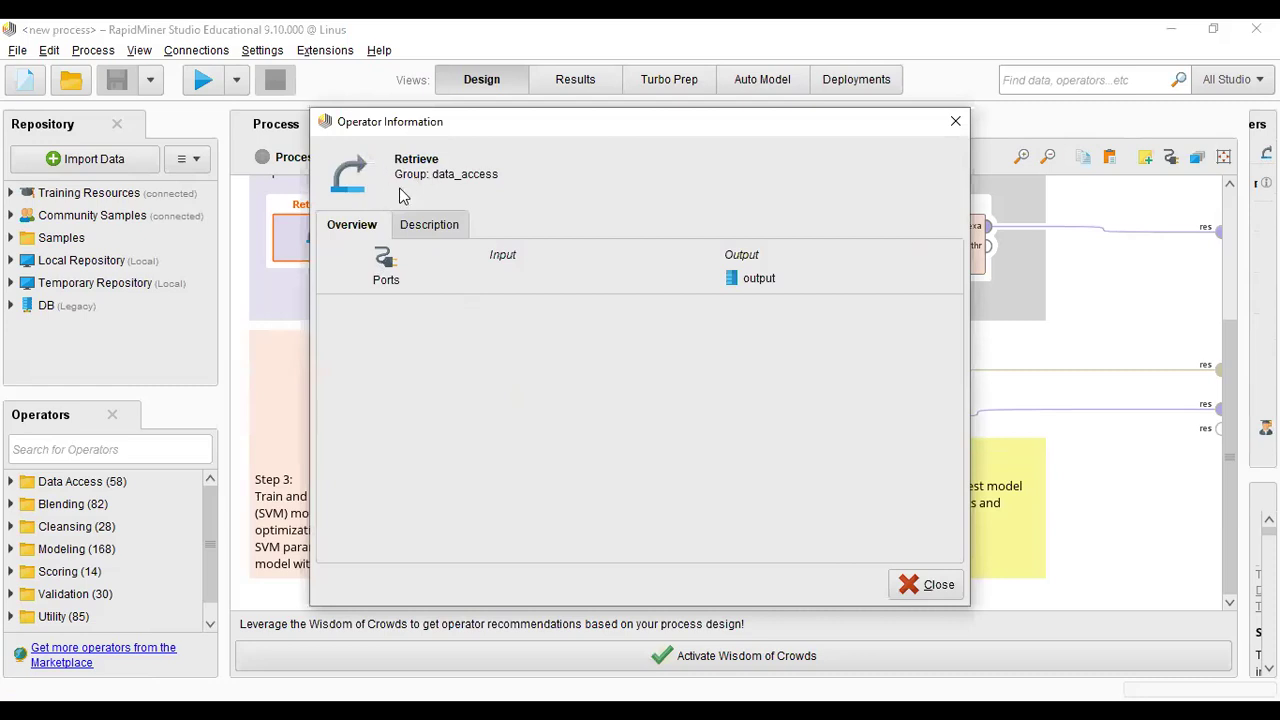
click(417, 230)
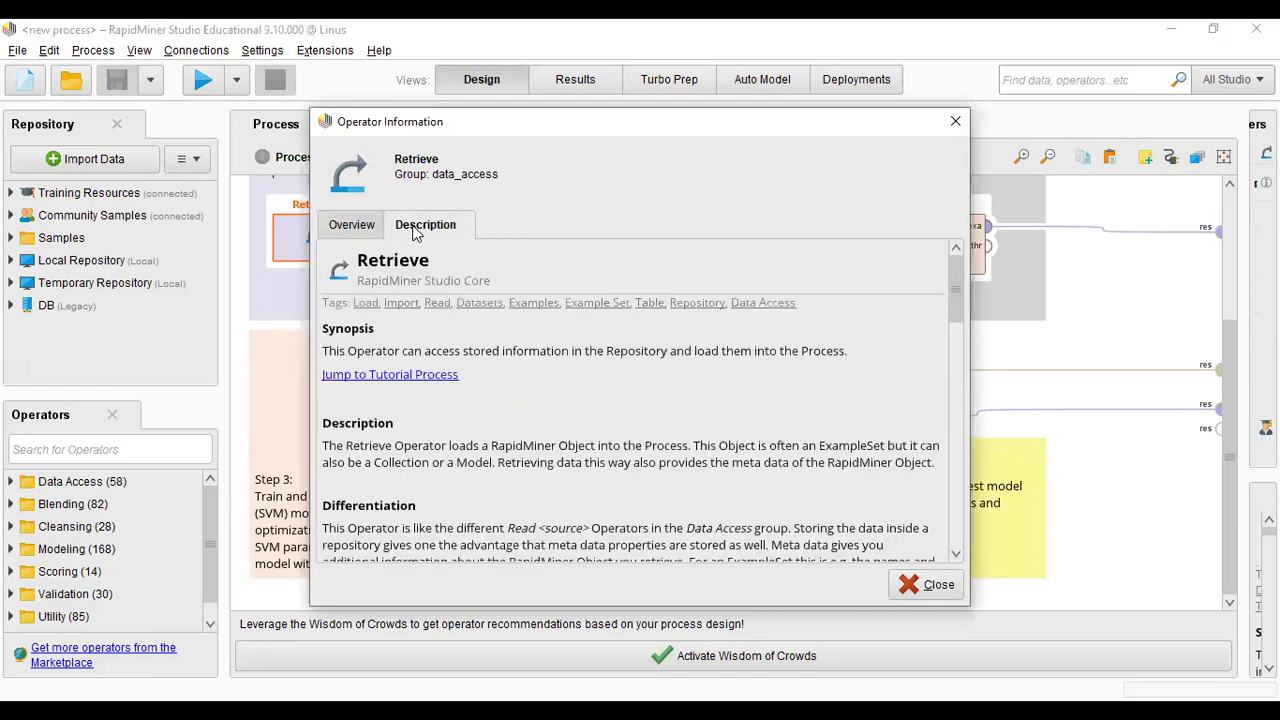
Read through the Retrieve operator's synopsis, description, output and parameters, and close the operator information
scroll(453, 455, down, 10)
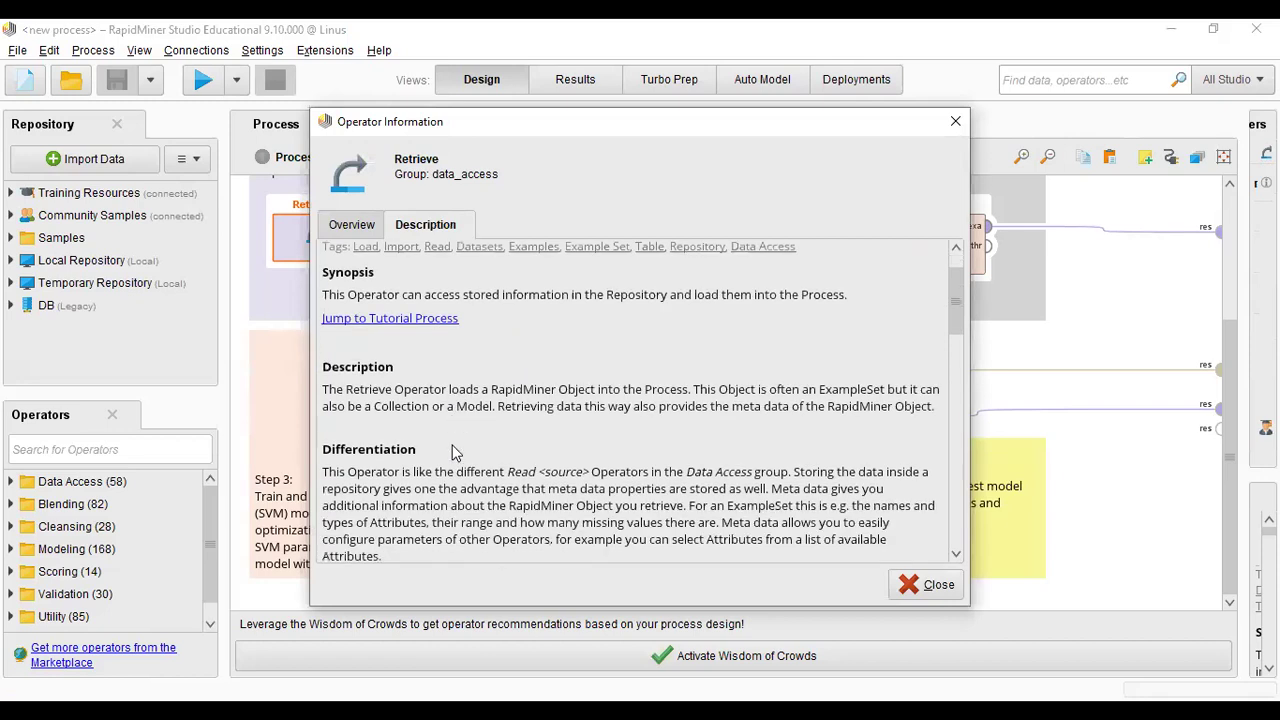
scroll(453, 445, down, 8)
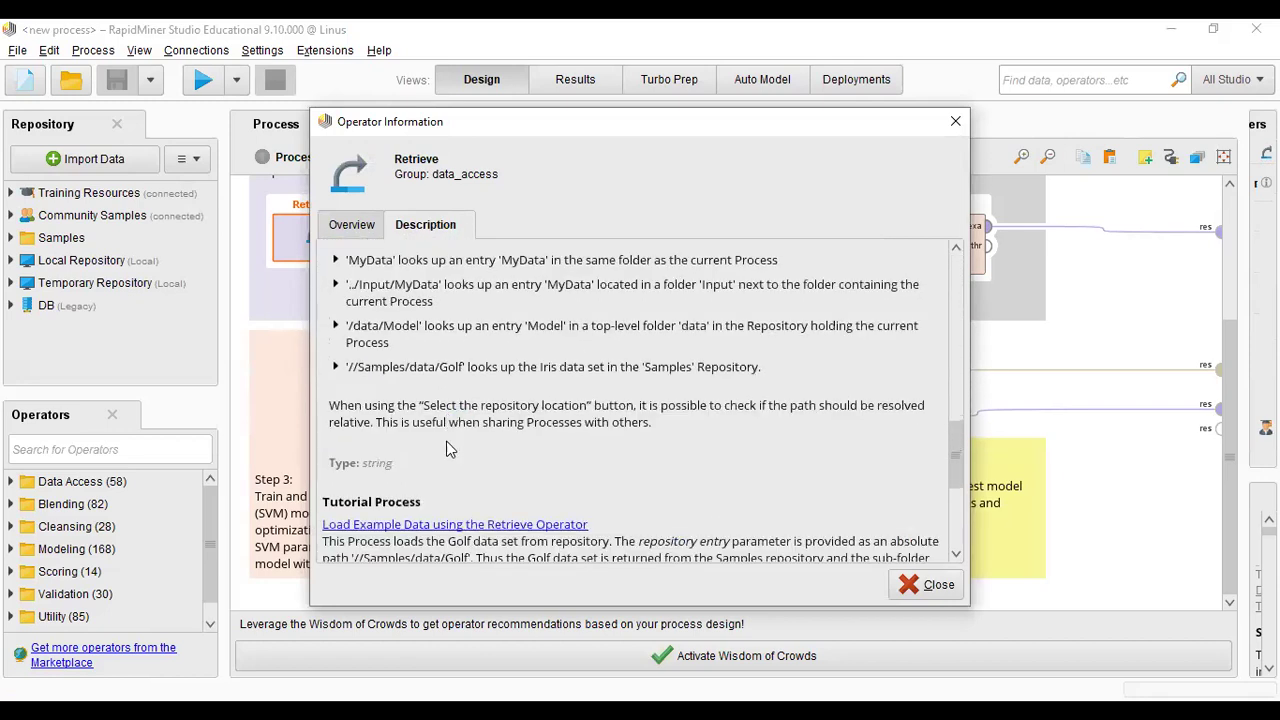
scroll(446, 441, up, 6)
scroll(435, 422, up, 5)
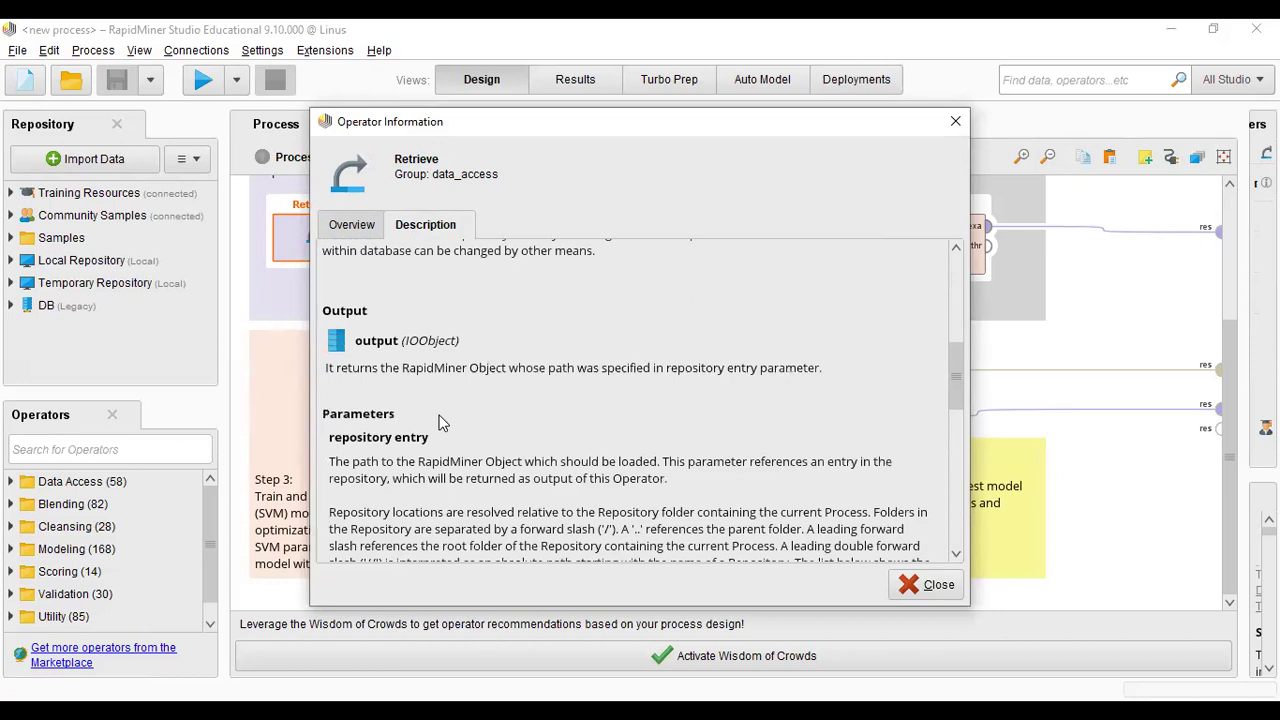
scroll(365, 450, up, 5)
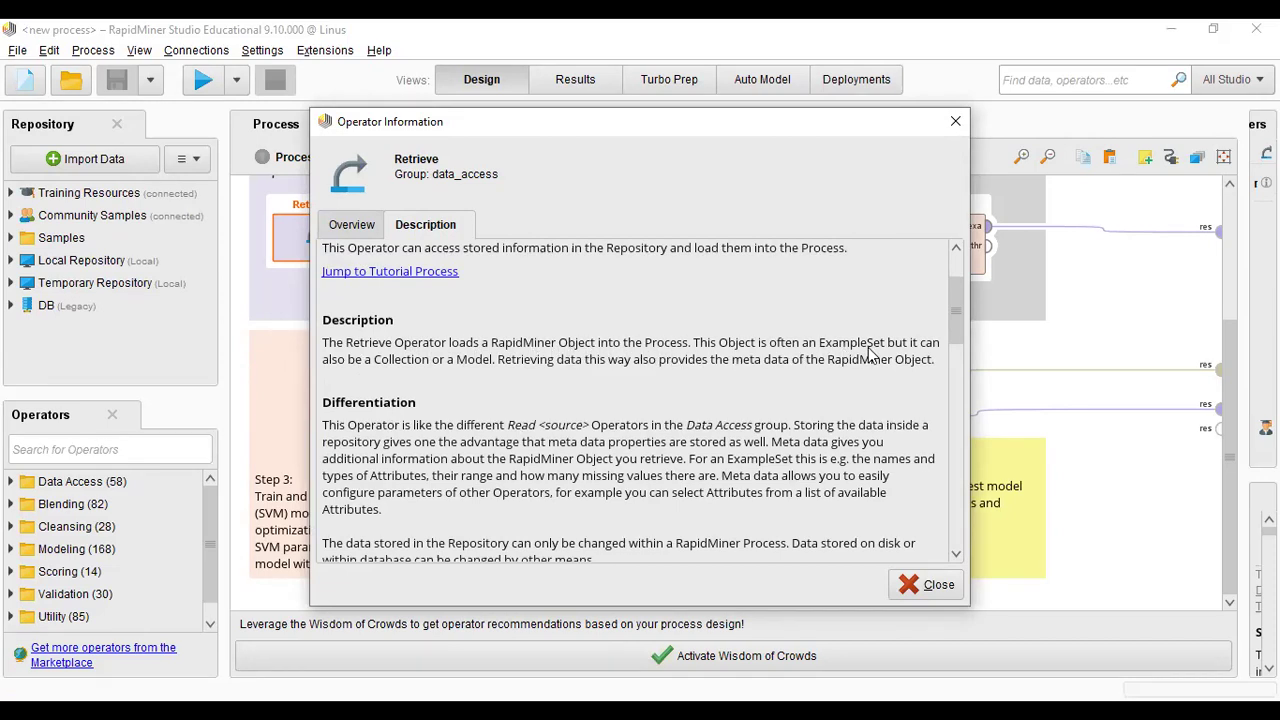
scroll(870, 352, up, 1)
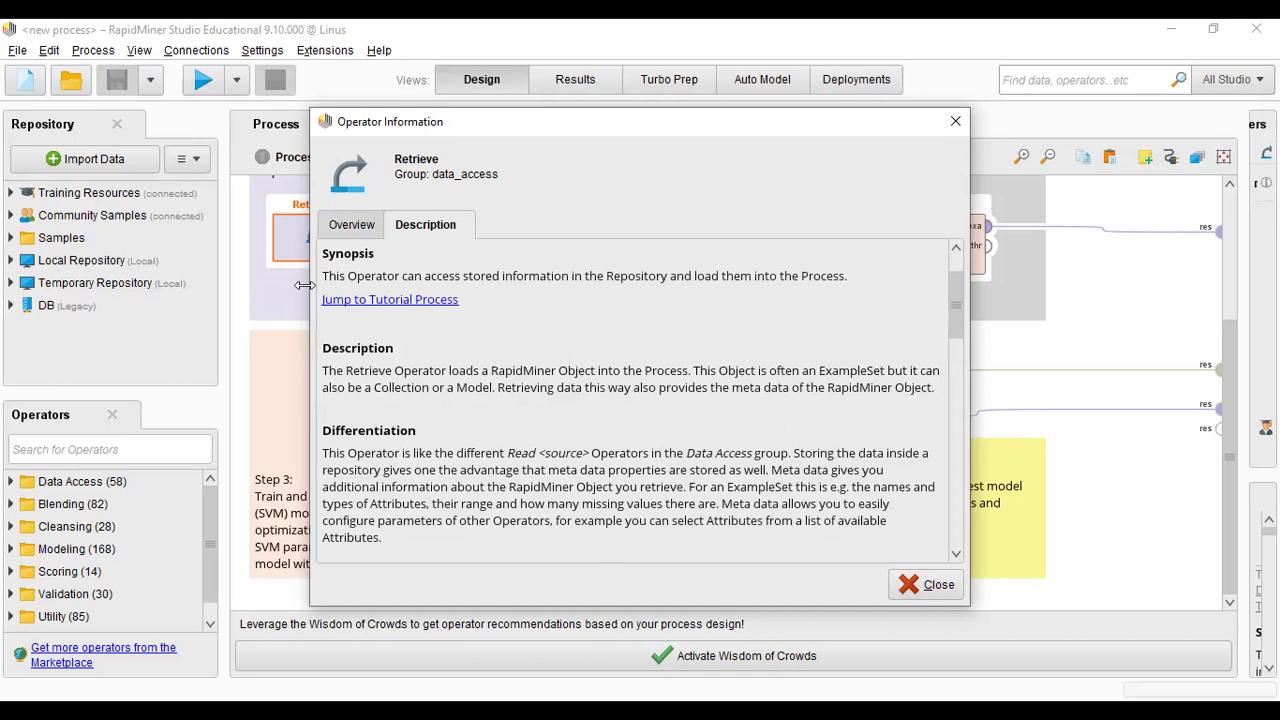
scroll(352, 290, up, 3)
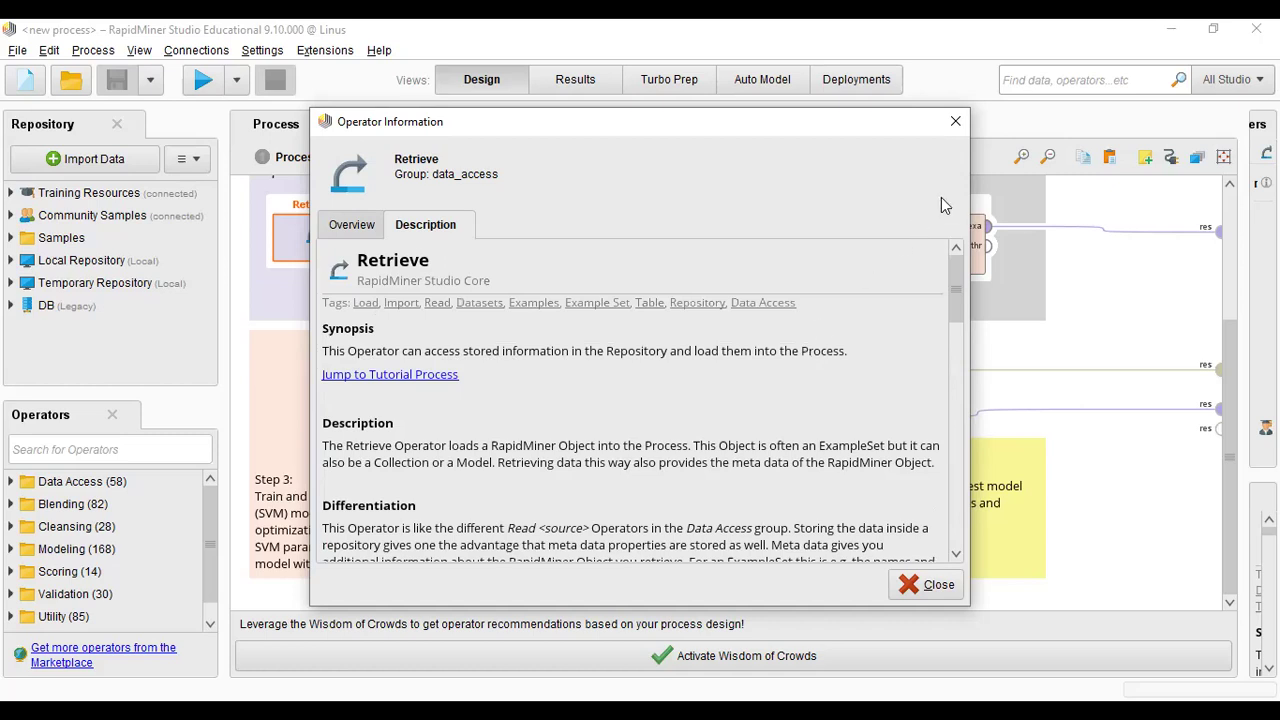
click(956, 122)
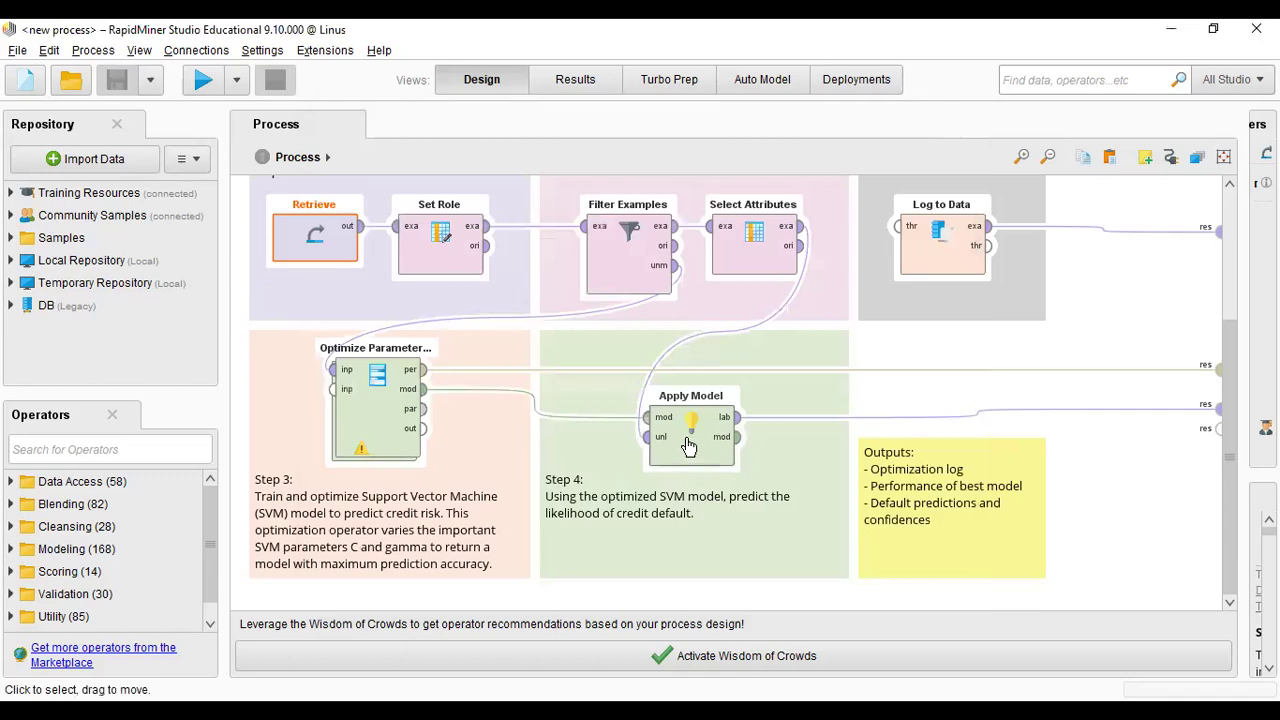
Open the Optimize Parameters (Grid) operator's information, read its description through the parameters, and close it
right_click(380, 400)
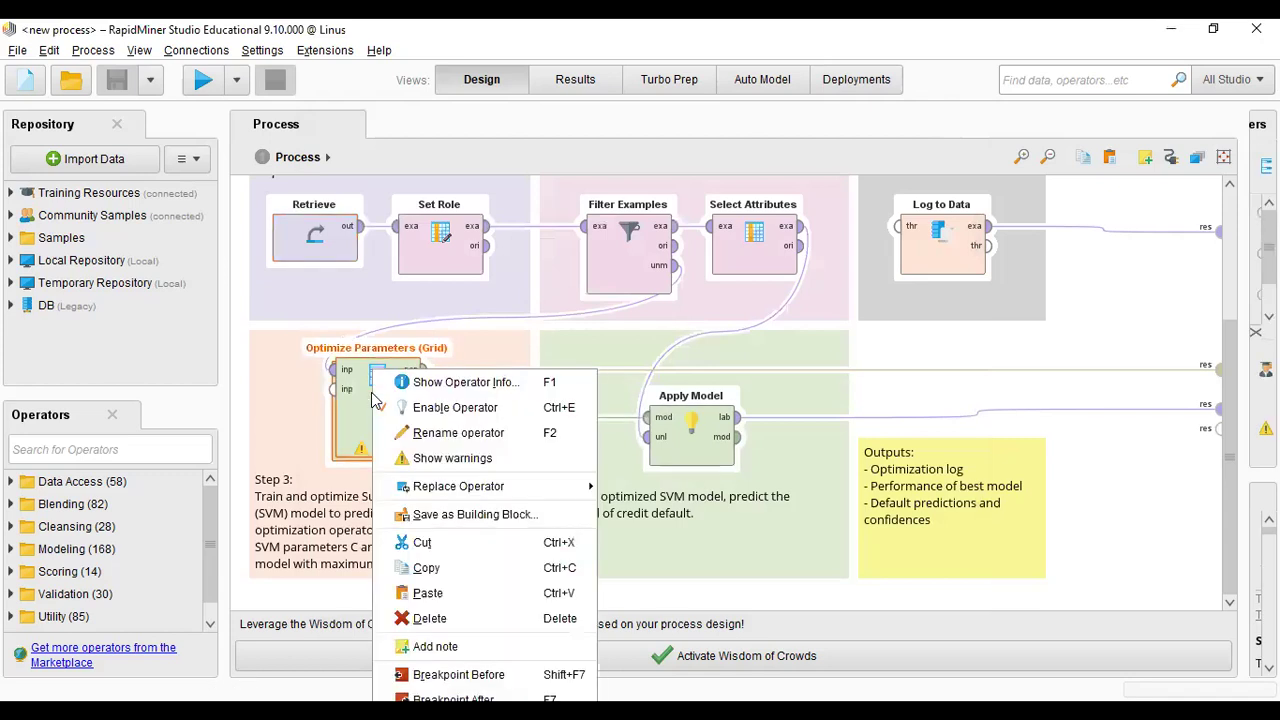
click(469, 386)
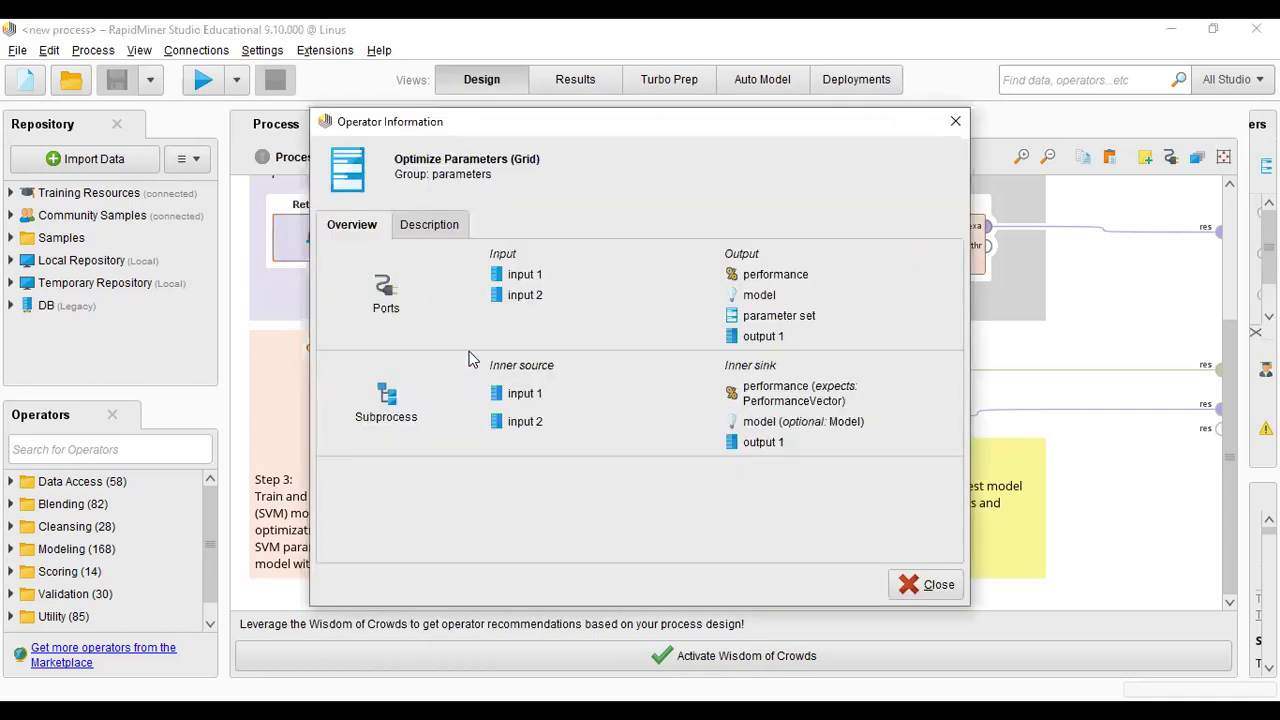
click(425, 226)
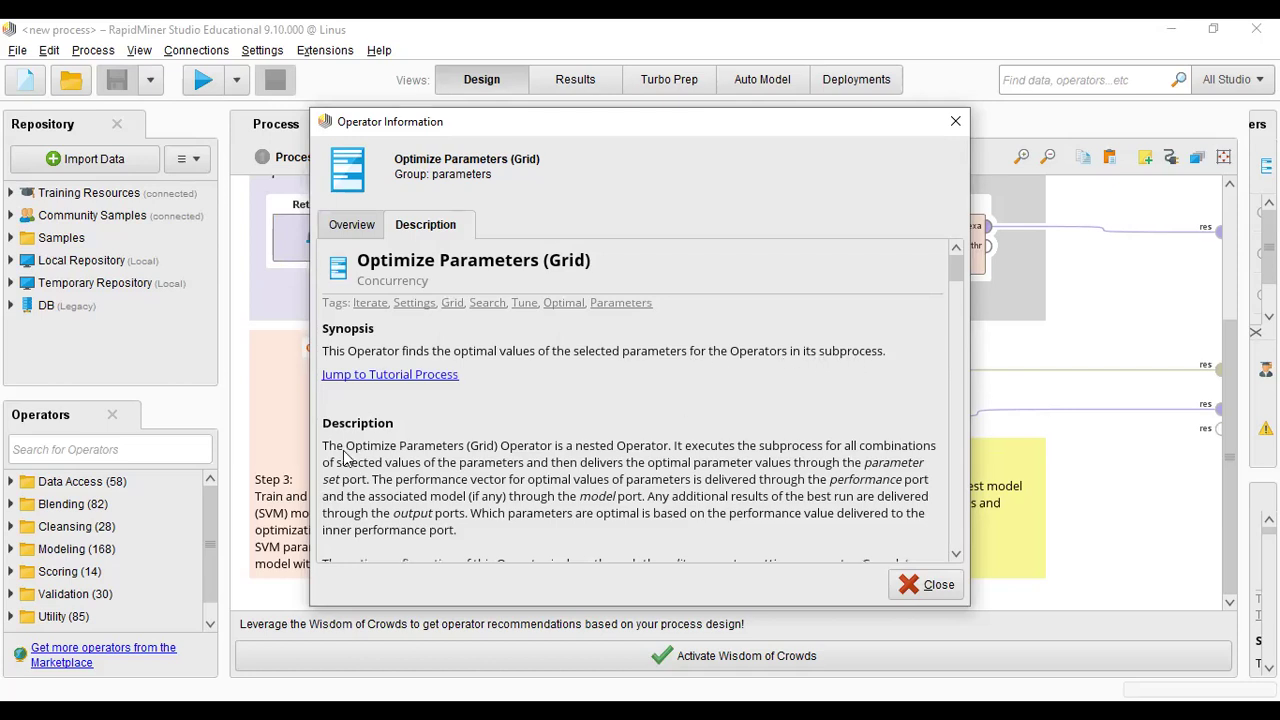
scroll(464, 456, down, 3)
scroll(466, 455, down, 20)
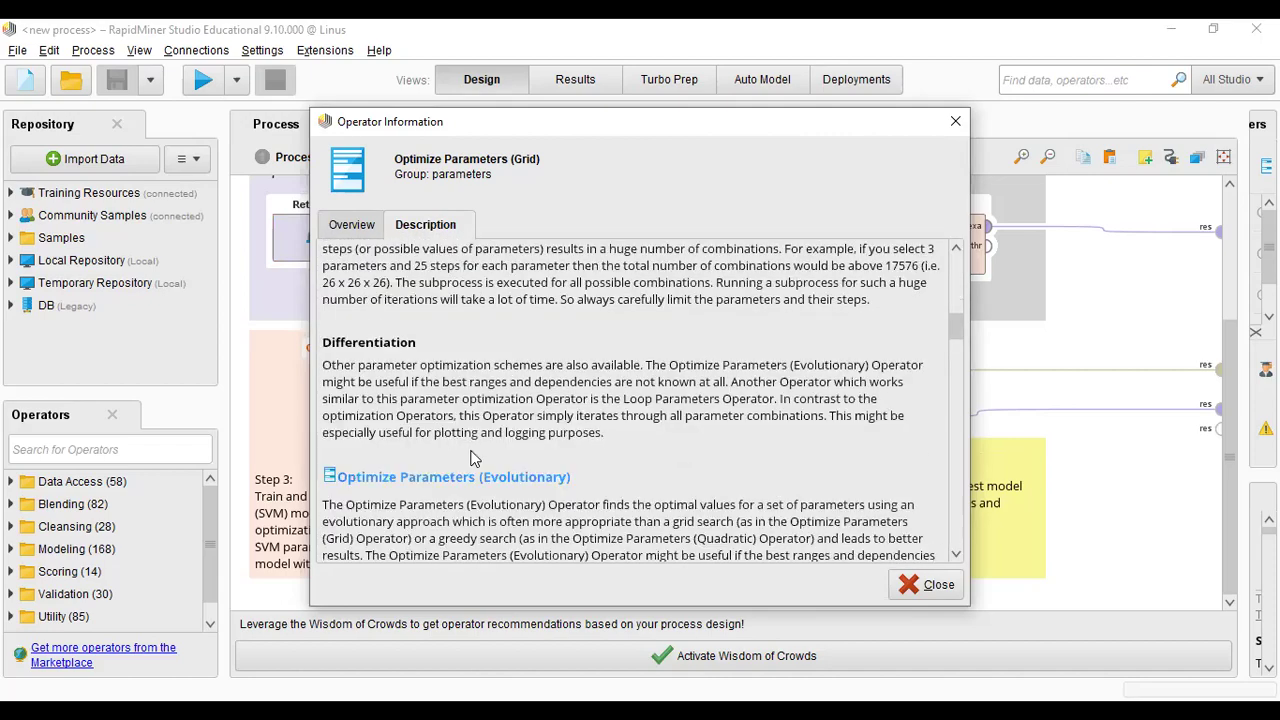
scroll(475, 453, down, 20)
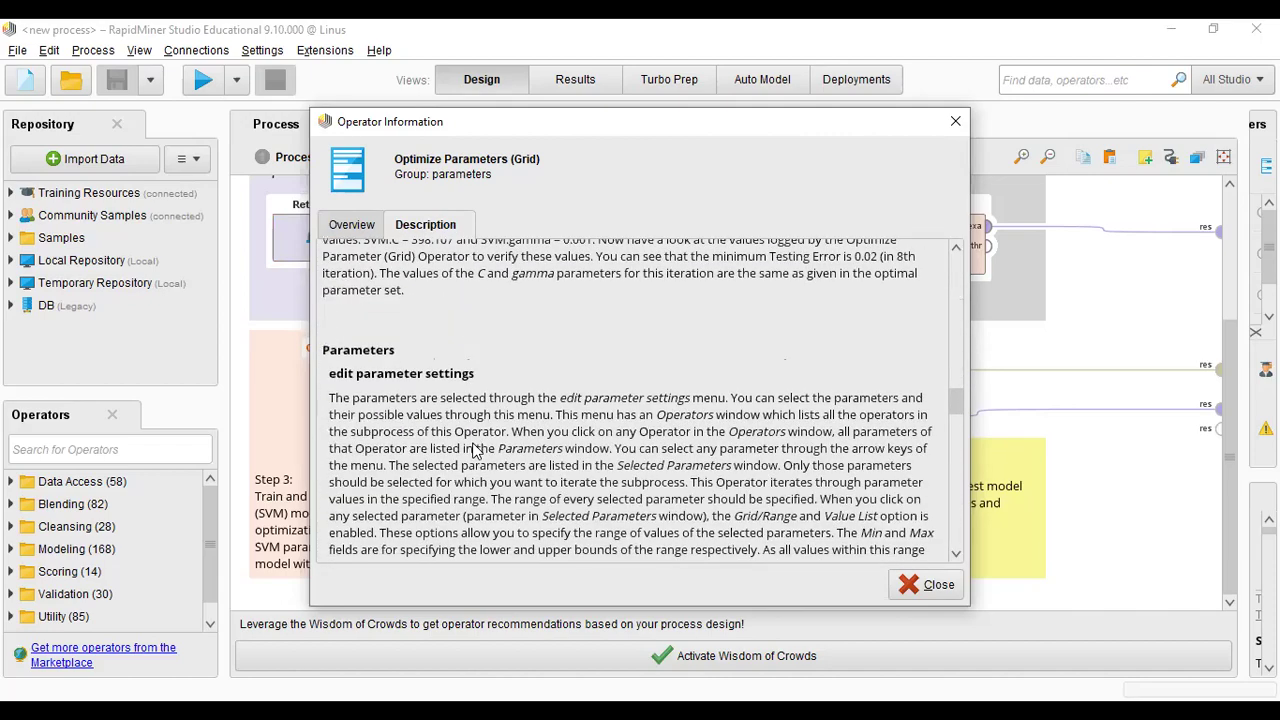
scroll(475, 453, down, 6)
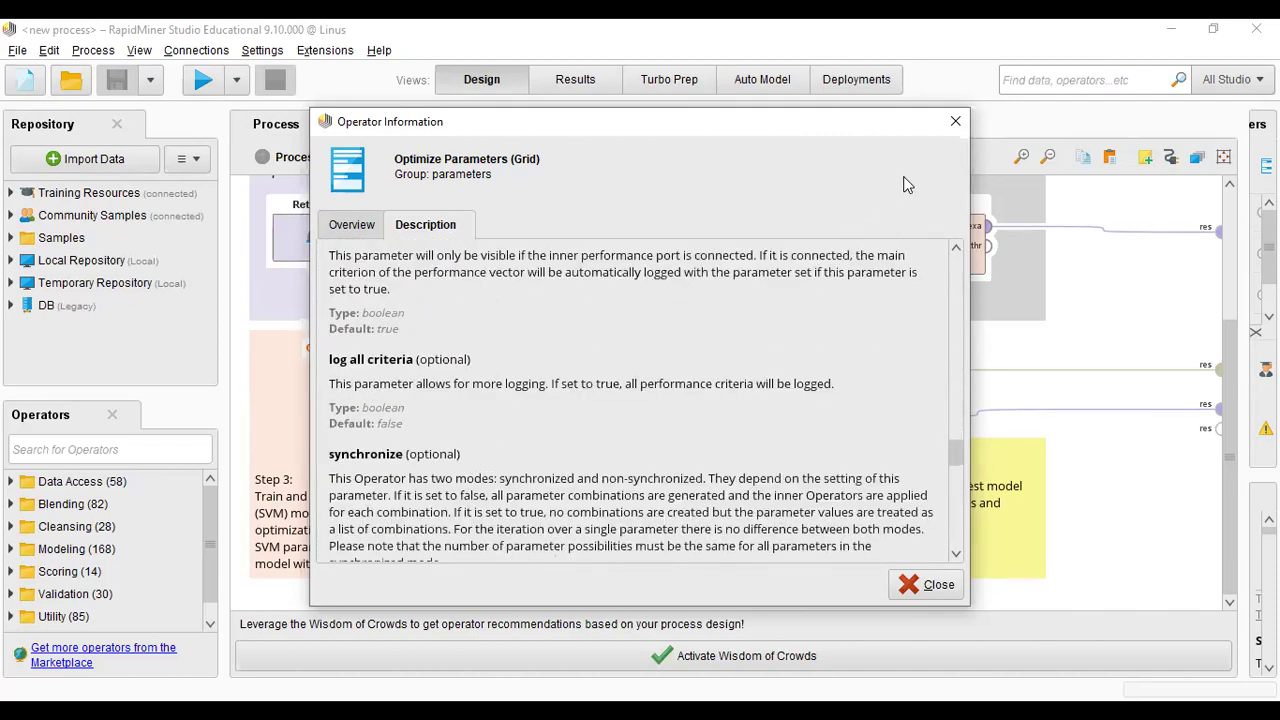
click(955, 124)
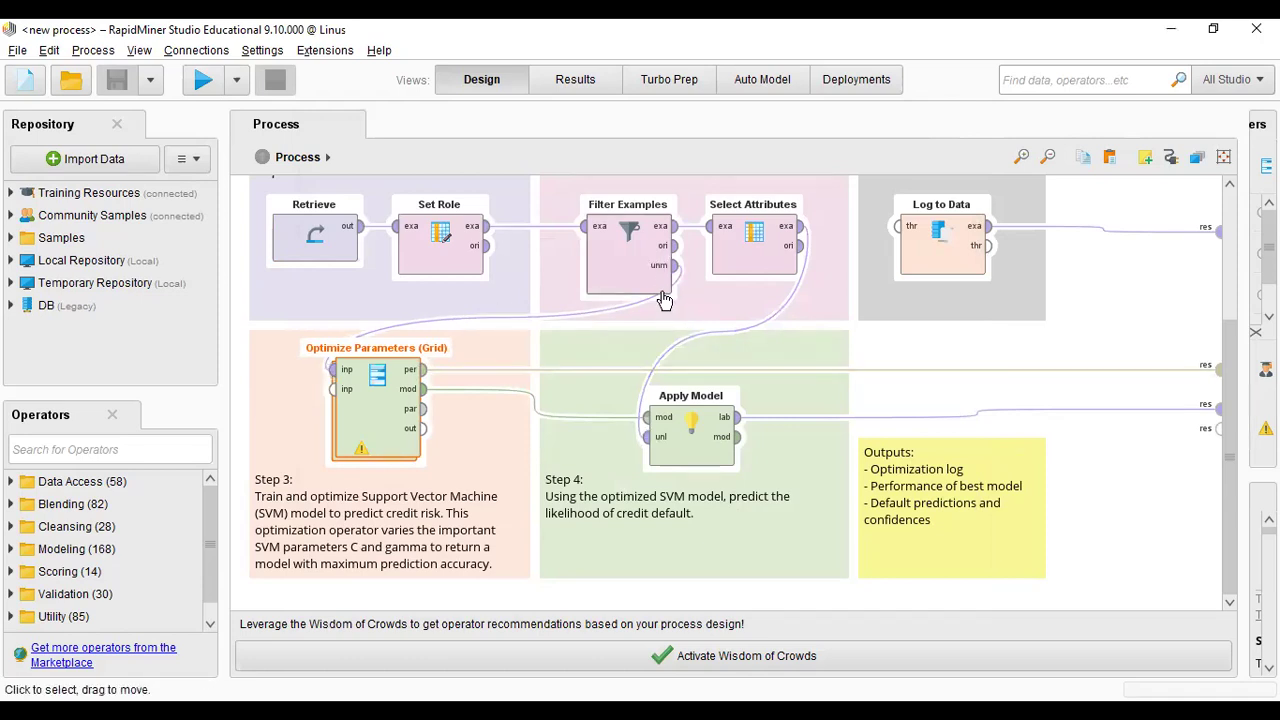
Read the synopsis and description in the Filter Examples operator's information, and close it
click(643, 258)
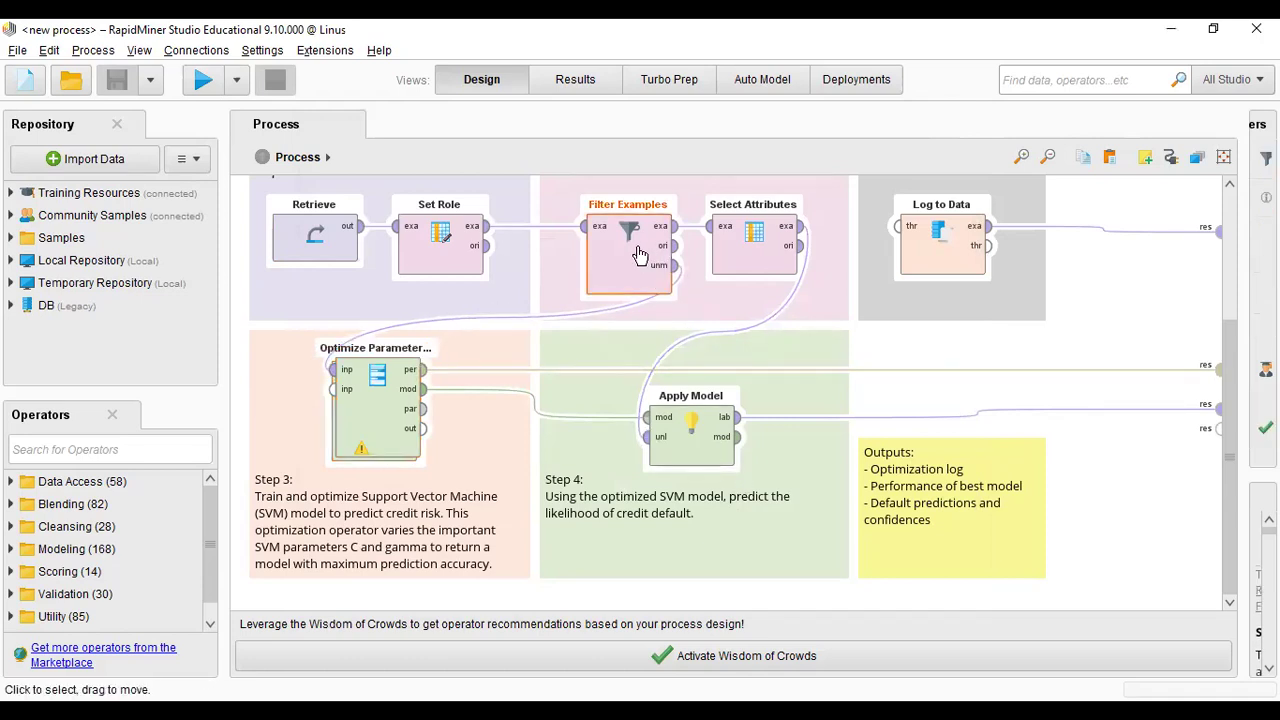
right_click(640, 255)
key(Escape)
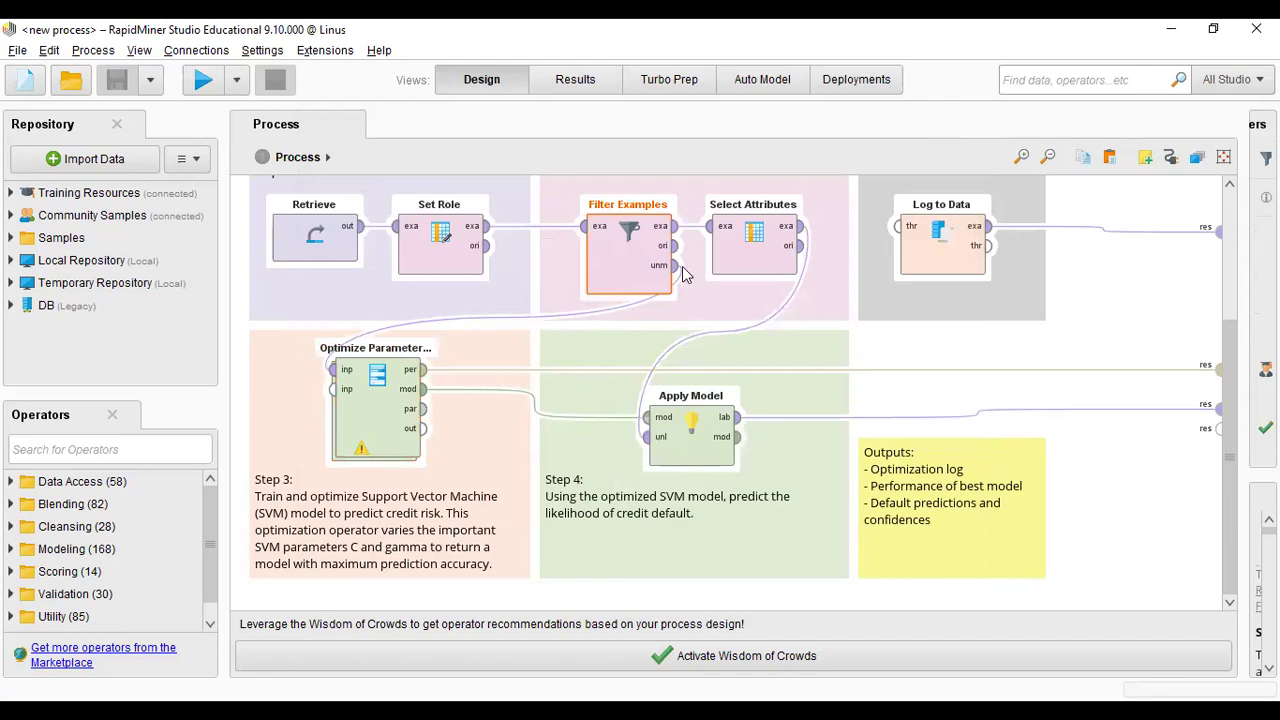
click(425, 224)
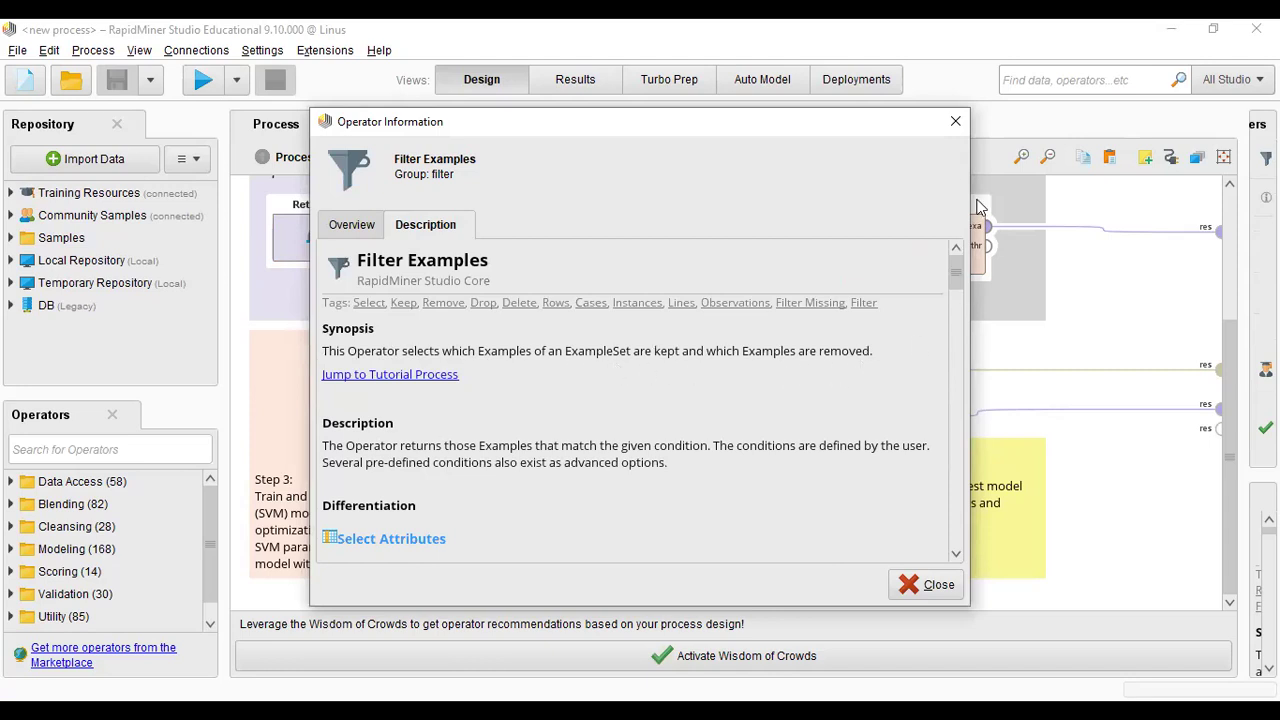
click(955, 121)
Read the synopsis and description in the Apply Model operator's information, and close it
right_click(704, 394)
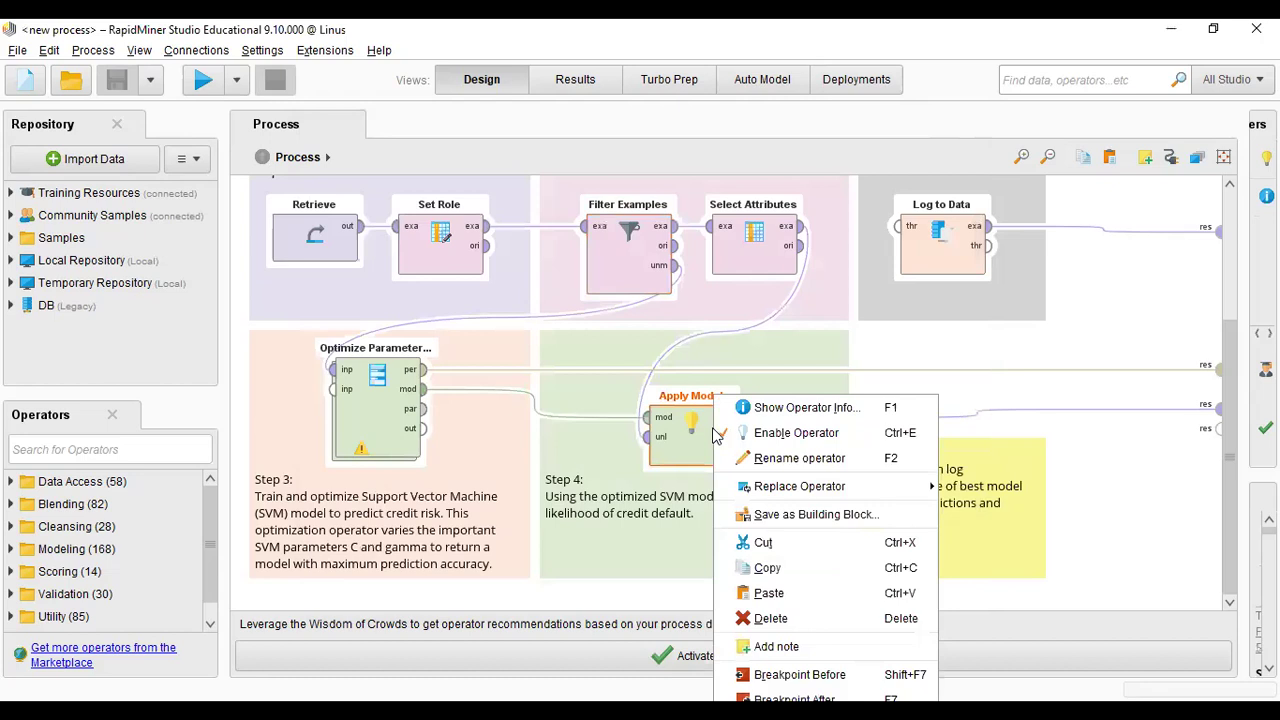
click(800, 412)
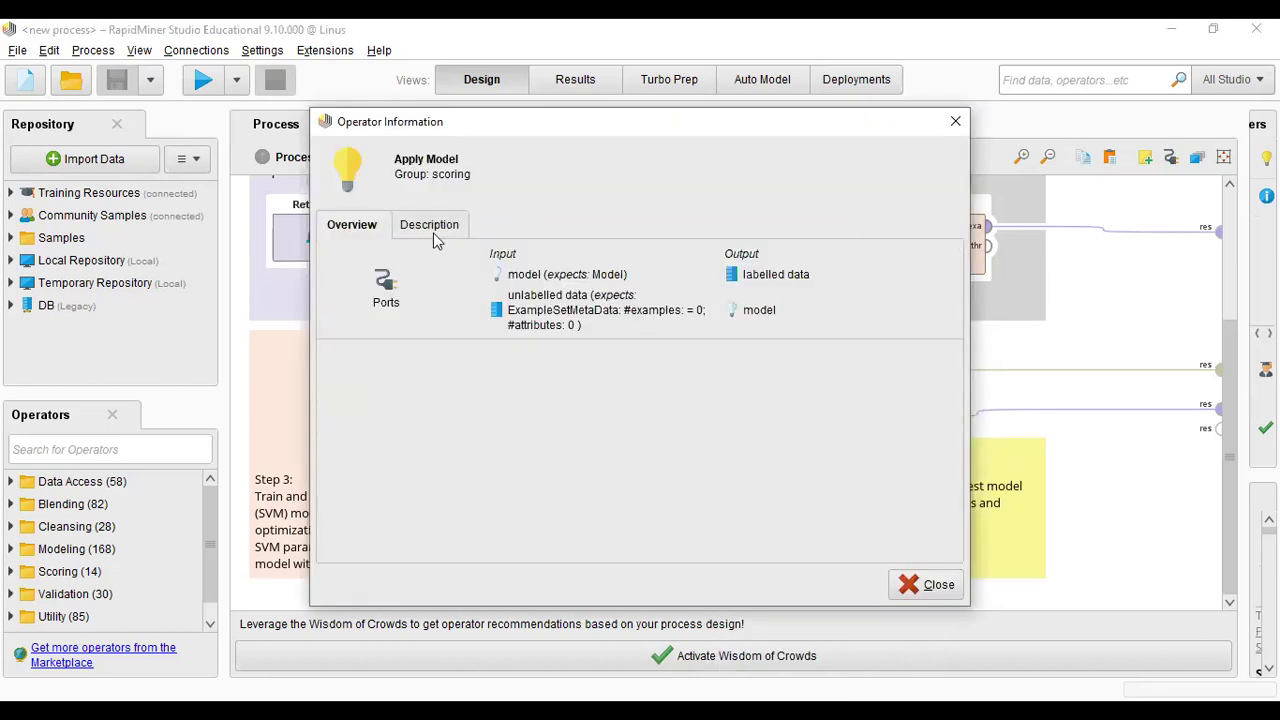
click(432, 226)
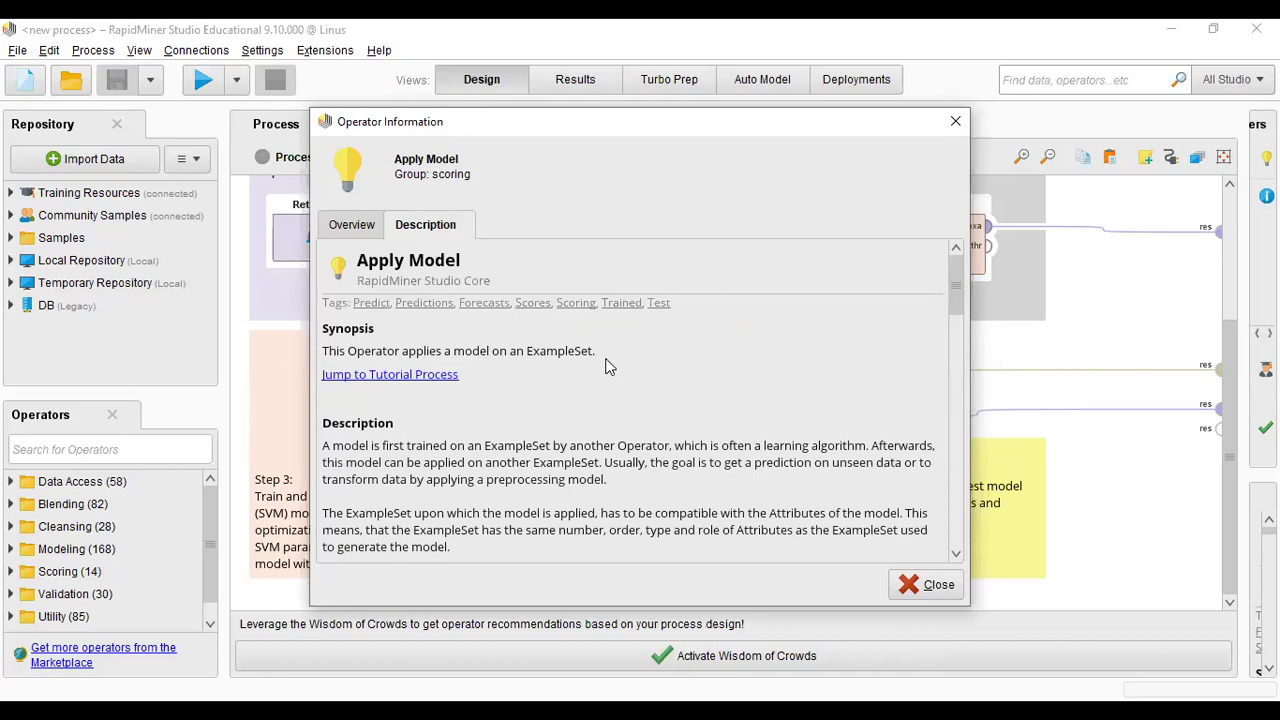
click(955, 121)
Read the synopsis and description in the Log to Data operator's information, and close it
right_click(945, 245)
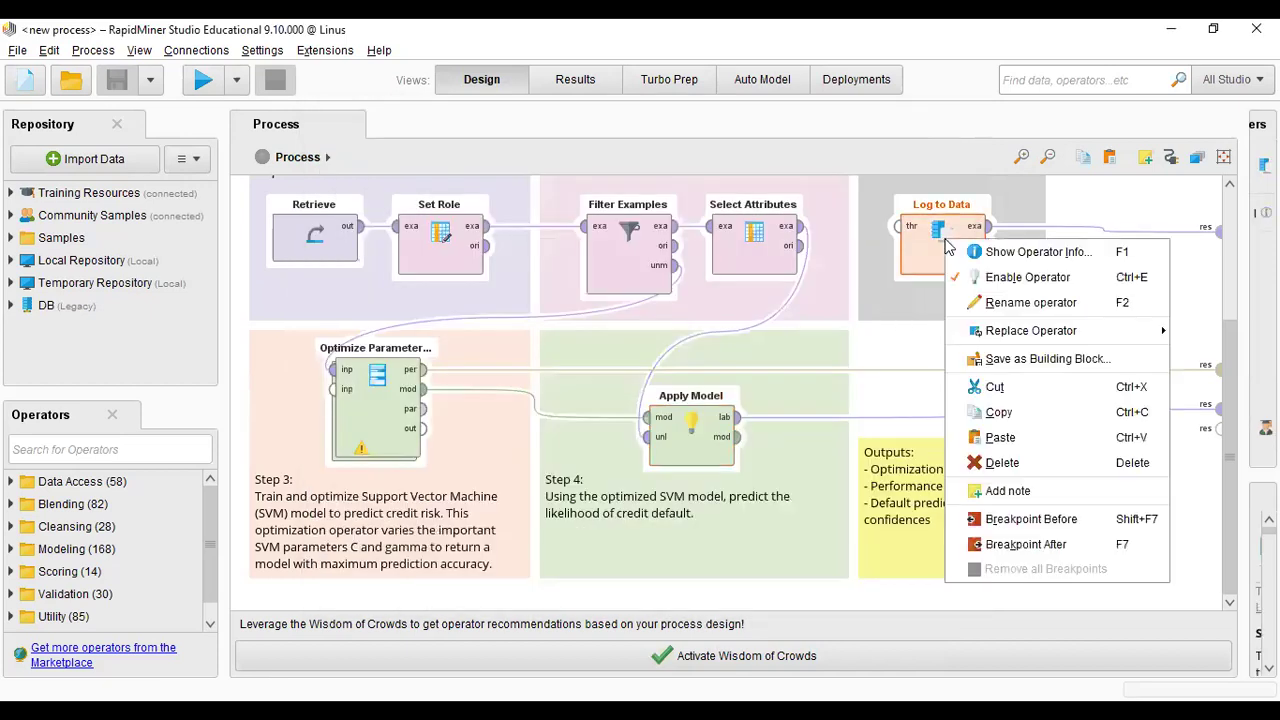
click(1020, 255)
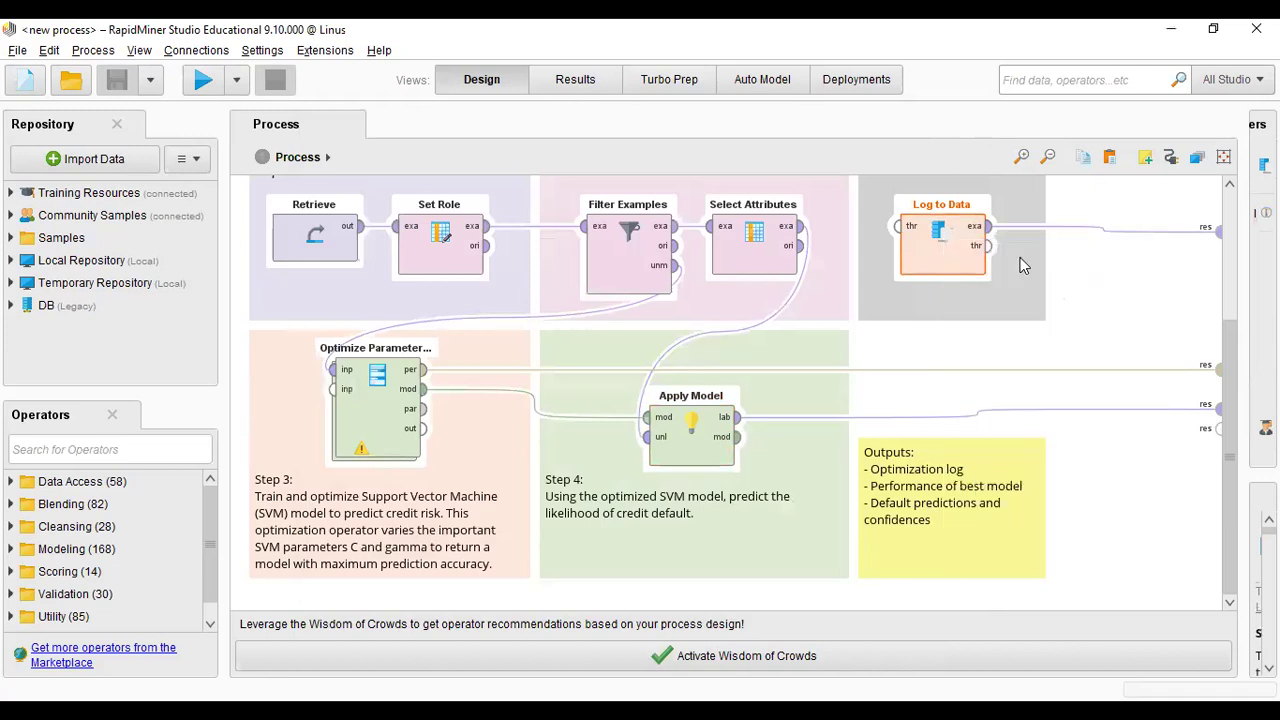
click(433, 232)
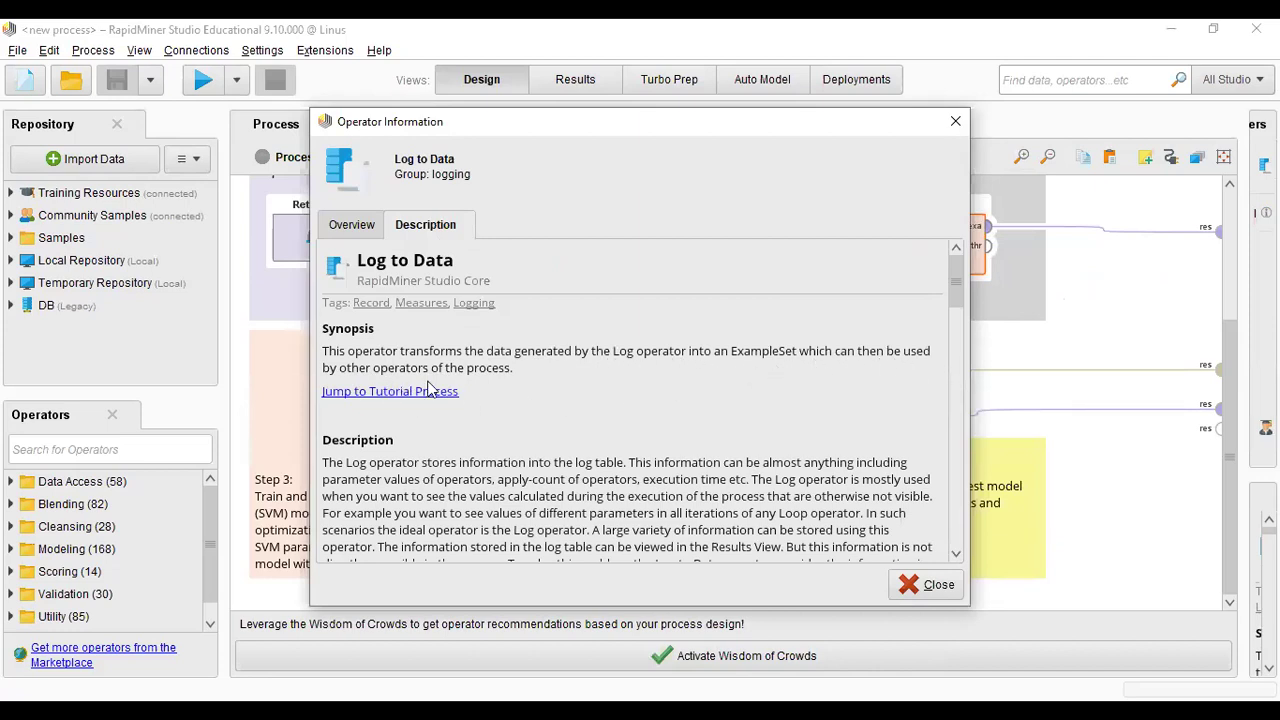
click(956, 121)
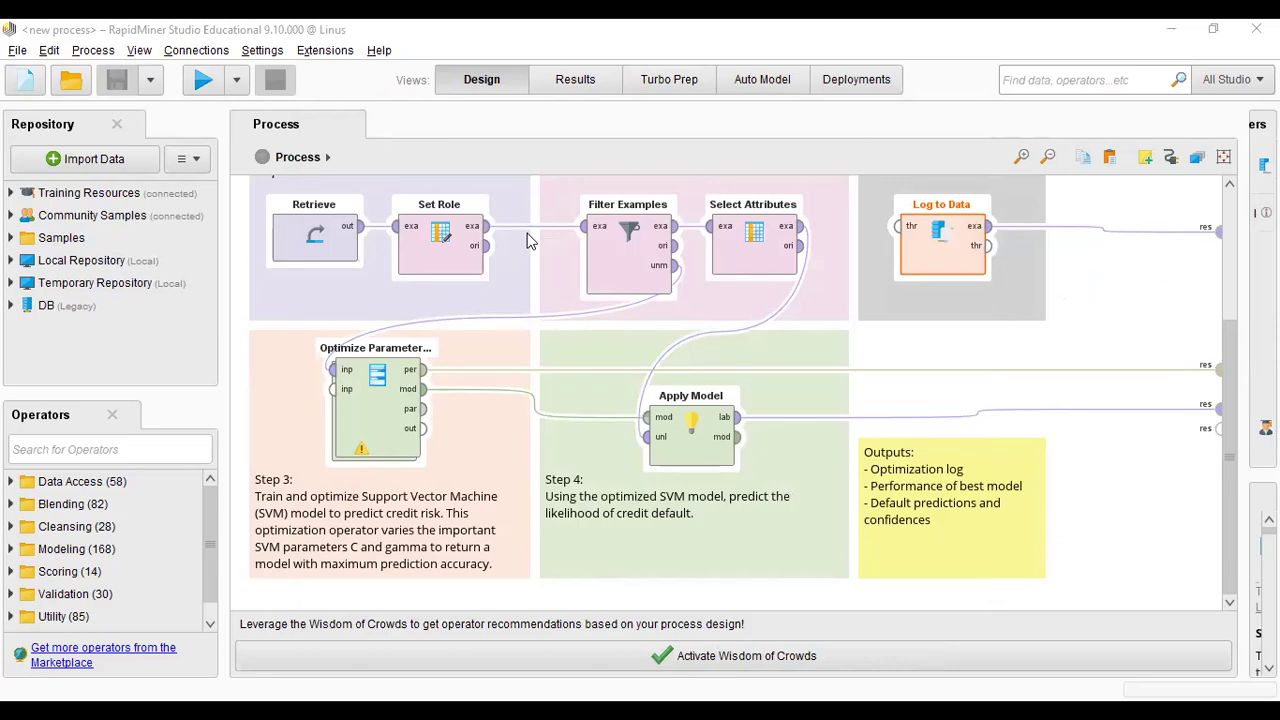
Switch to the lab exercise in Word and highlight "explain briefly, what each block achieves" in methodology step 4
key(alt+Tab)
click(786, 302)
drag(694, 301, 1084, 300)
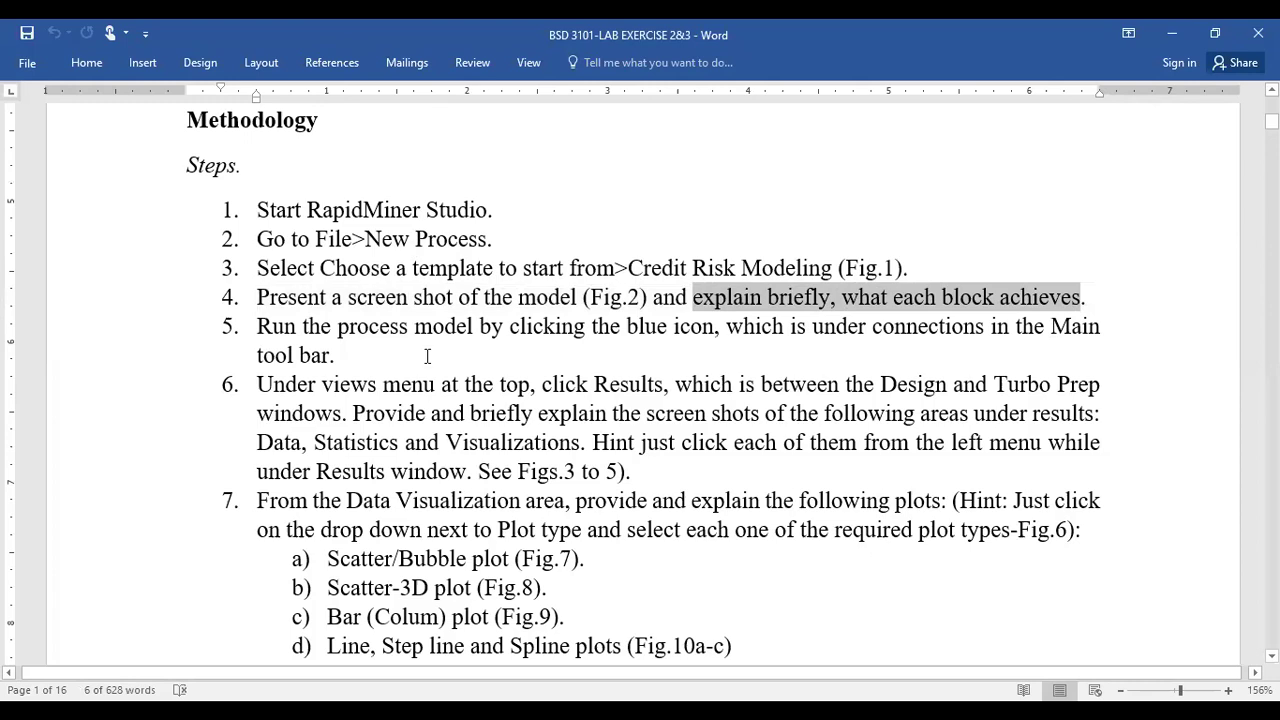
Read methodology steps 5 to 7 on running the process, presenting the results areas and explaining the required plots
click(438, 442)
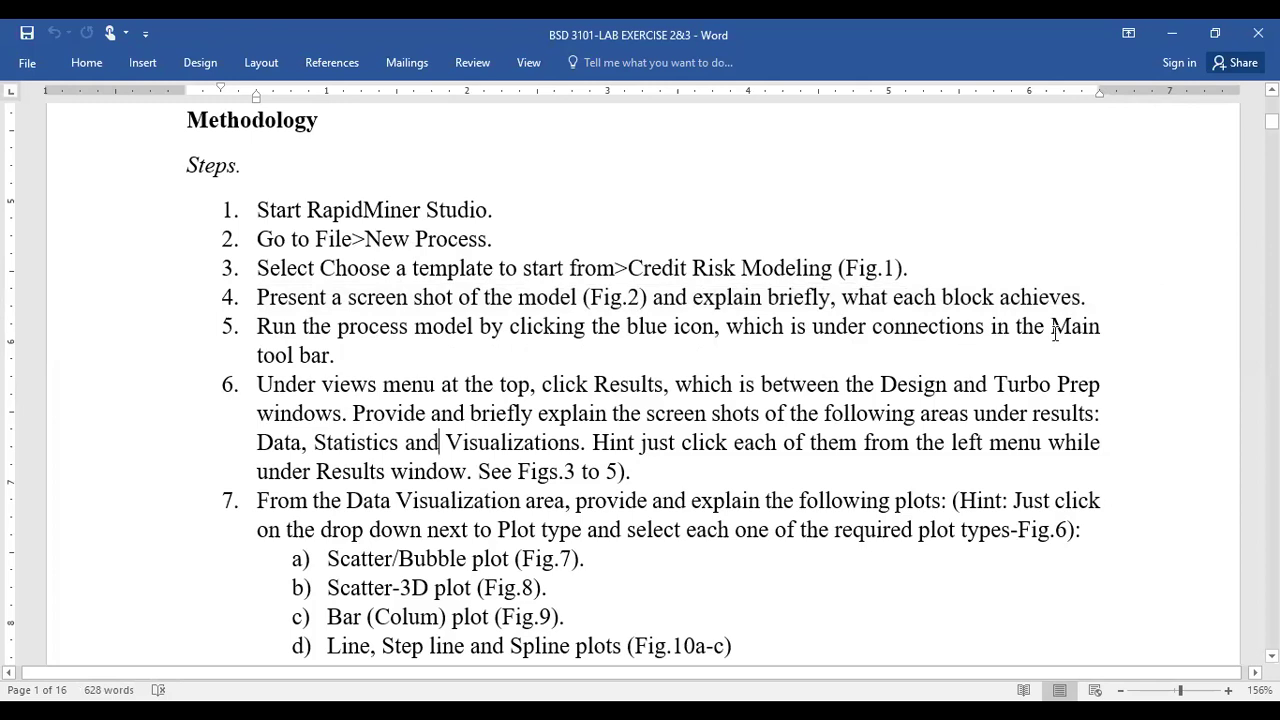
click(324, 356)
click(624, 388)
click(909, 388)
scroll(302, 378, down, 1)
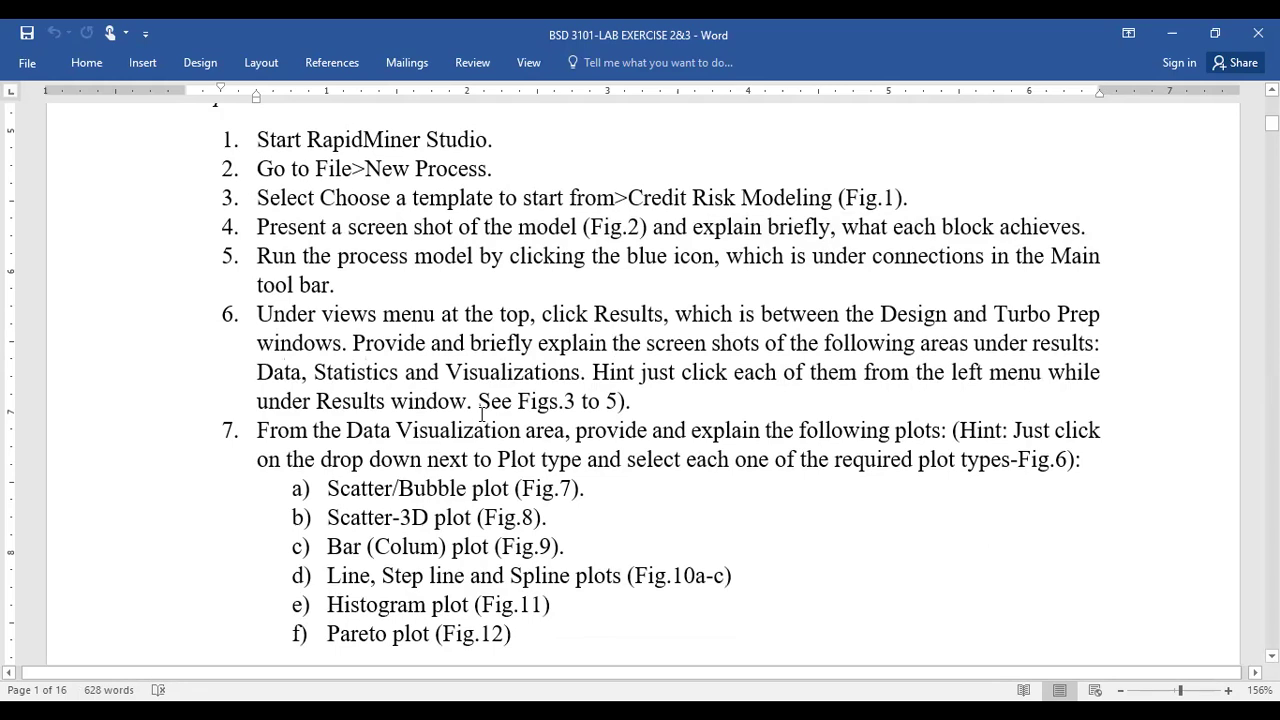
scroll(652, 401, down, 3)
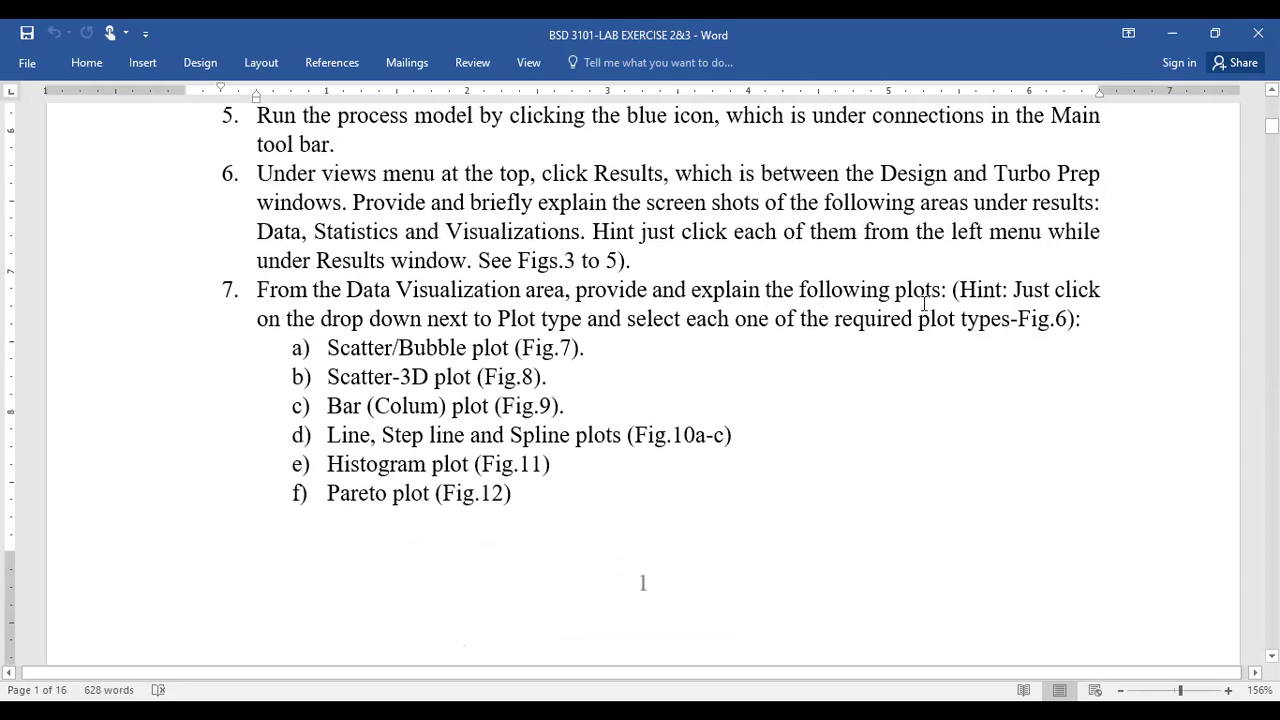
scroll(868, 372, up, 3)
drag(230, 262, 495, 347)
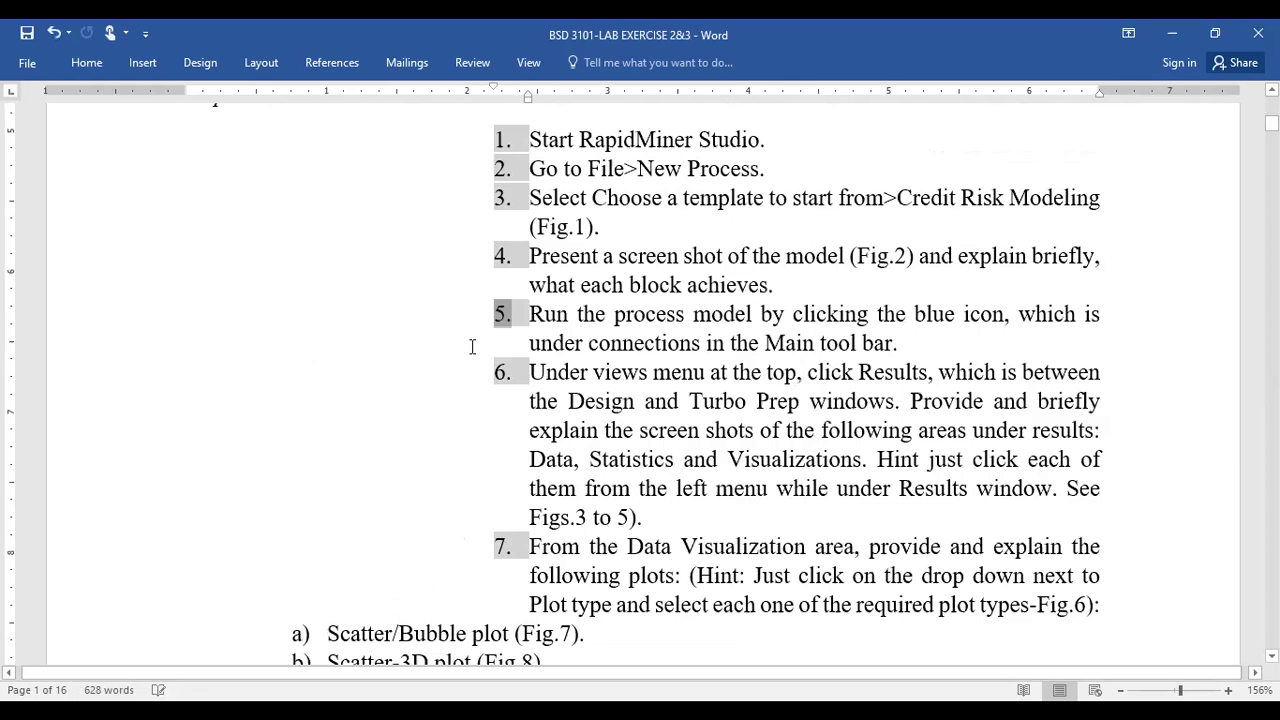
key(ctrl+z)
click(391, 401)
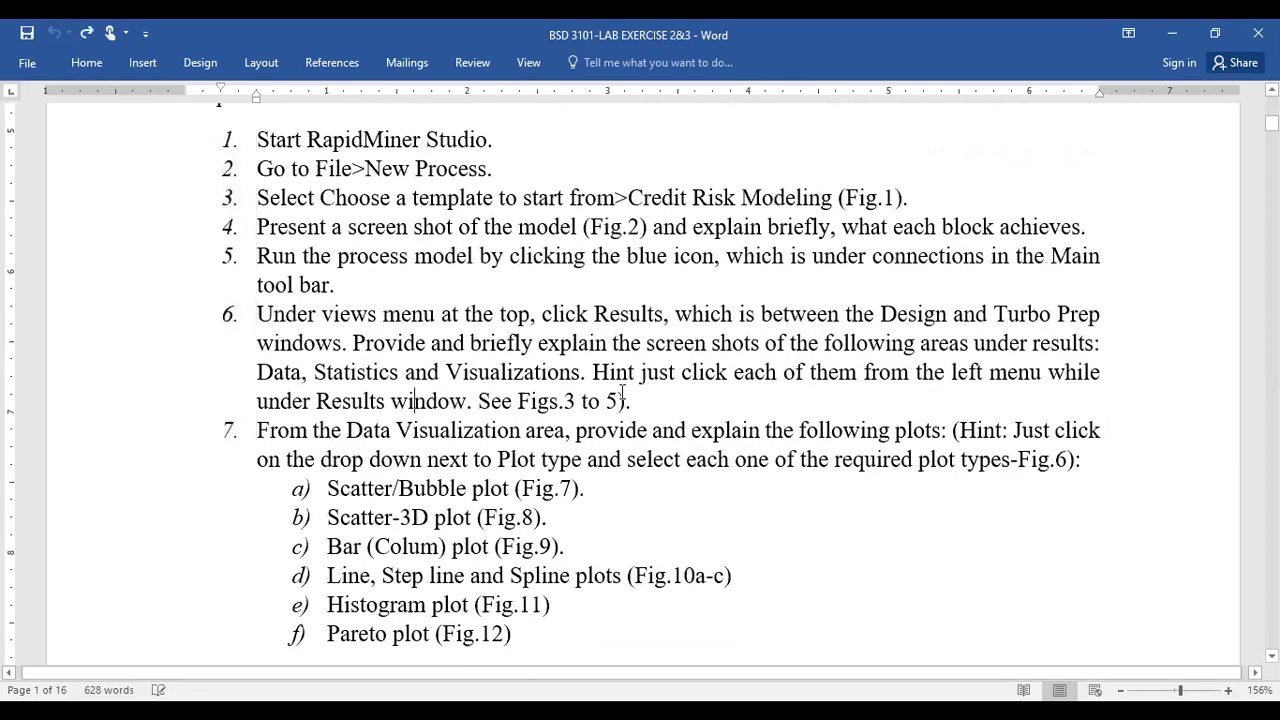
Format methodology steps 5 and 6 in bold red text
drag(635, 402, 118, 221)
click(92, 68)
click(368, 124)
click(161, 124)
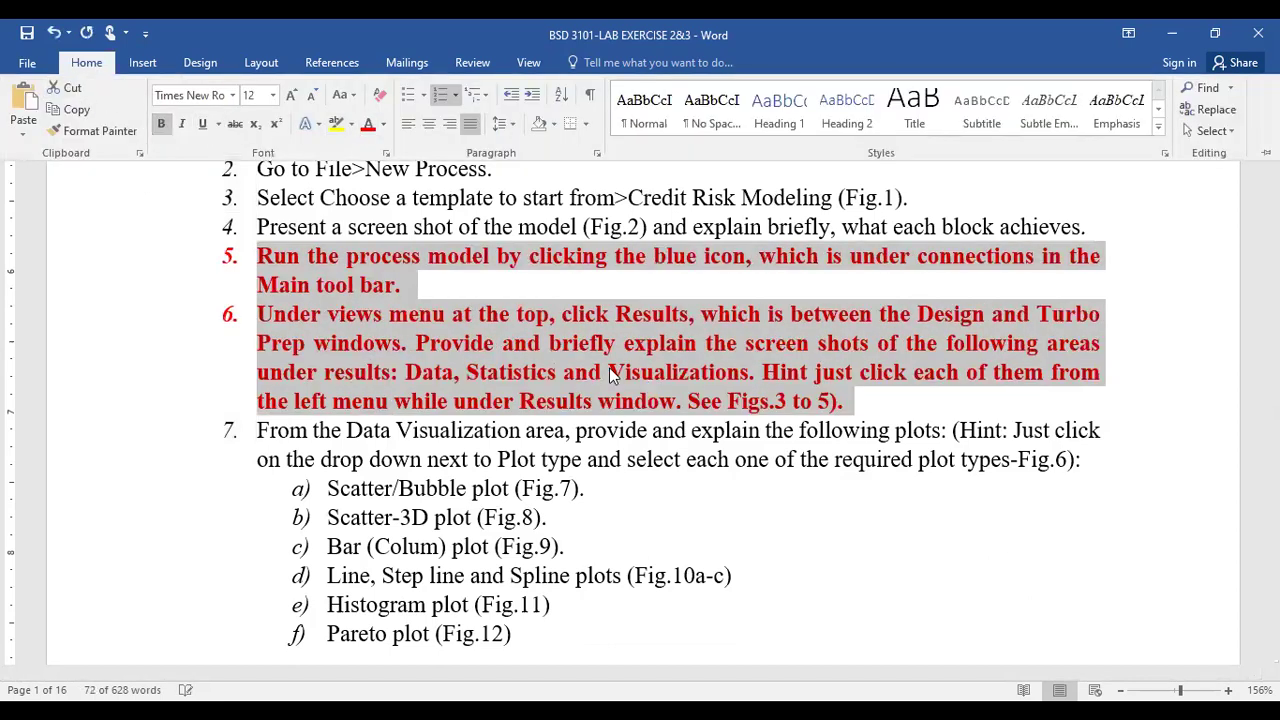
click(760, 459)
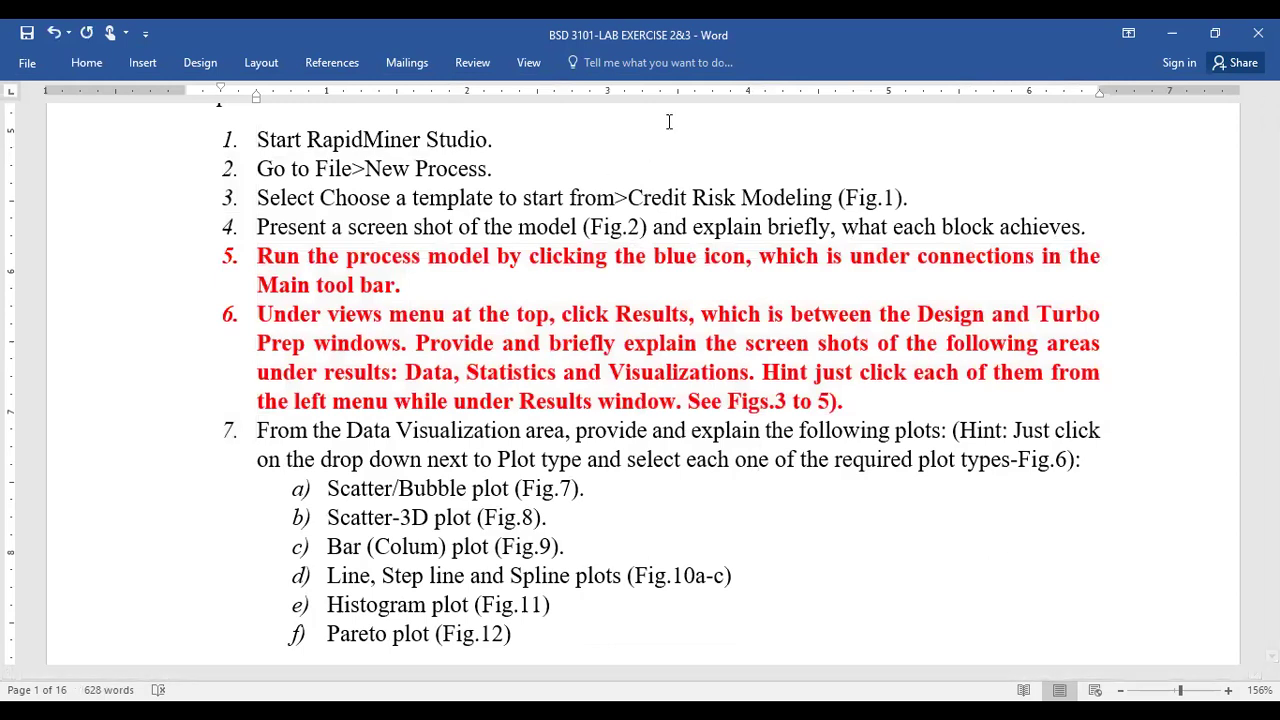
Switch back to RapidMiner Studio, run the credit risk process, and return to its results after checking the operators in the Design view
key(alt+Tab)
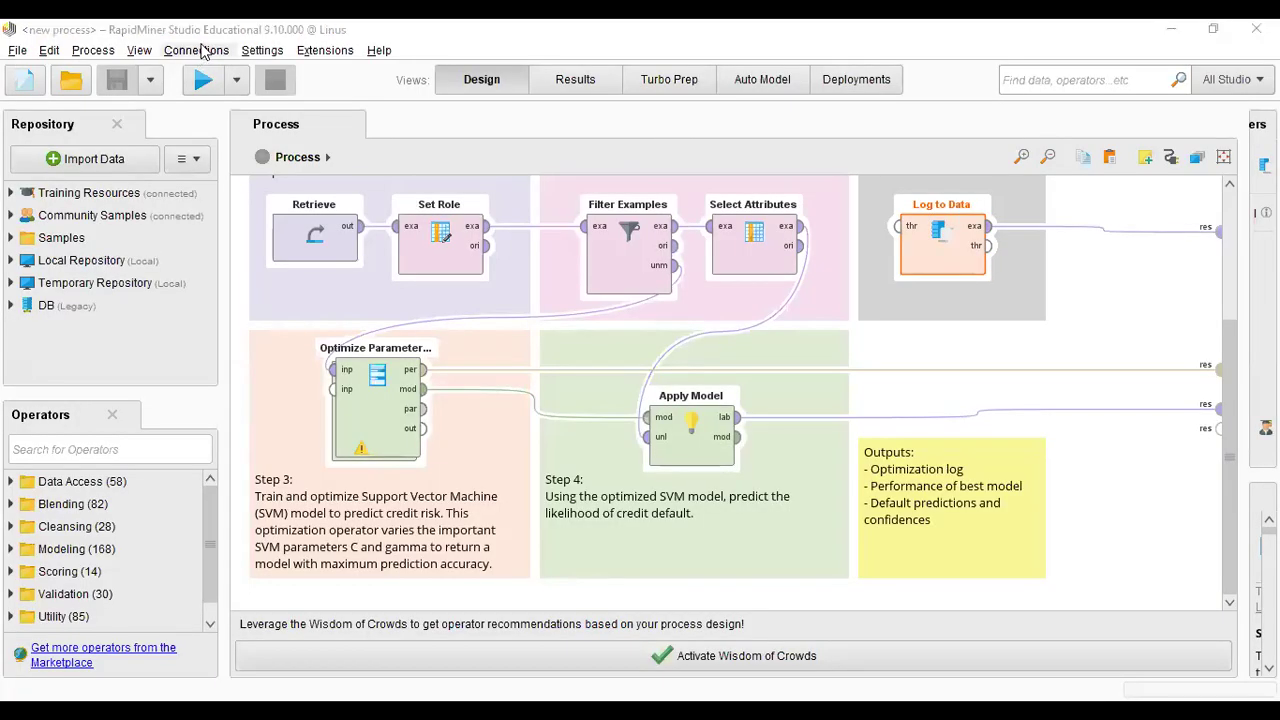
click(205, 81)
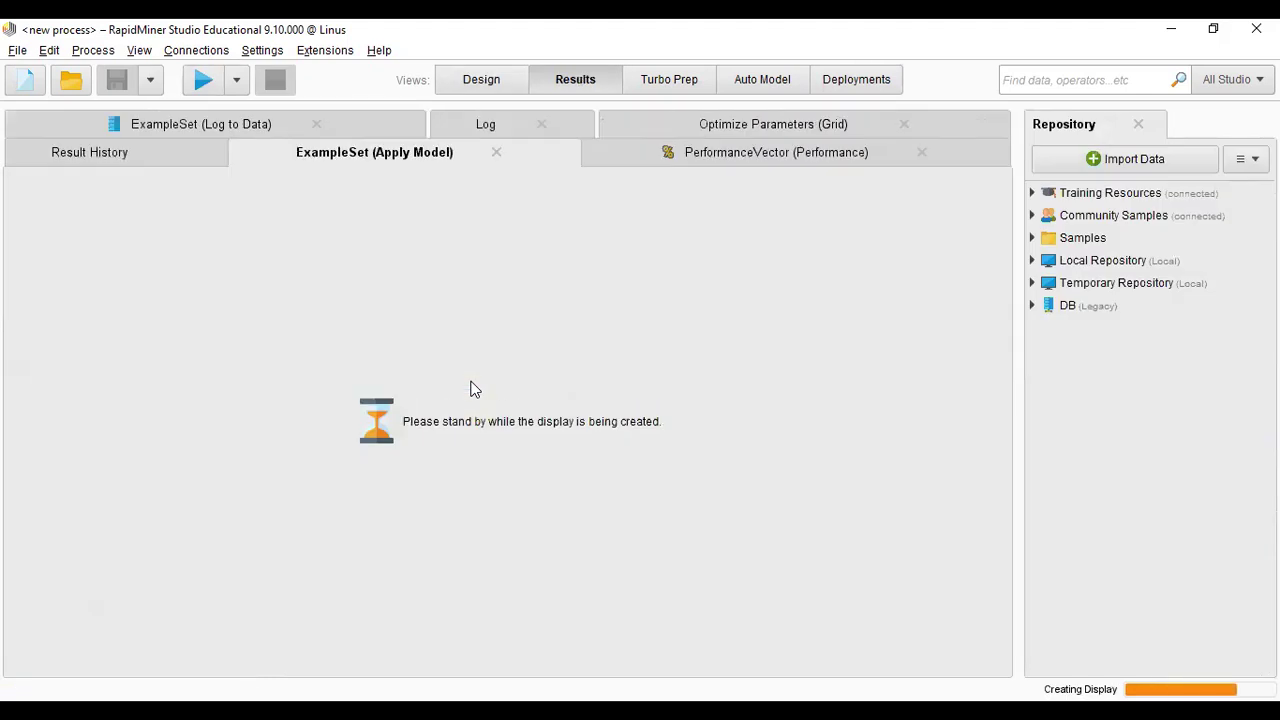
click(482, 80)
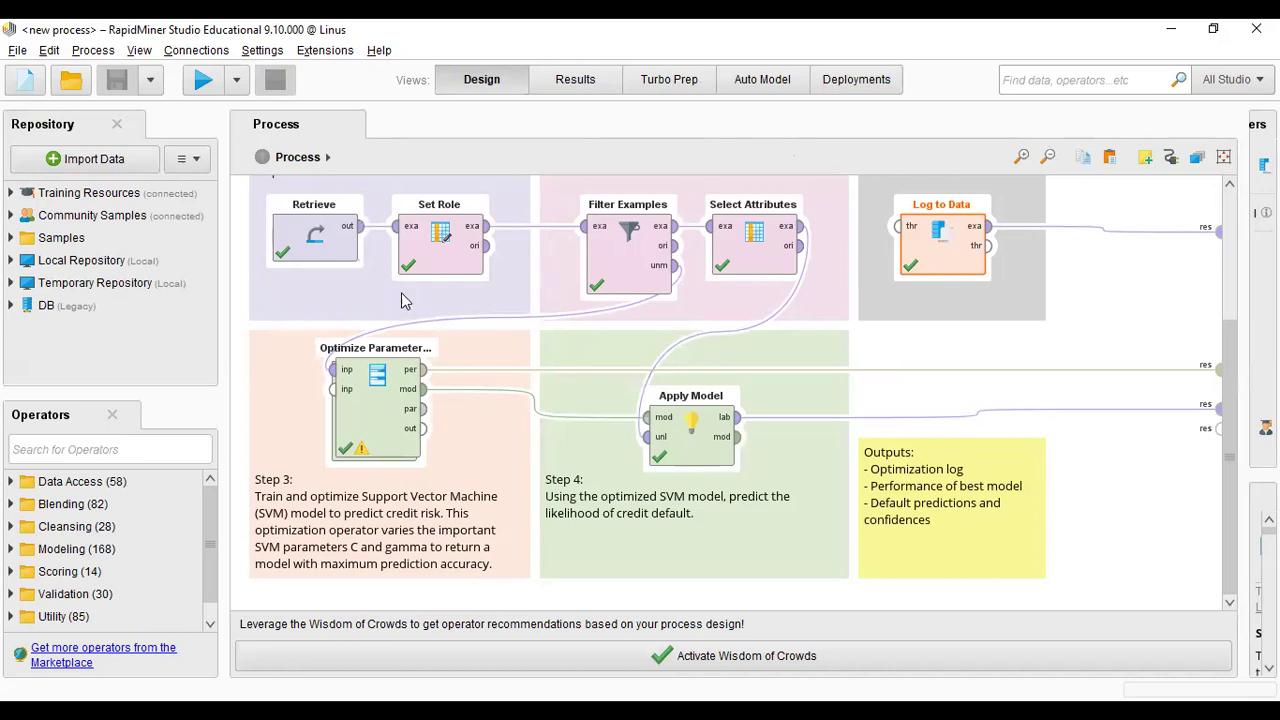
click(577, 82)
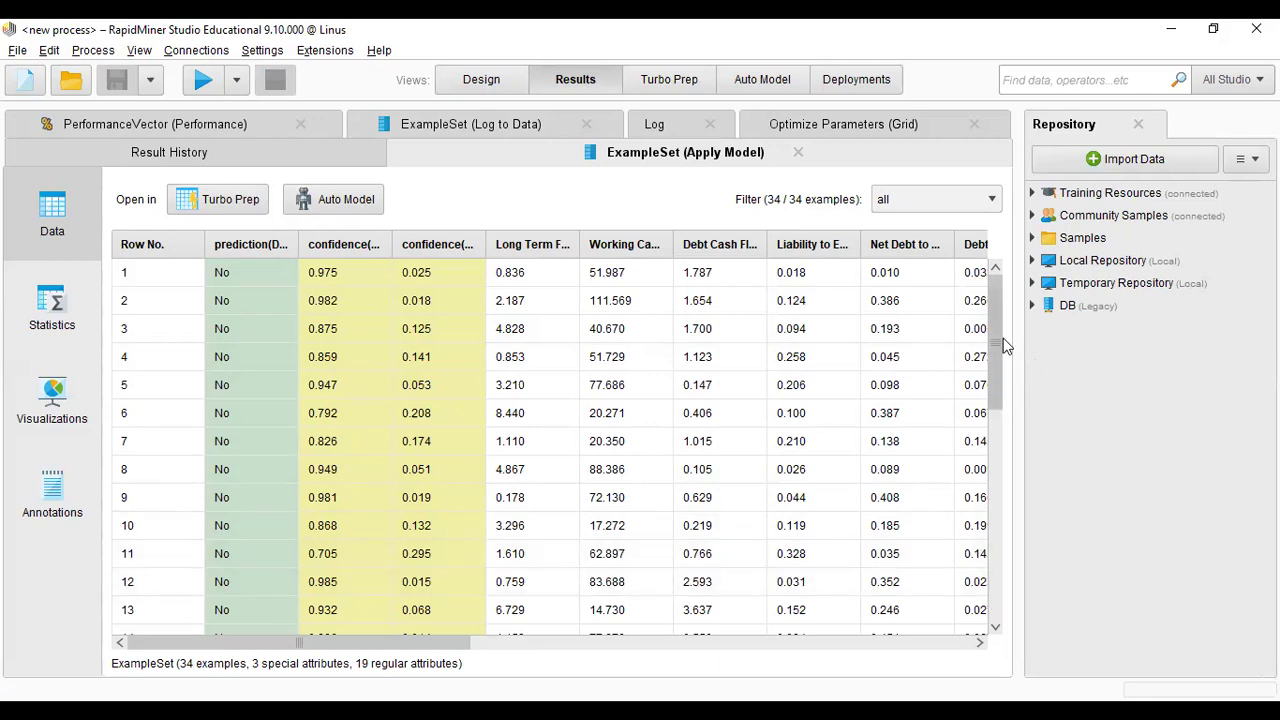
Widen the results area and look through the Apply Model example set's predictions, confidences and attribute values
drag(1020, 320, 1180, 307)
scroll(1074, 389, down, 5)
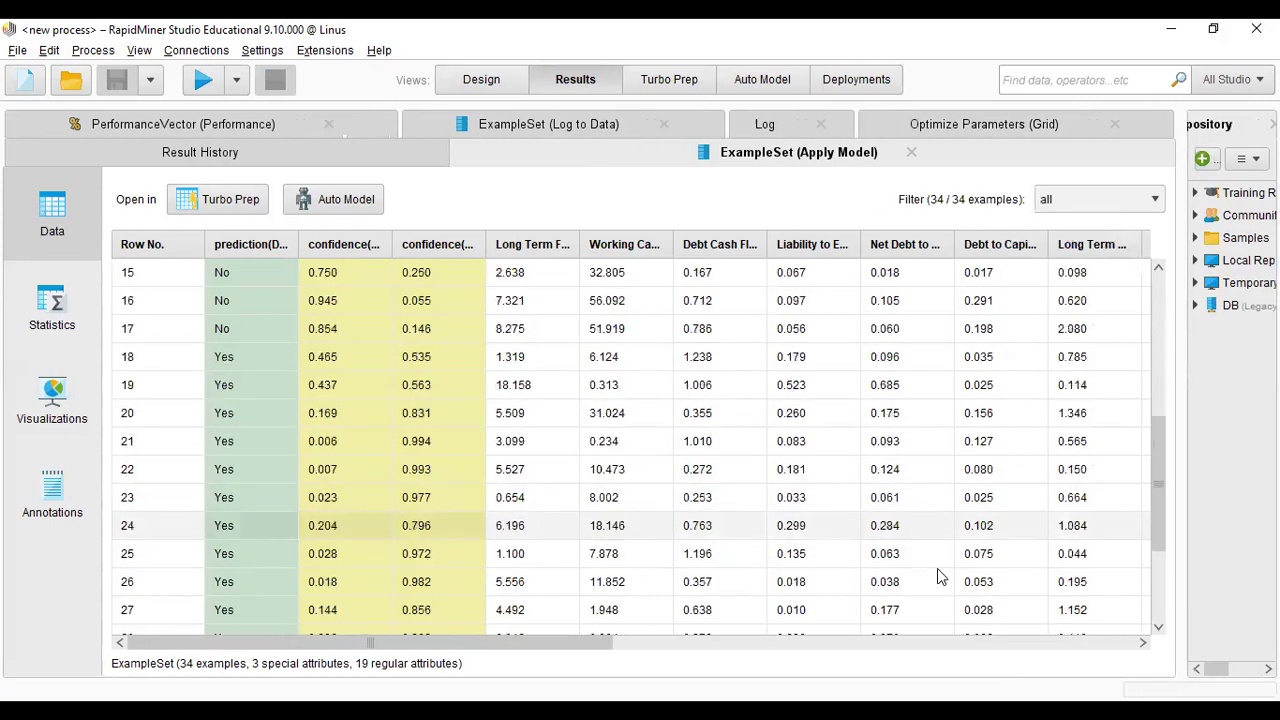
scroll(938, 577, down, 3)
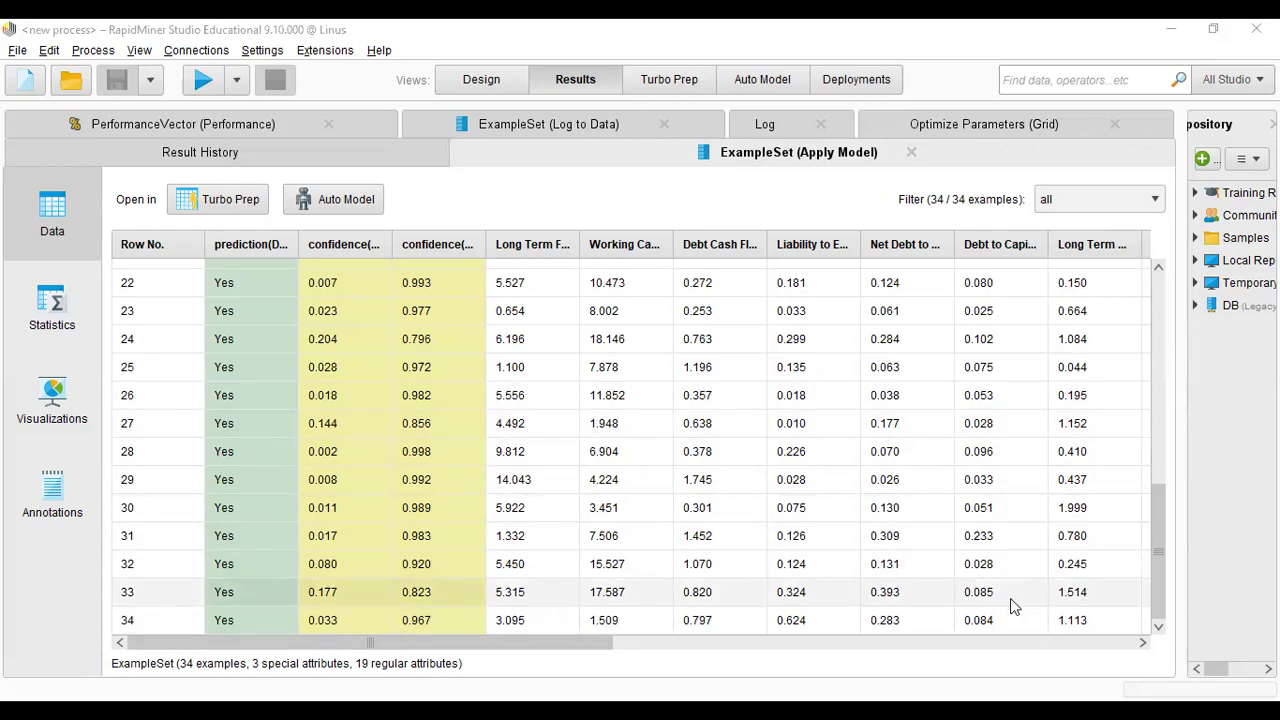
drag(592, 641, 375, 649)
scroll(270, 500, up, 3)
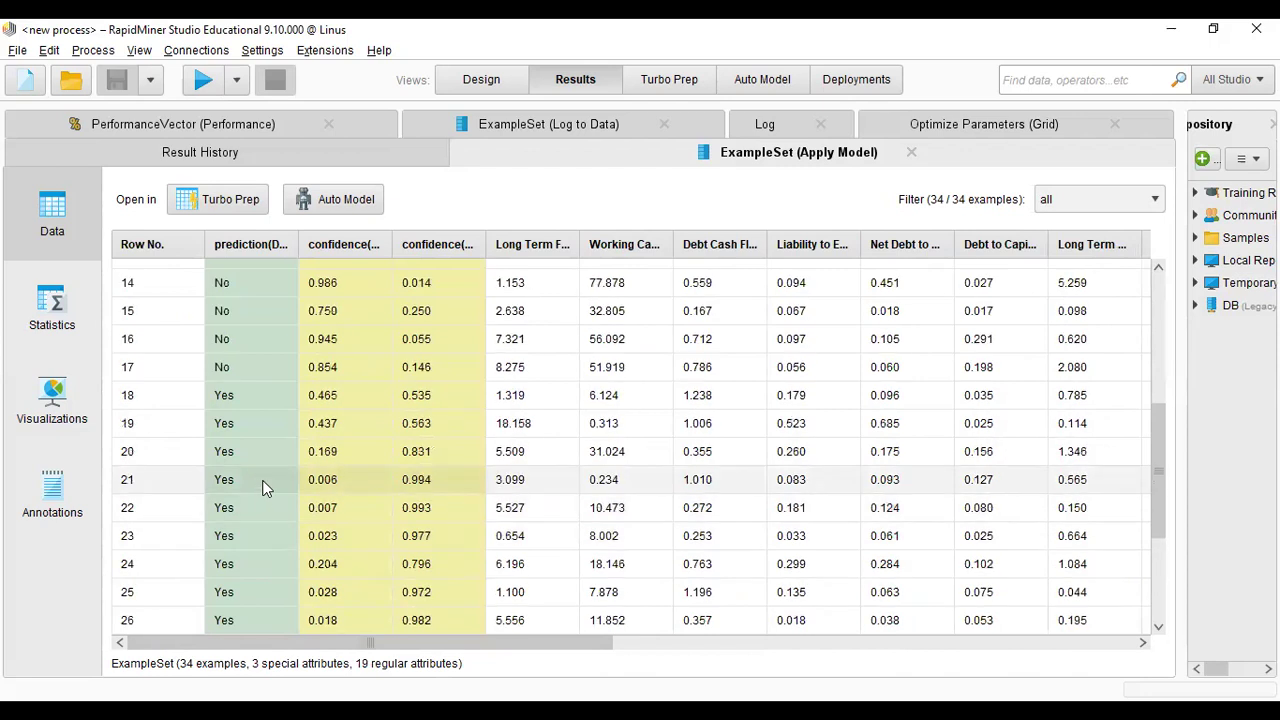
scroll(270, 480, up, 5)
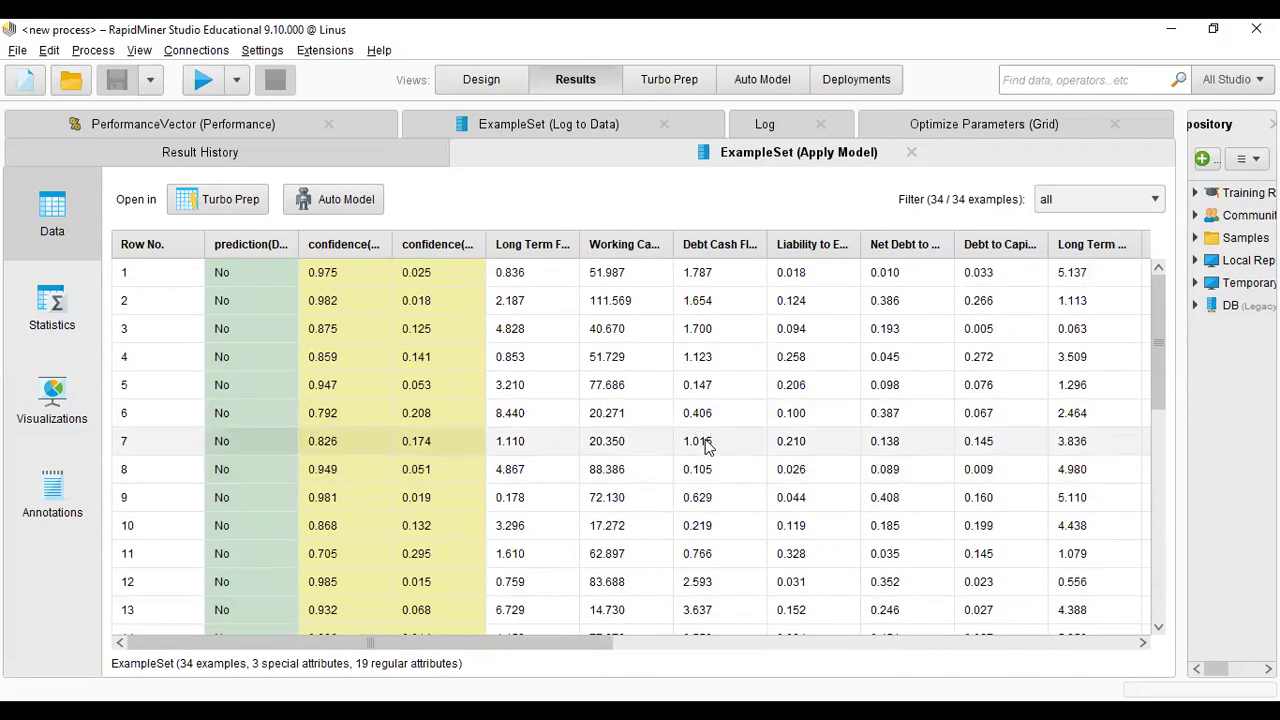
Review the filter choices for the Apply Model example set, including missing attributes and missing labels, and keep all examples
click(1155, 200)
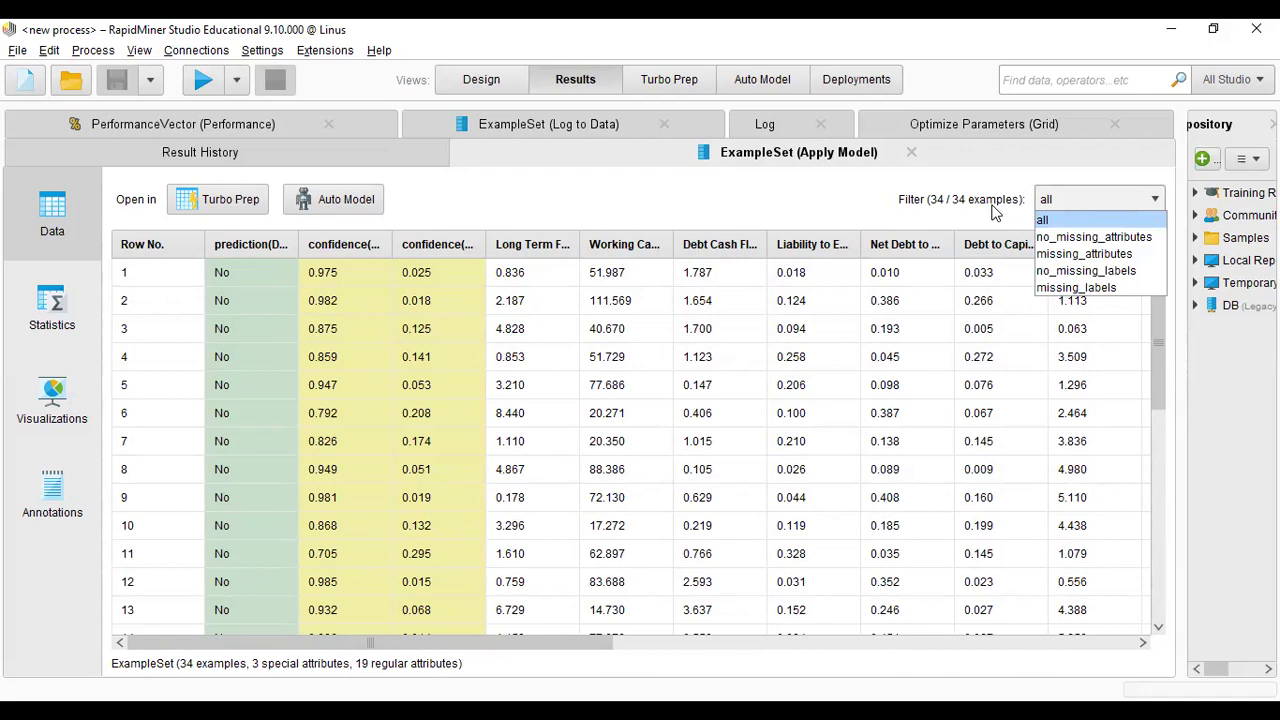
click(1157, 200)
click(1157, 200)
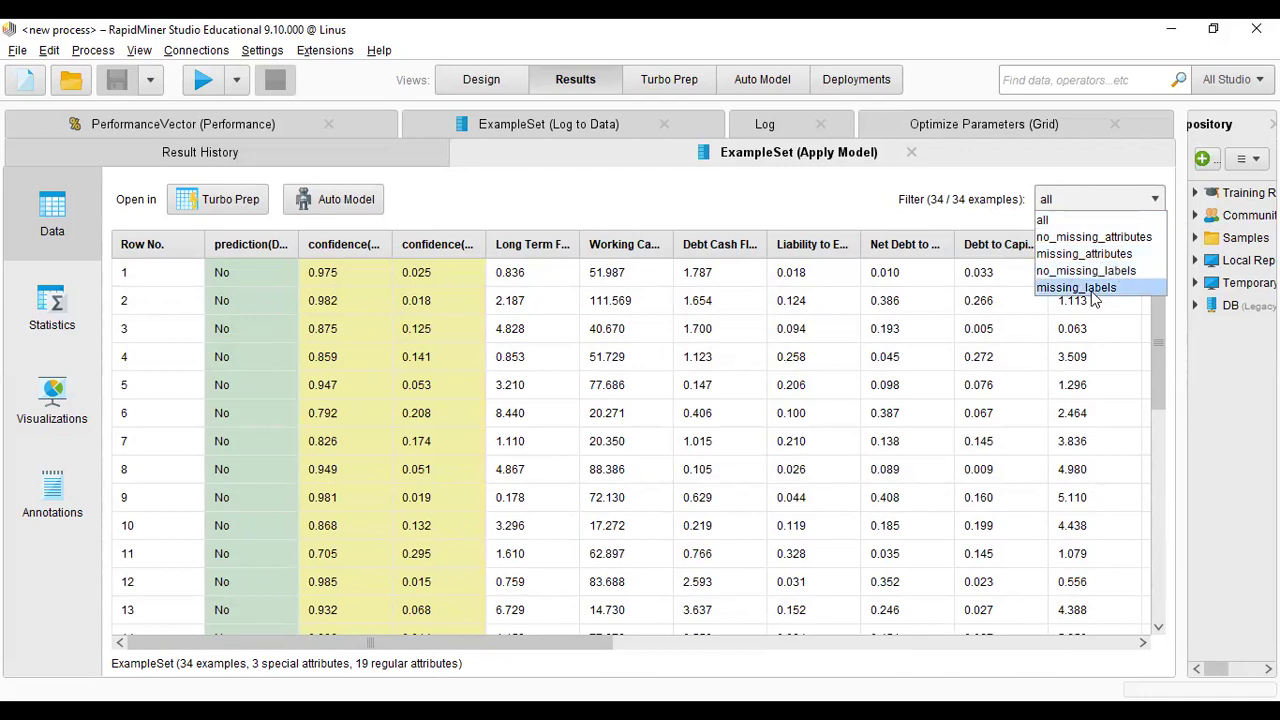
click(1058, 220)
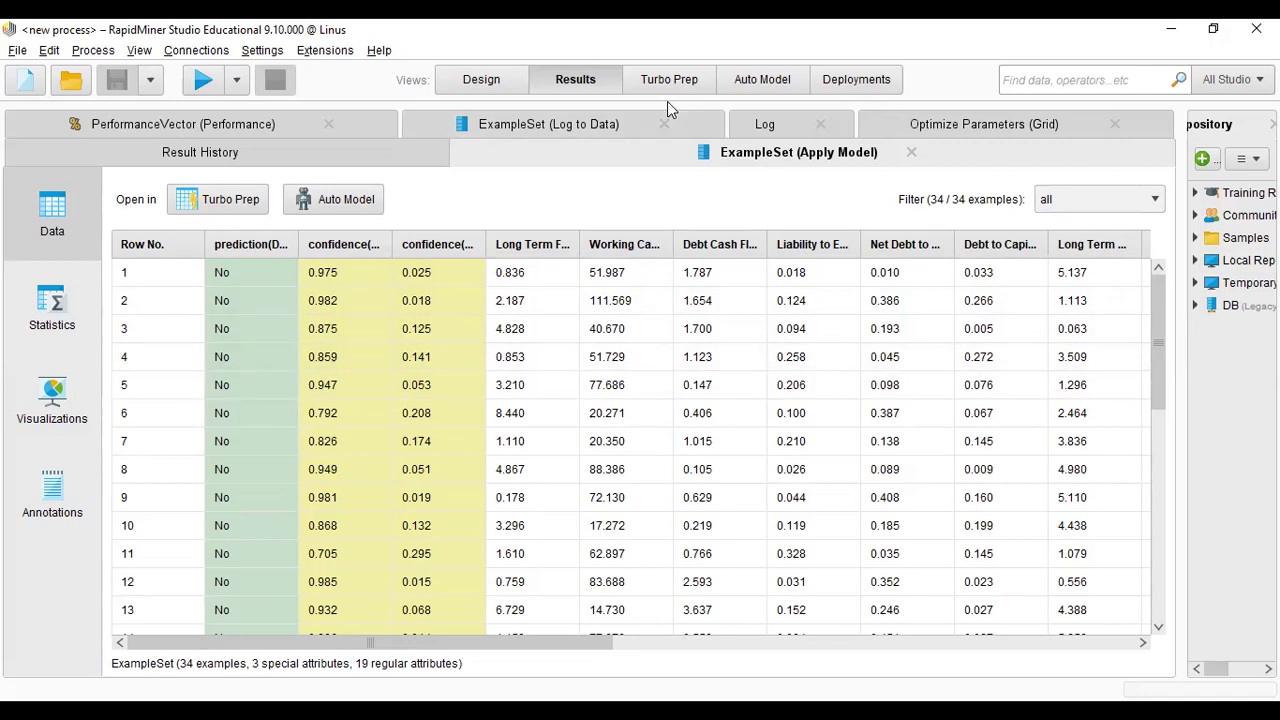
Look through the rows of the Apply Model example set, comparing the No and Yes predictions with their confidences
scroll(337, 466, down, 3)
scroll(371, 456, up, 3)
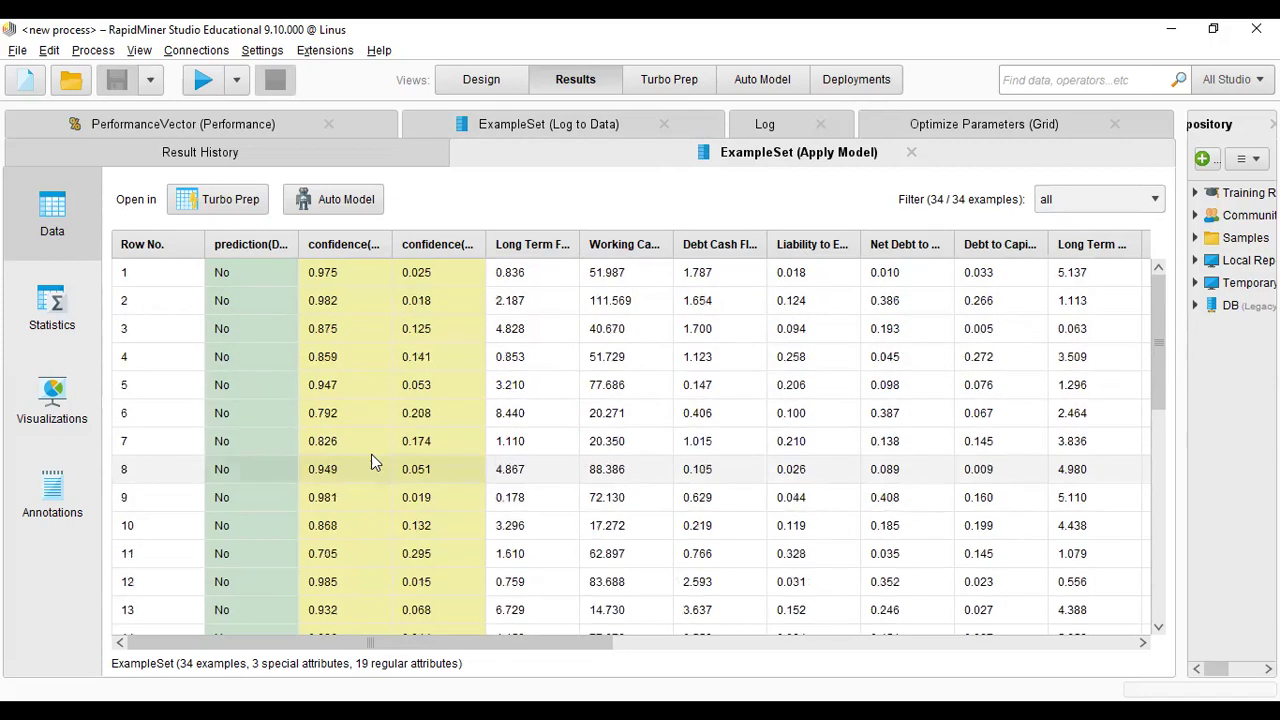
scroll(375, 470, down, 7)
scroll(459, 465, up, 3)
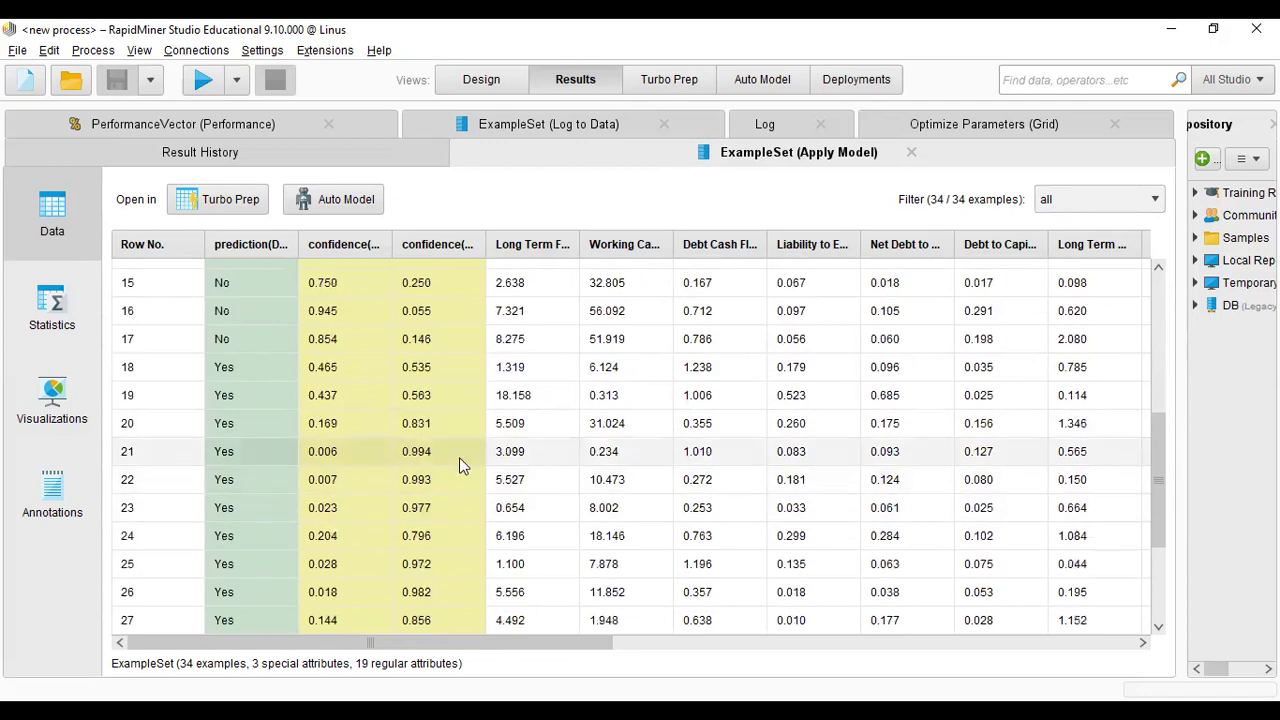
scroll(461, 460, up, 5)
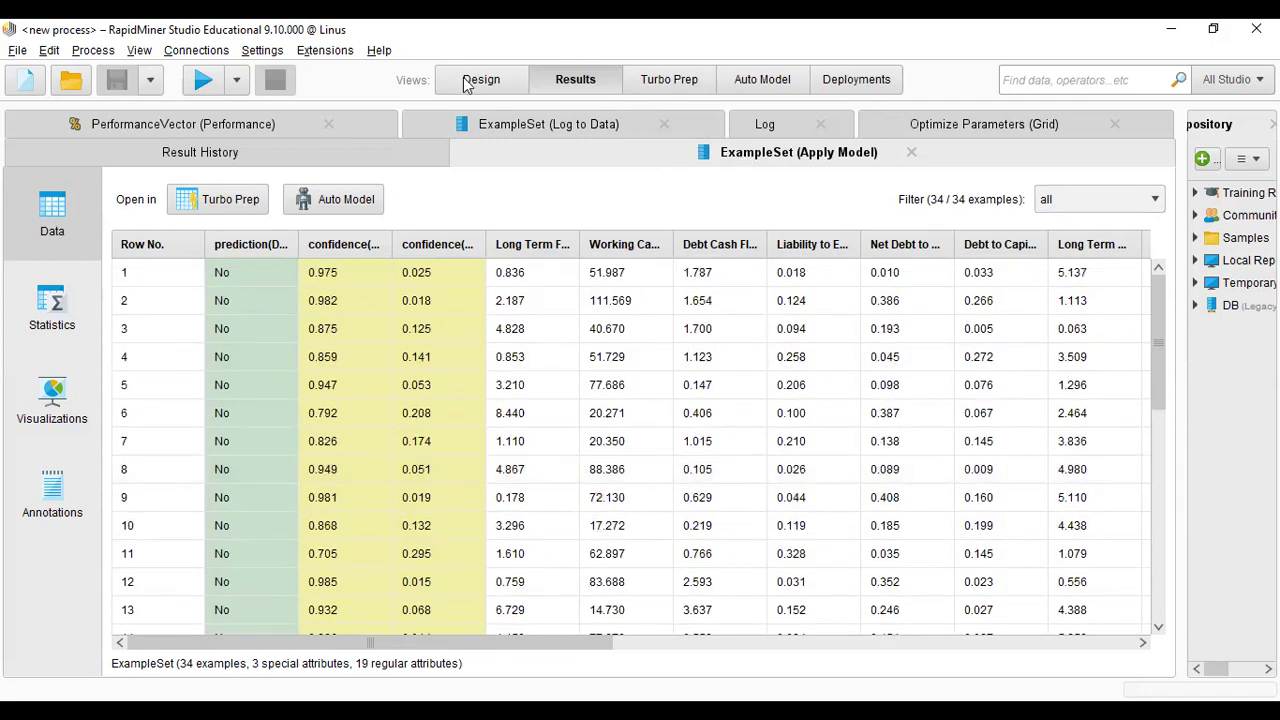
Return to the Design view, open the Retrieve operator's repository browser and collapse the Samples repository
key(F8)
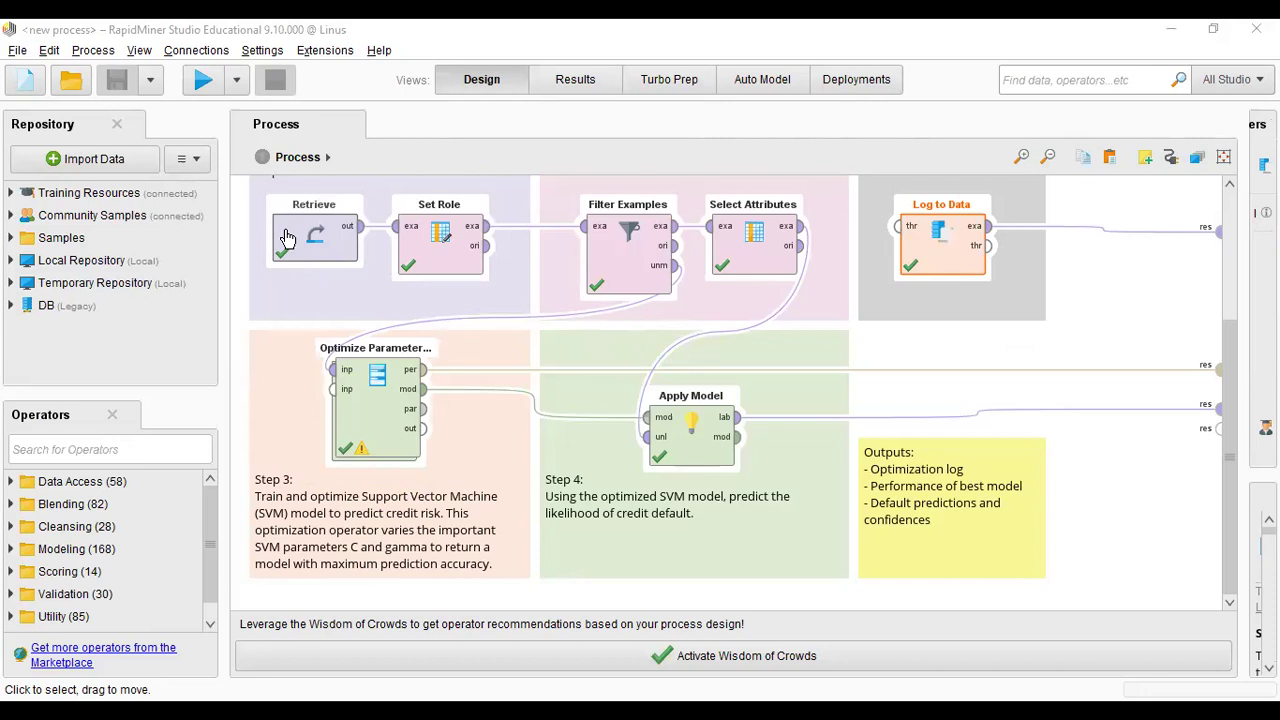
double_click(280, 240)
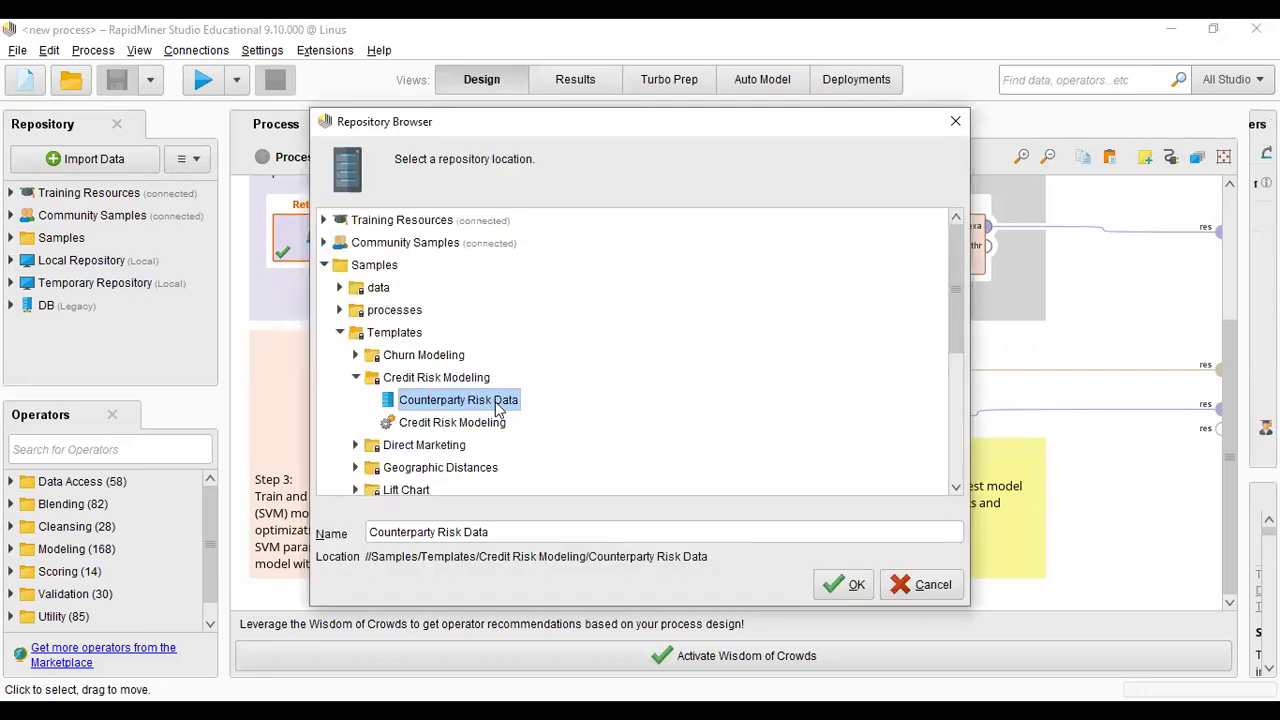
click(345, 266)
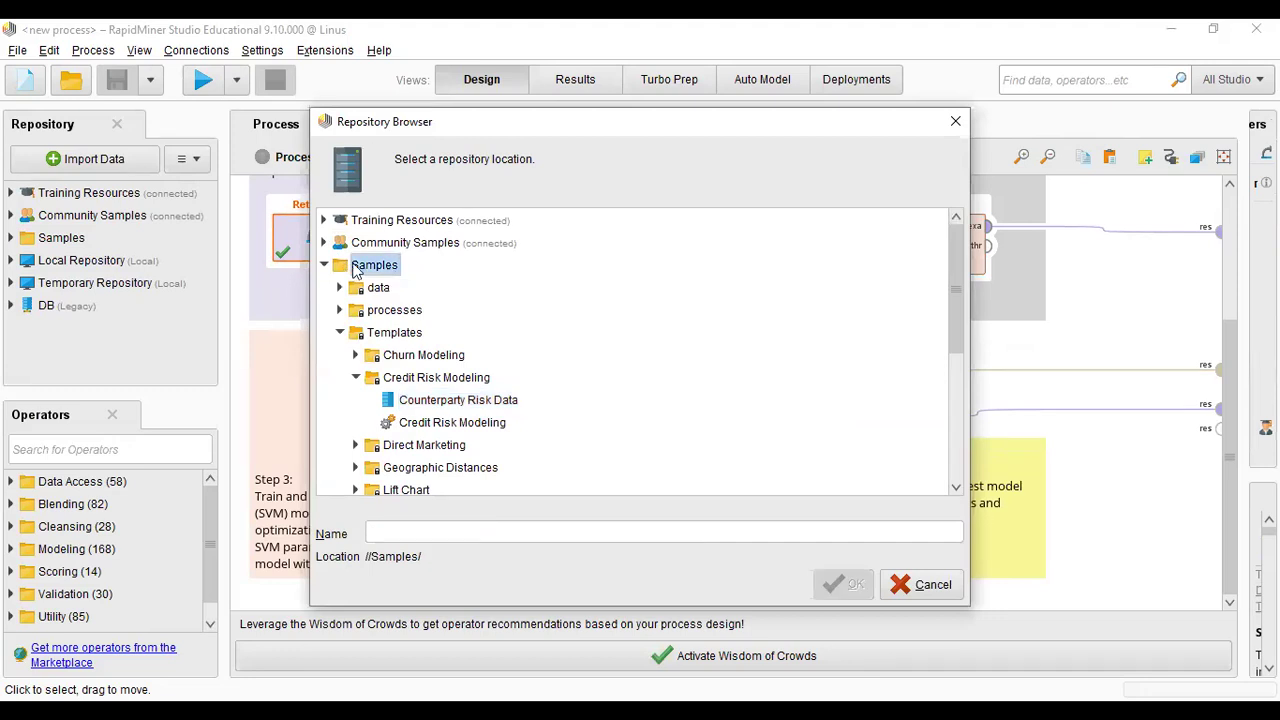
click(326, 266)
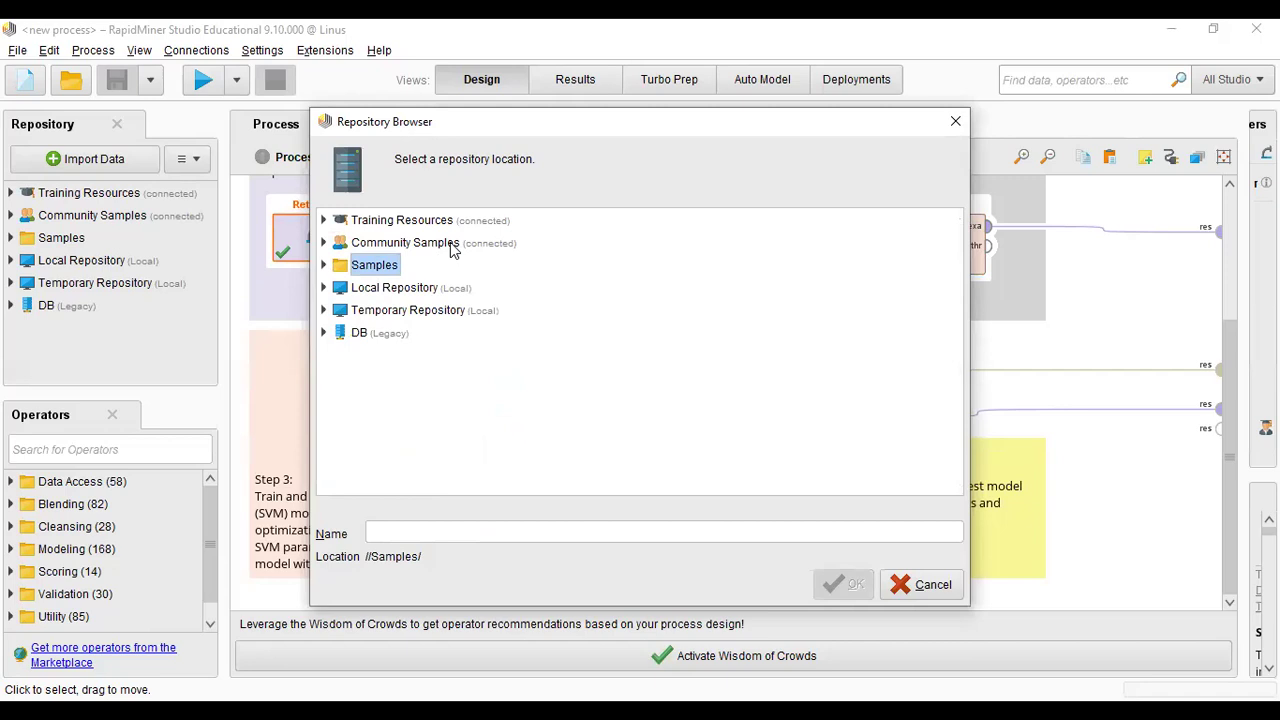
Go through the top-level repositories one by one, from Training Resources to DB
click(410, 222)
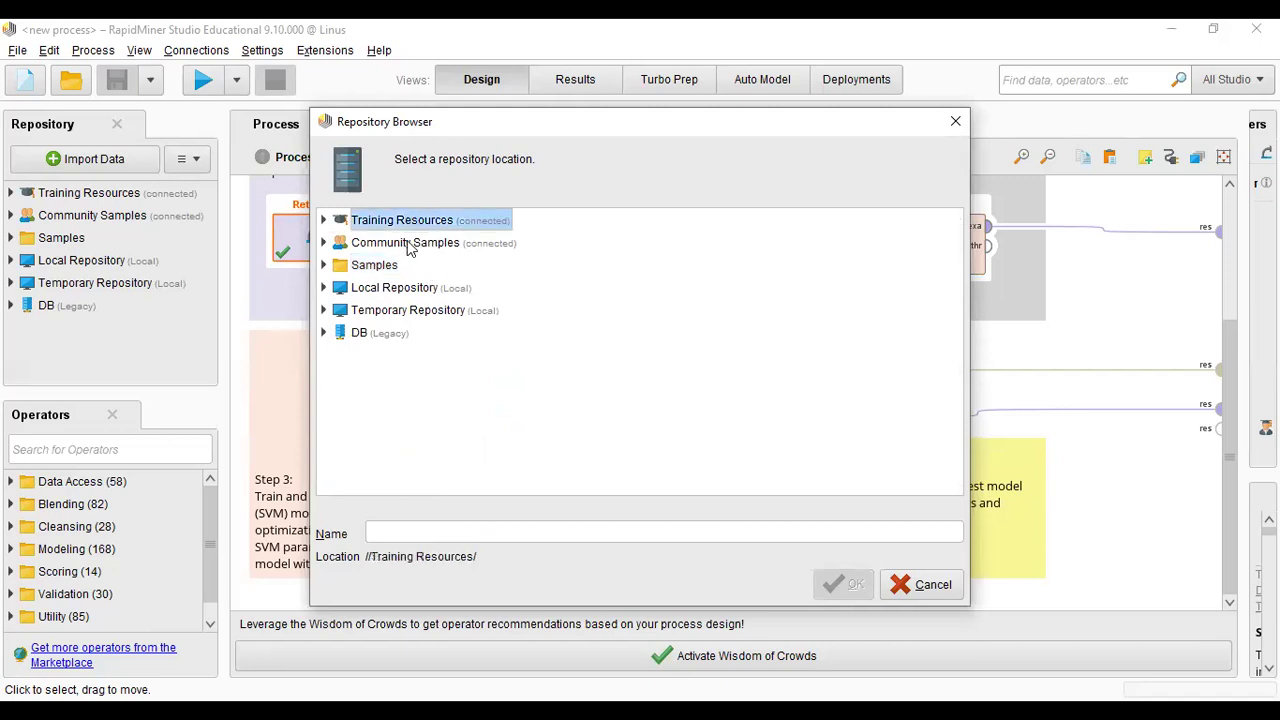
click(410, 245)
click(380, 266)
click(394, 290)
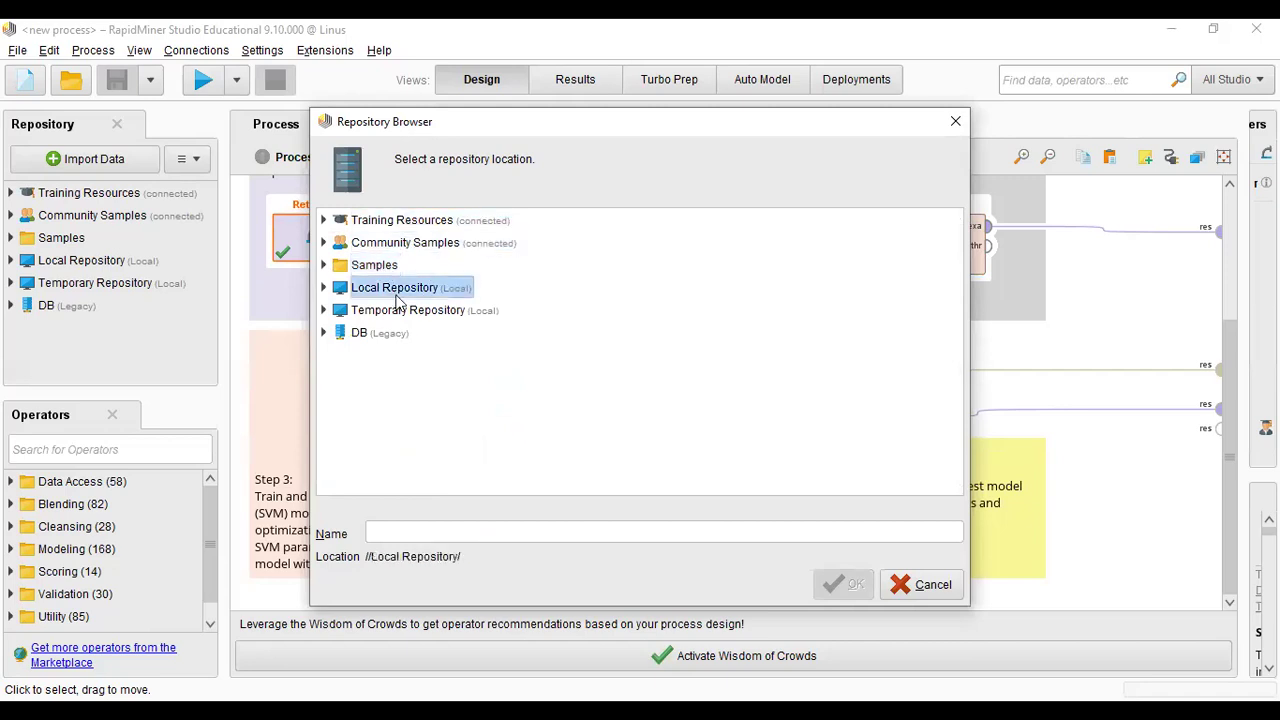
click(415, 312)
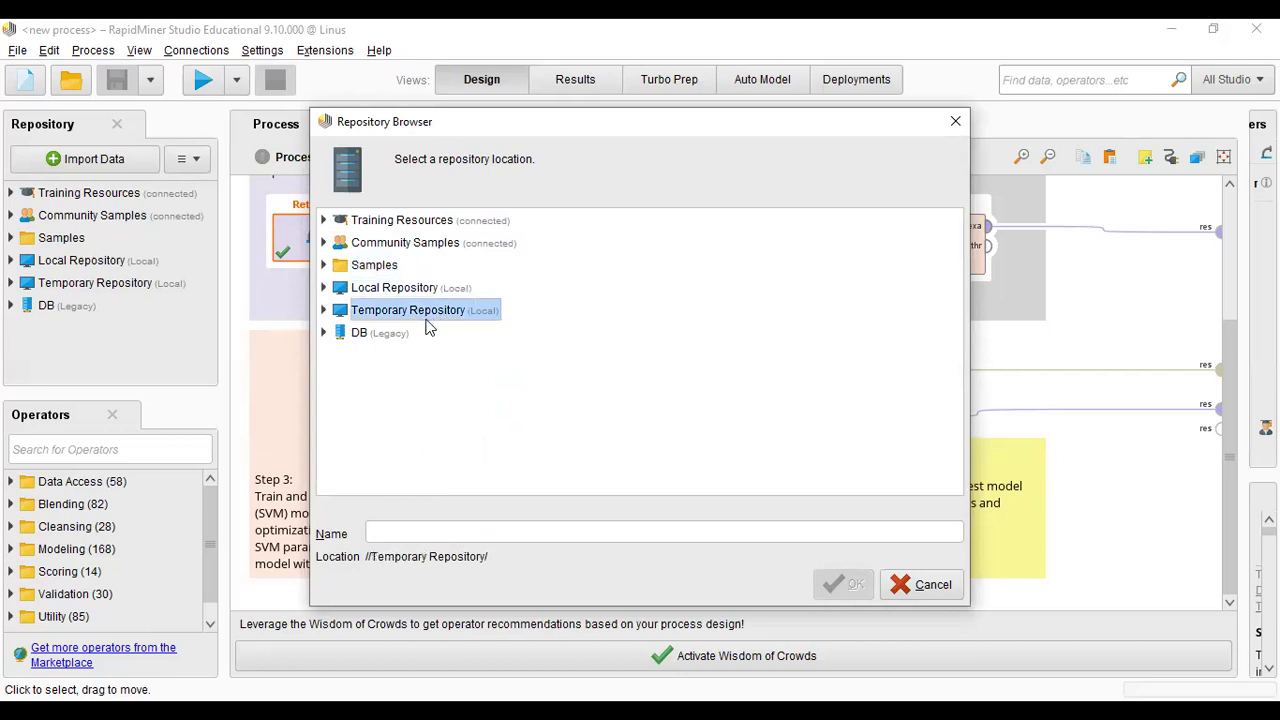
click(376, 340)
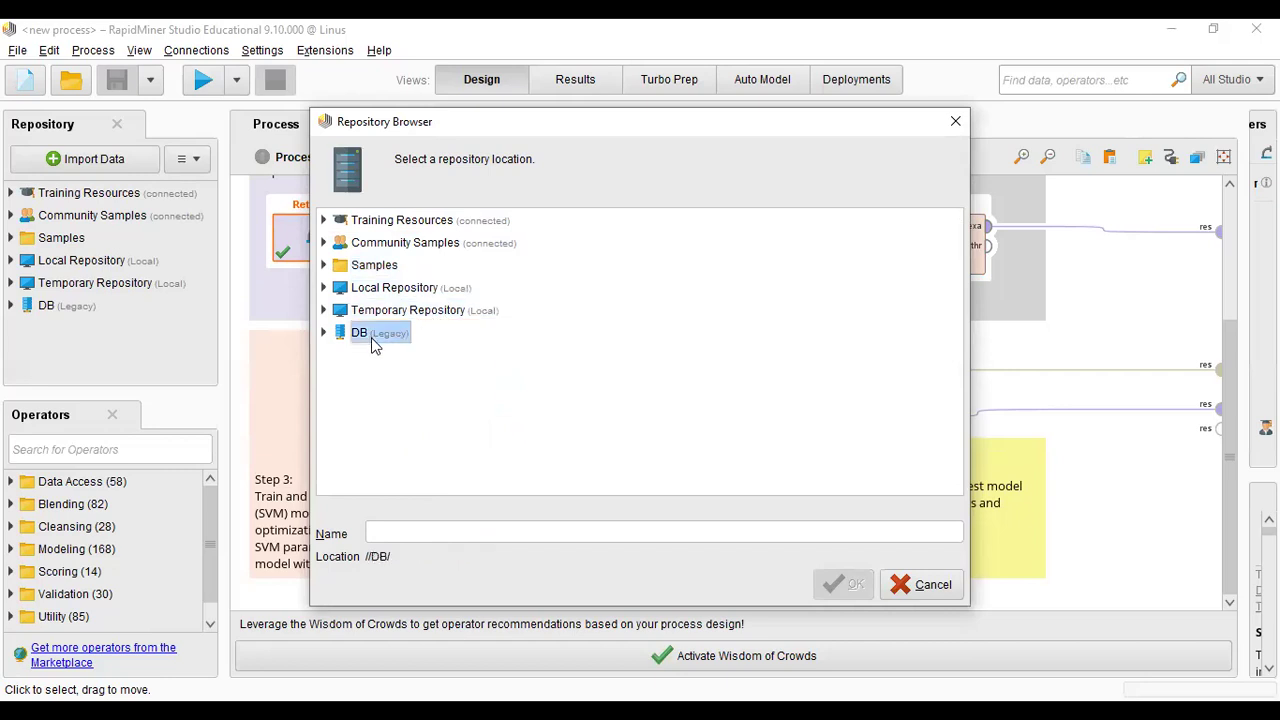
Expand the Samples repository and look through the template folders, from Churn Modeling to Web Analytics
click(371, 268)
double_click(371, 272)
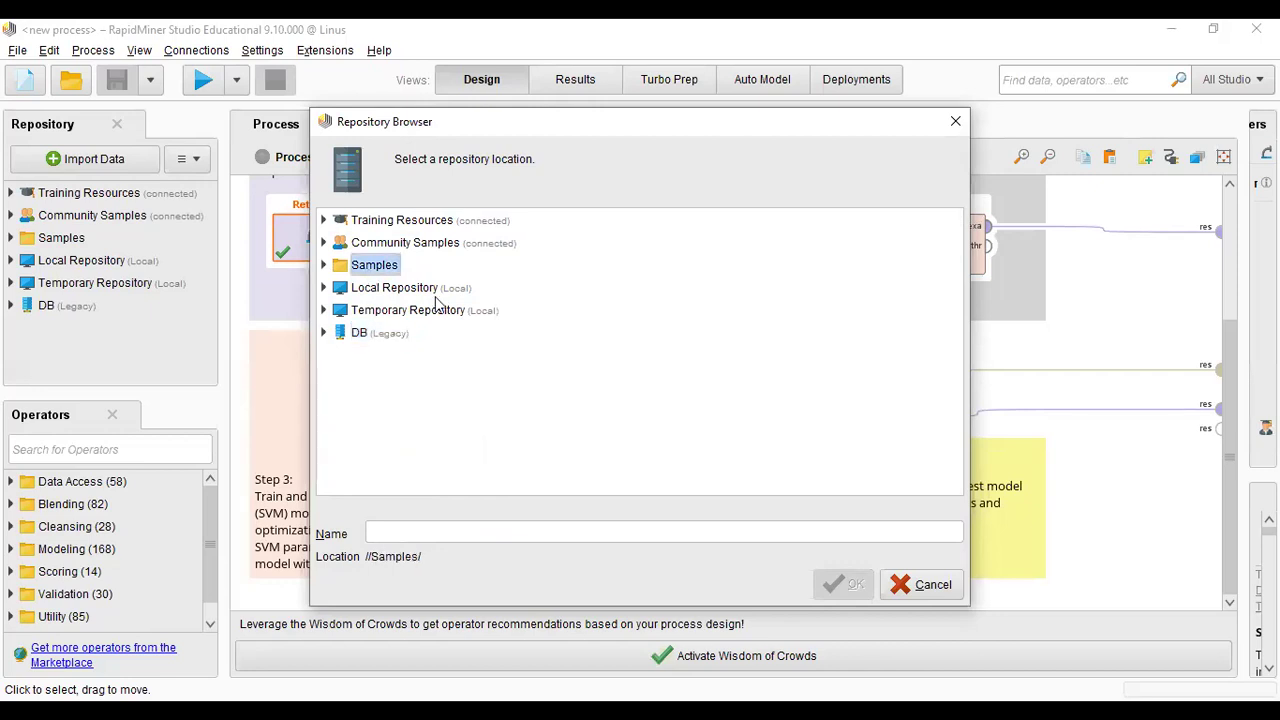
click(355, 333)
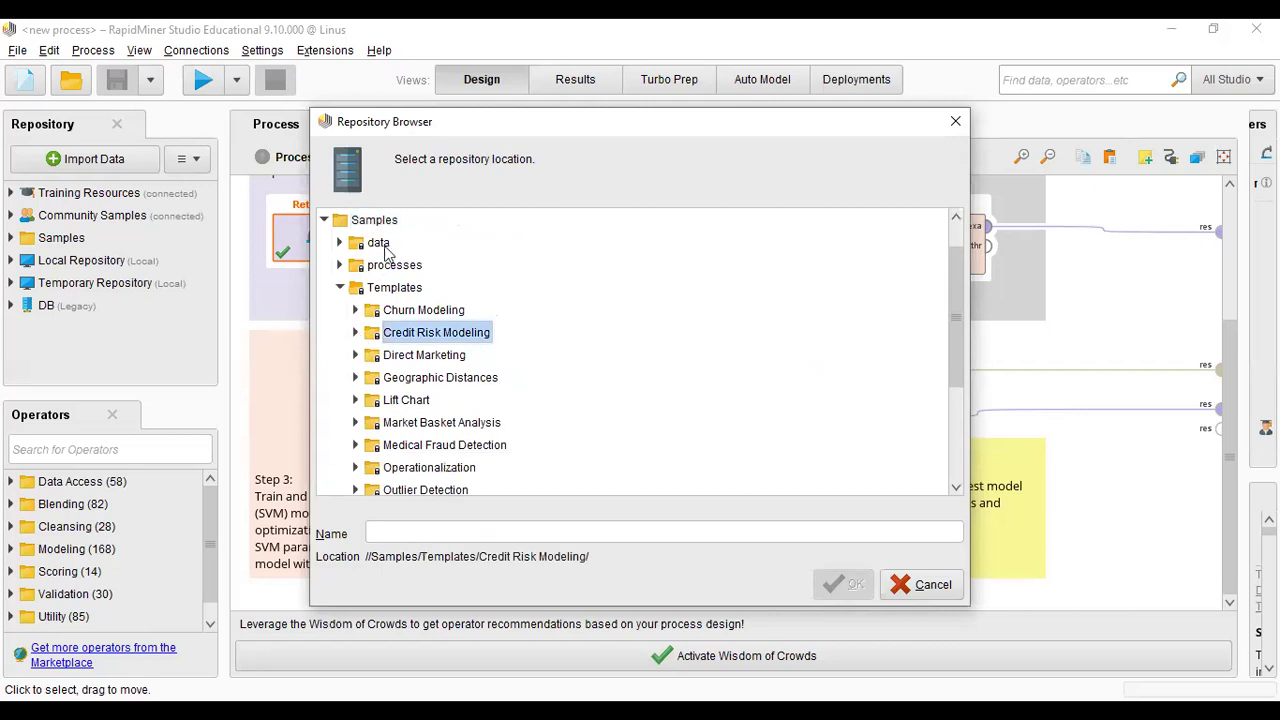
scroll(428, 368, down, 1)
scroll(432, 390, up, 1)
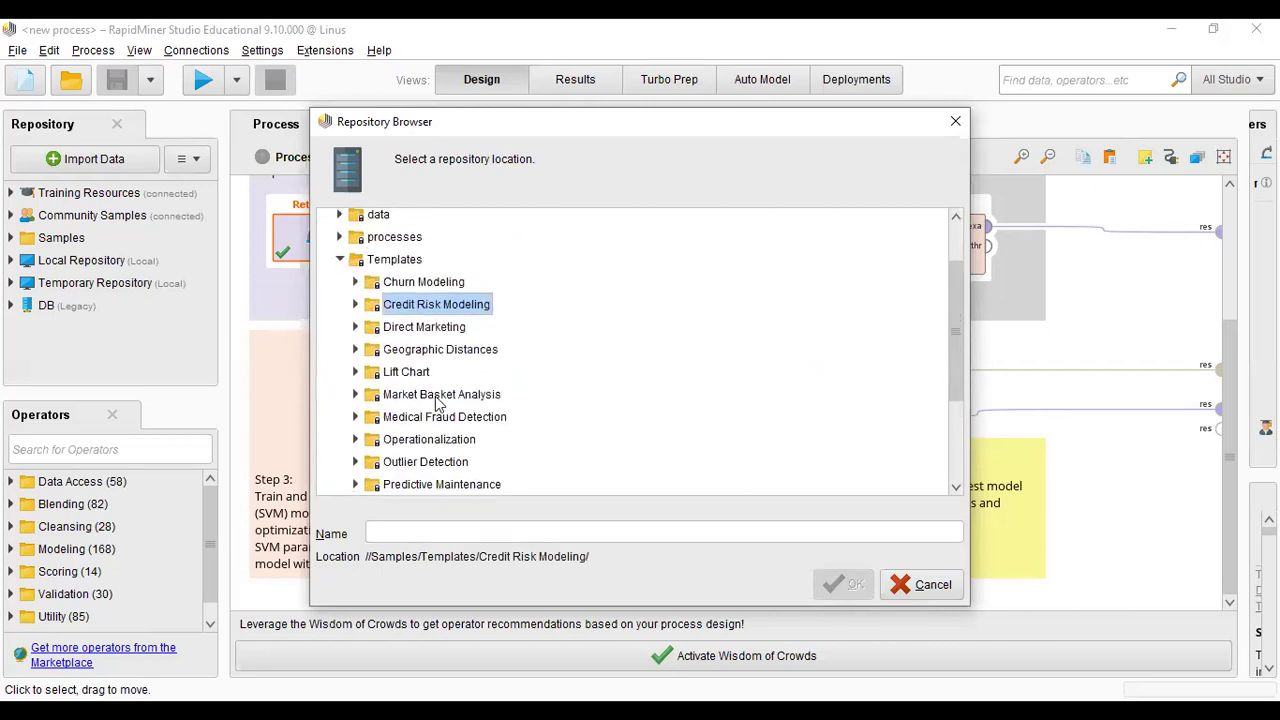
scroll(436, 402, down, 2)
scroll(438, 400, up, 1)
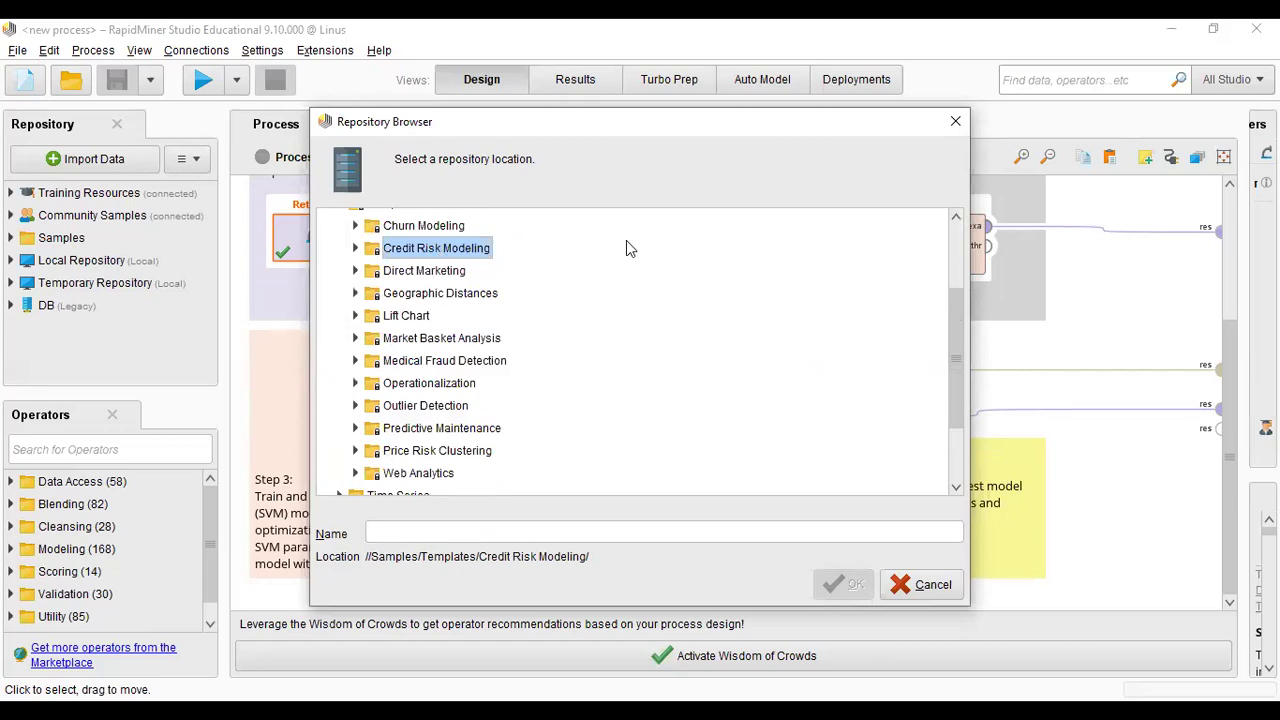
scroll(594, 285, down, 1)
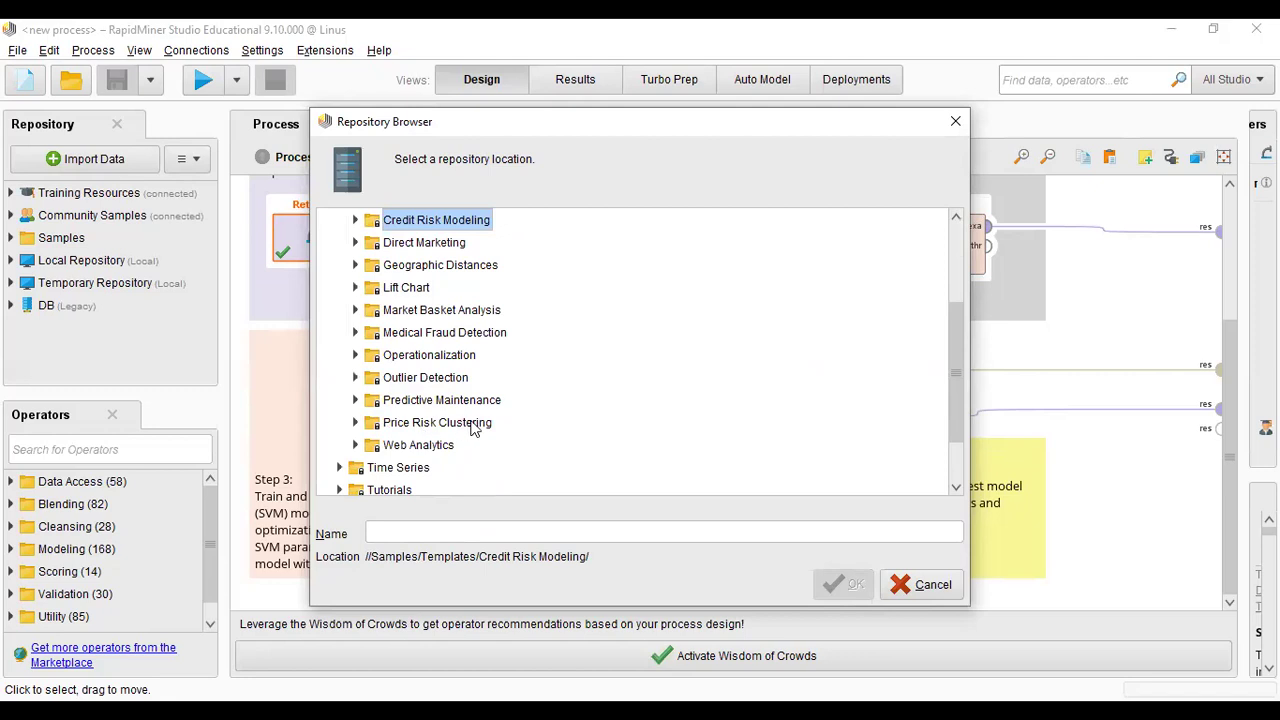
scroll(432, 458, up, 1)
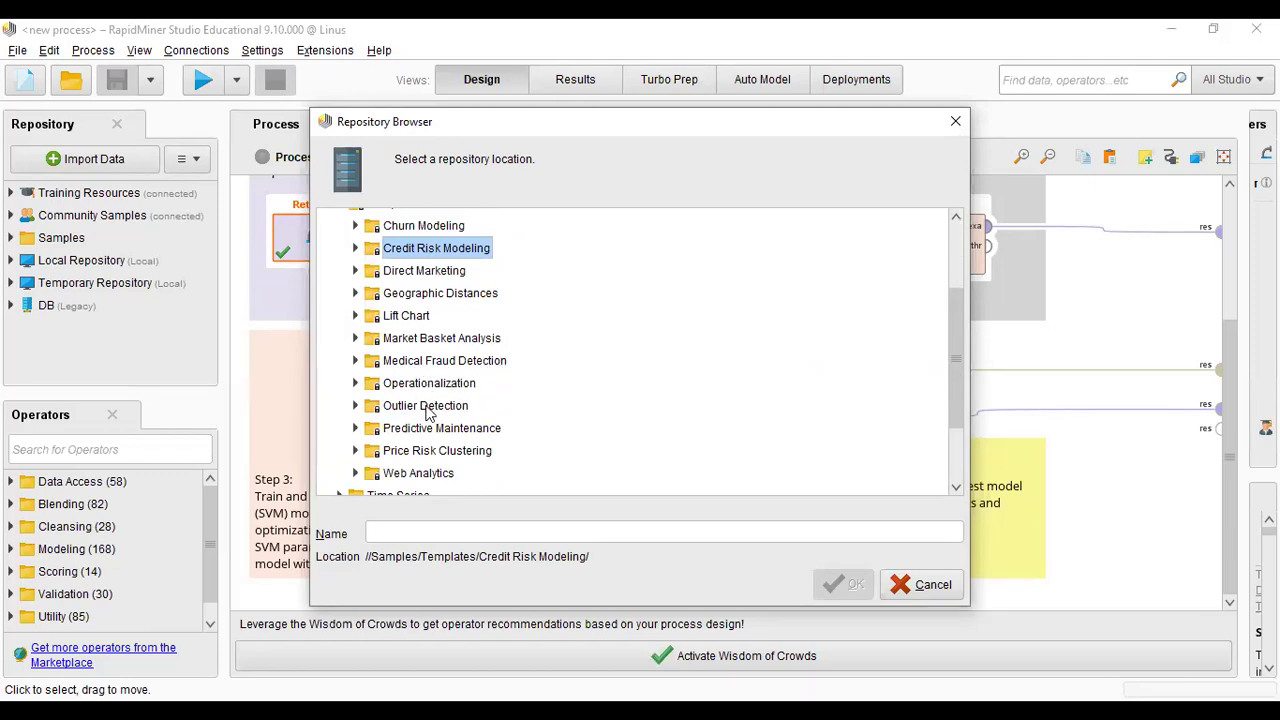
scroll(440, 415, up, 1)
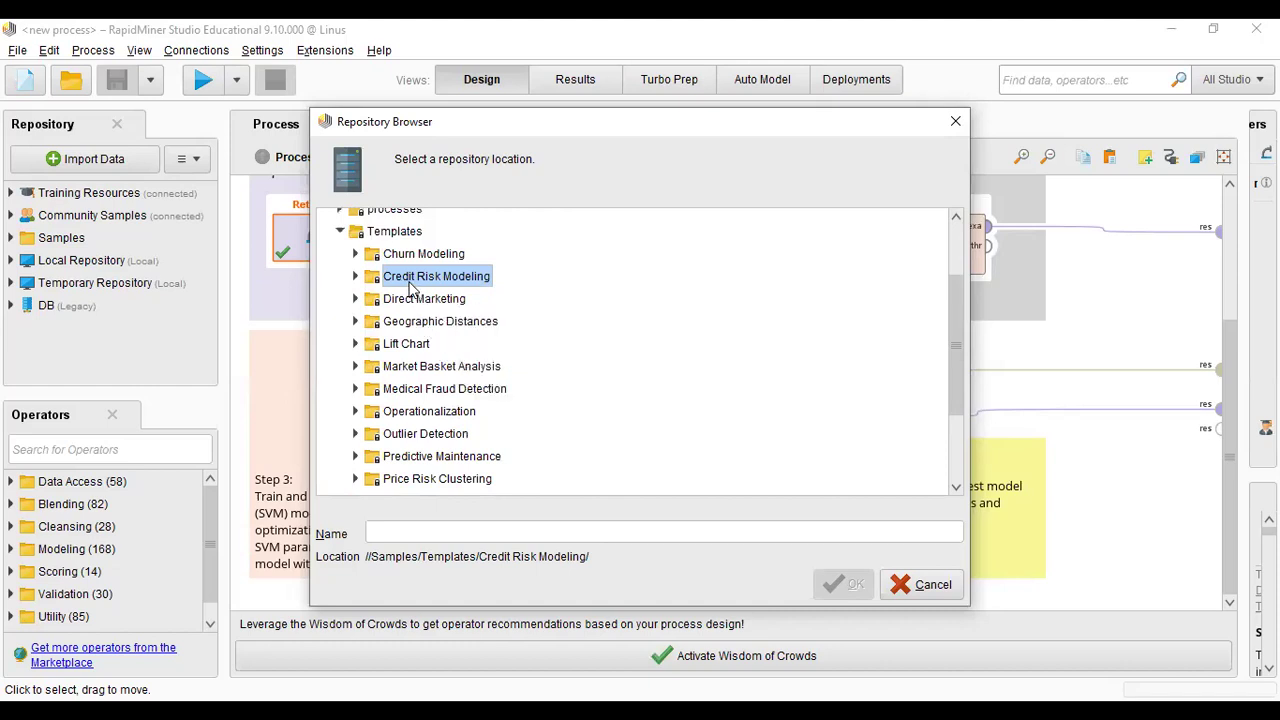
Expand the Credit Risk Modeling template folder and bring up the summary of the Counterparty Risk Data table
double_click(400, 282)
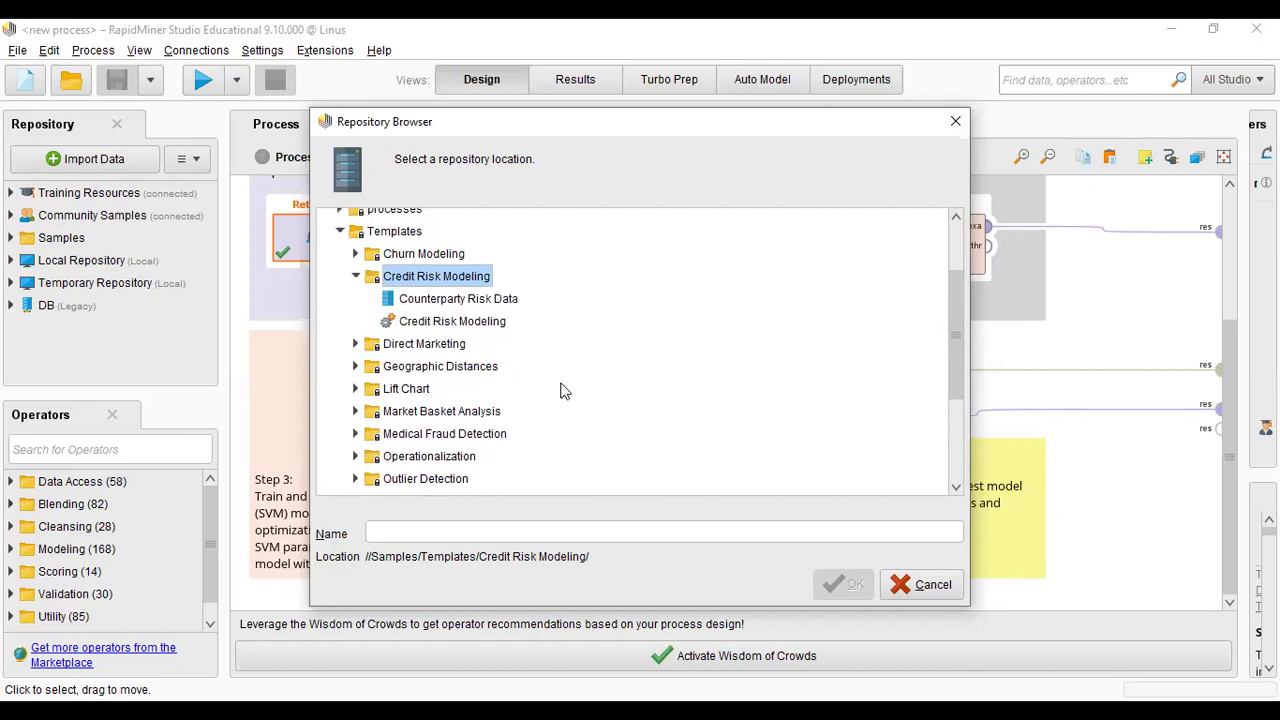
click(458, 302)
mouse_move(458, 302)
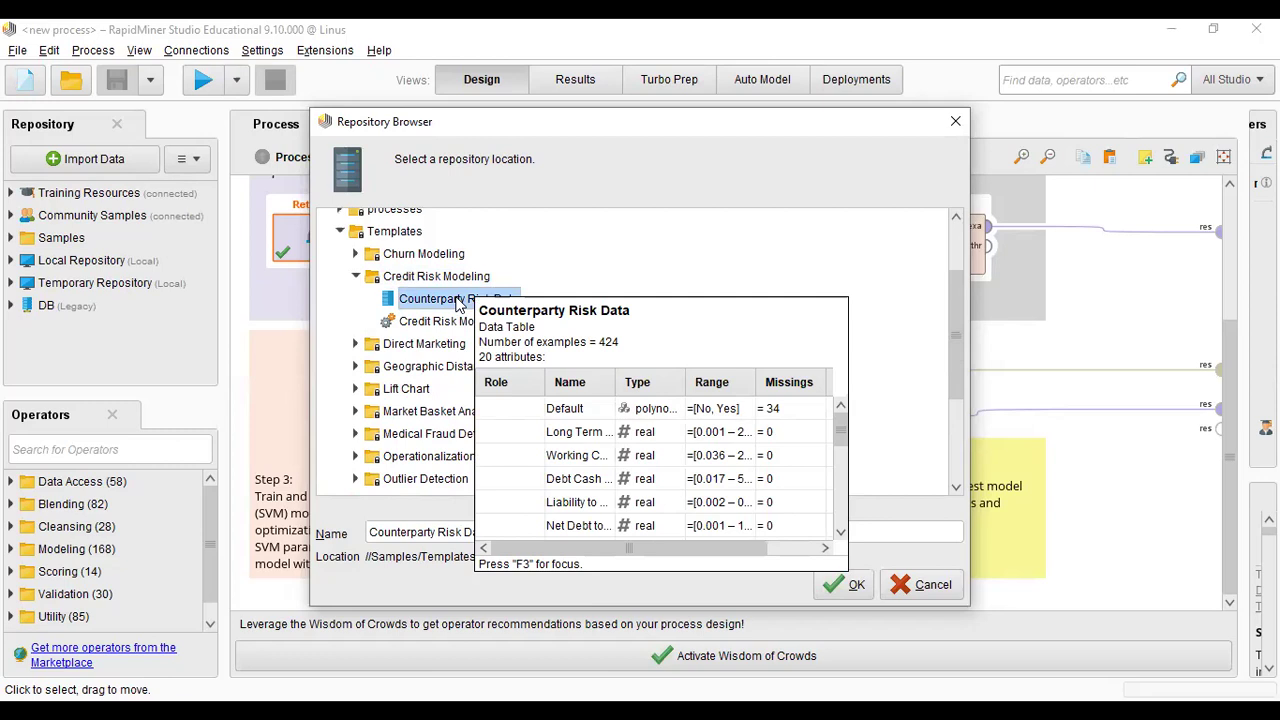
click(420, 284)
click(420, 299)
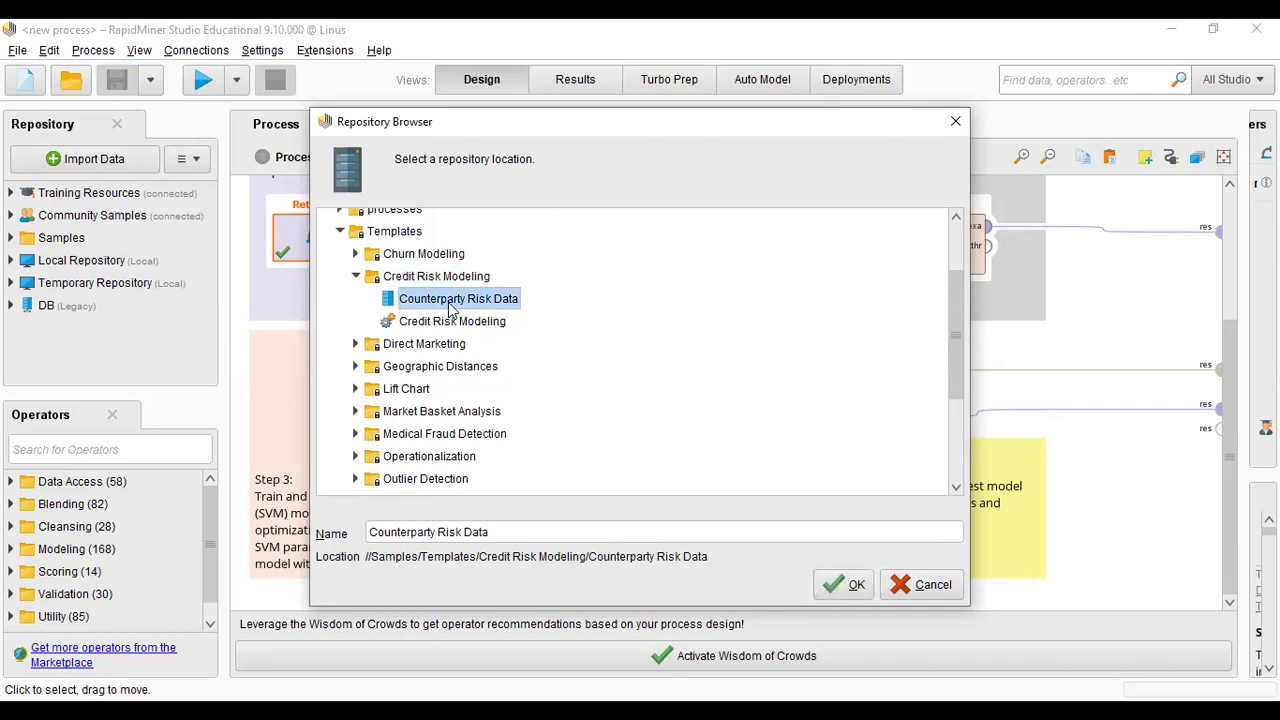
mouse_move(450, 310)
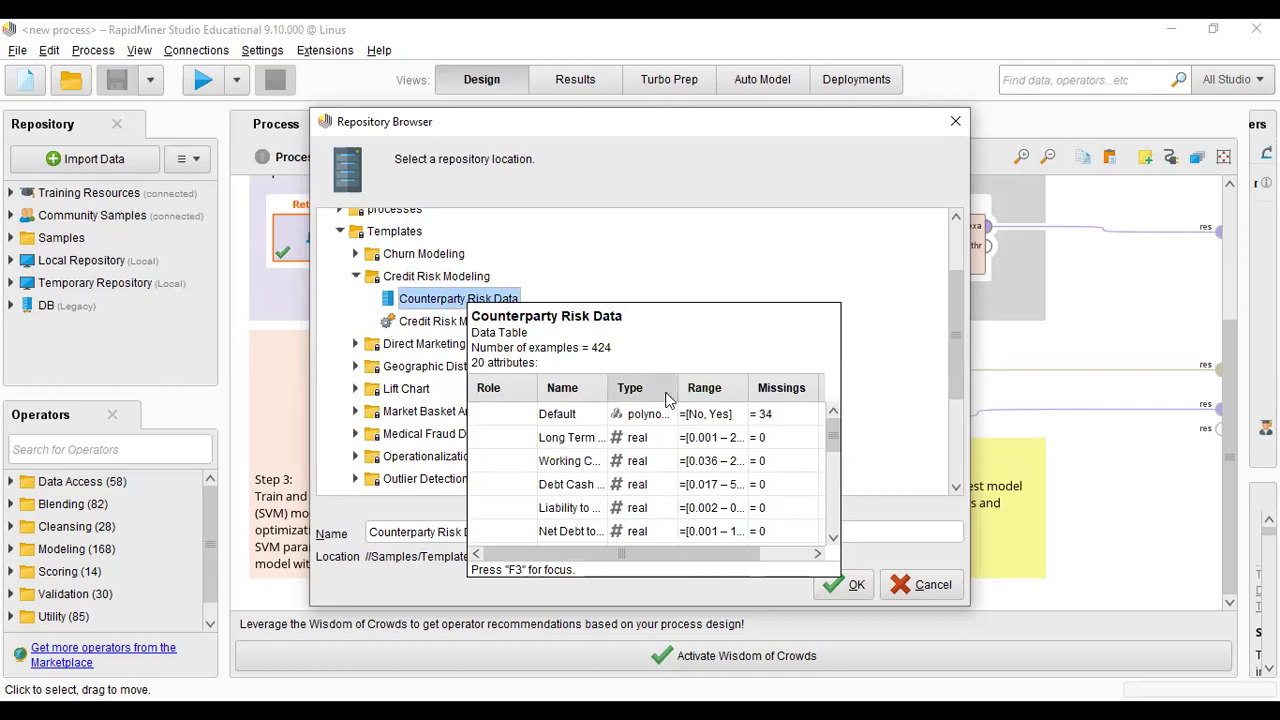
Examine the names, types, ranges and missing values of the Counterparty Risk Data attributes, and close the repository browser without choosing a new location
click(833, 540)
click(833, 540)
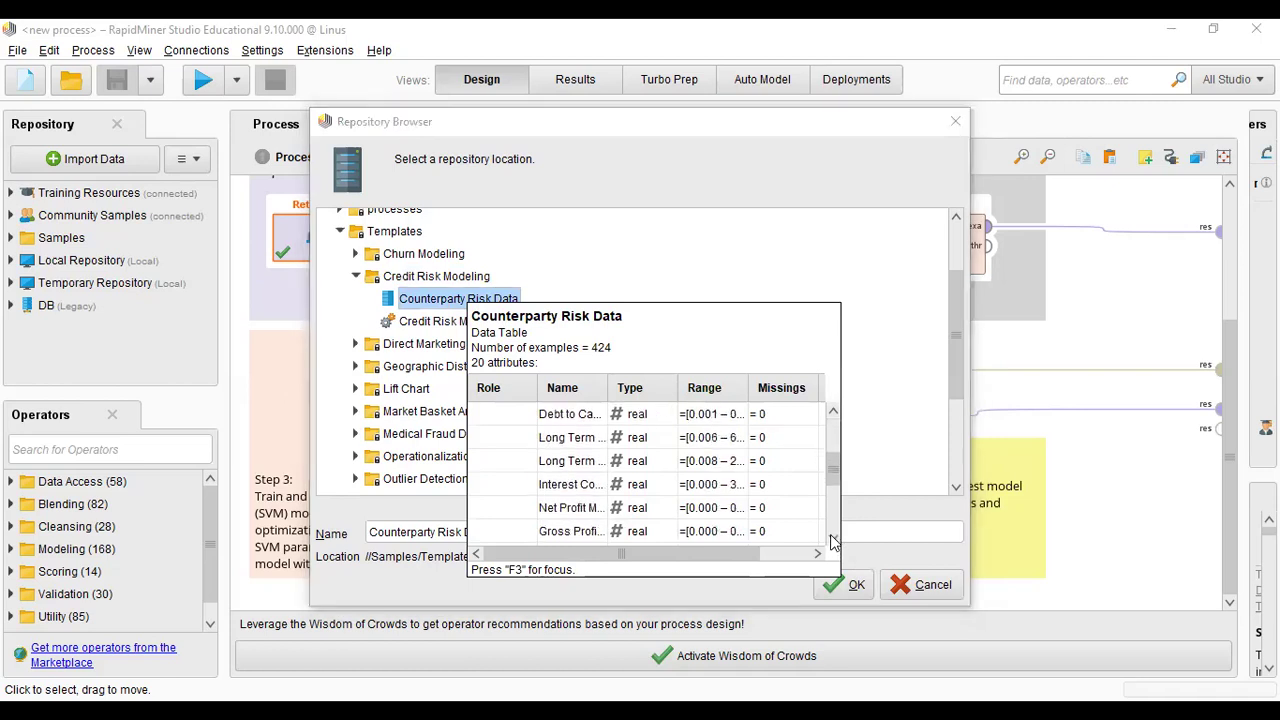
click(833, 540)
click(833, 540)
click(833, 540)
click(832, 540)
click(832, 540)
click(832, 540)
click(832, 540)
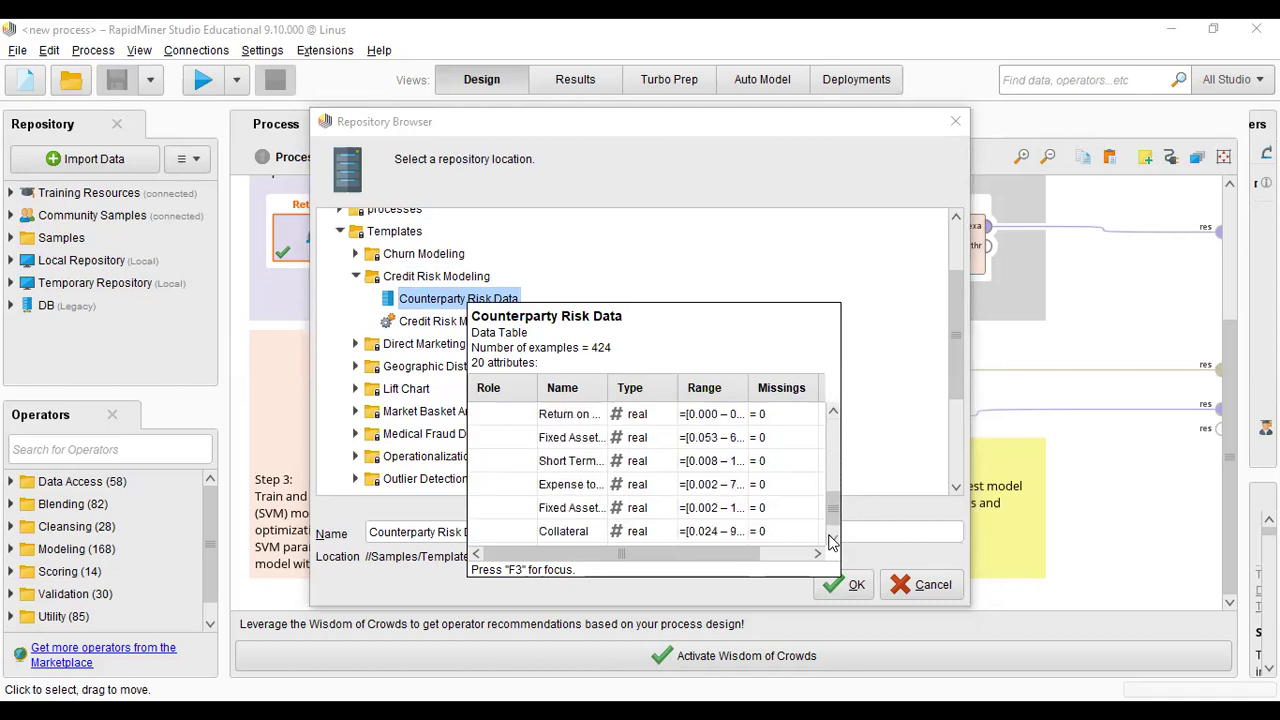
click(831, 540)
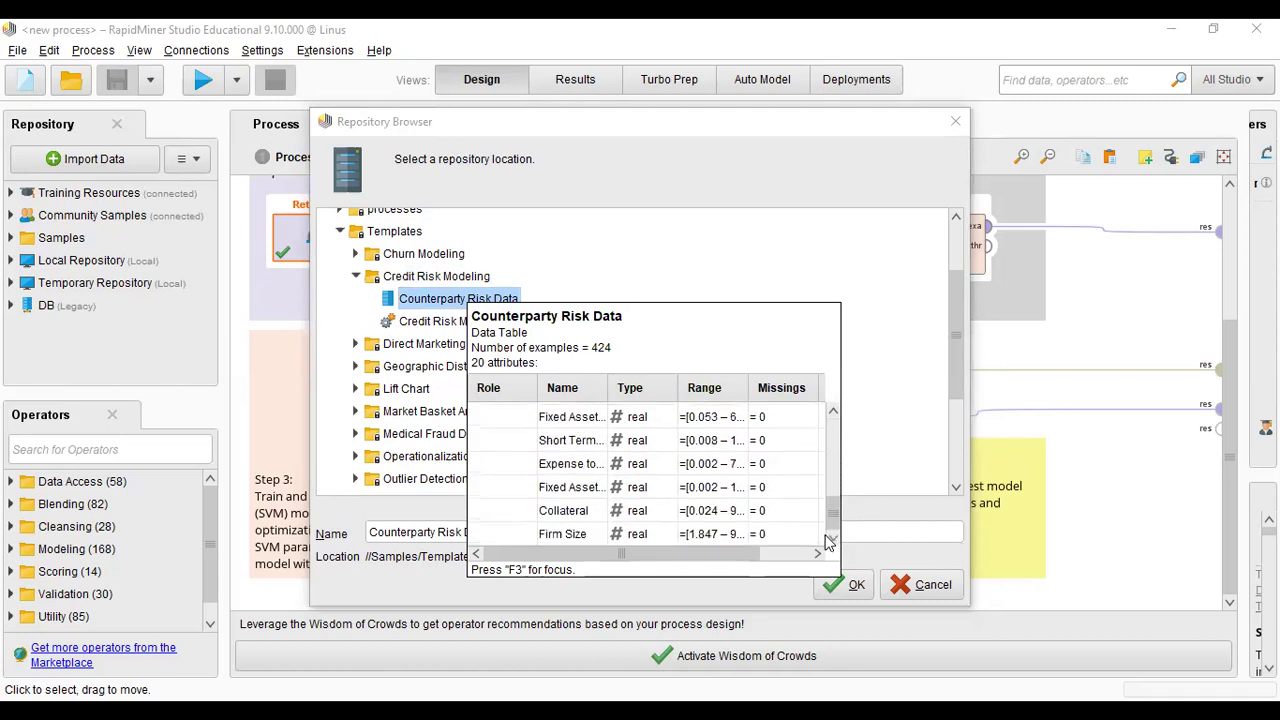
scroll(736, 438, up, 5)
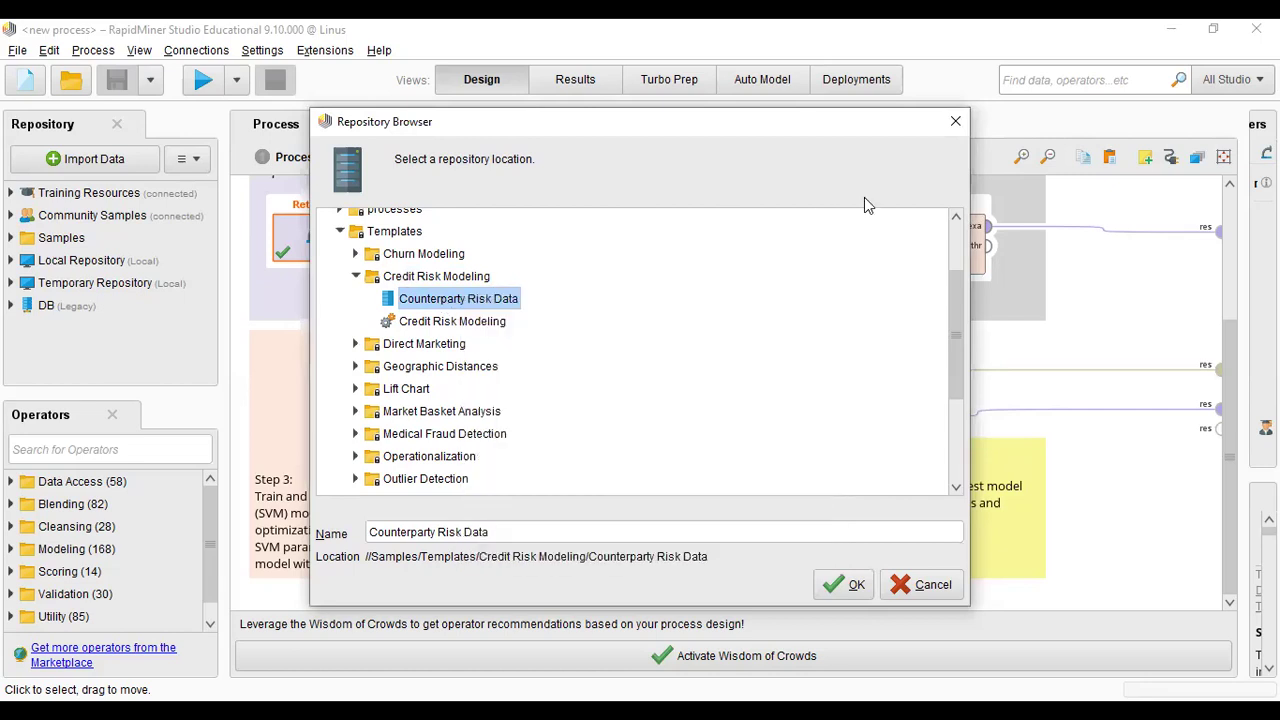
click(955, 127)
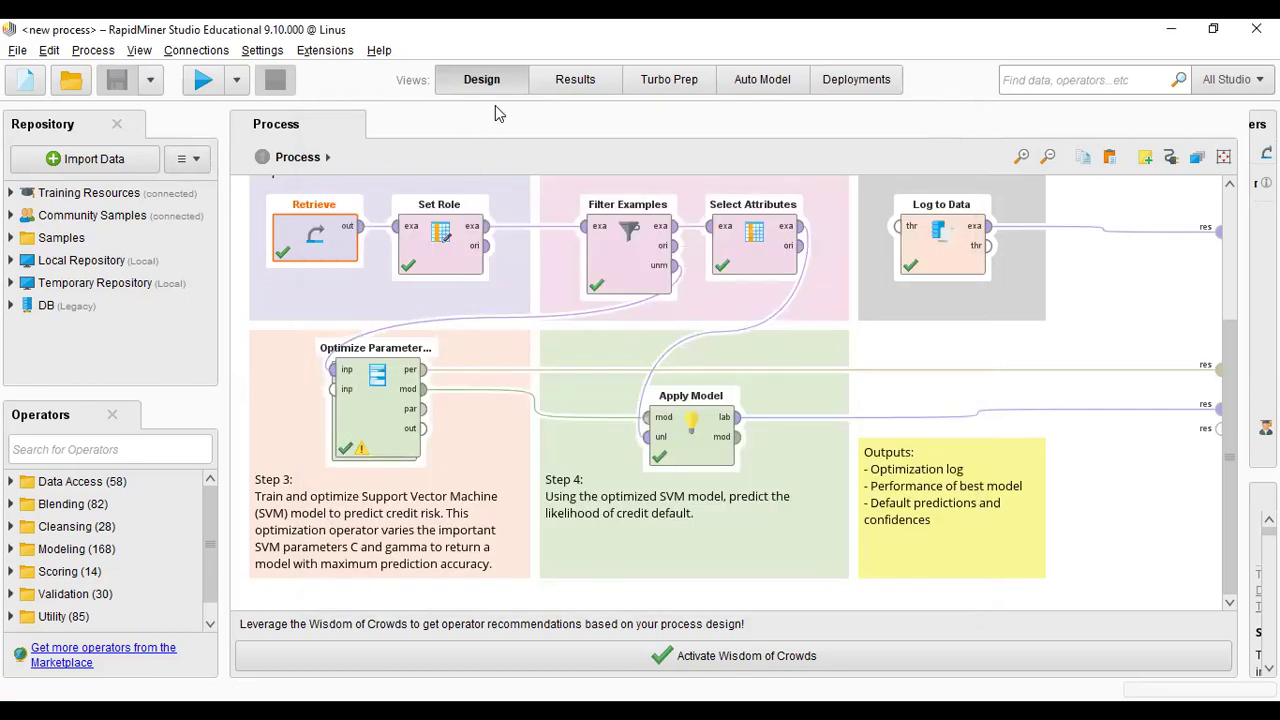
Go back to the Results view and look over the Apply Model example set's predictions and attribute values again
click(575, 79)
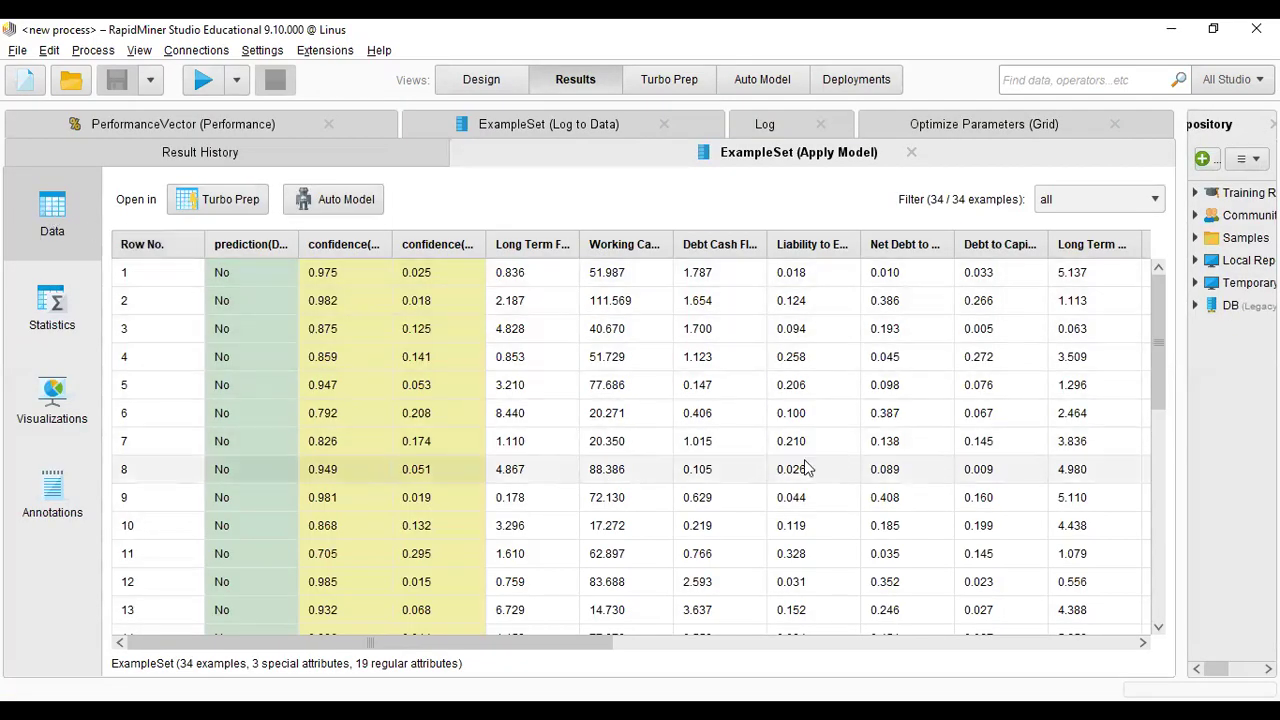
scroll(830, 495, down, 4)
scroll(1057, 499, up, 3)
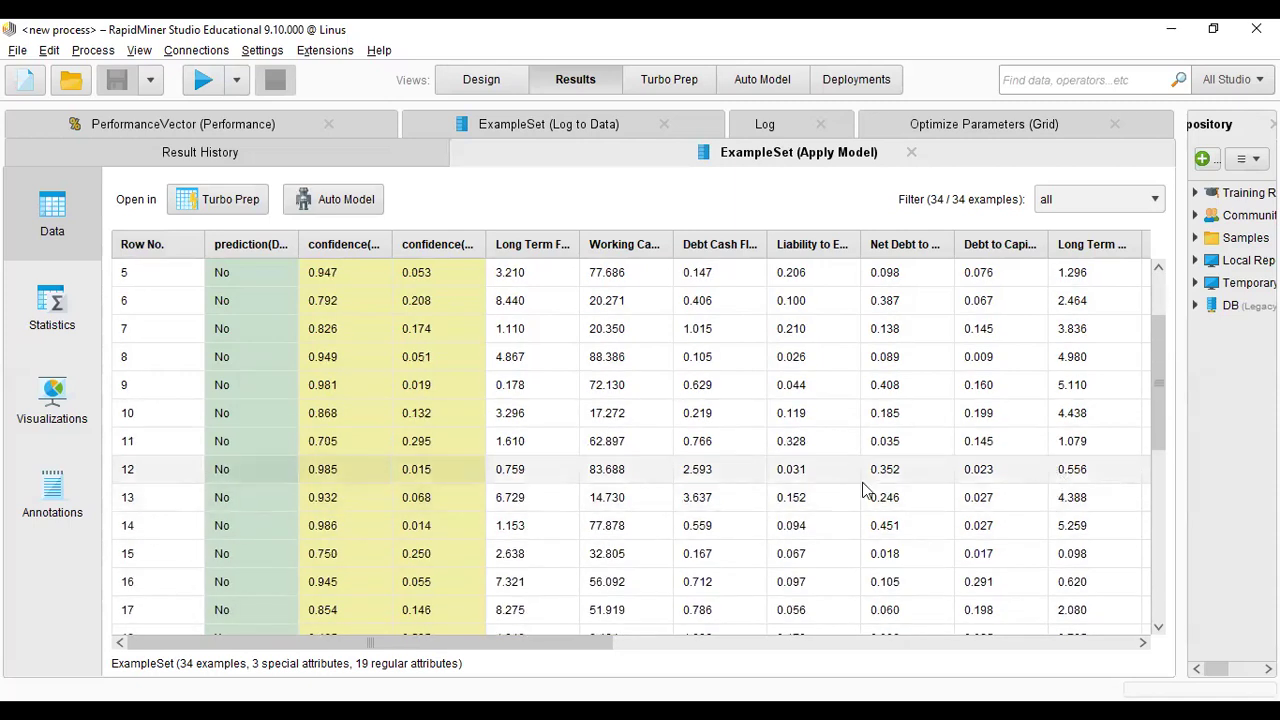
scroll(760, 480, up, 2)
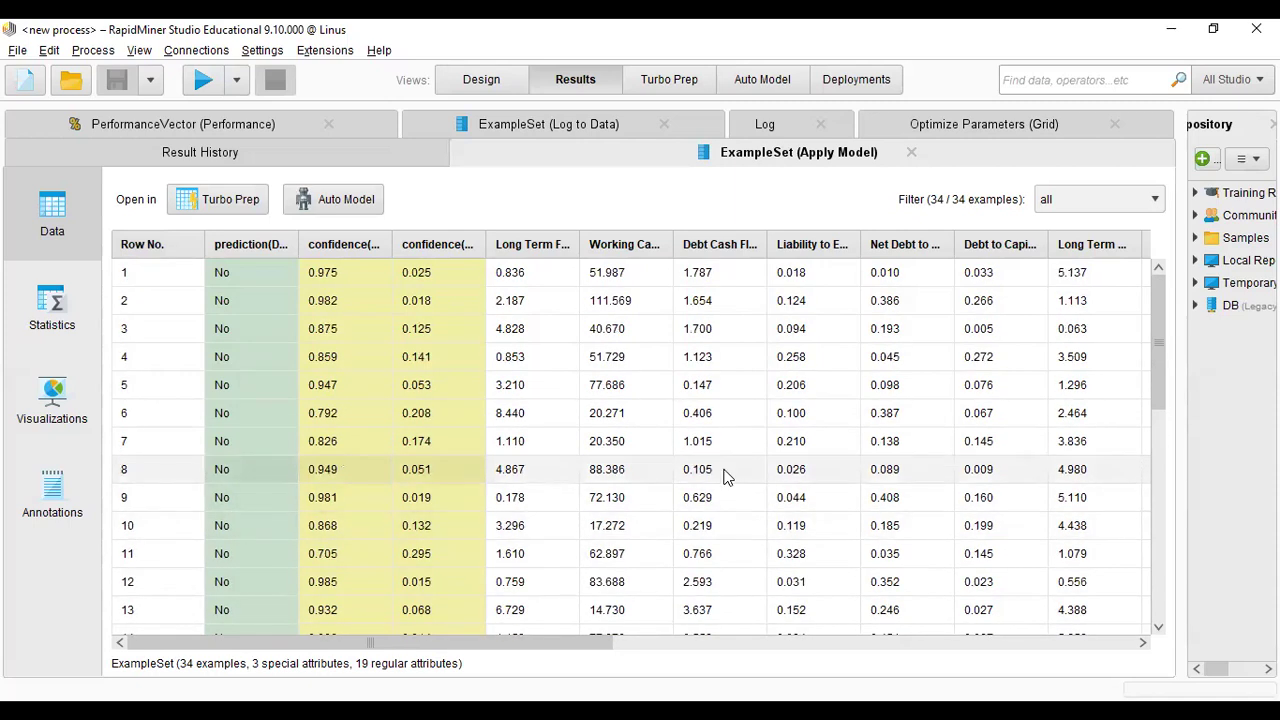
scroll(727, 477, down, 5)
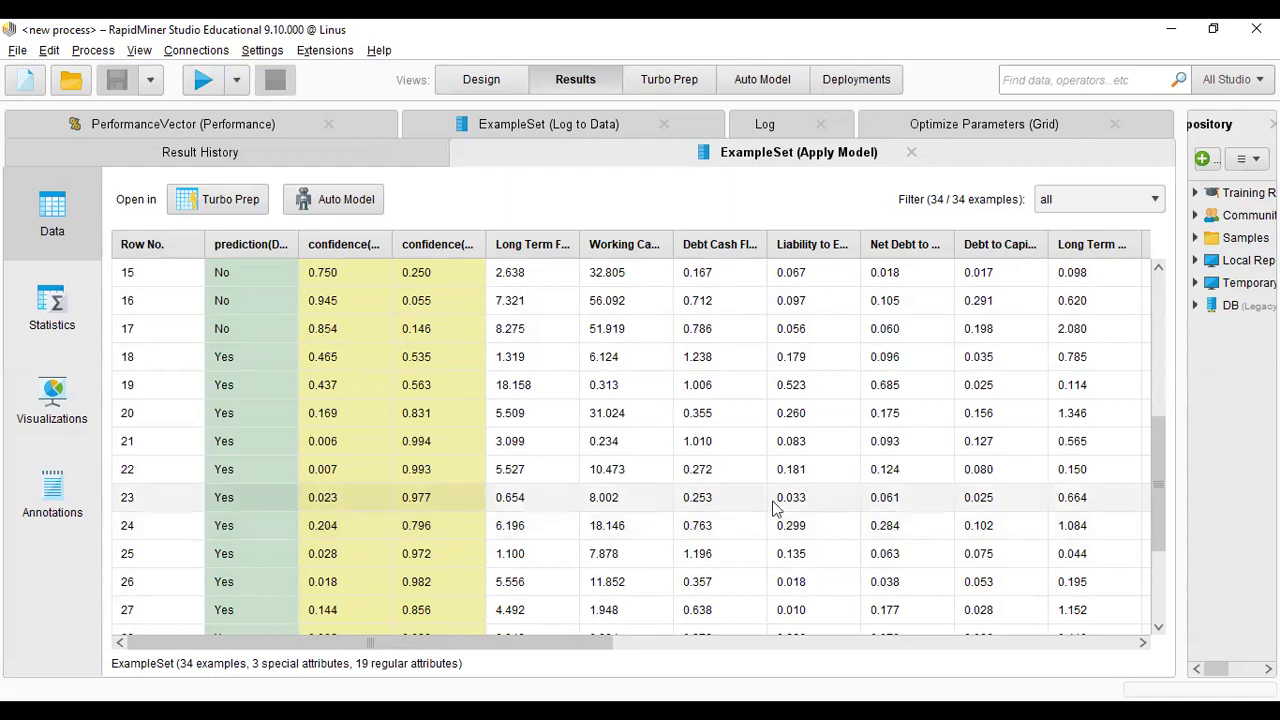
scroll(760, 485, up, 5)
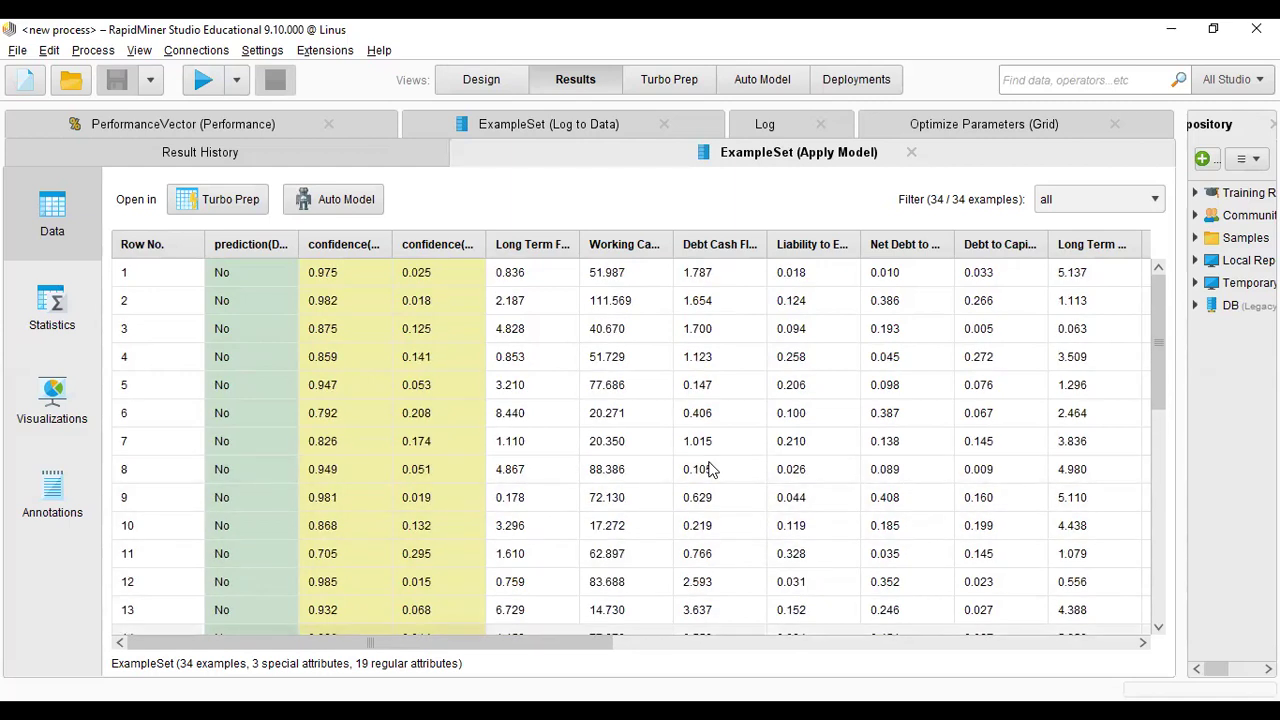
Examine the Apply Model example set's attribute statistics, from prediction(Default) to Firm Size, covering types, missing values, minimums, maximums and averages
click(64, 316)
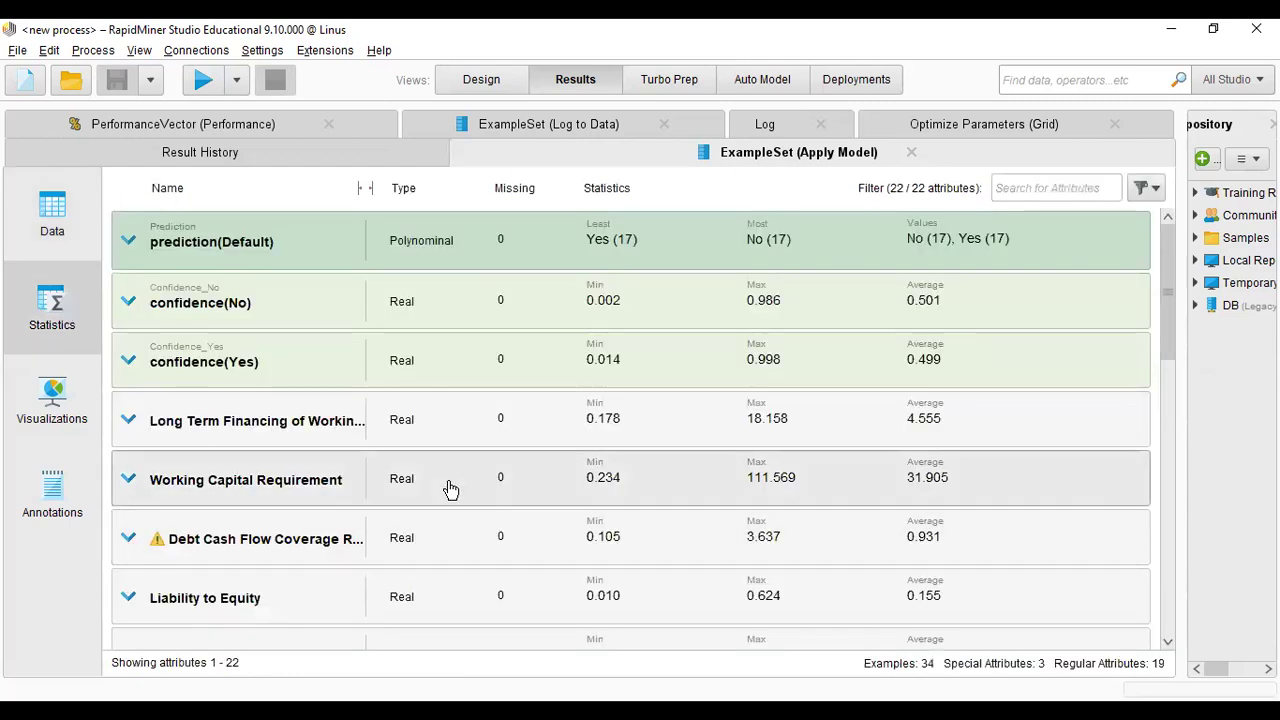
mouse_move(1167, 248)
mouse_down()
mouse_move(1183, 381)
mouse_move(1180, 551)
mouse_move(1184, 240)
mouse_up()
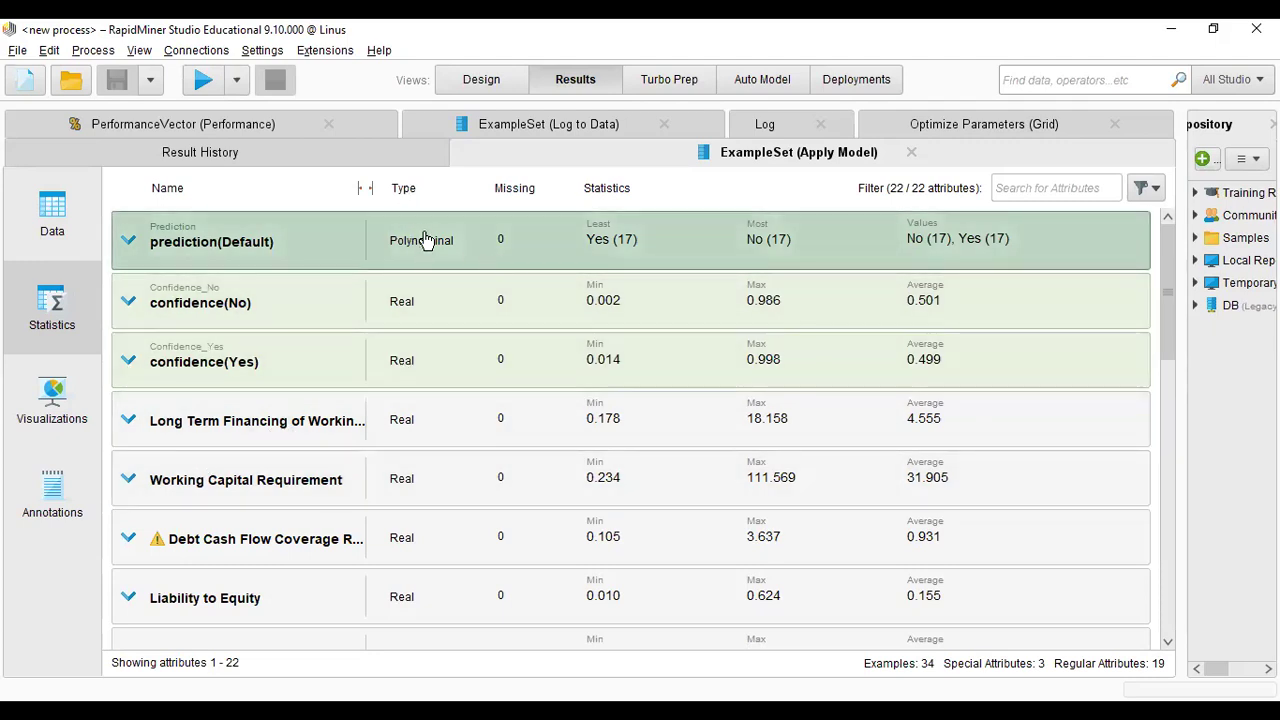
scroll(498, 489, down, 2)
scroll(498, 489, down, 12)
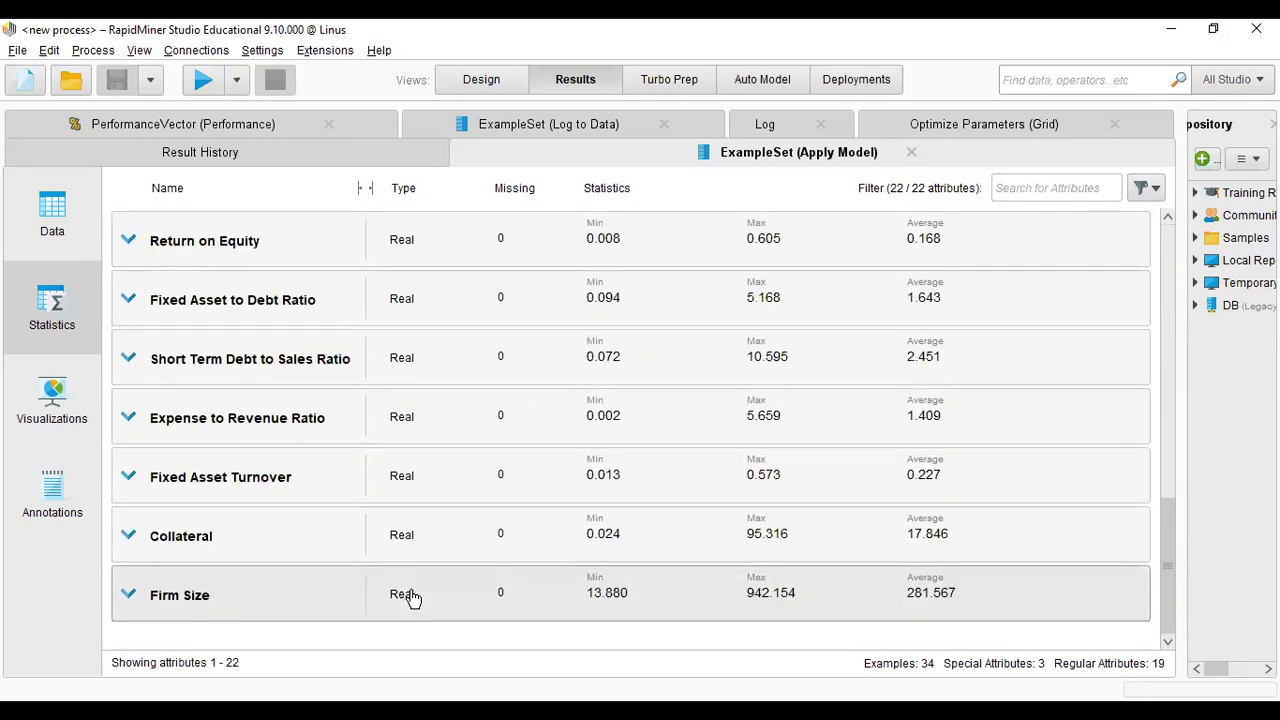
scroll(414, 597, up, 14)
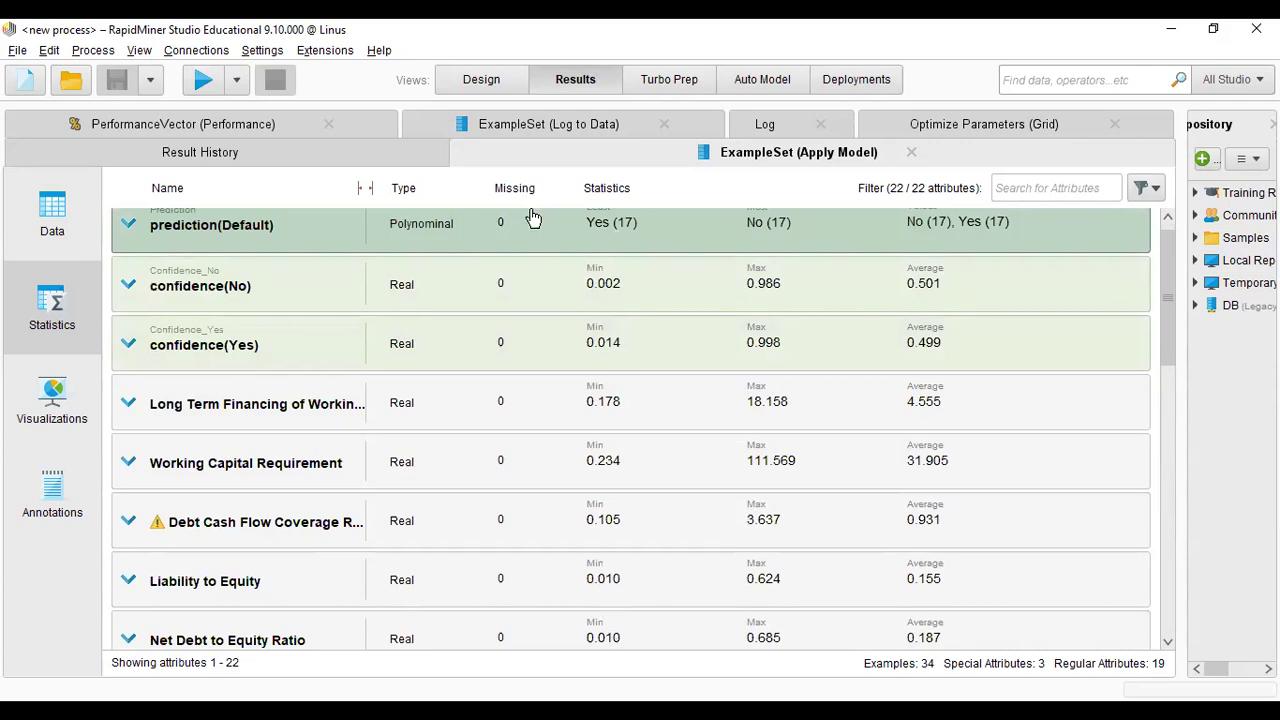
scroll(534, 371, down, 14)
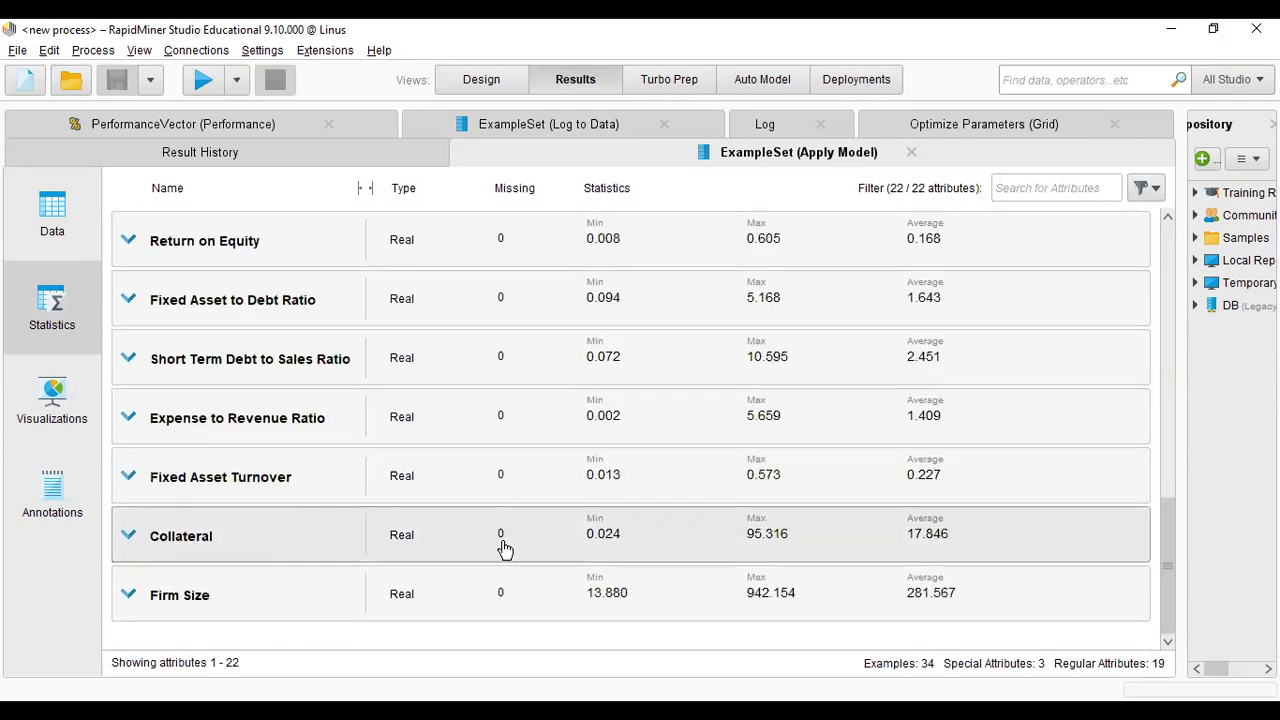
scroll(509, 549, up, 15)
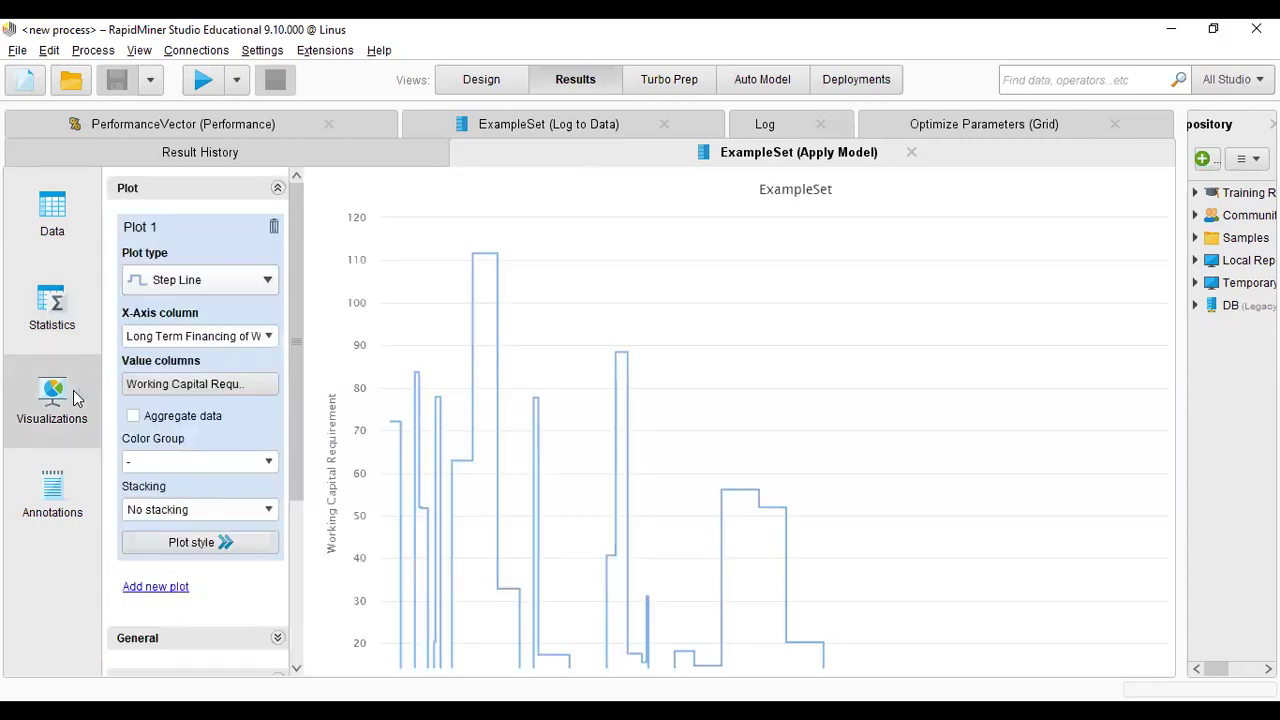
View the Apply Model example set's visualization, and go through its data, statistics and visualization areas once more
click(76, 397)
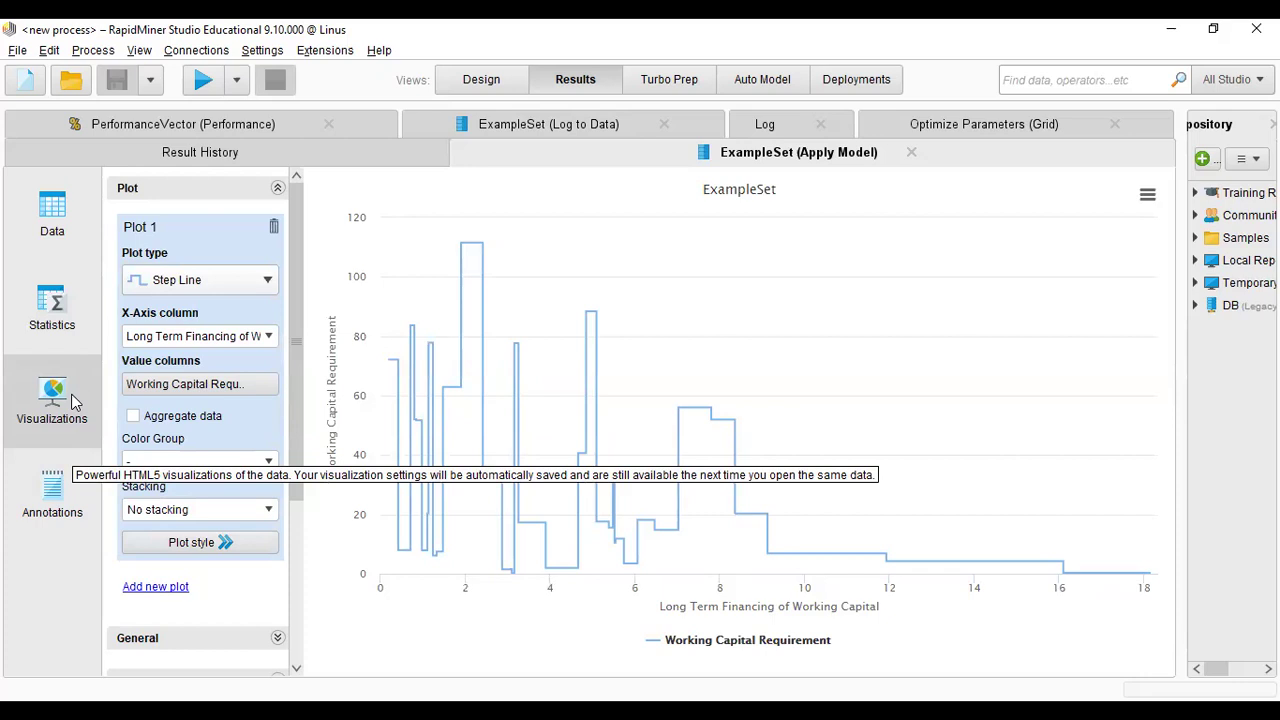
click(70, 228)
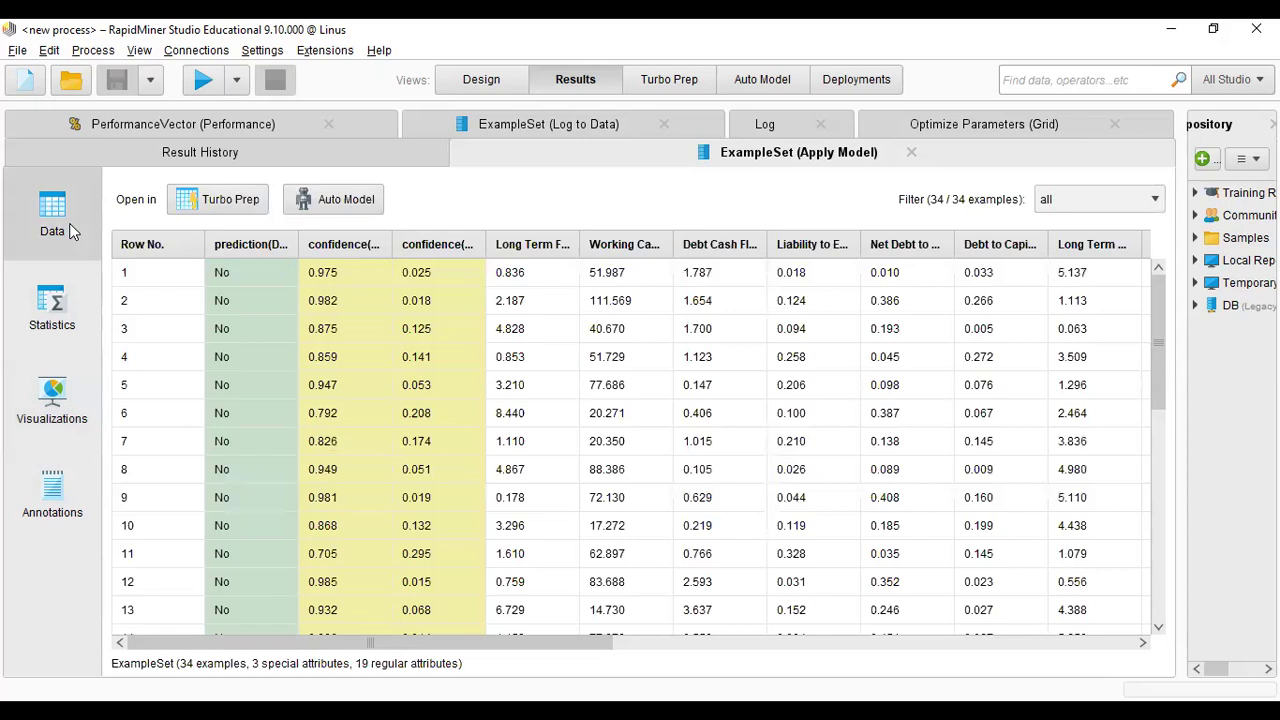
click(72, 323)
click(77, 412)
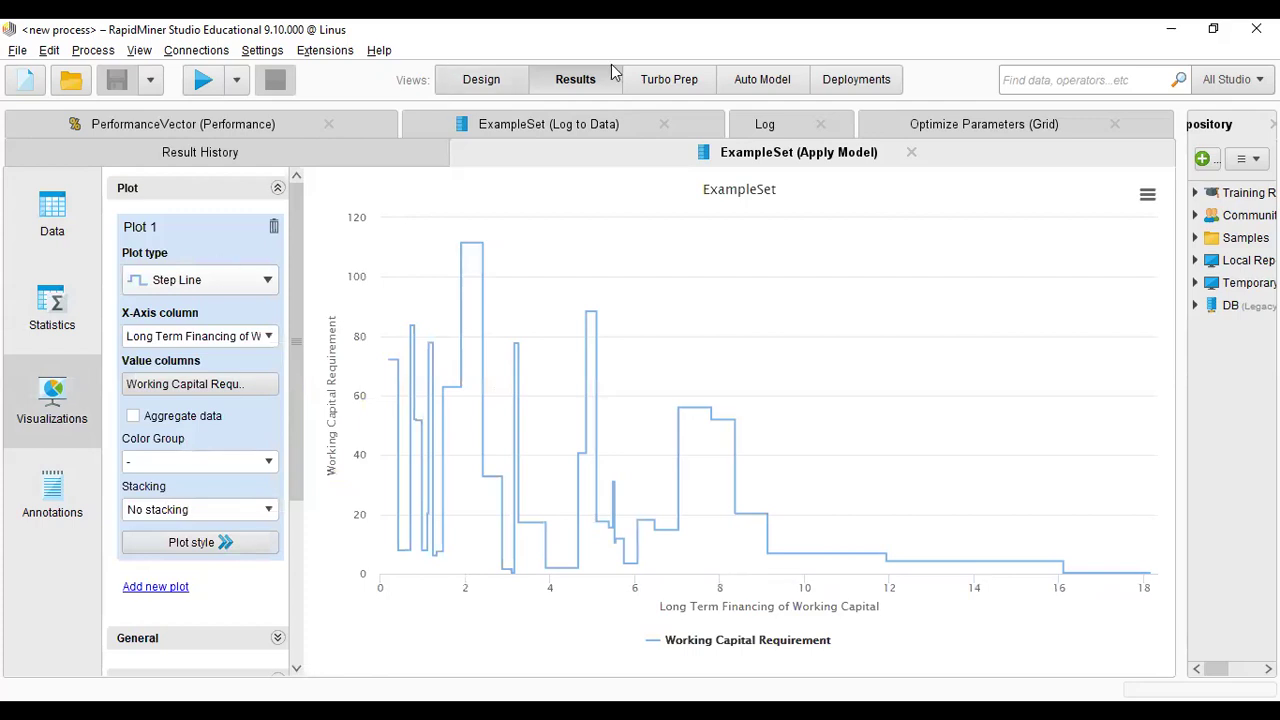
Switch to the lab exercise document in Word and make item 7 with its list of plots bold and purple
click(727, 84)
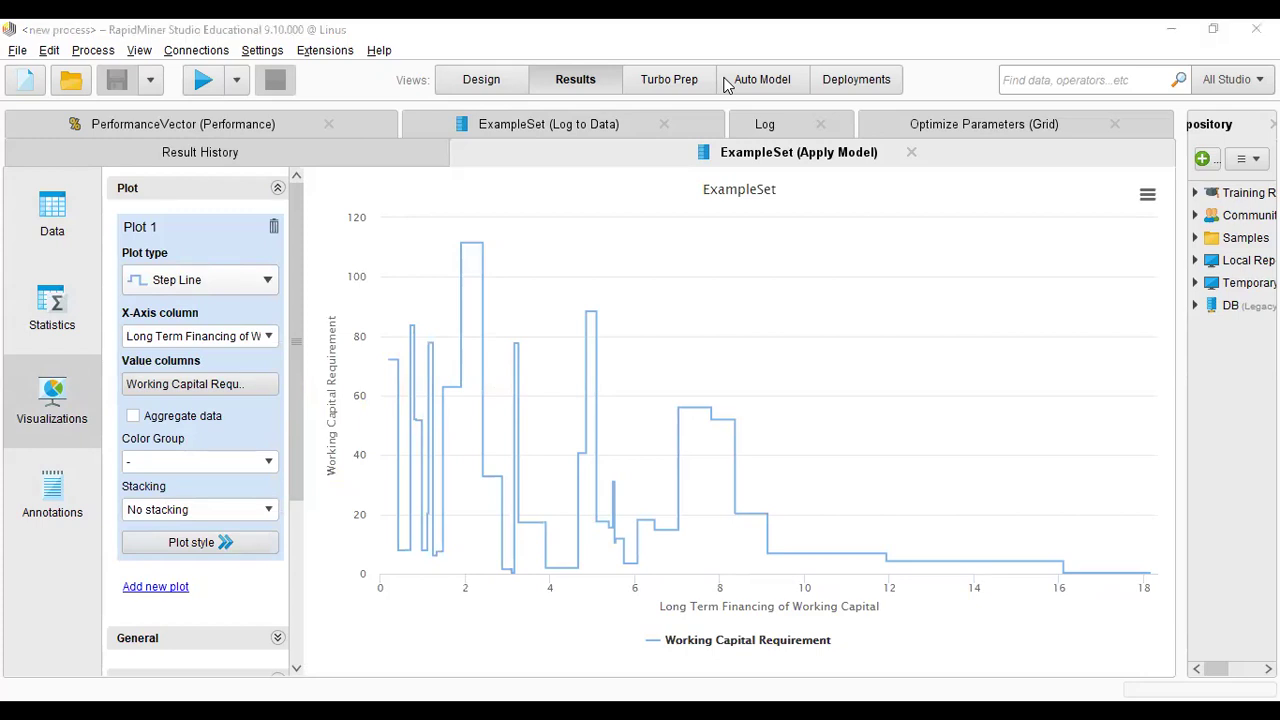
key(alt+Tab)
drag(545, 505, 232, 290)
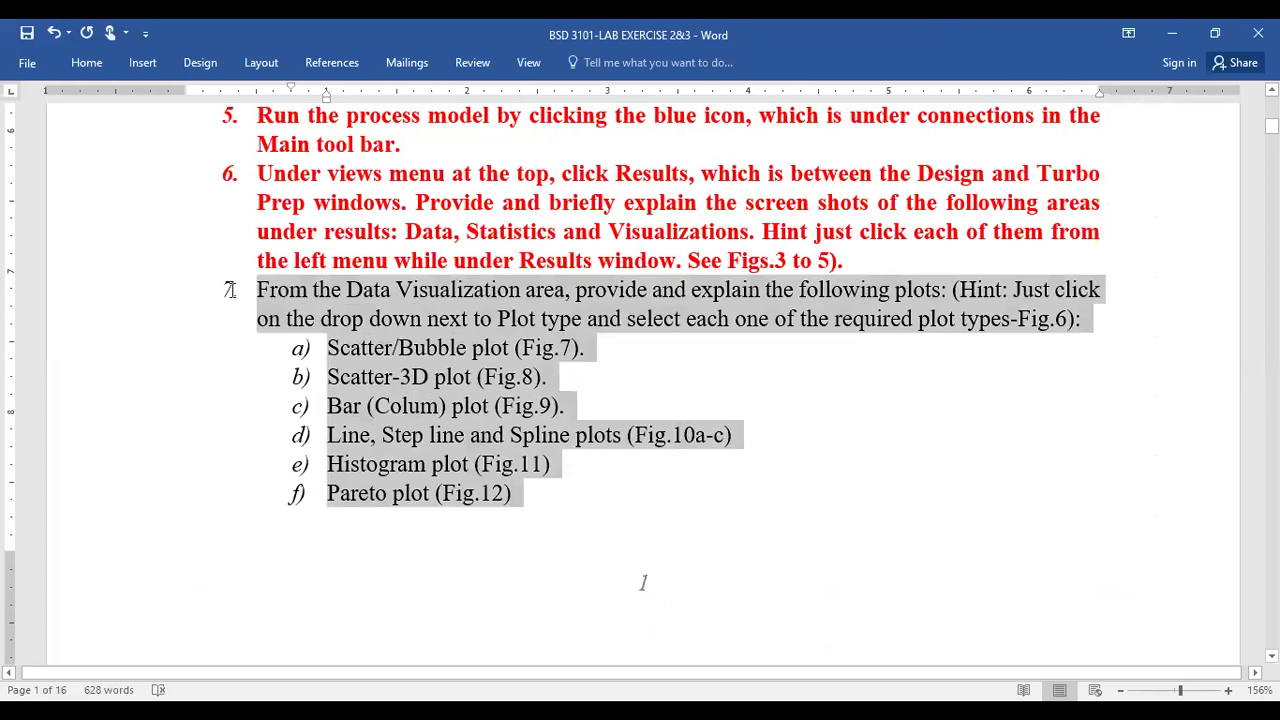
click(87, 63)
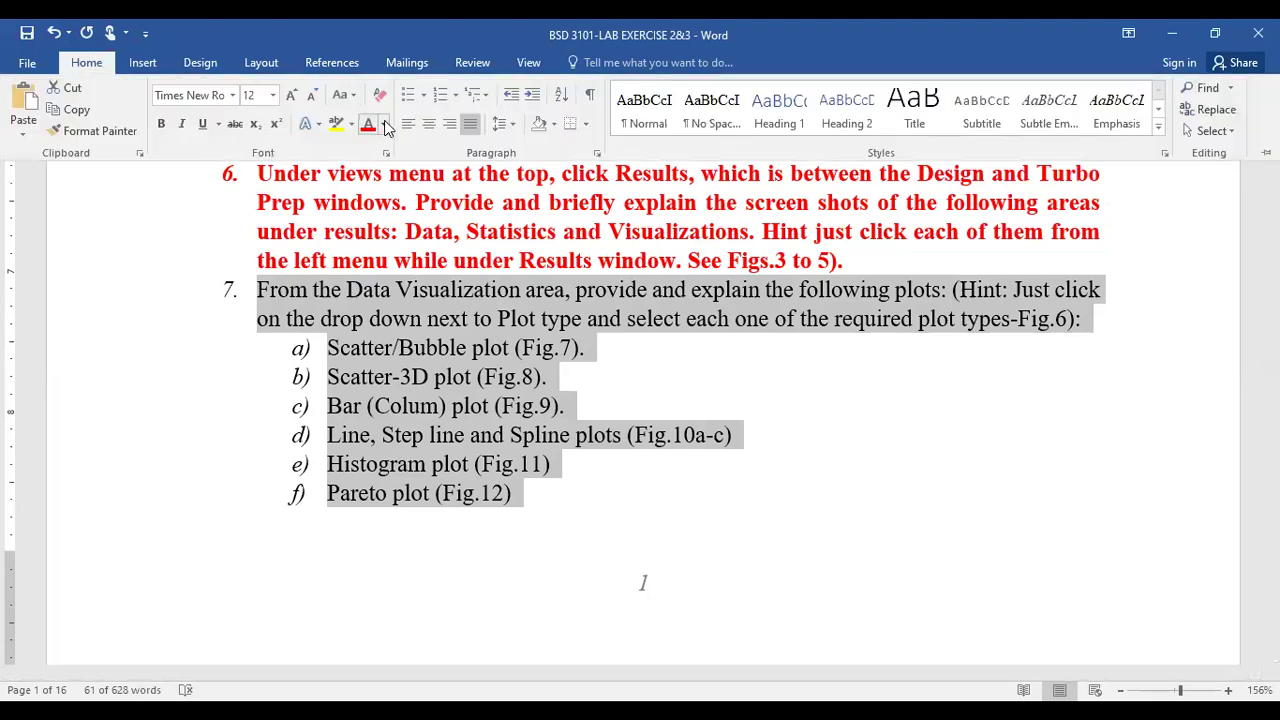
click(383, 124)
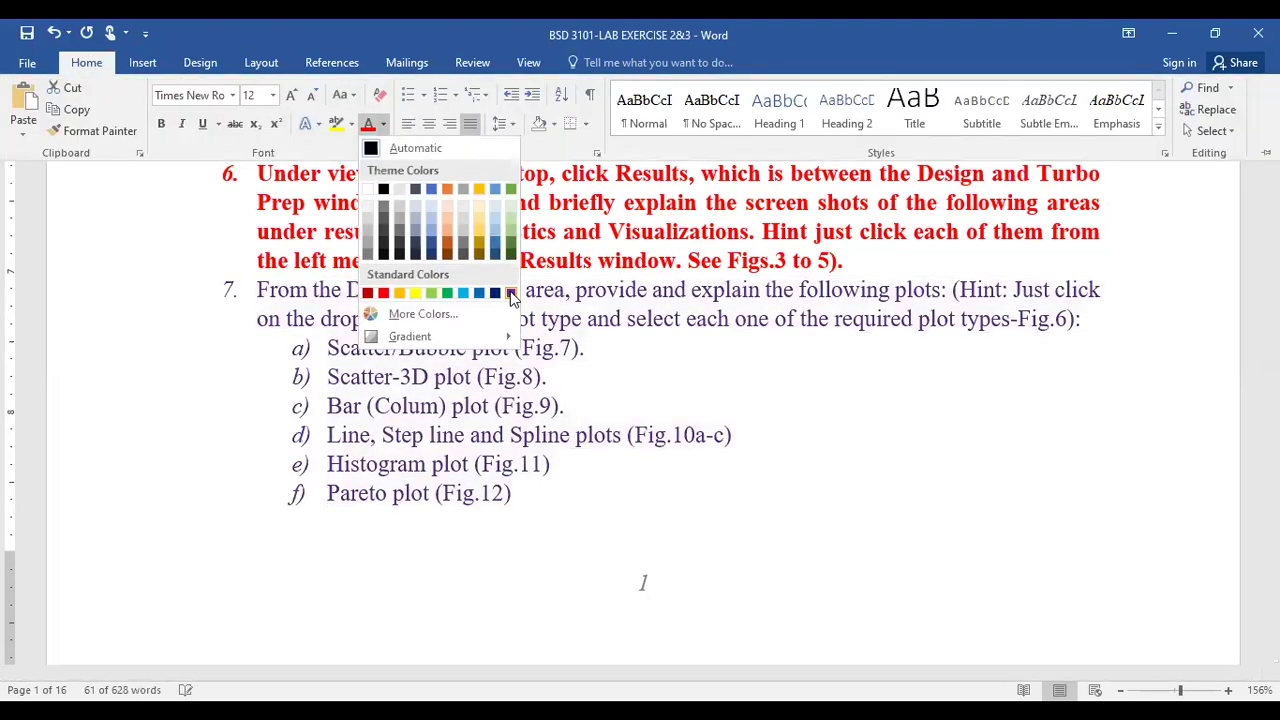
click(510, 293)
click(163, 124)
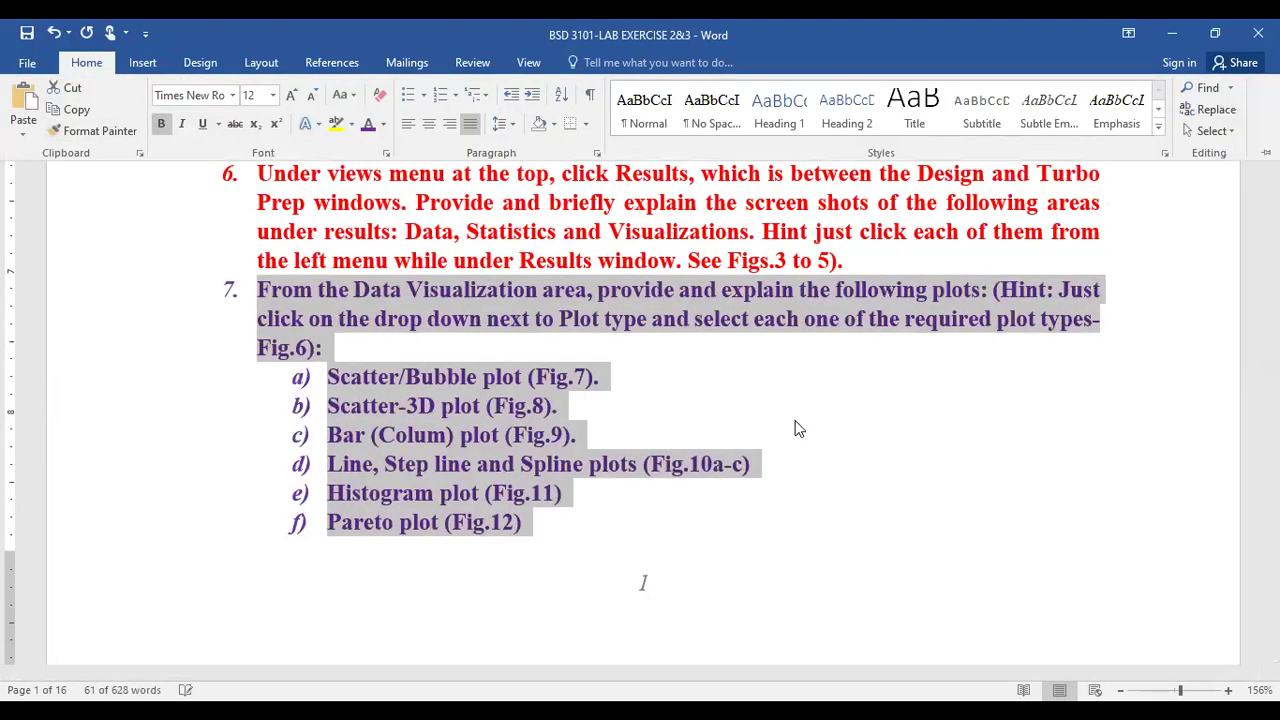
click(790, 464)
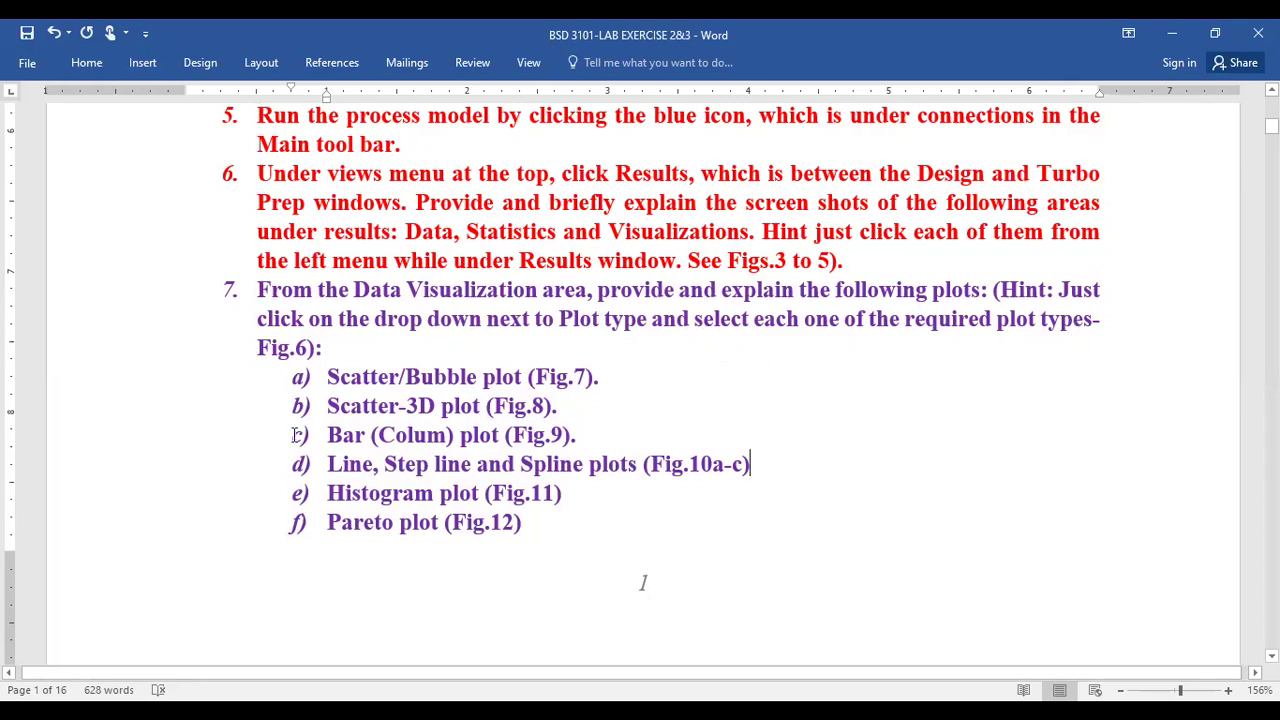
Read through the plots required in exercise item 7, from Scatter/Bubble through Scatter-3D, Bar, Line, Step line, Spline and Histogram to Pareto
click(306, 346)
click(586, 376)
click(572, 434)
click(703, 470)
click(529, 492)
drag(540, 528, 290, 385)
scroll(738, 530, down, 3)
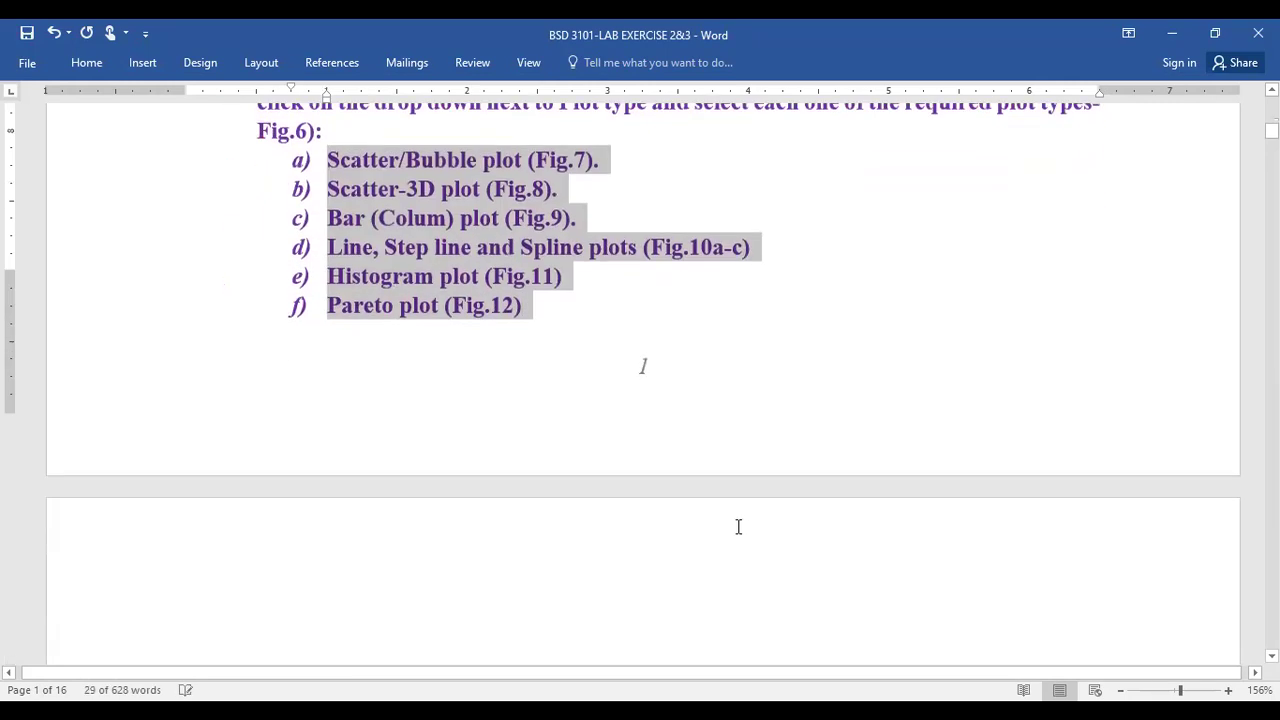
scroll(706, 523, up, 2)
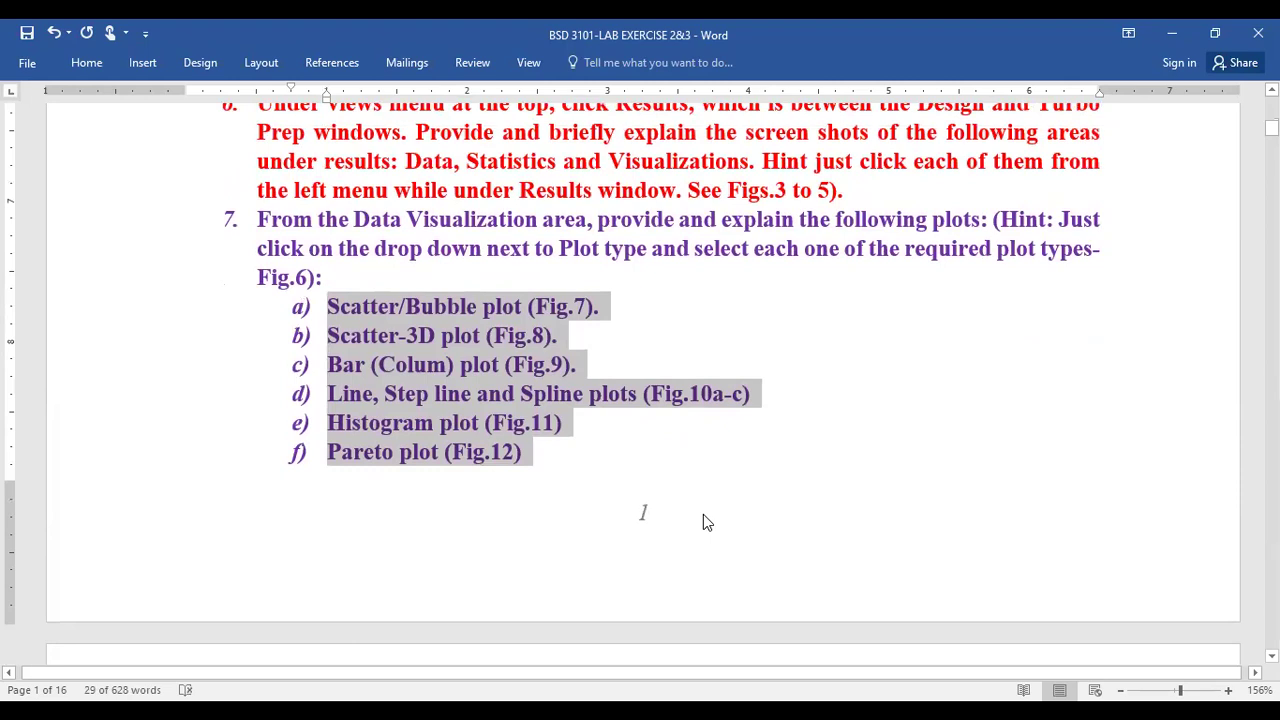
click(639, 465)
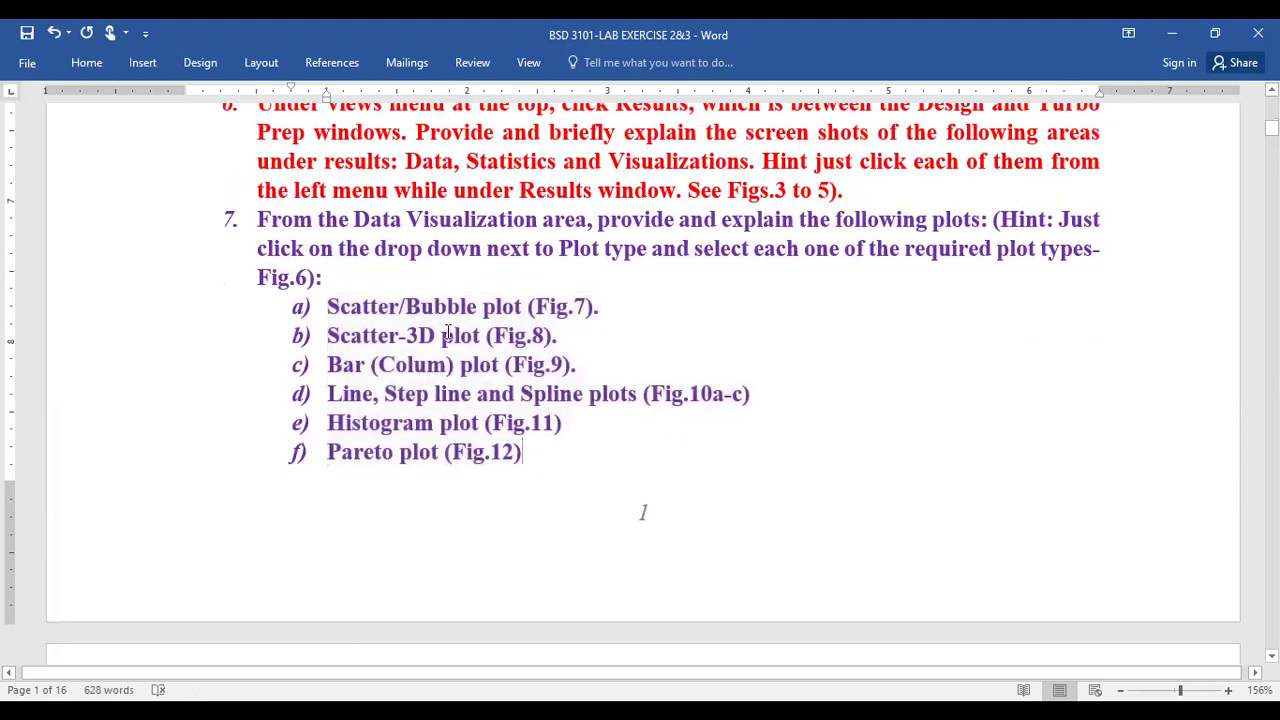
click(366, 368)
click(416, 394)
click(560, 394)
click(416, 425)
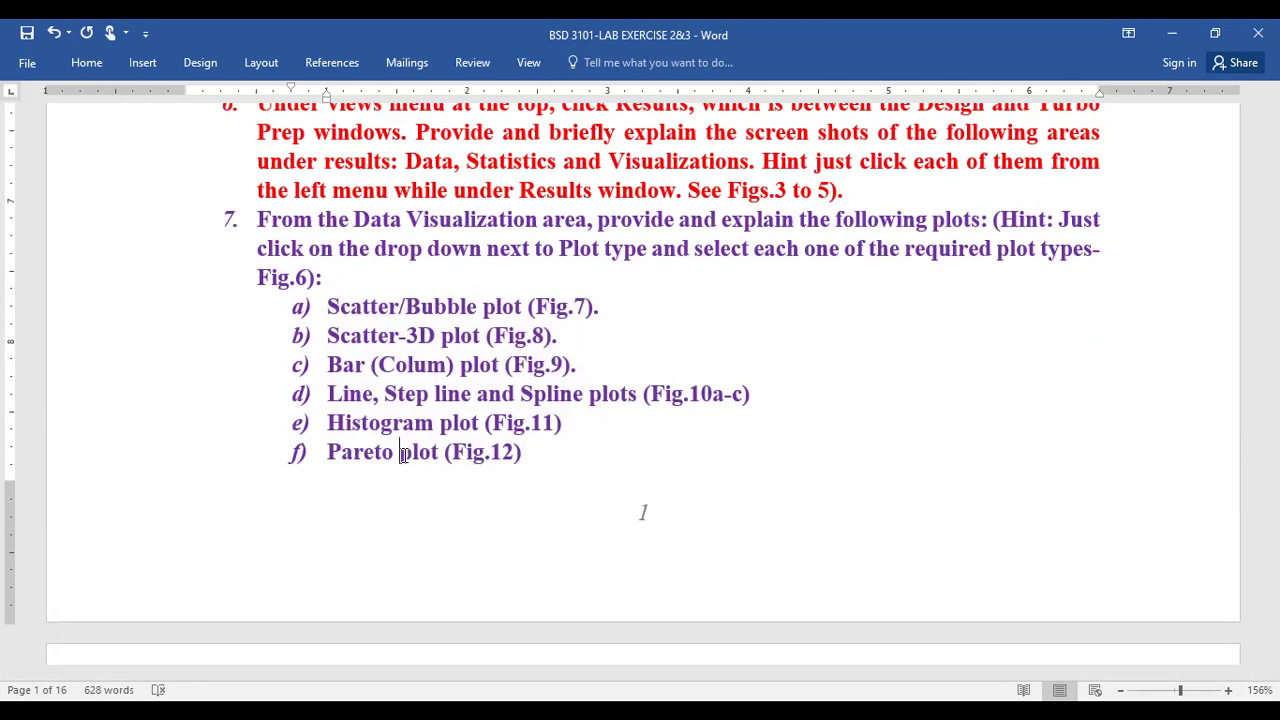
Skim the exercise items that follow item 7, starting with Auto Model, and review item 7's plot list again
scroll(311, 433, down, 5)
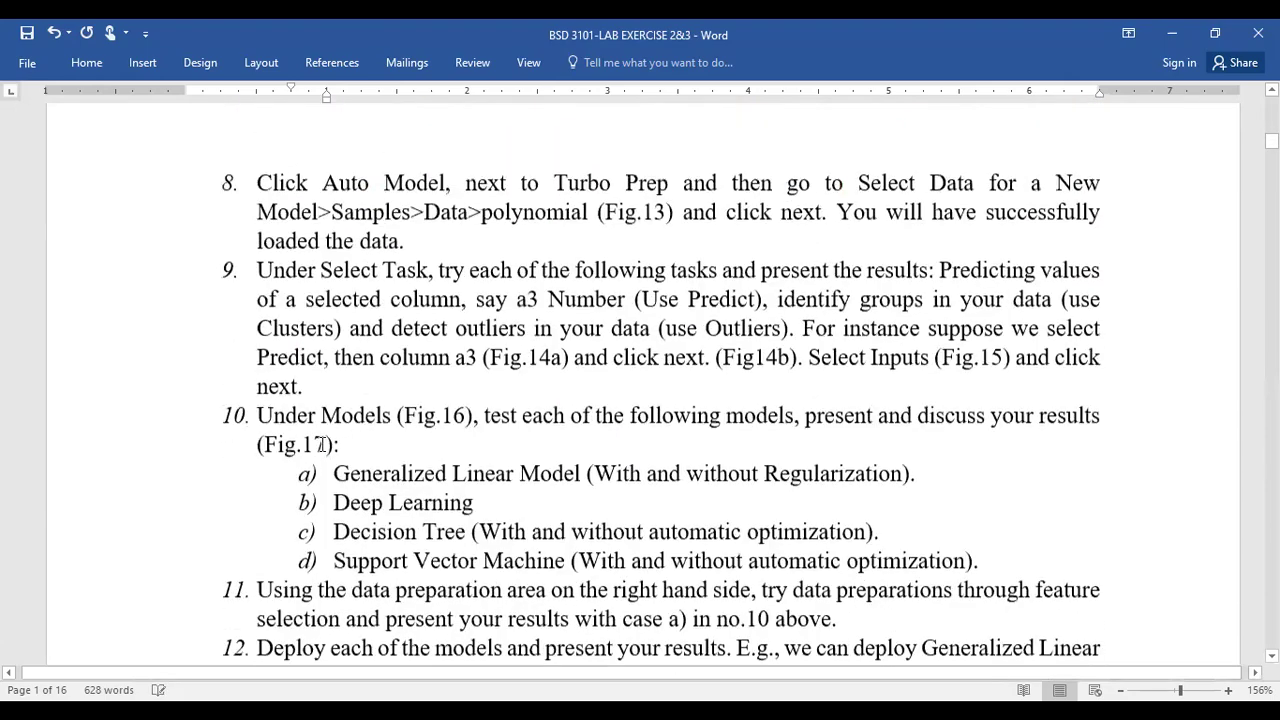
scroll(353, 322, up, 2)
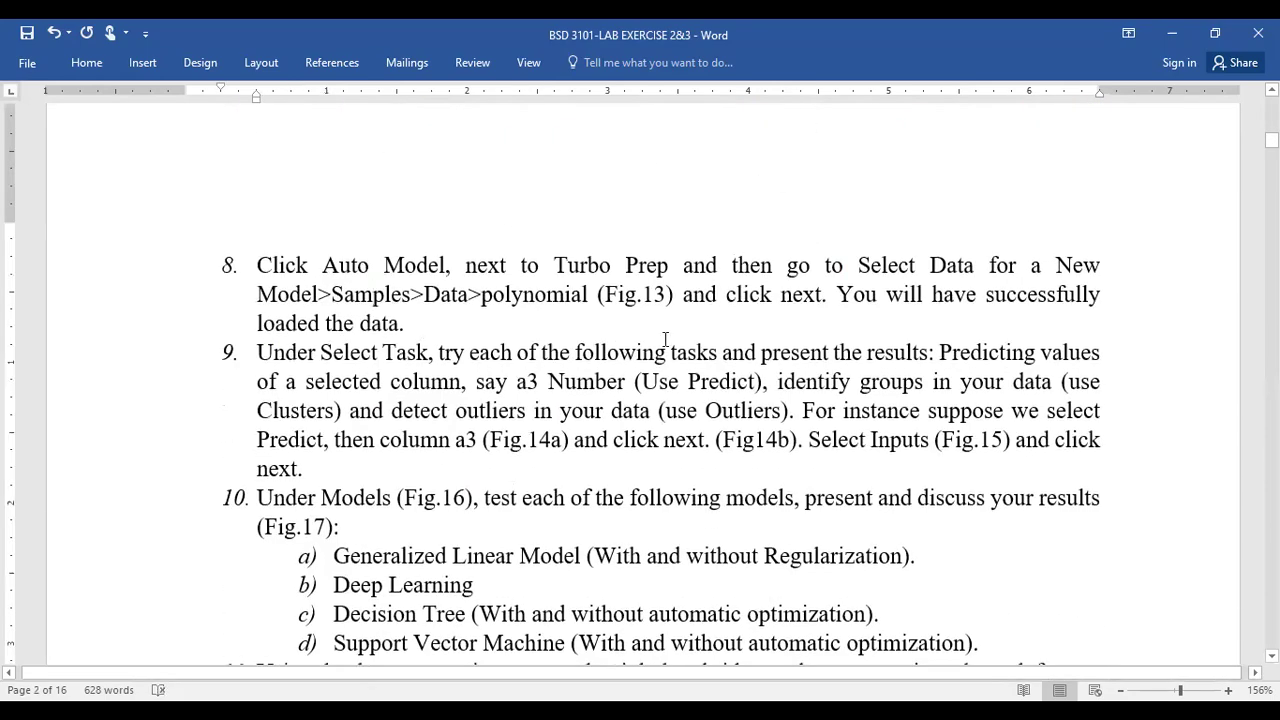
scroll(651, 349, up, 5)
drag(551, 594, 254, 356)
click(676, 480)
scroll(660, 484, down, 10)
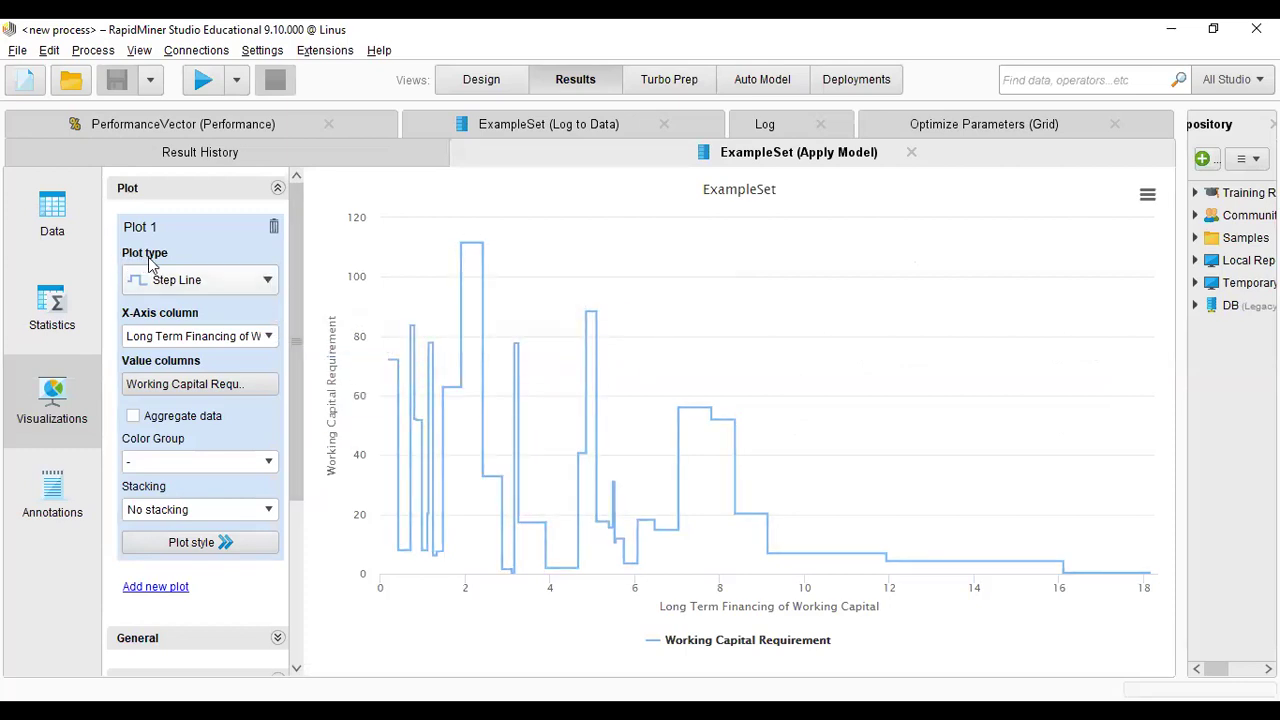
In RapidMiner, recheck the example set's data, return to its visualization and look through the chart types offered for Plot 1
click(74, 232)
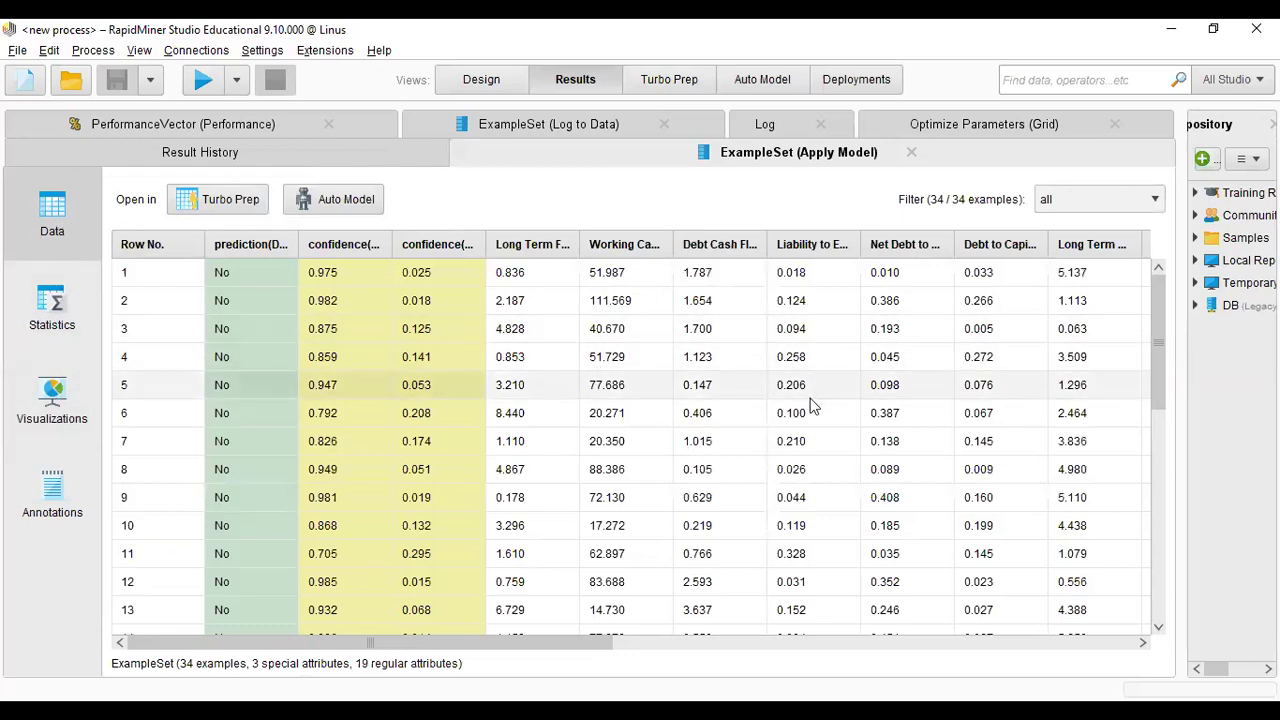
click(68, 400)
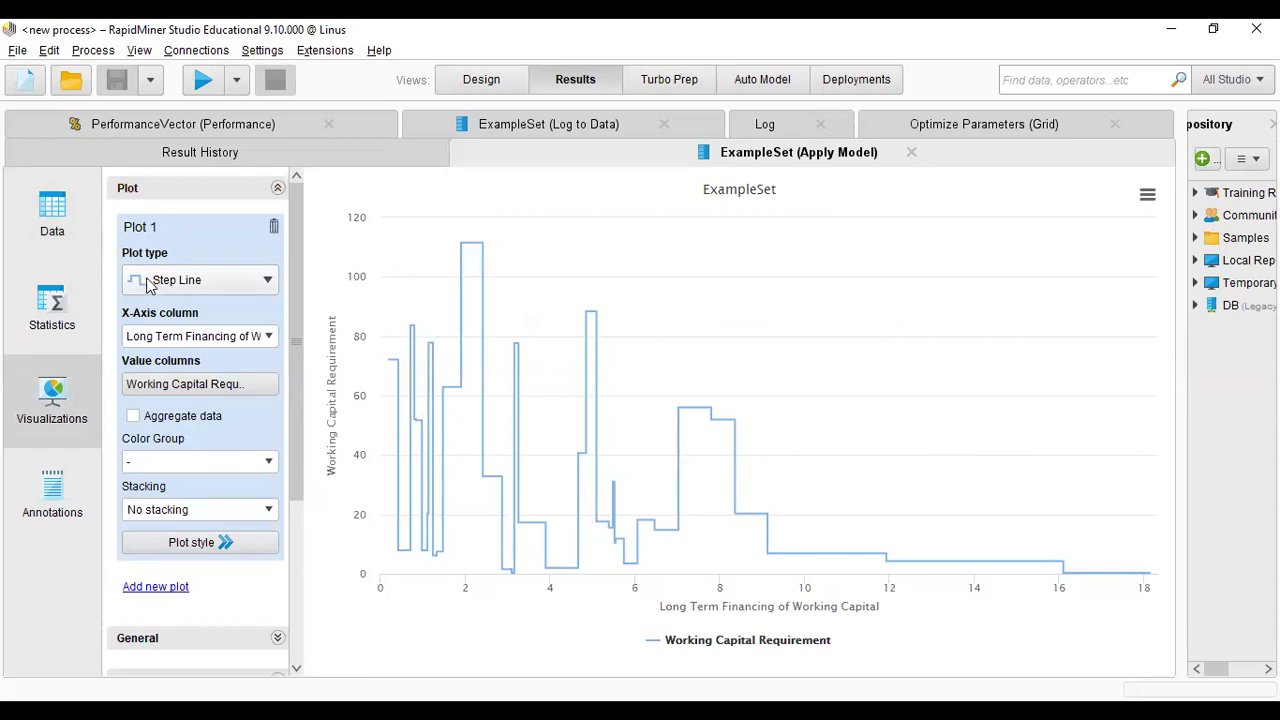
click(268, 285)
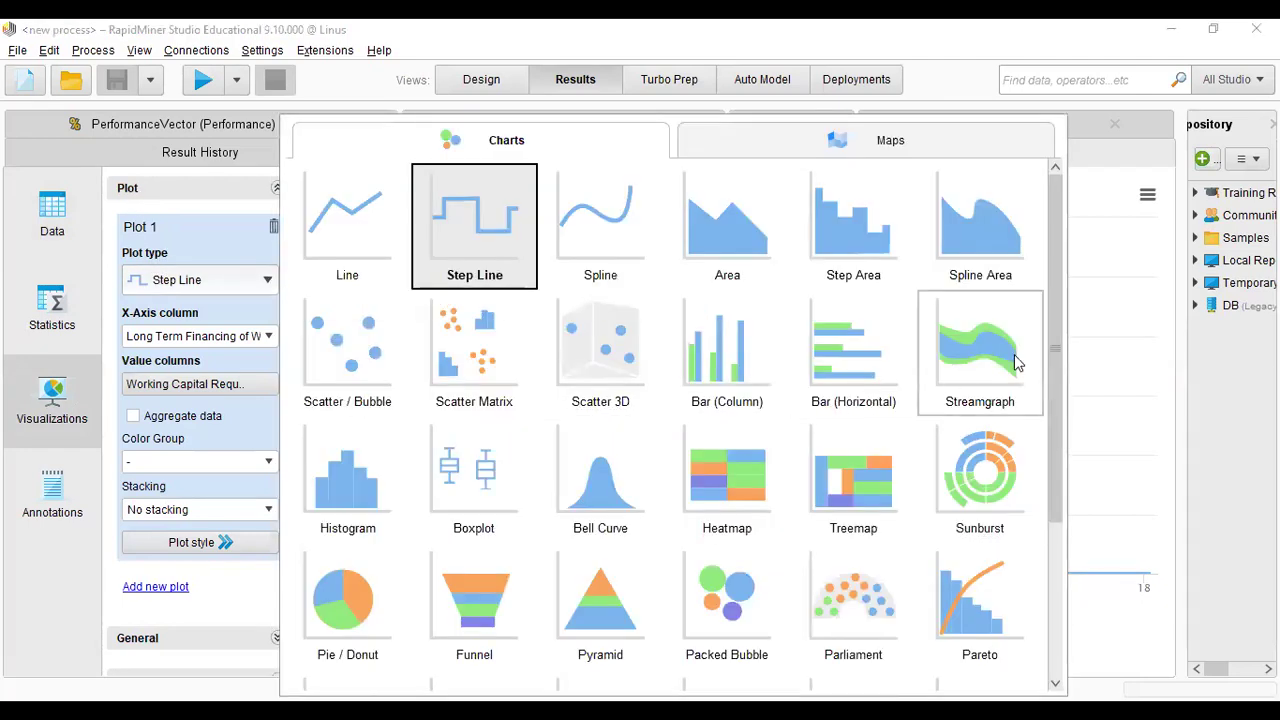
drag(1057, 343, 1076, 248)
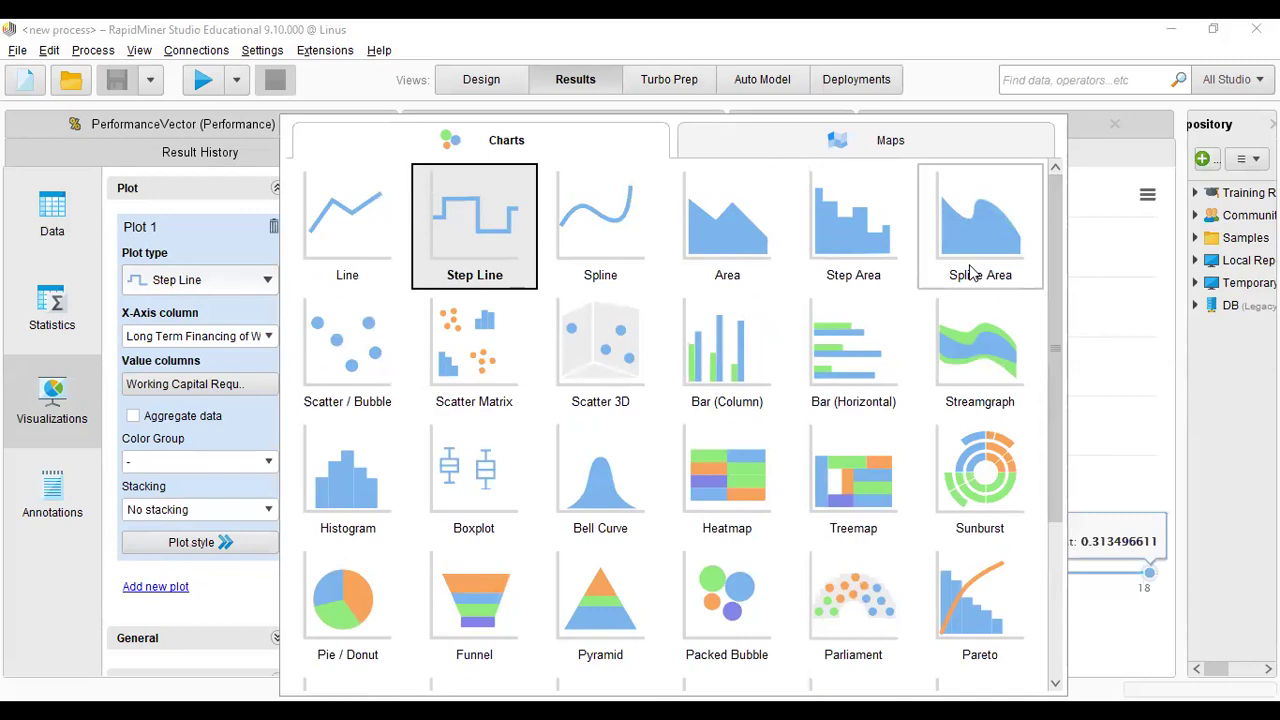
Change Plot 1's type to Point Map and inspect the world map up close and in full
click(908, 143)
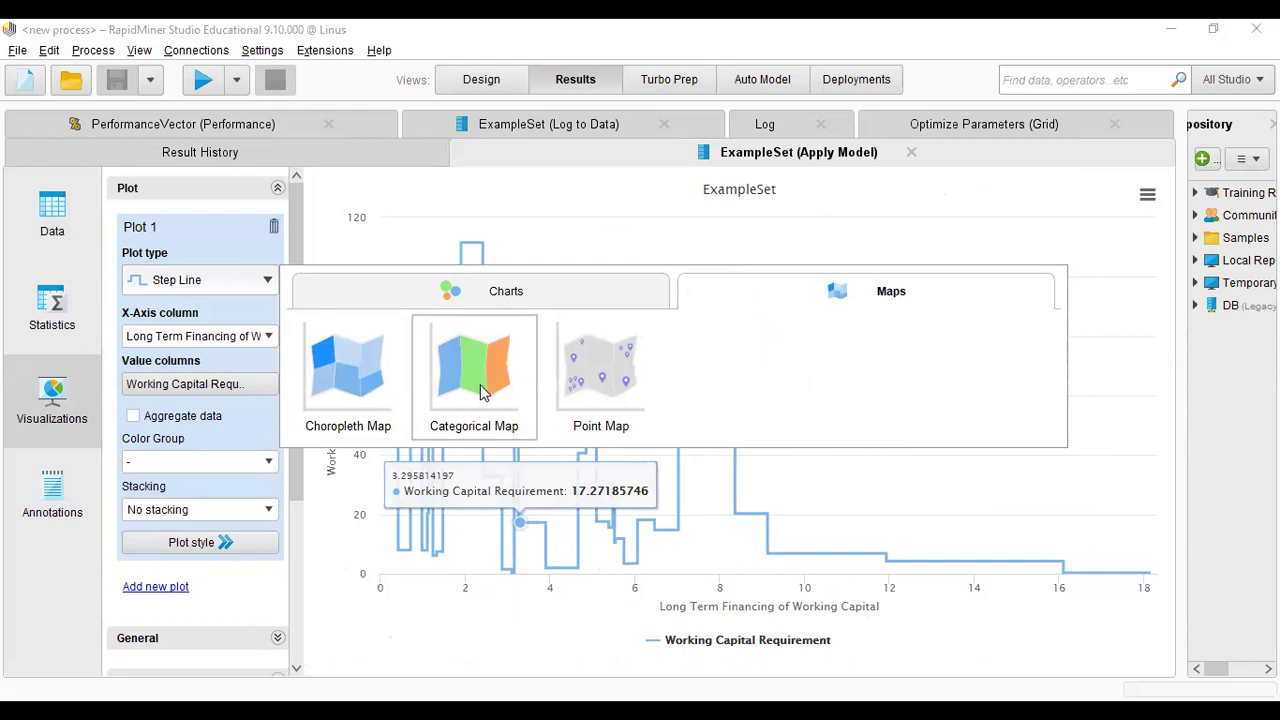
click(631, 392)
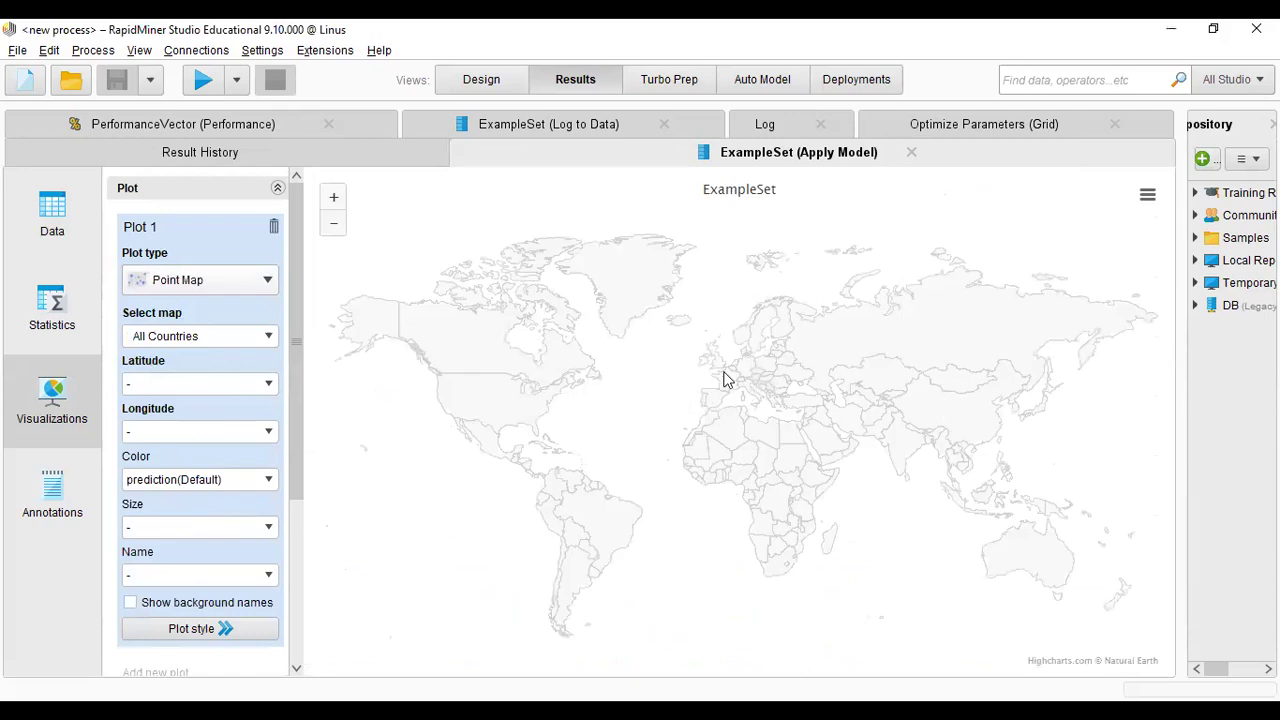
scroll(928, 428, up, 3)
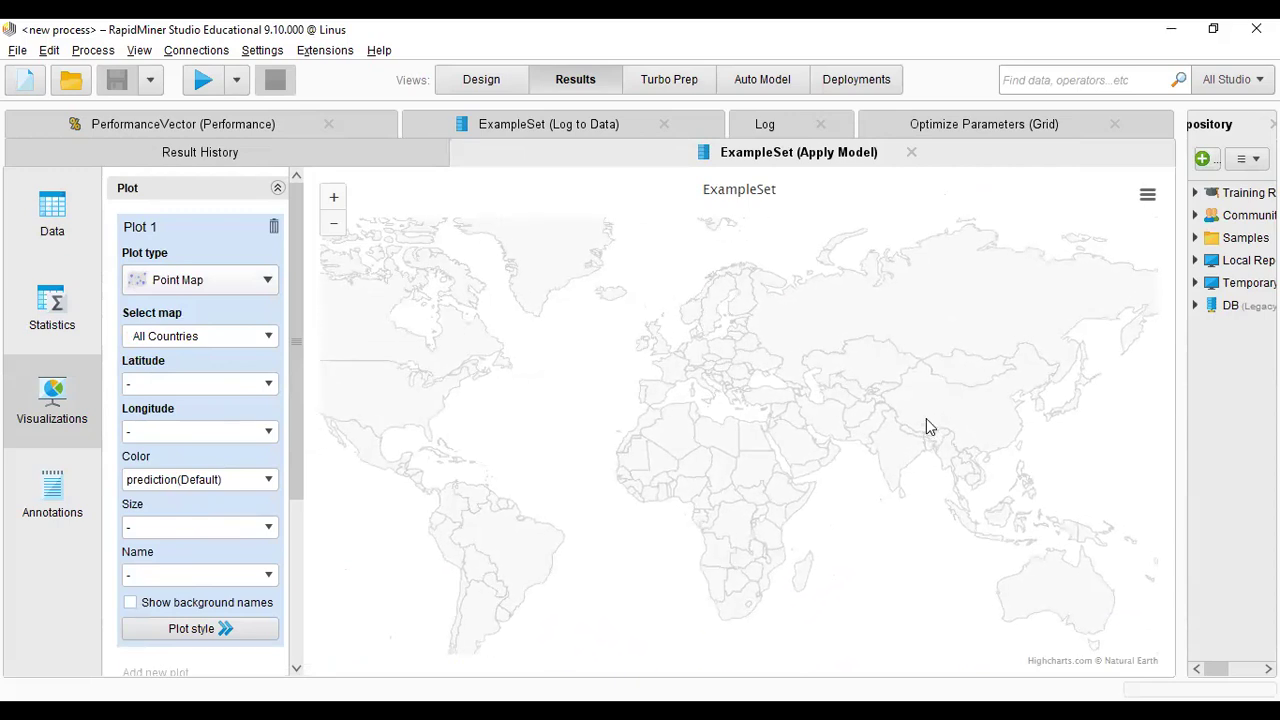
scroll(947, 425, up, 3)
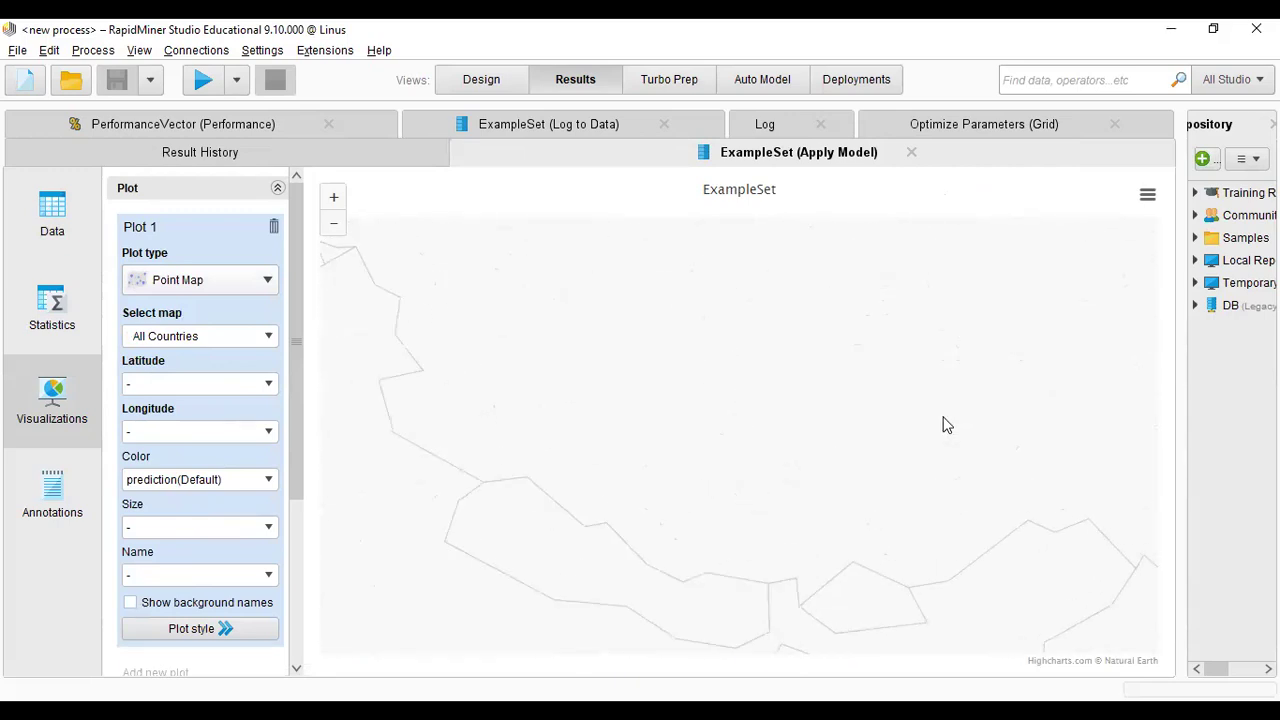
scroll(943, 422, down, 5)
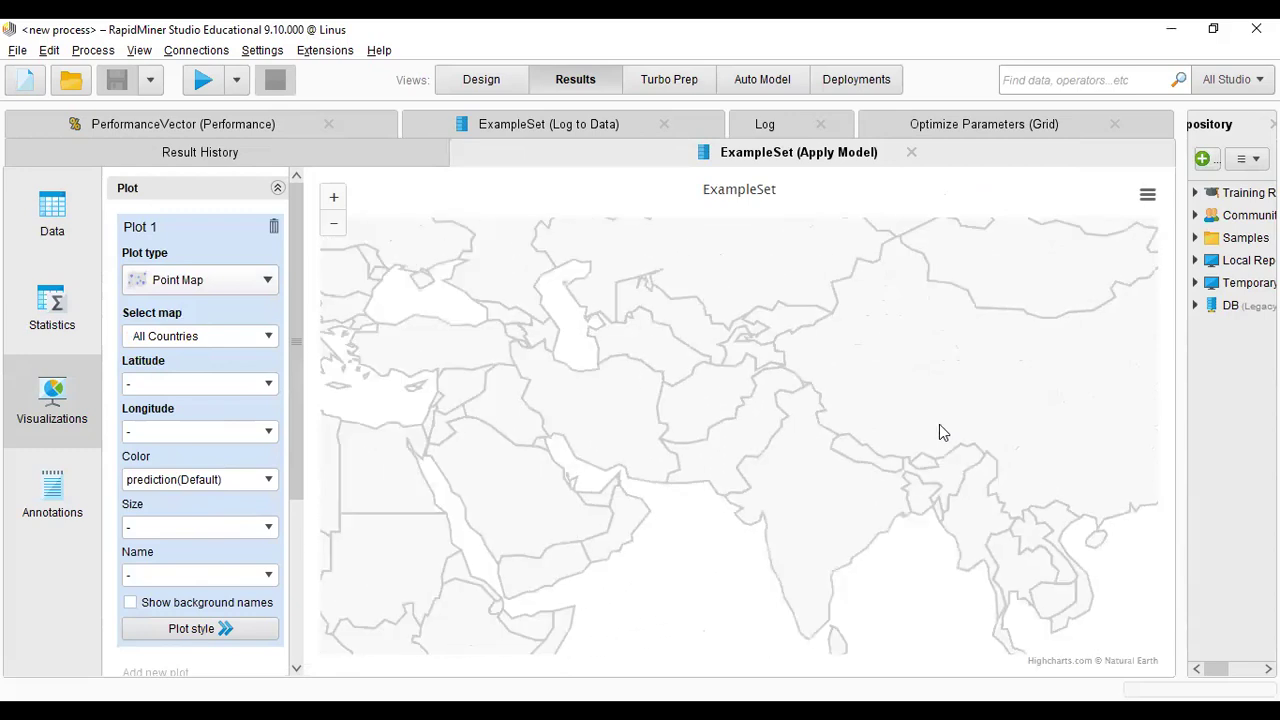
scroll(939, 432, down, 2)
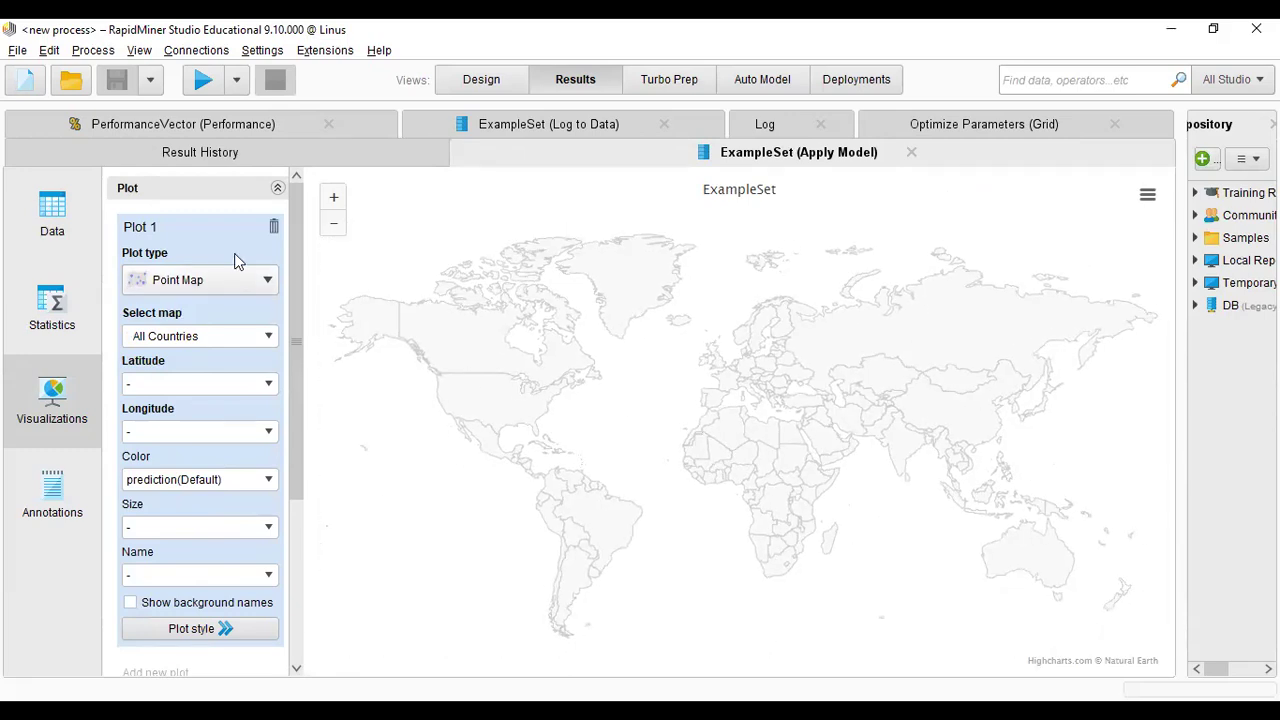
Browse the chart and map types offered for Plot 1 and change its type to Categorical Map
click(277, 283)
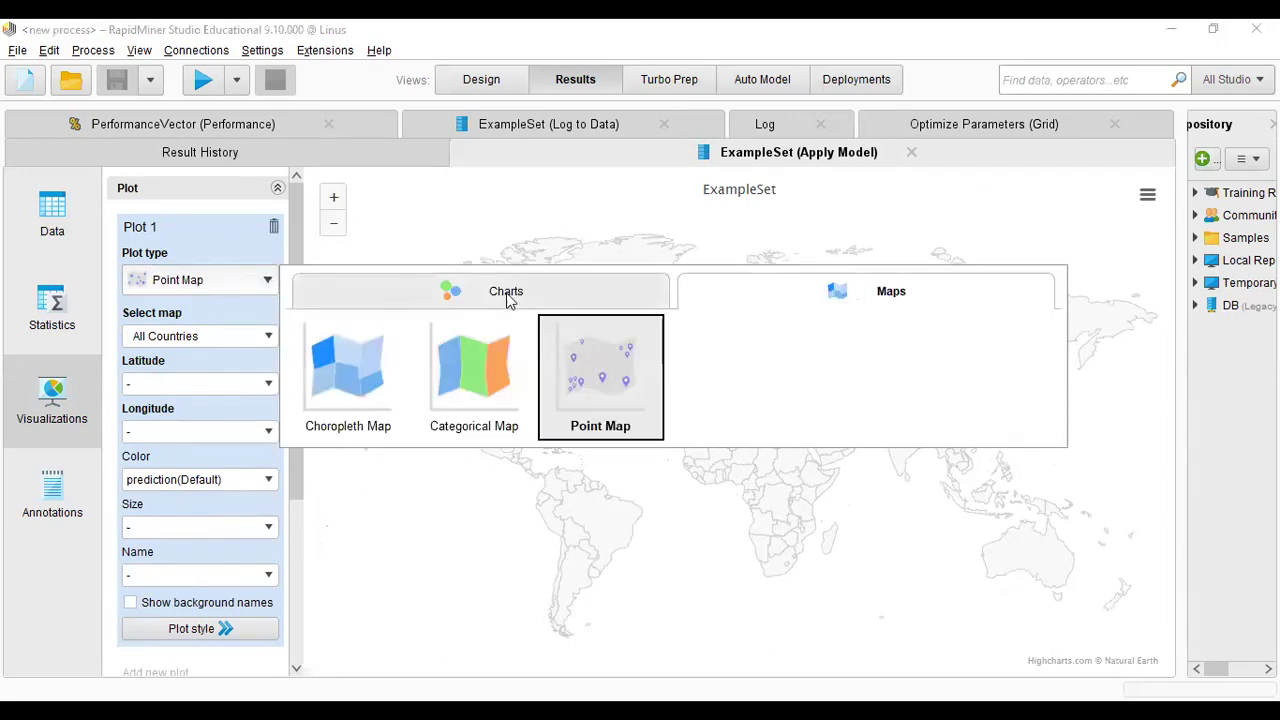
click(508, 296)
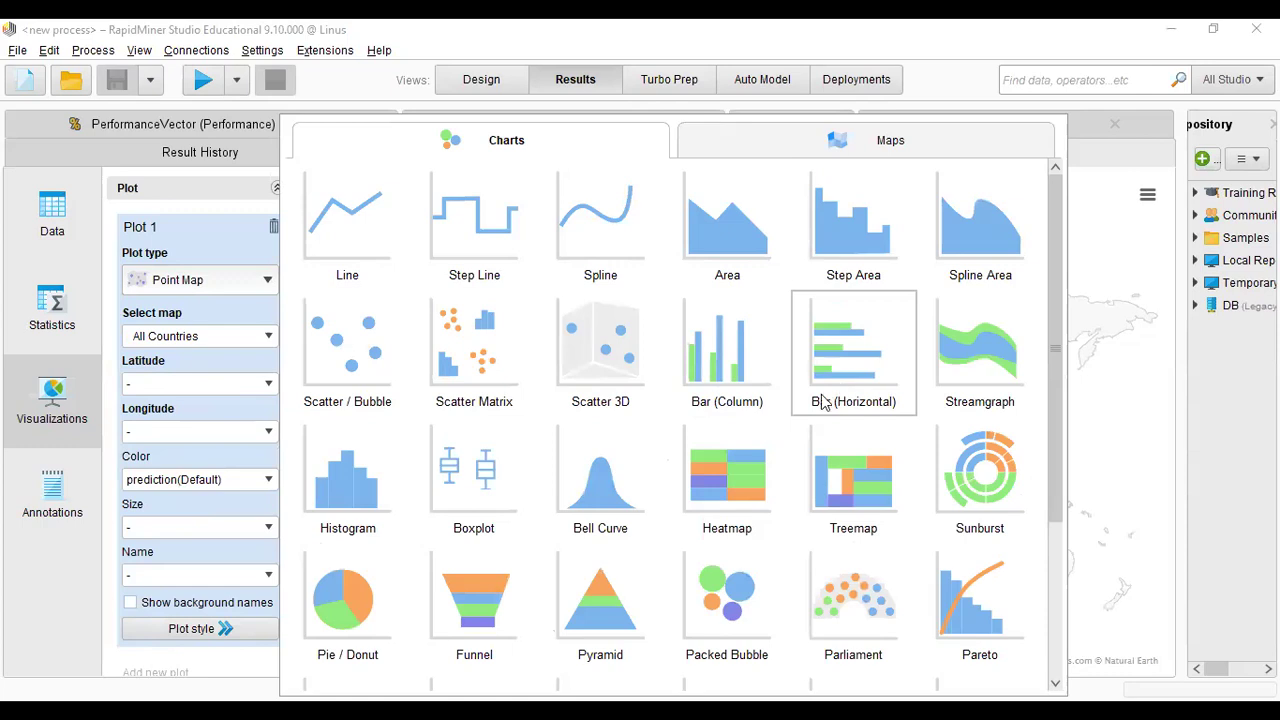
click(835, 146)
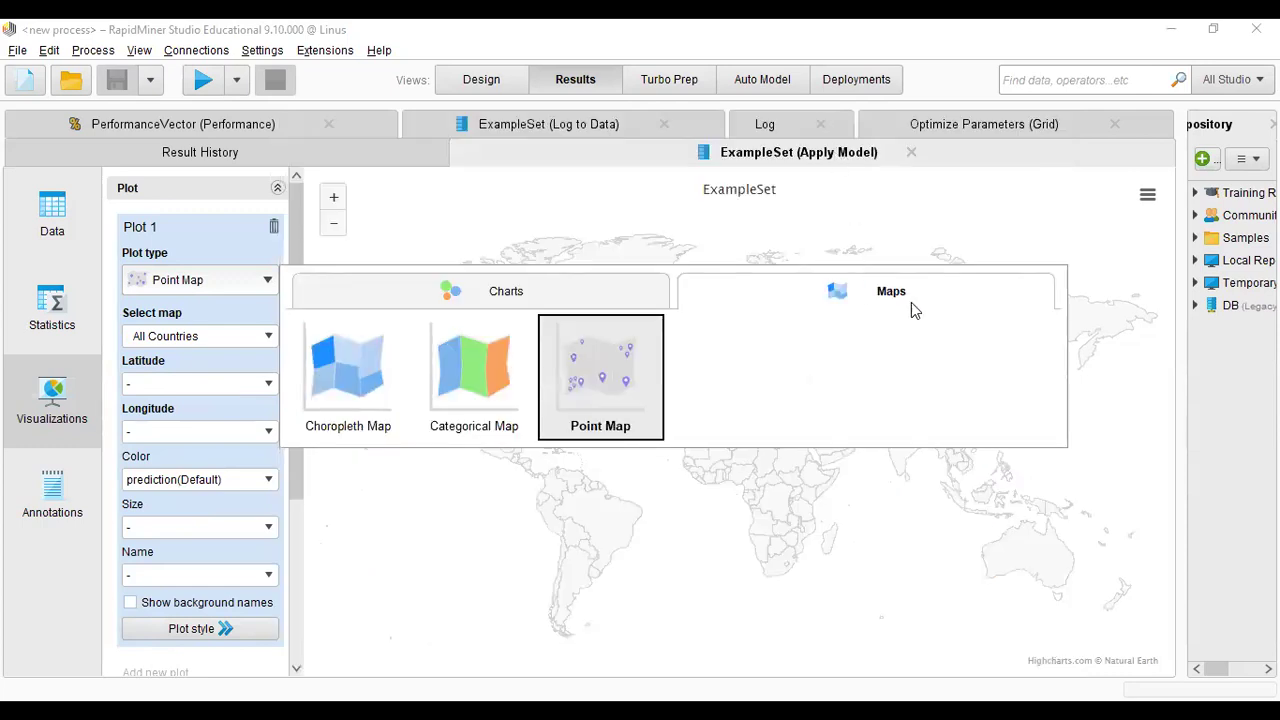
click(474, 403)
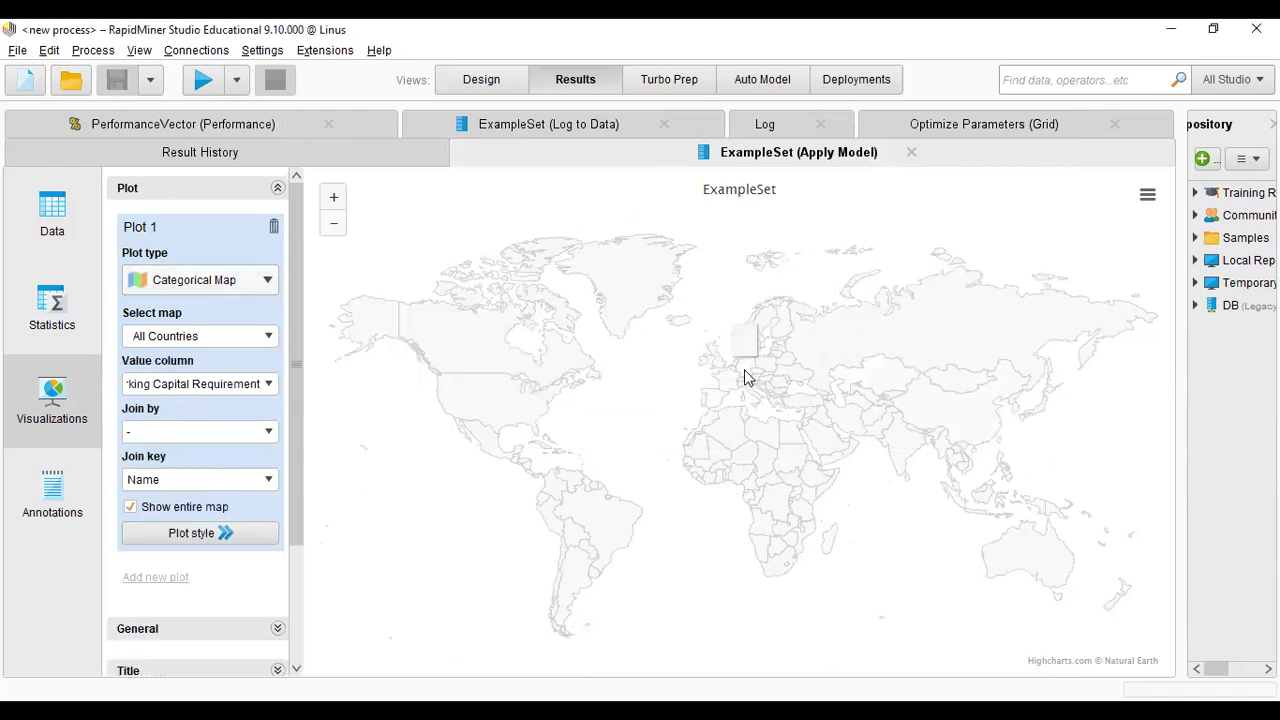
Change Plot 1's type to Scatter / Bubble, inspect its data points, and switch the plot to Scatter 3D
click(219, 283)
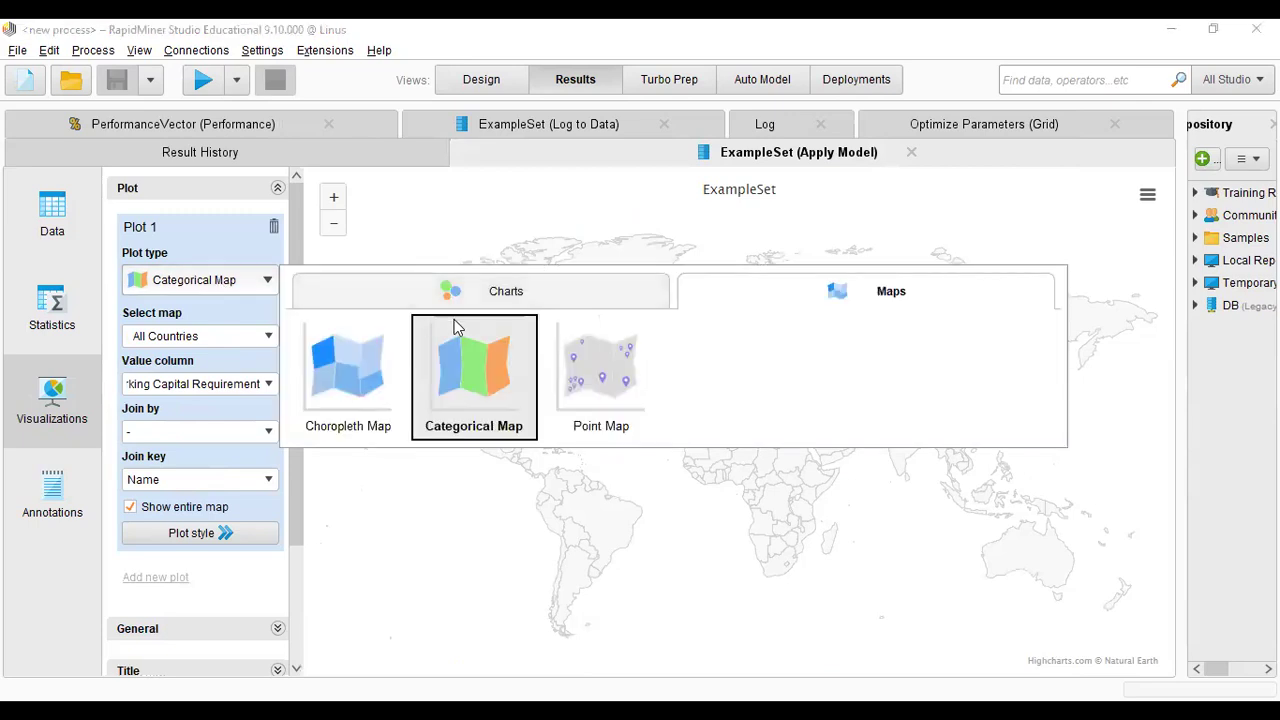
click(541, 300)
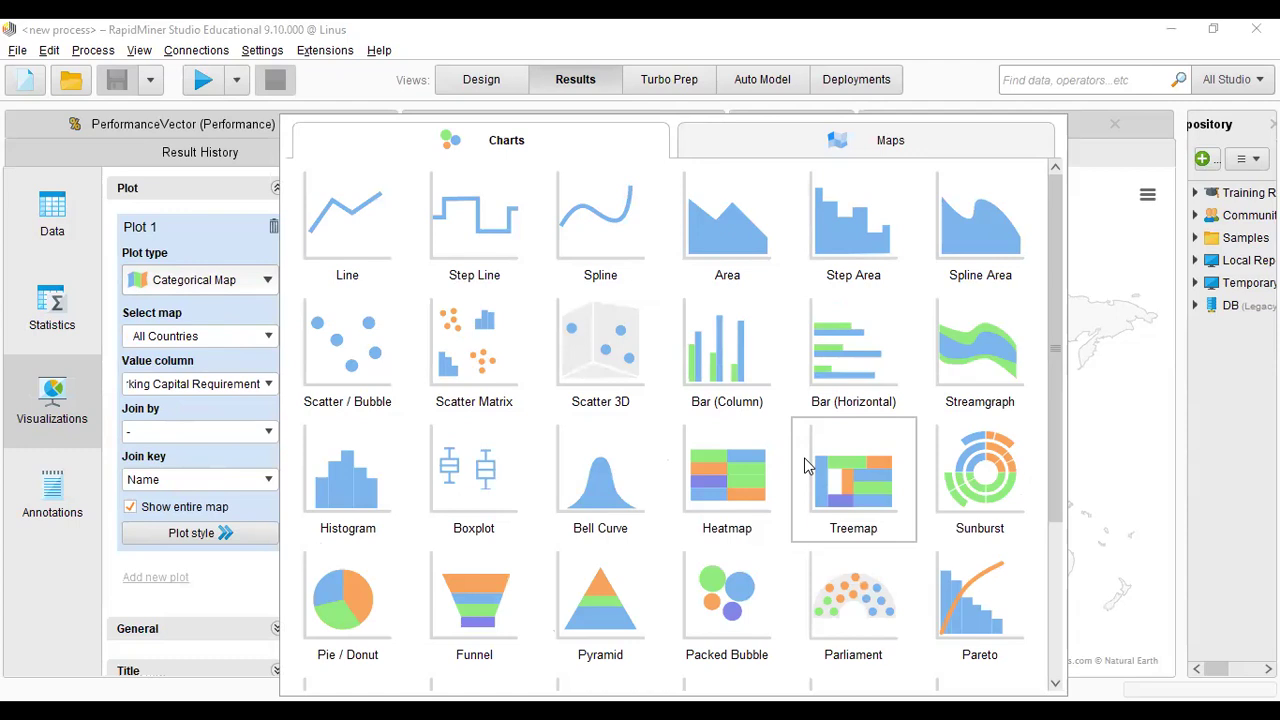
scroll(808, 466, down, 2)
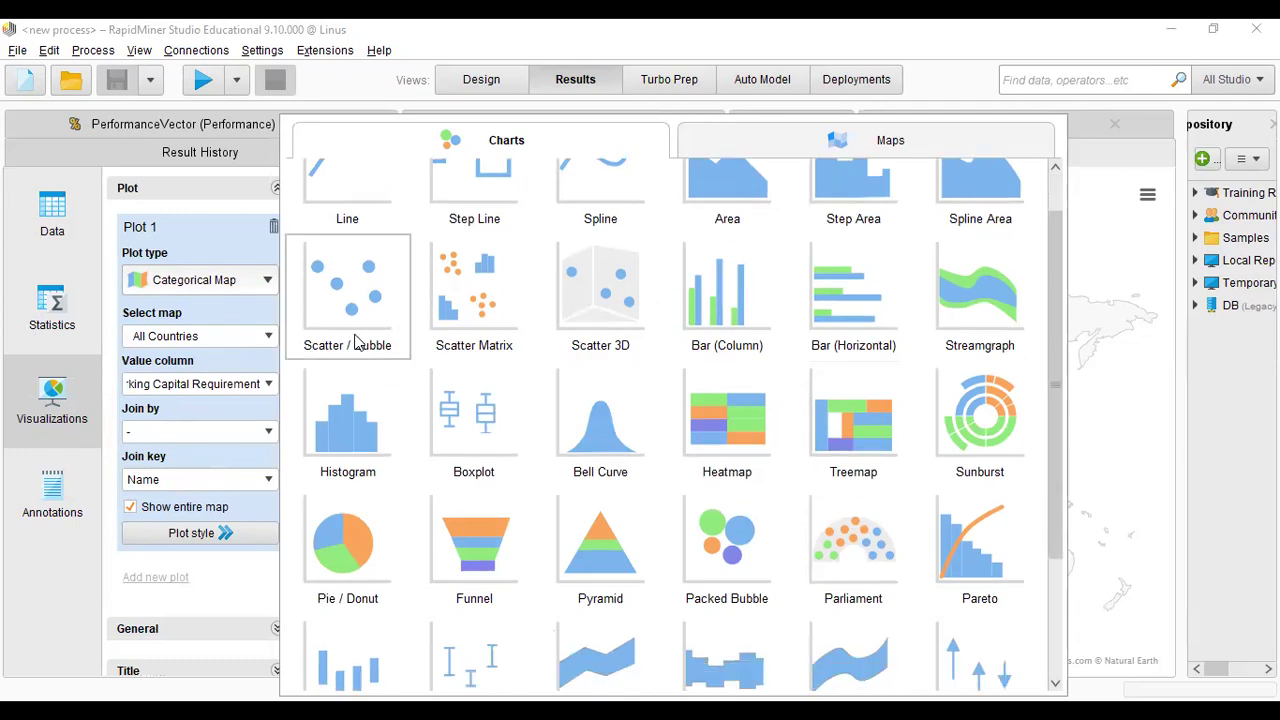
click(358, 300)
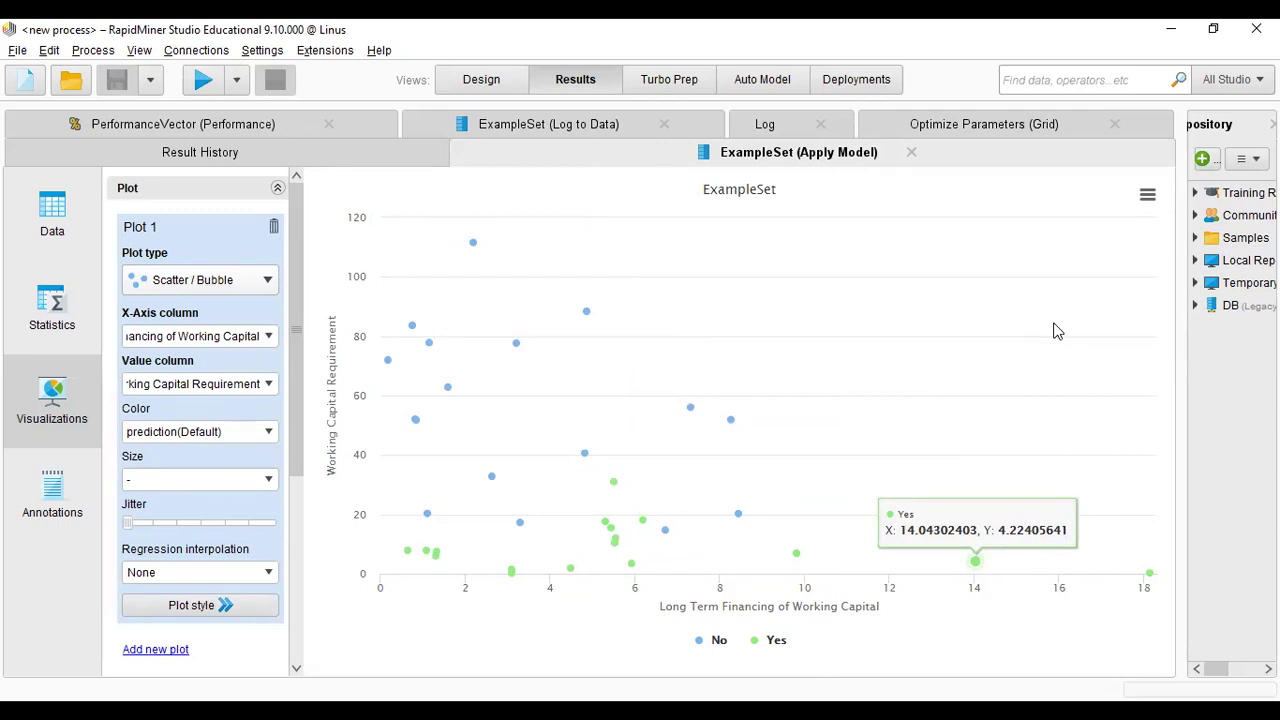
click(270, 284)
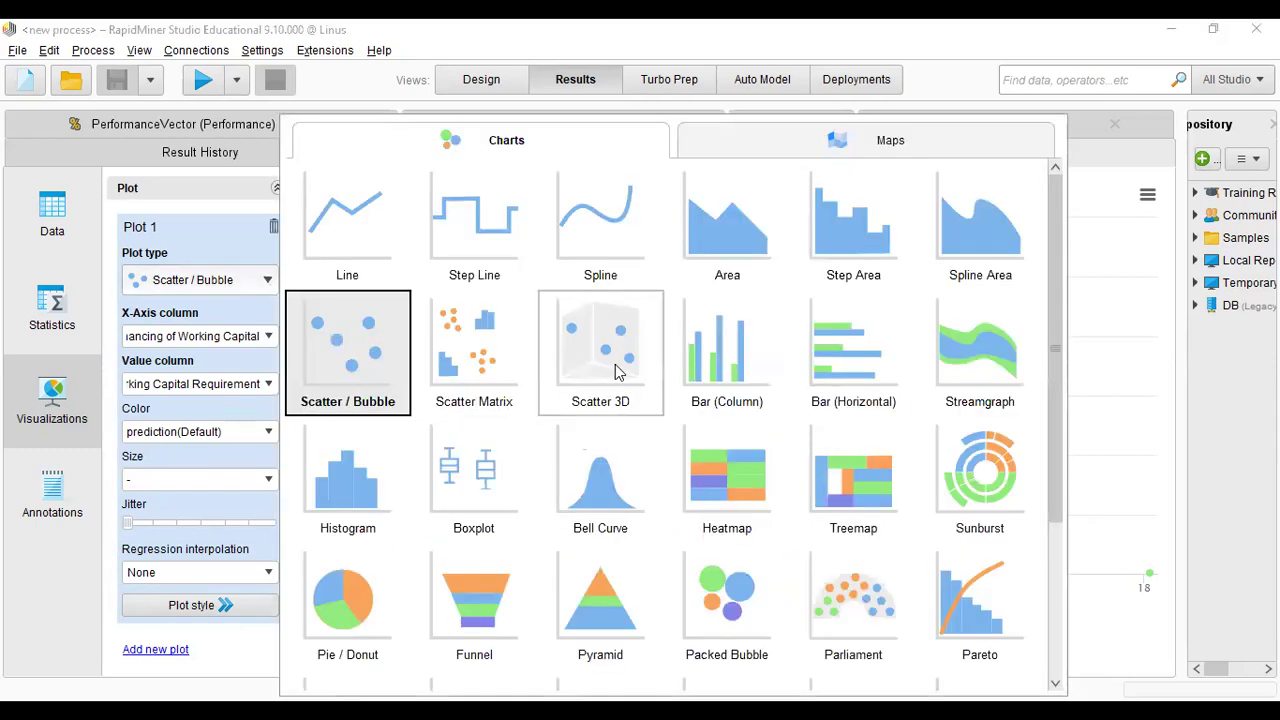
click(617, 372)
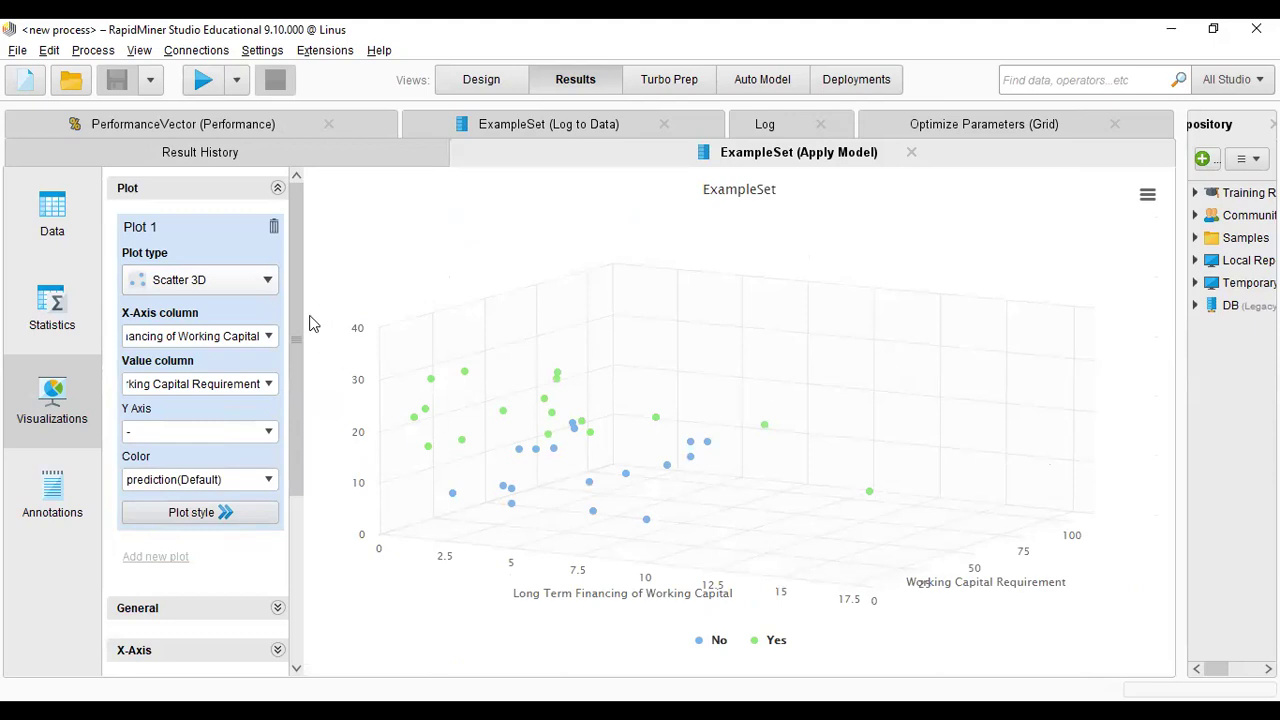
Display the example set as a Bar (Column) plot and switch it to Bar (Horizontal) for comparison
click(268, 280)
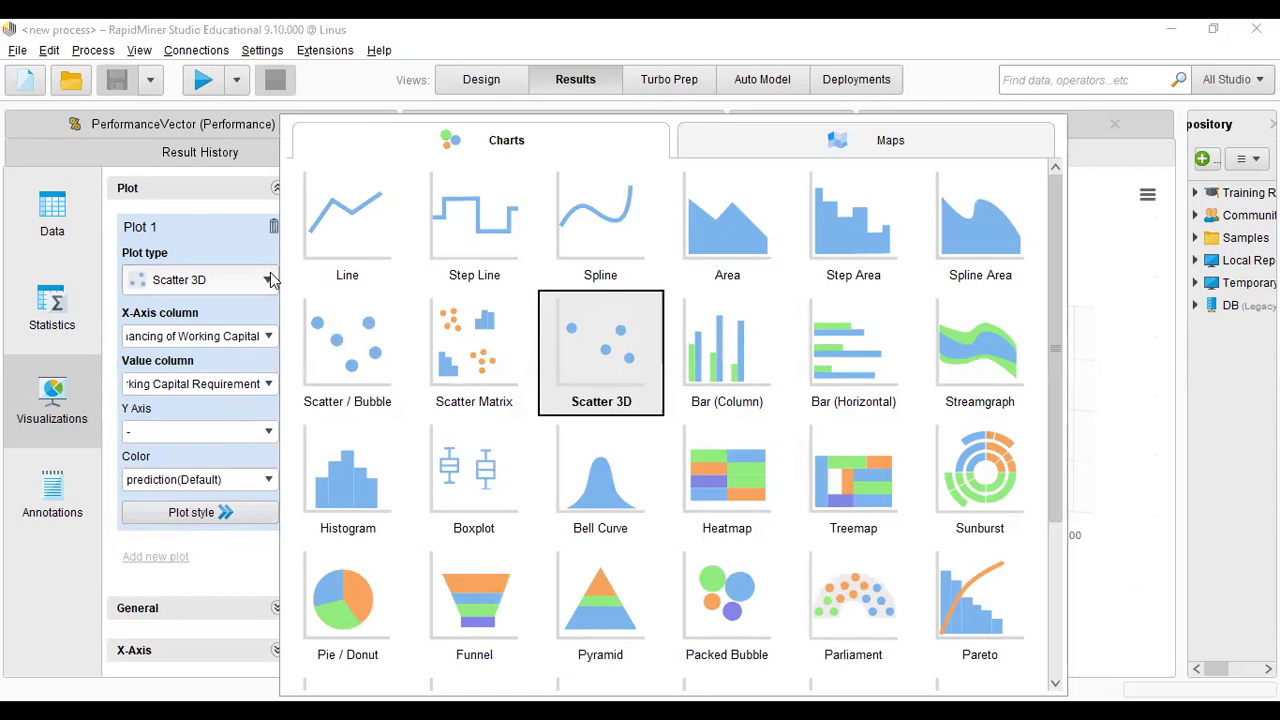
click(737, 374)
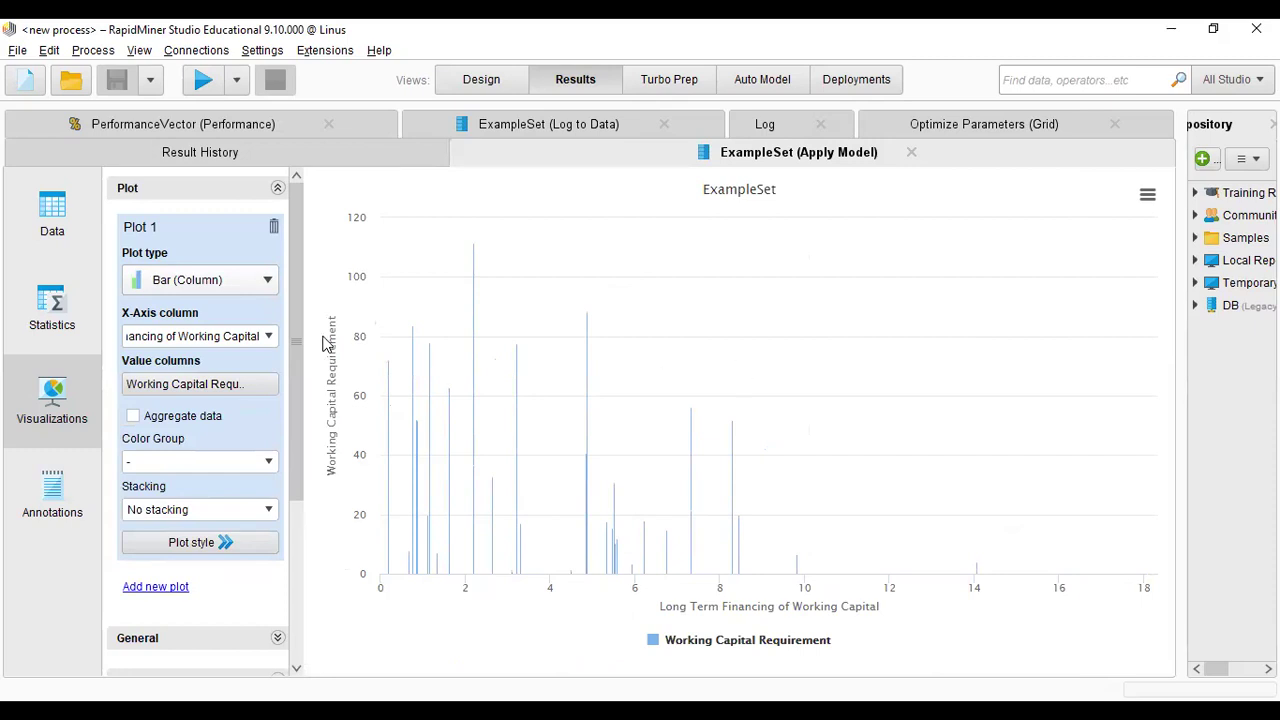
click(268, 284)
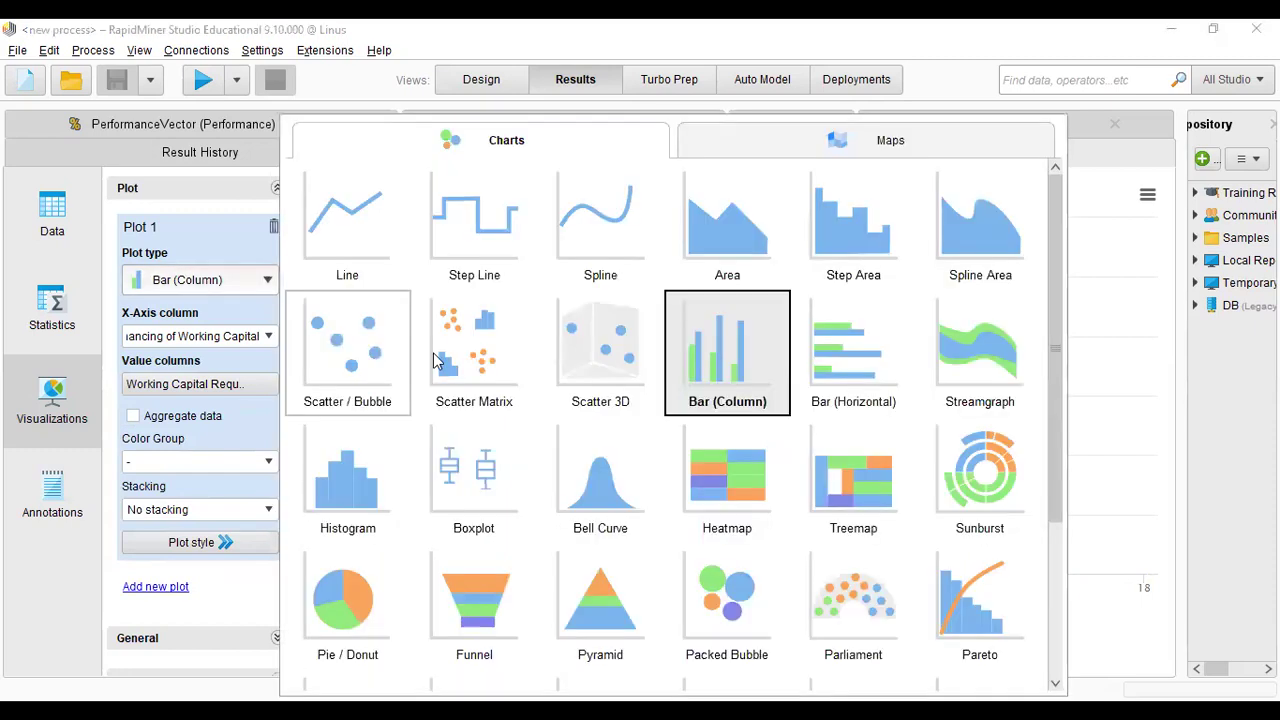
click(872, 385)
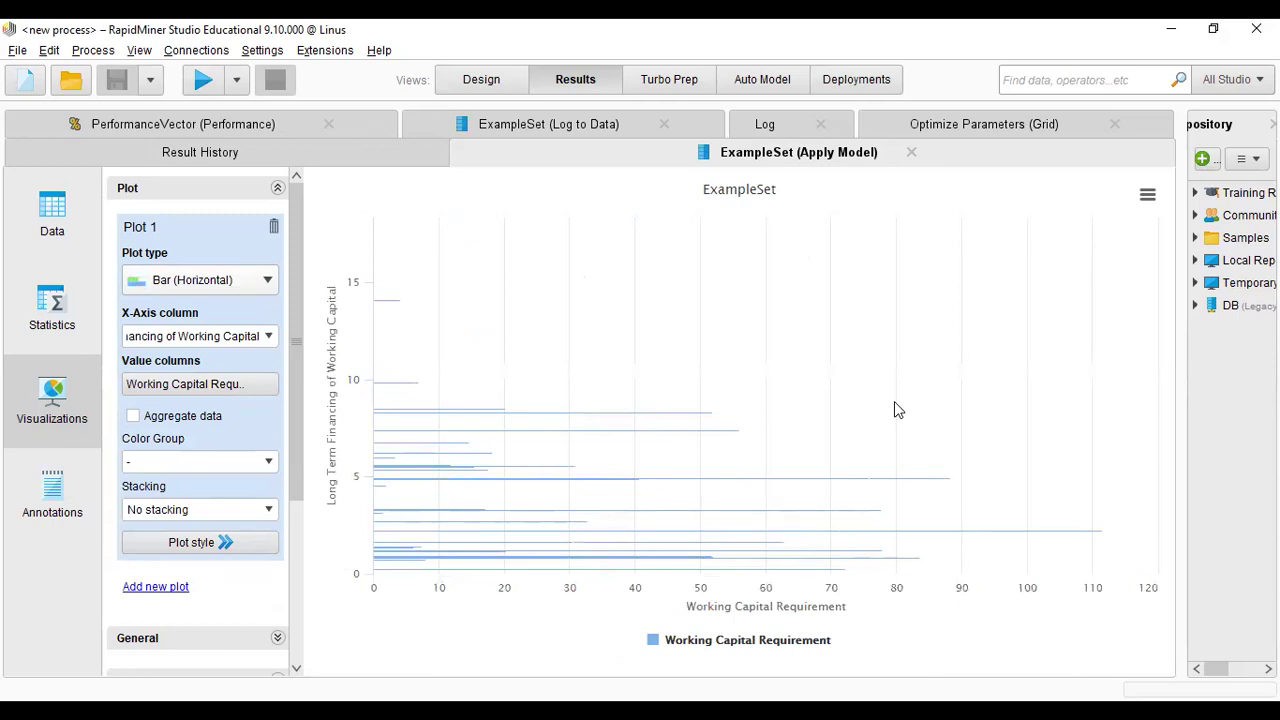
Show Plot 1 in turn as a Line, Step Line and Spline plot, inspecting each curve
click(251, 287)
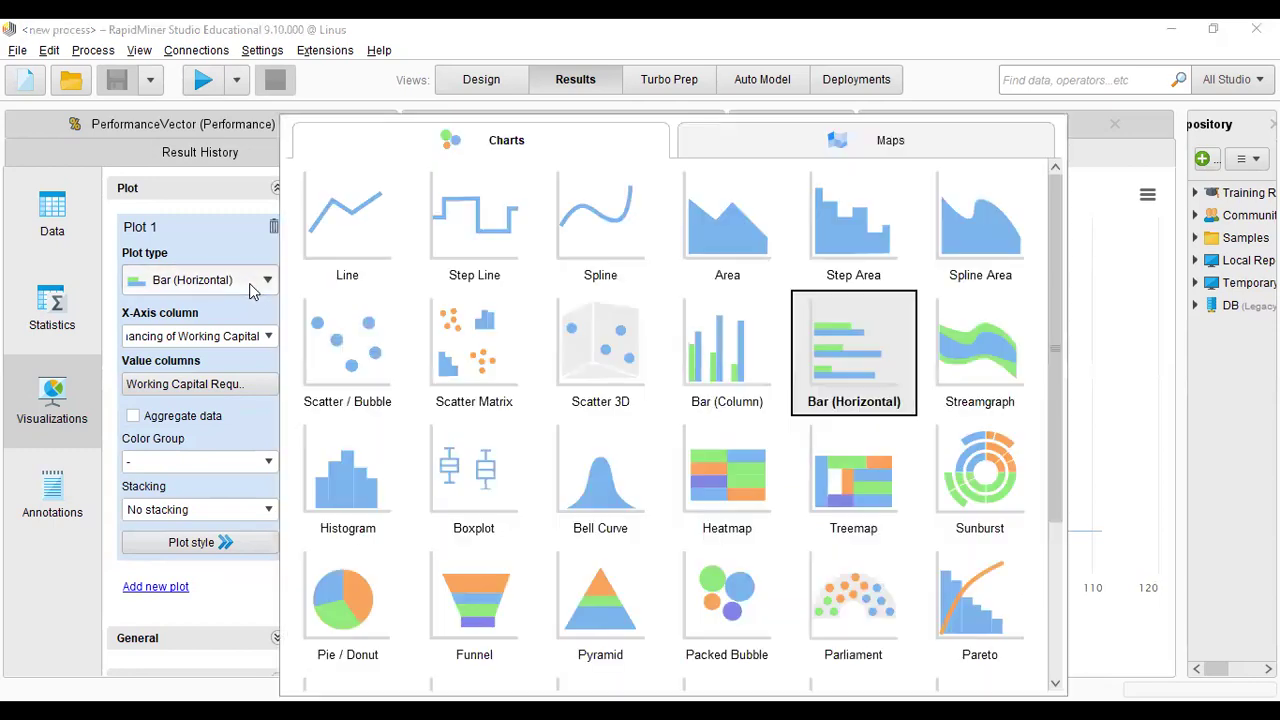
click(351, 237)
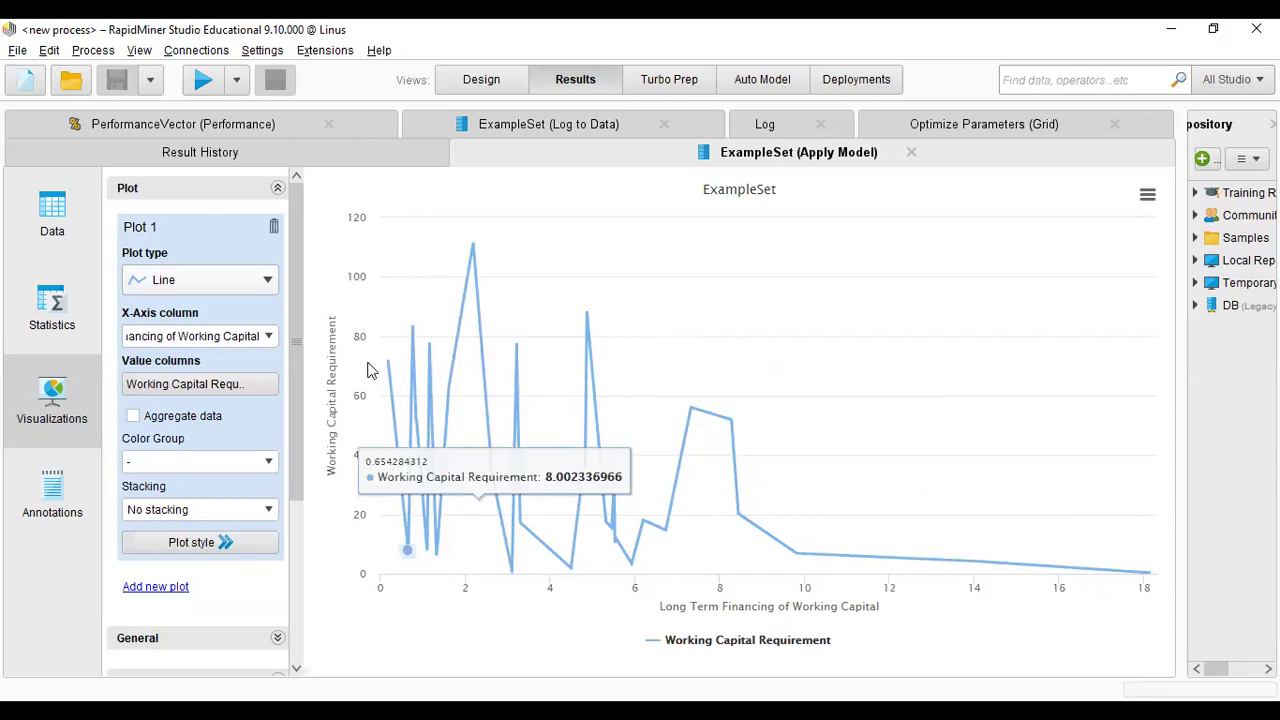
click(240, 284)
click(503, 234)
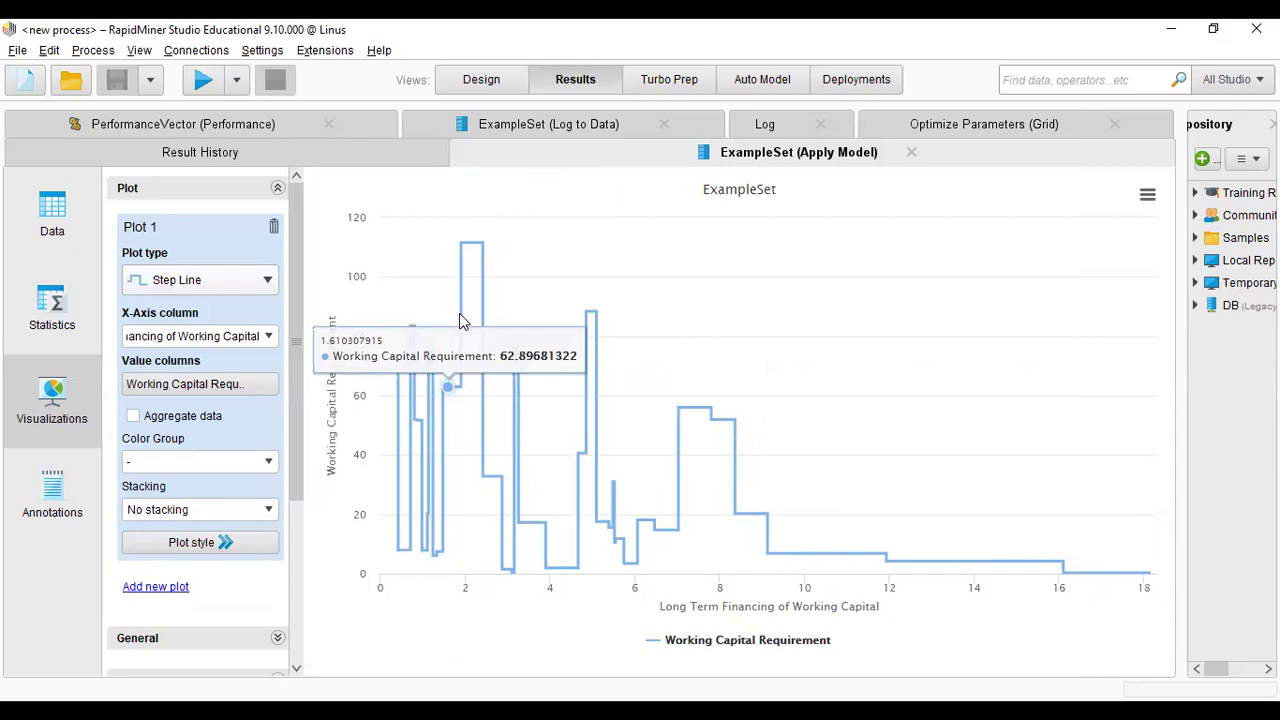
click(240, 285)
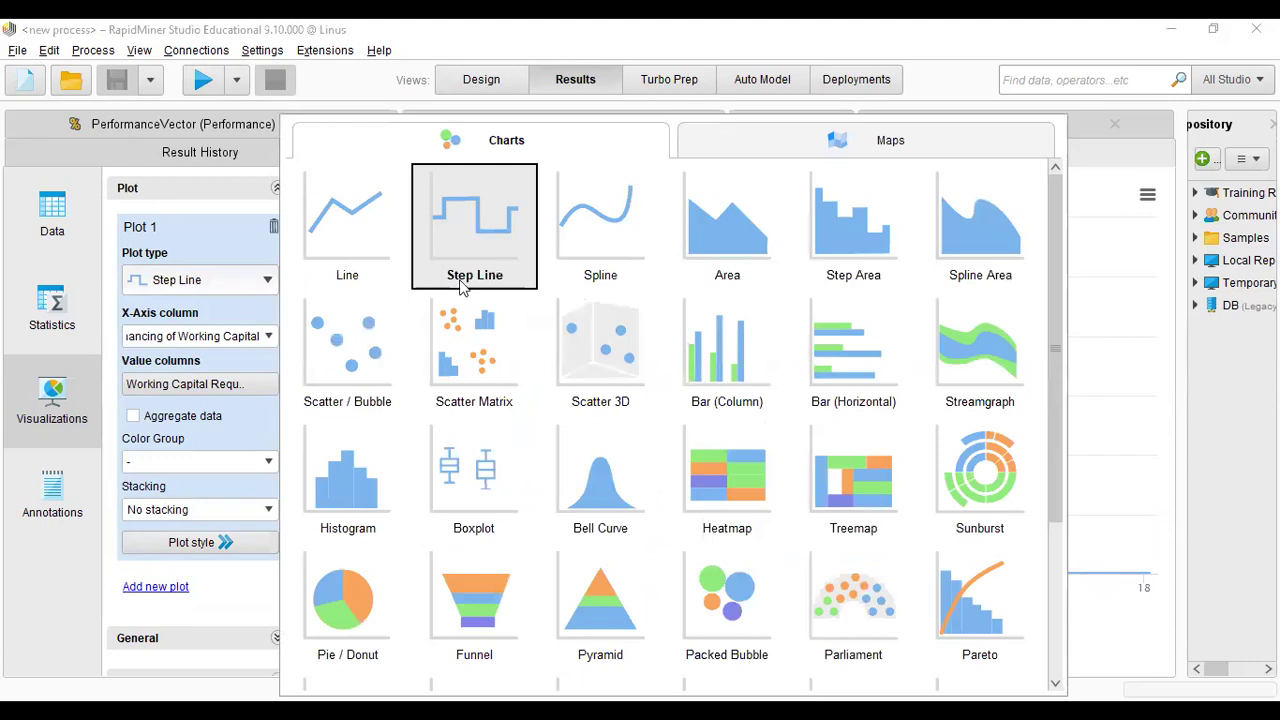
click(612, 252)
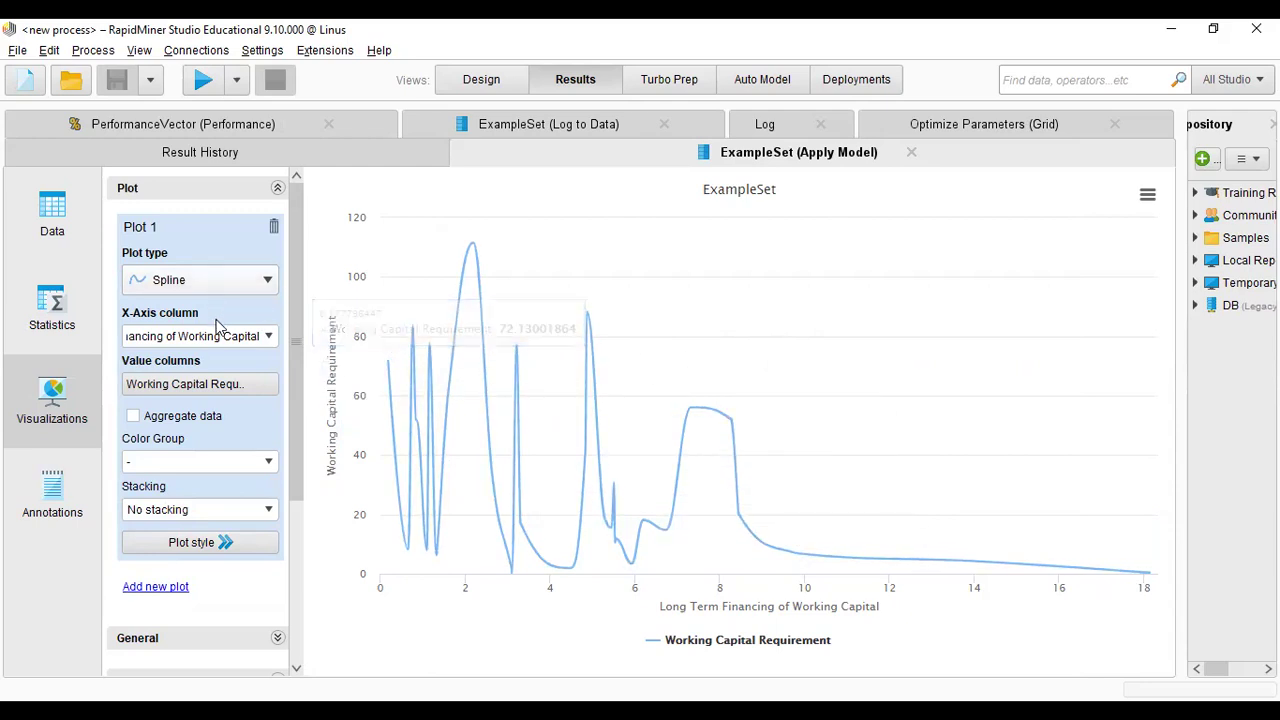
Look through the full range of chart types and change Plot 1's type to Histogram
click(228, 287)
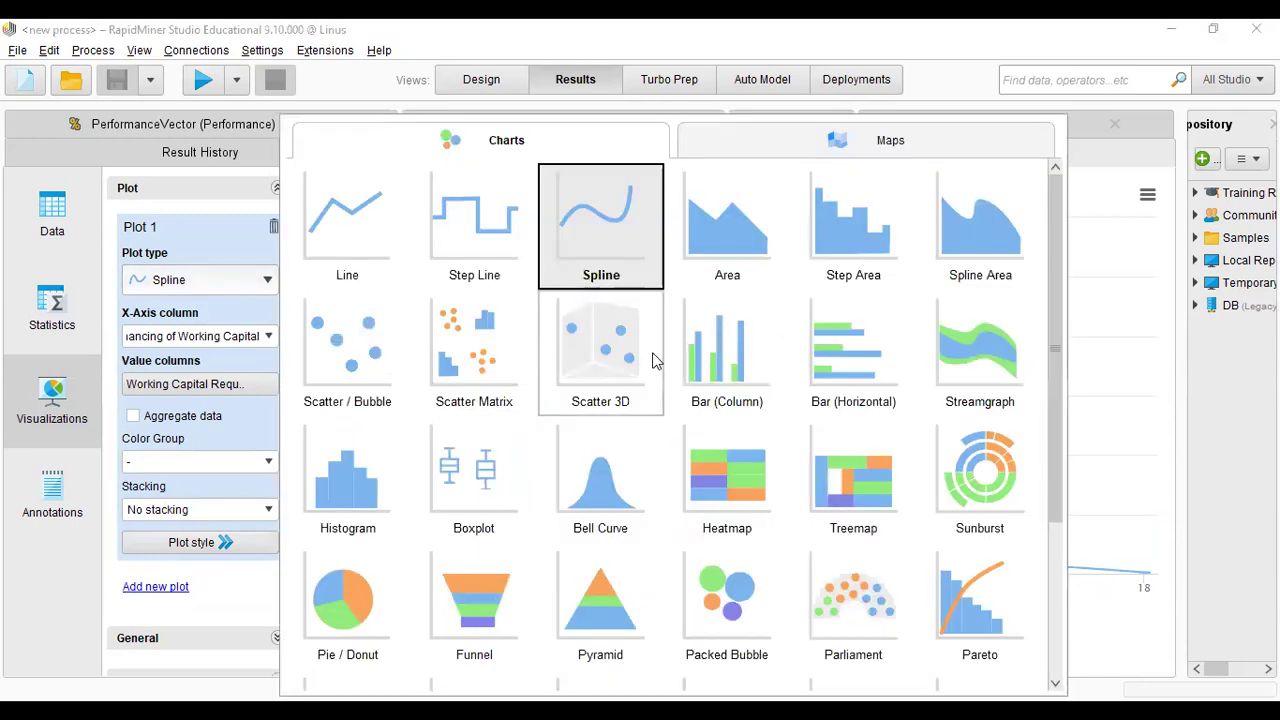
scroll(760, 412, down, 2)
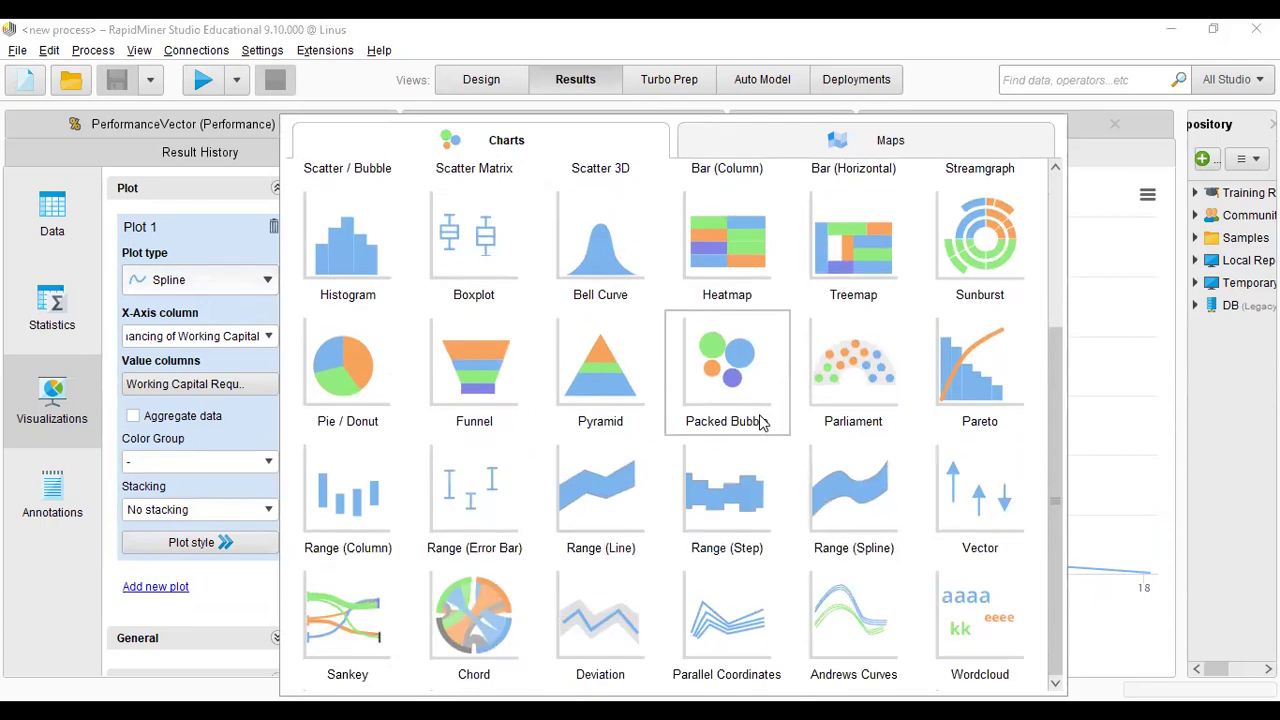
scroll(760, 420, up, 3)
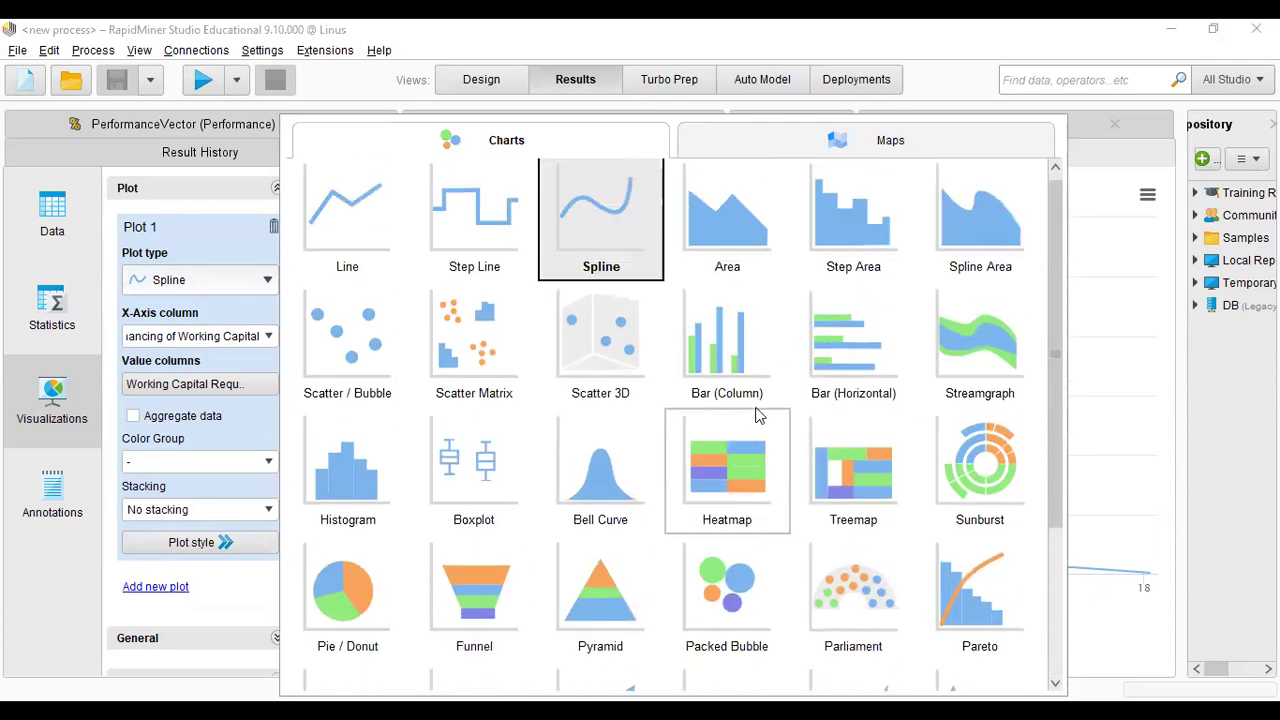
scroll(870, 375, down, 1)
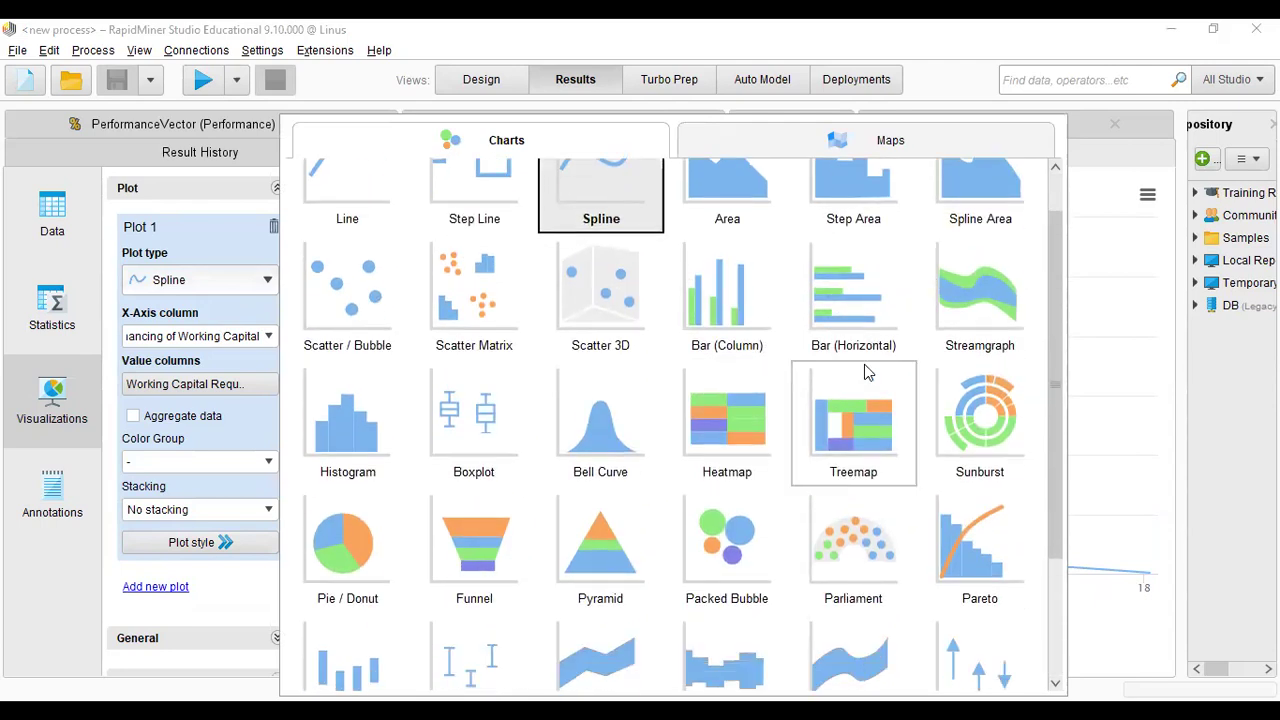
scroll(855, 376, down, 1)
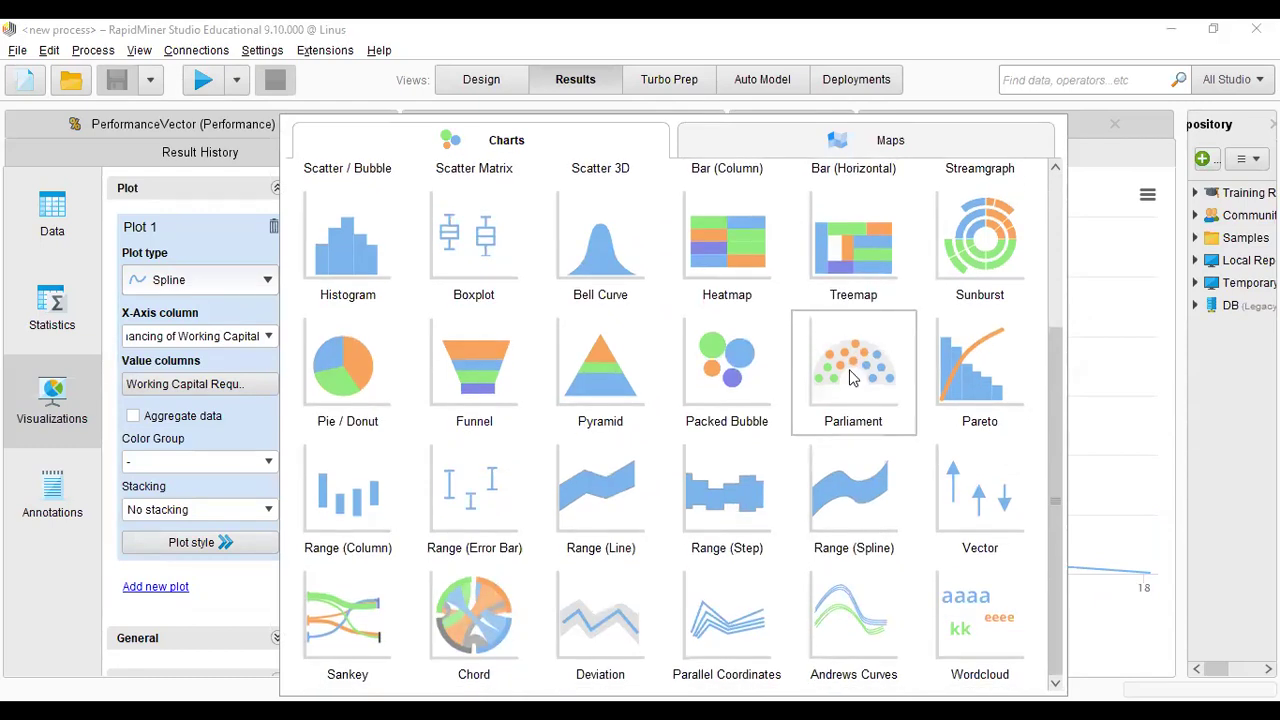
scroll(849, 369, up, 1)
click(347, 289)
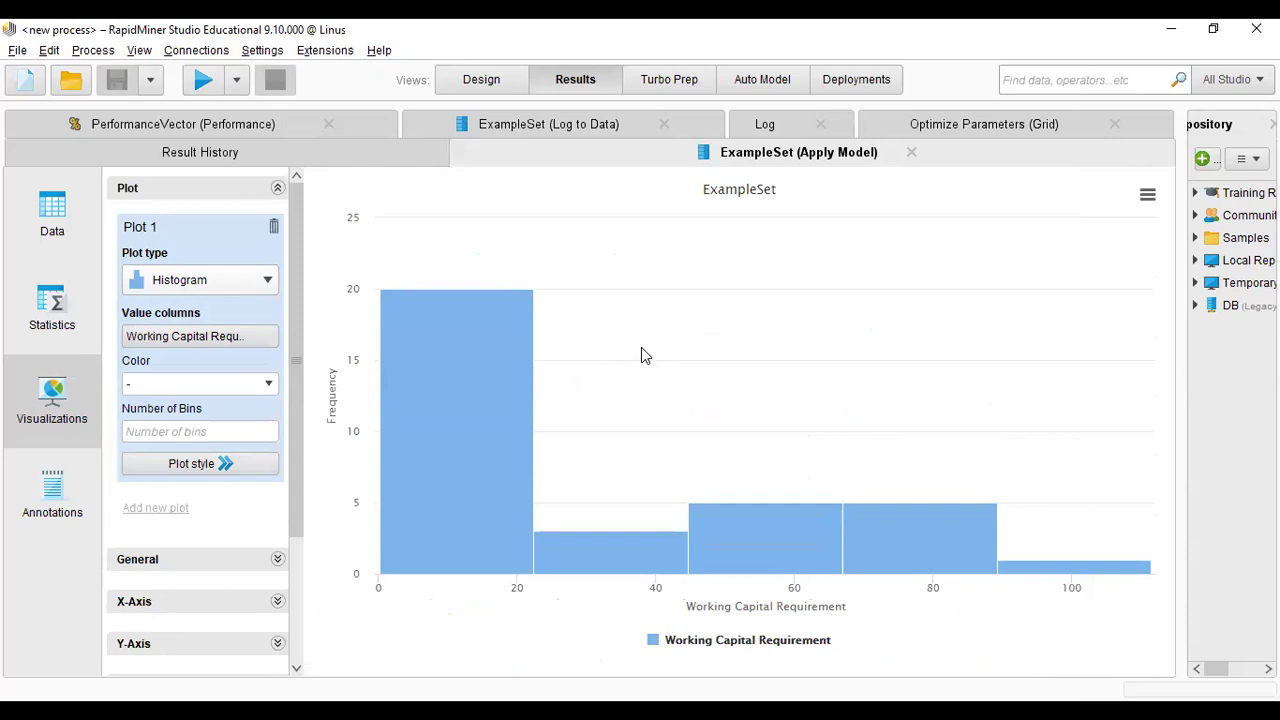
Change Plot 1's type from Histogram to Pareto
click(257, 290)
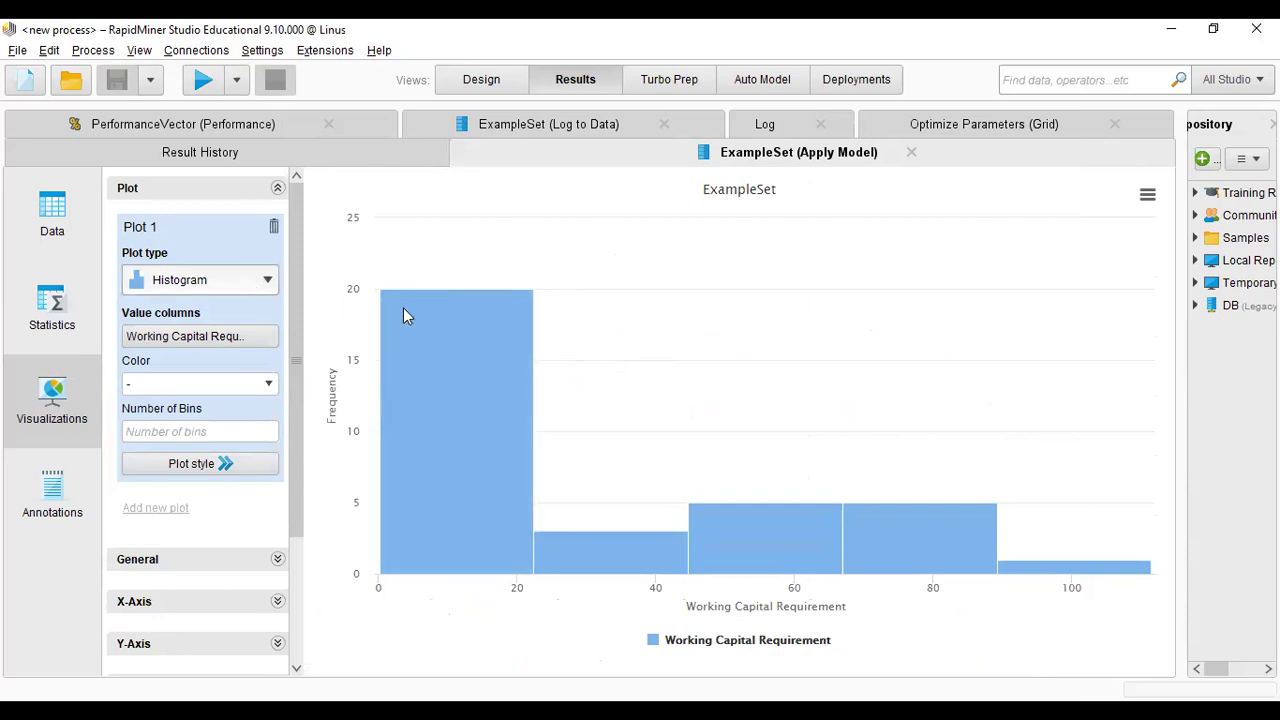
scroll(671, 395, down, 2)
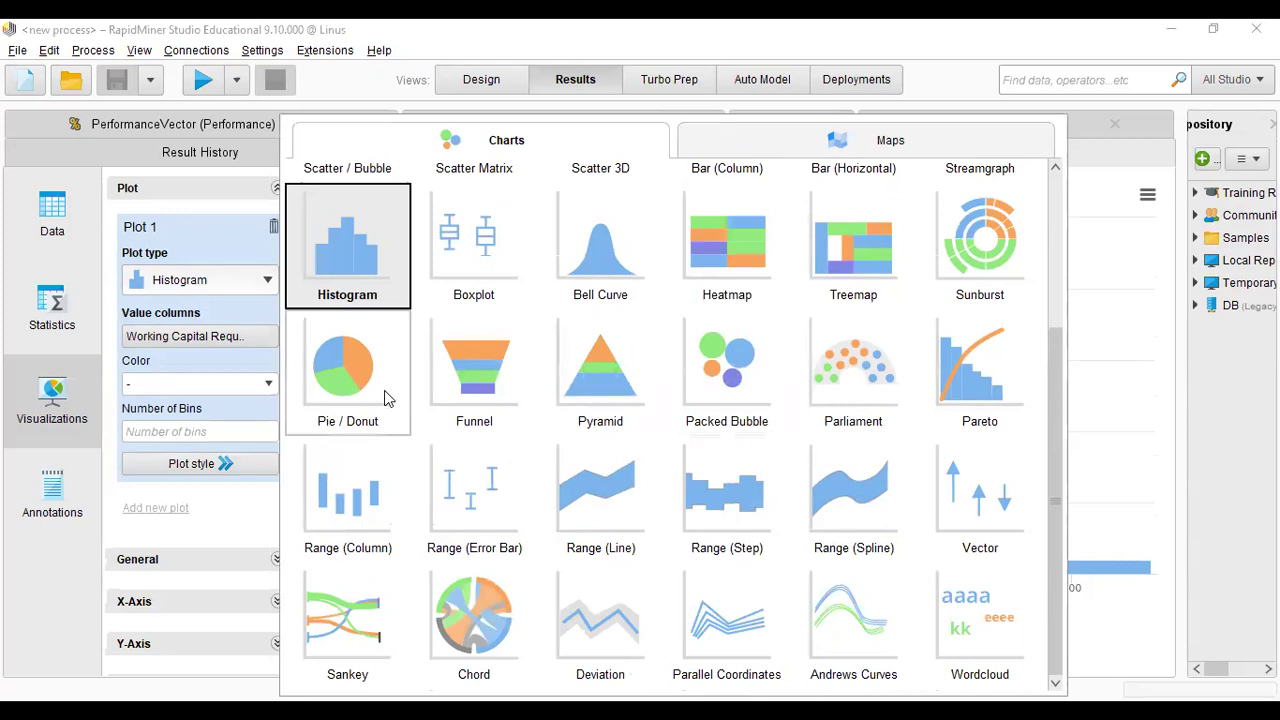
click(973, 387)
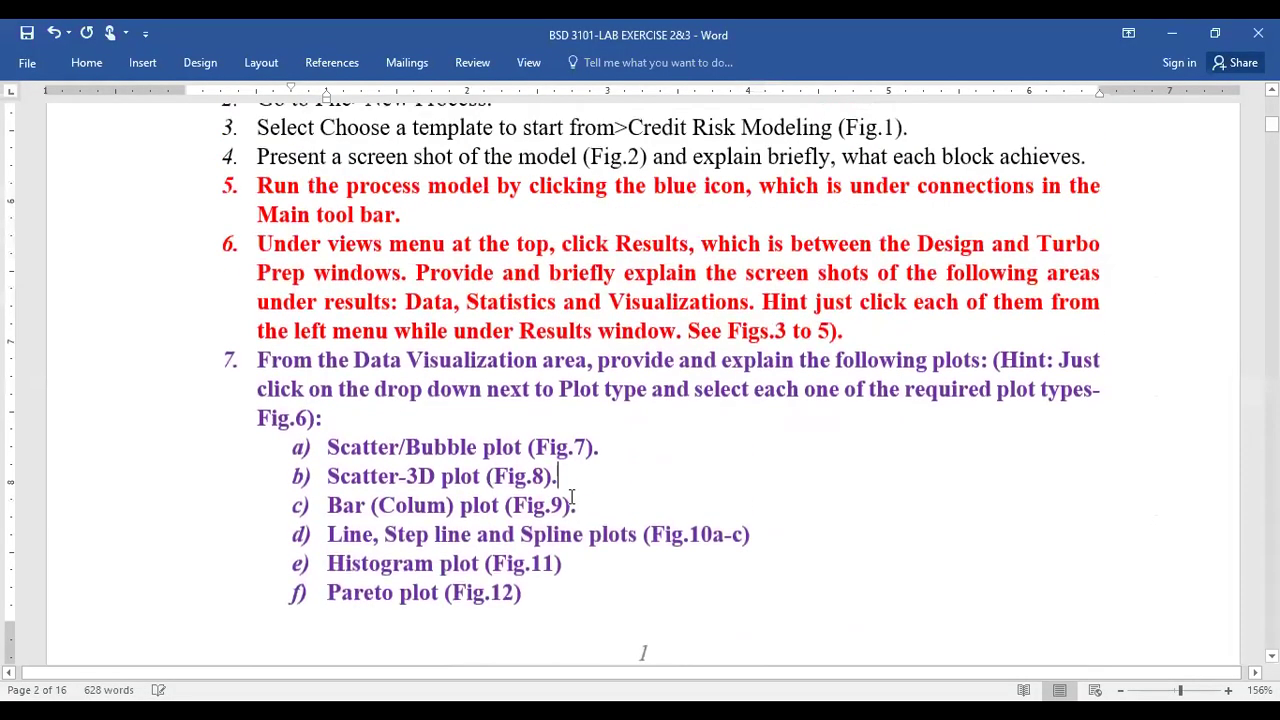
In the Word lab exercise, review item 7's plot list and read item 8 on loading the polynomial data through Auto Model
scroll(571, 497, down, 3)
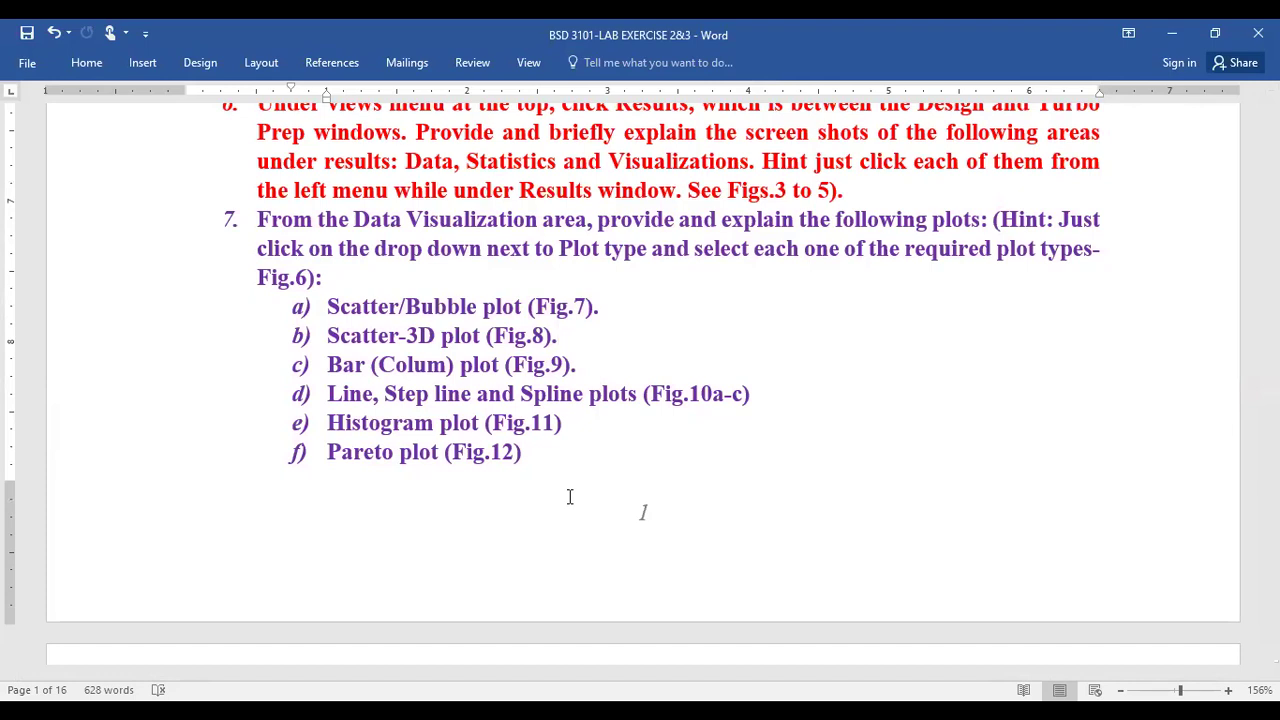
scroll(628, 530, down, 5)
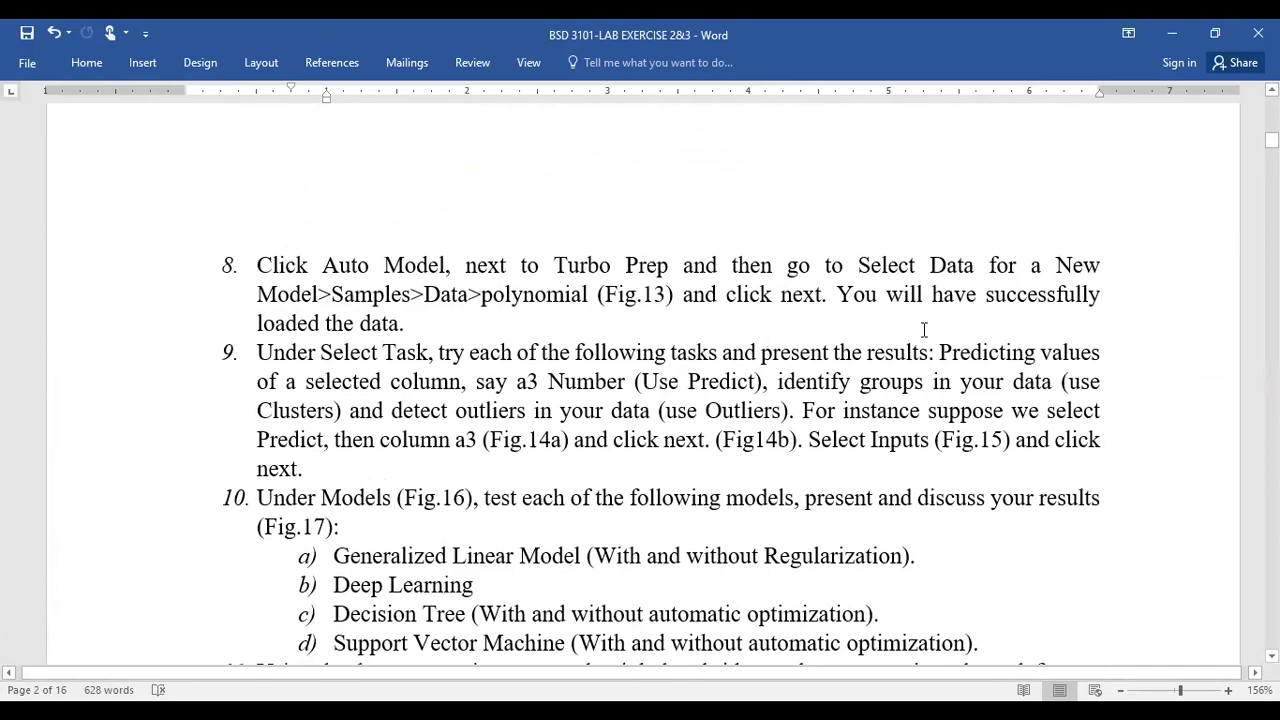
triple_click(405, 322)
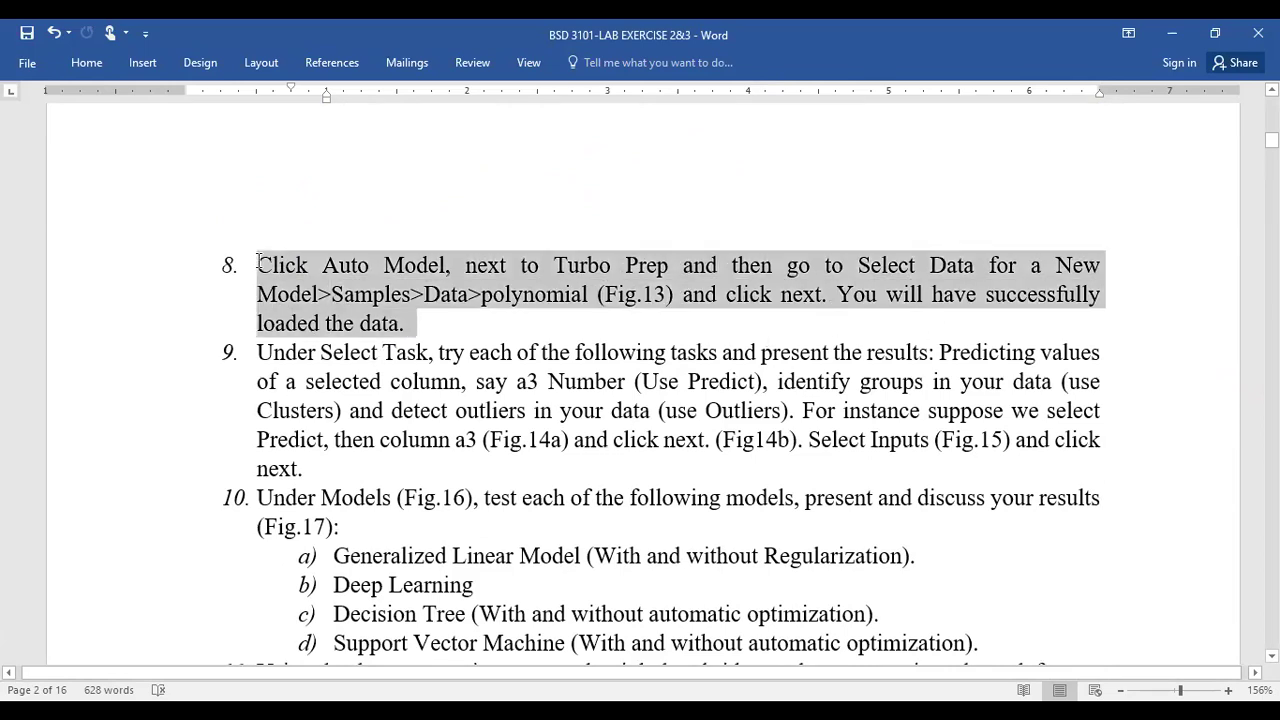
click(443, 318)
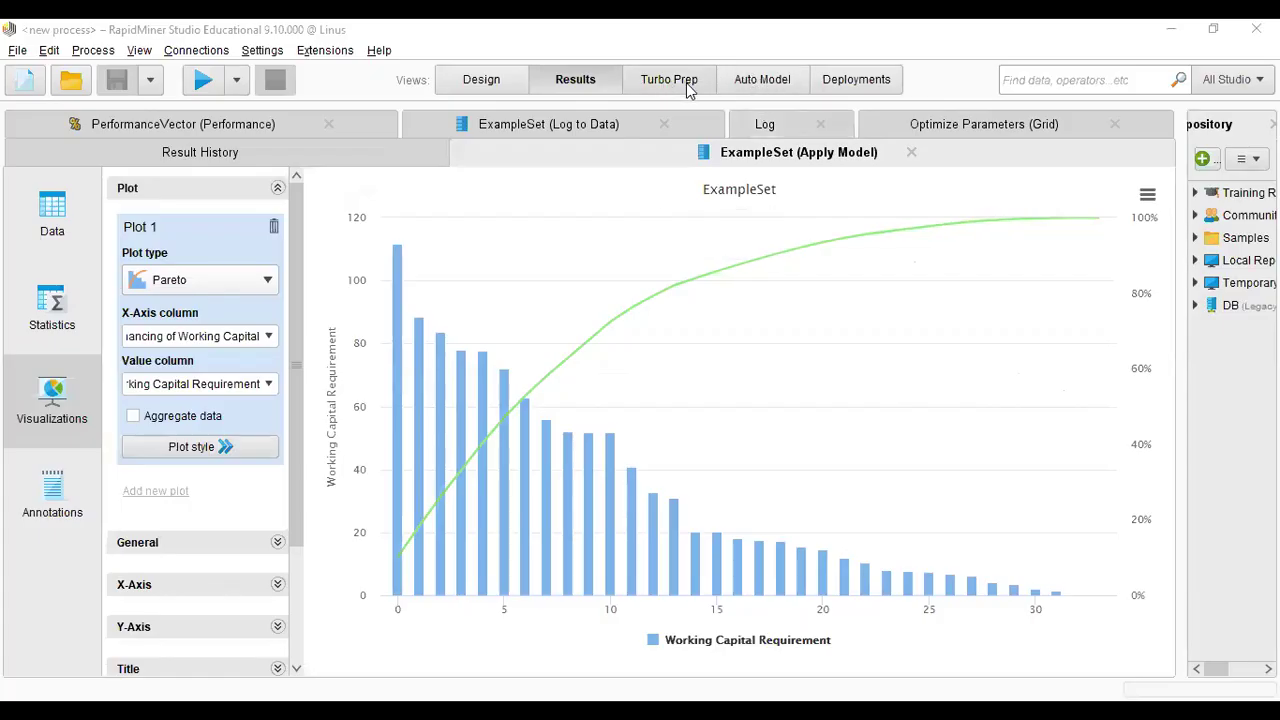
Start a new Auto Model run and select the Polynomial data set from the Samples data folder
click(748, 86)
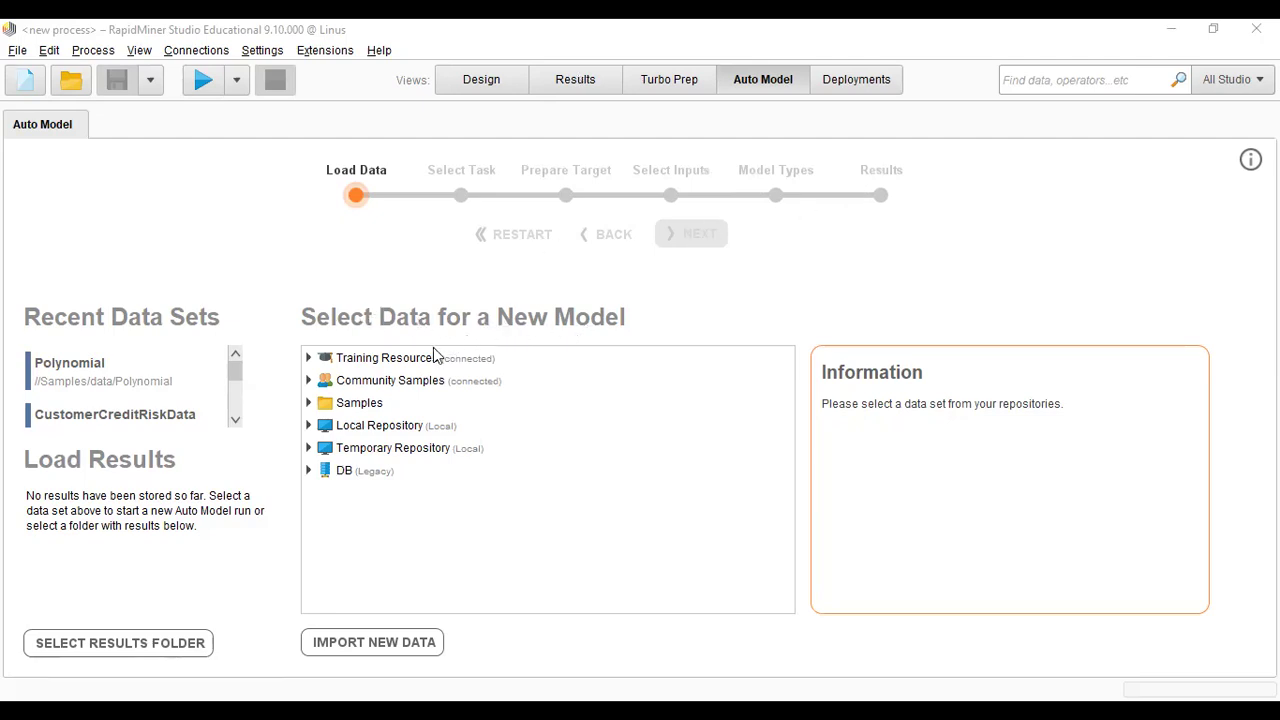
click(360, 408)
double_click(360, 408)
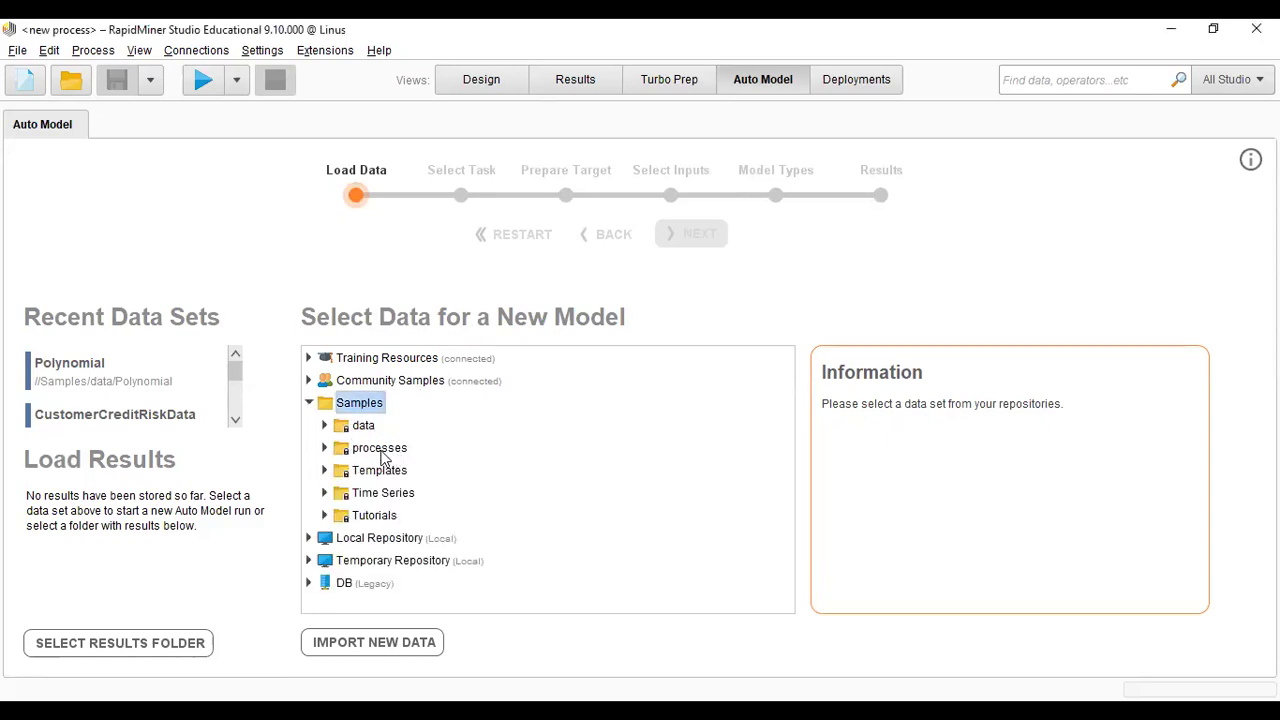
click(344, 427)
double_click(344, 430)
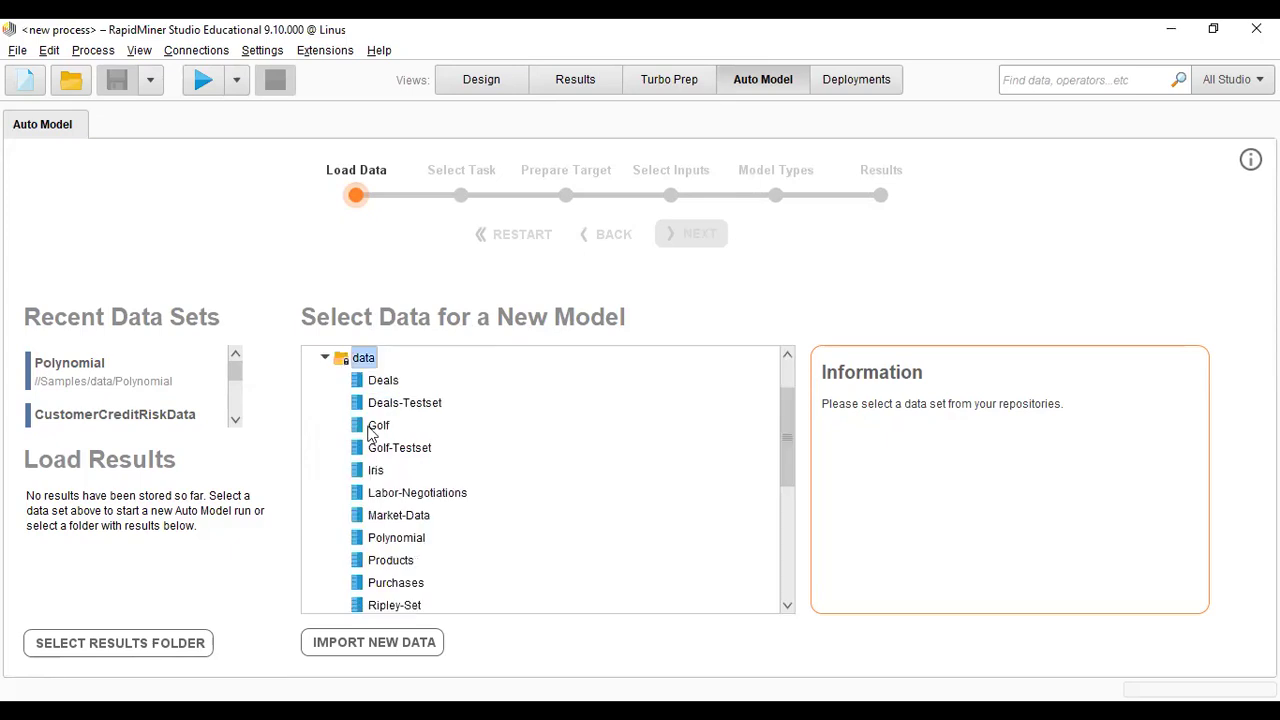
scroll(489, 433, down, 1)
scroll(466, 500, up, 3)
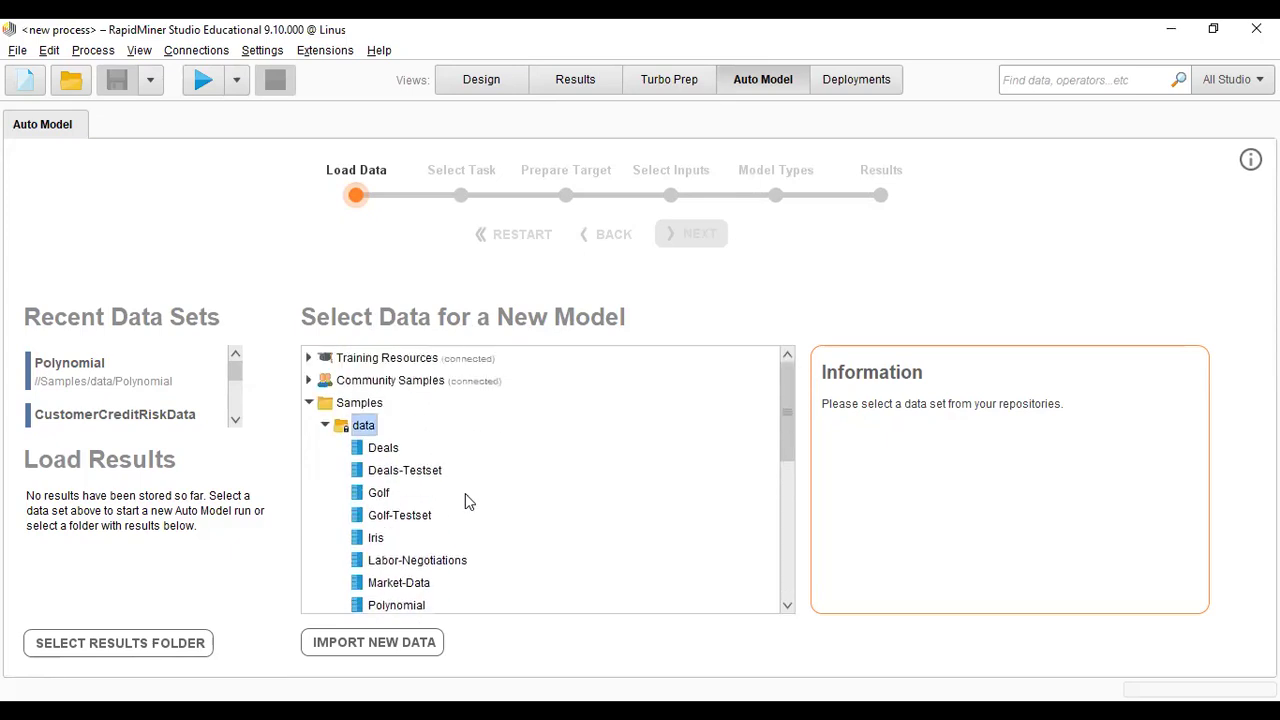
drag(786, 432, 812, 452)
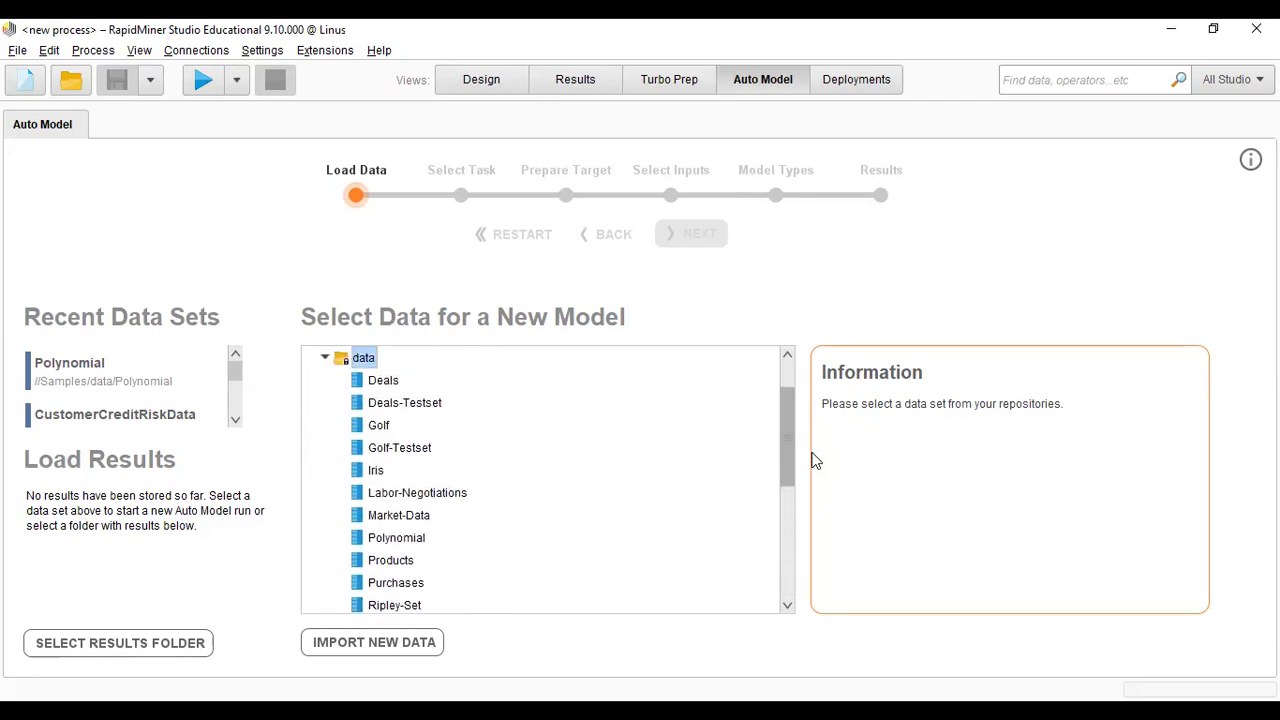
scroll(455, 570, down, 1)
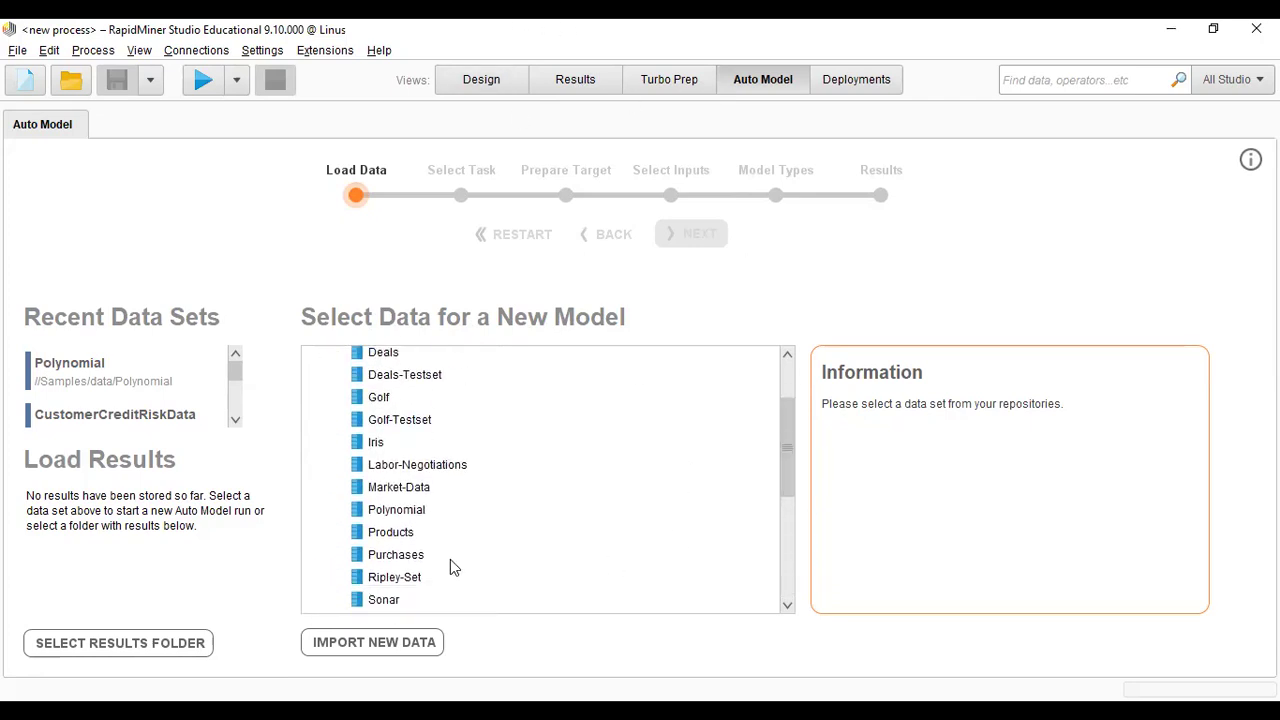
click(414, 516)
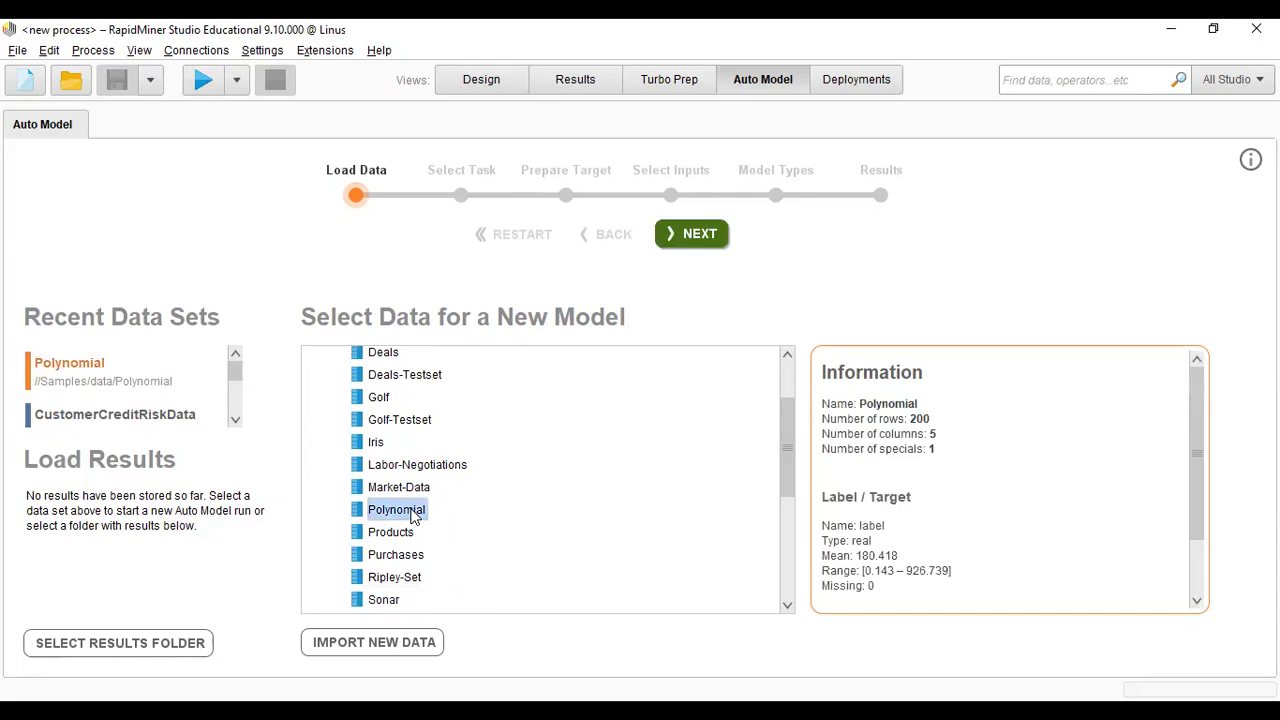
Examine the Polynomial data set's information, including its row and column counts, label details and attributes
drag(786, 467, 799, 530)
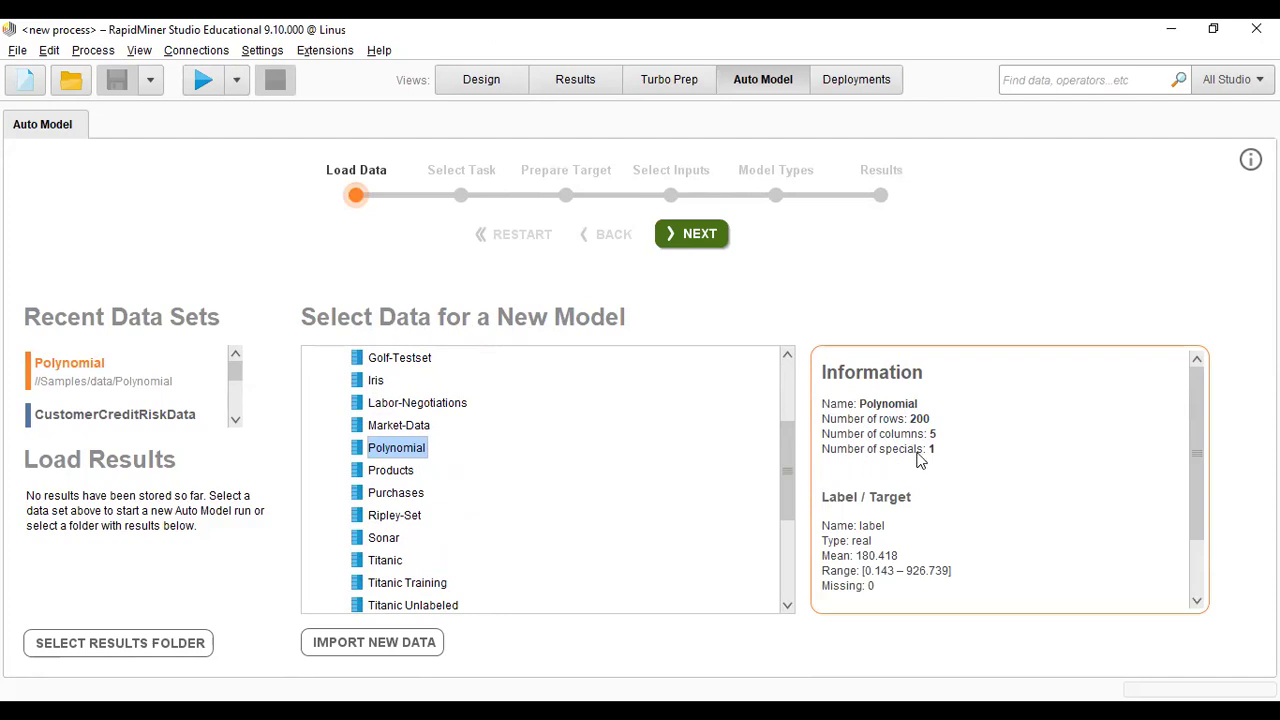
scroll(873, 470, down, 1)
scroll(848, 462, down, 1)
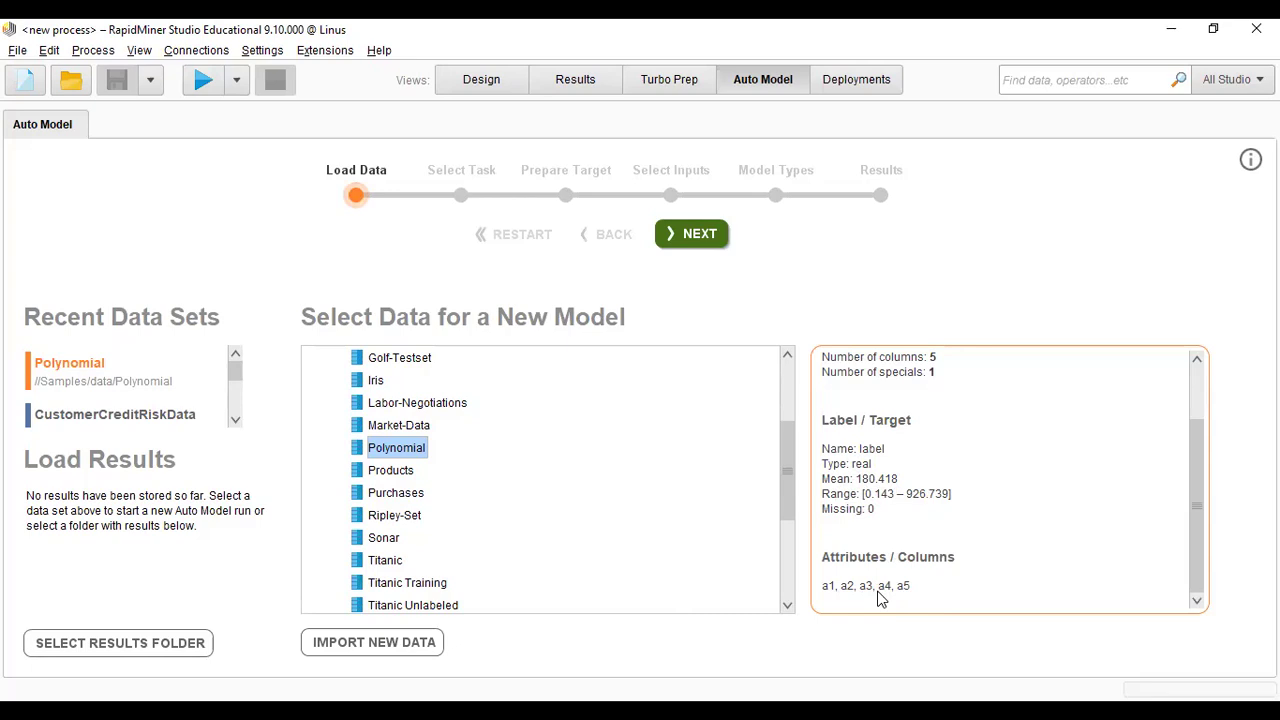
Check the Market-Data set's information, then reselect Polynomial and continue to the task selection stage
click(418, 430)
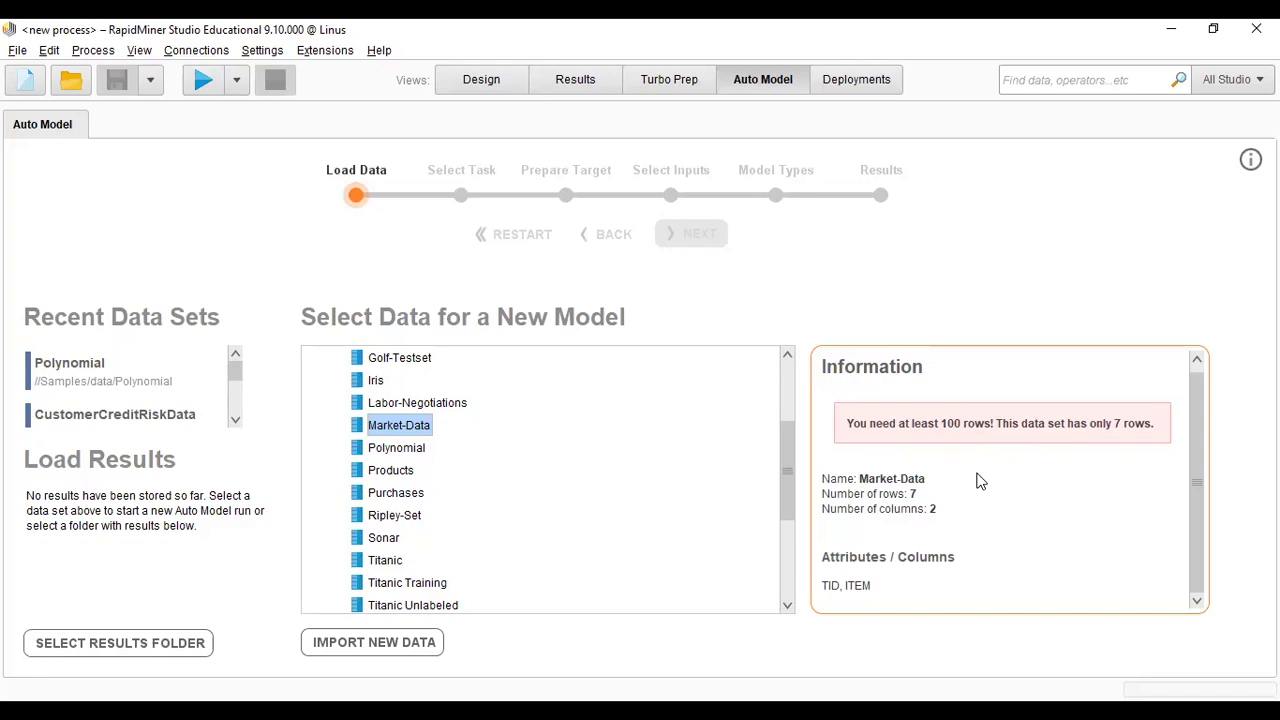
click(408, 449)
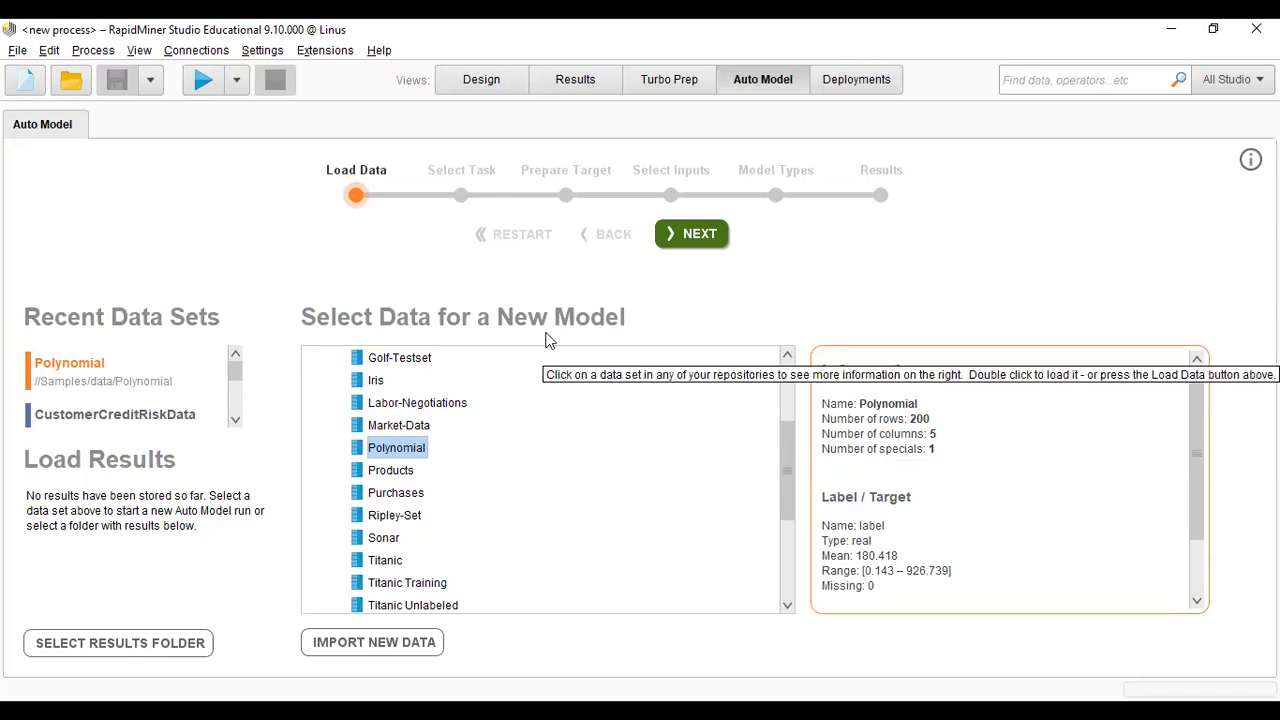
click(694, 237)
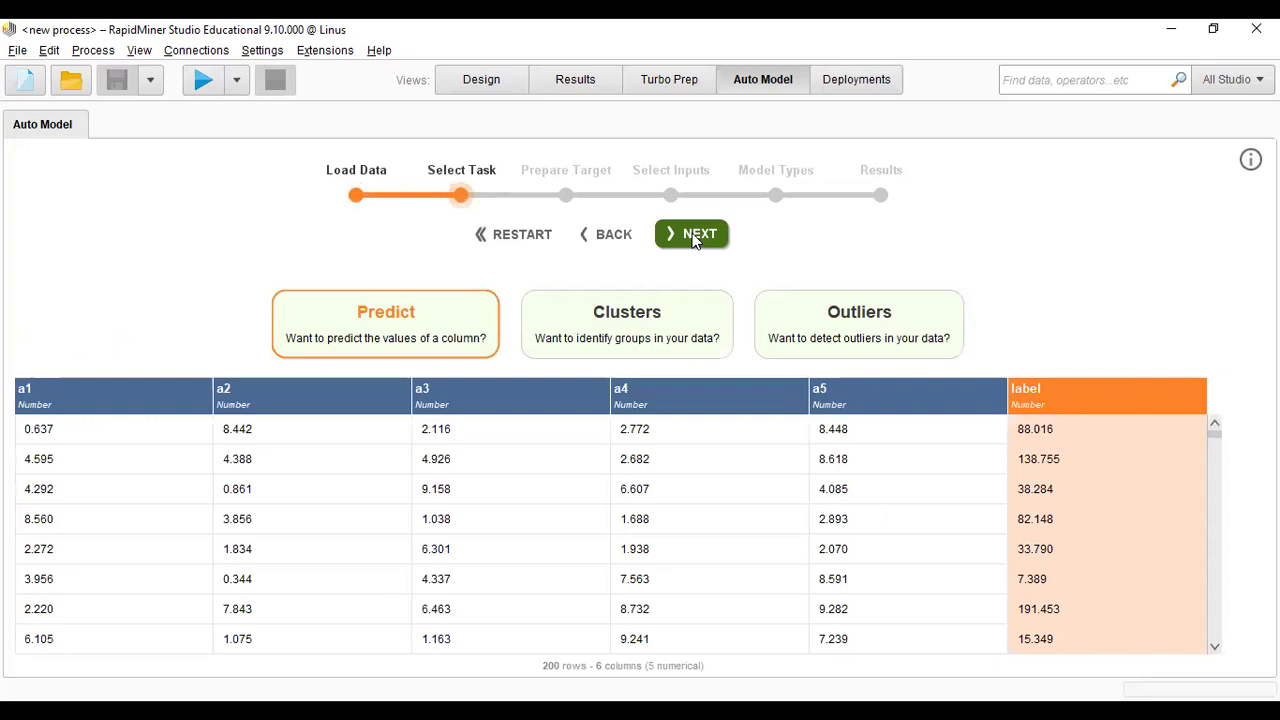
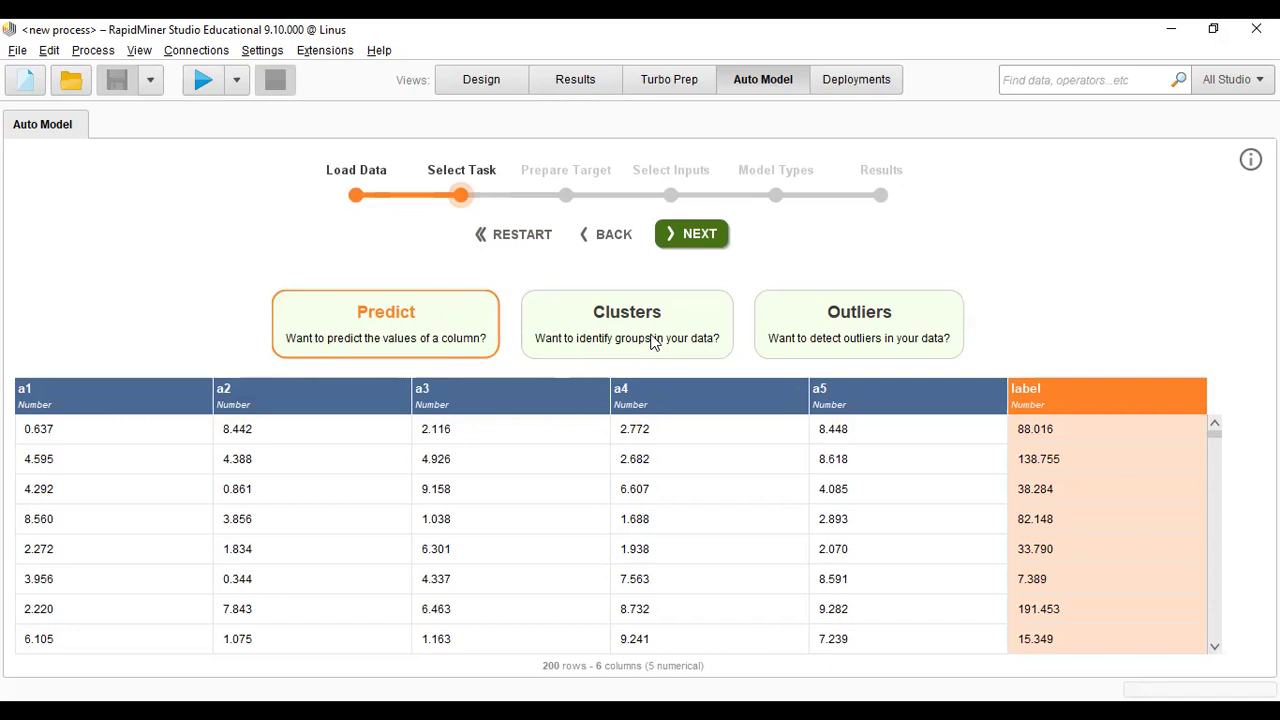
Show the Clusters and Outliers tasks in turn and return to the Predict task
click(648, 332)
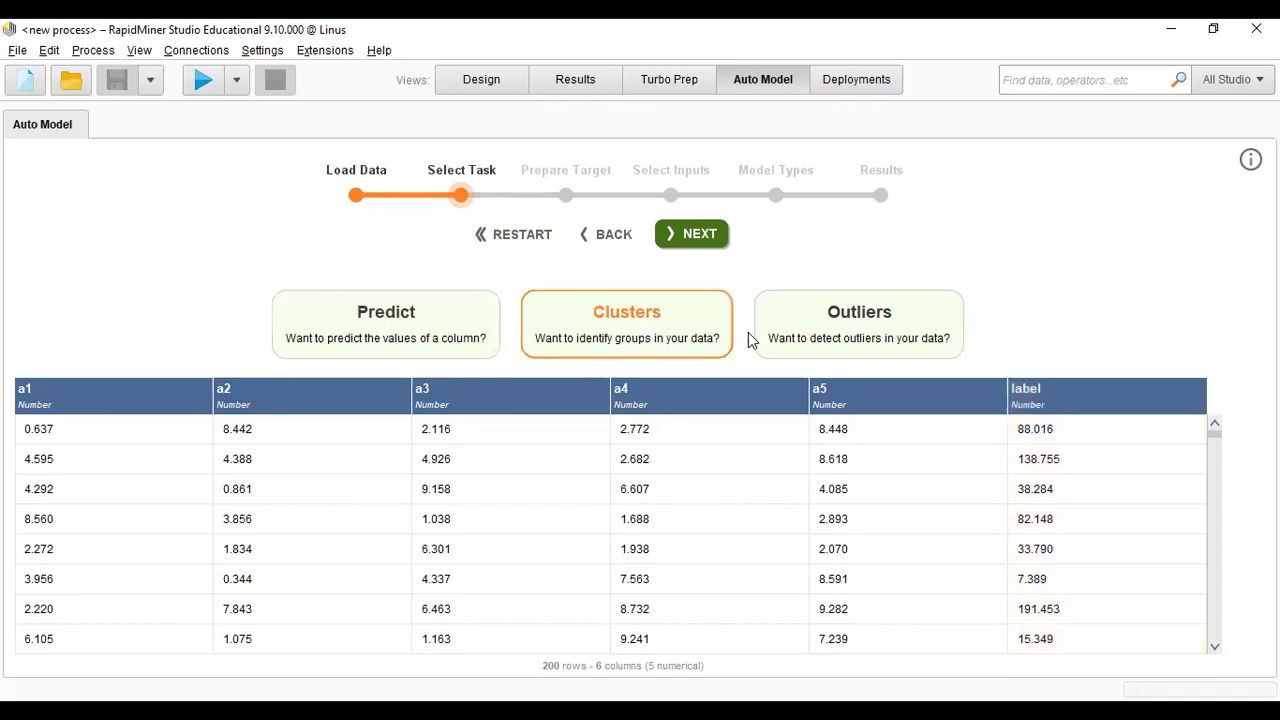
click(868, 318)
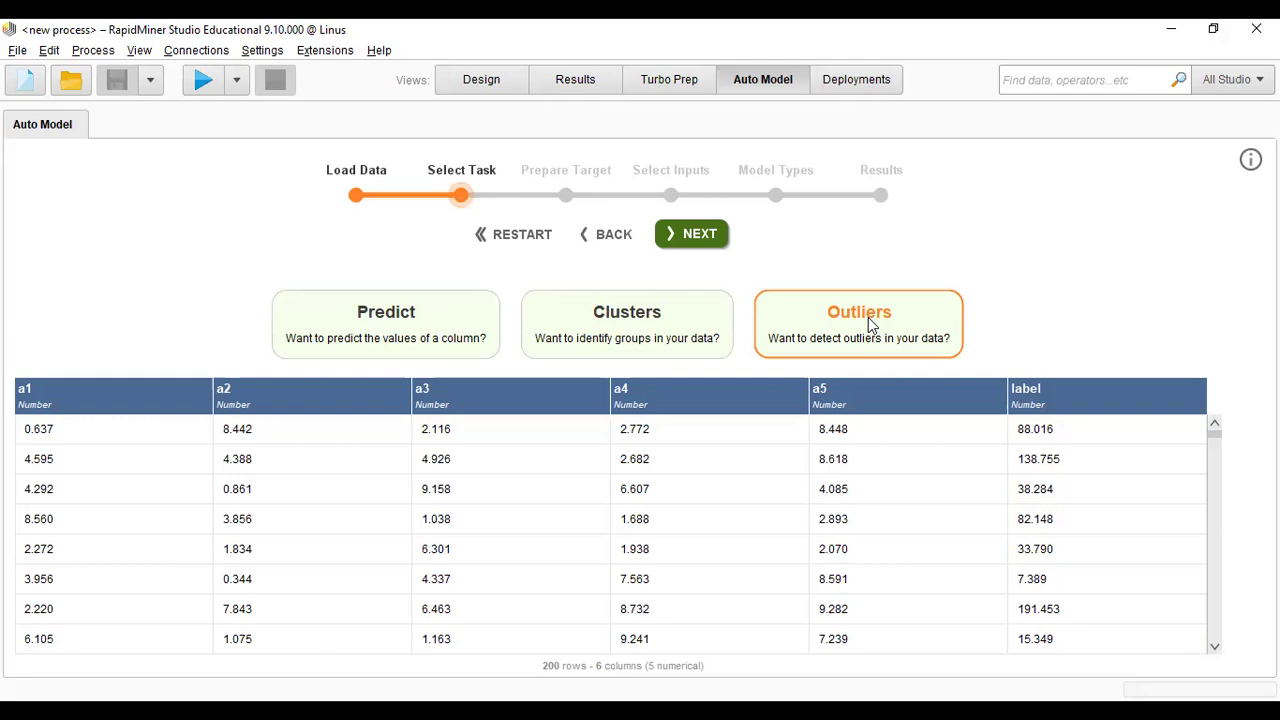
click(416, 331)
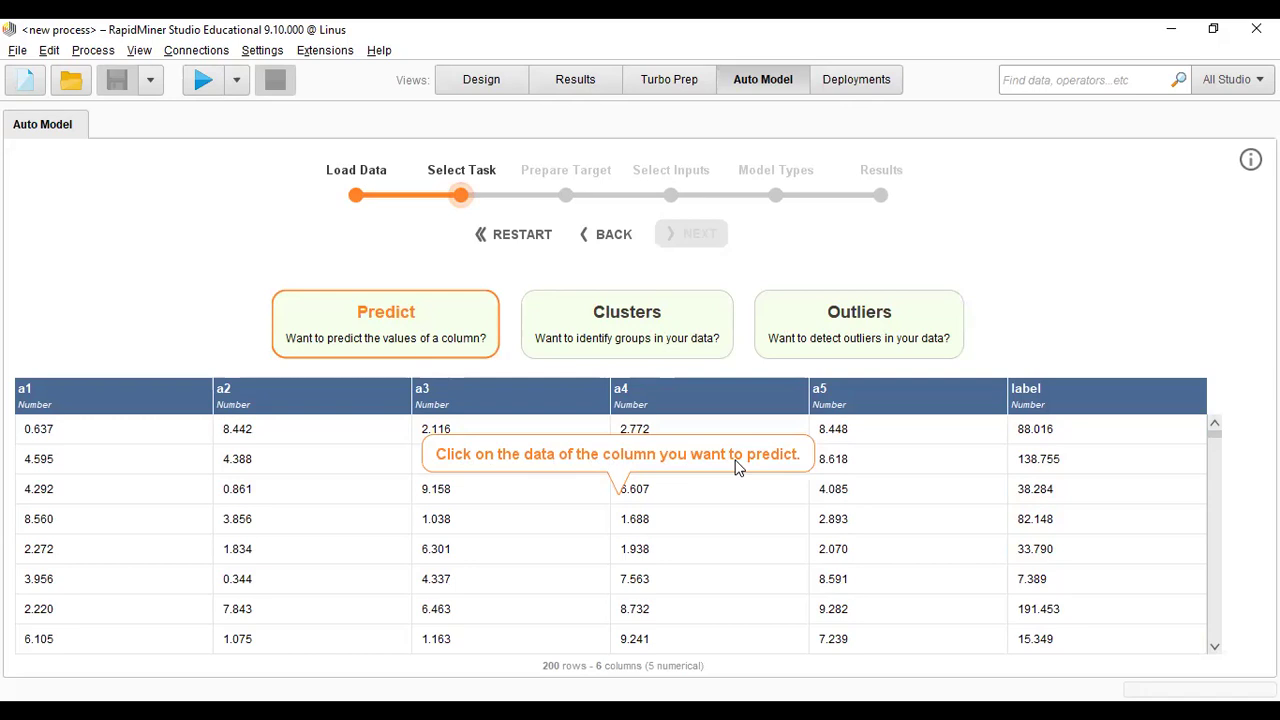
Try columns a3, a4, a5 and a1 in turn as the column to predict
click(529, 398)
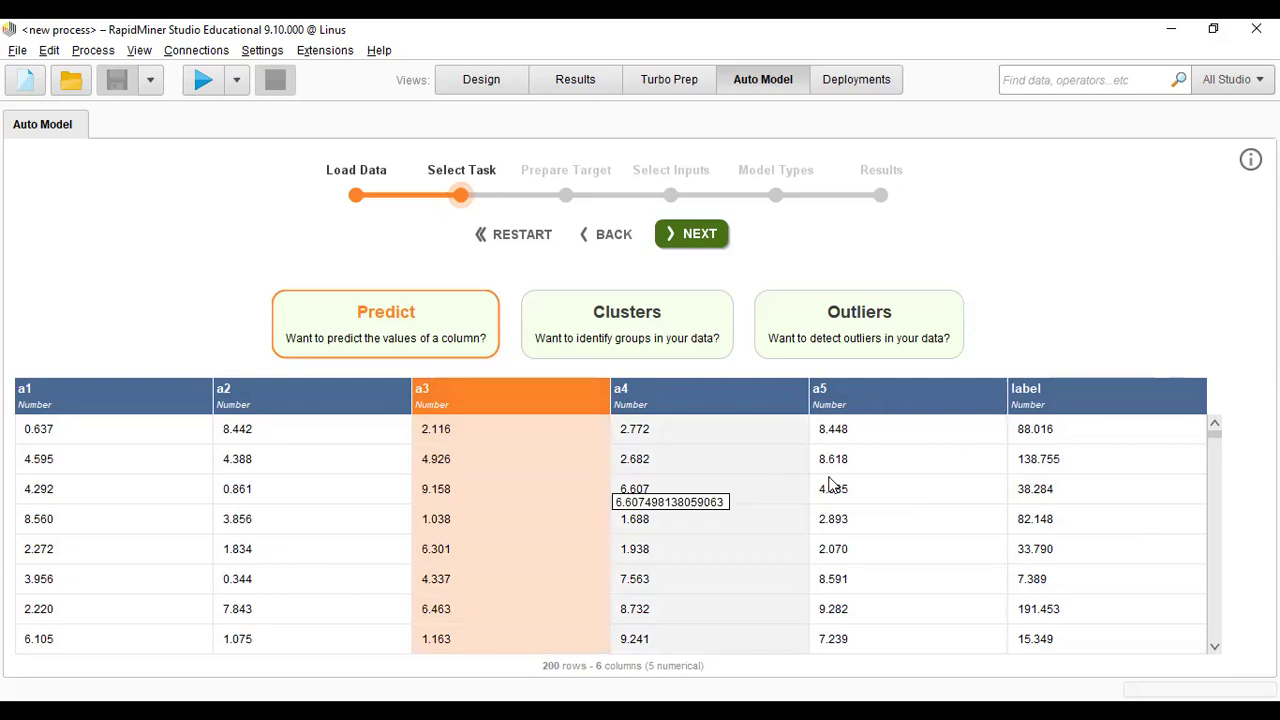
click(635, 395)
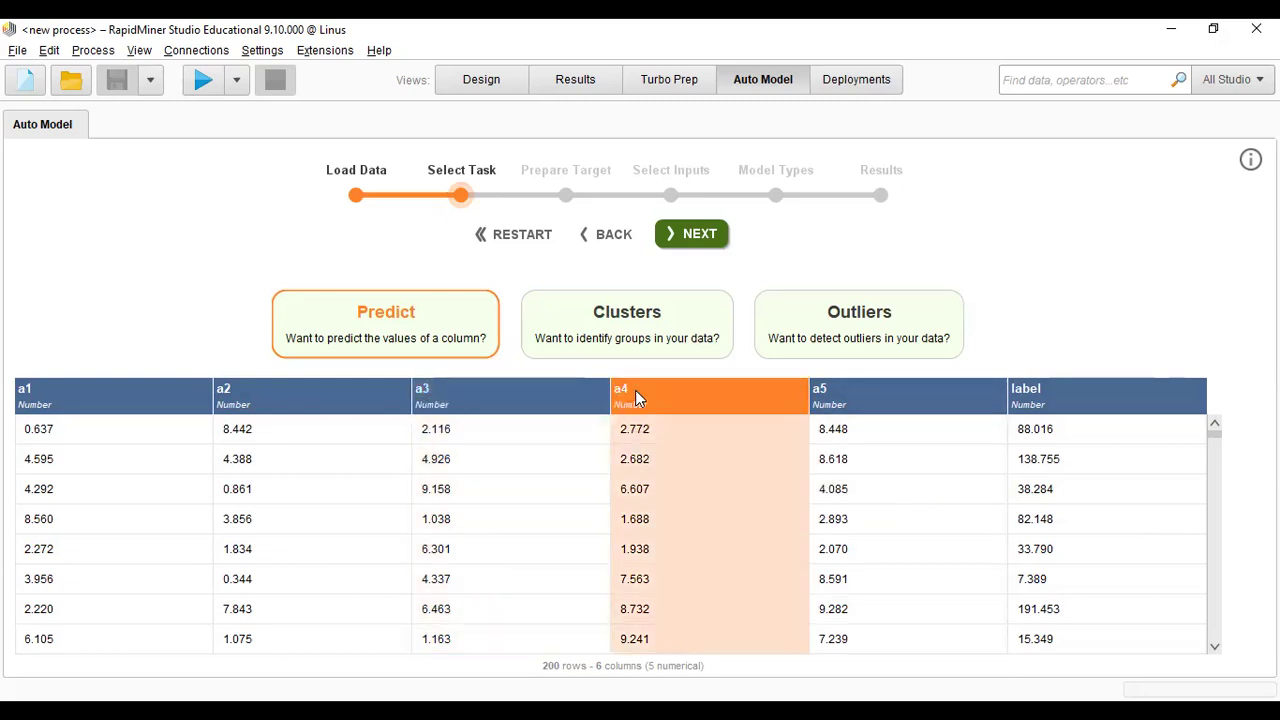
click(902, 402)
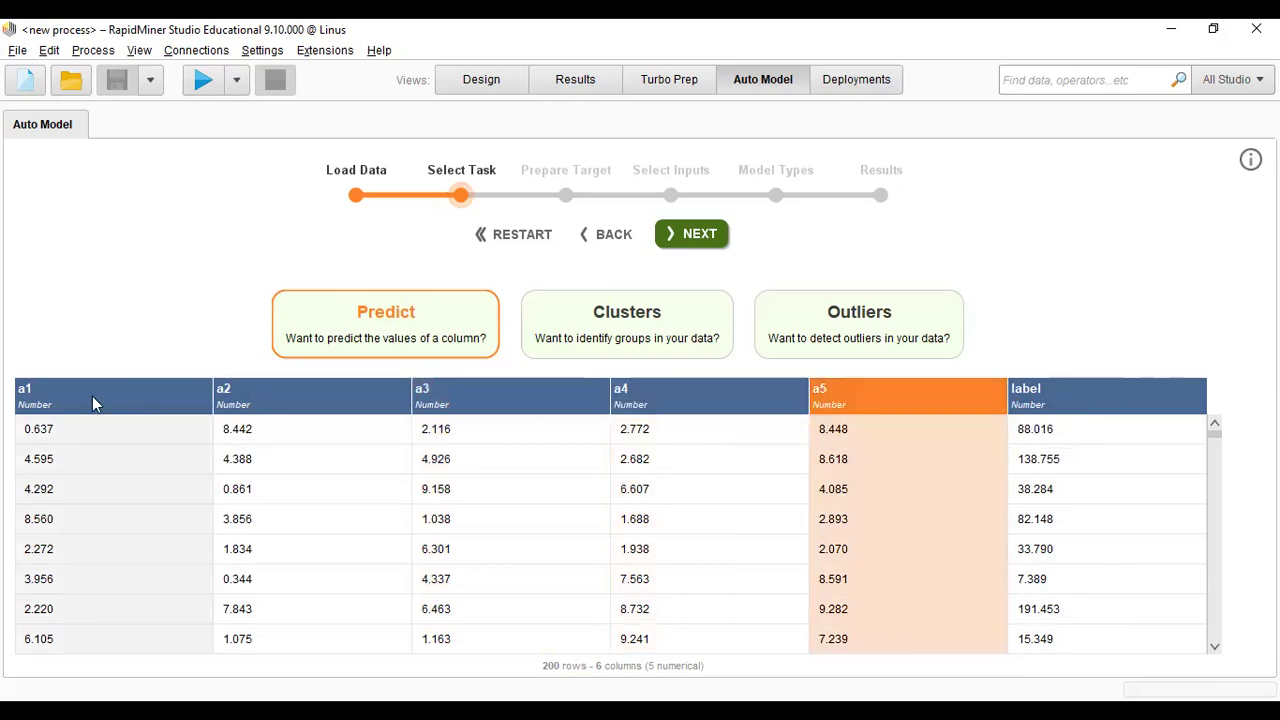
click(92, 403)
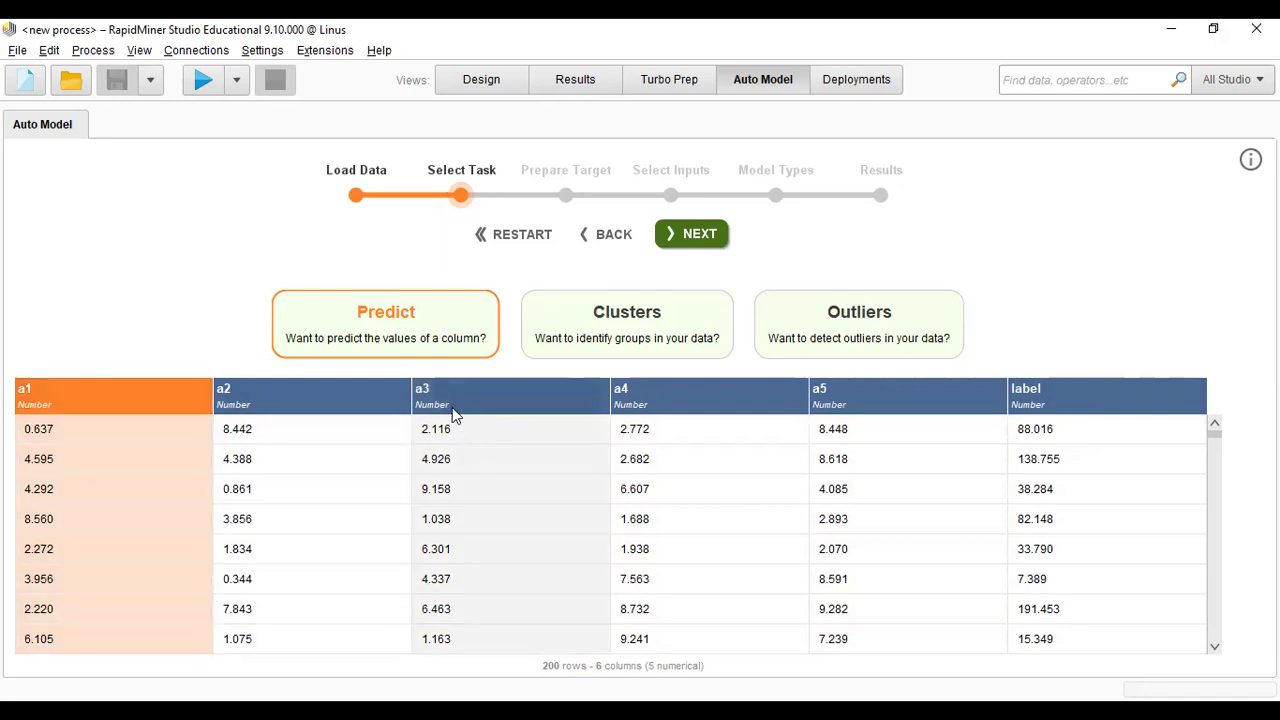
Choose column a3 as the prediction target, look over the data rows and continue to target preparation
click(466, 398)
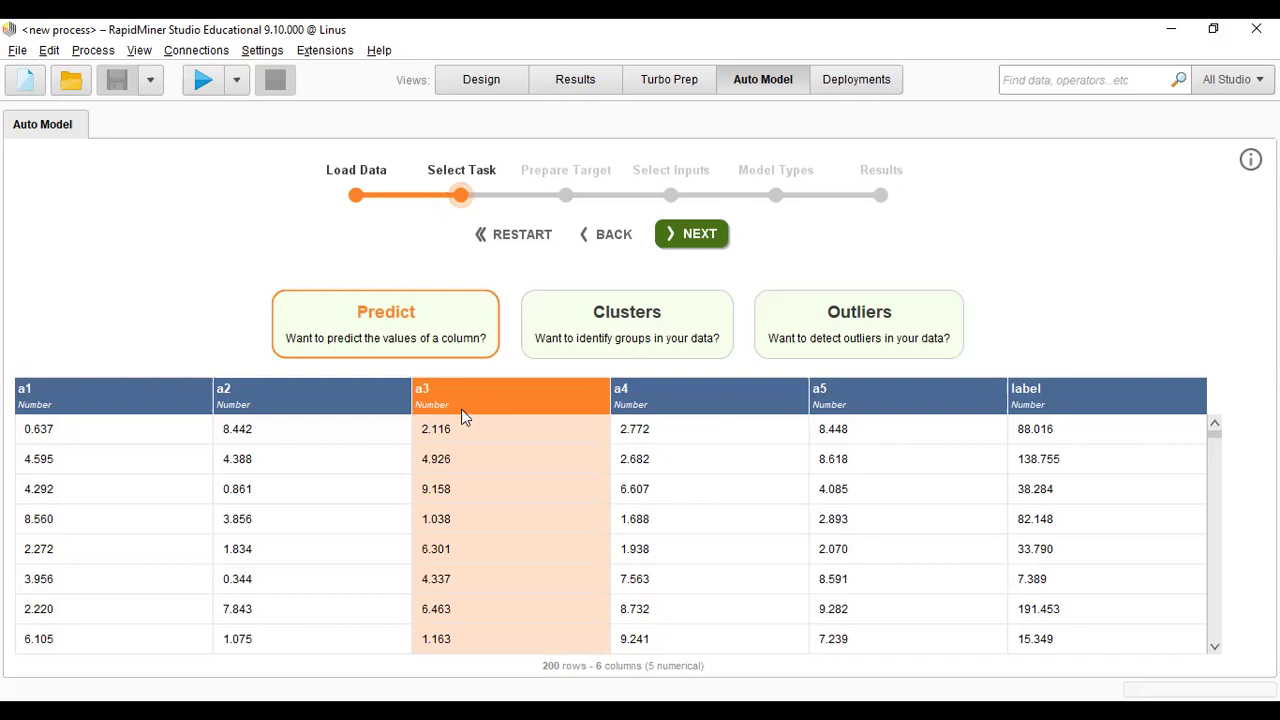
scroll(550, 425, down, 2)
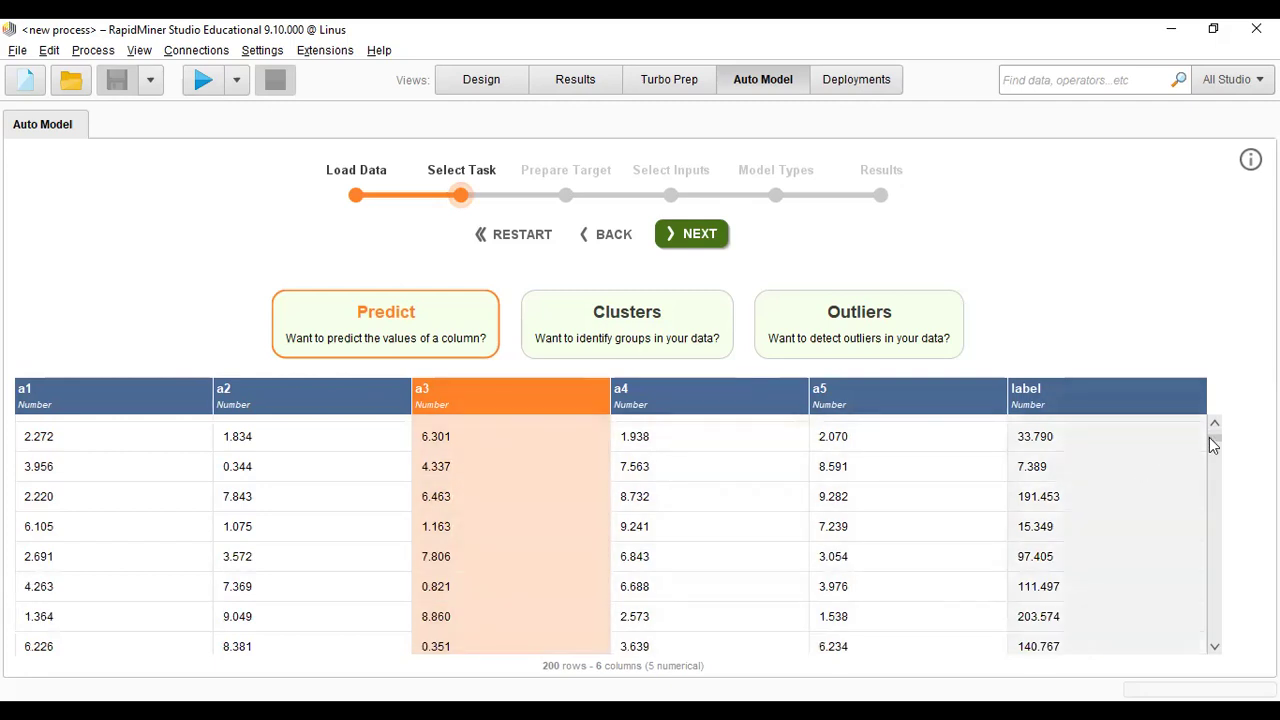
mouse_move(1212, 443)
mouse_down()
mouse_move(1206, 627)
mouse_move(1192, 611)
mouse_move(1203, 423)
mouse_move(1218, 556)
mouse_move(1211, 421)
mouse_up()
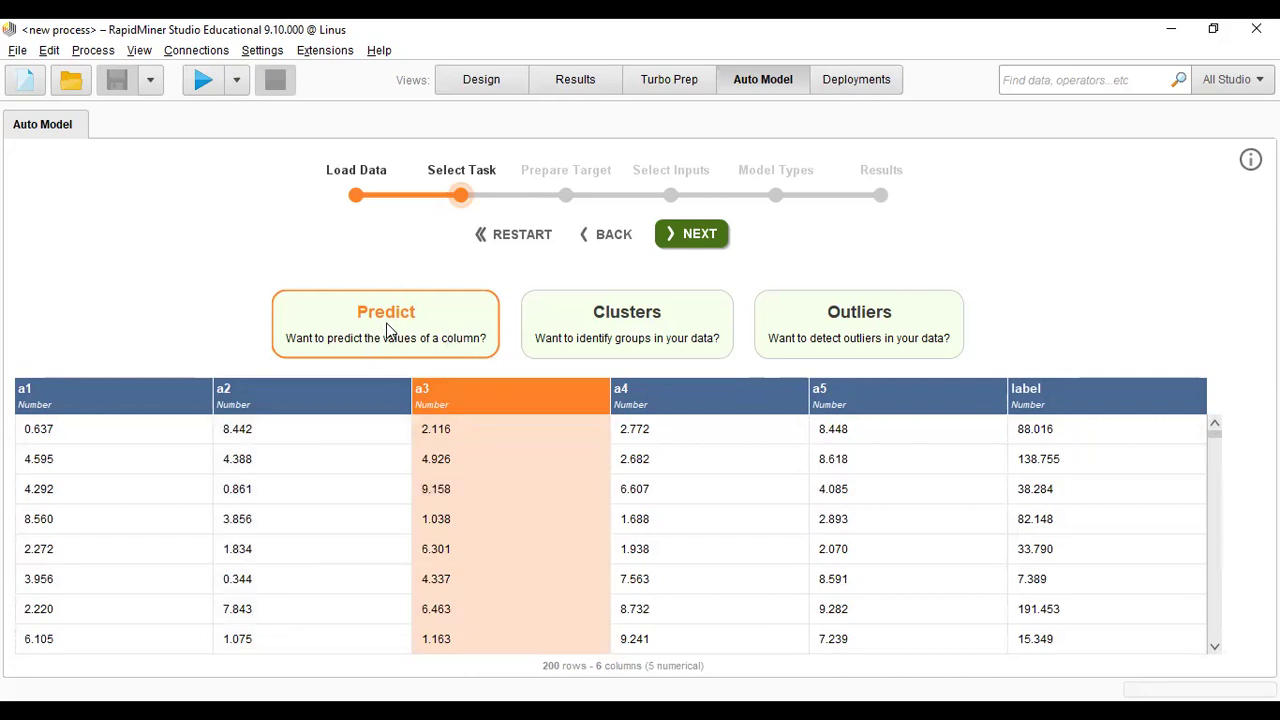
click(697, 240)
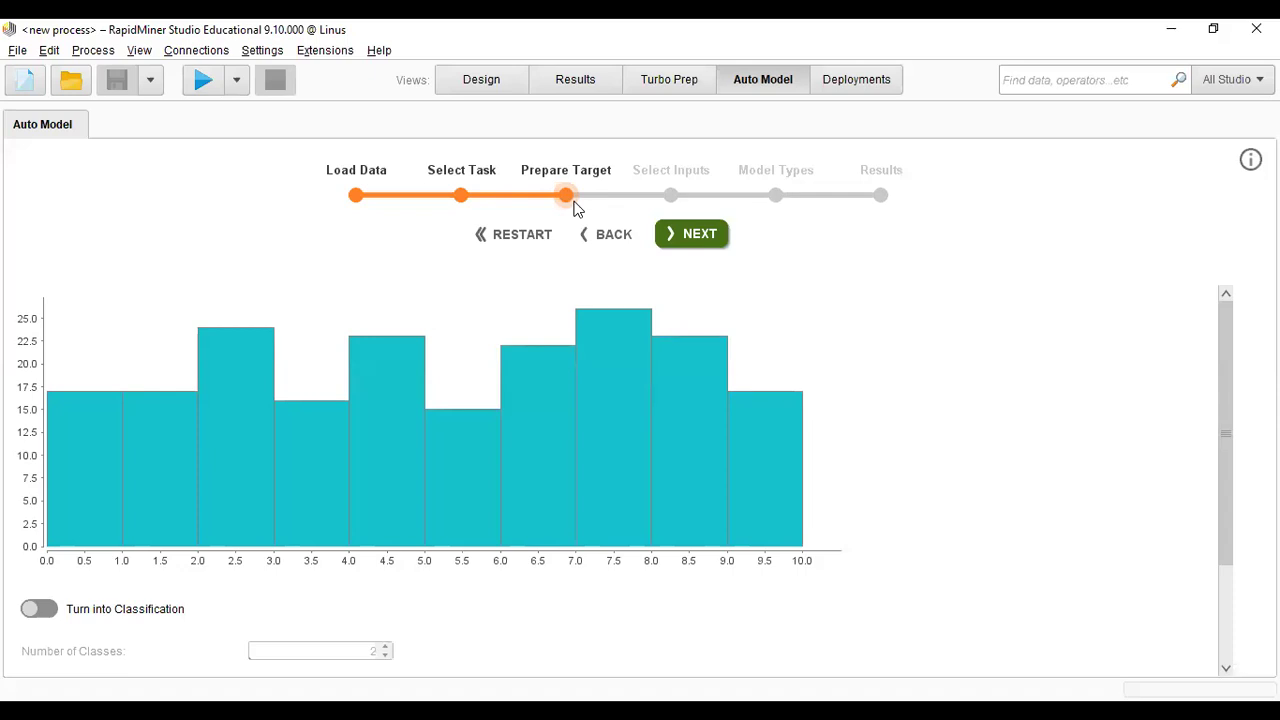
Turn the a3 prediction into a classification and set the number of classes to 15
click(50, 615)
scroll(300, 600, down, 3)
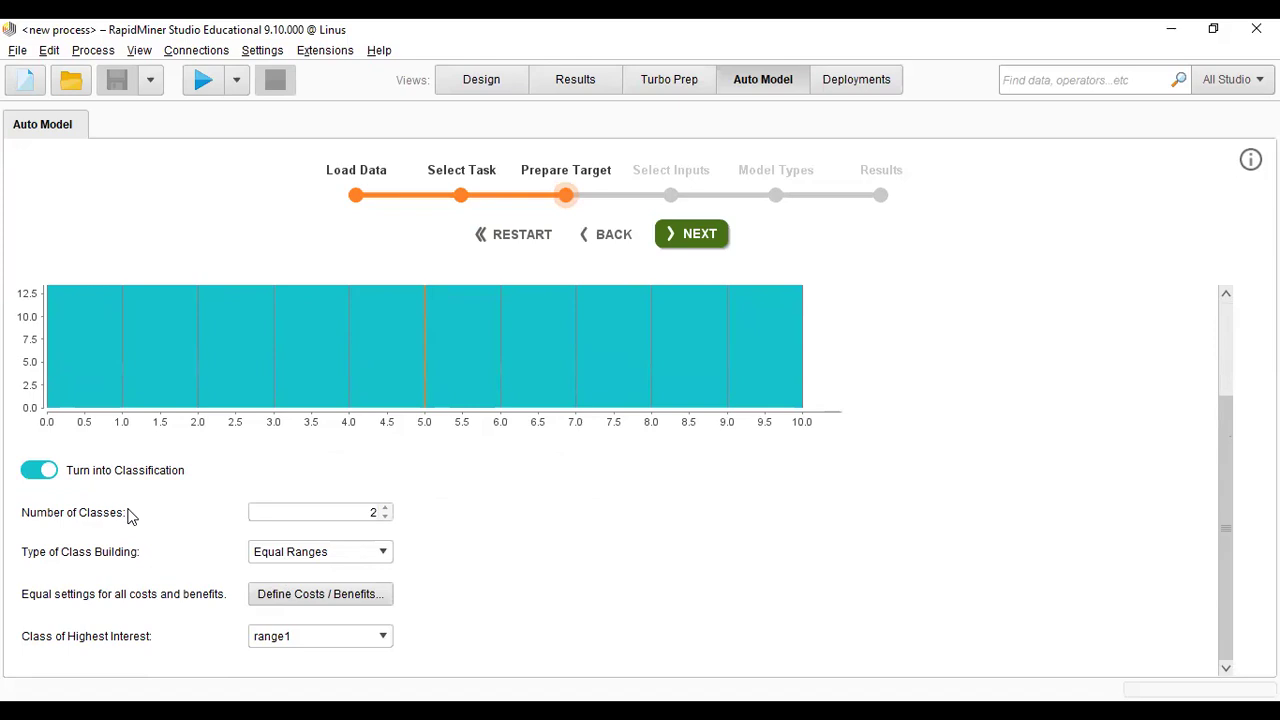
click(384, 509)
click(384, 509)
click(384, 509)
click(384, 509)
click(384, 510)
click(384, 510)
click(384, 510)
click(384, 510)
click(384, 510)
click(384, 510)
click(384, 510)
click(384, 510)
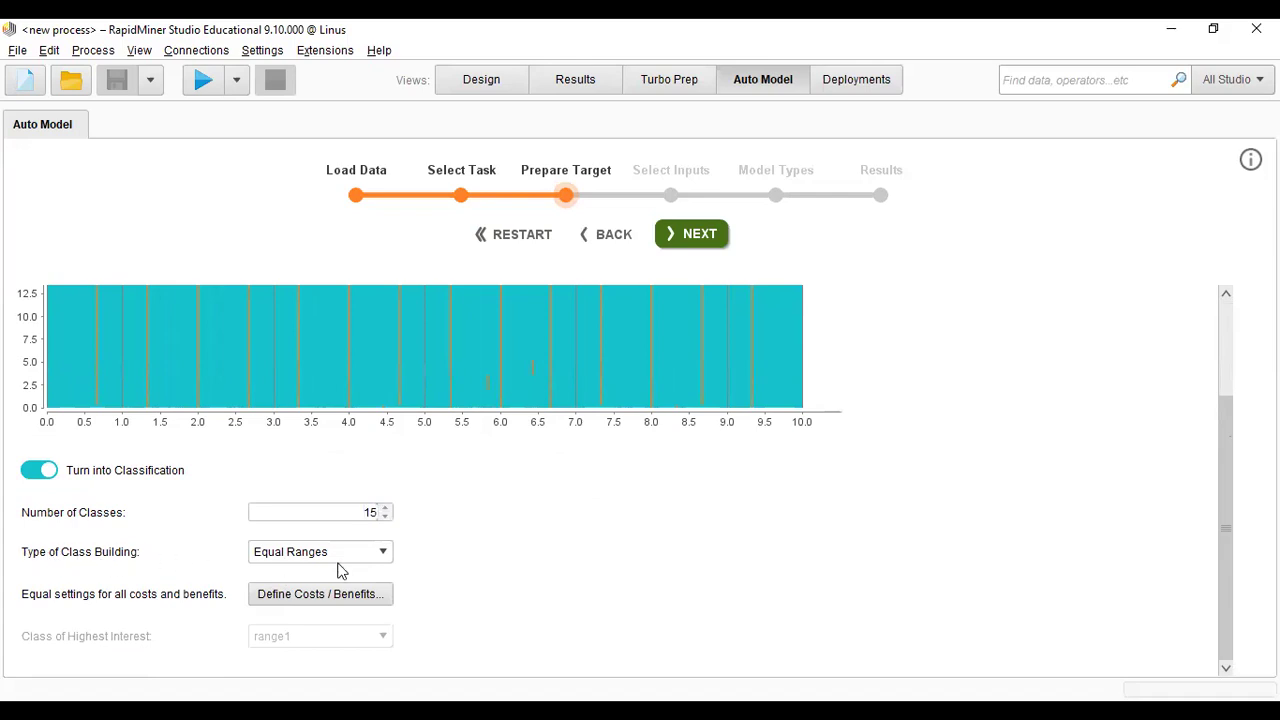
Switch the type of class building to Equal Sizes and back to Equal Ranges
click(382, 553)
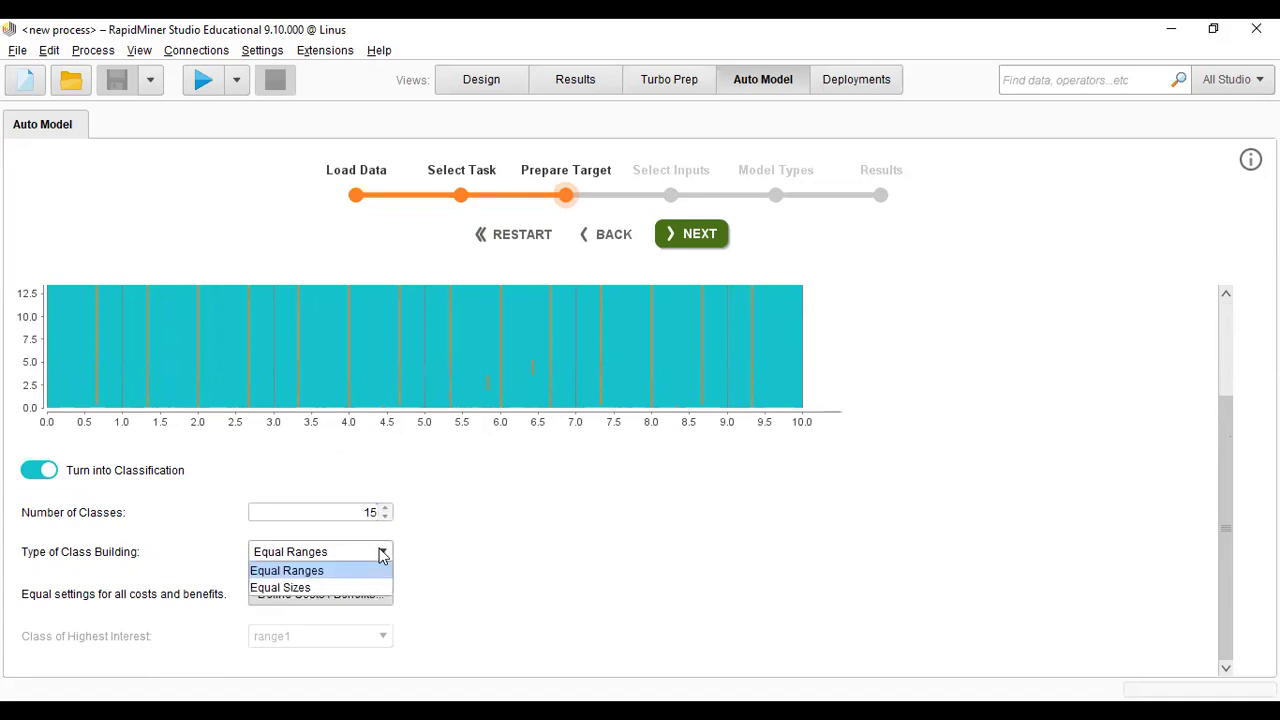
click(305, 588)
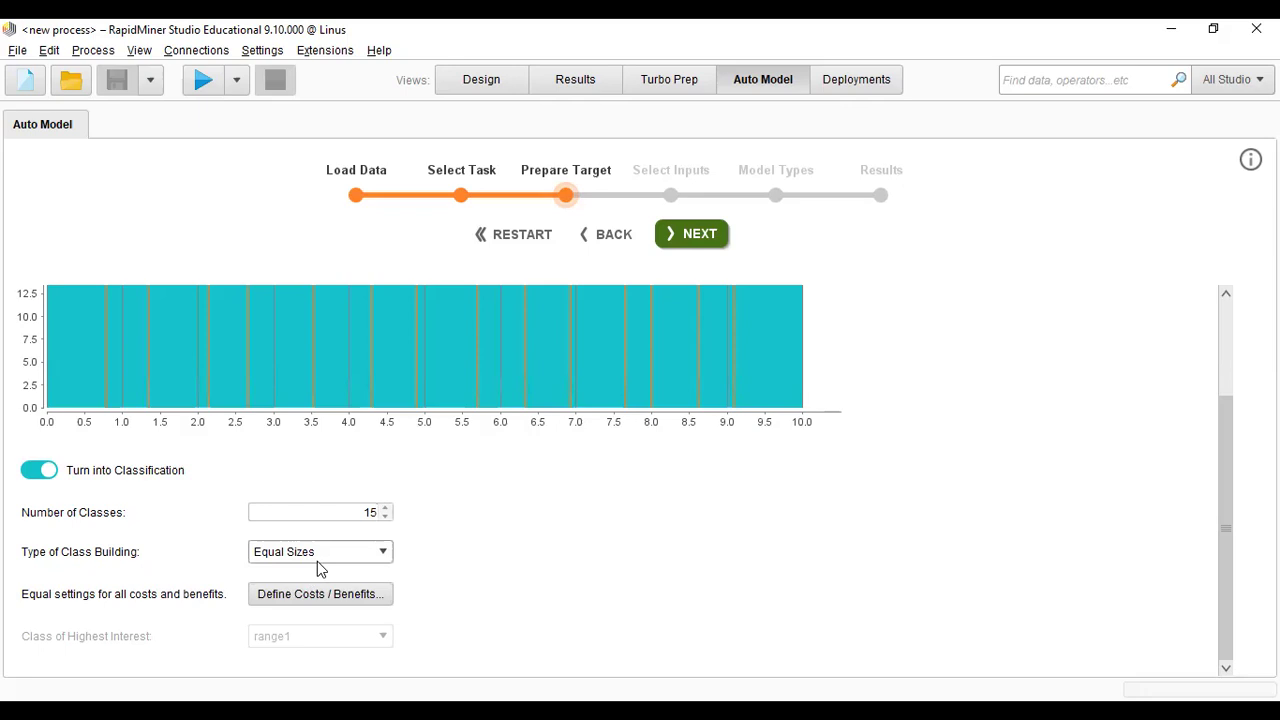
click(388, 550)
click(323, 571)
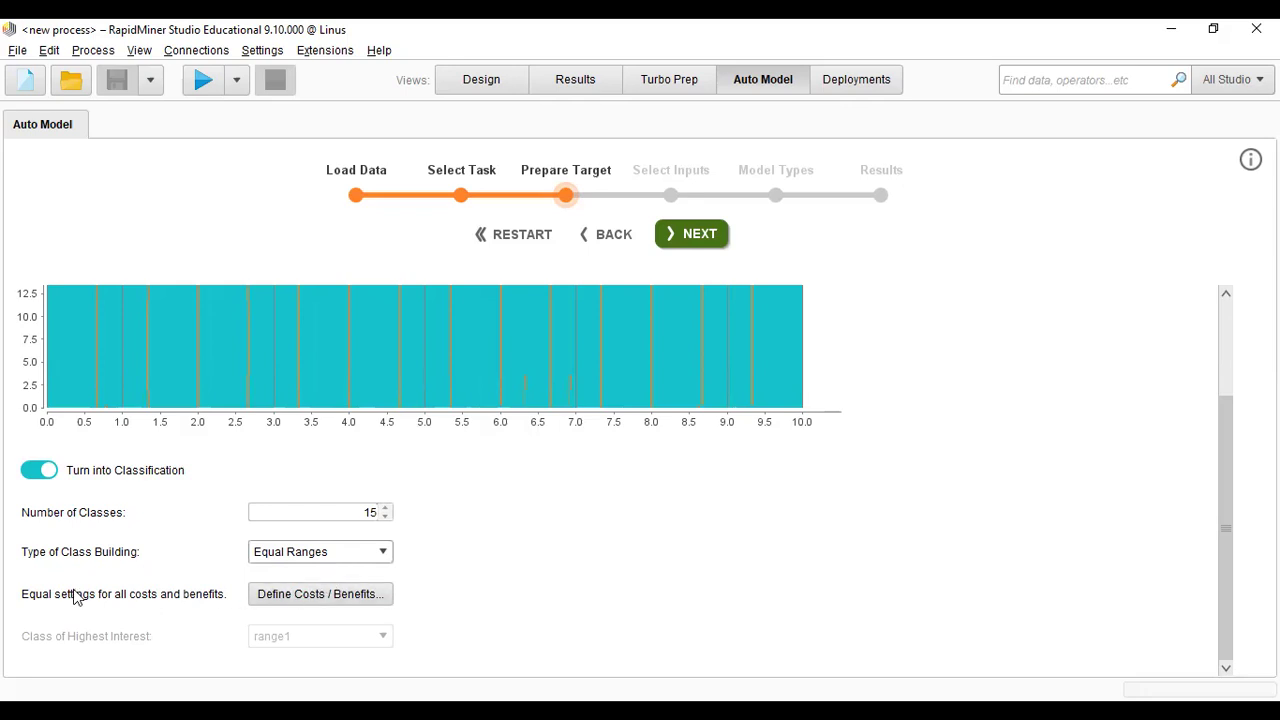
Examine the cost matrix for wrong predictions across the classes and close it without editing any costs
click(352, 602)
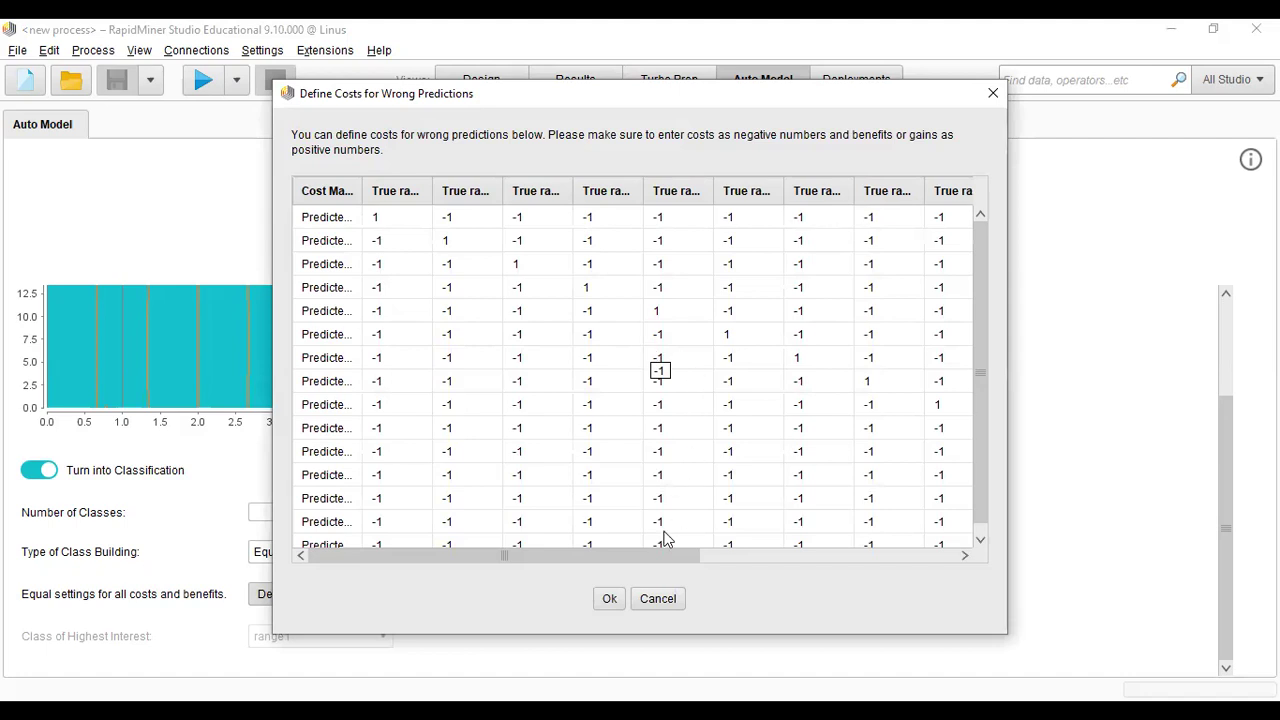
mouse_move(643, 559)
mouse_down()
mouse_move(972, 555)
mouse_move(729, 559)
mouse_move(629, 543)
mouse_up()
scroll(563, 480, down, 1)
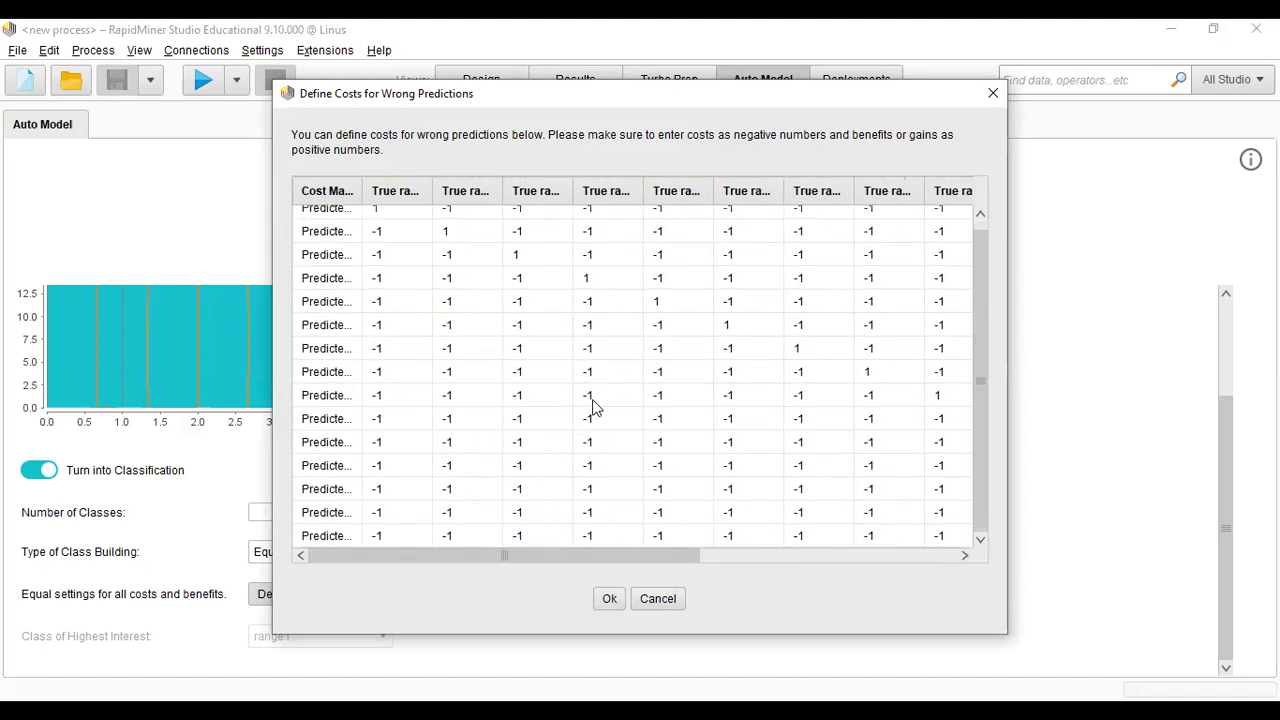
scroll(700, 420, up, 1)
scroll(760, 395, down, 1)
click(686, 374)
drag(623, 380, 377, 446)
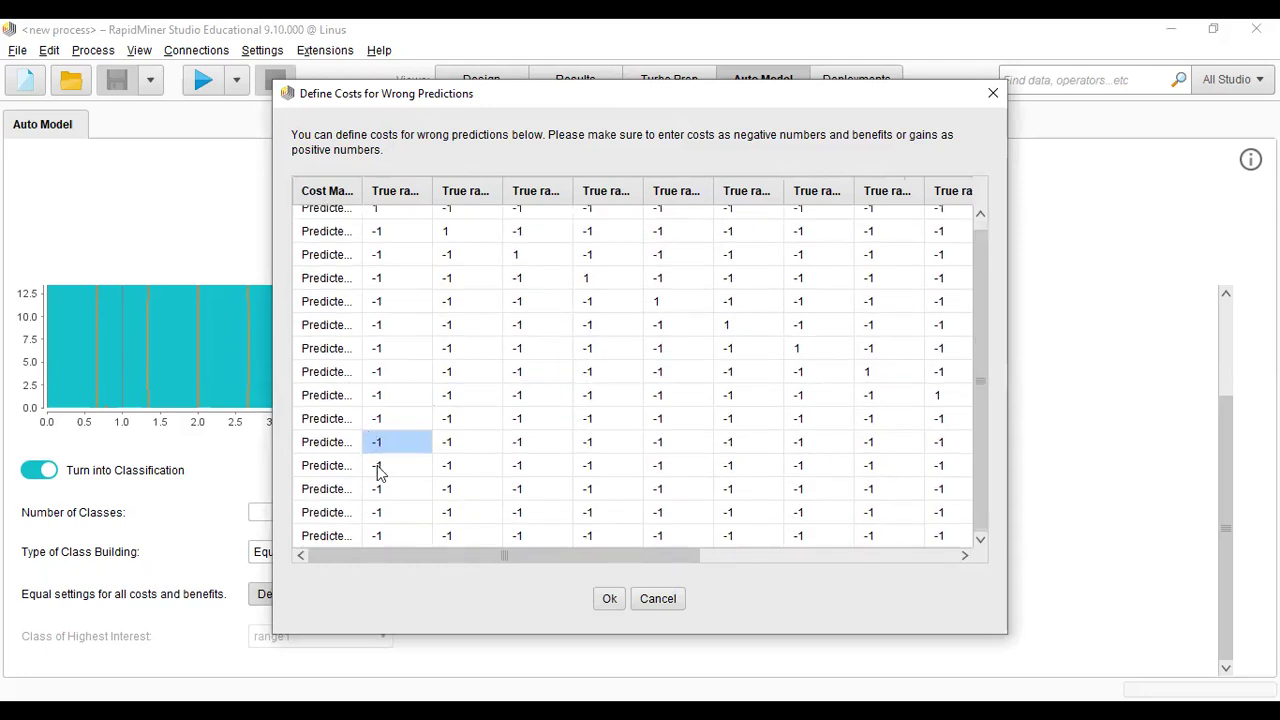
double_click(380, 466)
click(431, 493)
double_click(586, 494)
click(733, 512)
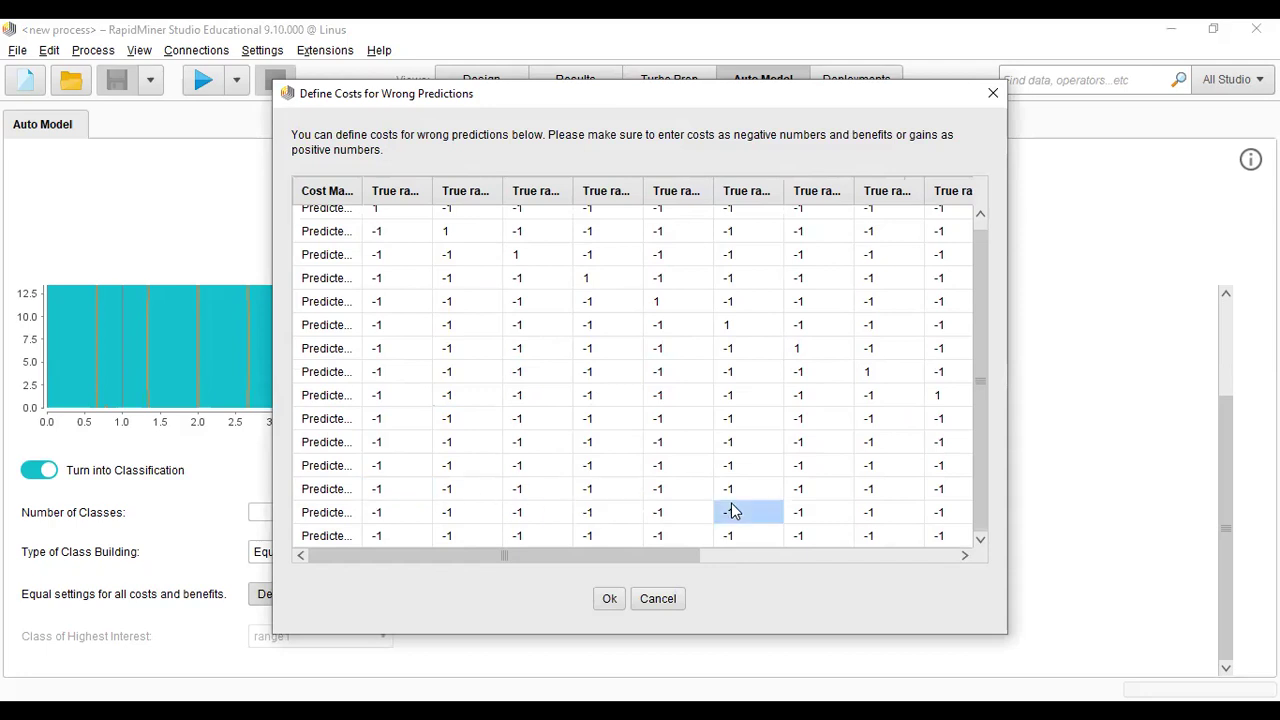
click(849, 492)
double_click(878, 492)
click(866, 520)
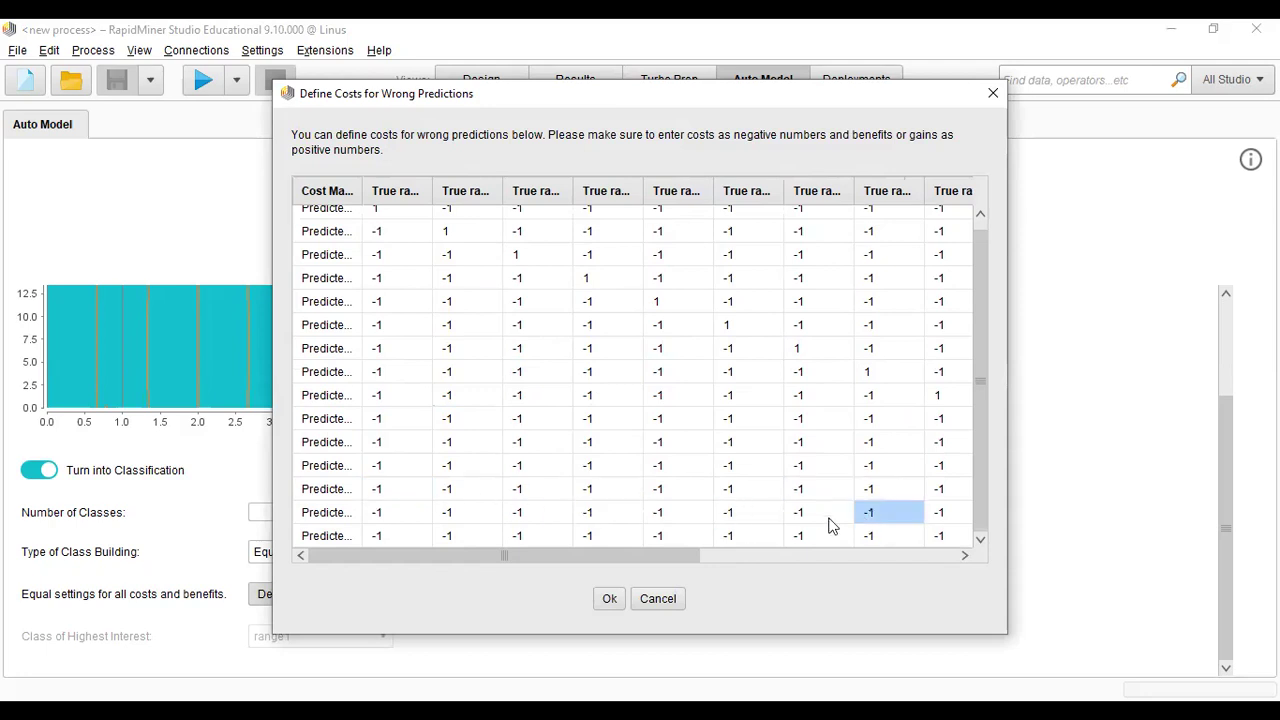
scroll(952, 490, up, 1)
click(991, 94)
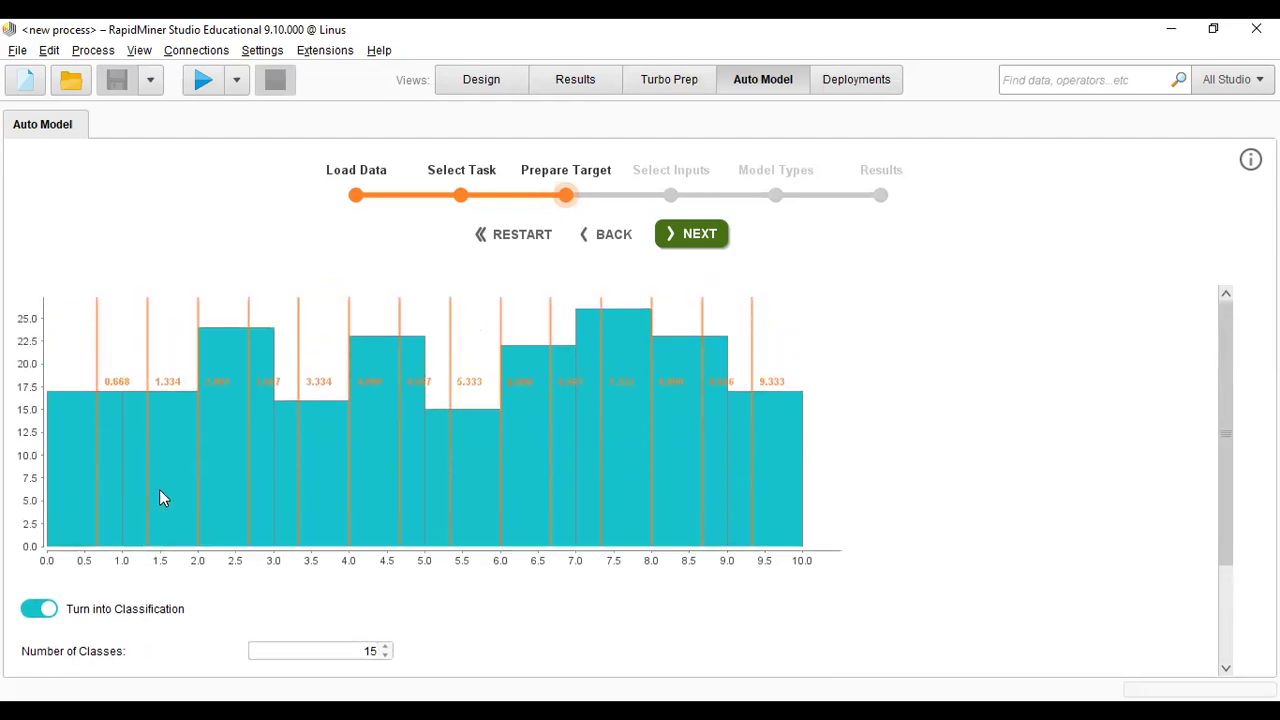
Return to the task selection, try Clusters, re-choose Predict on column a3 and turn the prediction into a classification again
click(612, 236)
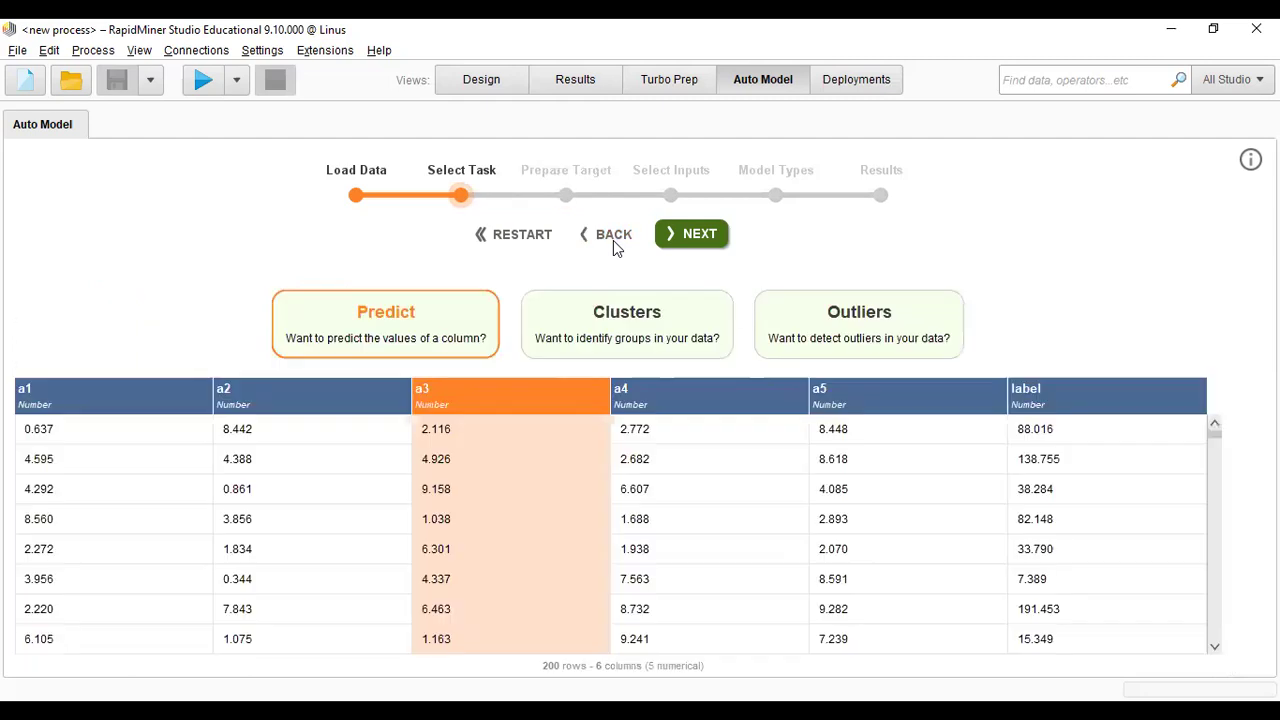
click(594, 328)
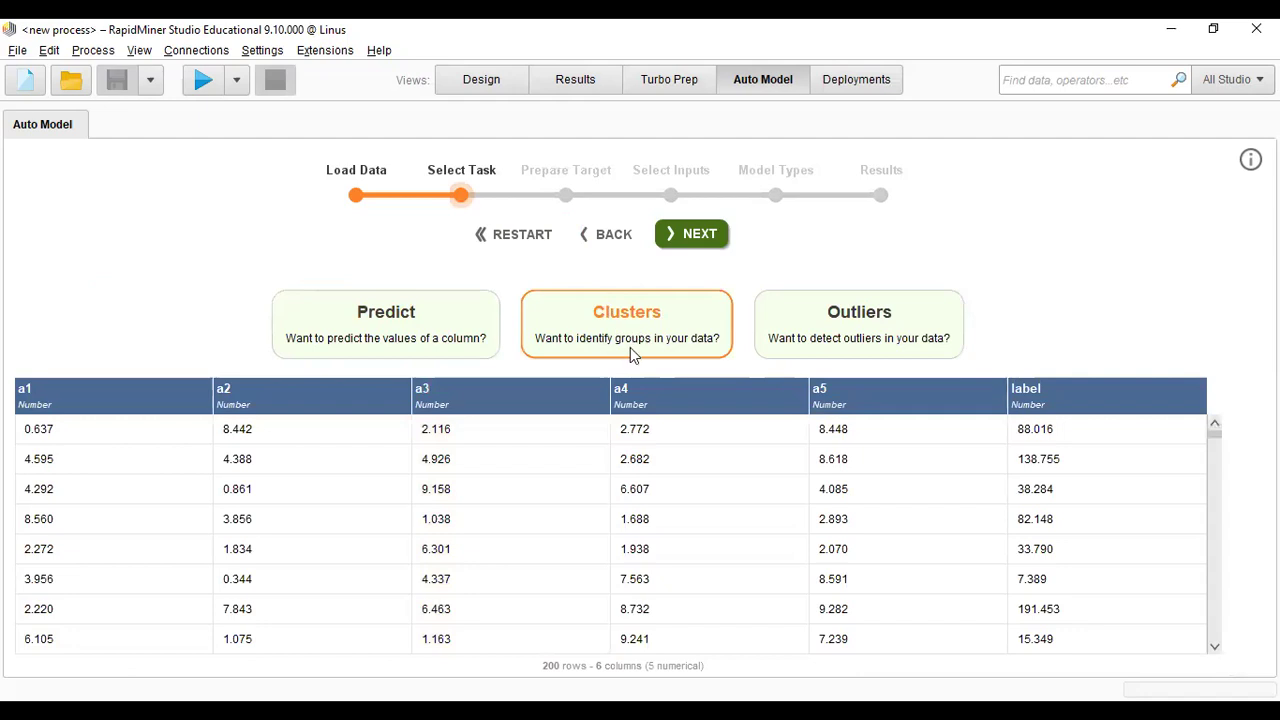
click(403, 324)
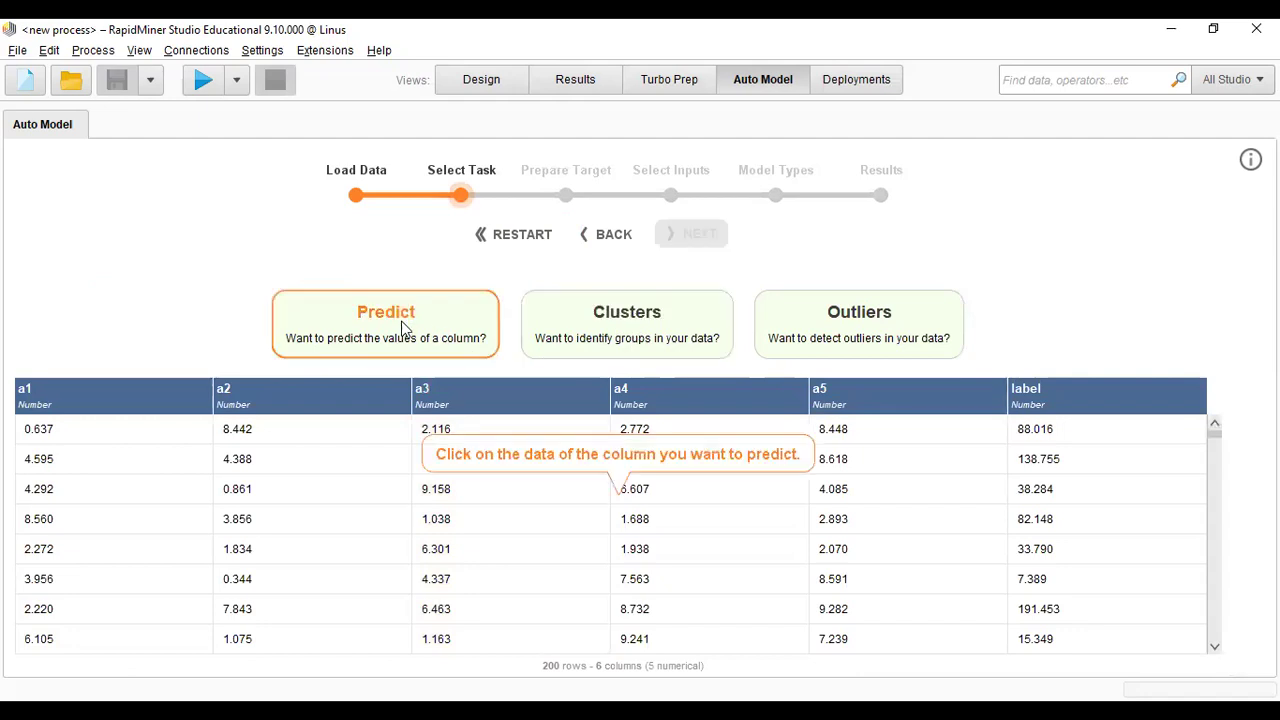
click(519, 395)
click(701, 236)
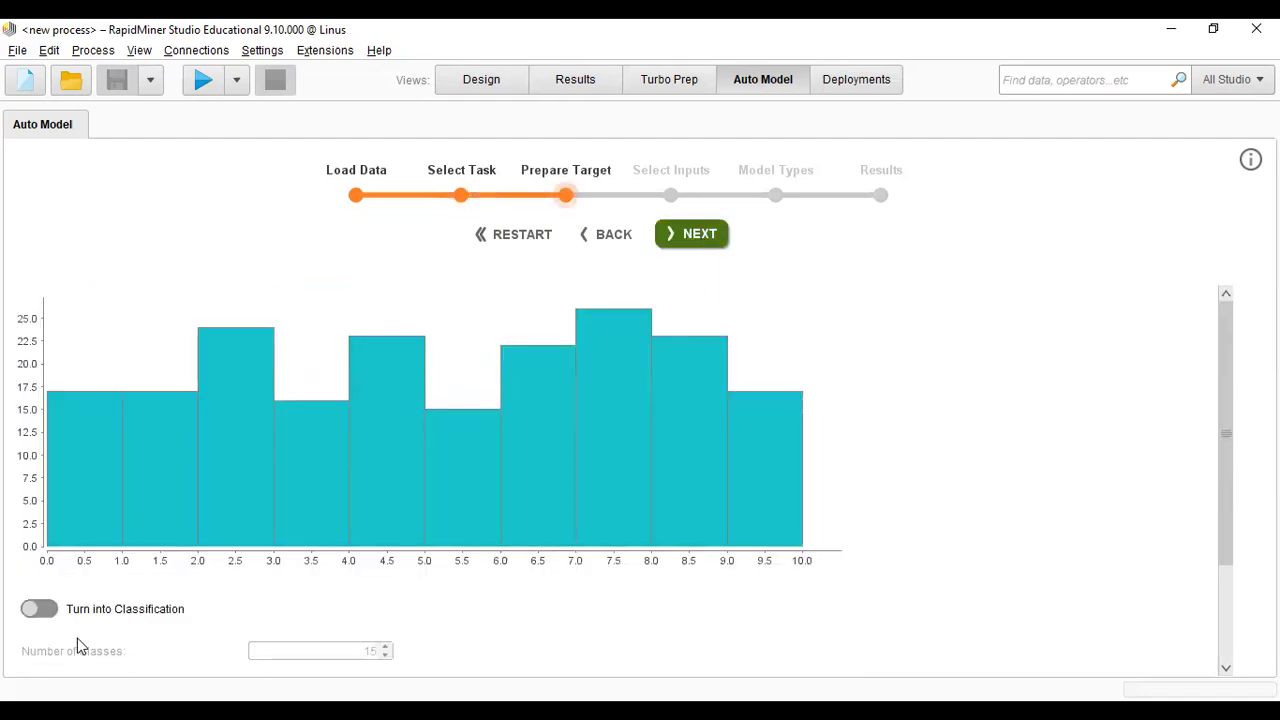
click(101, 609)
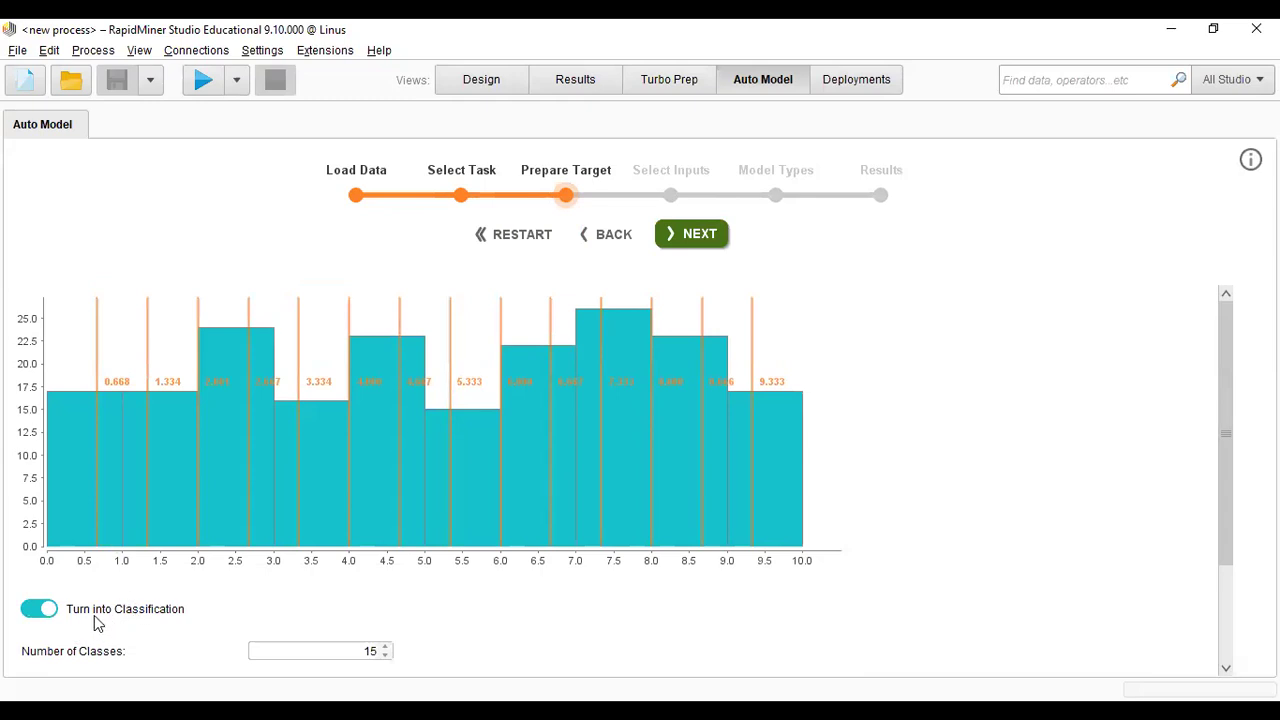
Continue to the input selection and look through the candidate input columns
click(686, 236)
scroll(572, 457, down, 1)
scroll(572, 458, up, 1)
scroll(572, 460, down, 1)
scroll(434, 474, up, 1)
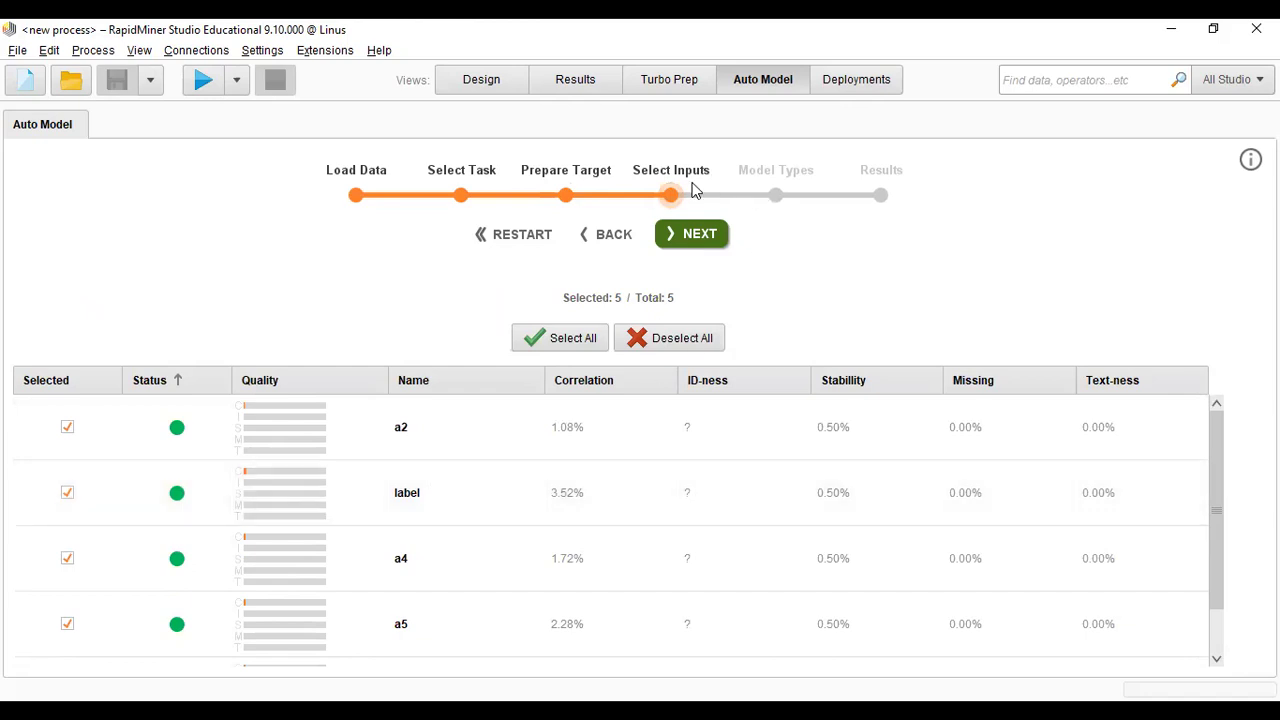
scroll(409, 477, down, 1)
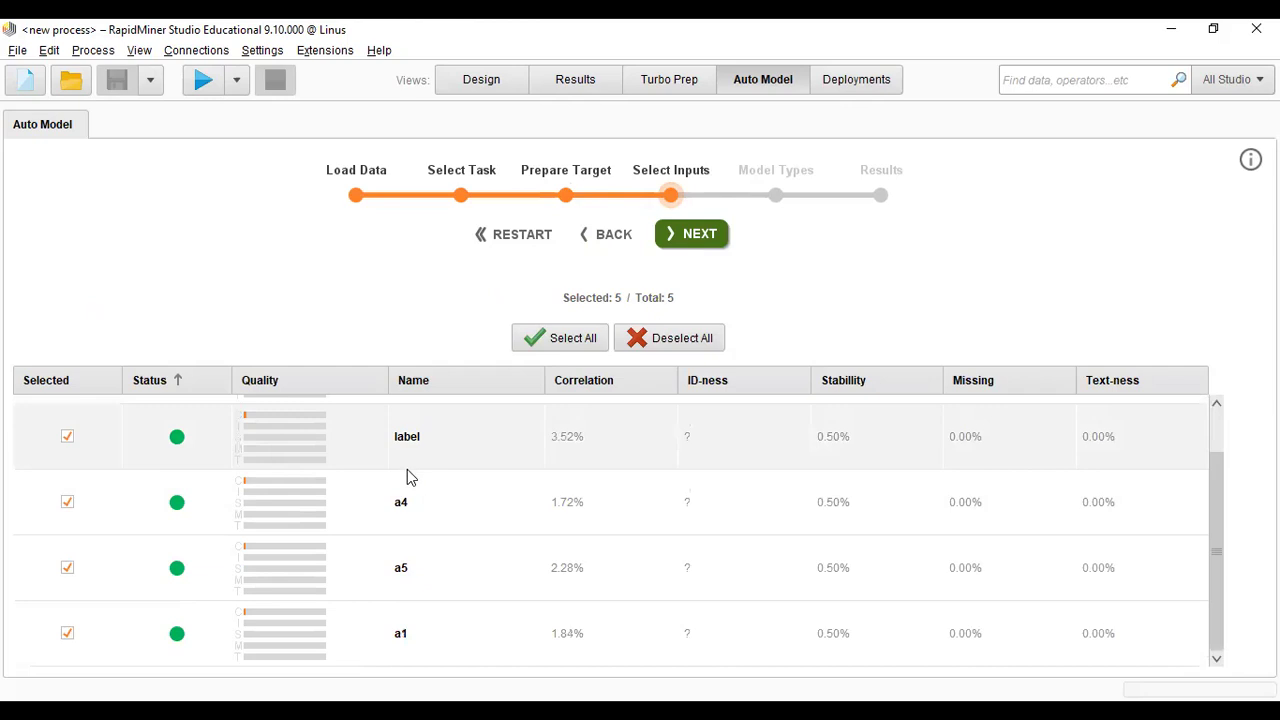
scroll(395, 508, up, 1)
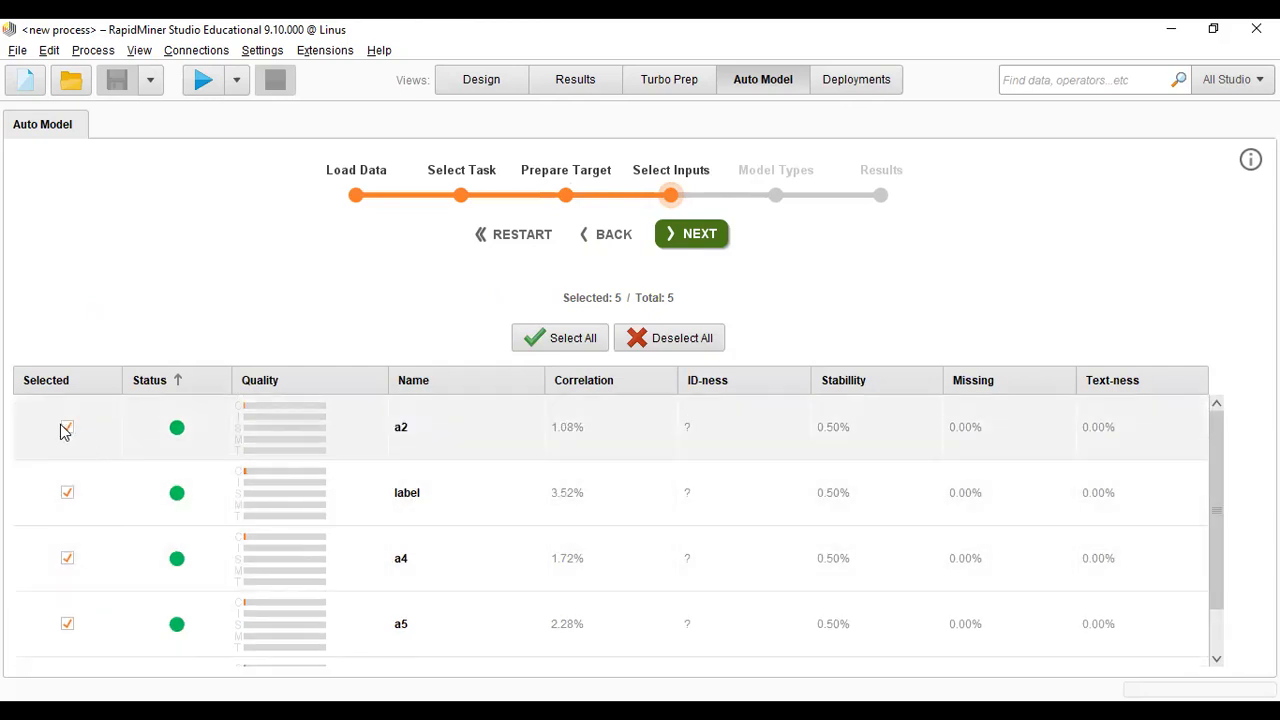
Deselect and reselect the input columns a2, label and a1 one after another
click(67, 430)
click(67, 432)
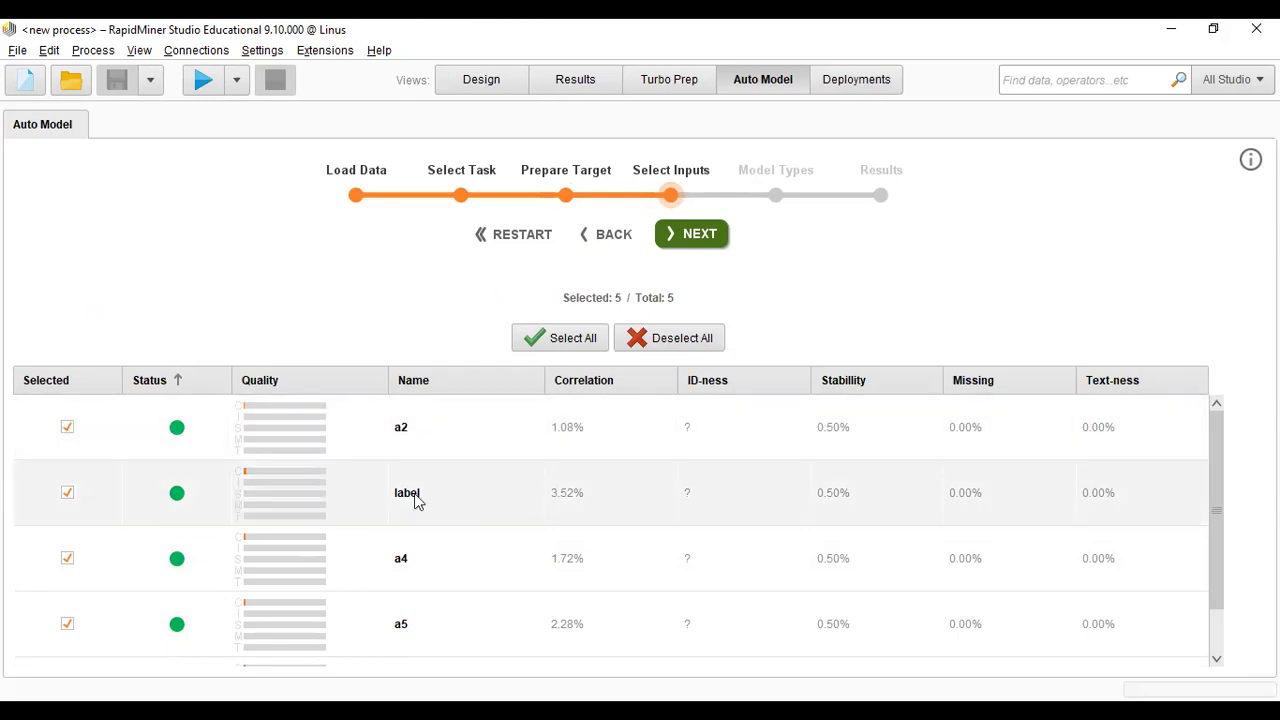
click(68, 493)
click(68, 493)
scroll(430, 548, down, 1)
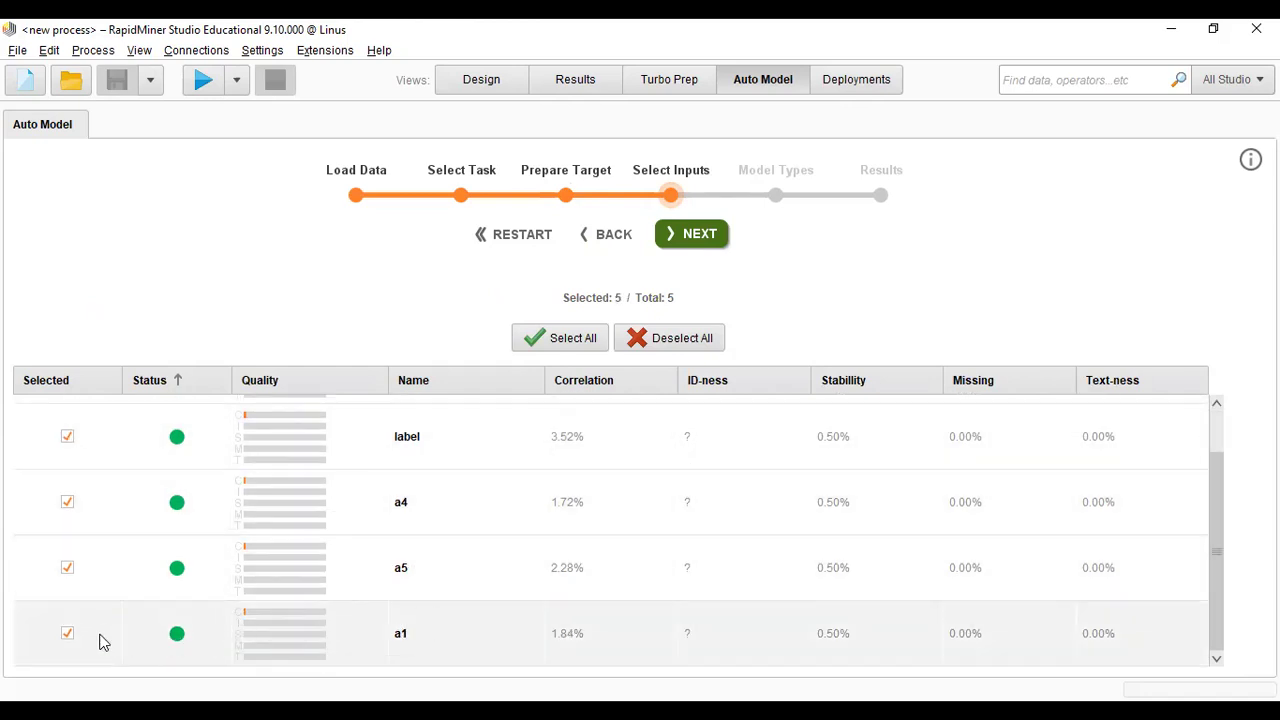
click(68, 636)
click(68, 636)
Examine the quality measures of the input columns, including the explanations of ID-ness and Text-ness
scroll(87, 628, up, 1)
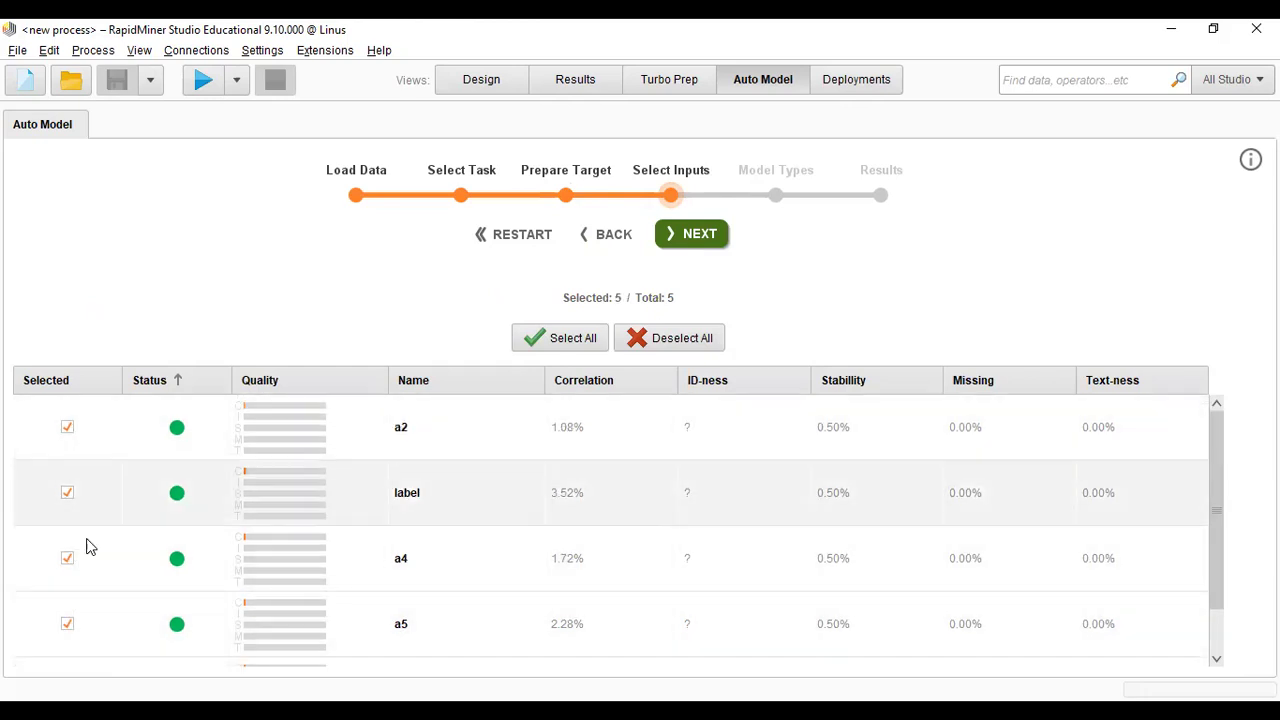
scroll(86, 630, down, 1)
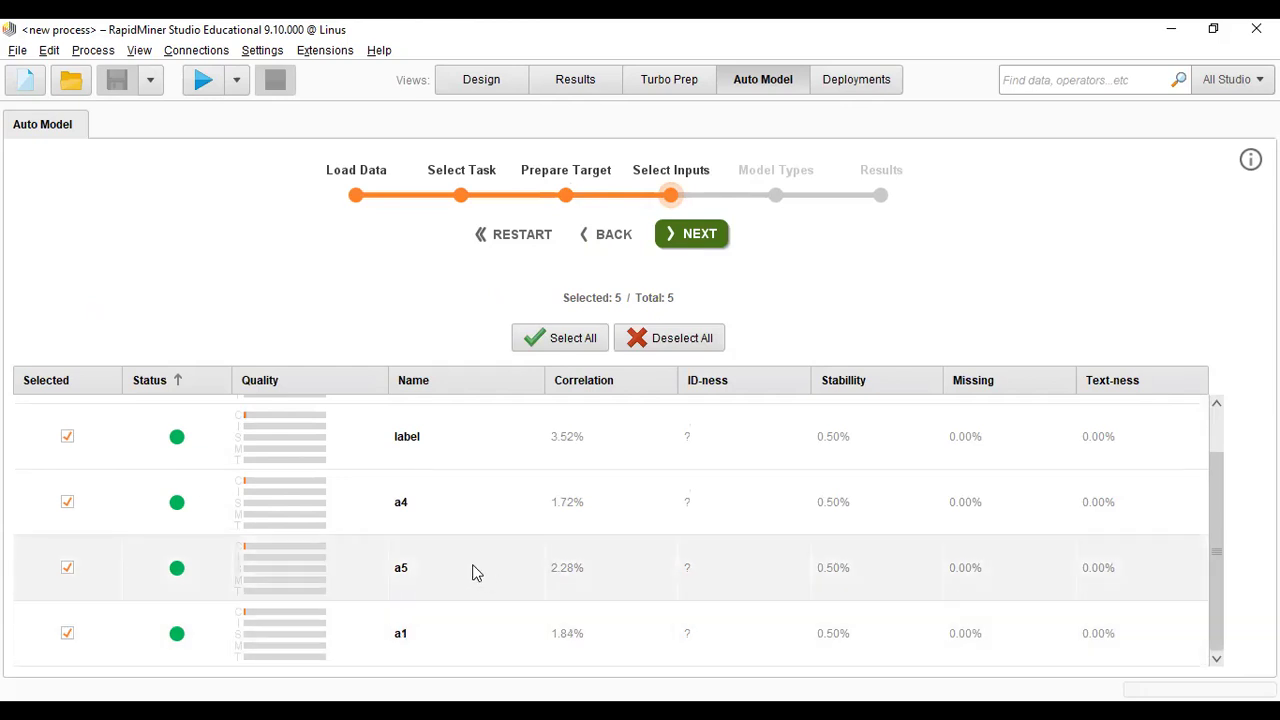
scroll(86, 610, up, 1)
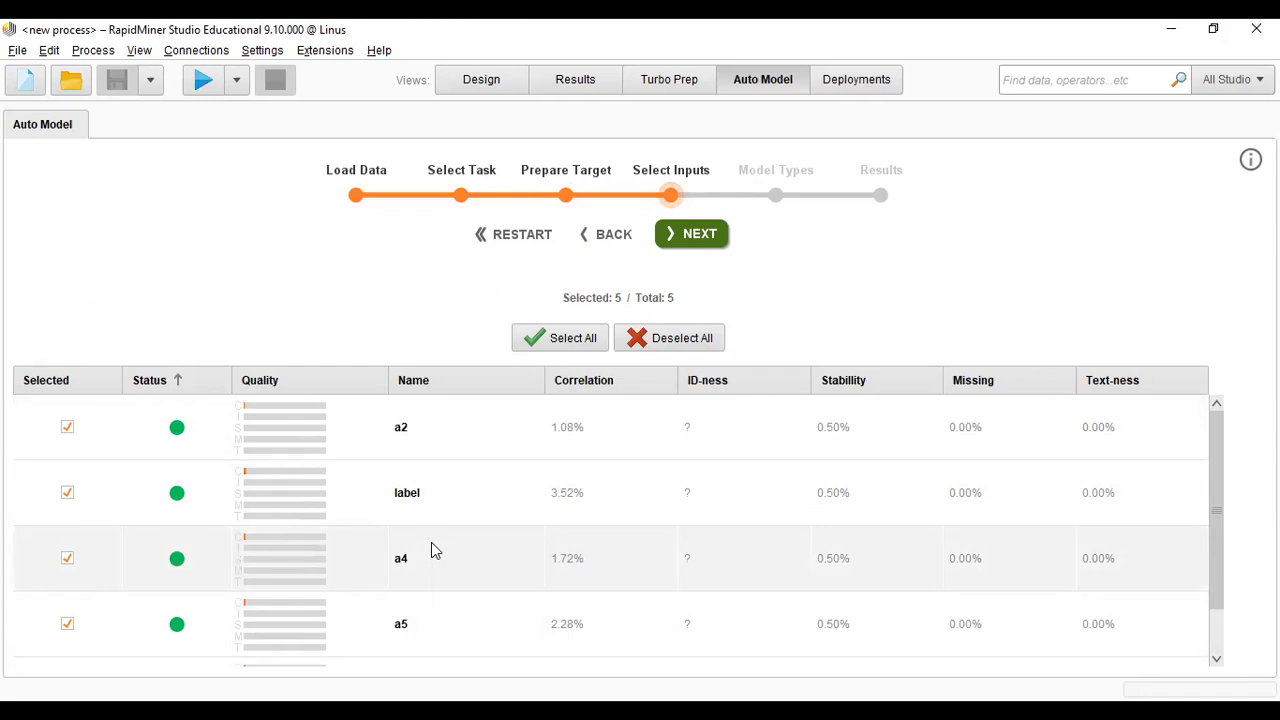
mouse_move(435, 550)
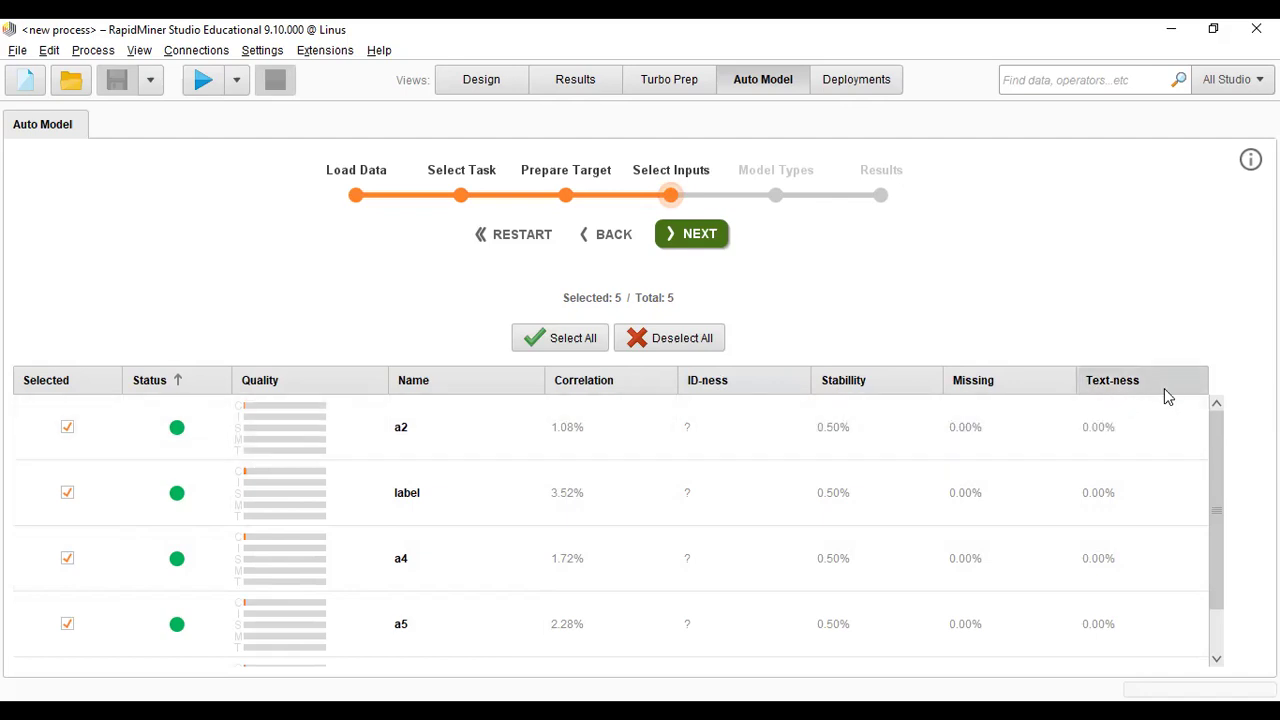
scroll(1164, 410, down, 1)
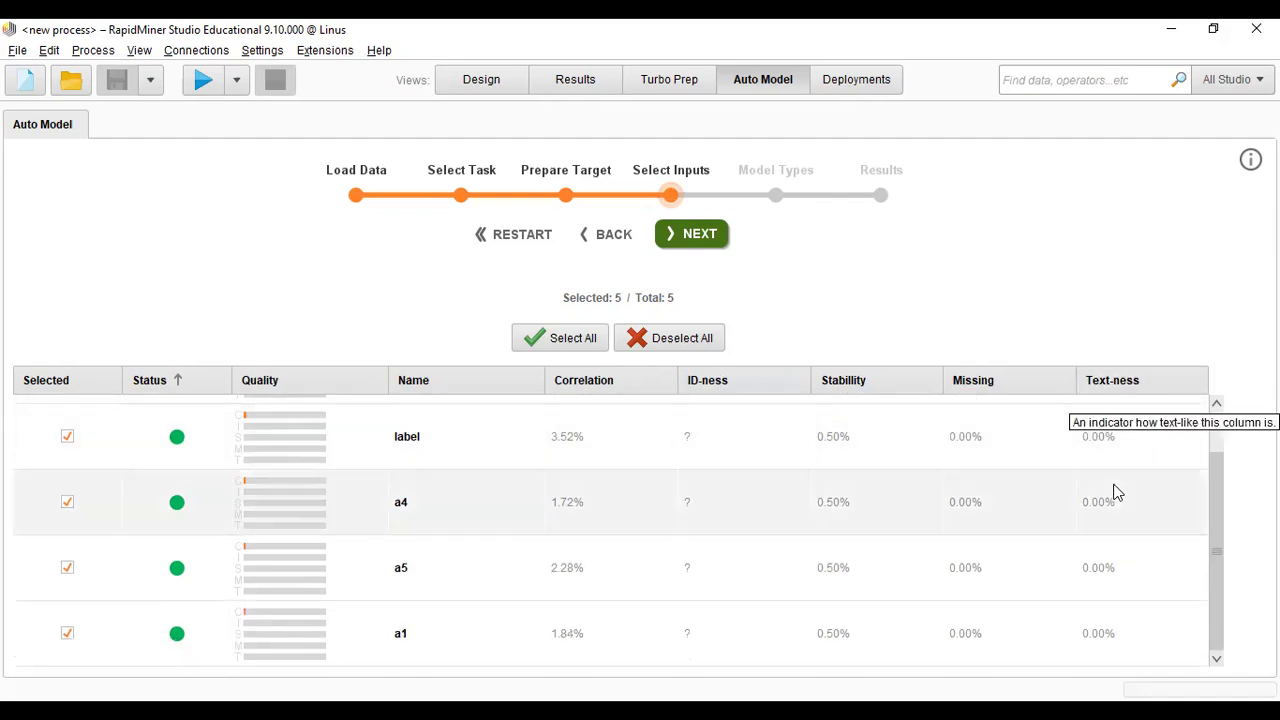
scroll(1117, 492, up, 1)
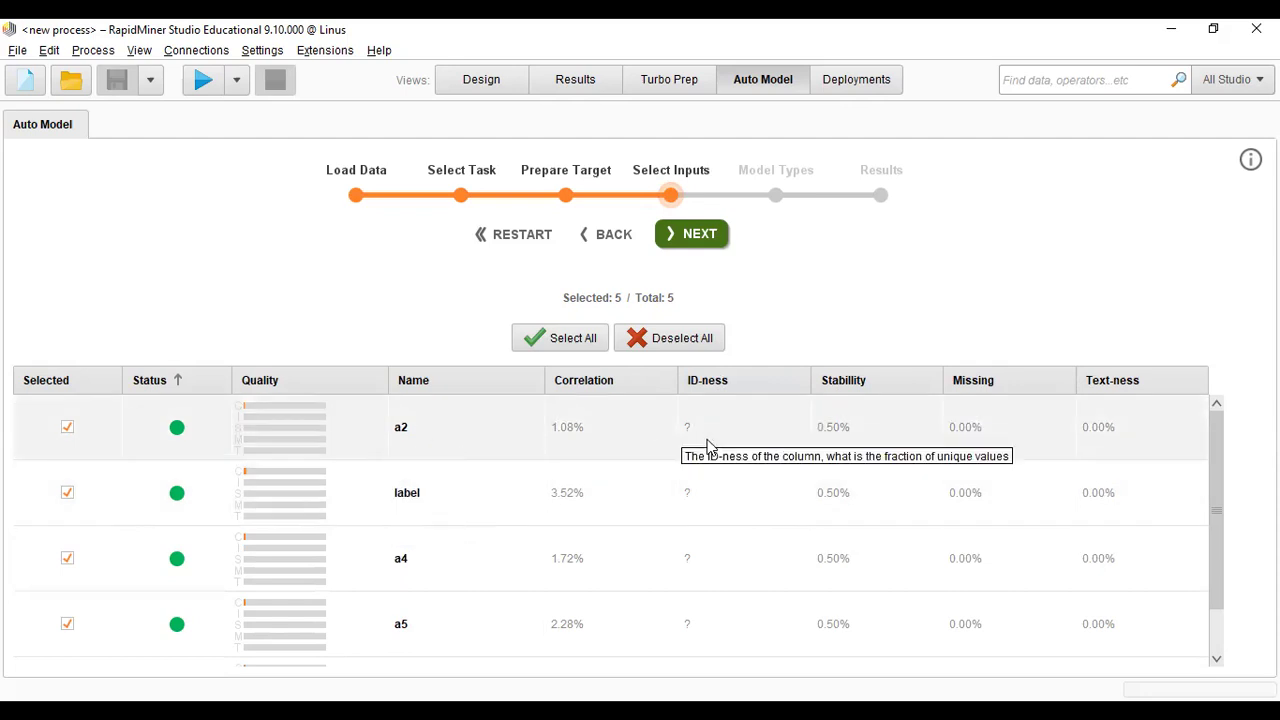
Continue to the model types with all five inputs selected and choose Local Computer for execution
click(706, 234)
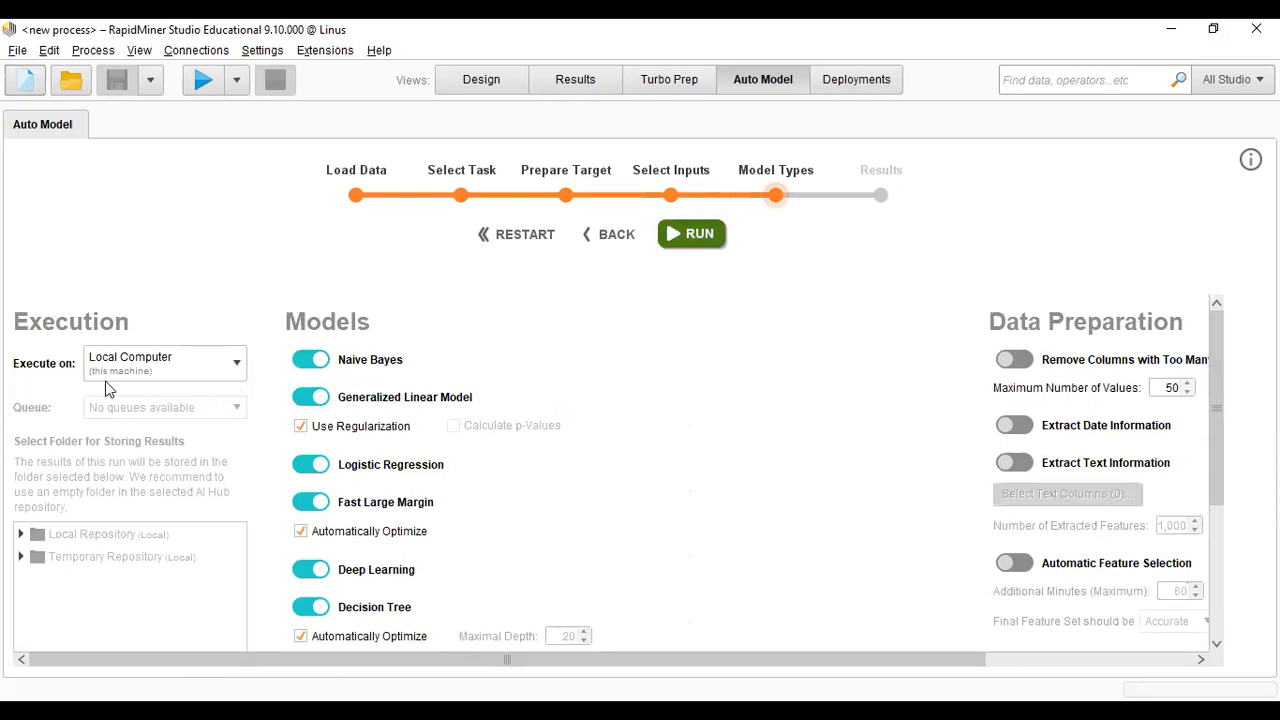
click(236, 362)
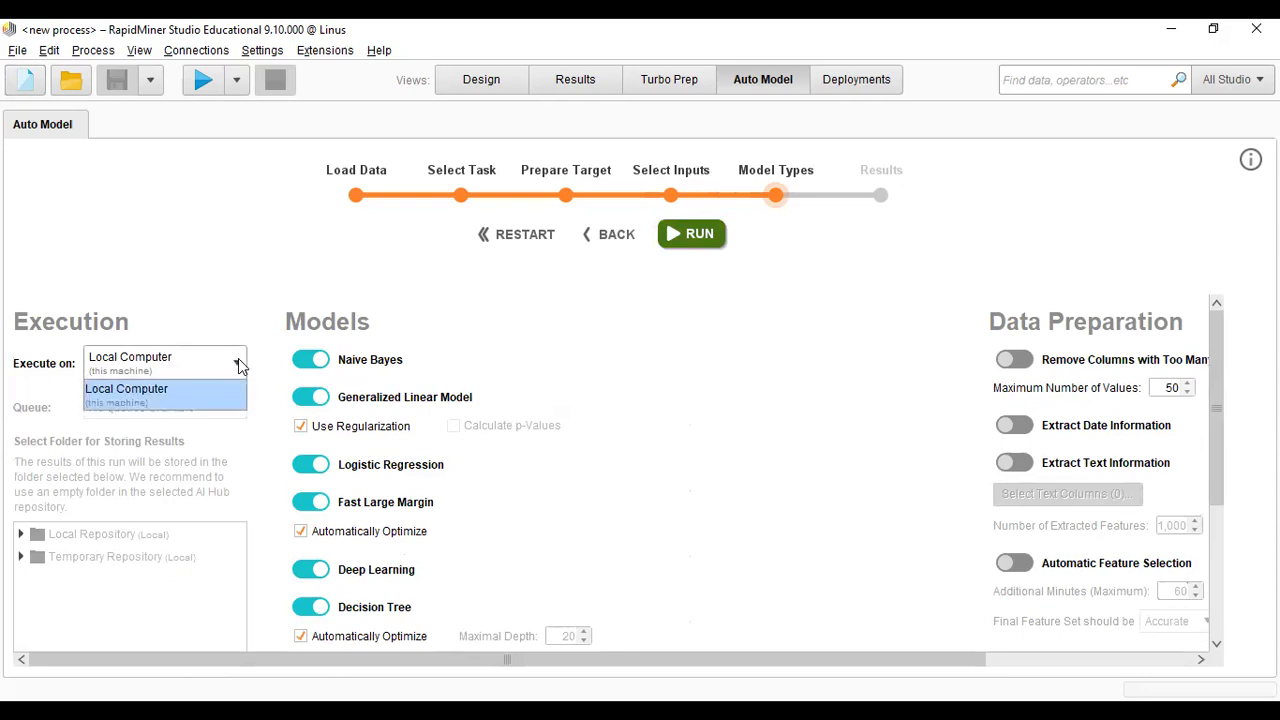
click(155, 389)
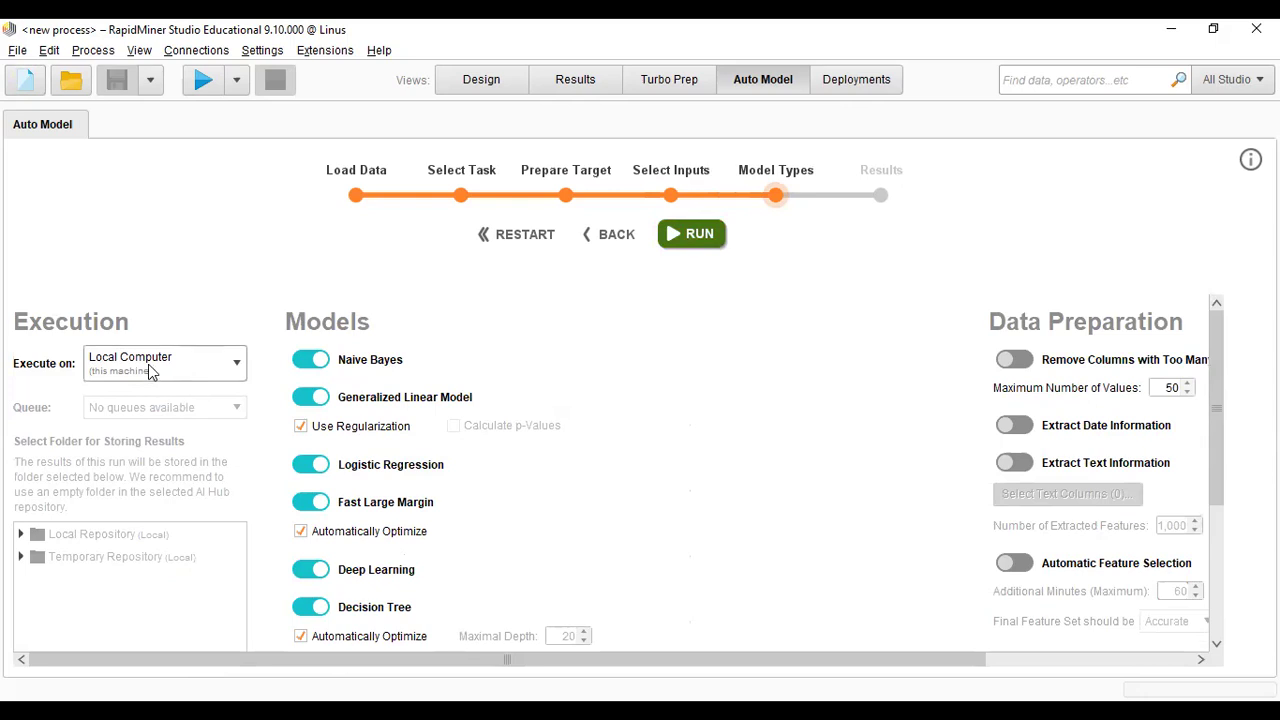
scroll(135, 461, down, 4)
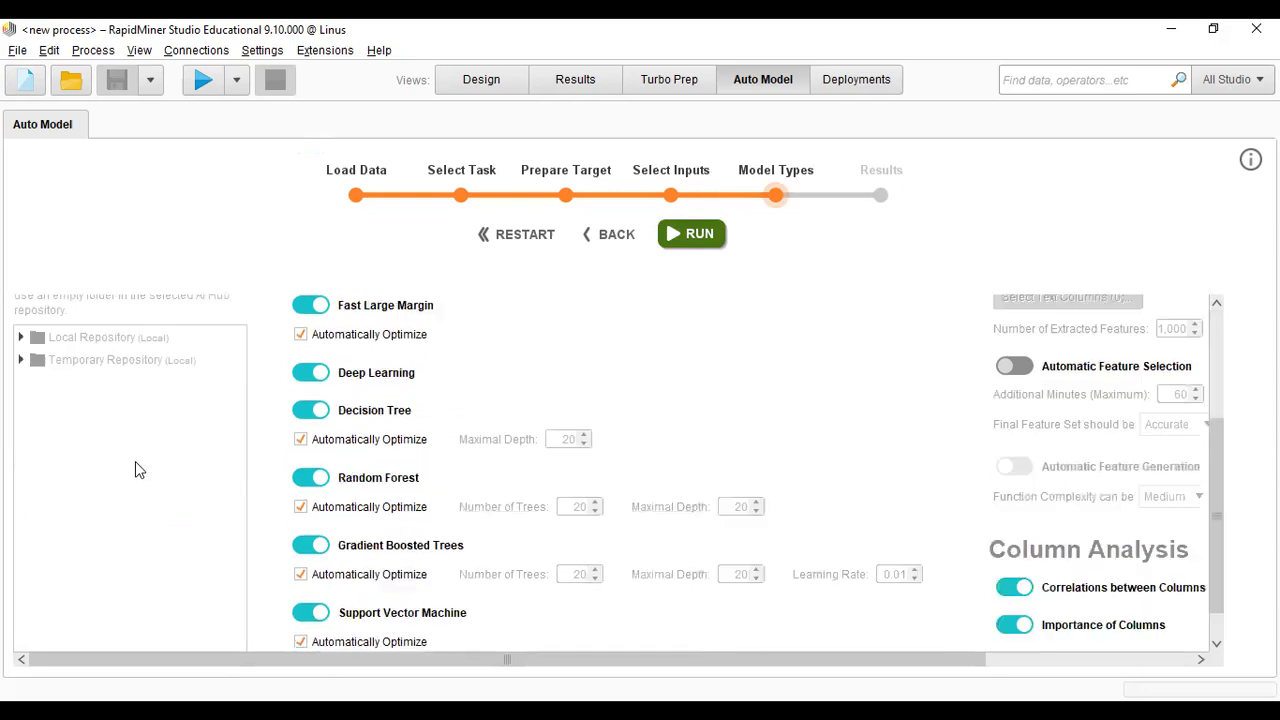
scroll(135, 461, up, 4)
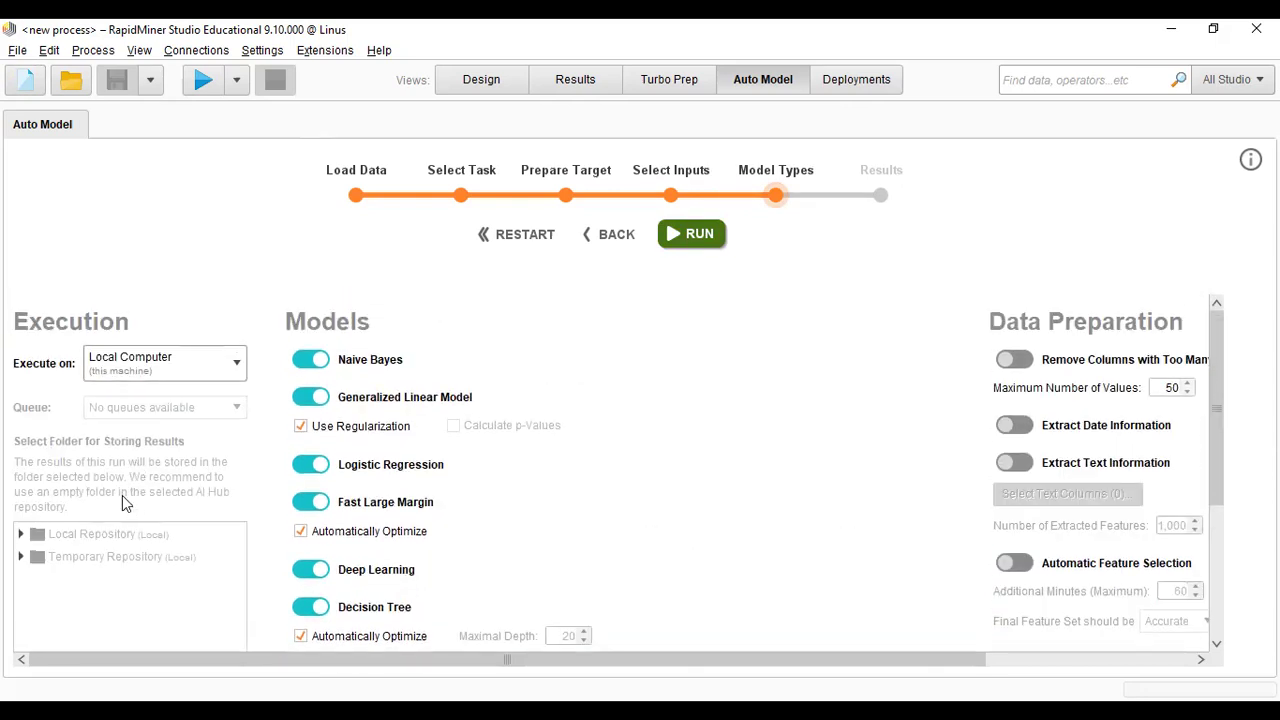
scroll(120, 465, down, 4)
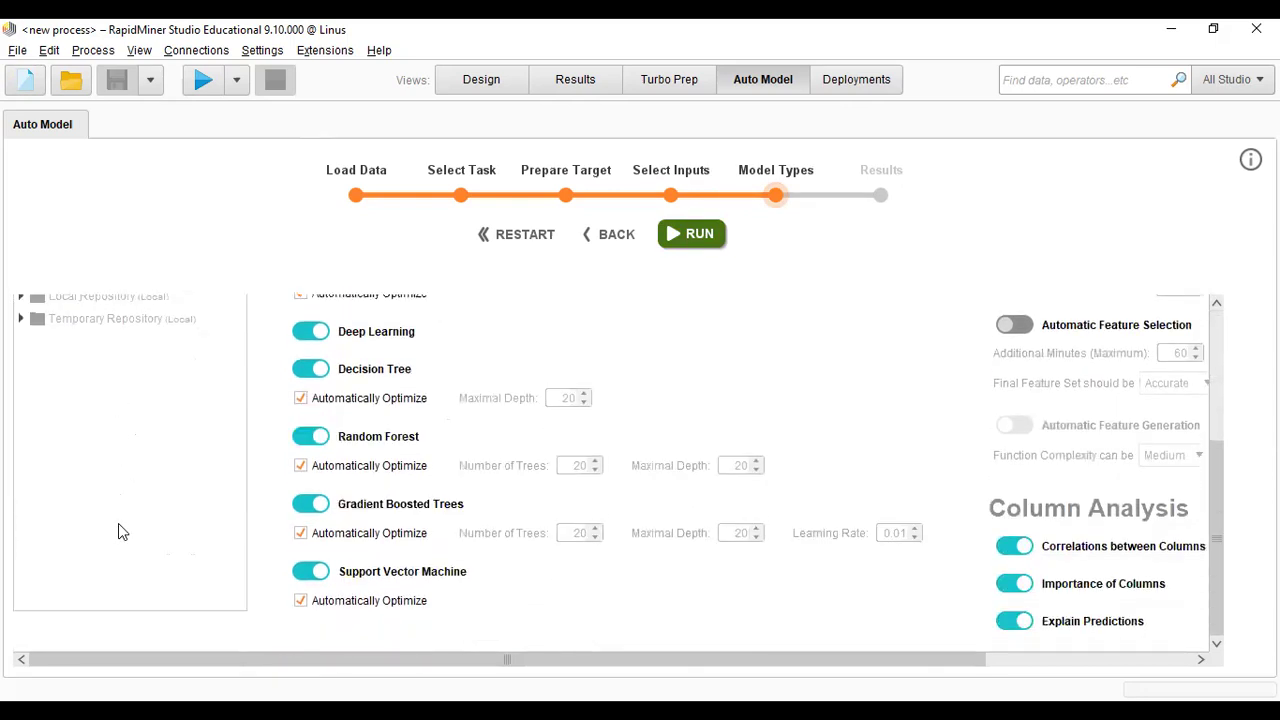
scroll(120, 520, up, 4)
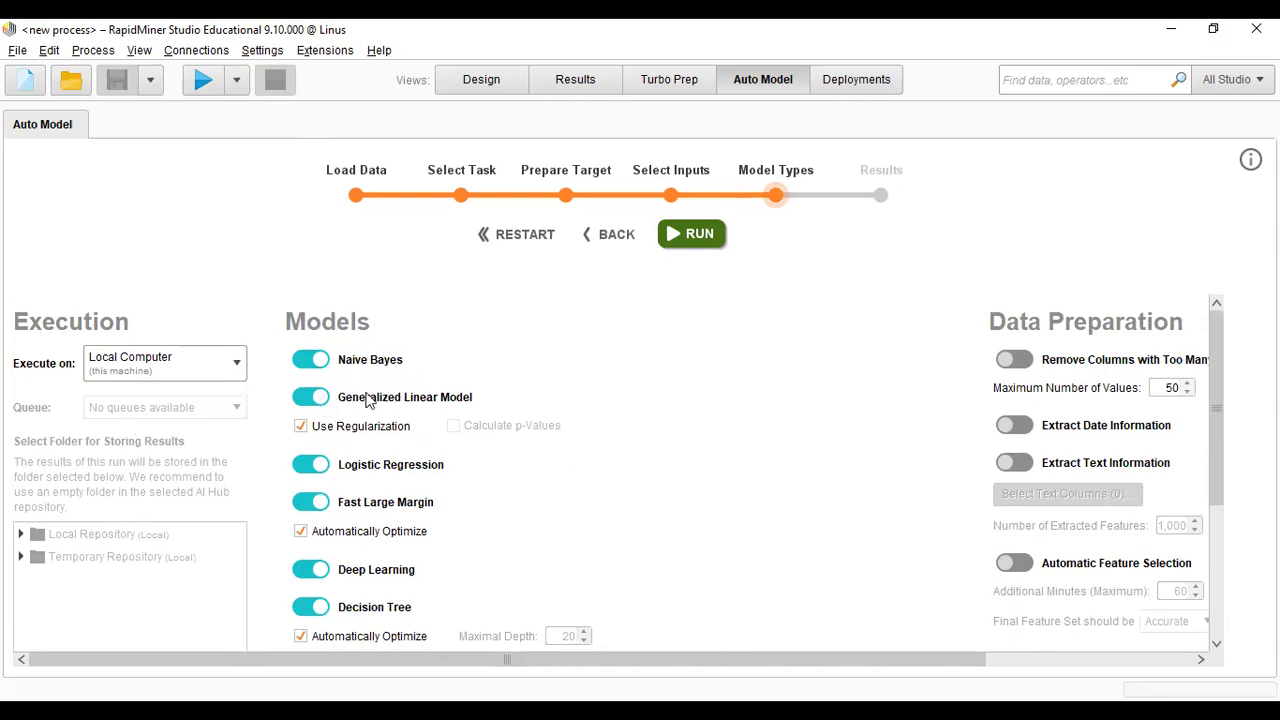
Exclude the Naive Bayes model while keeping Generalized Linear Model enabled with Use Regularization
click(318, 400)
click(322, 362)
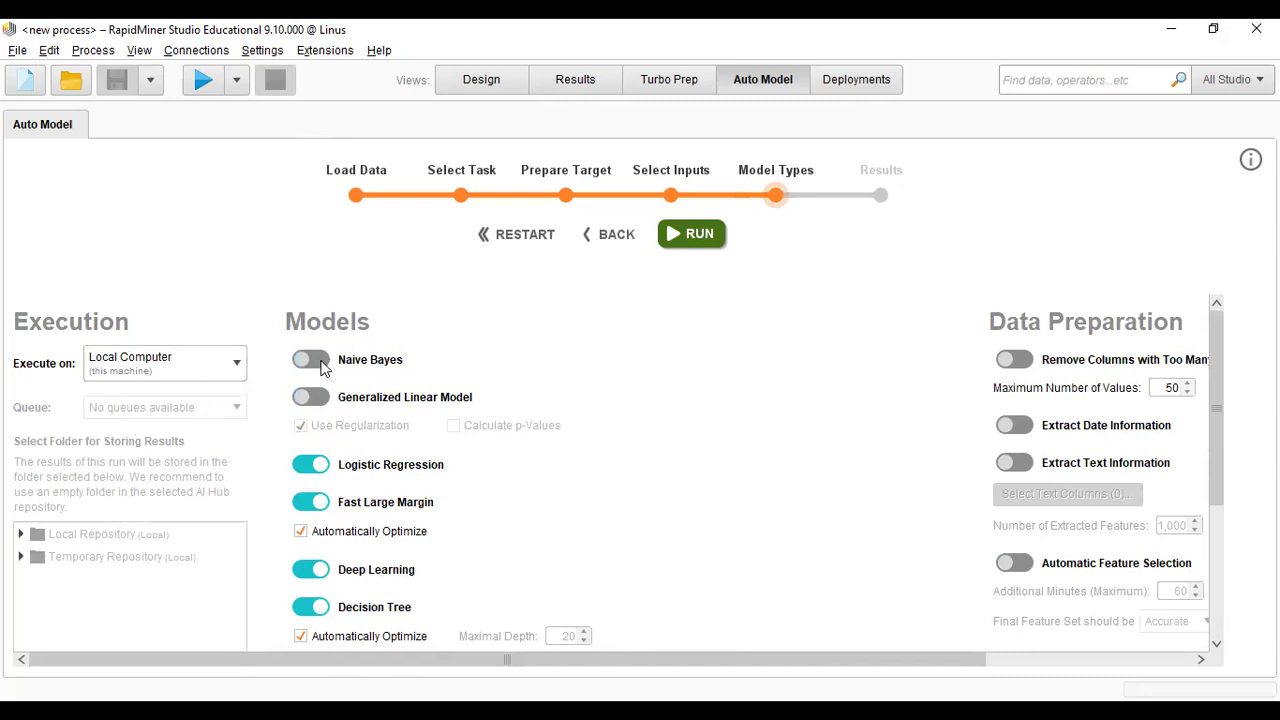
click(316, 399)
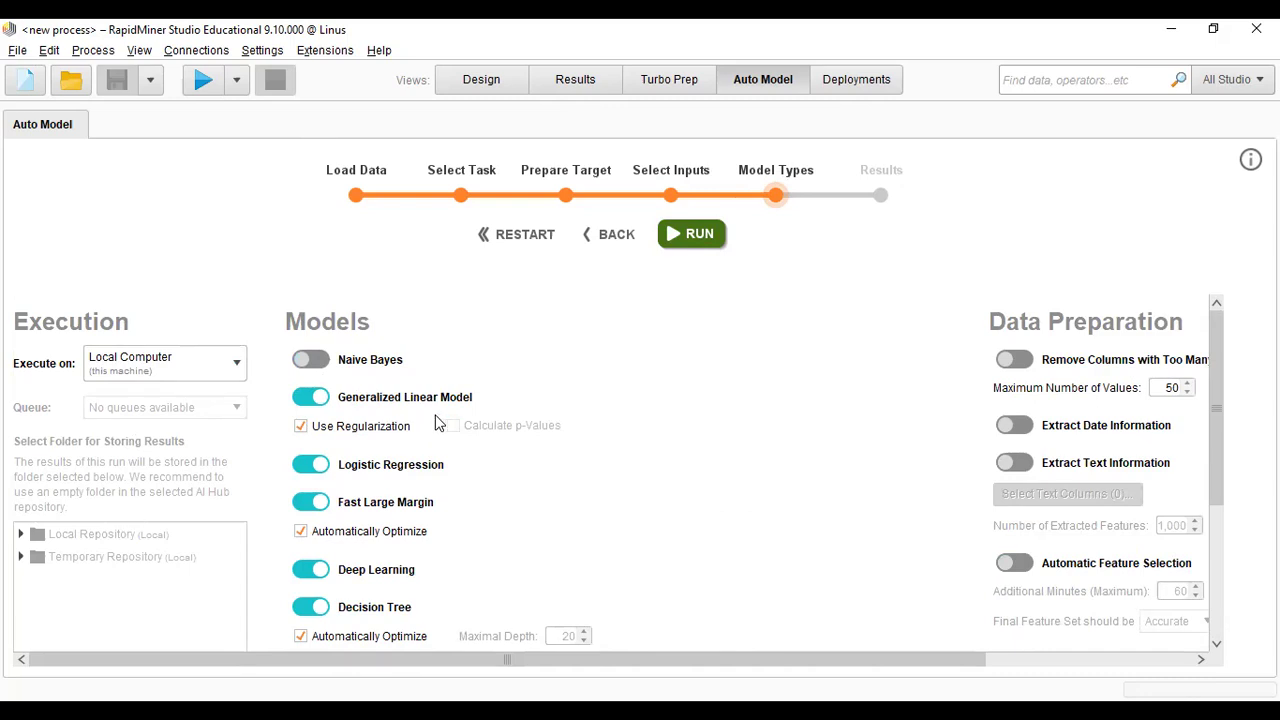
click(302, 427)
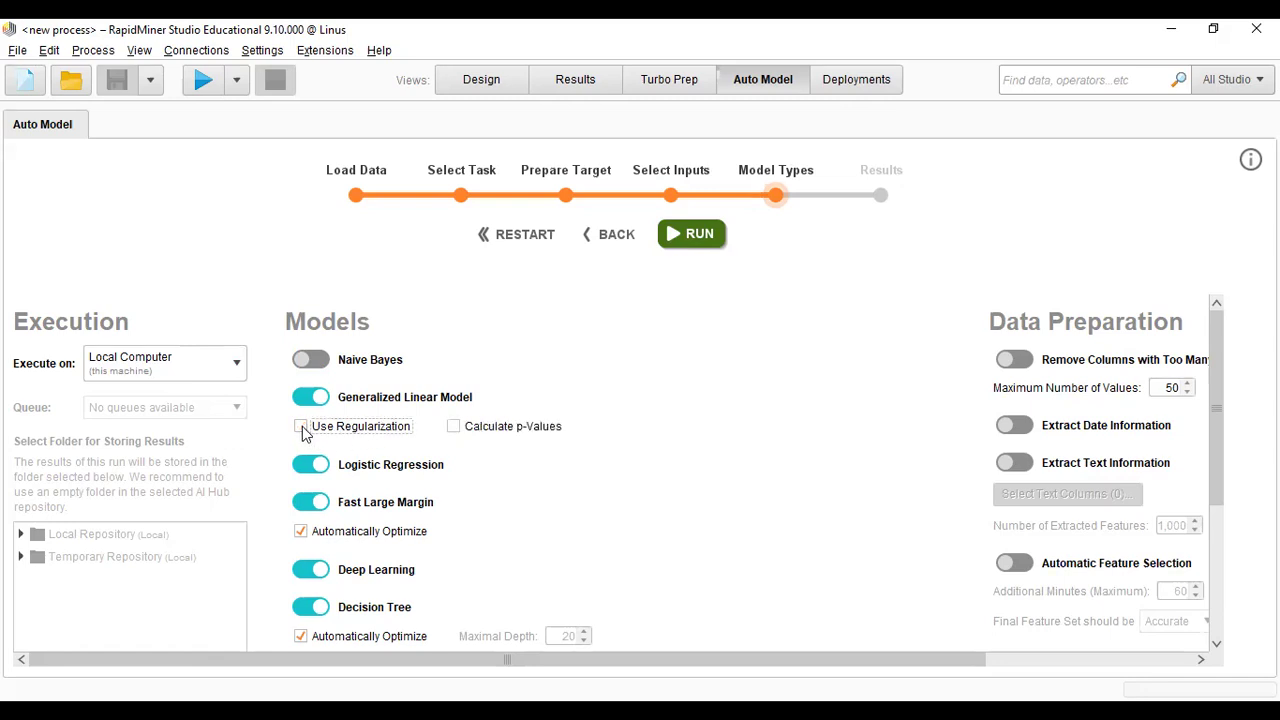
click(303, 428)
Exclude the Logistic Regression and Fast Large Margin models from the run
click(366, 470)
click(366, 470)
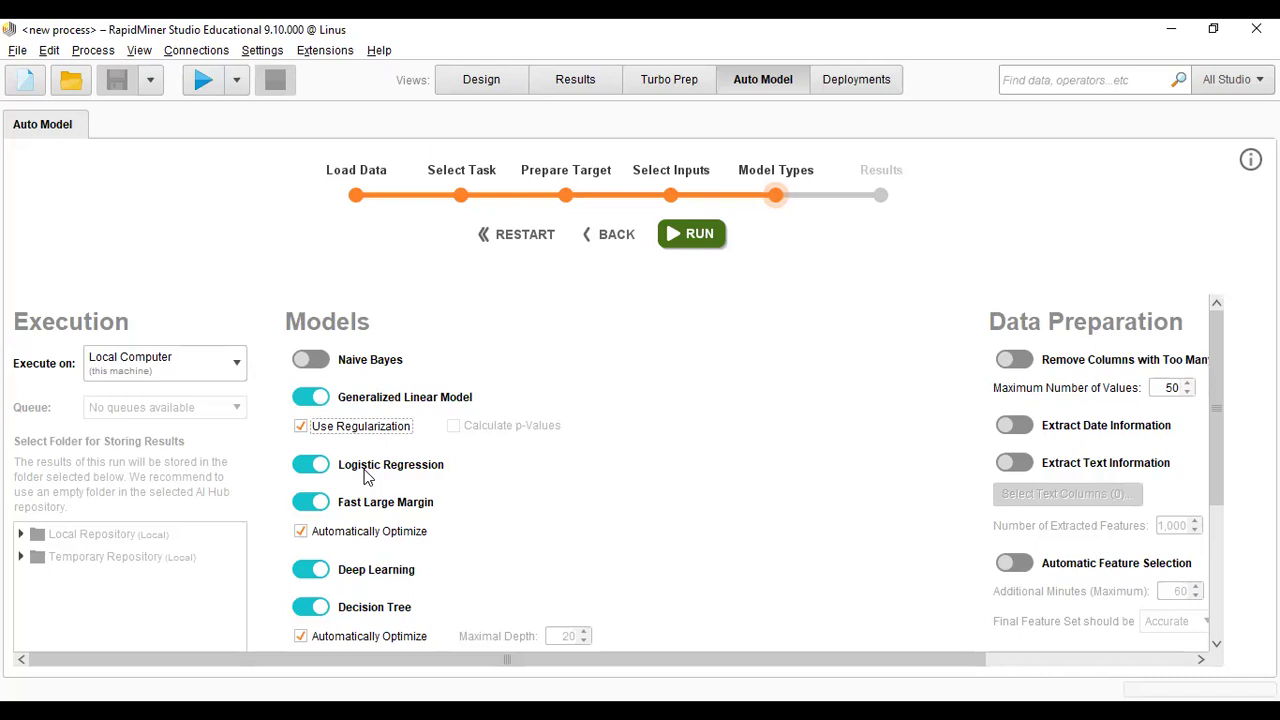
click(366, 477)
click(366, 477)
click(366, 477)
scroll(380, 472, down, 2)
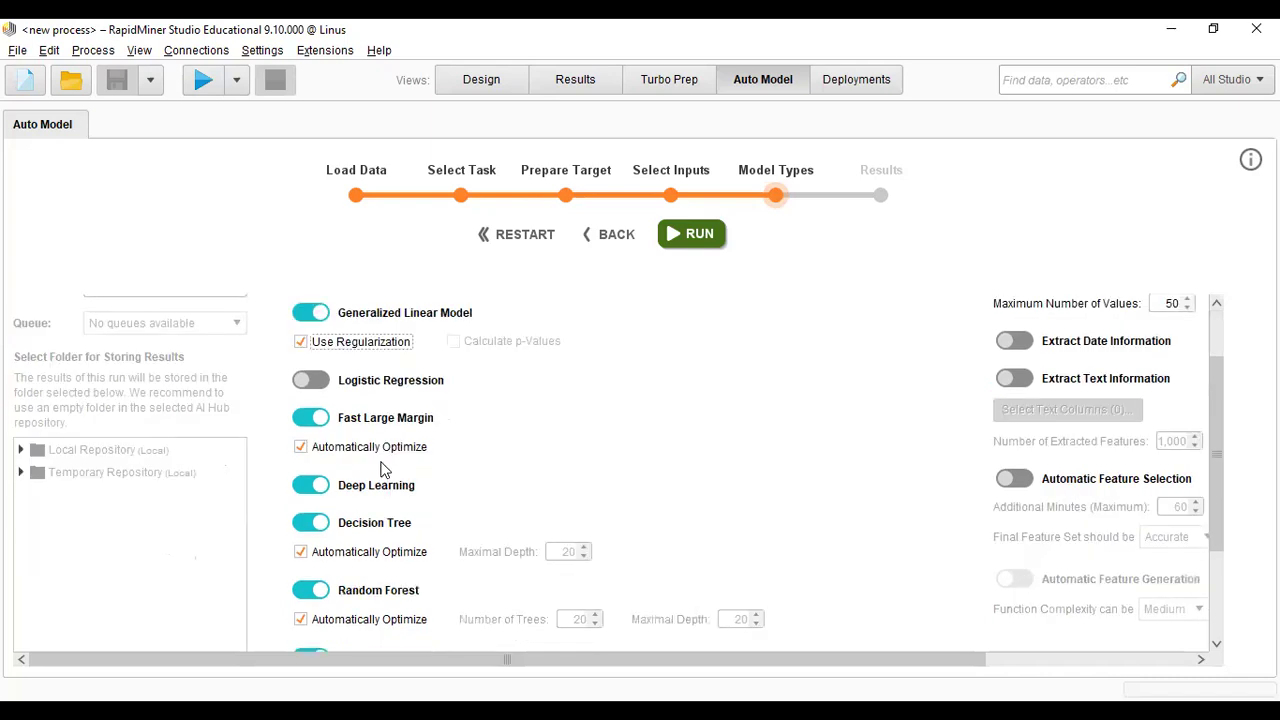
click(386, 420)
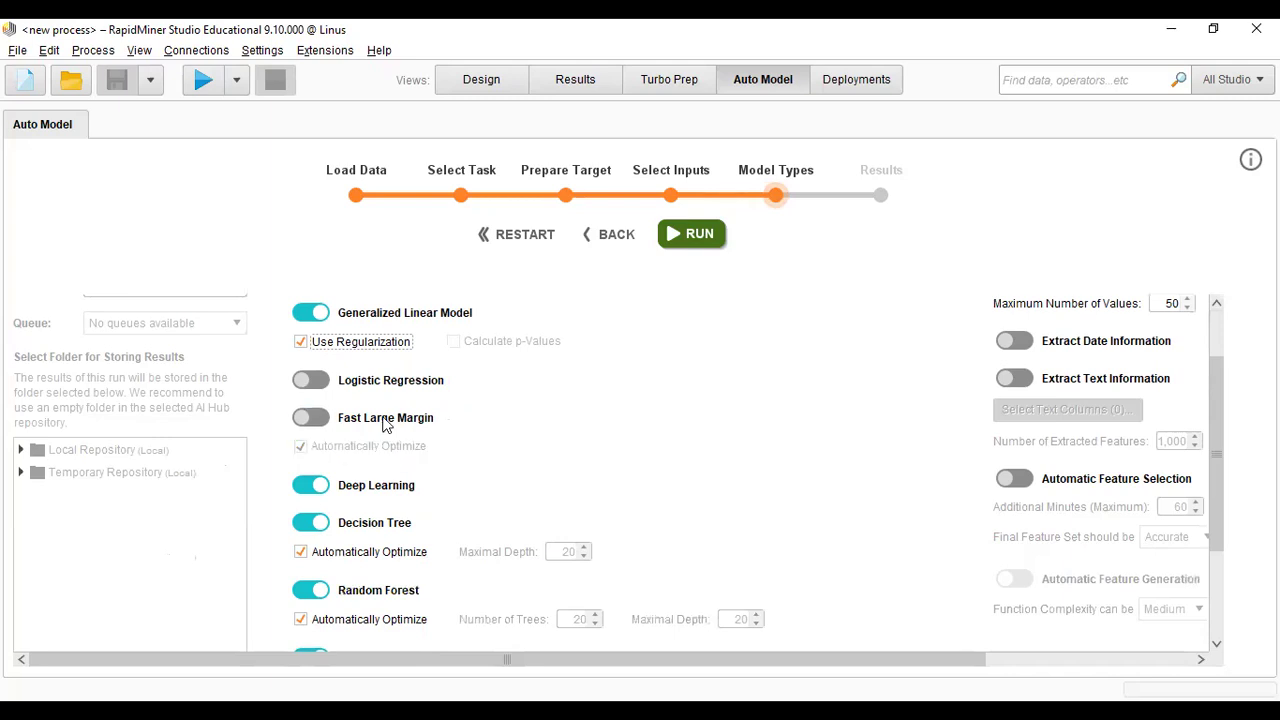
Switch the Decision Tree's automatic optimization off and back on
scroll(386, 424, down, 1)
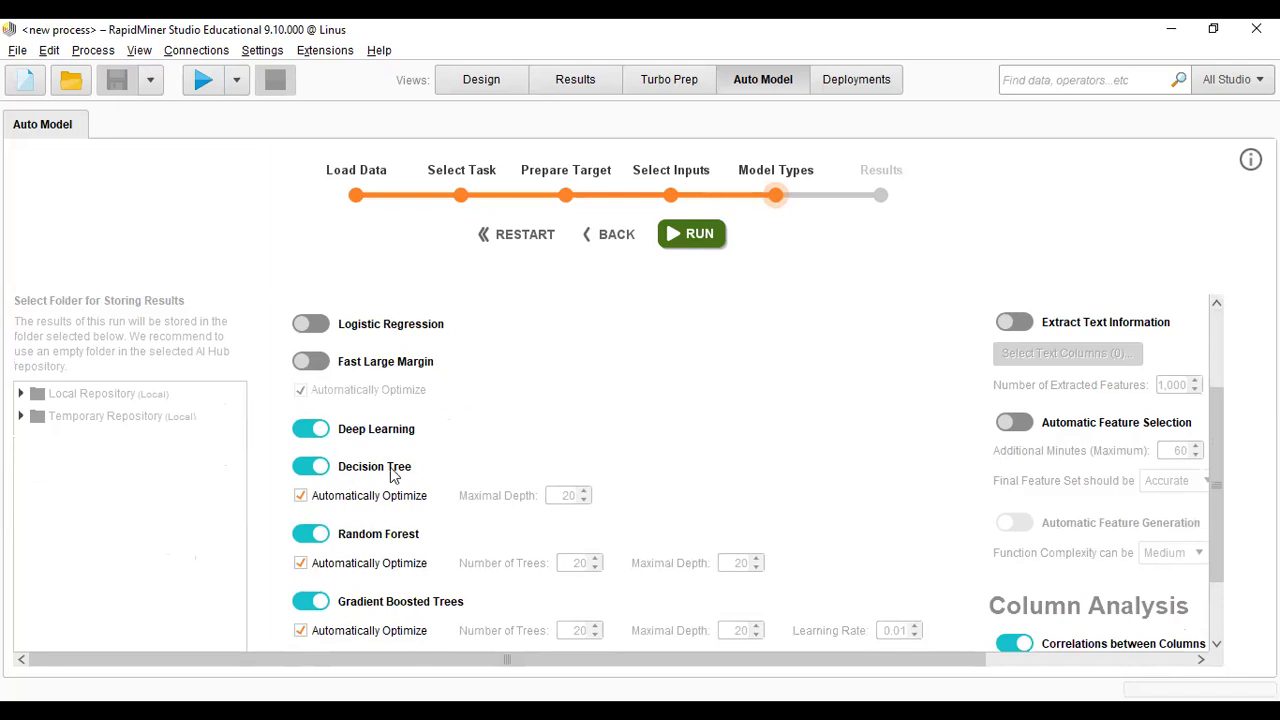
scroll(390, 477, down, 1)
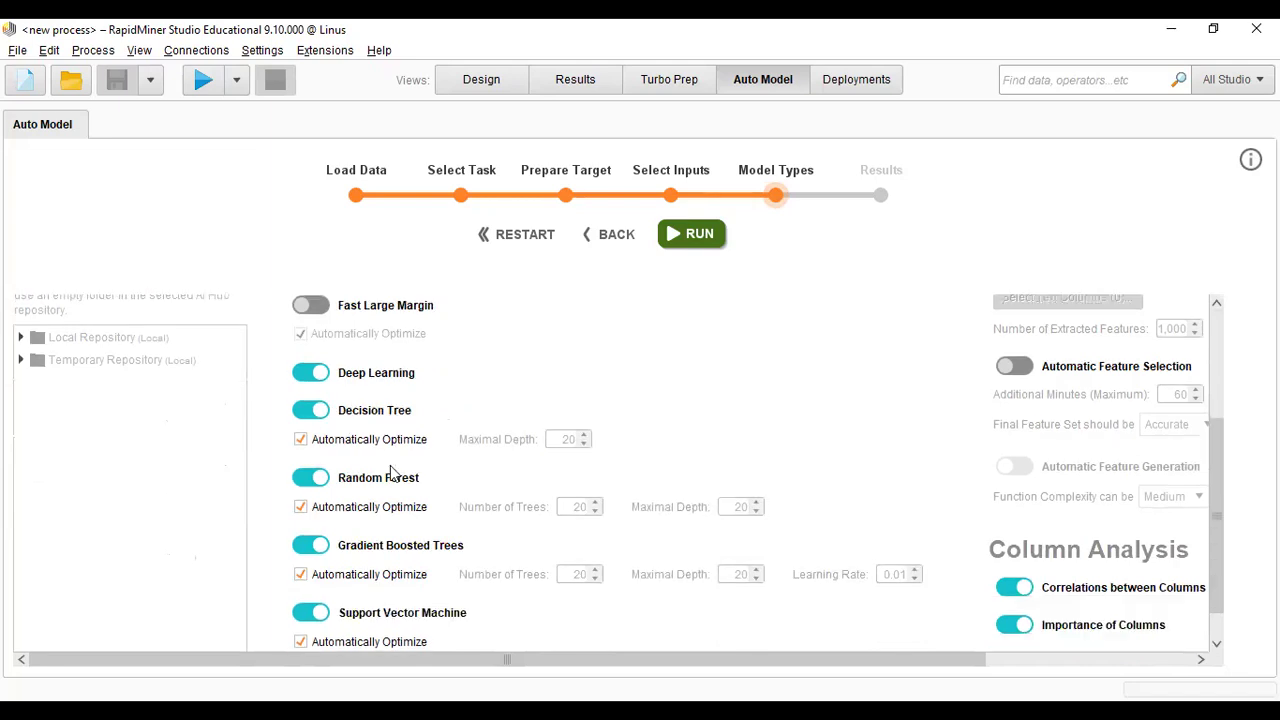
click(301, 441)
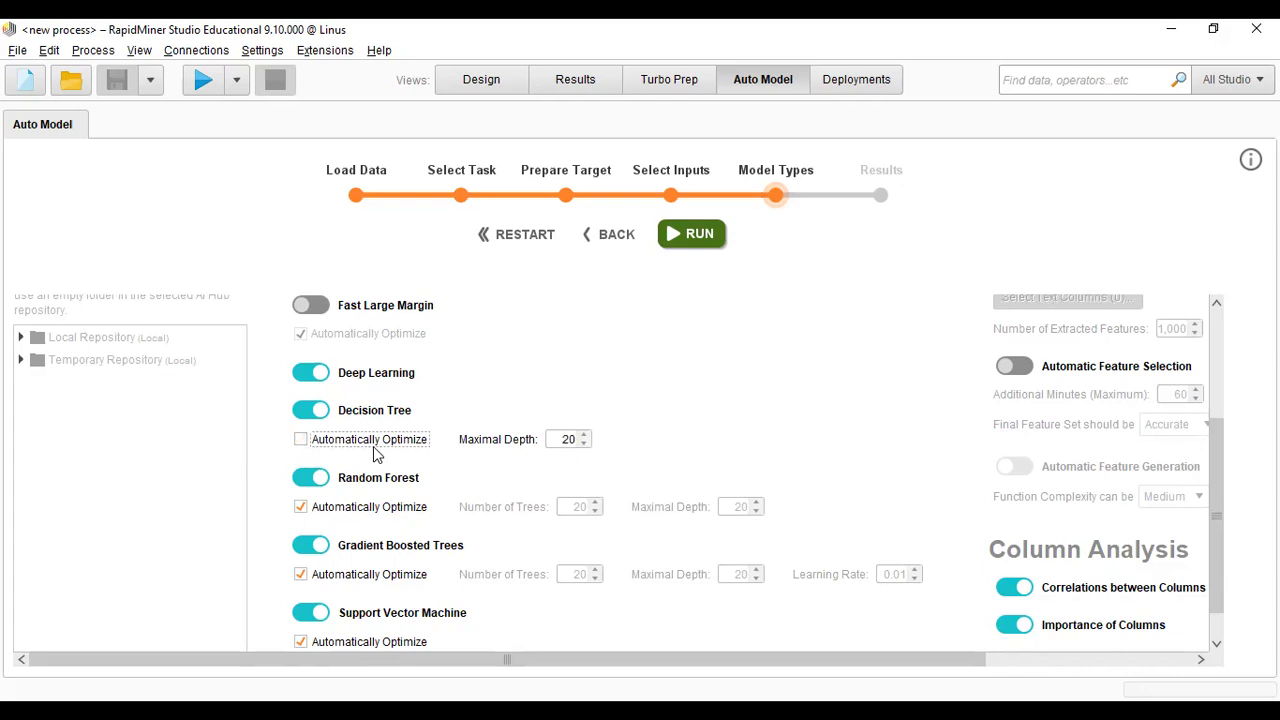
click(305, 444)
scroll(368, 455, down, 1)
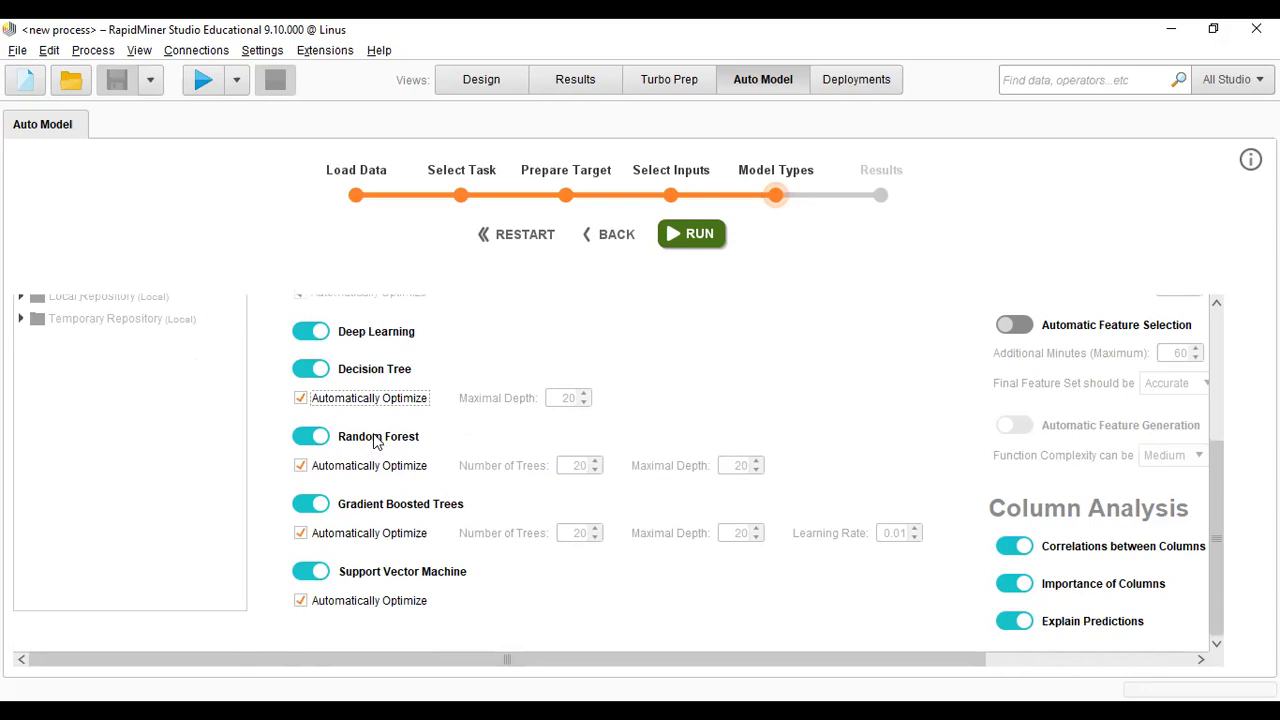
Exclude the Random Forest and Gradient Boosted Trees models, keeping Support Vector Machine automatically optimized
click(314, 438)
click(314, 504)
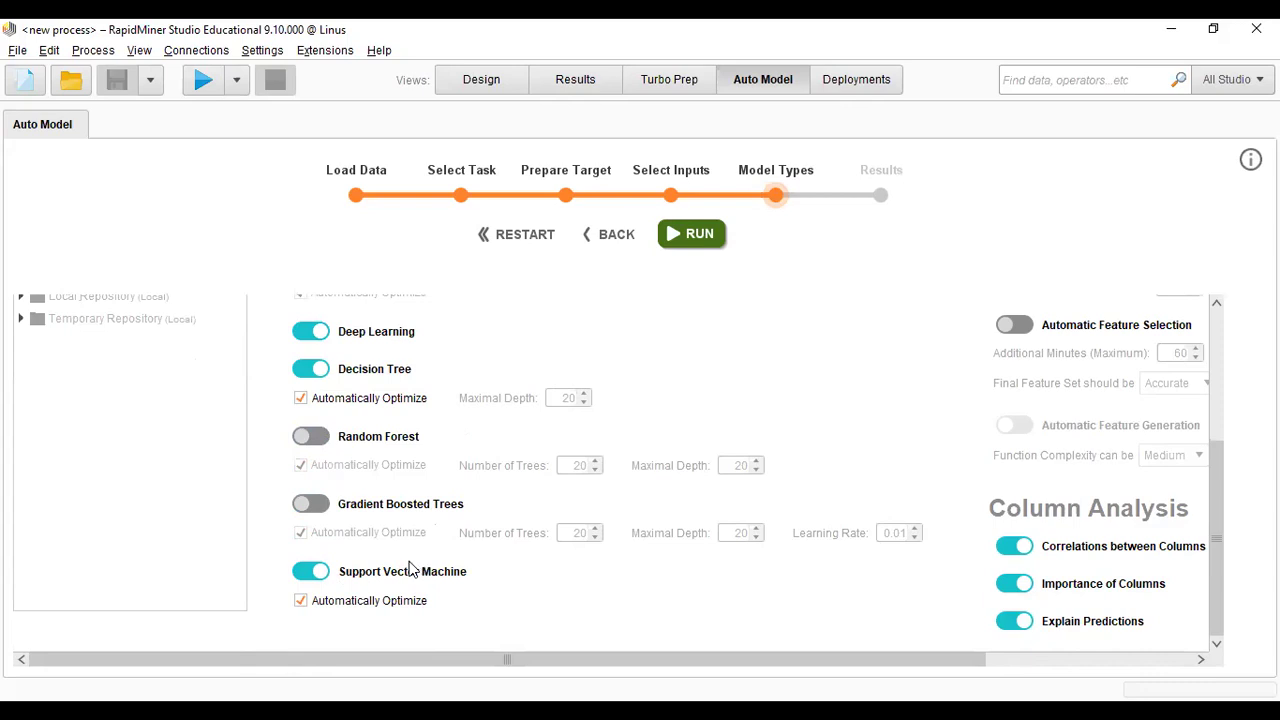
click(301, 601)
click(301, 601)
scroll(430, 457, up, 5)
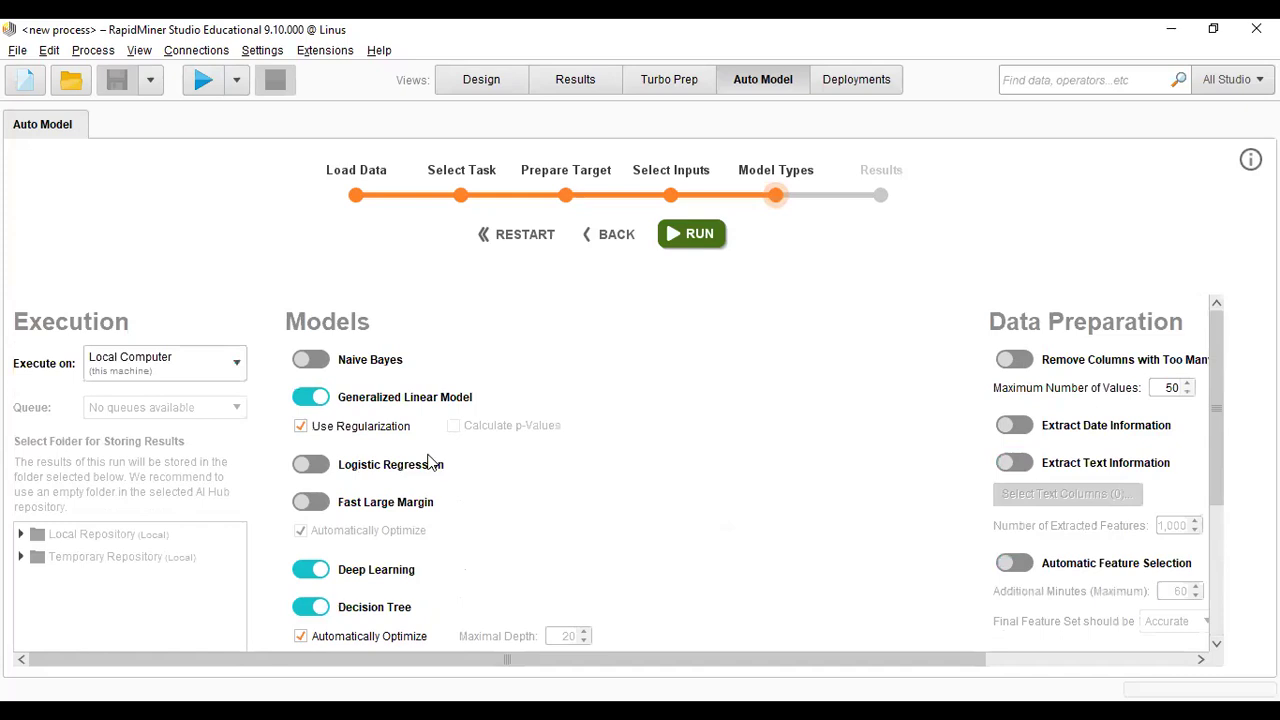
Review the enabled models, the Data Preparation options and the Column Analysis options for the run
scroll(370, 420, down, 1)
scroll(368, 416, up, 1)
scroll(366, 414, down, 1)
scroll(368, 412, up, 1)
scroll(1175, 605, down, 2)
scroll(1175, 605, down, 1)
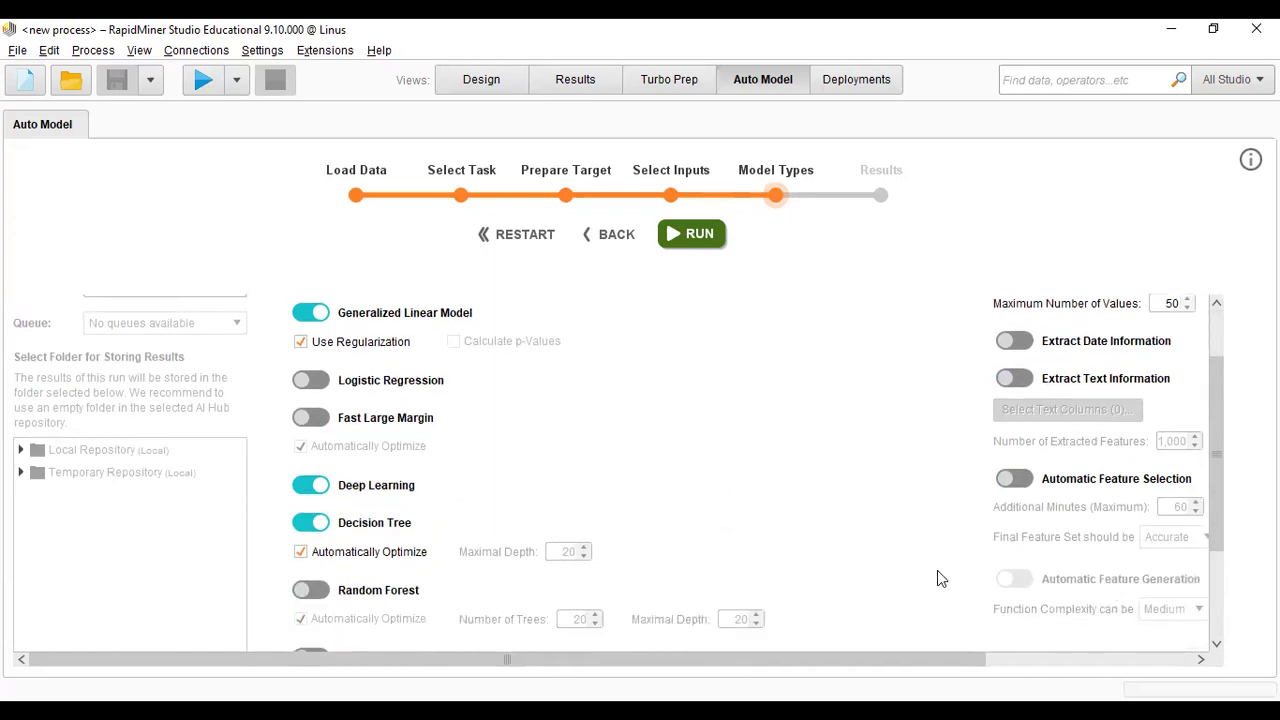
scroll(1192, 500, down, 5)
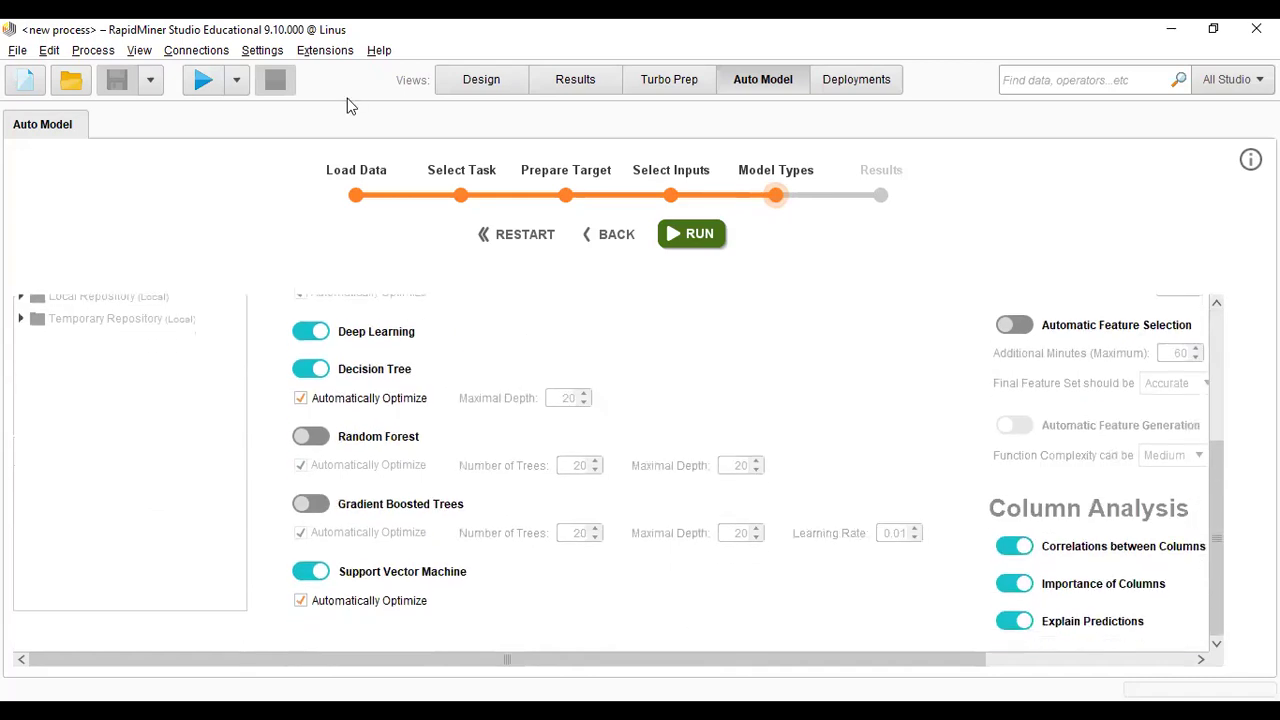
drag(714, 659, 957, 651)
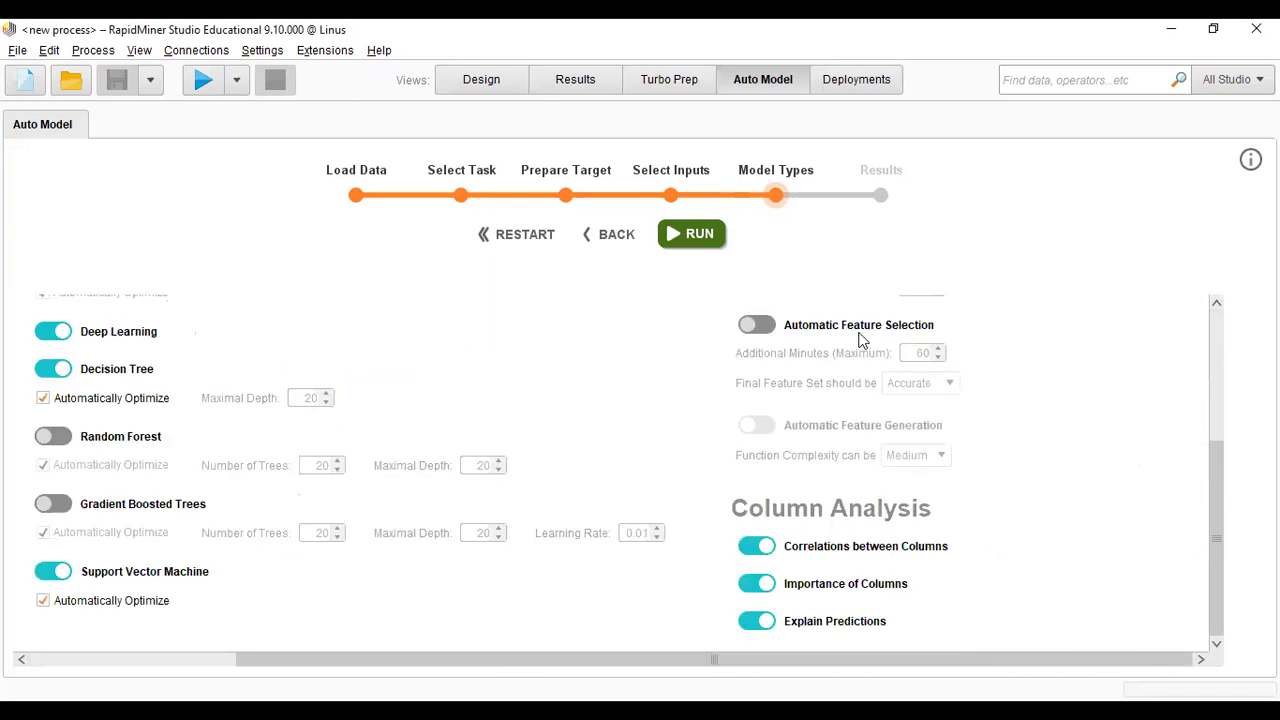
scroll(850, 365, up, 3)
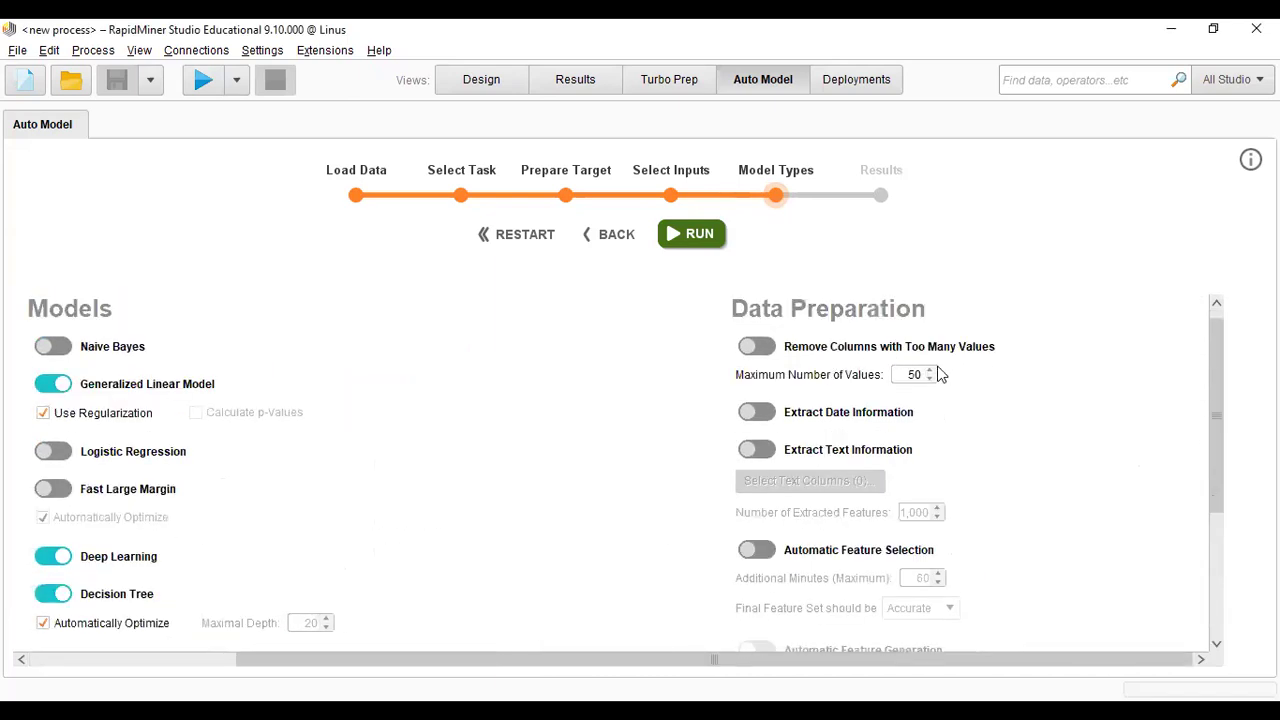
Try the Remove Columns with Too Many Values and Extract Date Information options, switching each on and back off
click(758, 350)
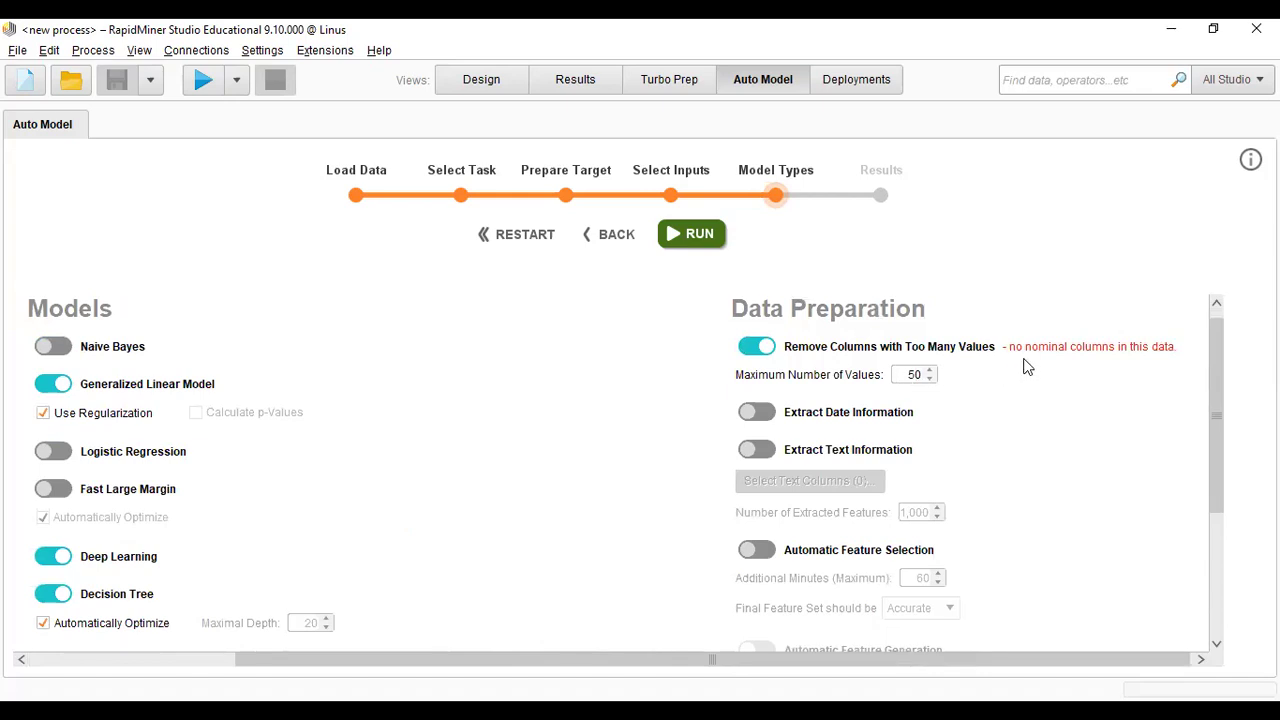
click(774, 351)
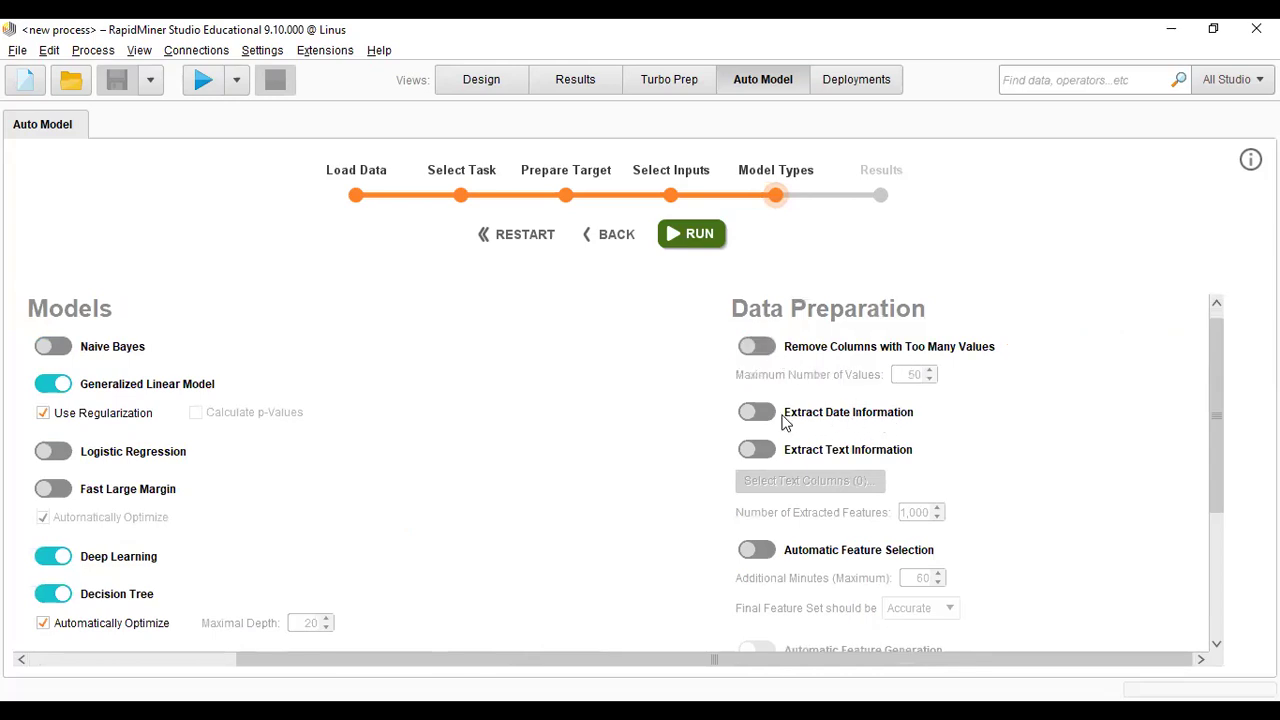
scroll(759, 422, down, 3)
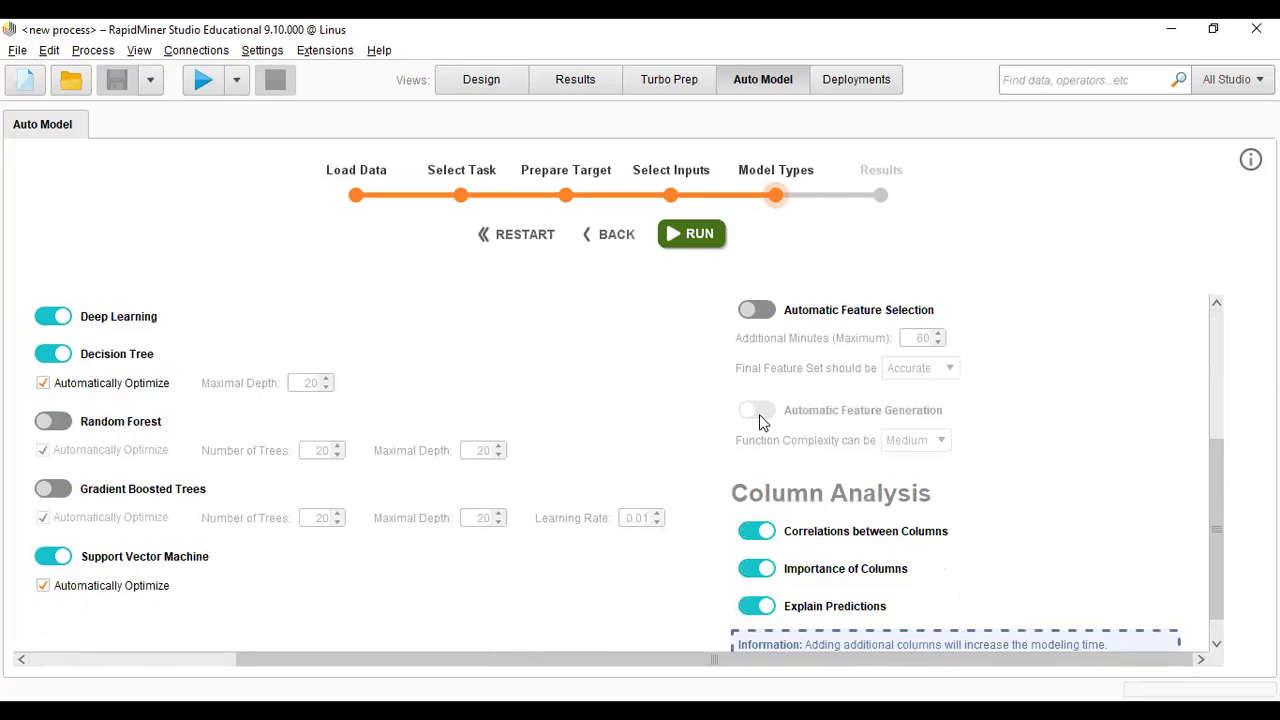
scroll(759, 414, up, 3)
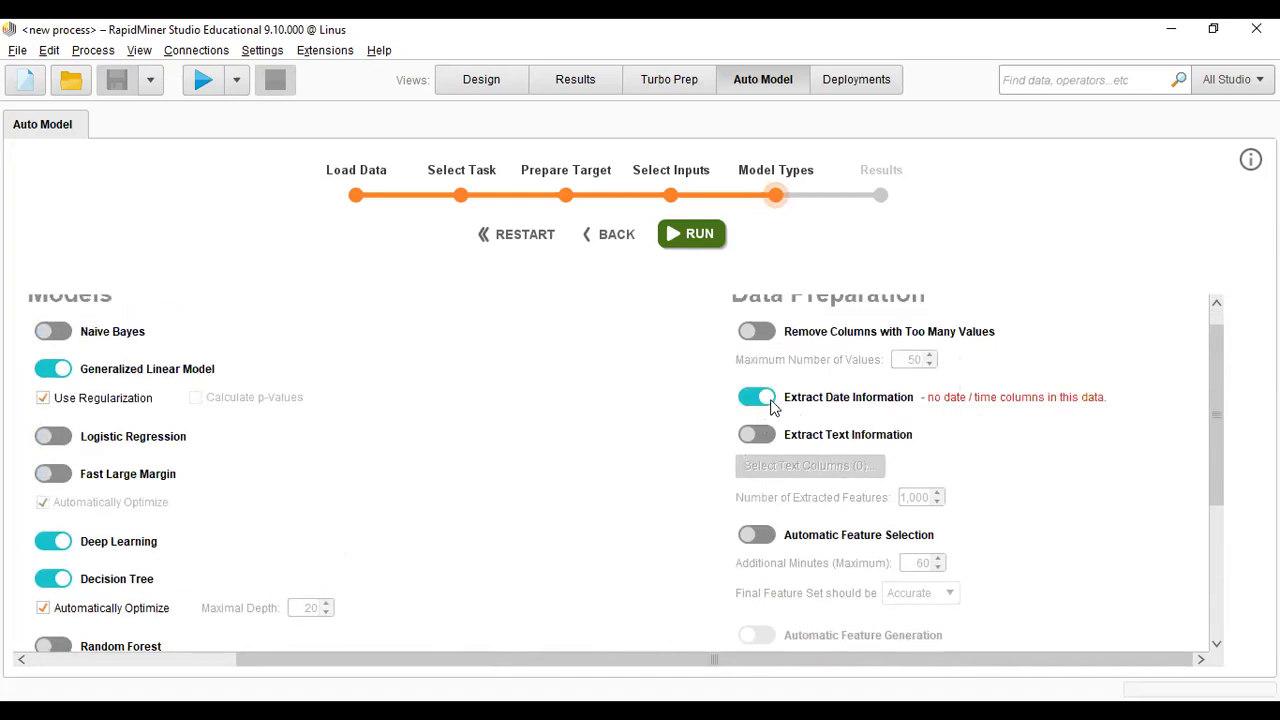
scroll(775, 407, down, 3)
scroll(838, 453, up, 3)
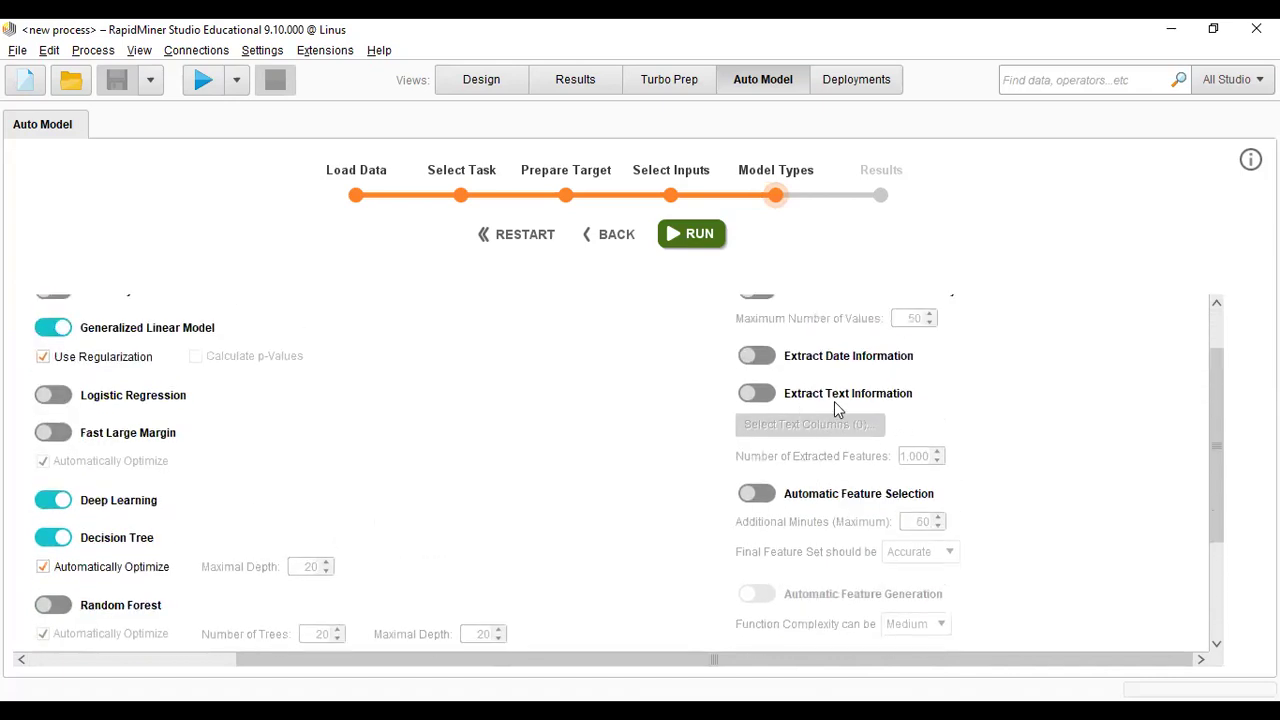
Try Automatic Feature Selection with a maximum of 60 additional minutes, then switch it back off
scroll(855, 461, down, 1)
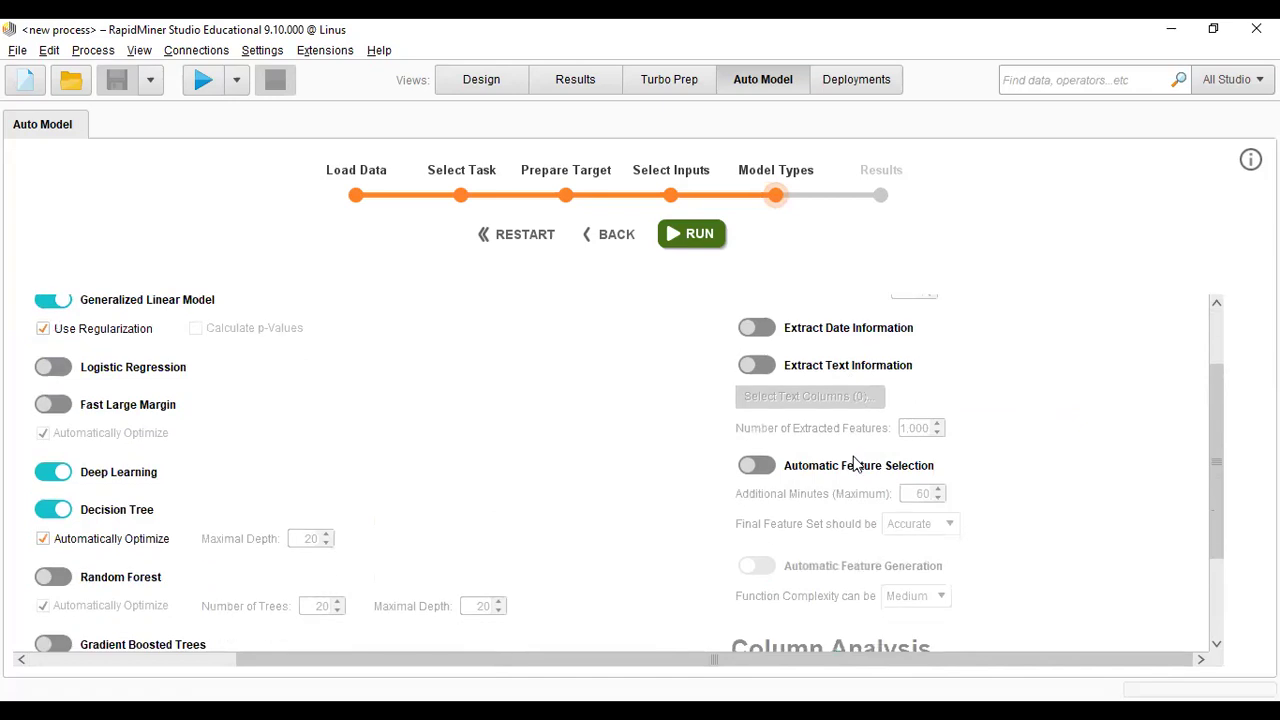
scroll(857, 485, down, 1)
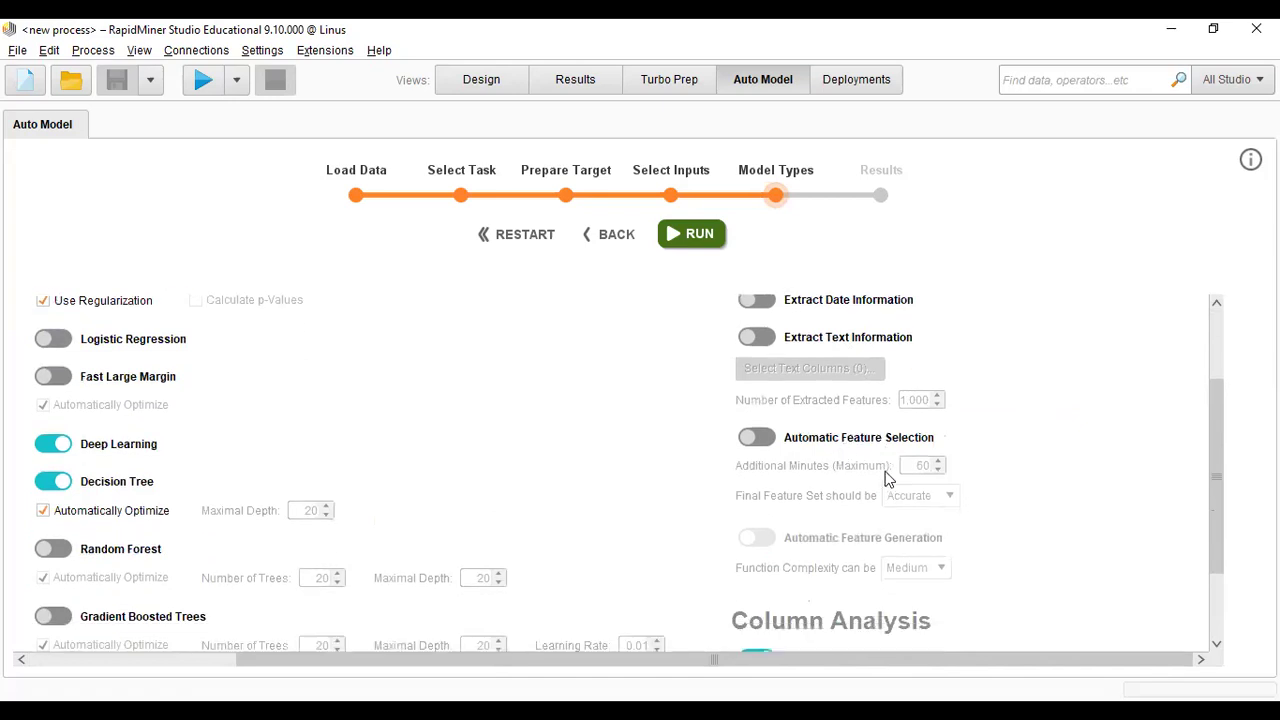
click(757, 438)
scroll(778, 441, down, 3)
scroll(765, 443, up, 1)
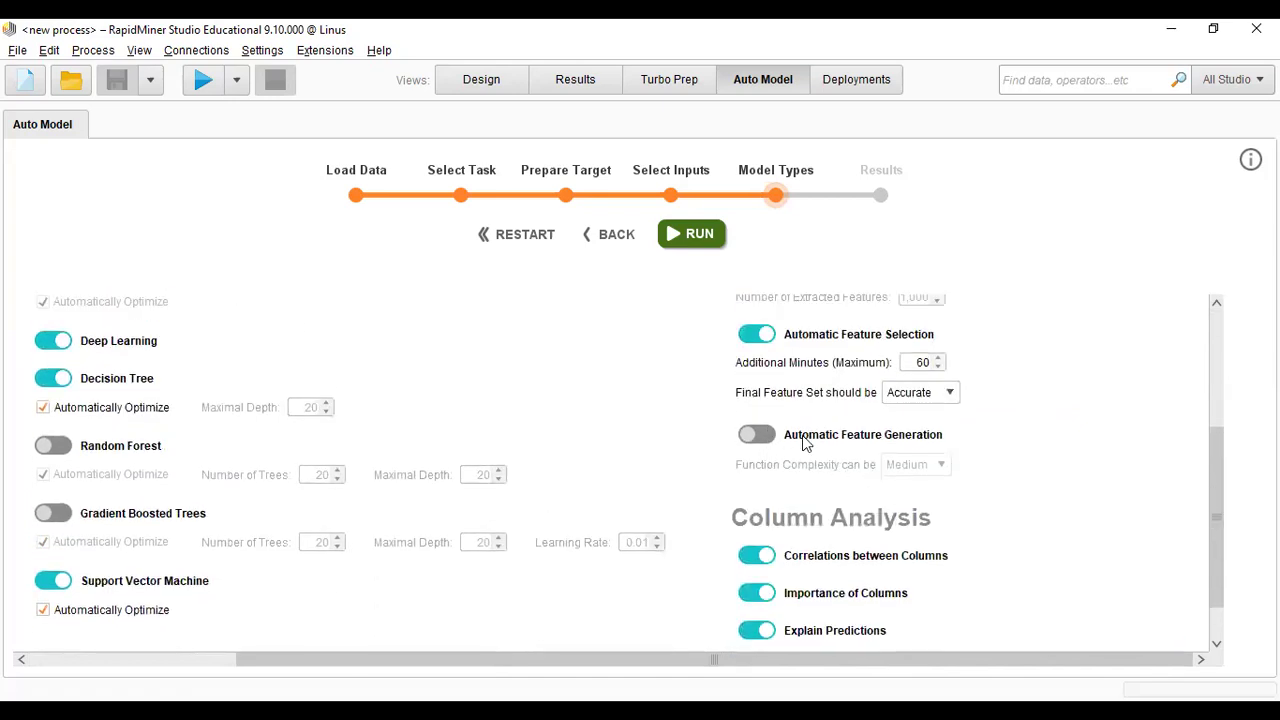
scroll(805, 443, up, 1)
double_click(931, 389)
key(BackSpace)
text(60)
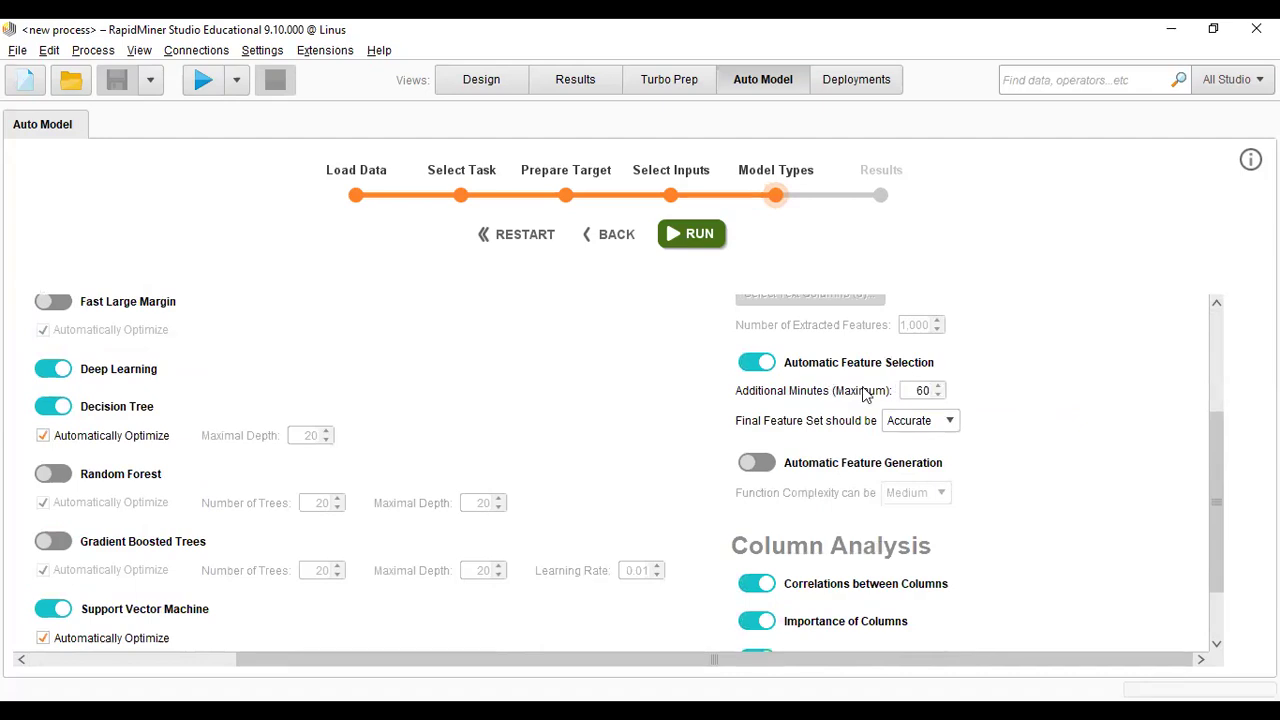
click(757, 362)
scroll(909, 386, up, 3)
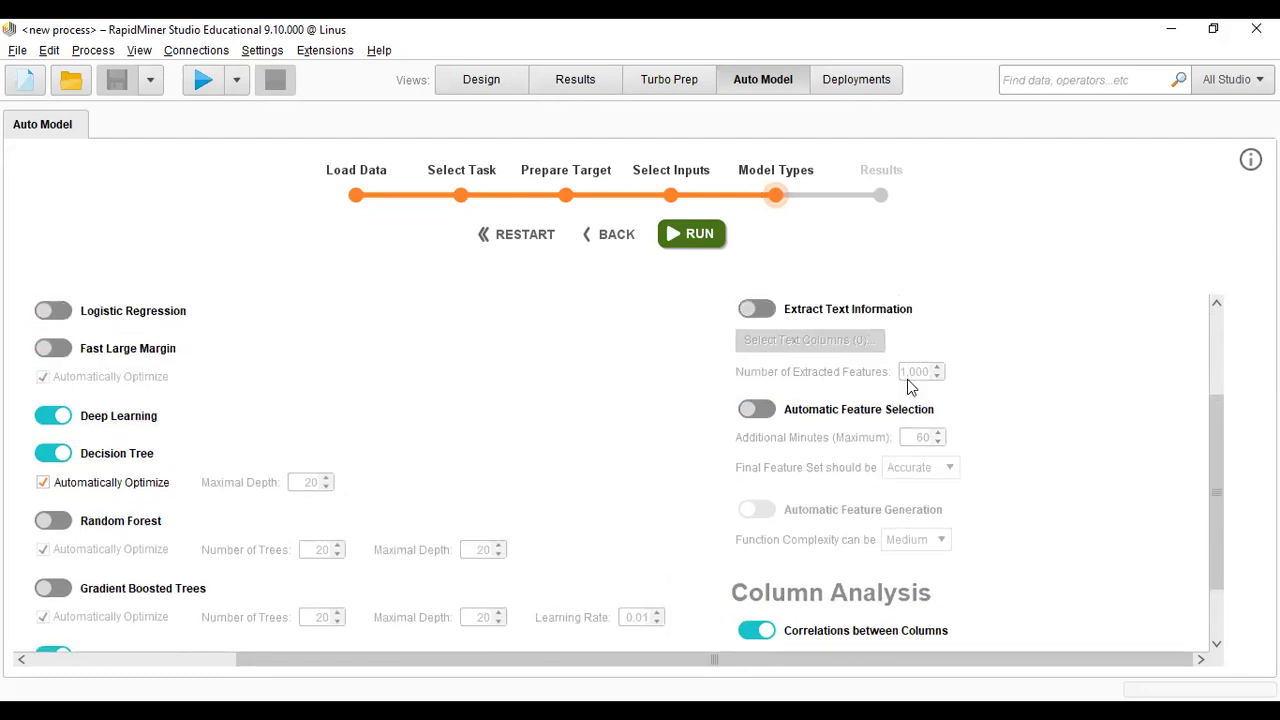
Enable Automatic Feature Selection and Automatic Feature Generation, keeping the function complexity at Medium
scroll(898, 408, down, 2)
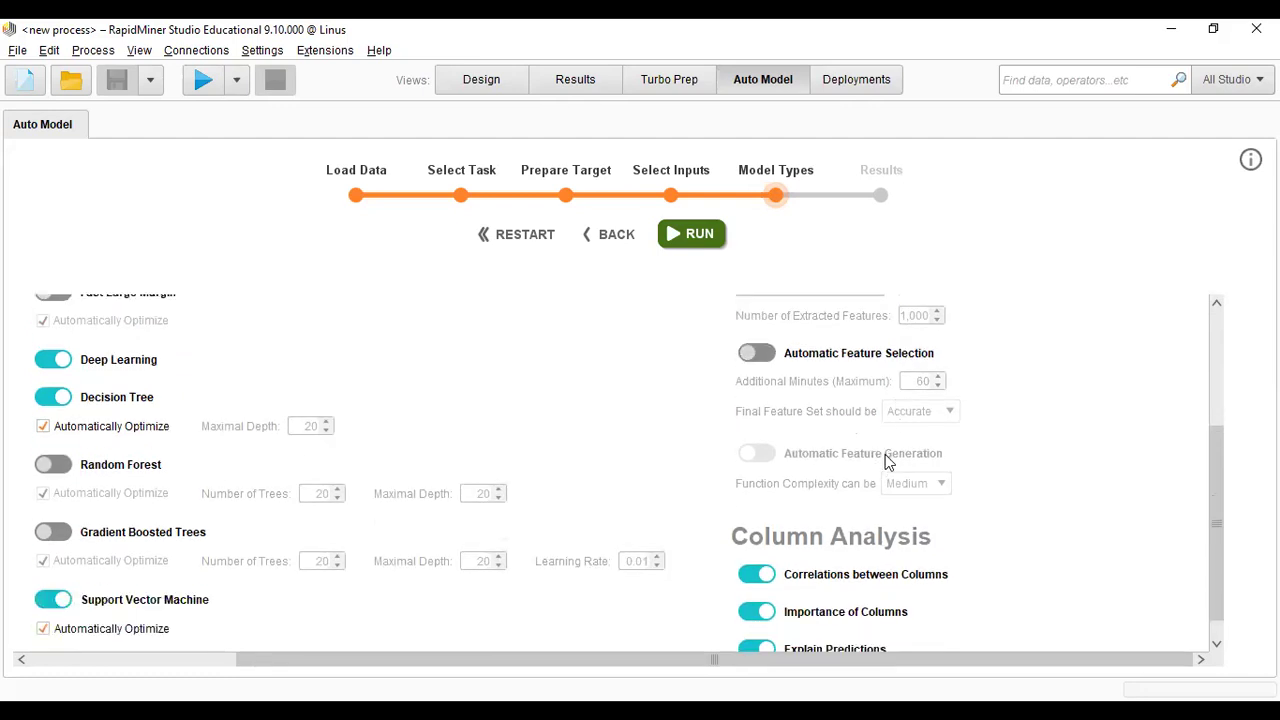
click(757, 354)
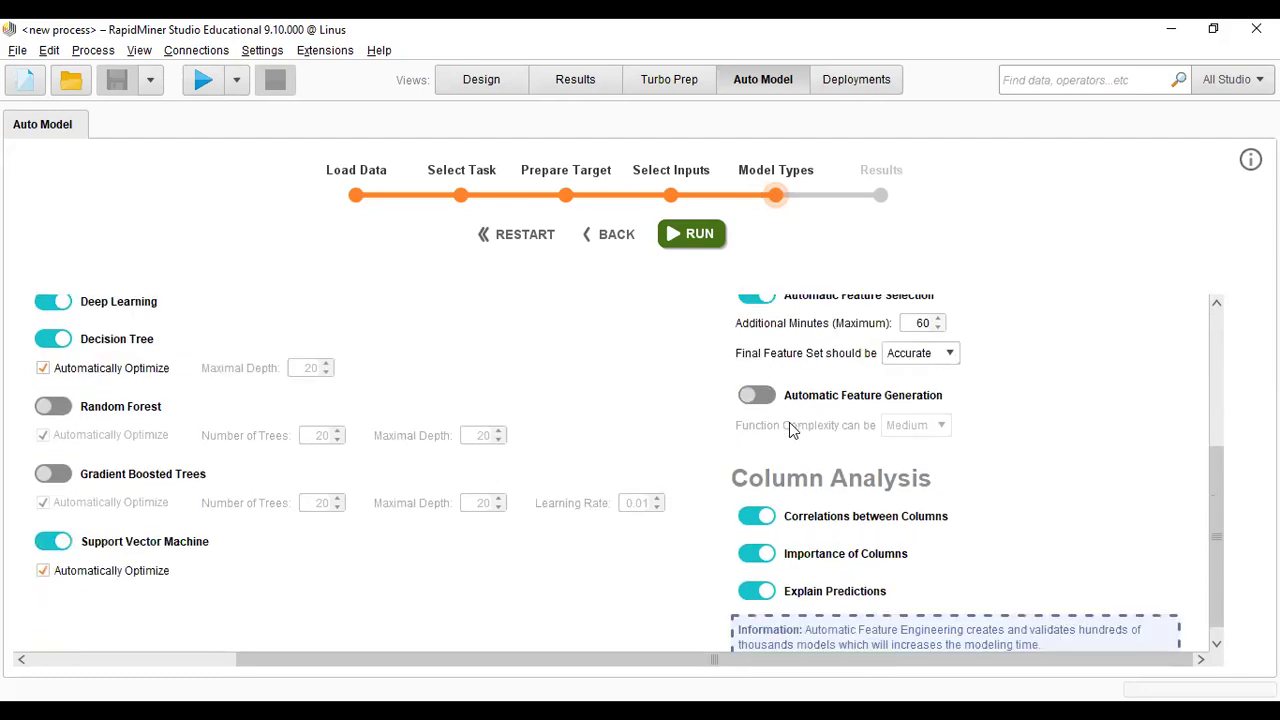
scroll(790, 430, up, 1)
click(790, 434)
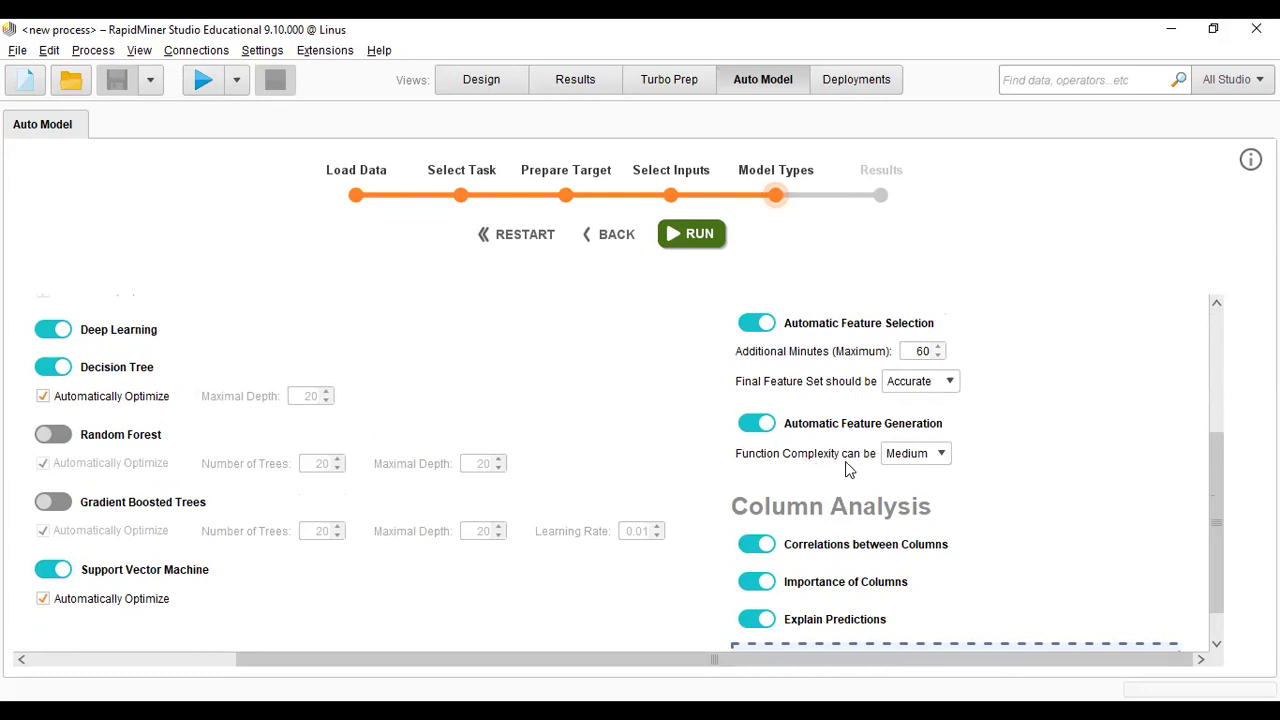
click(938, 453)
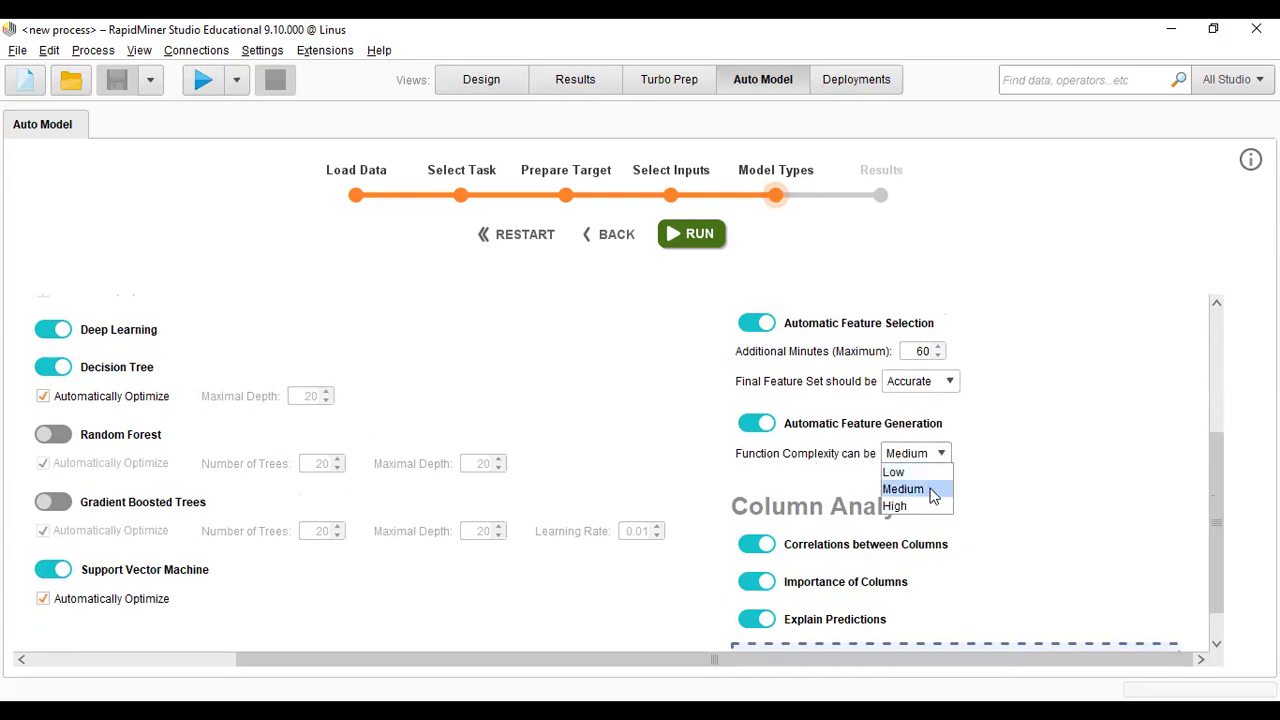
click(1010, 452)
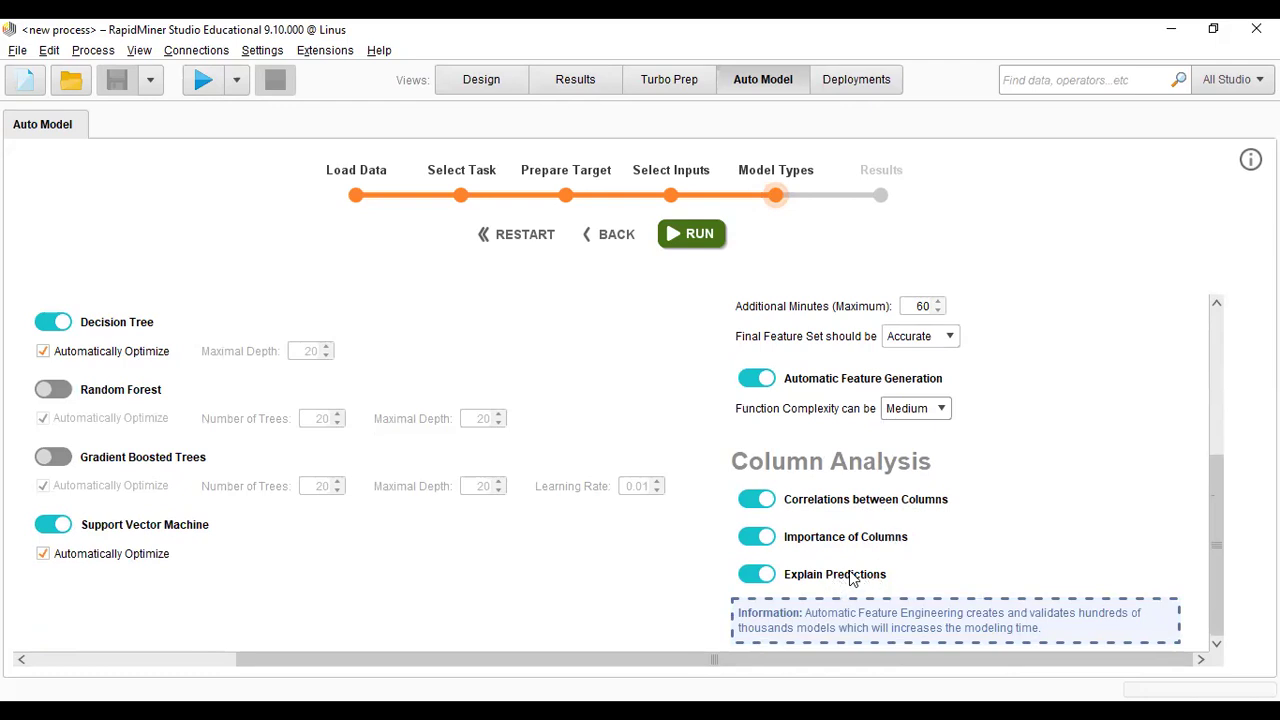
Switch Correlations between Columns, Importance of Columns and Explain Predictions off and back on
click(762, 505)
click(766, 538)
click(766, 578)
click(766, 540)
click(764, 503)
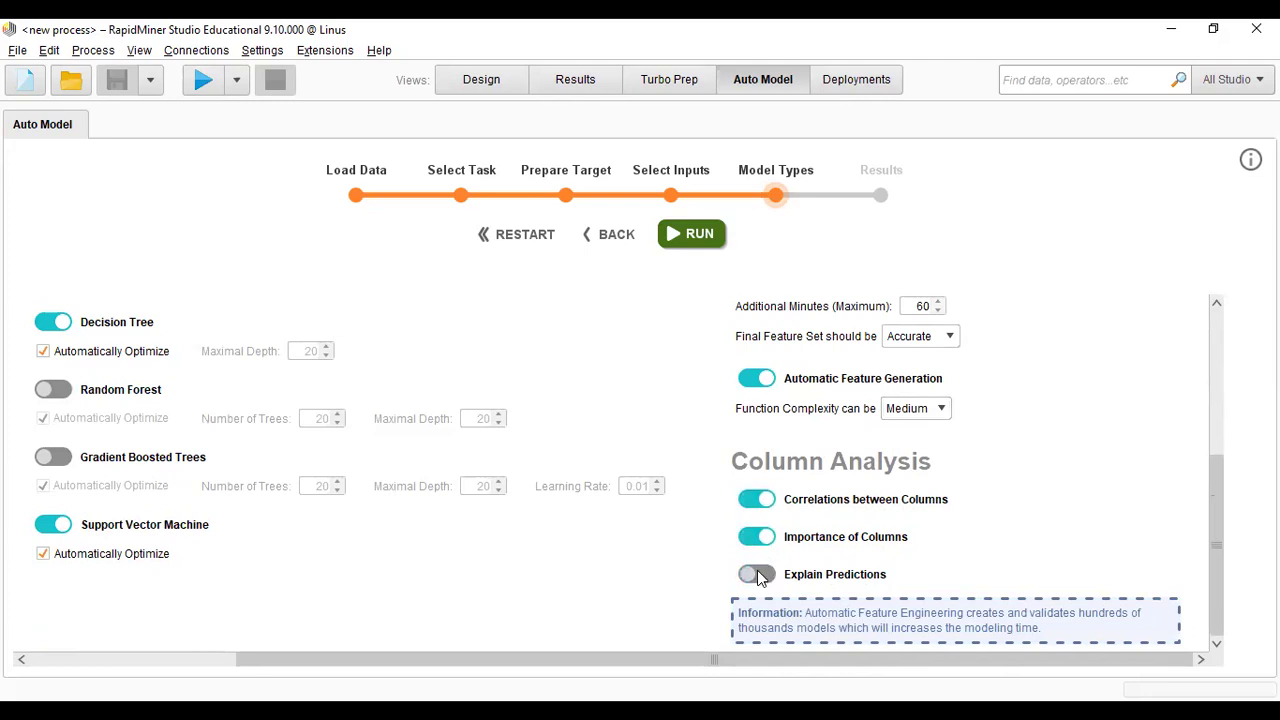
click(757, 573)
Keep Local Computer as the execution target and run Auto Model with the selected models and feature engineering
scroll(838, 527, up, 3)
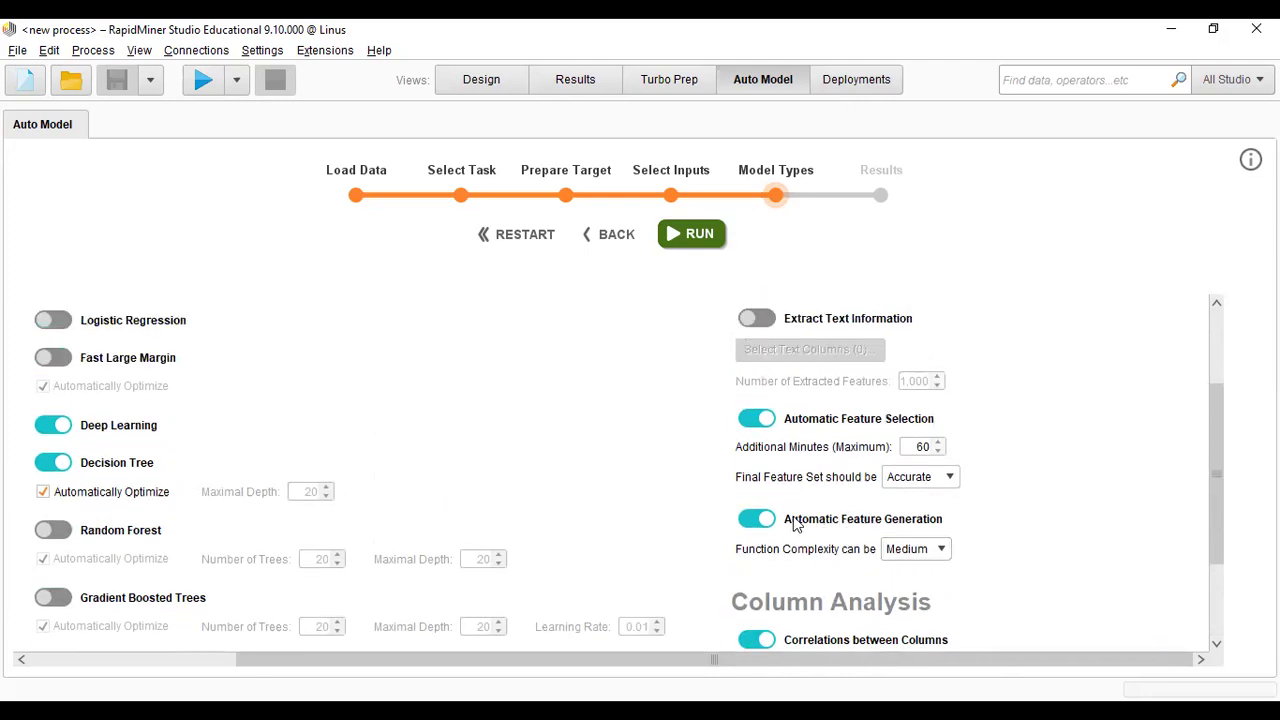
scroll(845, 522, up, 3)
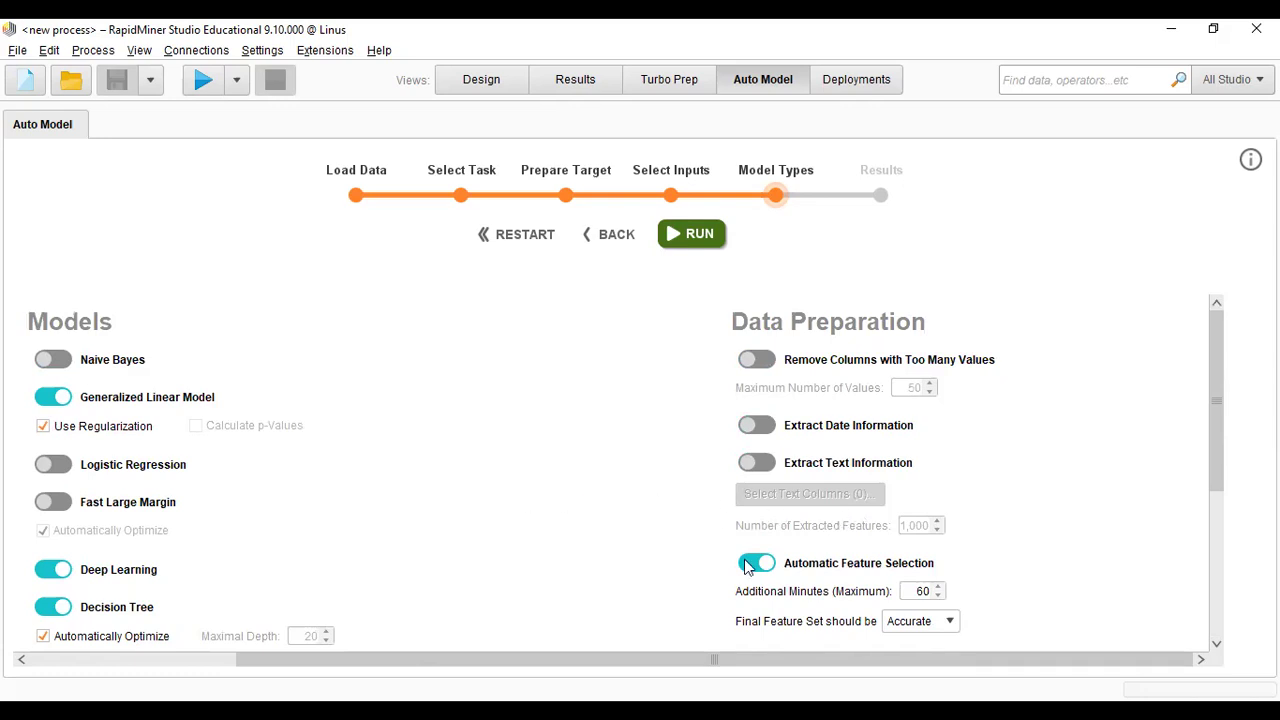
drag(733, 658, 527, 658)
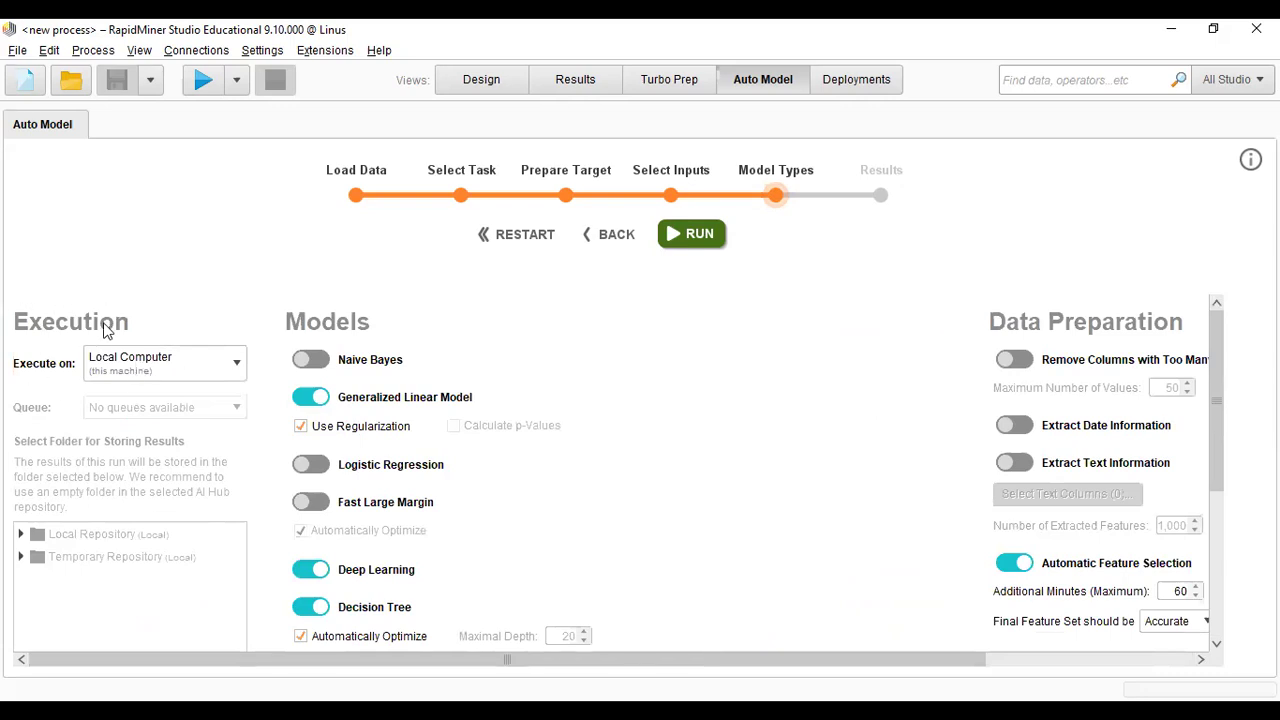
click(234, 363)
click(234, 363)
scroll(377, 473, down, 5)
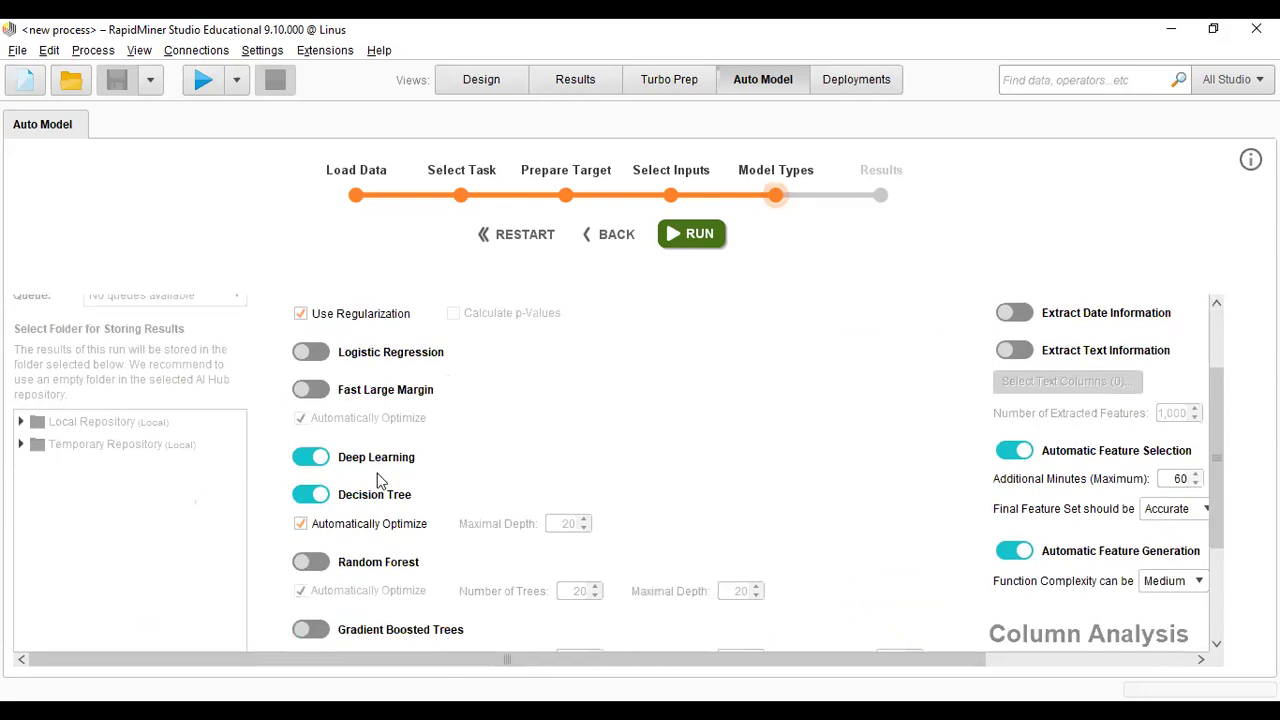
scroll(388, 503, up, 5)
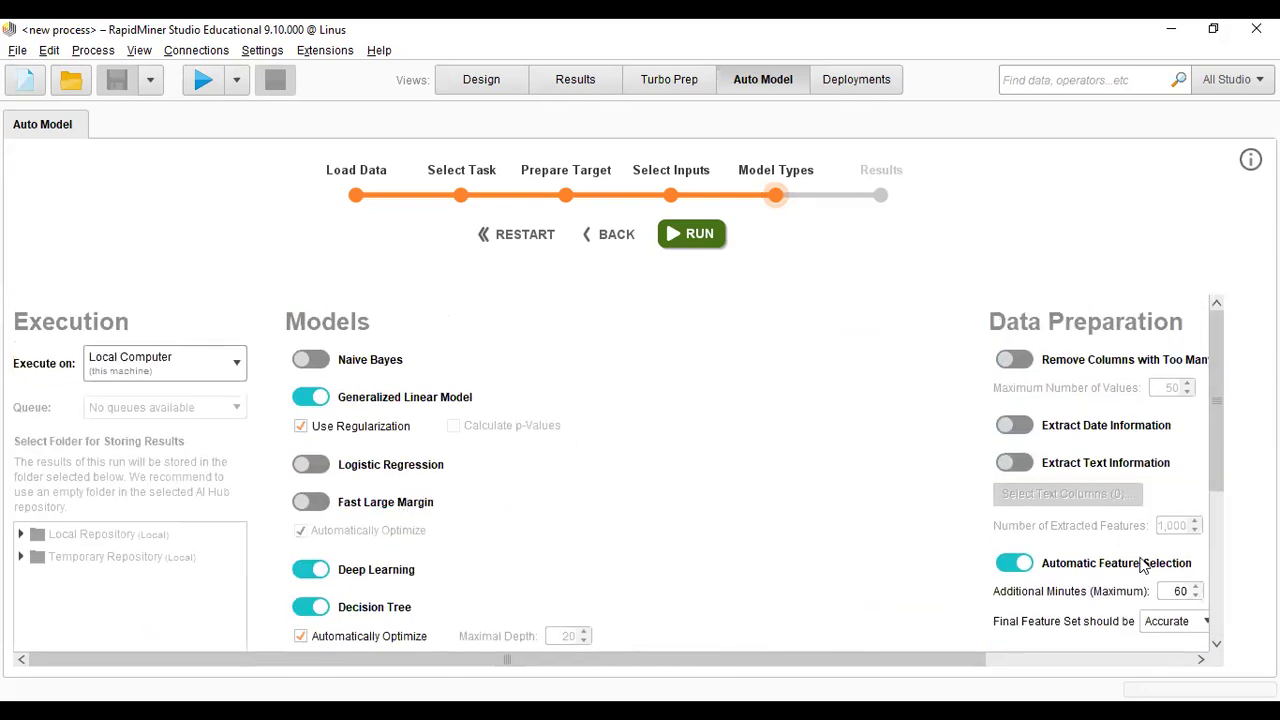
click(700, 234)
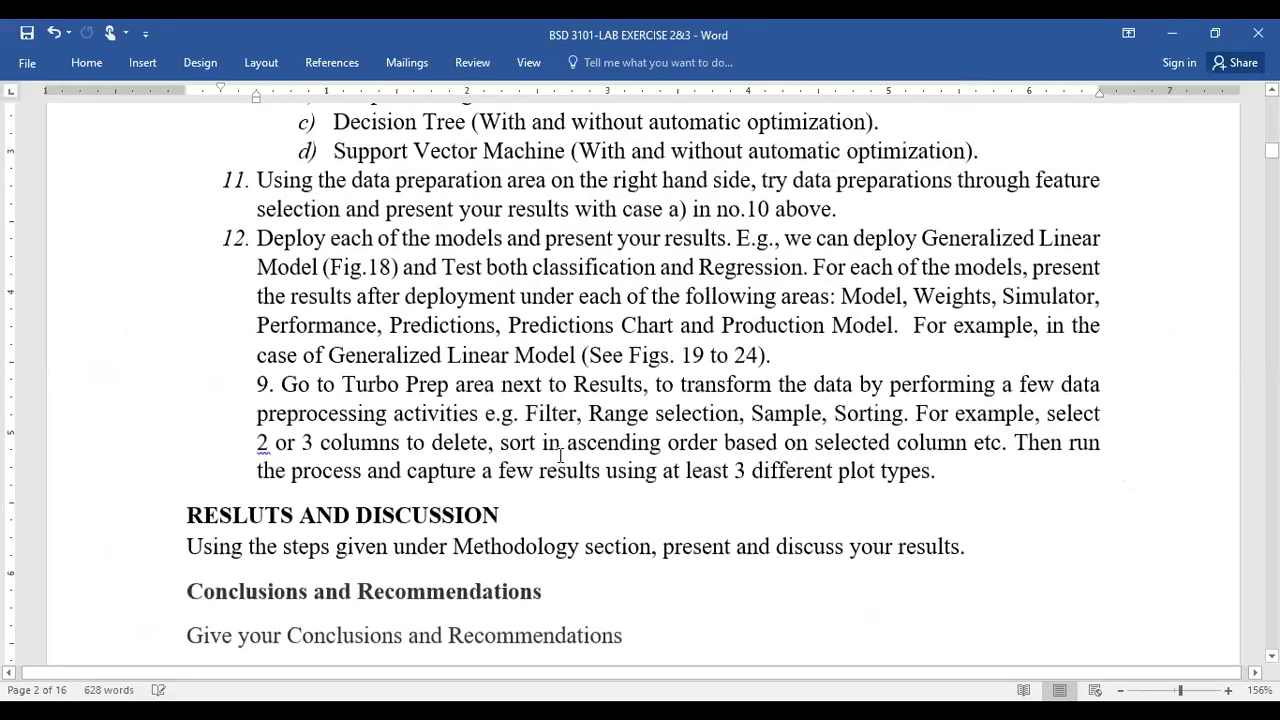
Switch to the lab exercise in Word and read items 8 to 10 on loading data, selecting tasks and testing models
scroll(348, 290, up, 1)
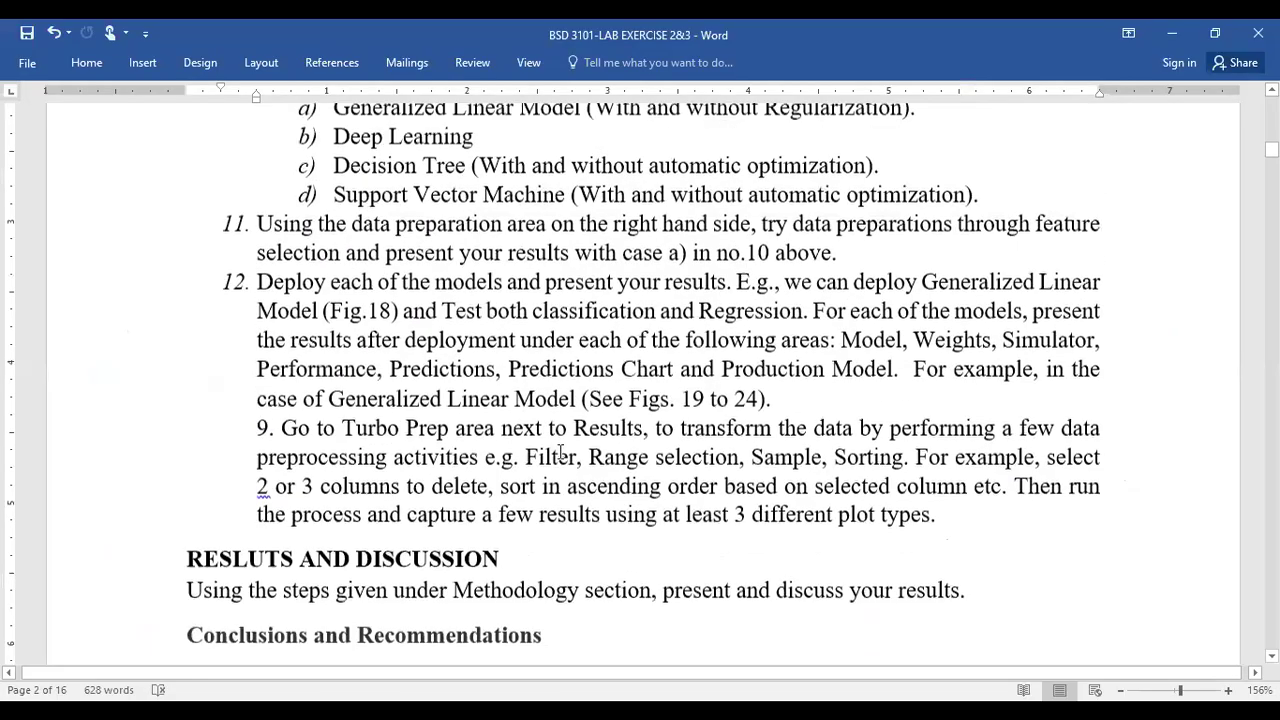
scroll(348, 290, up, 4)
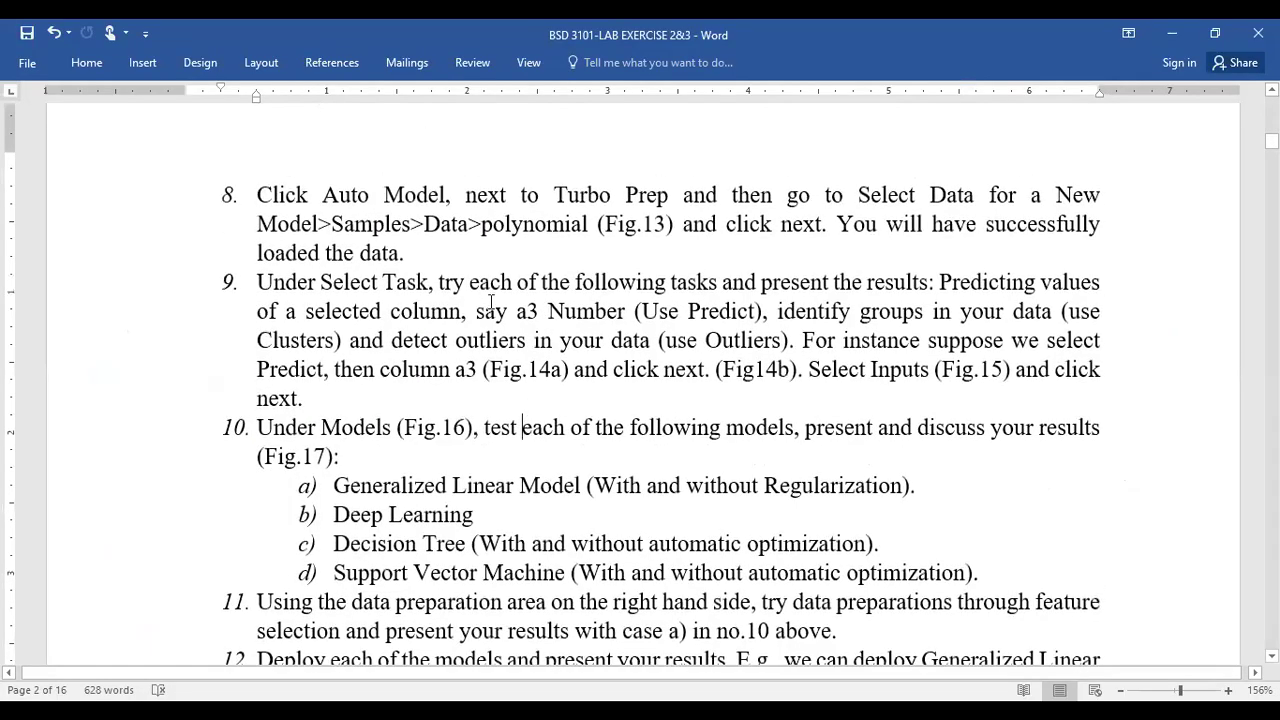
click(424, 249)
scroll(430, 425, down, 1)
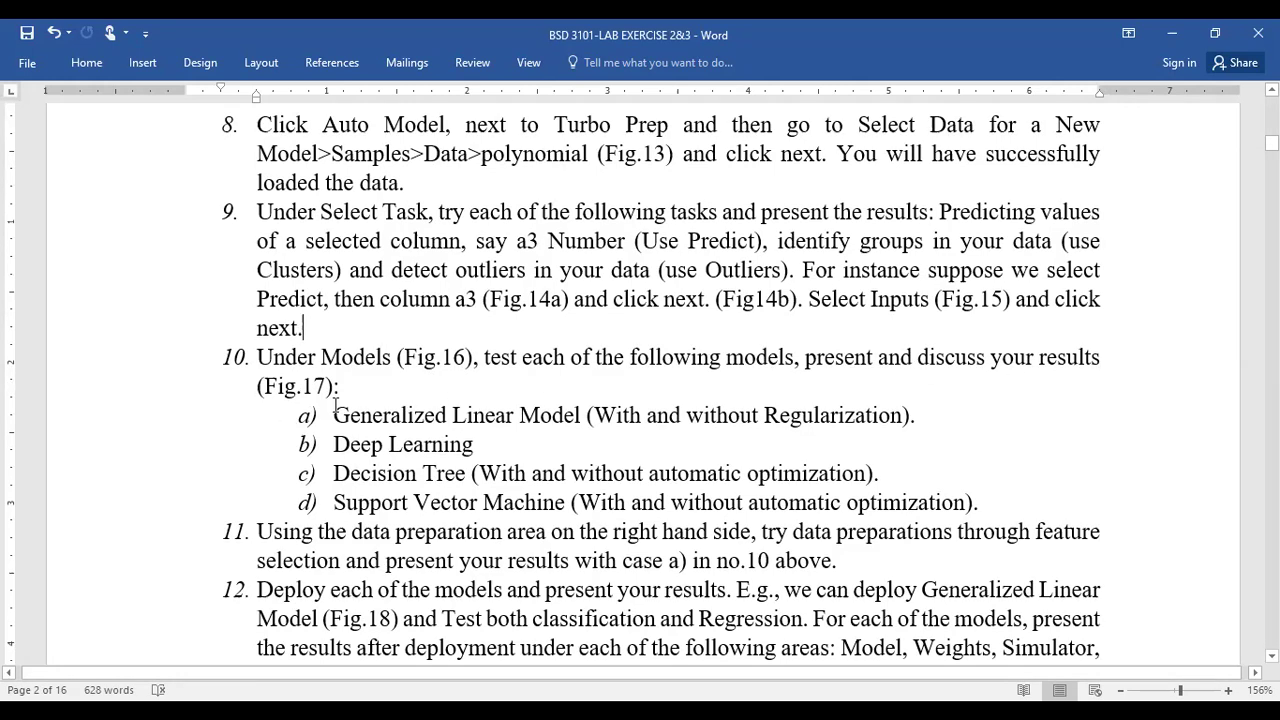
scroll(336, 405, down, 2)
click(522, 284)
click(790, 277)
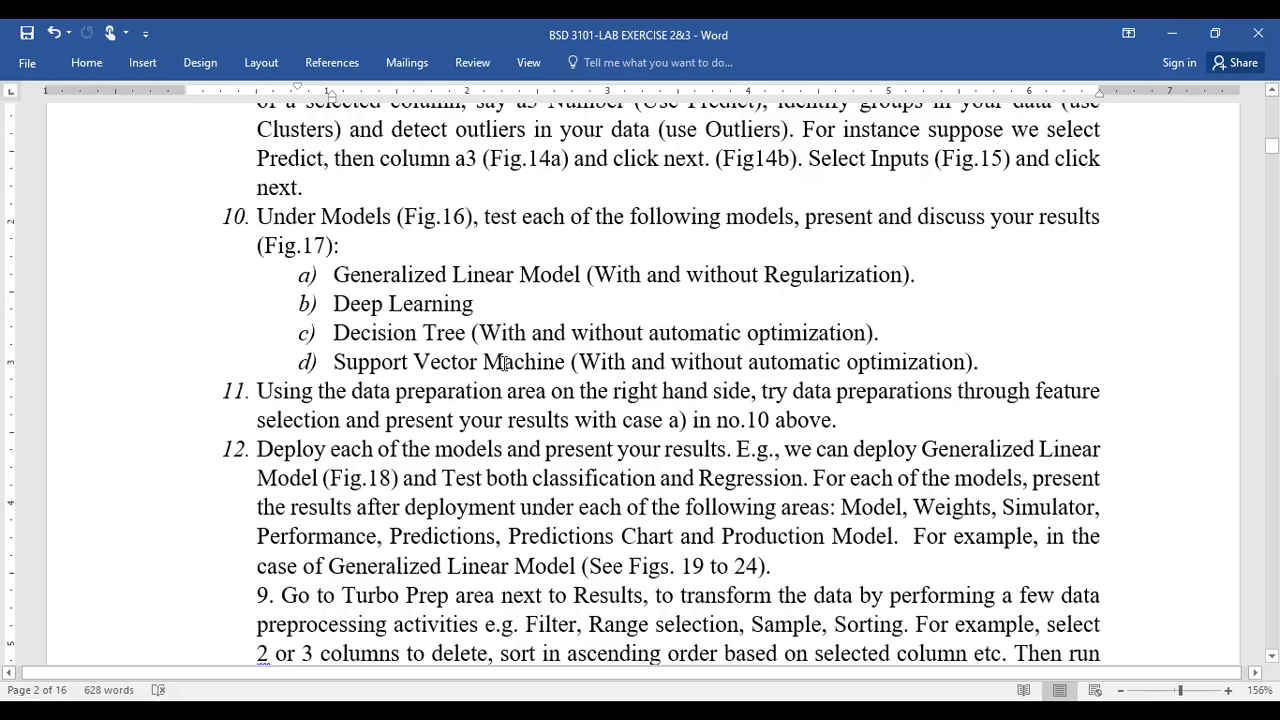
click(817, 357)
Read item 11 on feature selection and highlight its related Generalized Linear Model case in item 10
scroll(797, 403, down, 1)
scroll(793, 403, down, 1)
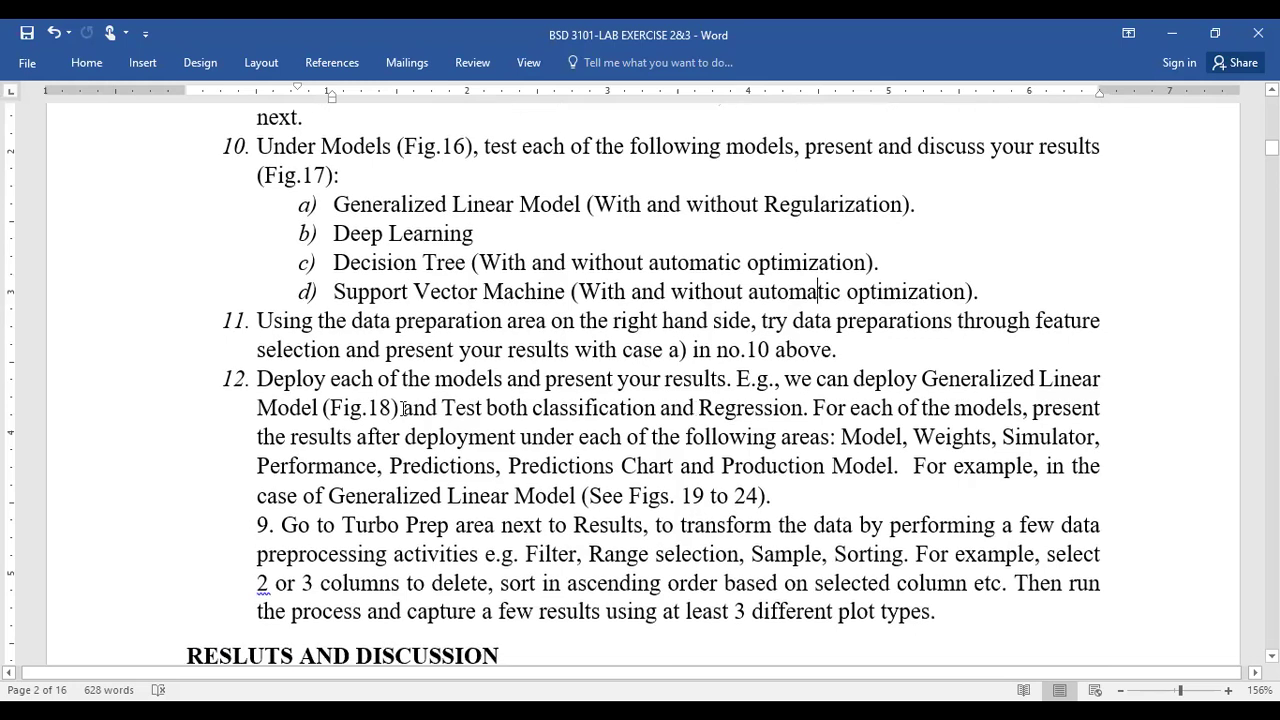
scroll(317, 387, down, 1)
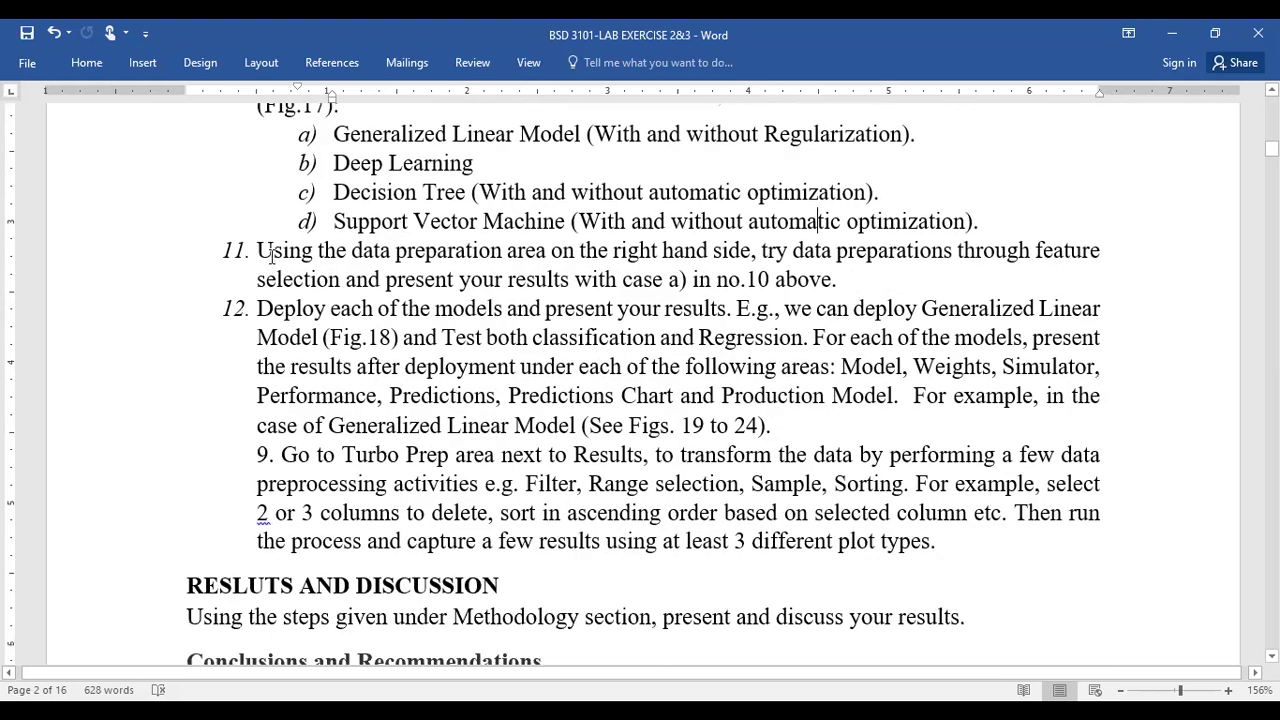
click(369, 256)
scroll(344, 286, up, 2)
drag(335, 272, 922, 274)
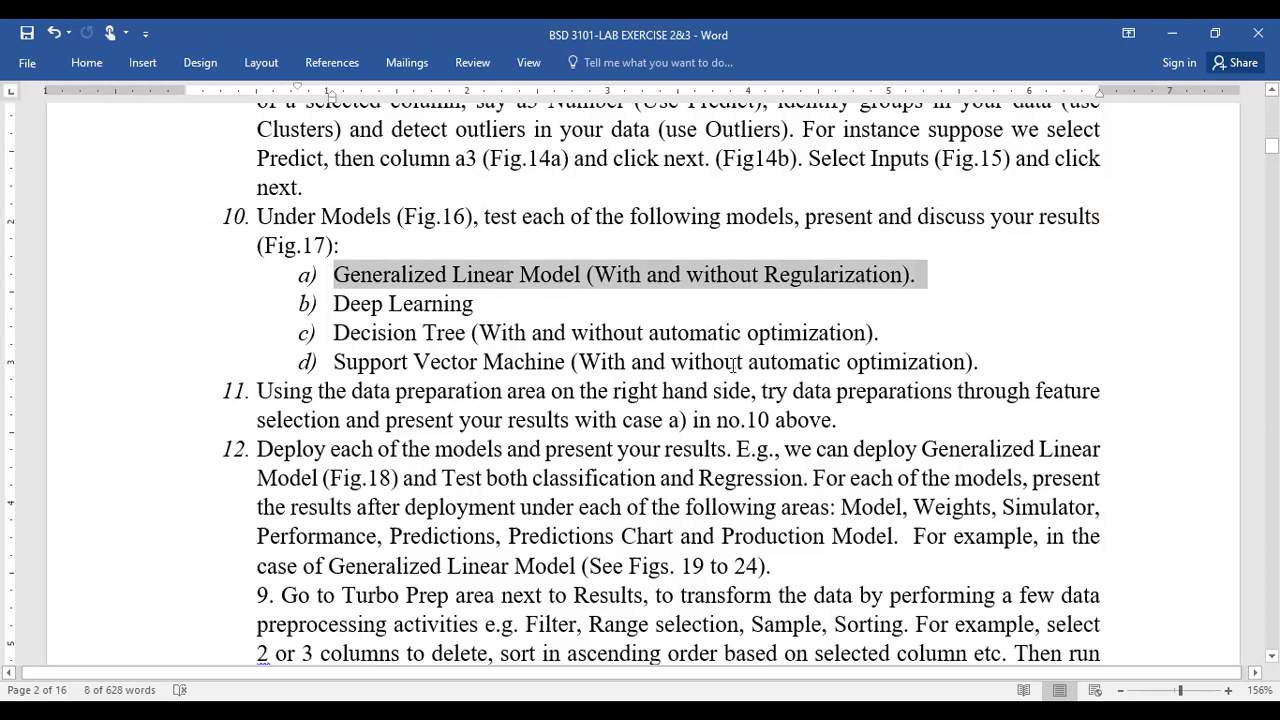
Read item 12 on deploying each model and the result areas to present for it
scroll(535, 372, down, 2)
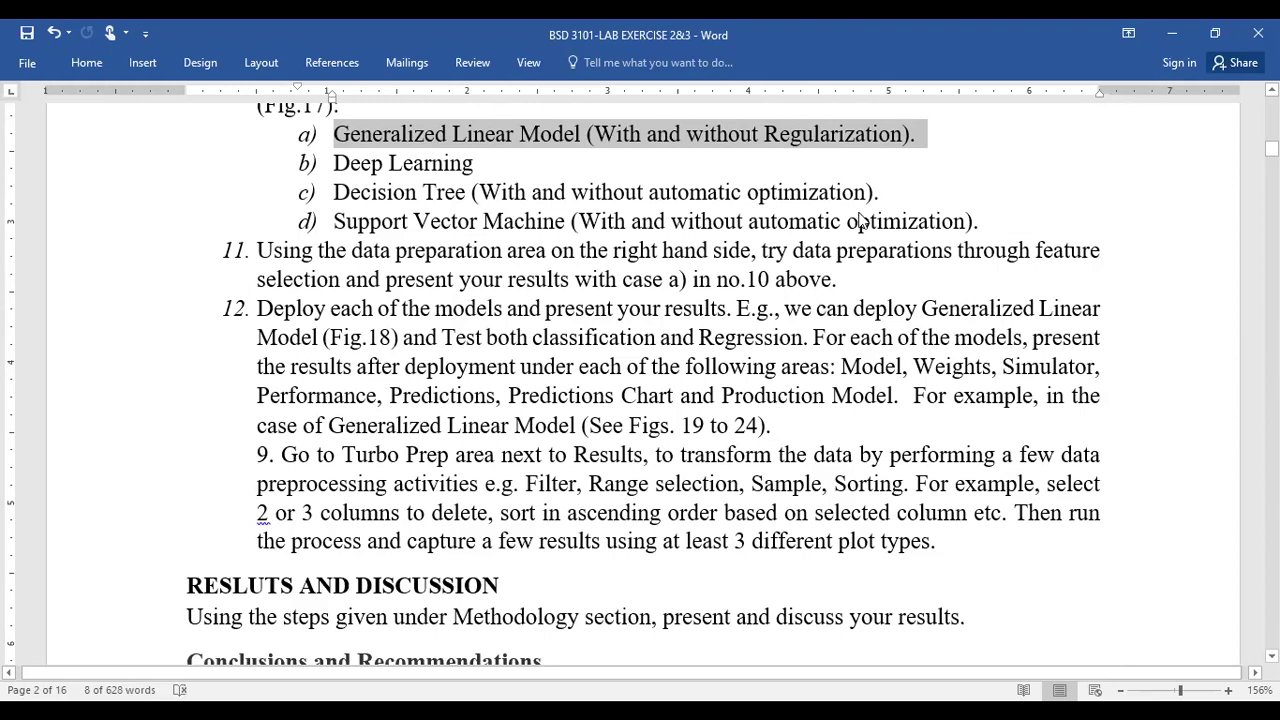
key(alt+Tab)
click(807, 369)
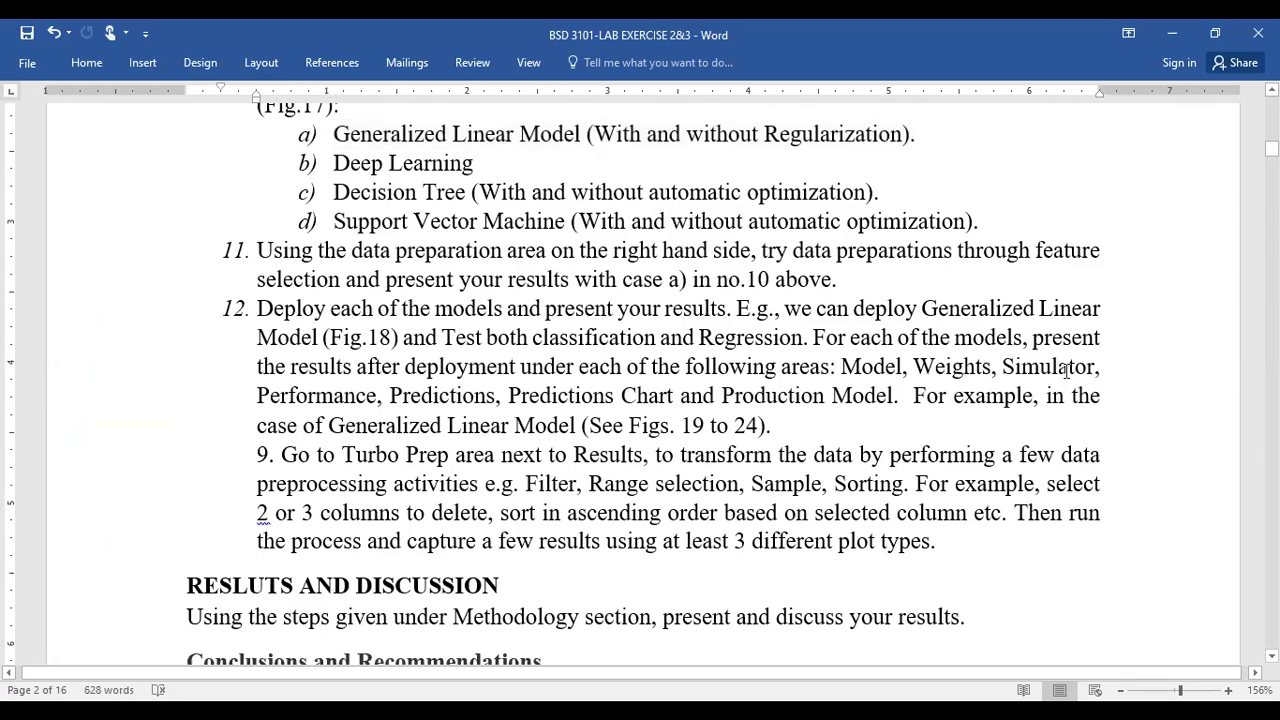
Remove the manual number 9 from the Turbo Prep instruction and make it numbered list item 13
click(356, 397)
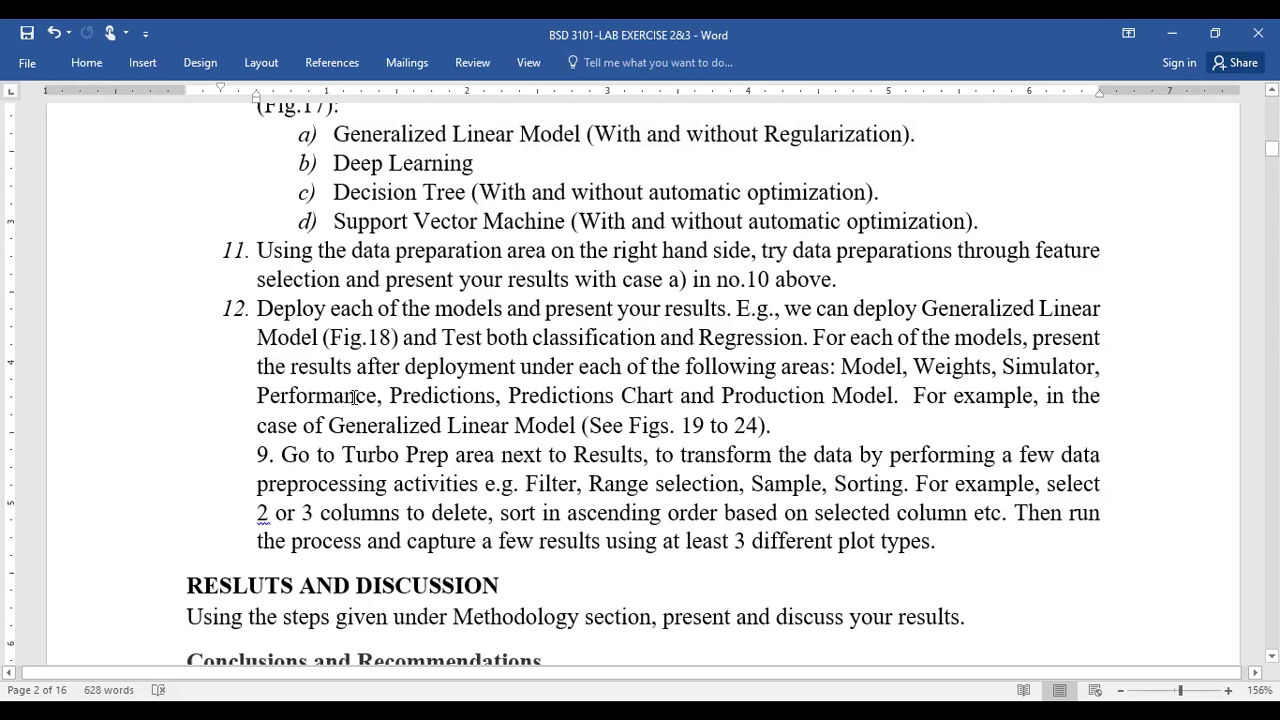
click(440, 397)
click(280, 458)
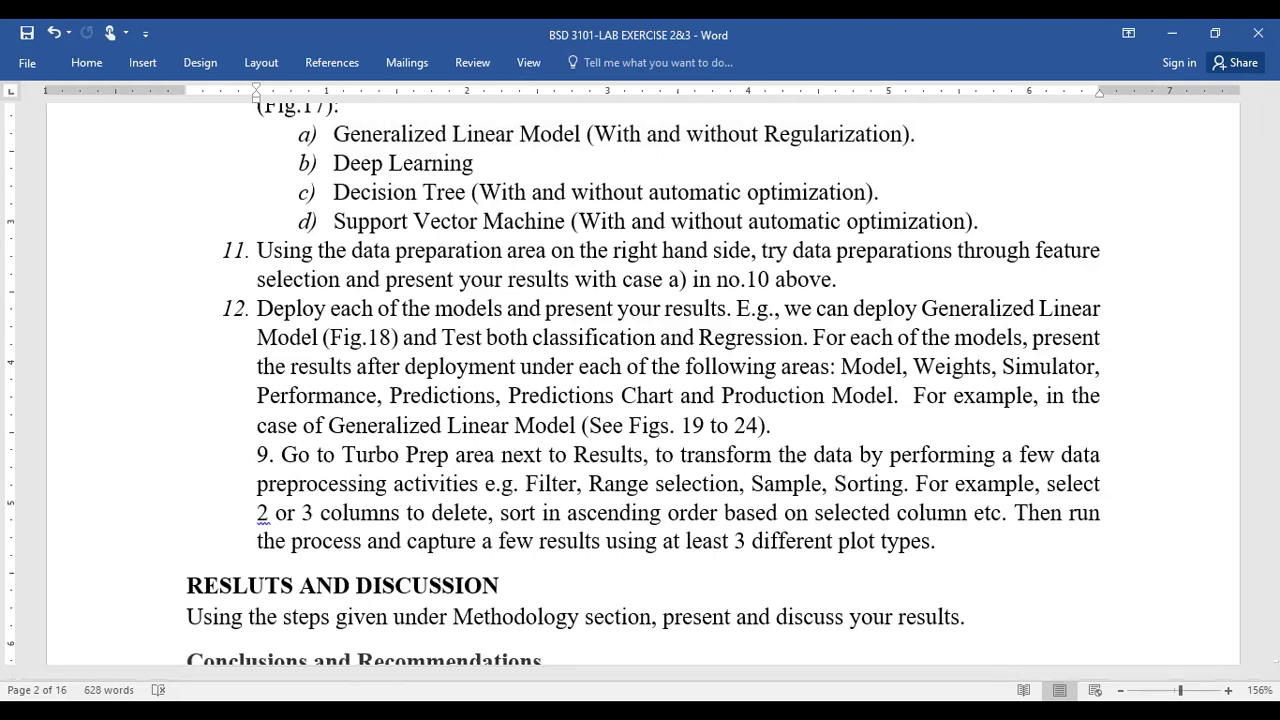
key(BackSpace)
key(BackSpace)
key(BackSpace)
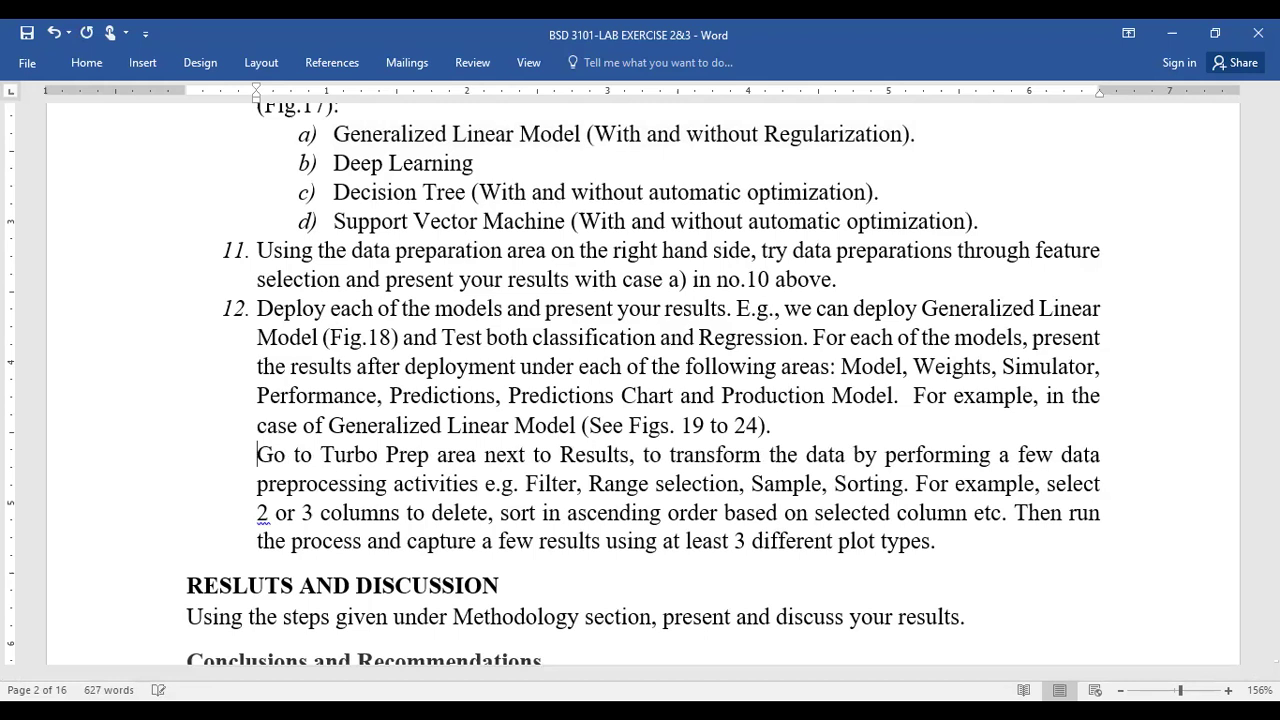
key(BackSpace)
key(BackSpace)
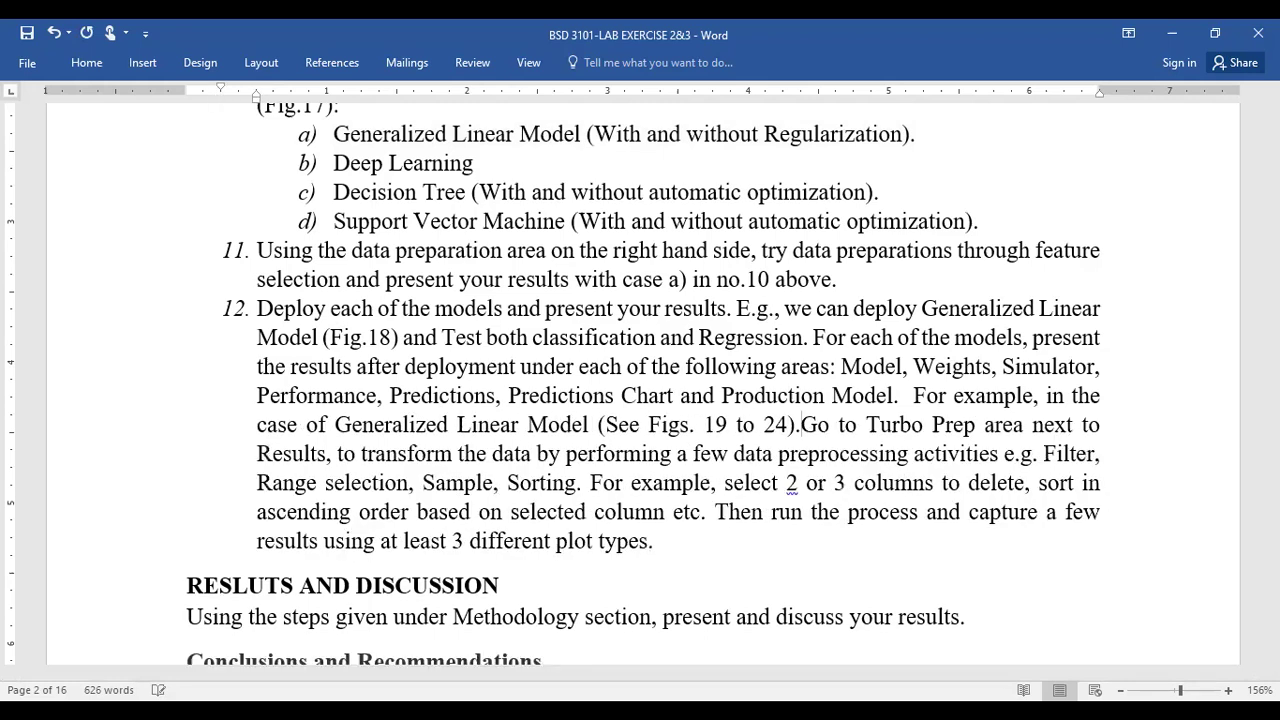
key(Return)
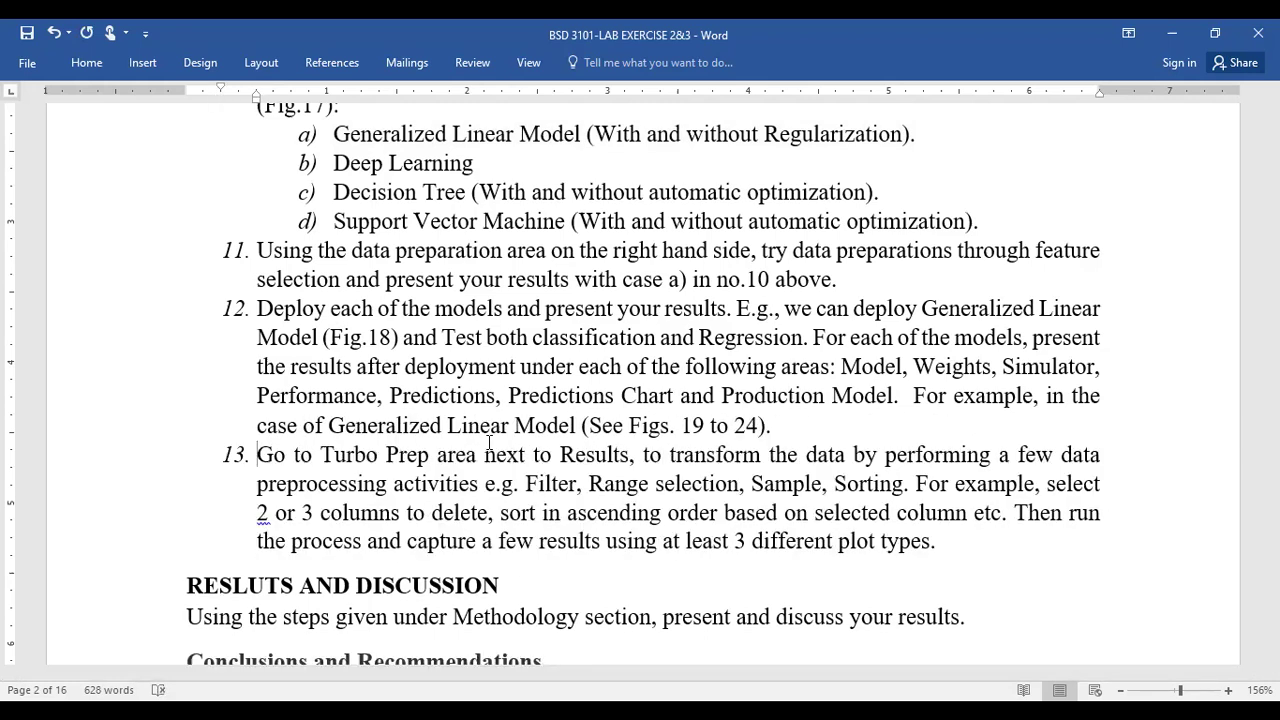
Look through the document's example result and plot figures up to Fig.12
scroll(495, 442, down, 5)
scroll(553, 429, down, 5)
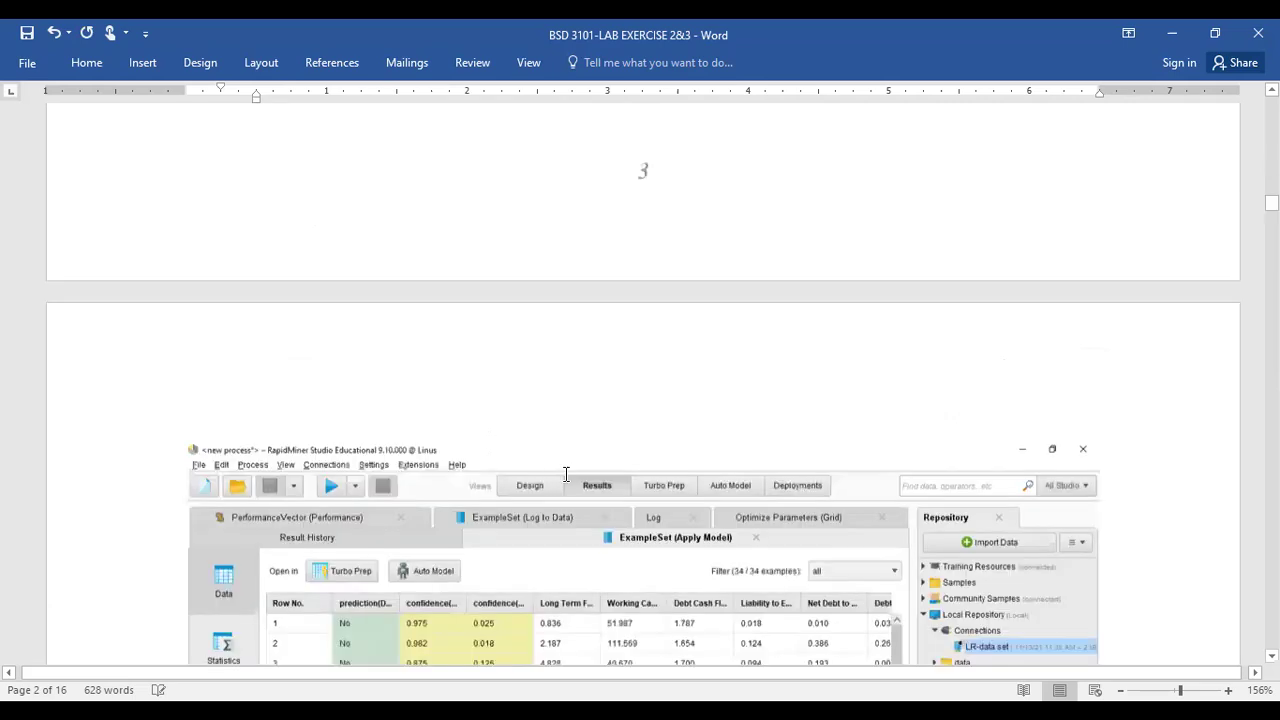
scroll(563, 474, down, 3)
scroll(586, 470, down, 10)
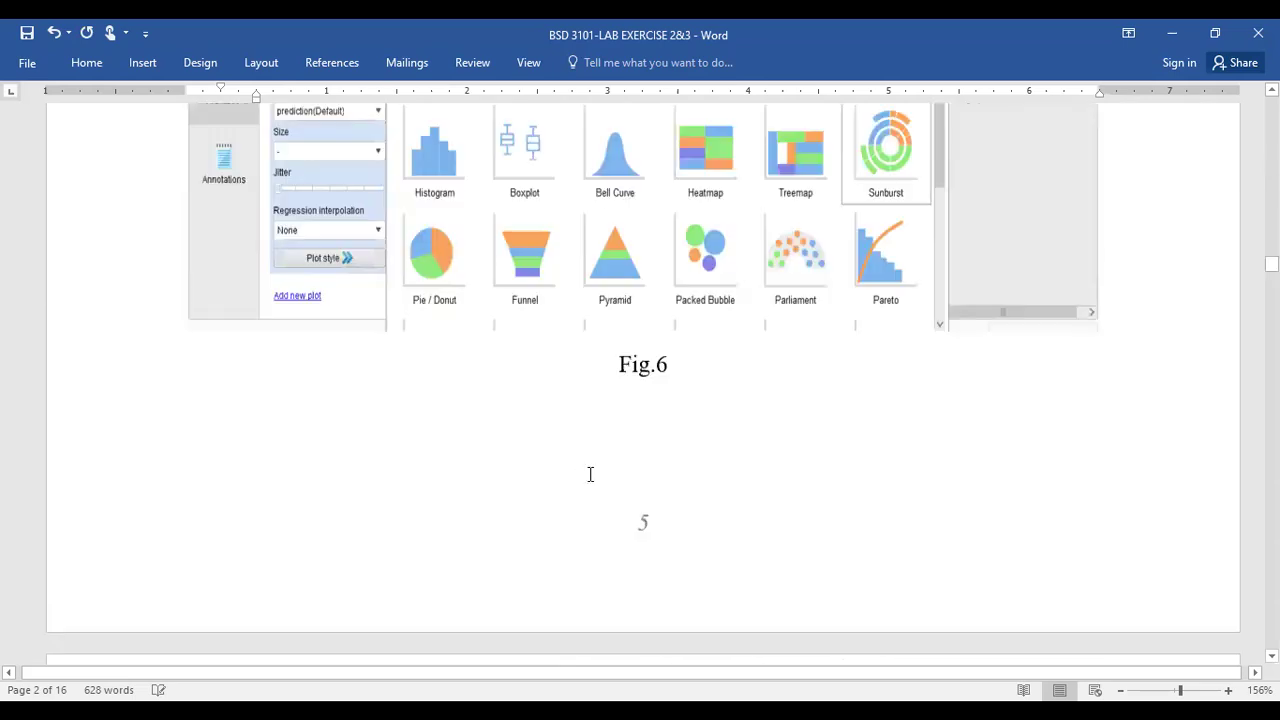
scroll(586, 472, down, 5)
scroll(587, 474, down, 5)
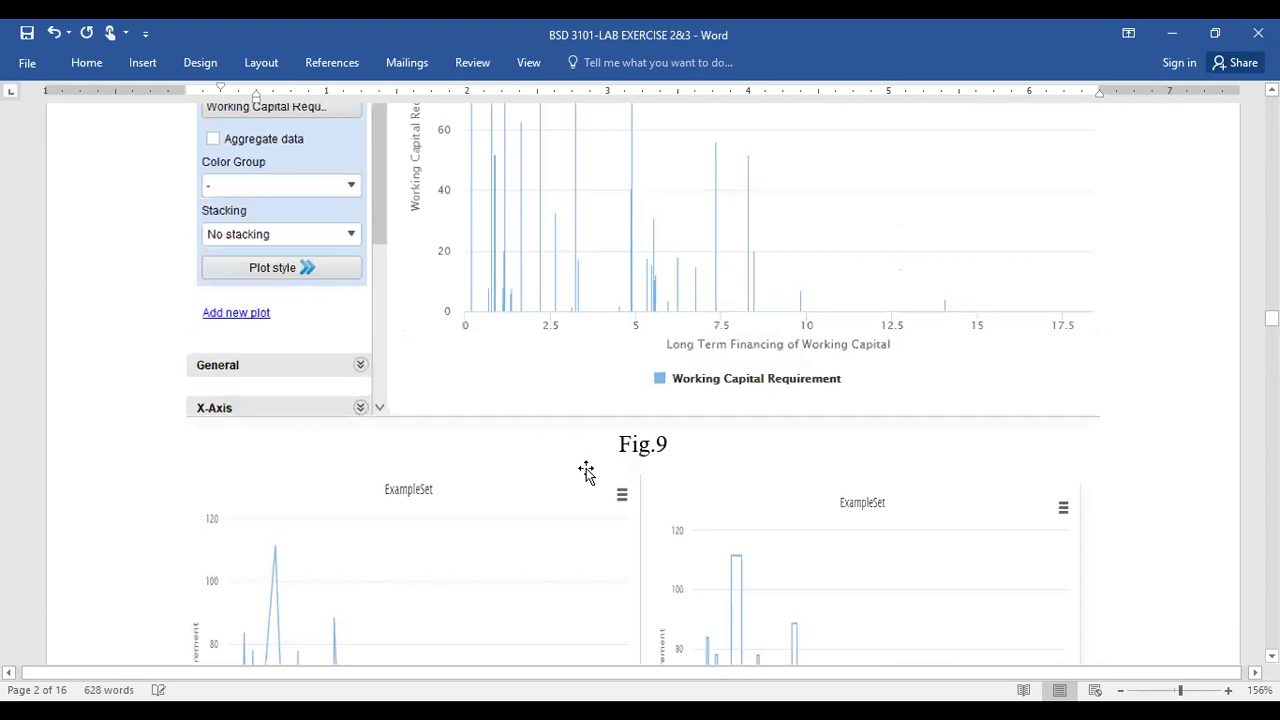
scroll(586, 472, down, 5)
scroll(588, 476, down, 15)
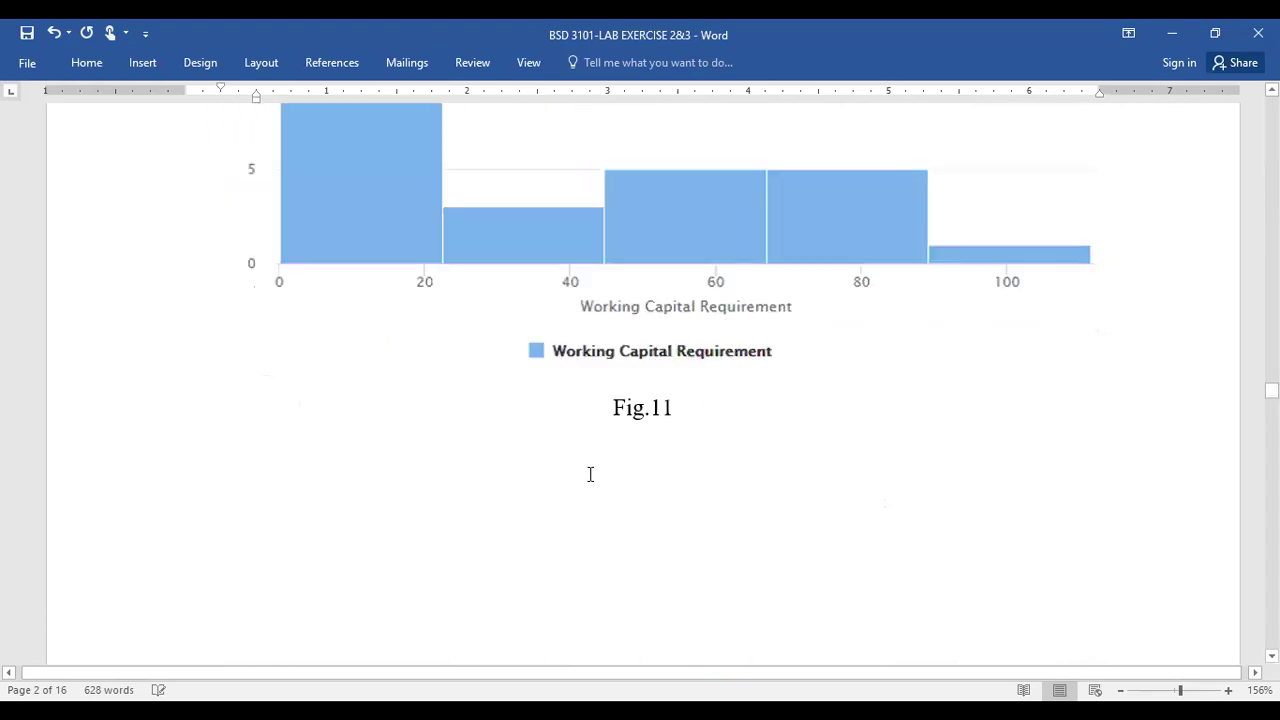
scroll(591, 488, down, 5)
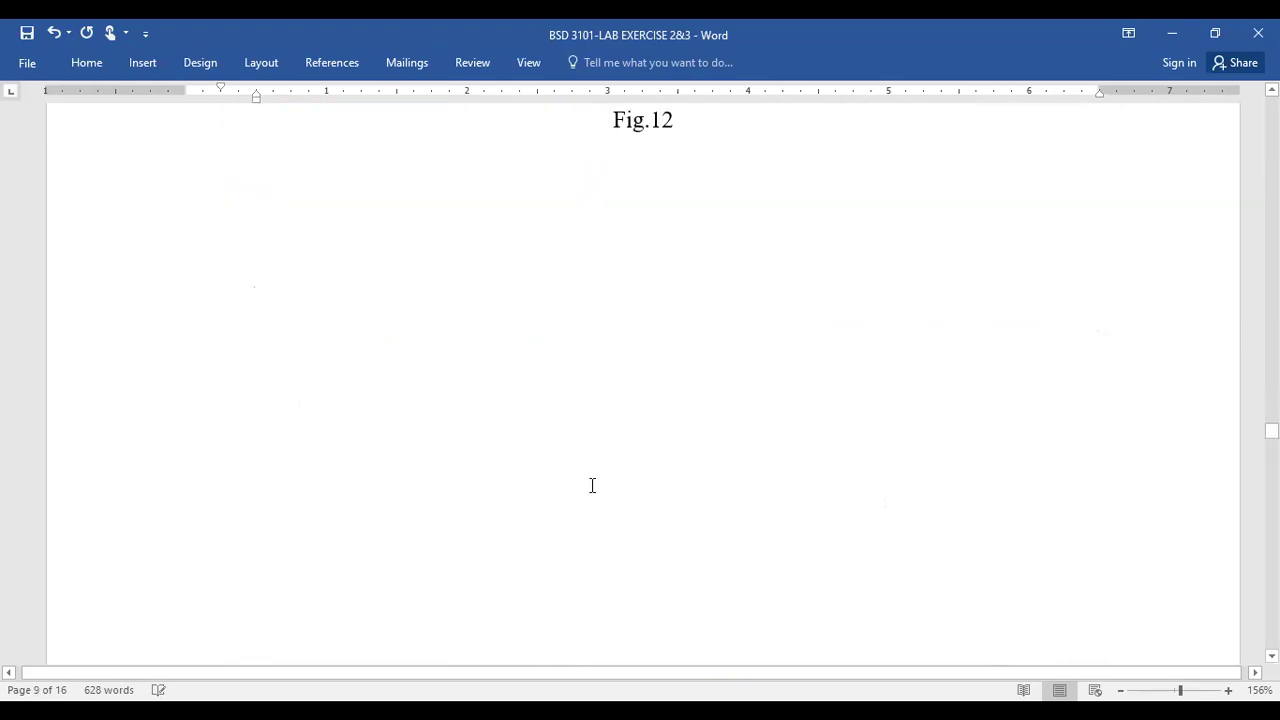
Examine the Auto Model example figures, from task and input selection to the results overview and model deployment in Fig.18
scroll(590, 490, down, 5)
scroll(590, 494, down, 5)
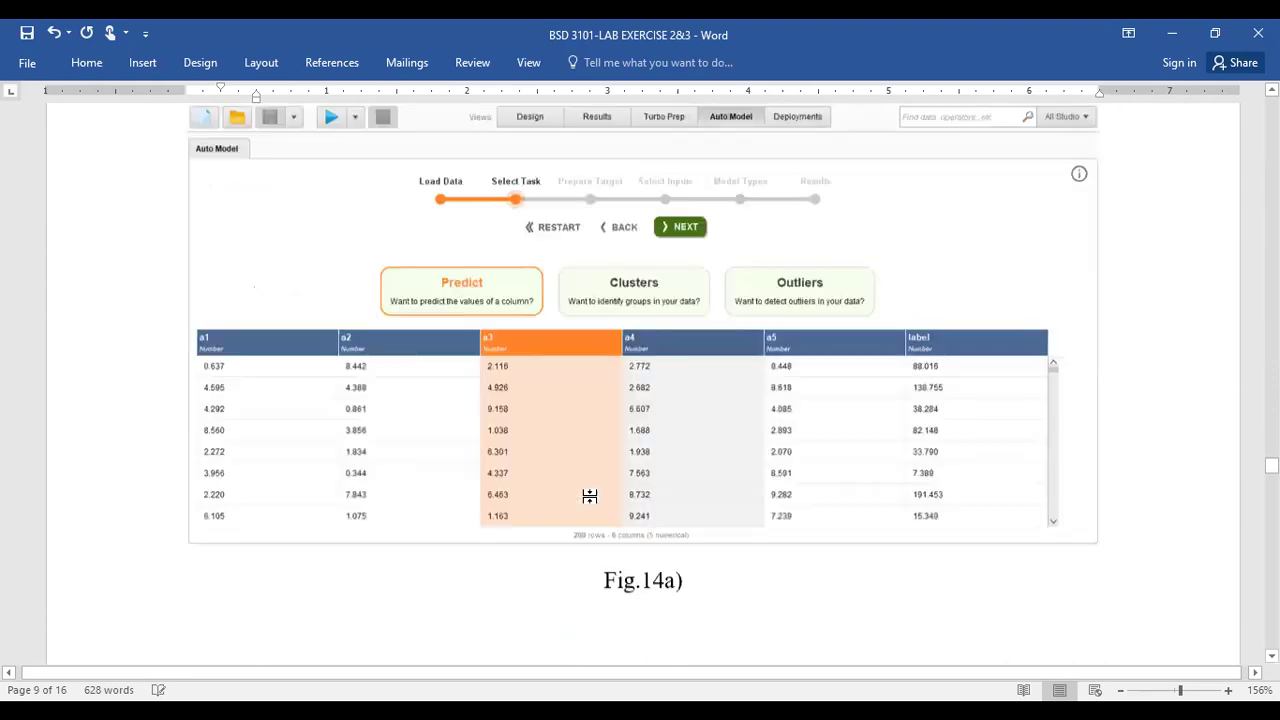
scroll(591, 497, down, 5)
scroll(590, 498, down, 5)
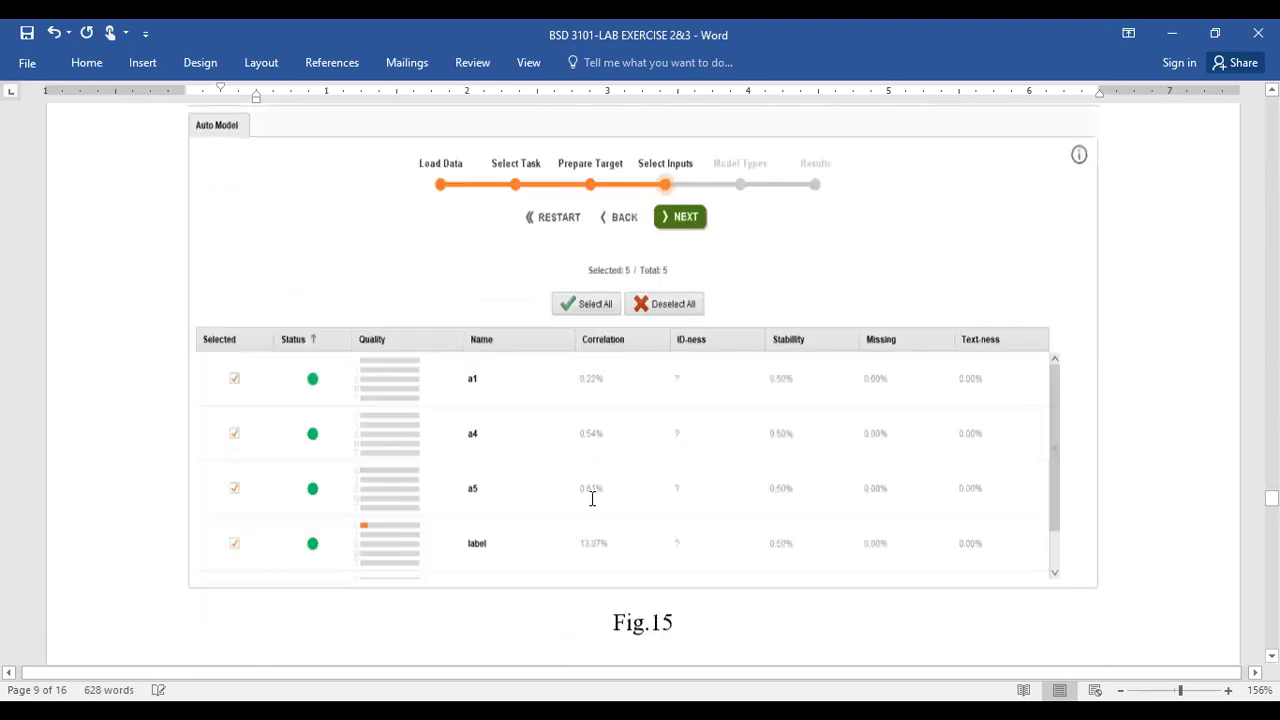
scroll(591, 498, down, 5)
scroll(592, 498, down, 5)
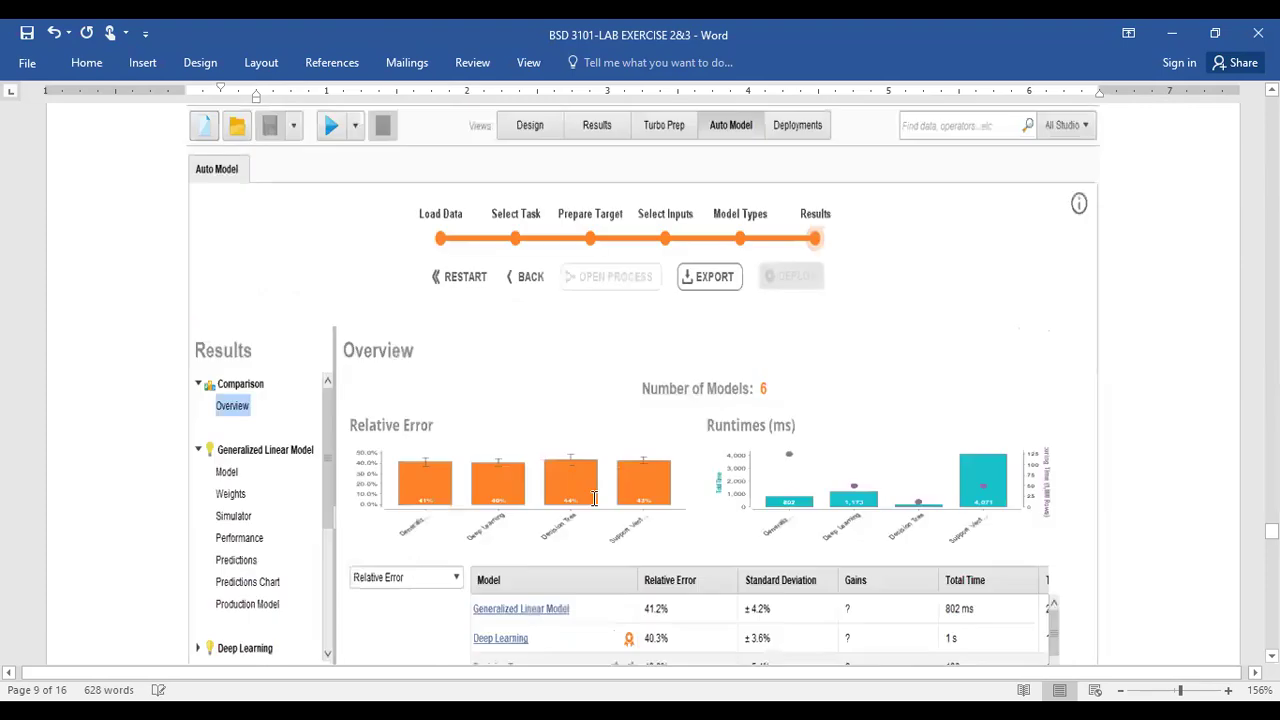
scroll(593, 498, down, 5)
scroll(593, 502, down, 5)
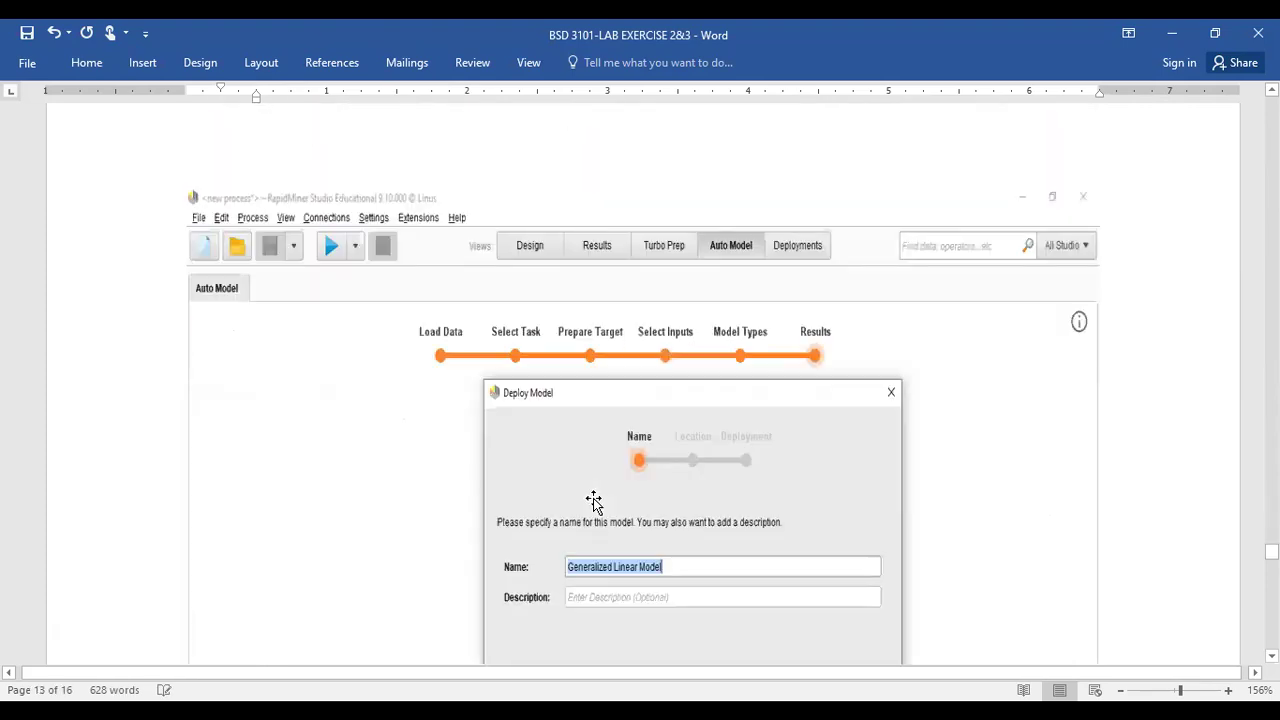
scroll(593, 502, down, 5)
scroll(593, 498, down, 3)
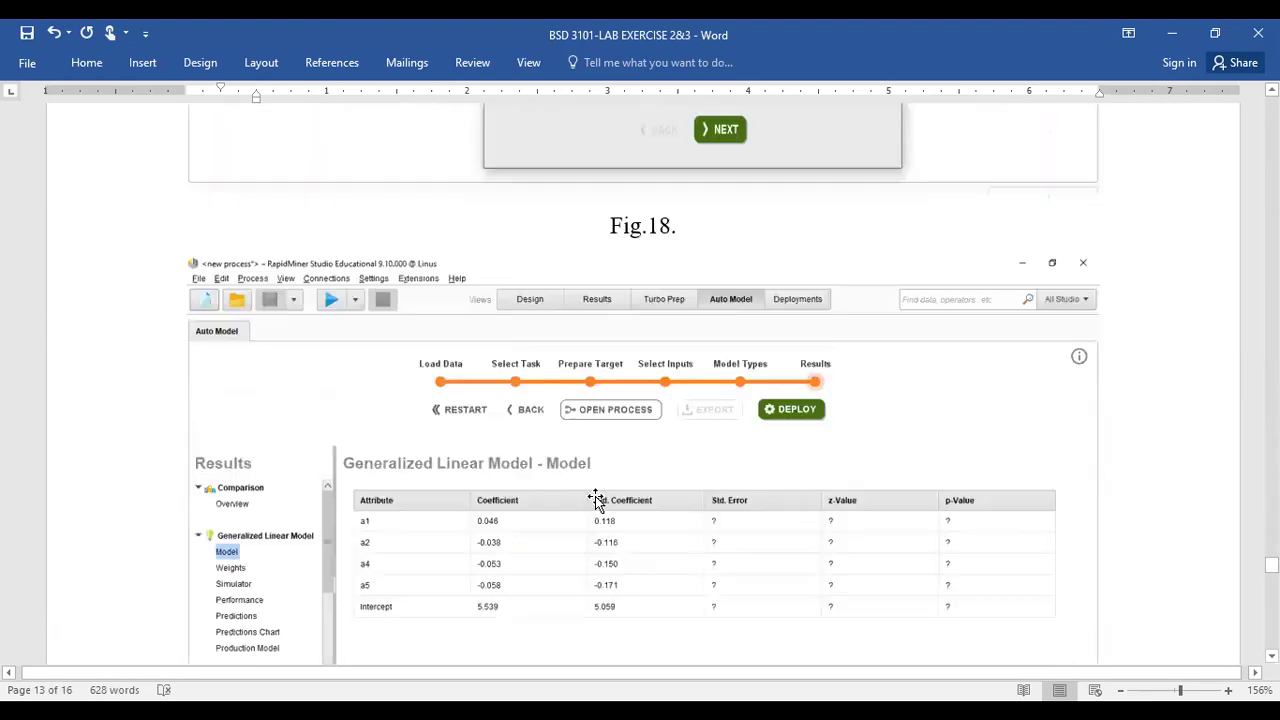
Examine the Generalized Linear Model example figures for Model, Weights, Simulator and Performance
scroll(594, 497, down, 3)
scroll(700, 603, up, 2)
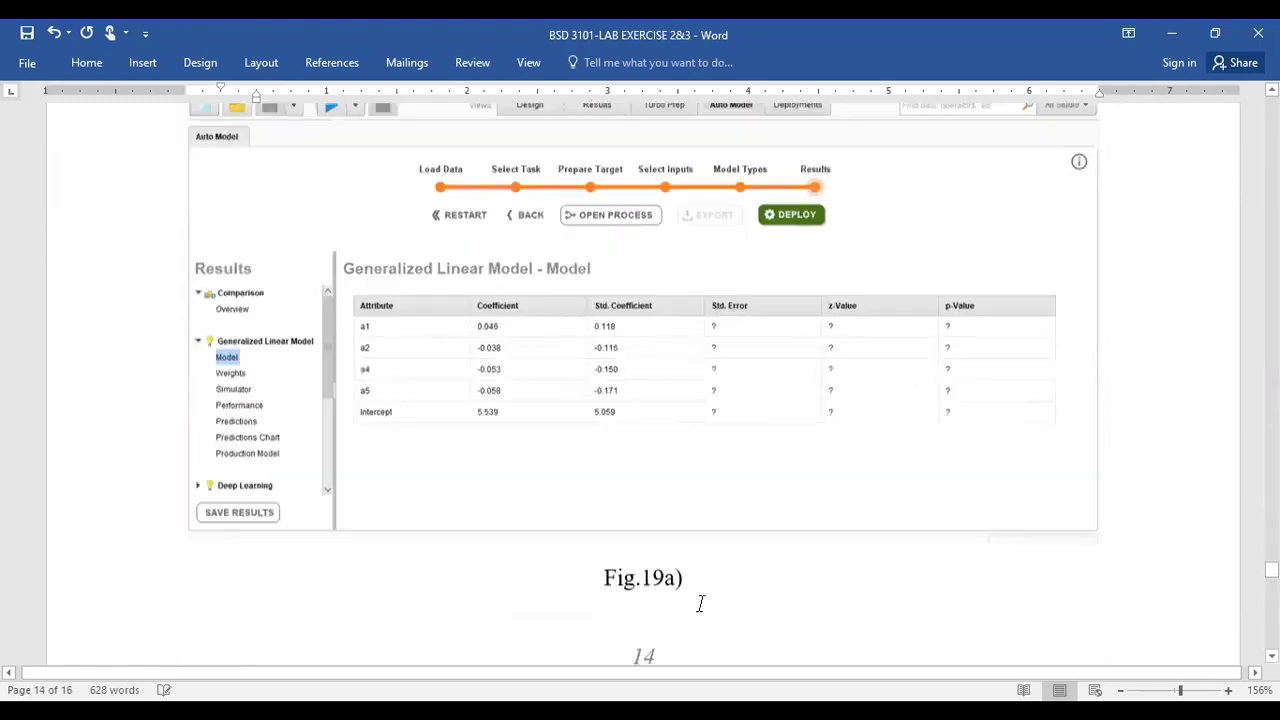
scroll(768, 460, up, 3)
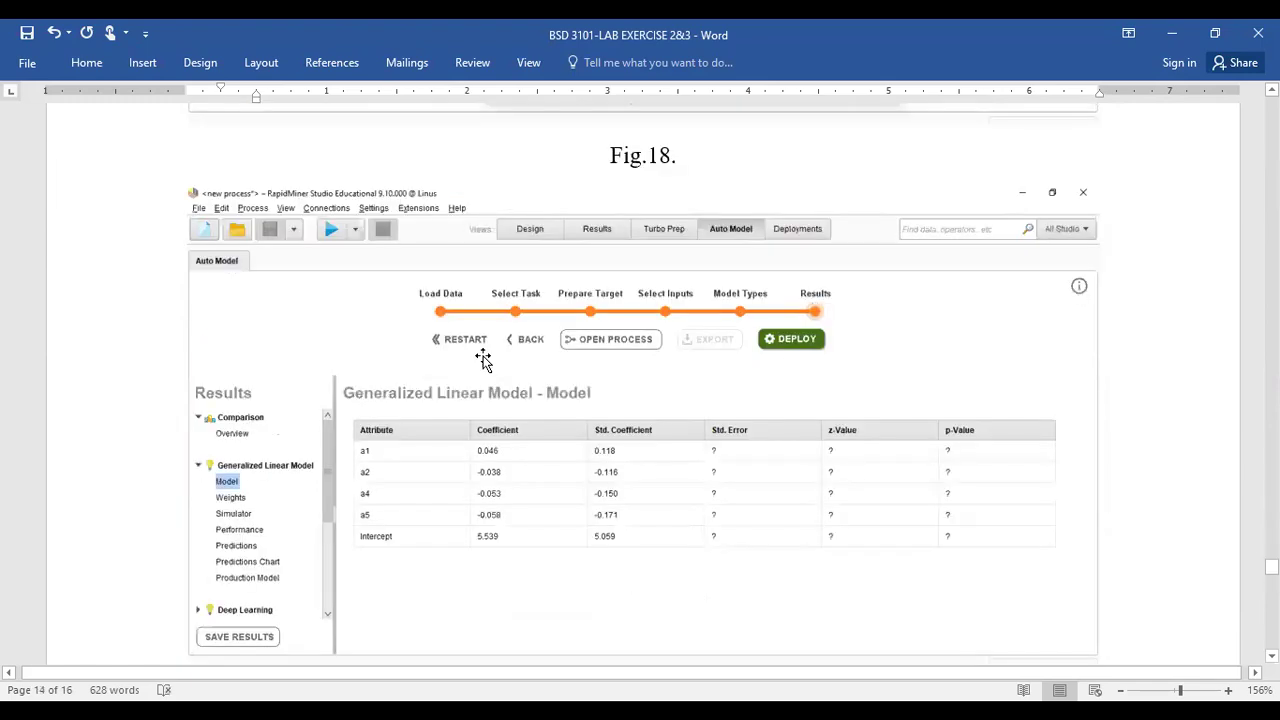
scroll(563, 489, down, 8)
scroll(686, 537, down, 15)
scroll(810, 370, up, 3)
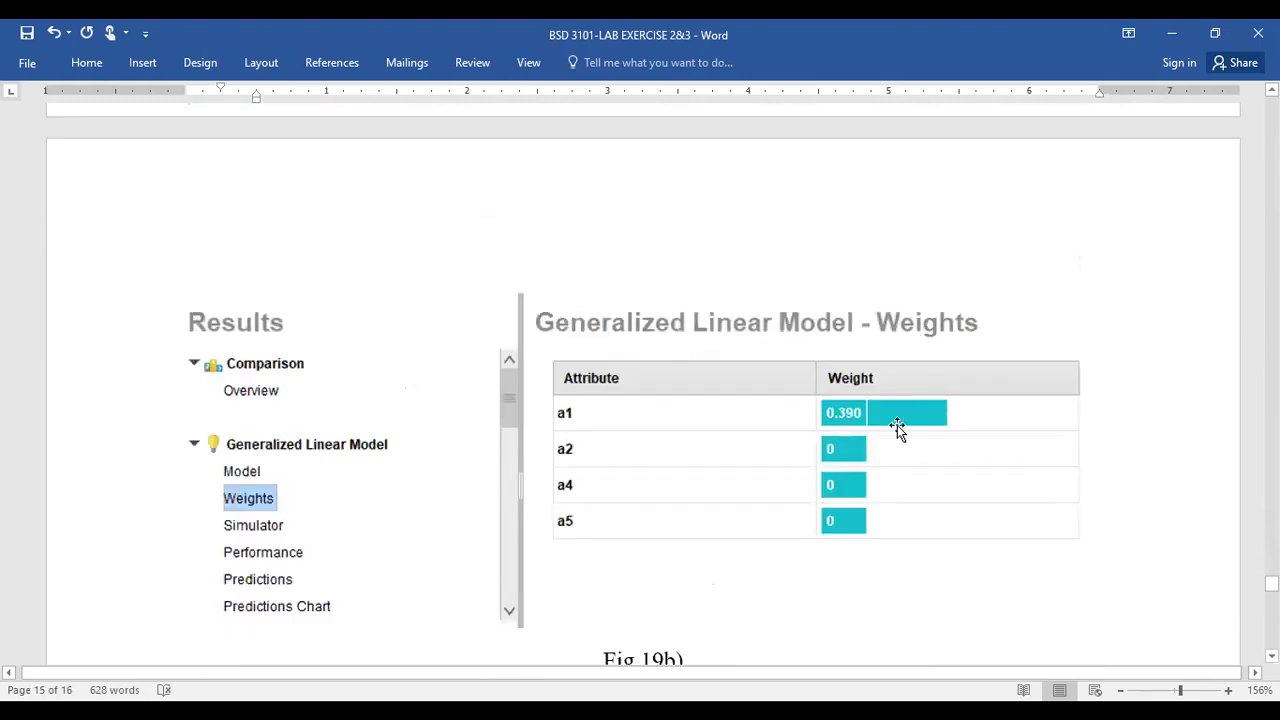
scroll(891, 432, down, 2)
scroll(891, 436, down, 8)
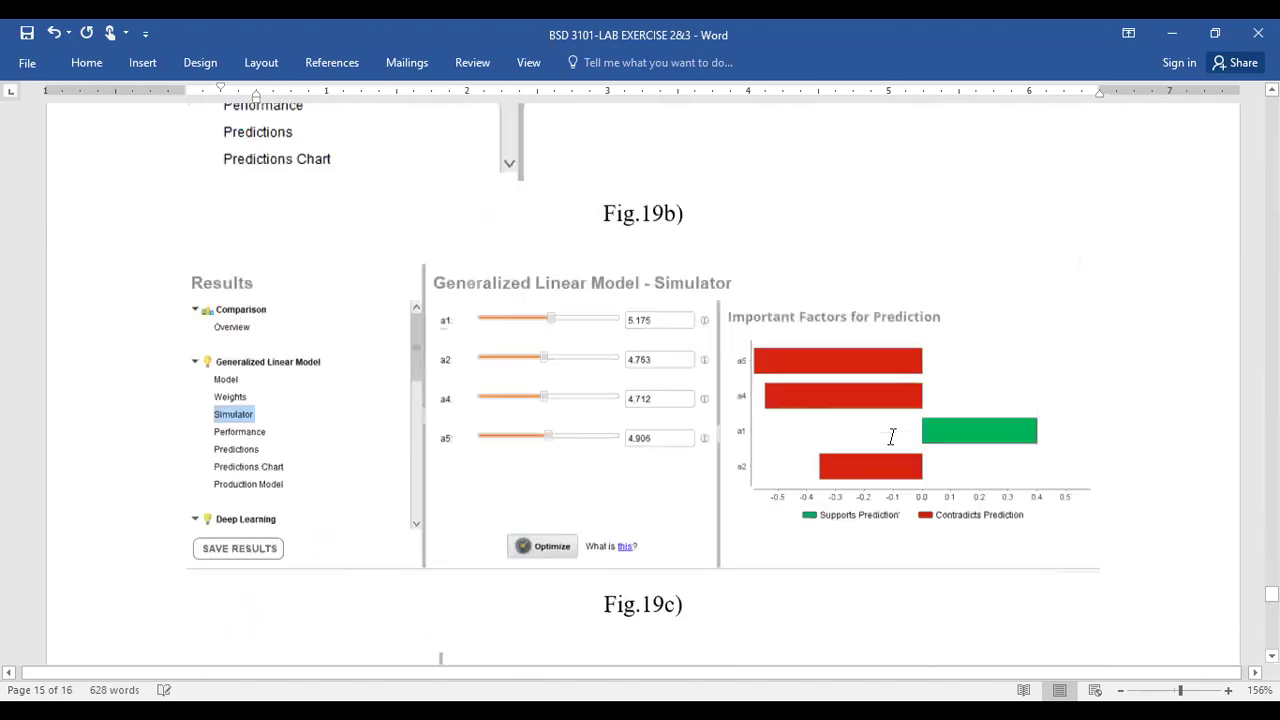
scroll(700, 440, down, 4)
scroll(666, 551, up, 4)
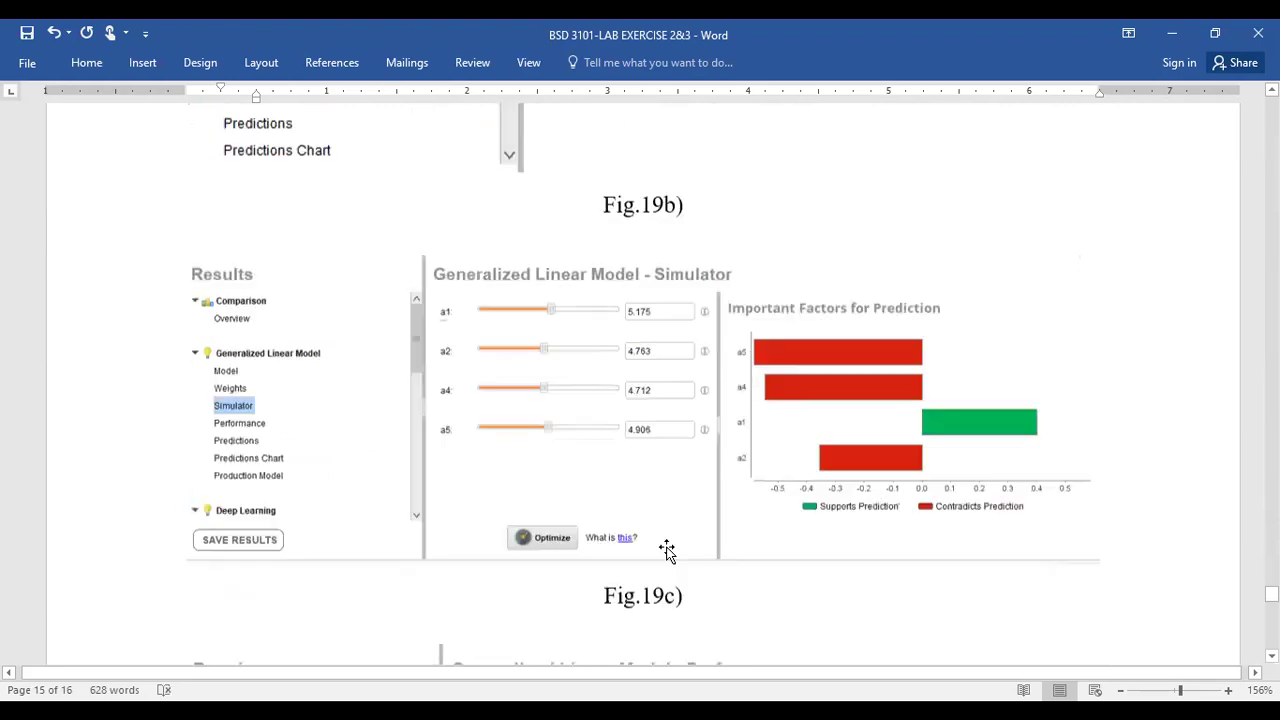
scroll(749, 546, down, 3)
scroll(697, 578, down, 9)
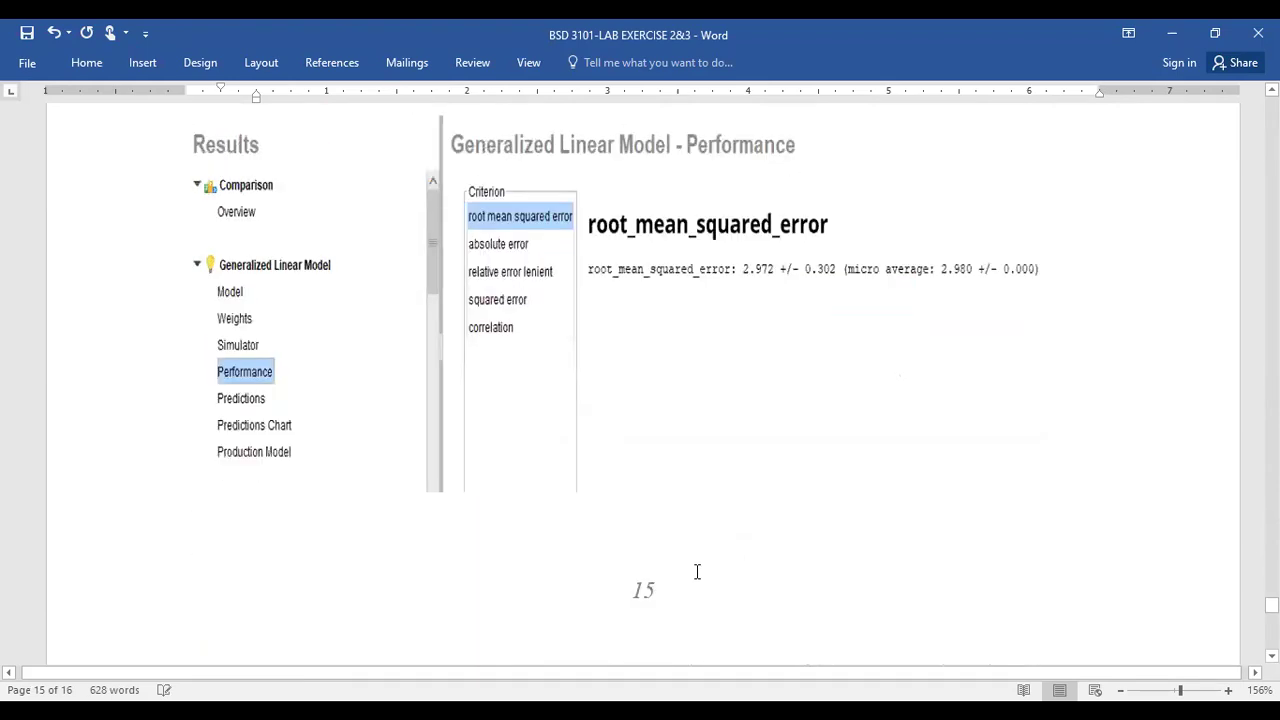
scroll(690, 535, up, 3)
scroll(691, 515, up, 9)
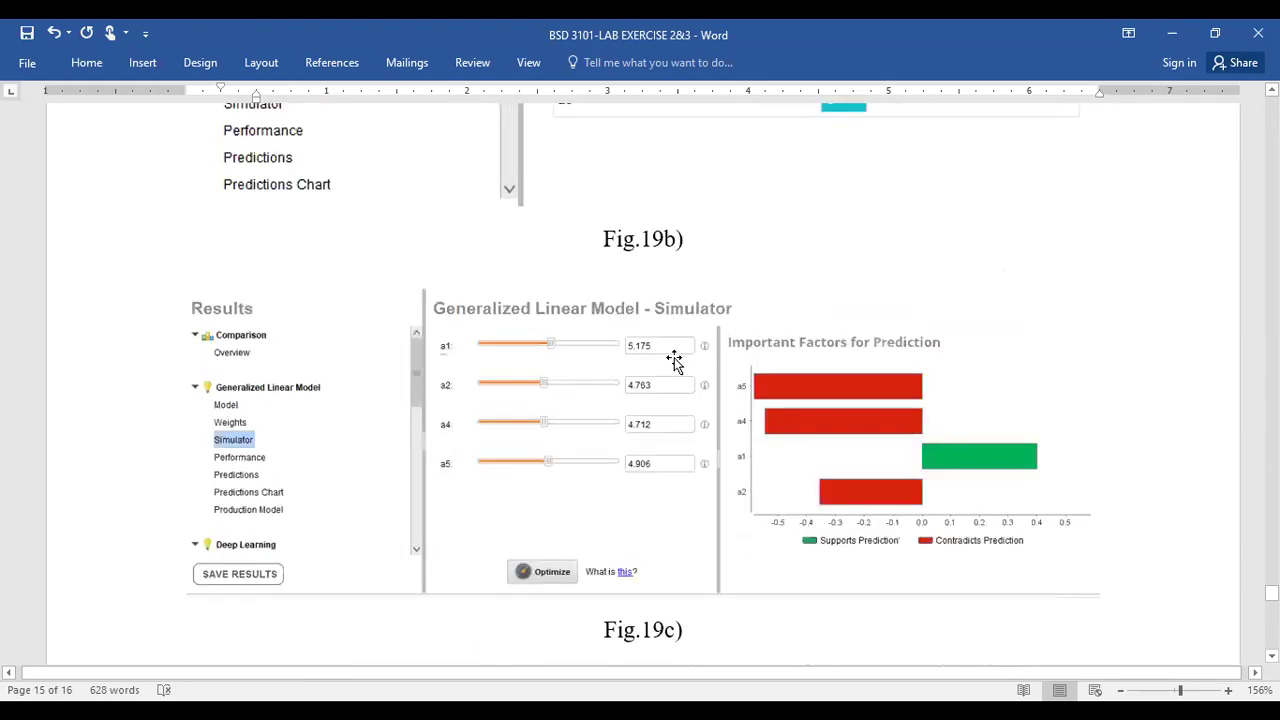
scroll(680, 463, down, 6)
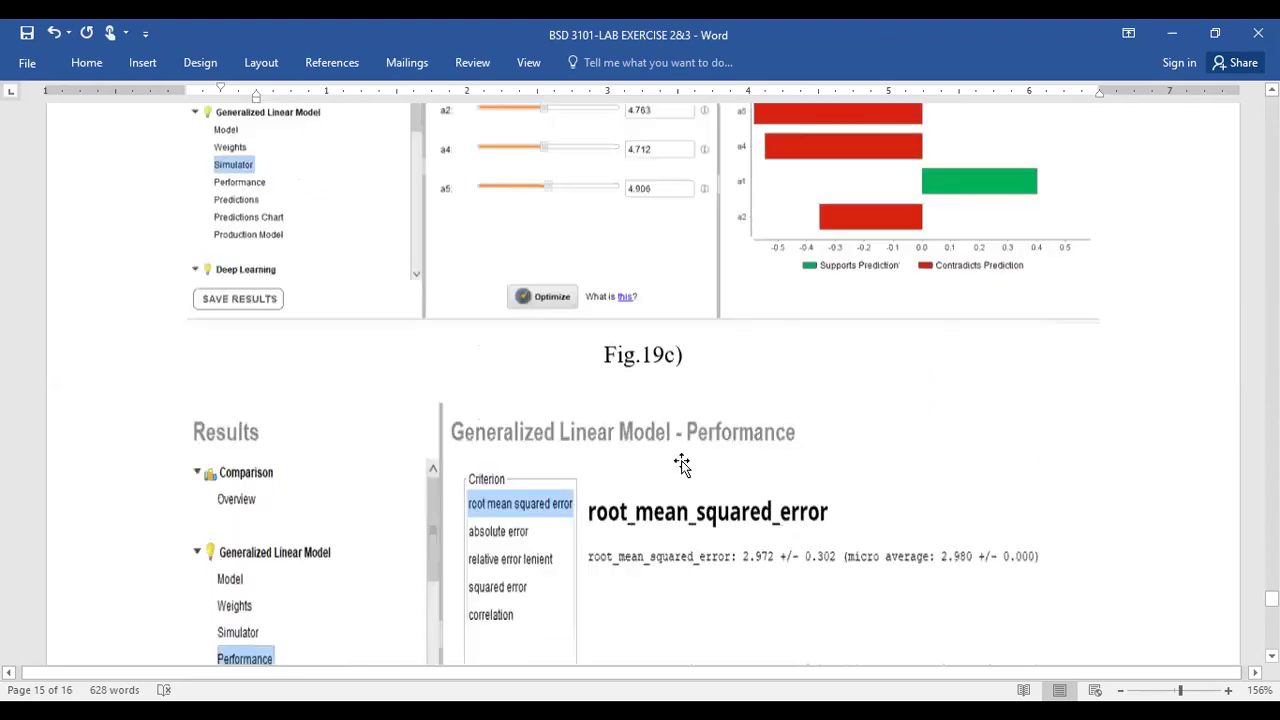
Examine the Generalized Linear Model example figures for Predictions, Predictions Chart and Production Model, Figs. 19d to 19f
scroll(680, 457, down, 12)
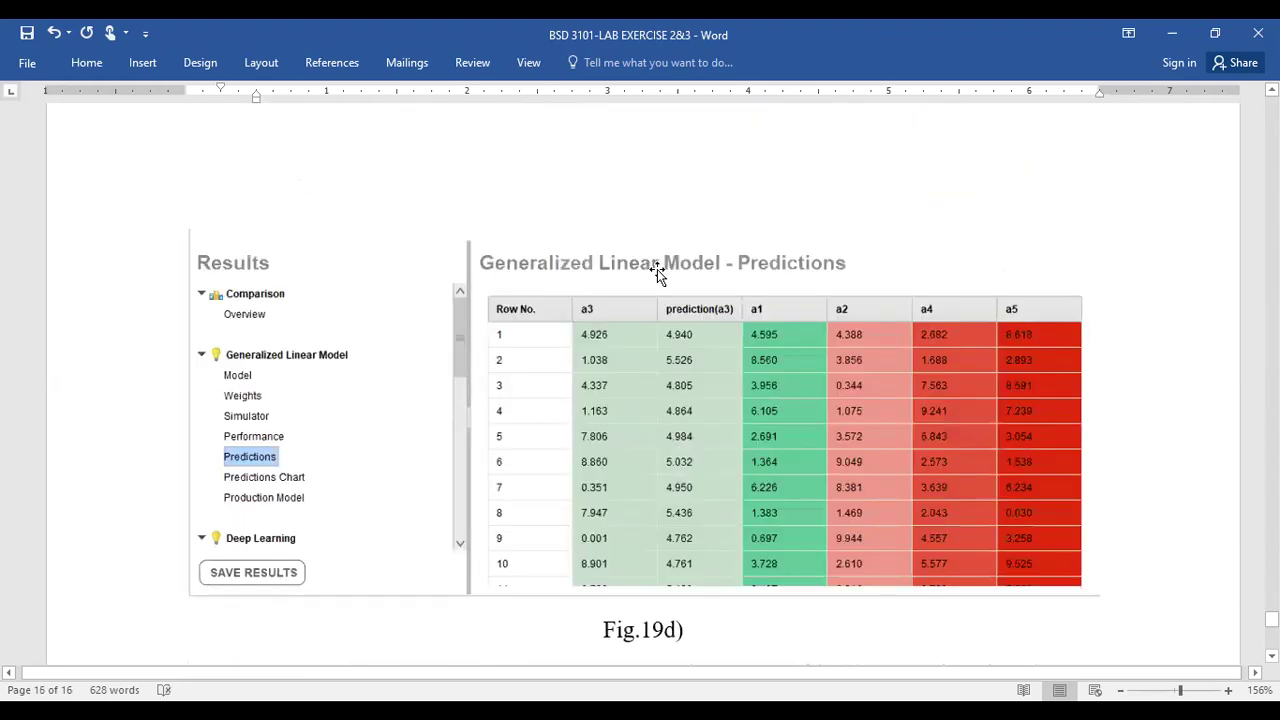
scroll(722, 462, down, 8)
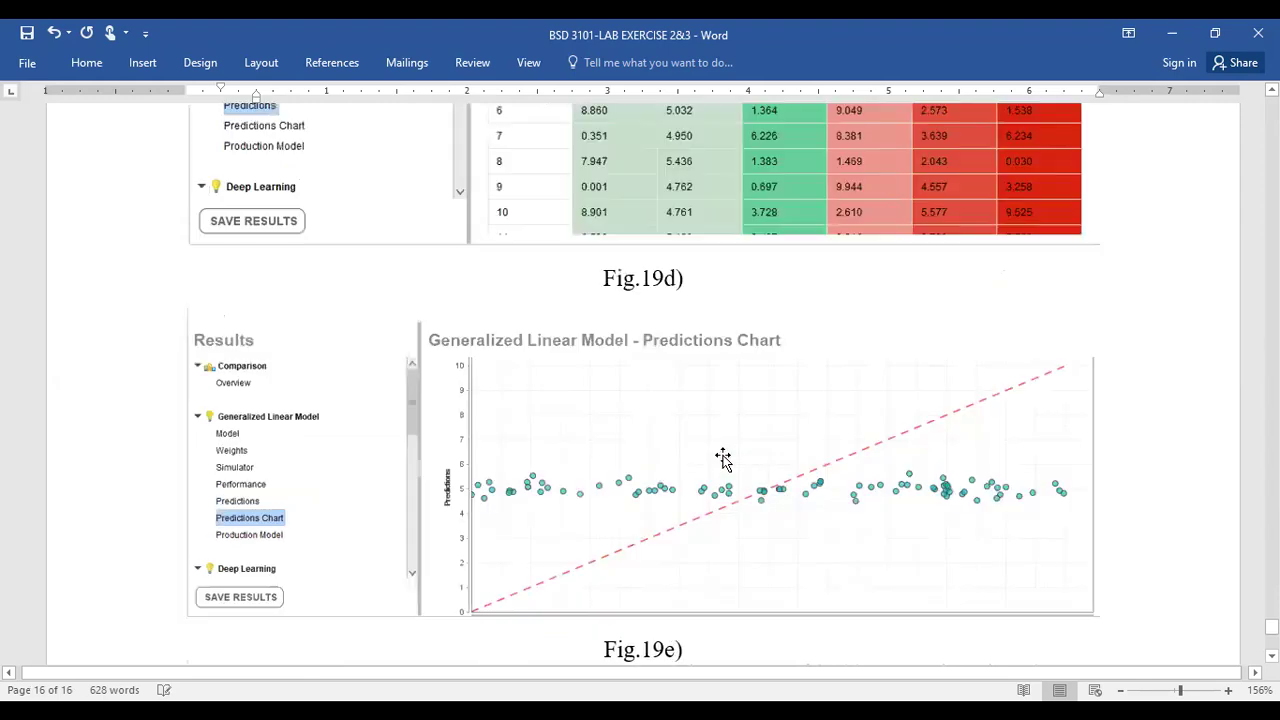
scroll(648, 393, down, 2)
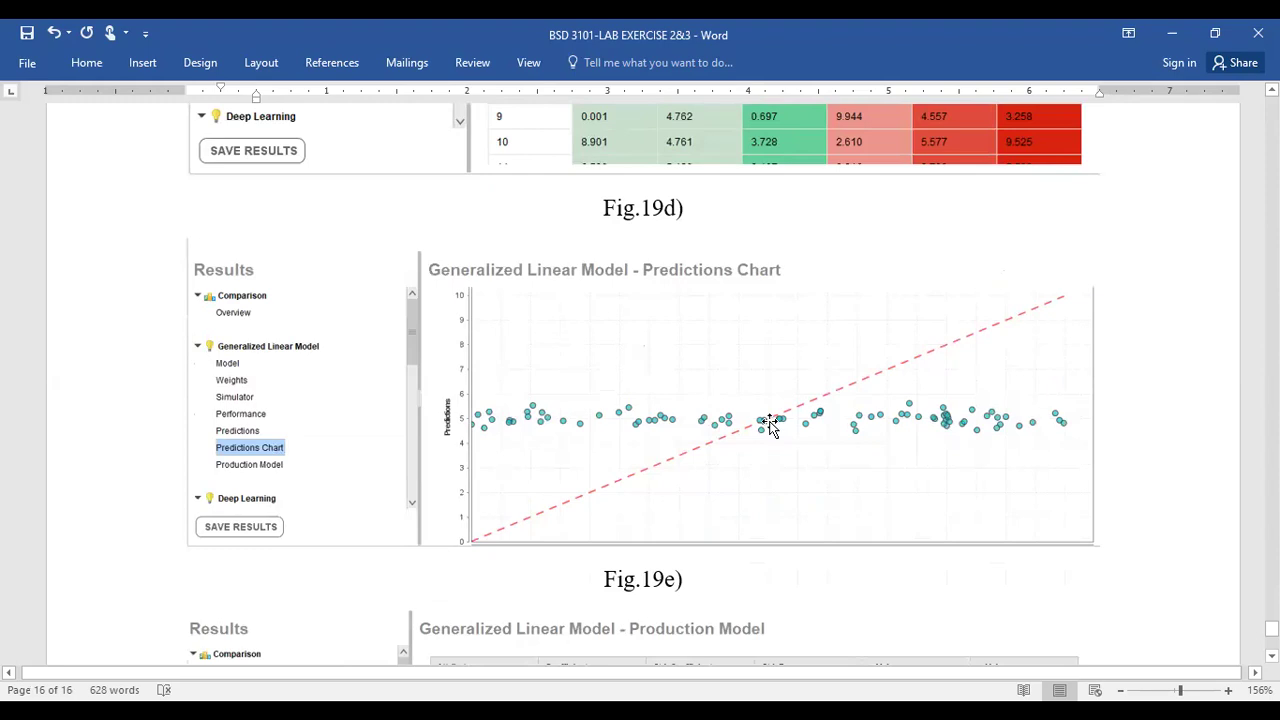
scroll(768, 423, down, 2)
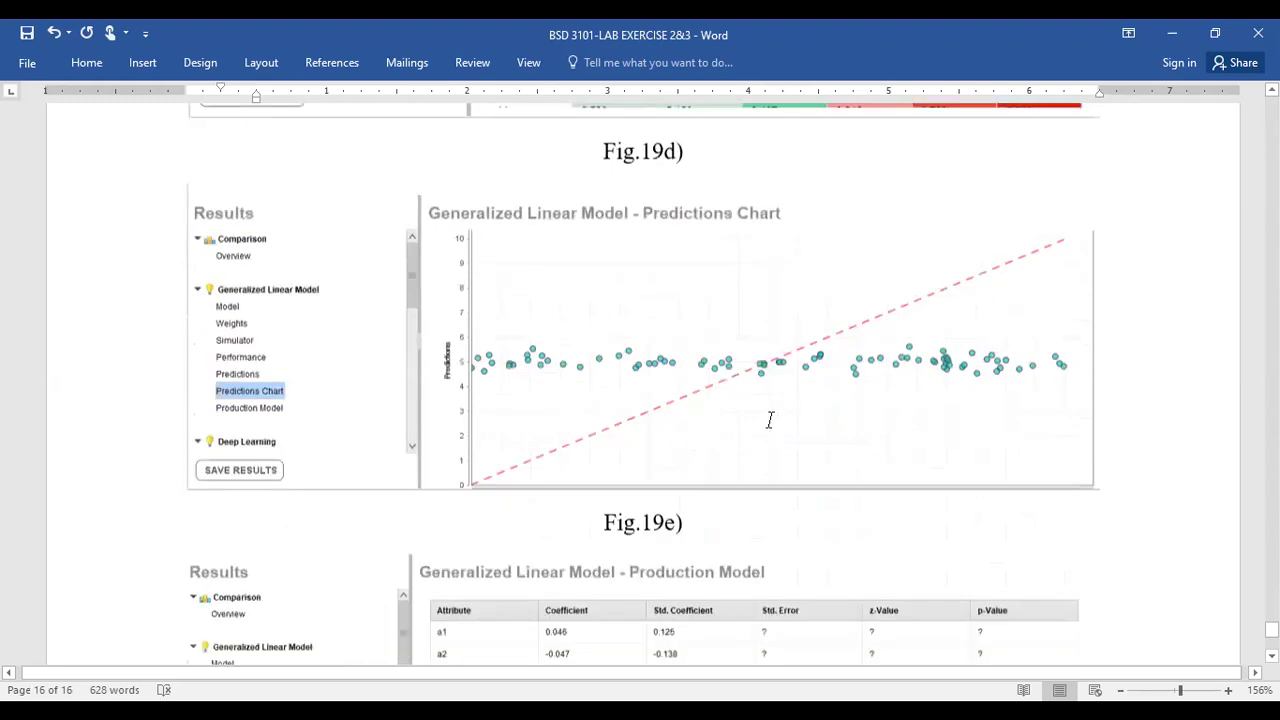
scroll(600, 450, down, 4)
scroll(633, 463, down, 2)
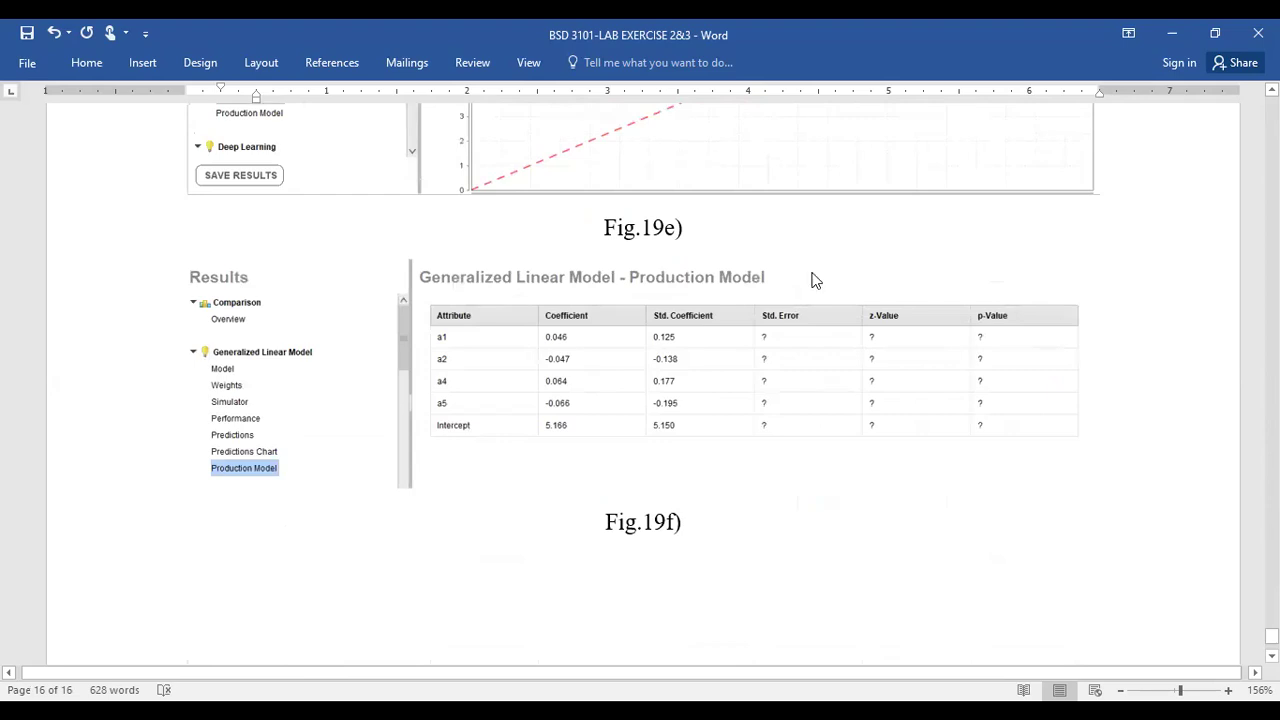
Switch to RapidMiner and check the Generalized Linear Model results, including Model, Weights, Simulator, Performance, Feature Sets and Production Model
key(alt+Tab)
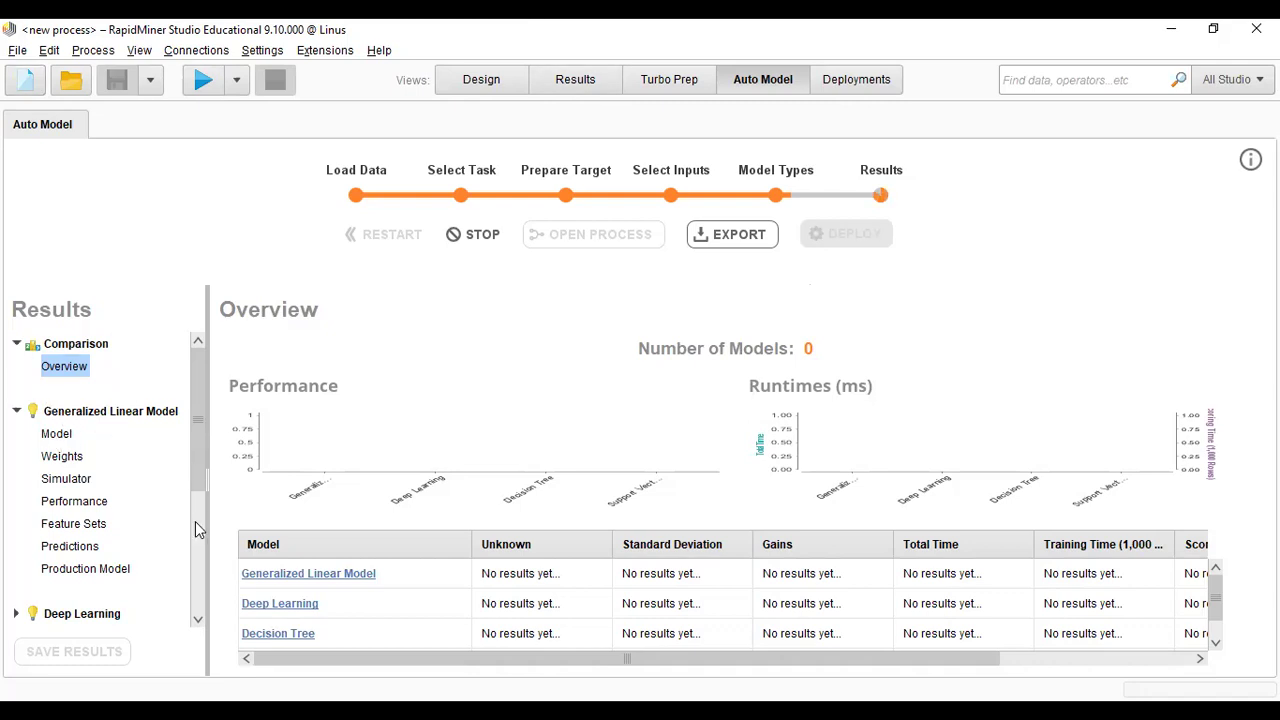
scroll(201, 420, down, 3)
scroll(62, 437, up, 3)
click(57, 434)
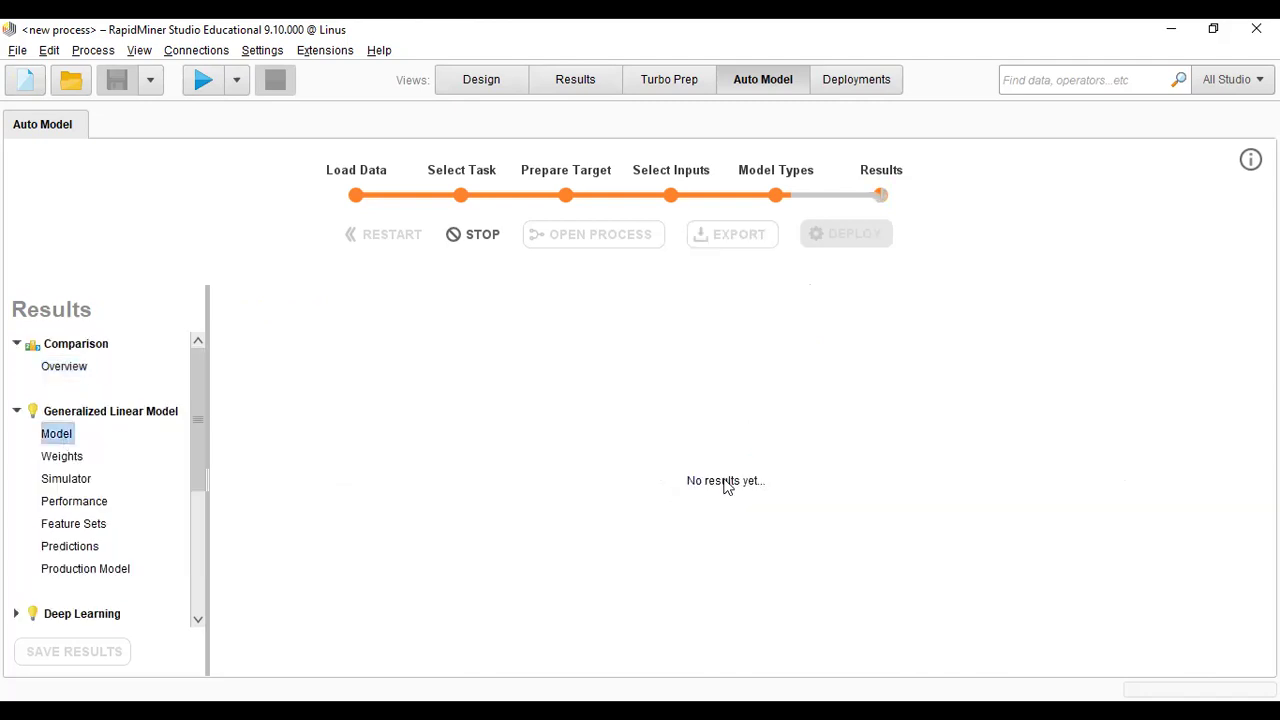
click(62, 457)
click(74, 480)
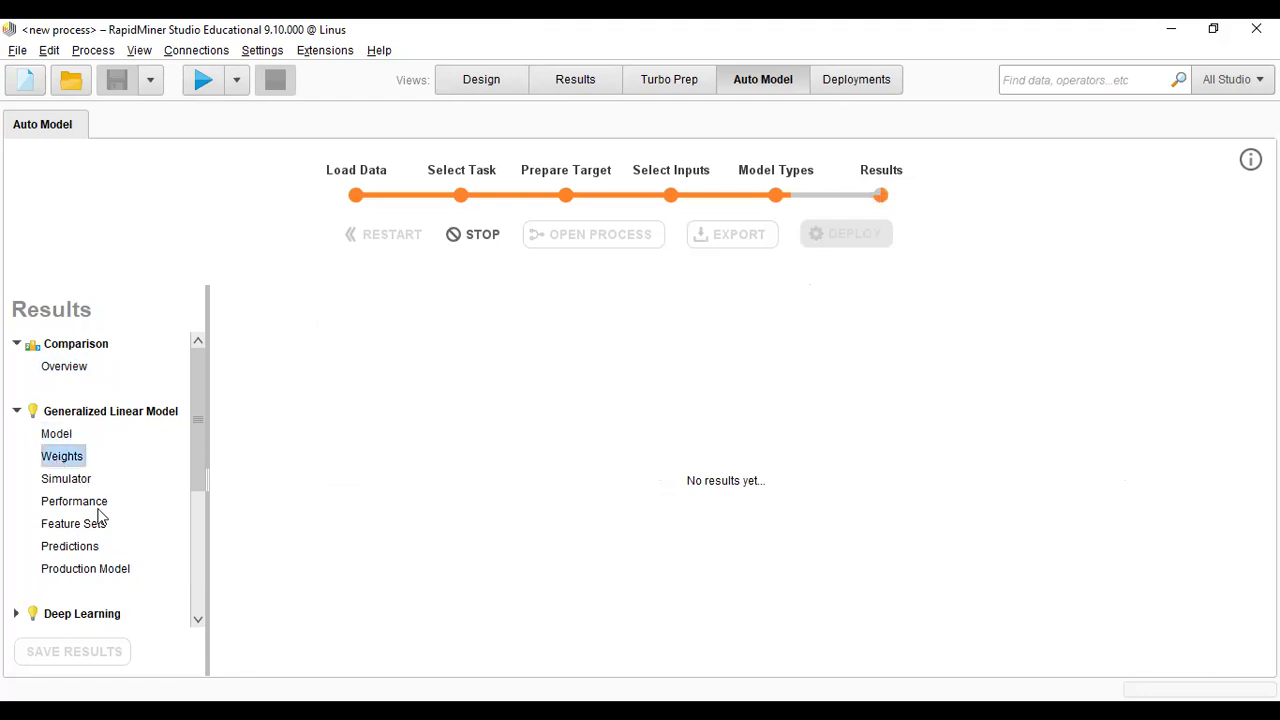
click(98, 504)
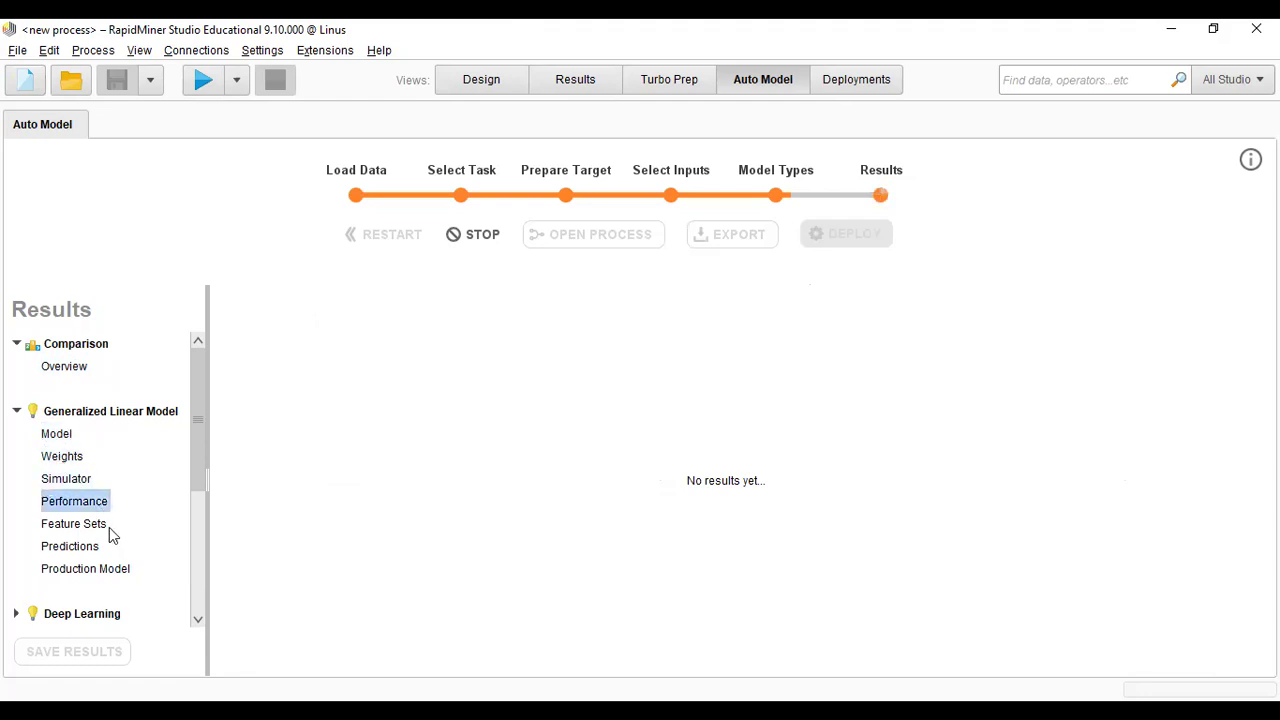
click(108, 528)
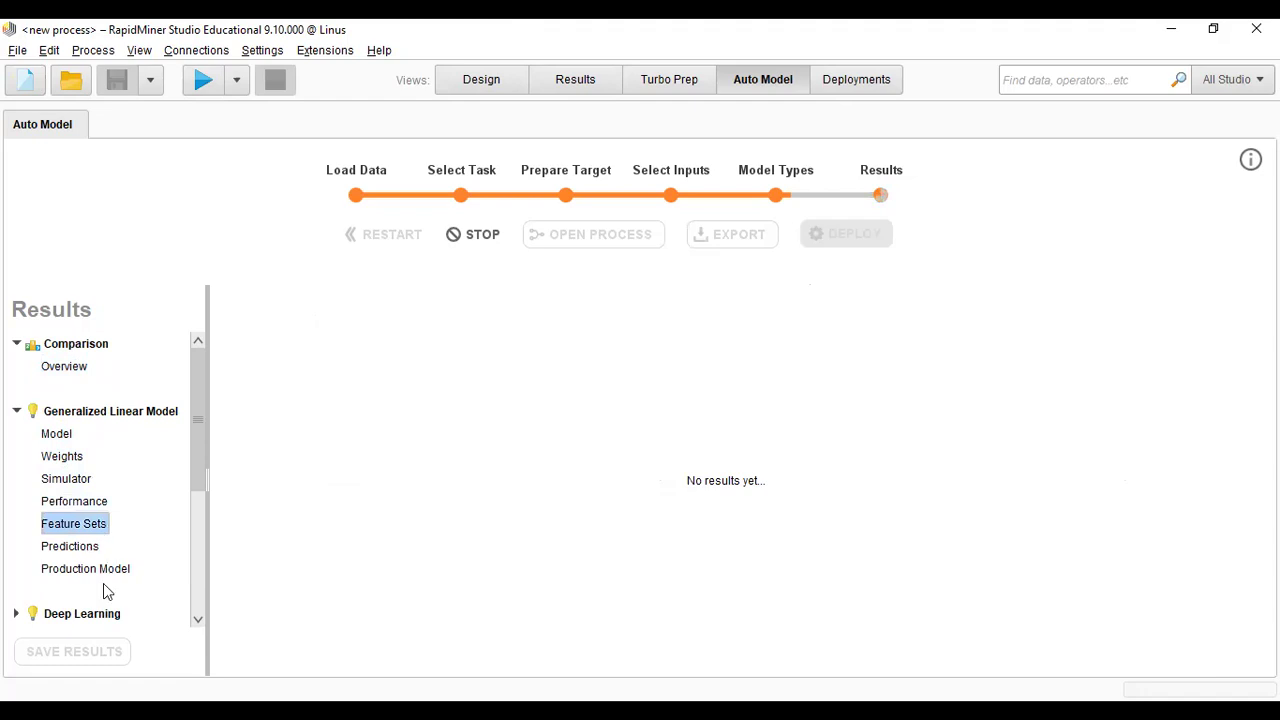
click(97, 573)
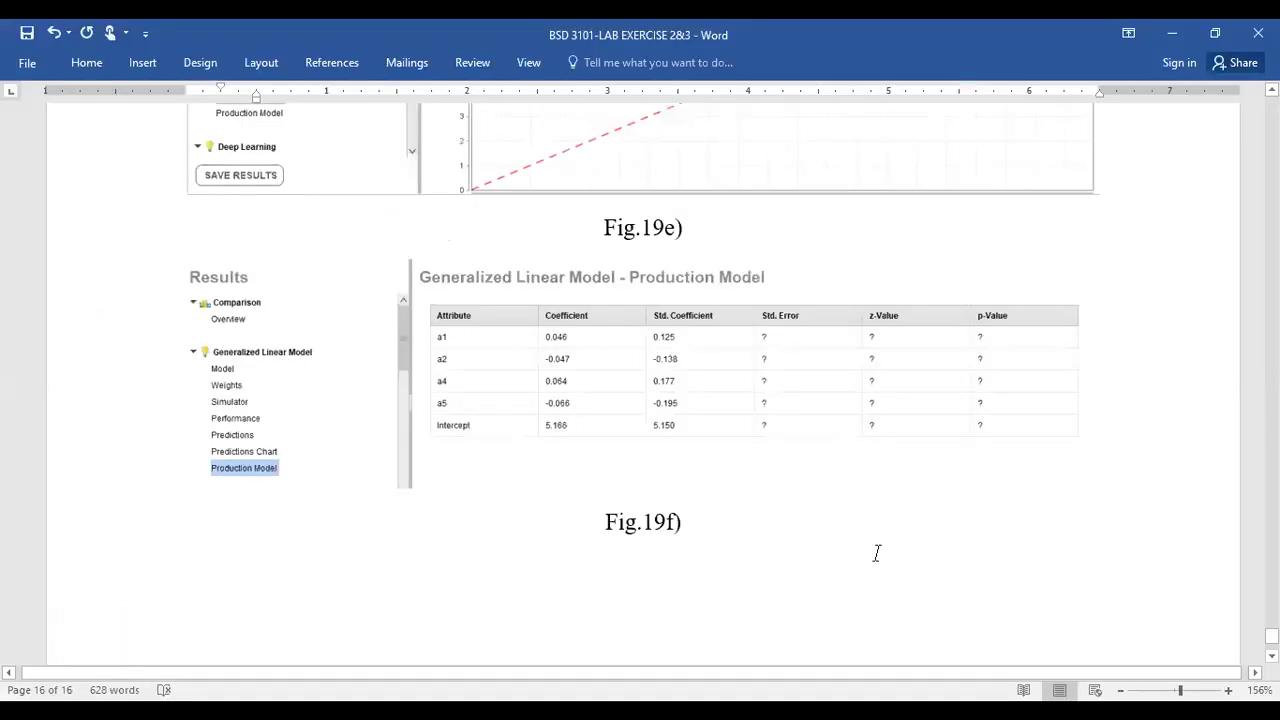
Return to the lab exercise in Word and review the Auto Model figures backwards to the Load Data example
scroll(877, 551, up, 1)
scroll(998, 520, up, 5)
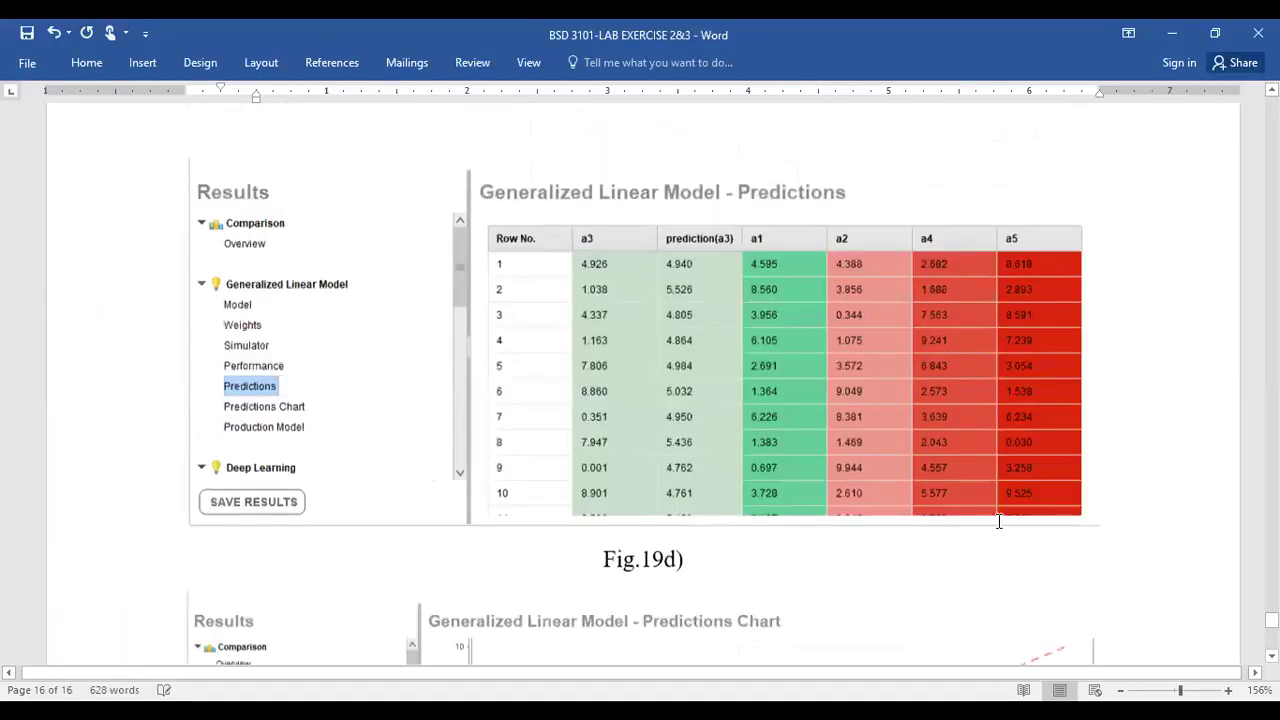
scroll(987, 513, up, 5)
scroll(987, 513, up, 10)
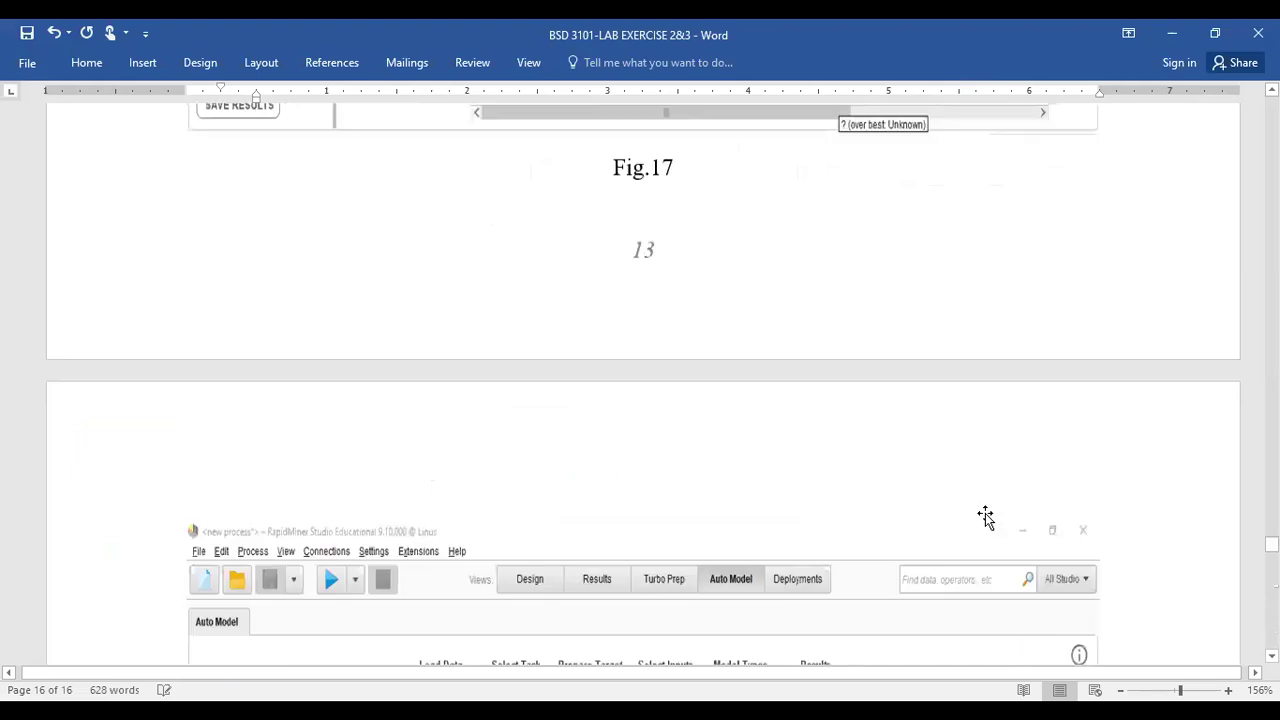
scroll(1006, 563, up, 10)
scroll(1043, 606, up, 10)
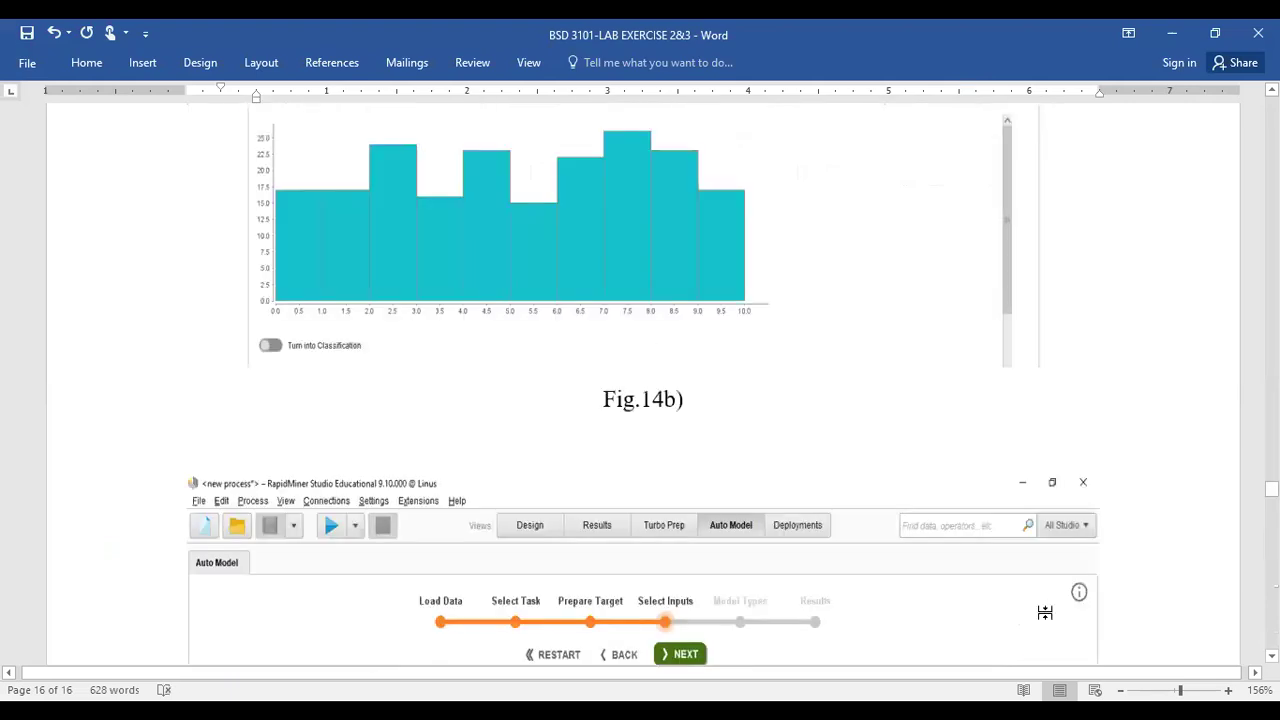
scroll(1045, 612, up, 5)
scroll(1045, 614, up, 5)
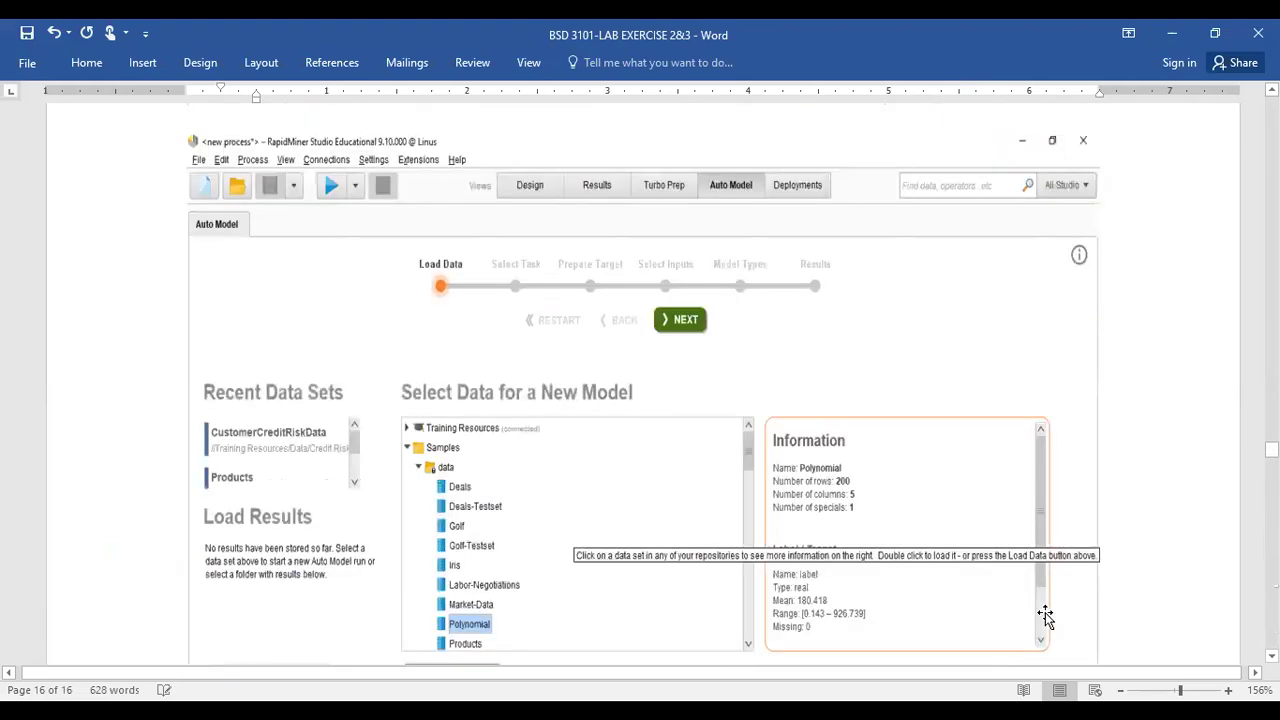
Look back through the lab document's RapidMiner figures to the methodology steps on models, deployment and Turbo Prep
scroll(1045, 612, up, 5)
scroll(1037, 594, up, 5)
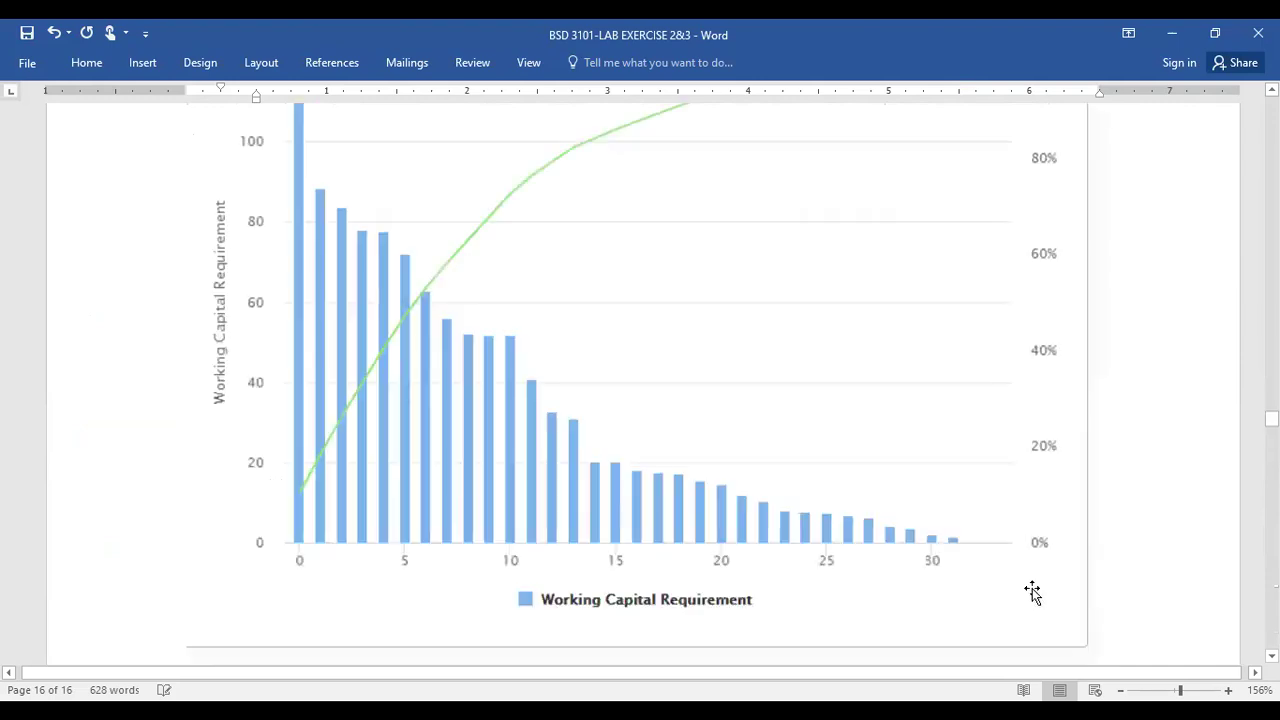
scroll(1030, 590, up, 5)
scroll(1026, 584, up, 5)
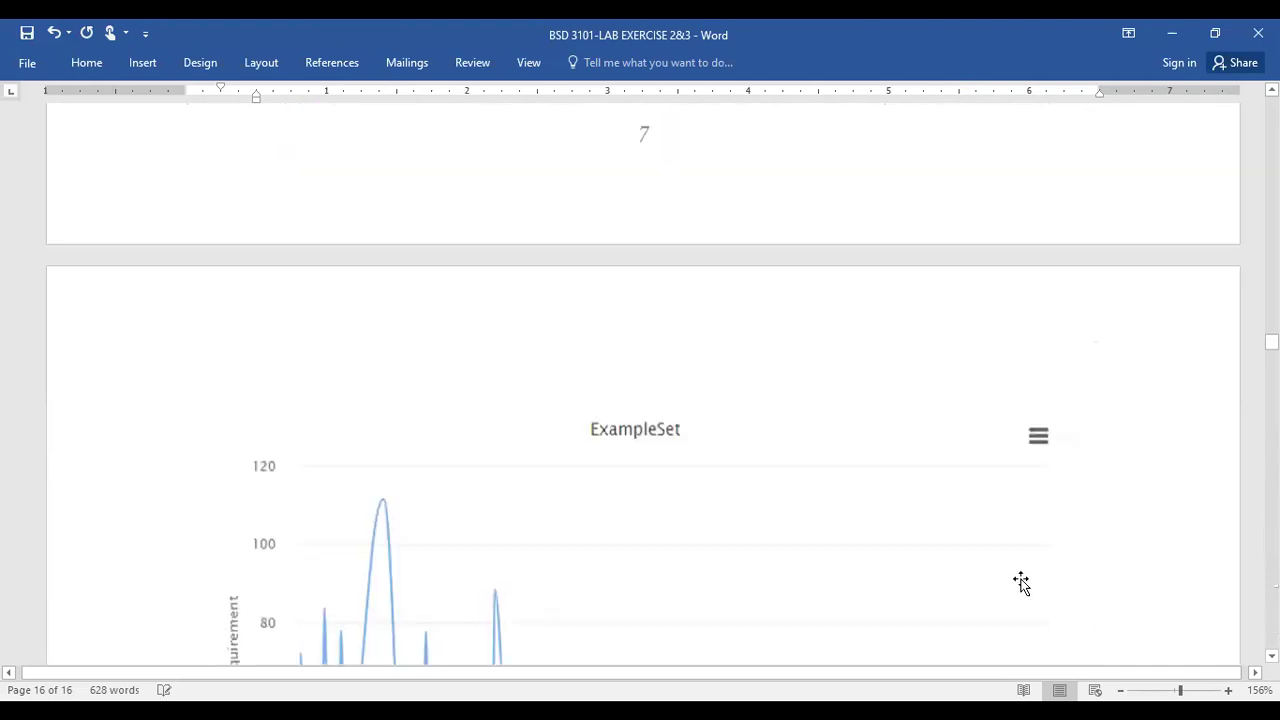
scroll(1020, 582, up, 5)
scroll(1017, 581, up, 5)
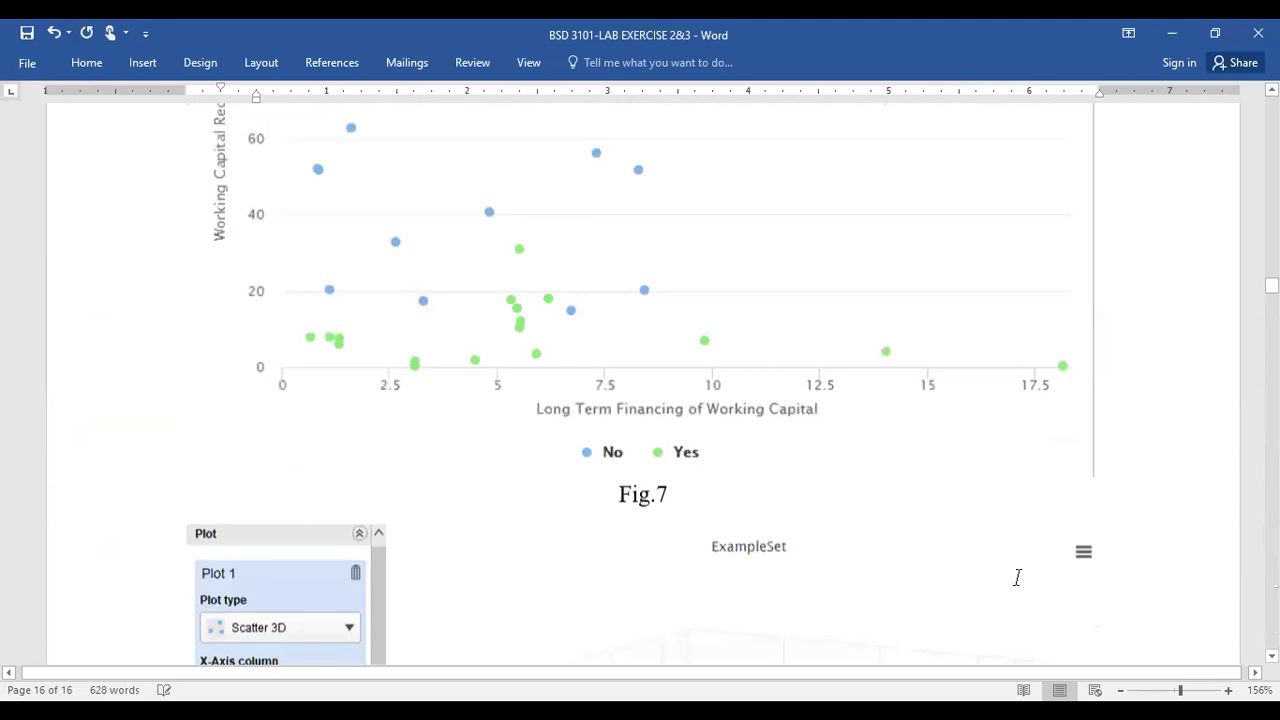
scroll(1017, 581, up, 5)
scroll(1017, 581, up, 5)
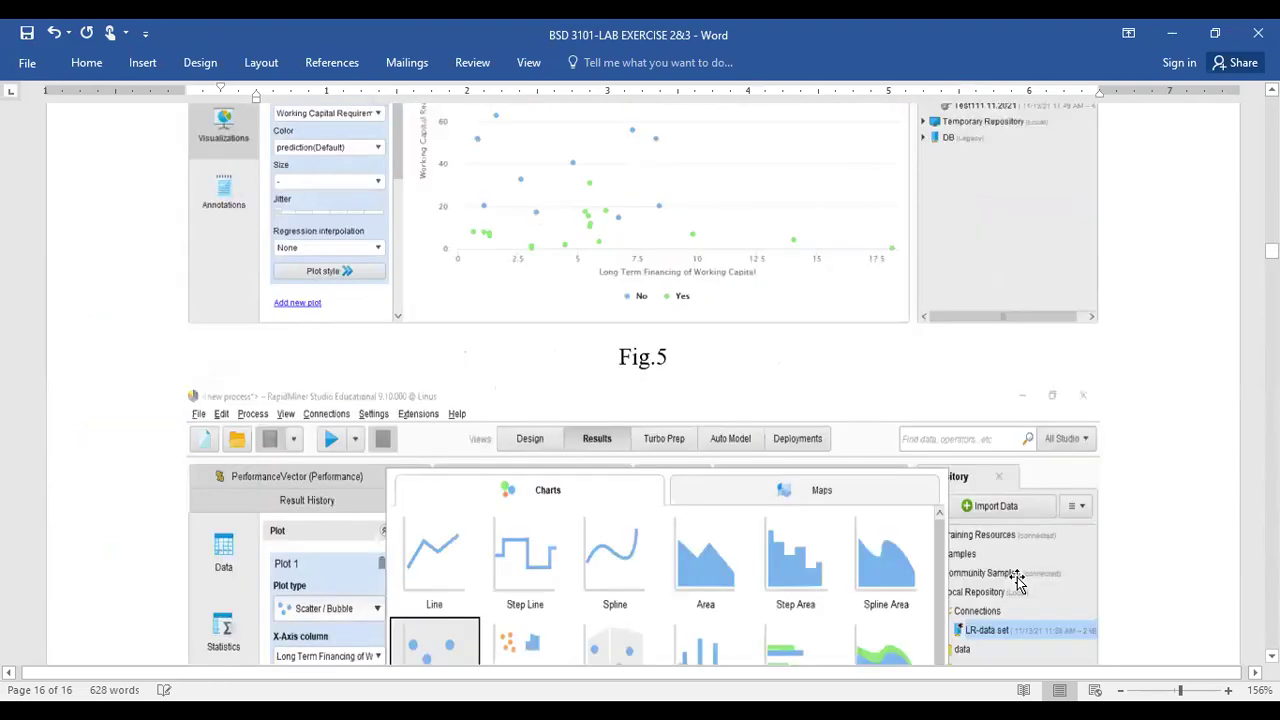
scroll(1015, 576, up, 5)
scroll(1013, 528, up, 5)
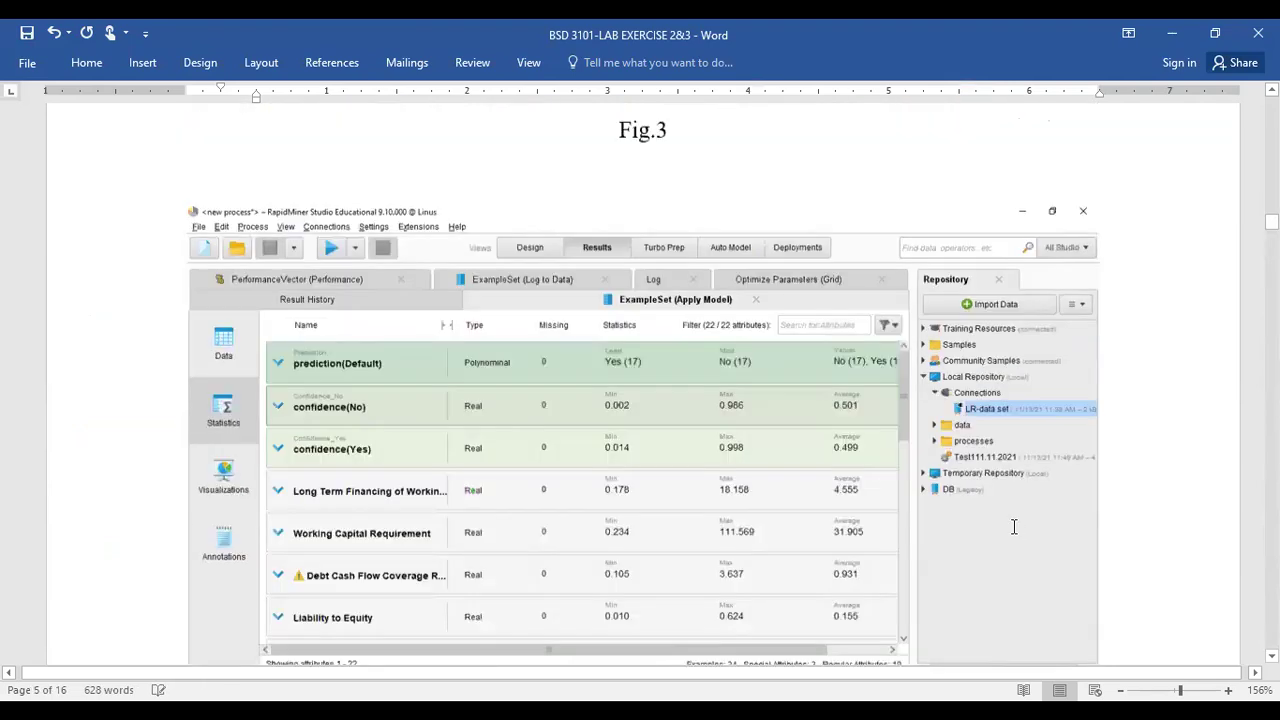
scroll(1012, 526, up, 5)
scroll(1008, 528, up, 5)
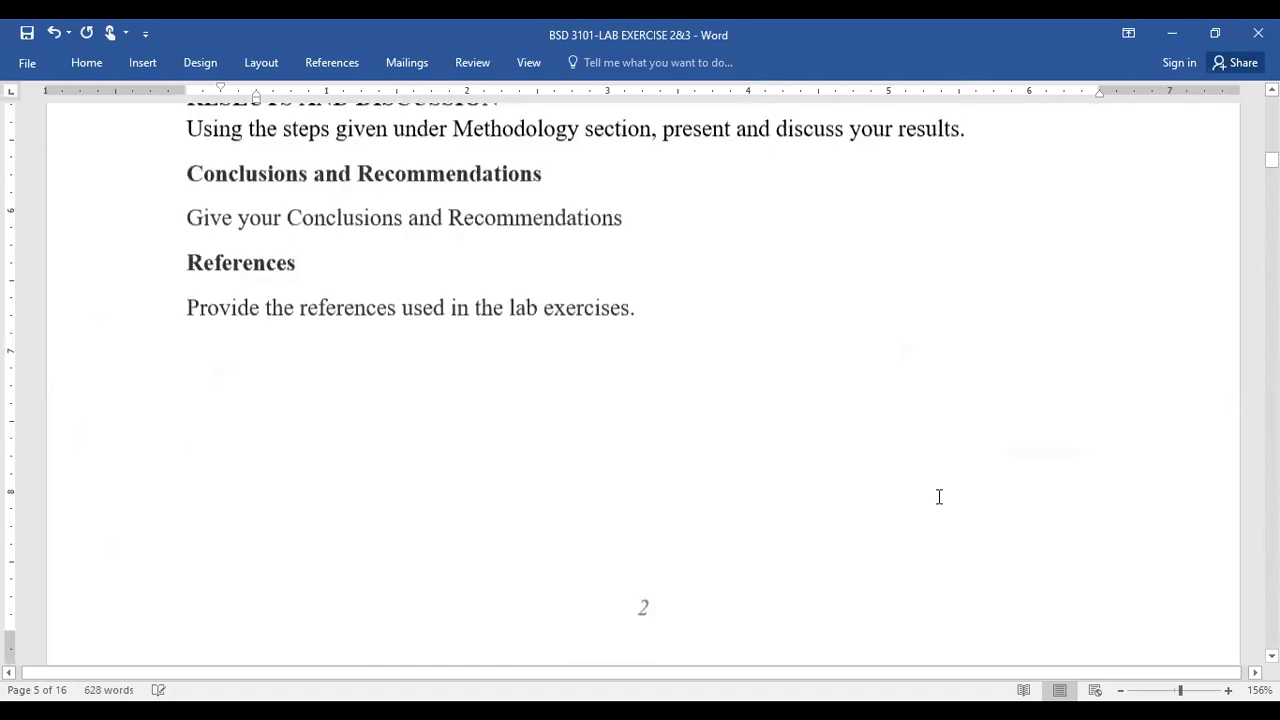
scroll(939, 497, up, 5)
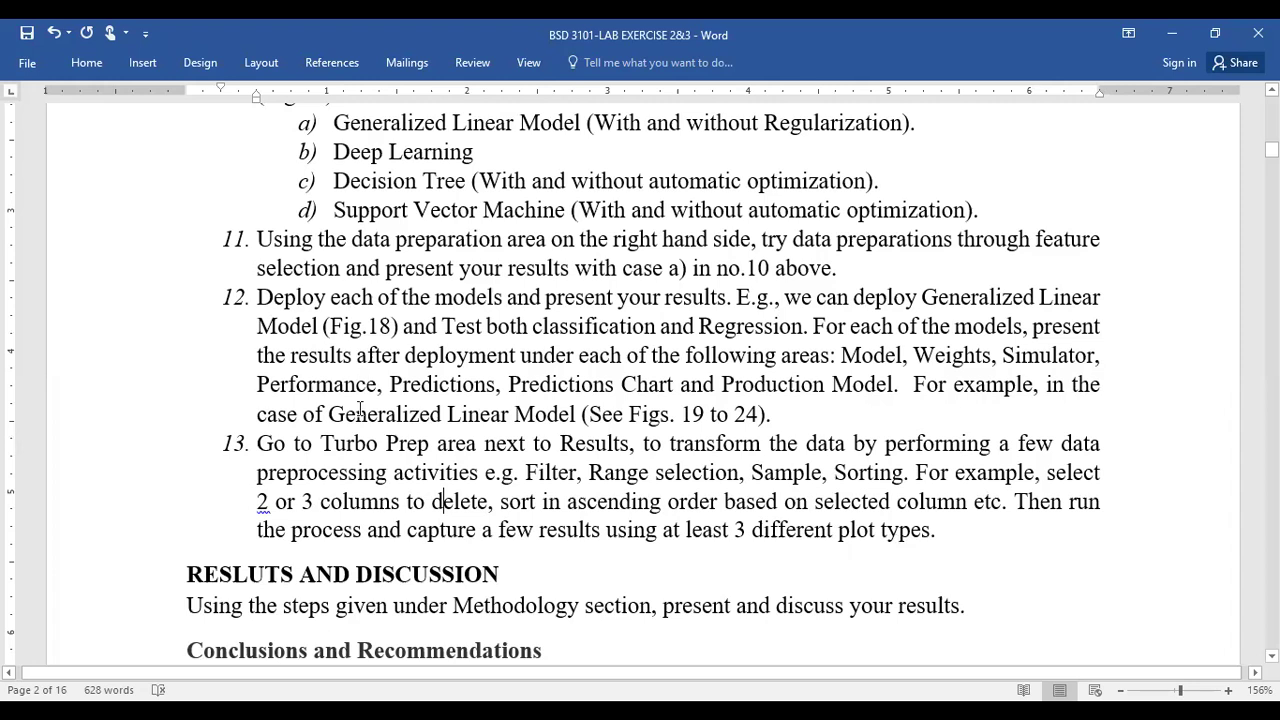
Read the results and discussion, conclusions and recommendations, and references requirements at the end of the lab instructions
scroll(360, 400, down, 3)
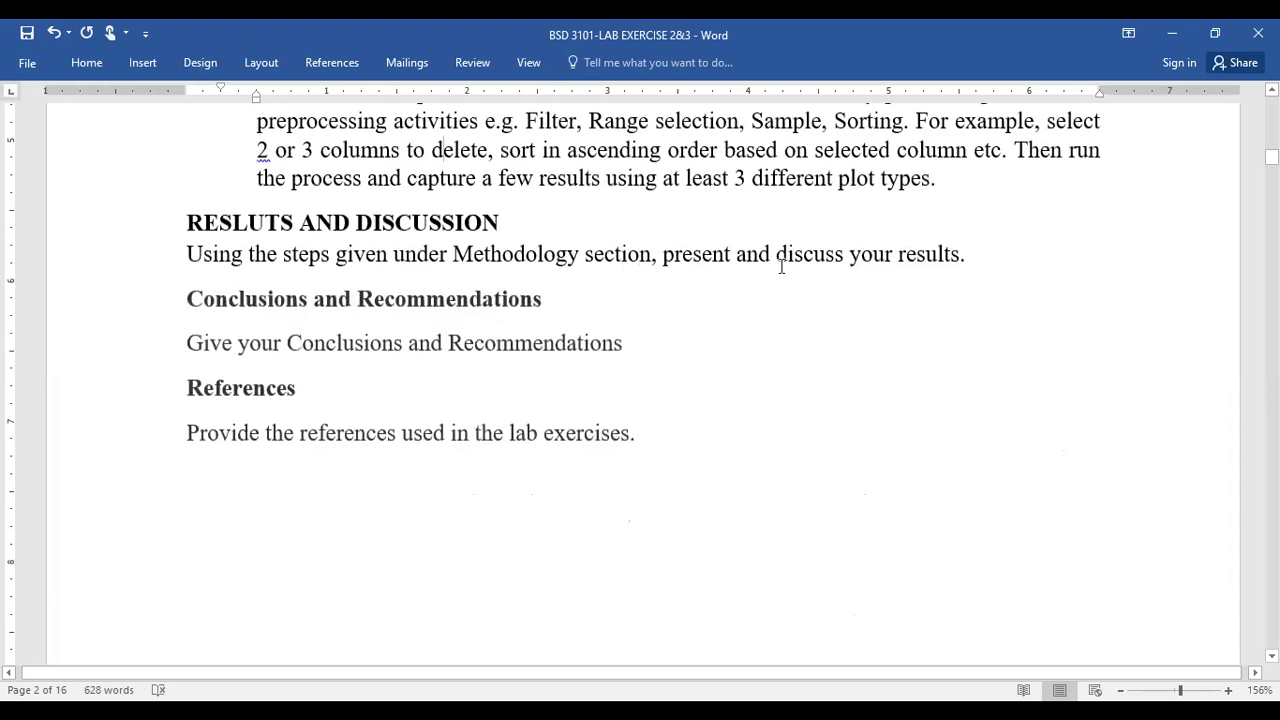
click(926, 258)
click(317, 300)
click(499, 343)
click(260, 440)
Return through the methodology steps to the title and objectives of Lab Exercises 2 and 3
scroll(474, 564, up, 10)
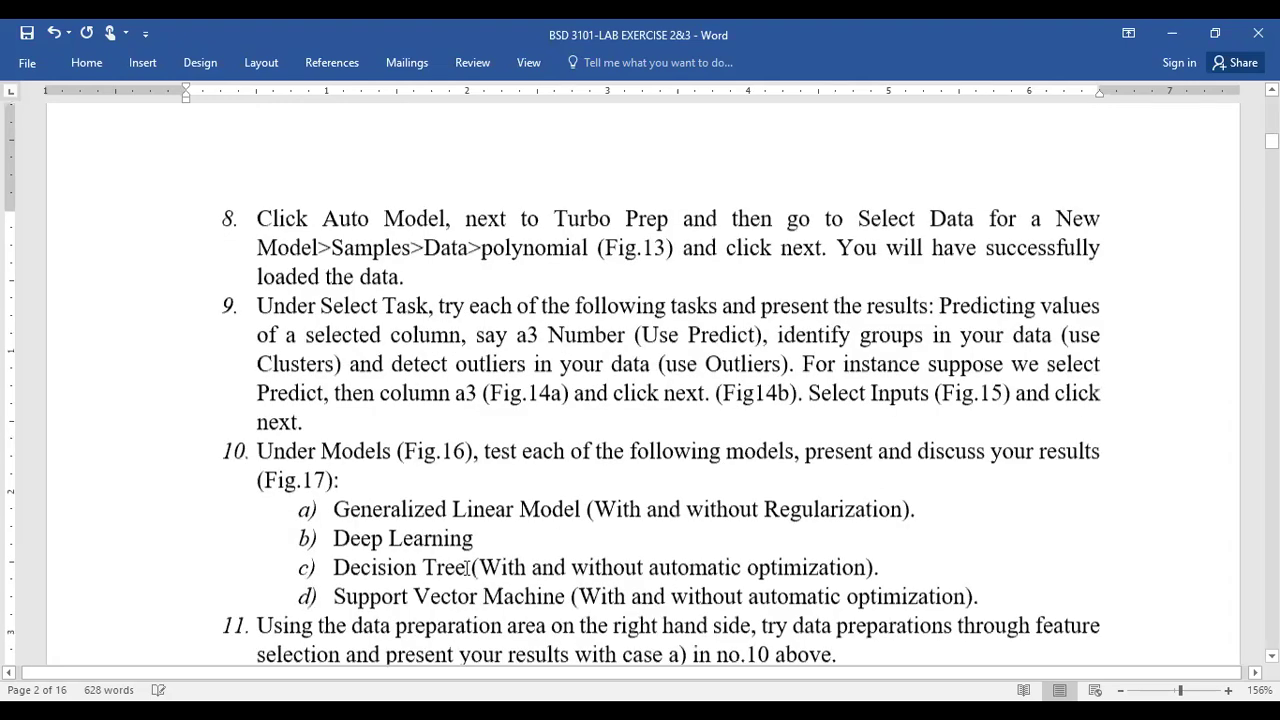
scroll(467, 567, up, 5)
scroll(667, 197, up, 3)
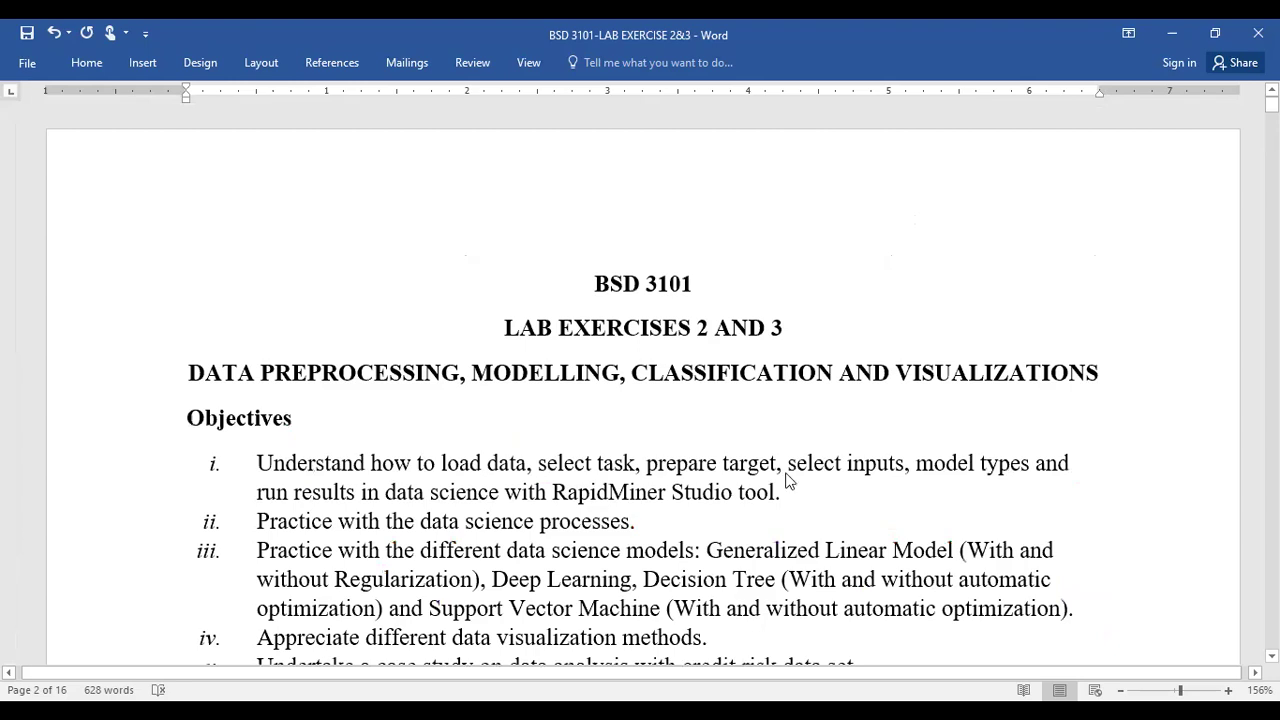
Switch to RapidMiner Studio and widen the results list in the Auto Model view
key(alt+Tab)
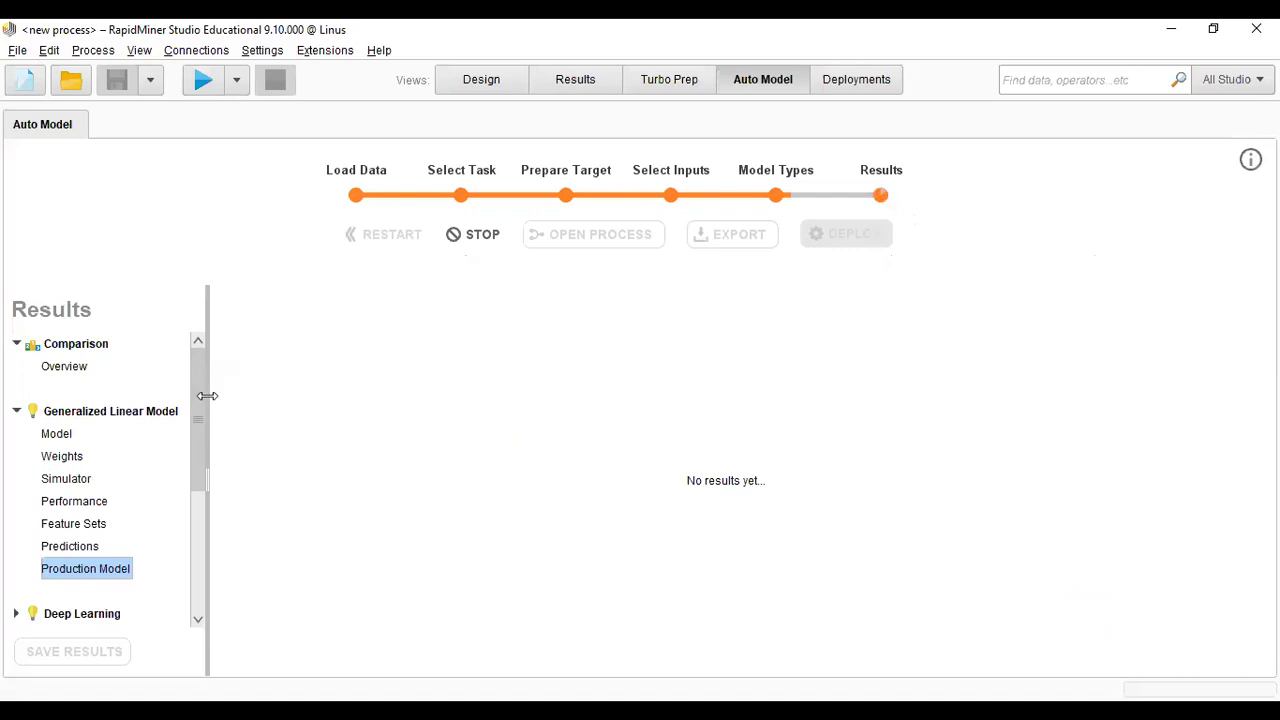
drag(207, 401, 390, 401)
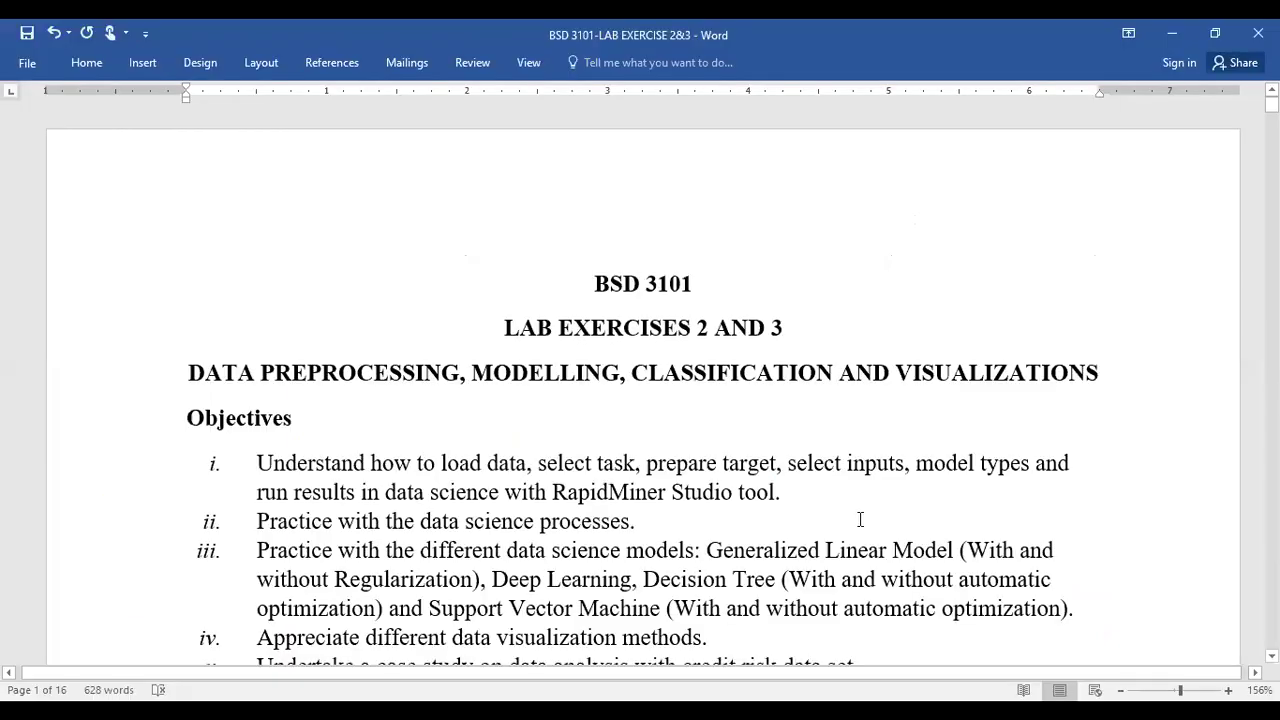
Examine the lab document in Word from the objectives and methodology through the RapidMiner result and visualization figures
scroll(848, 526, down, 5)
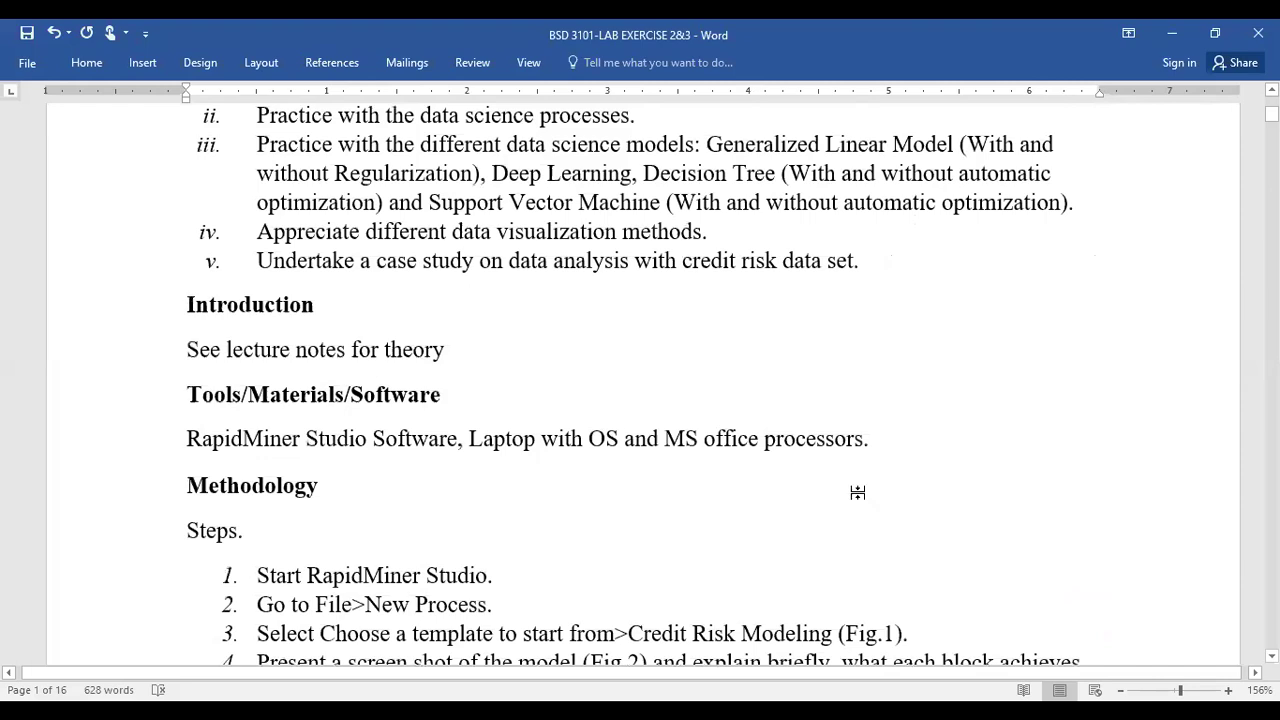
scroll(857, 491, down, 15)
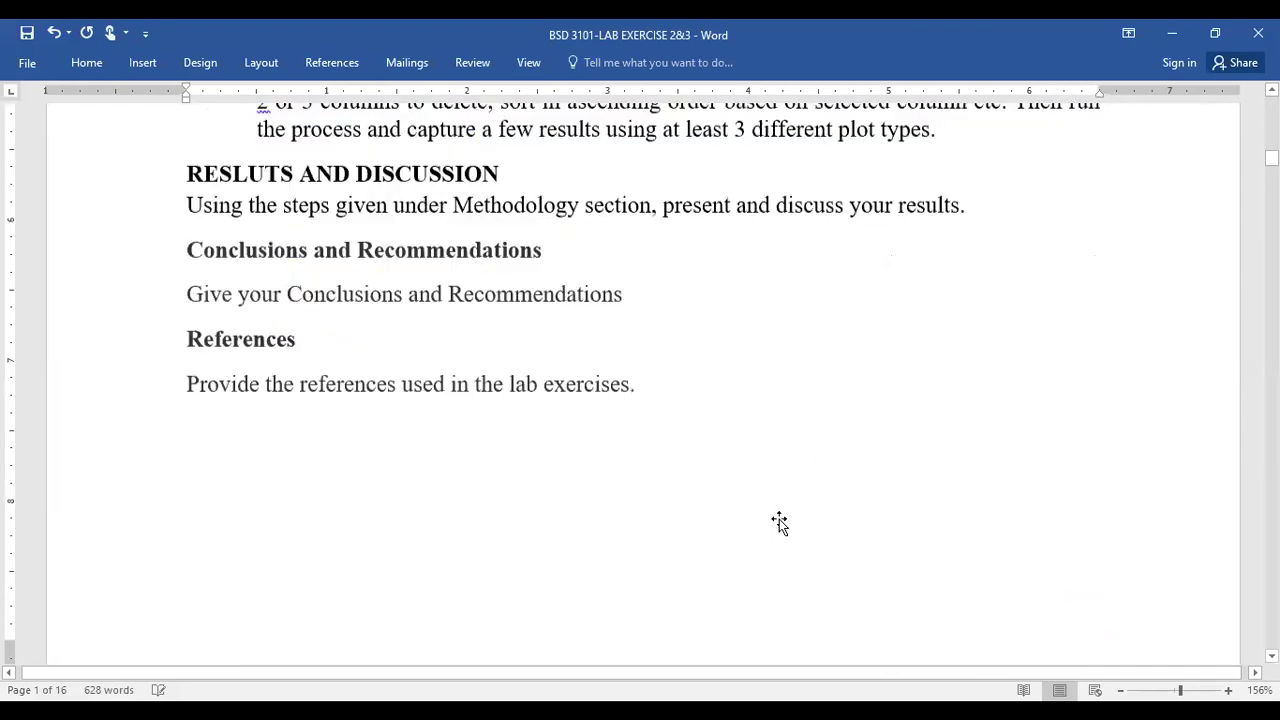
scroll(777, 520, down, 10)
scroll(737, 523, down, 5)
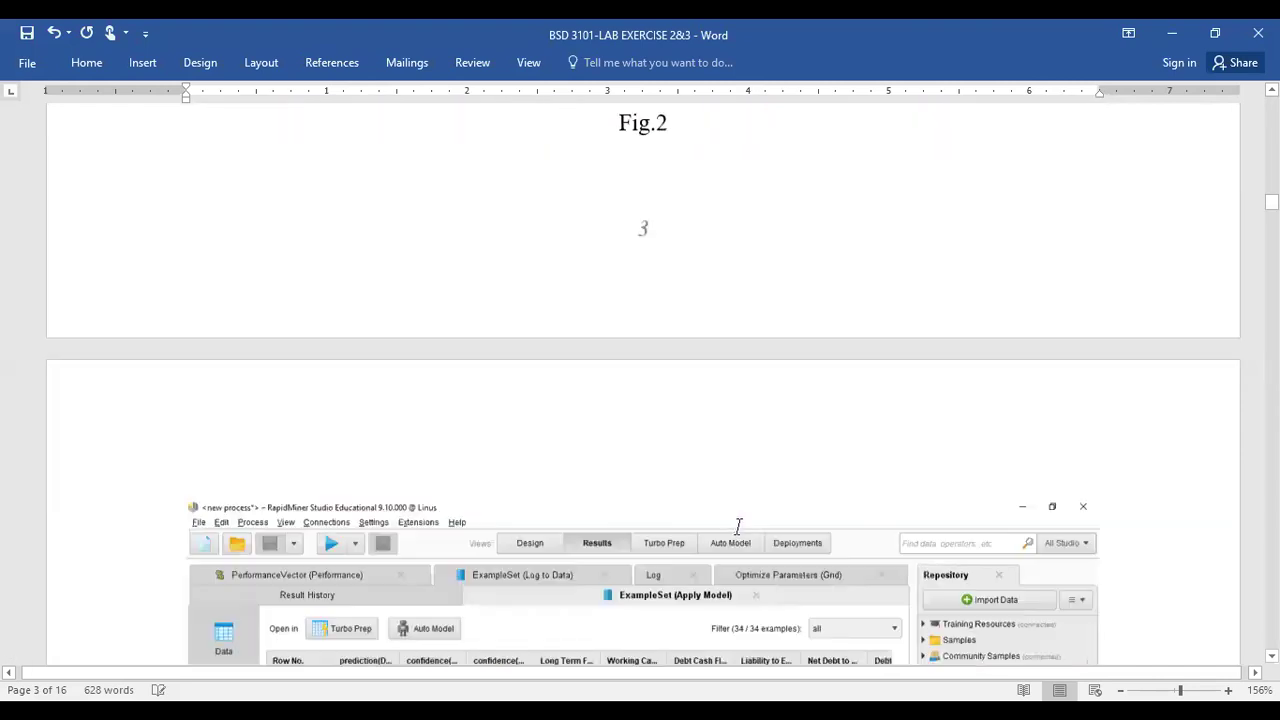
scroll(743, 491, down, 5)
scroll(740, 485, down, 5)
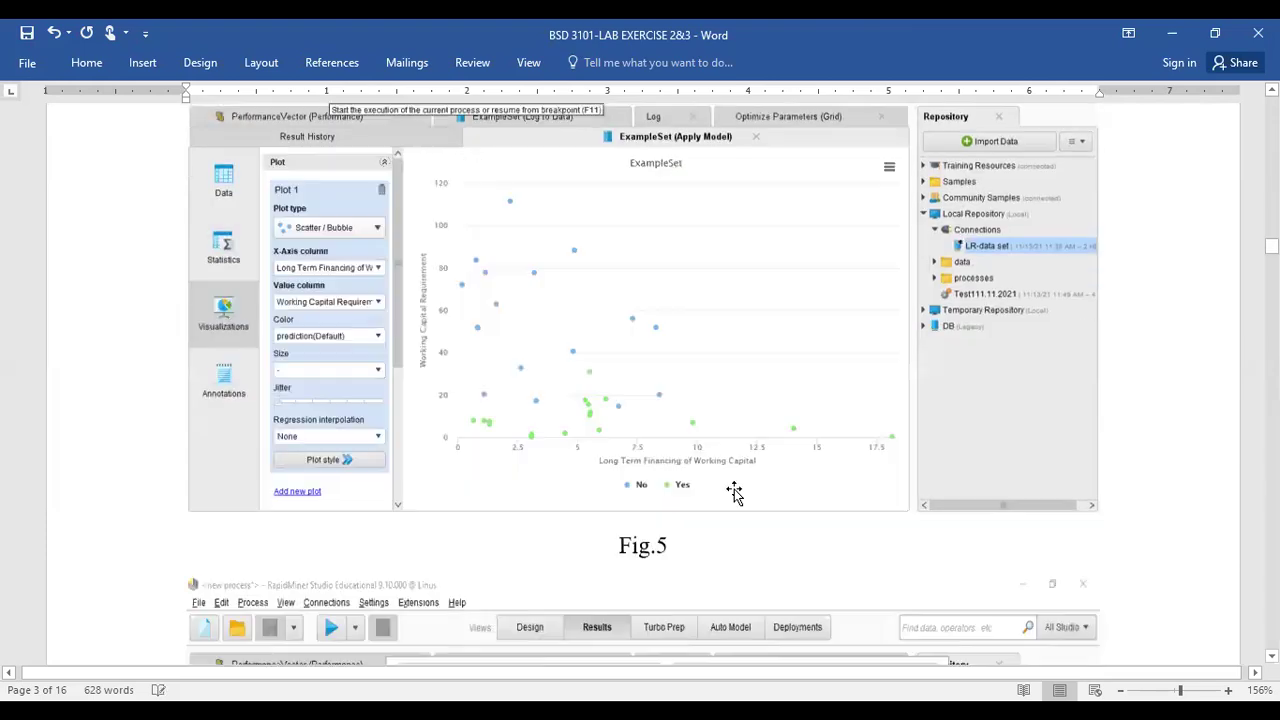
scroll(709, 491, down, 5)
scroll(723, 246, down, 5)
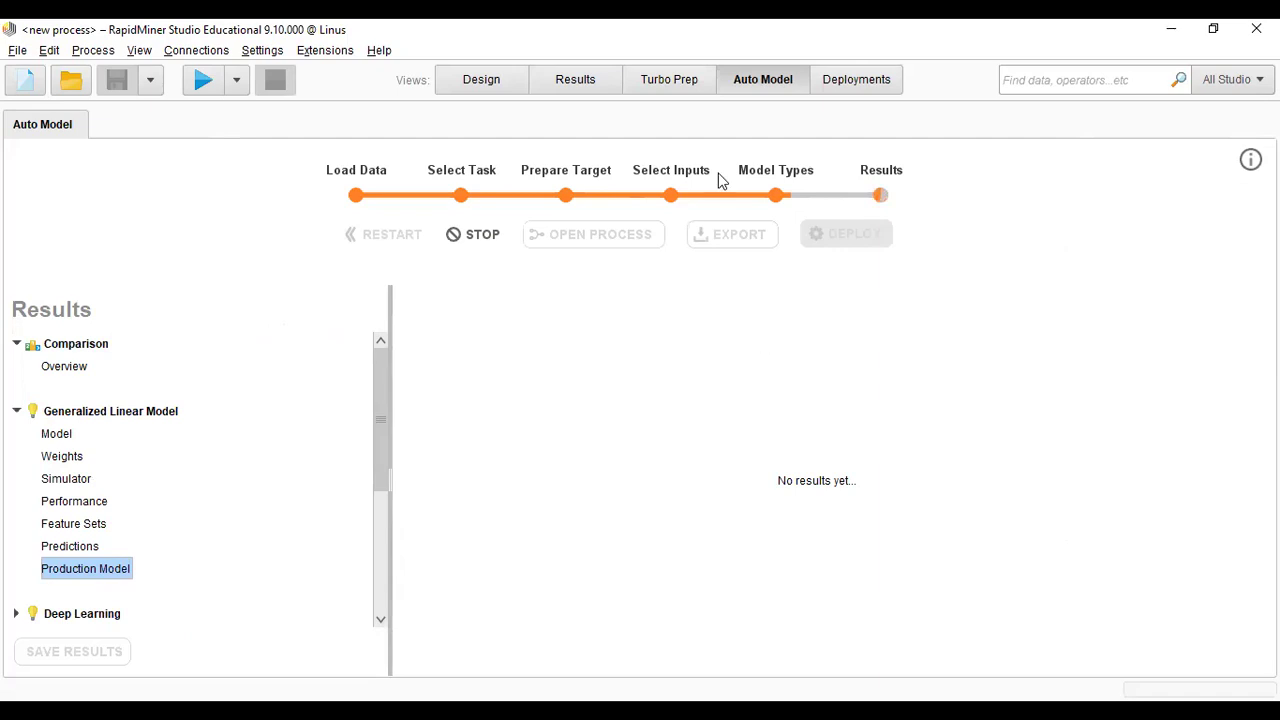
Switch to the Chapter 5 Regression presentation in PowerPoint, present it full screen and advance through the regression process slides
key(alt+Tab)
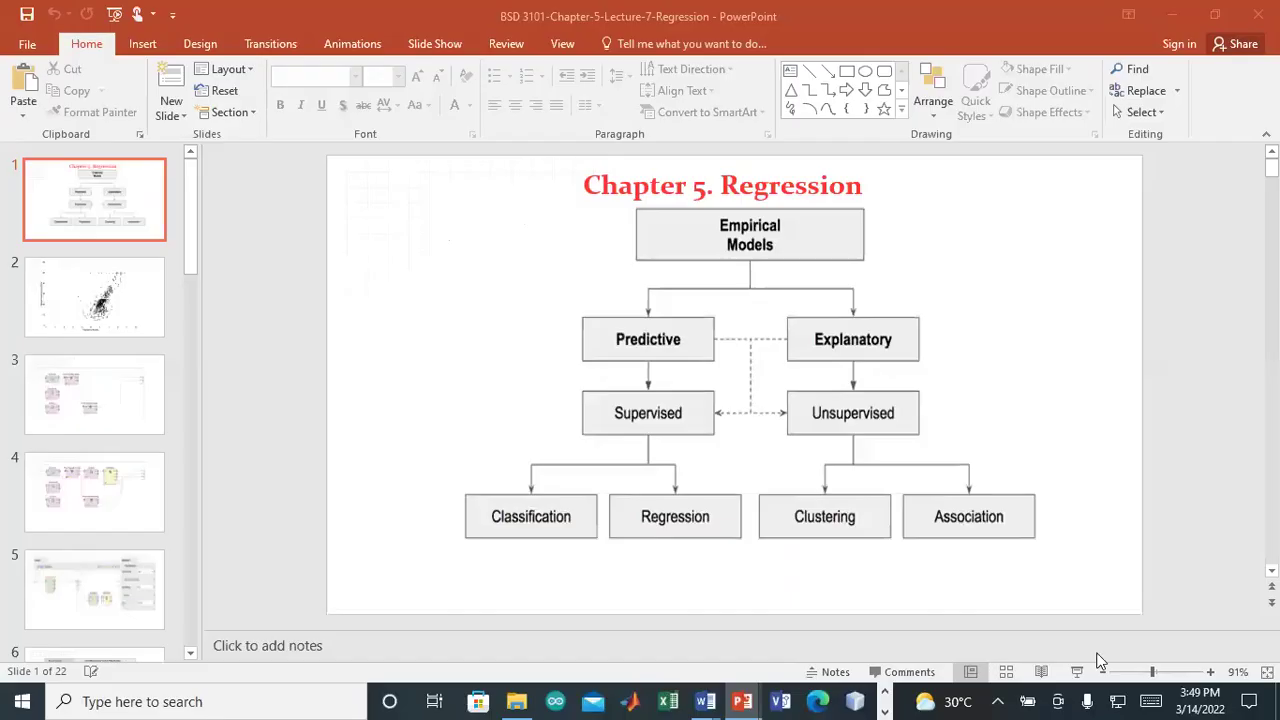
click(1077, 673)
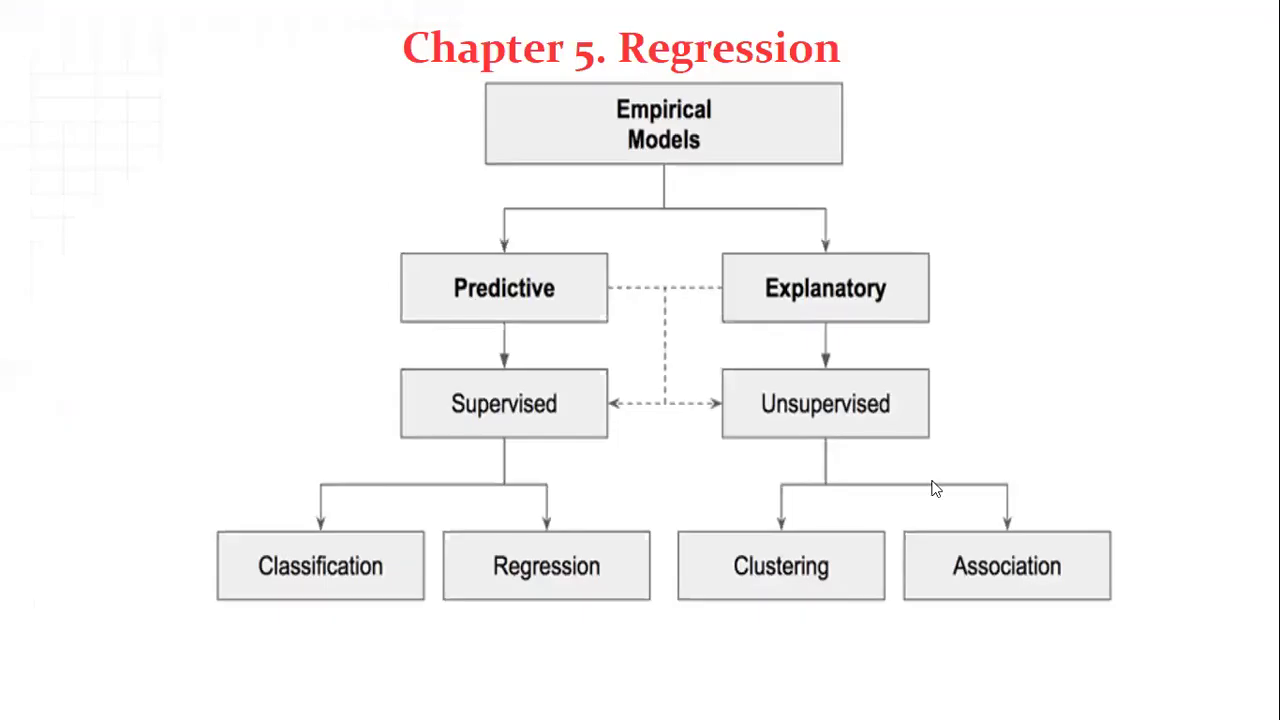
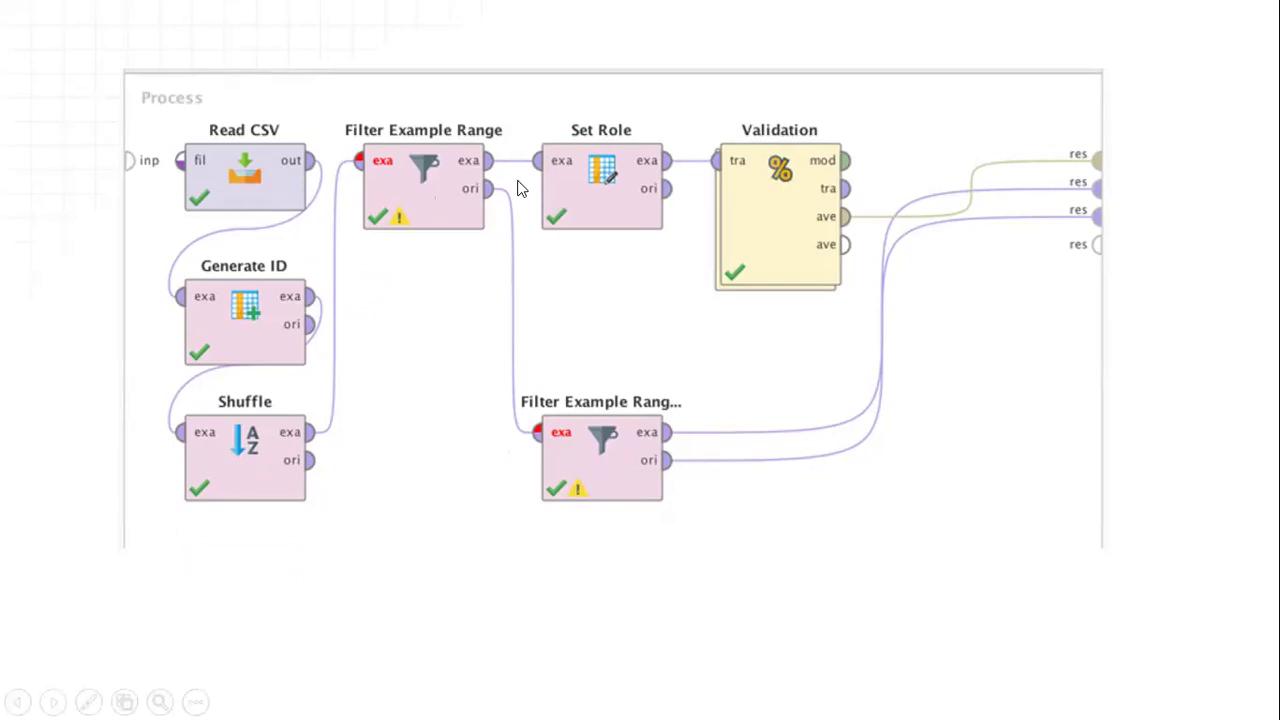
click(937, 193)
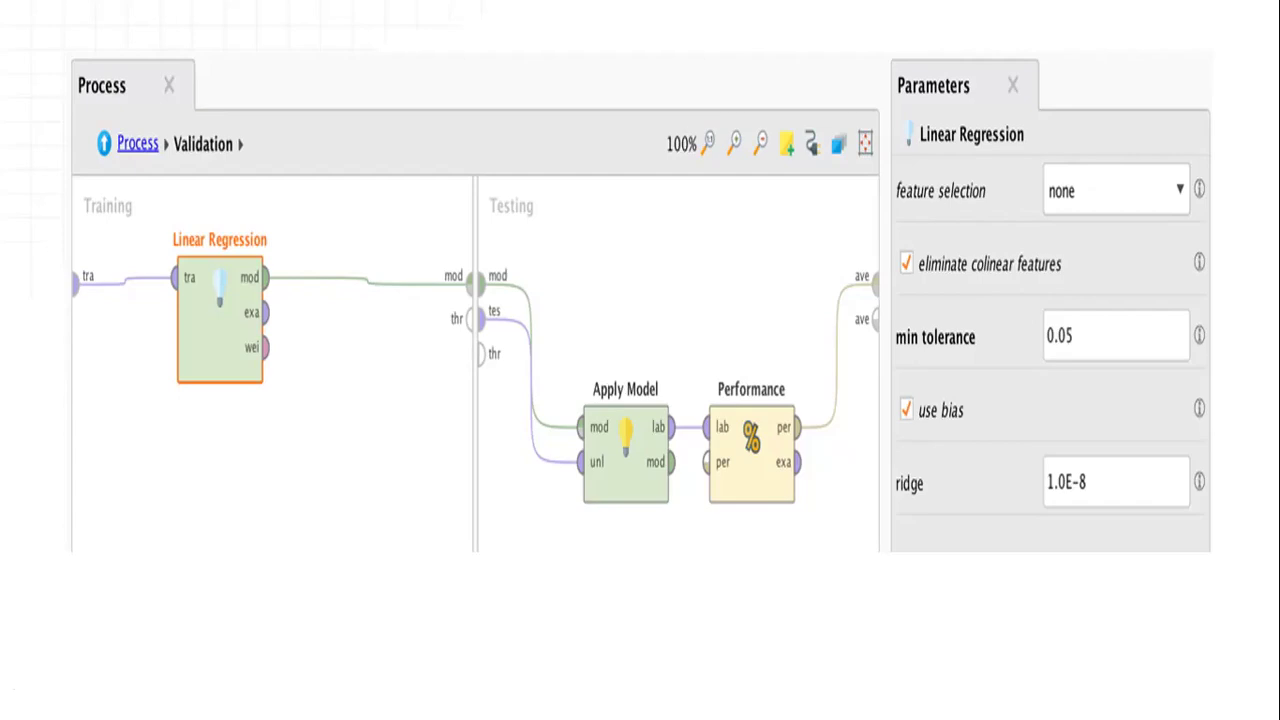
key(Right)
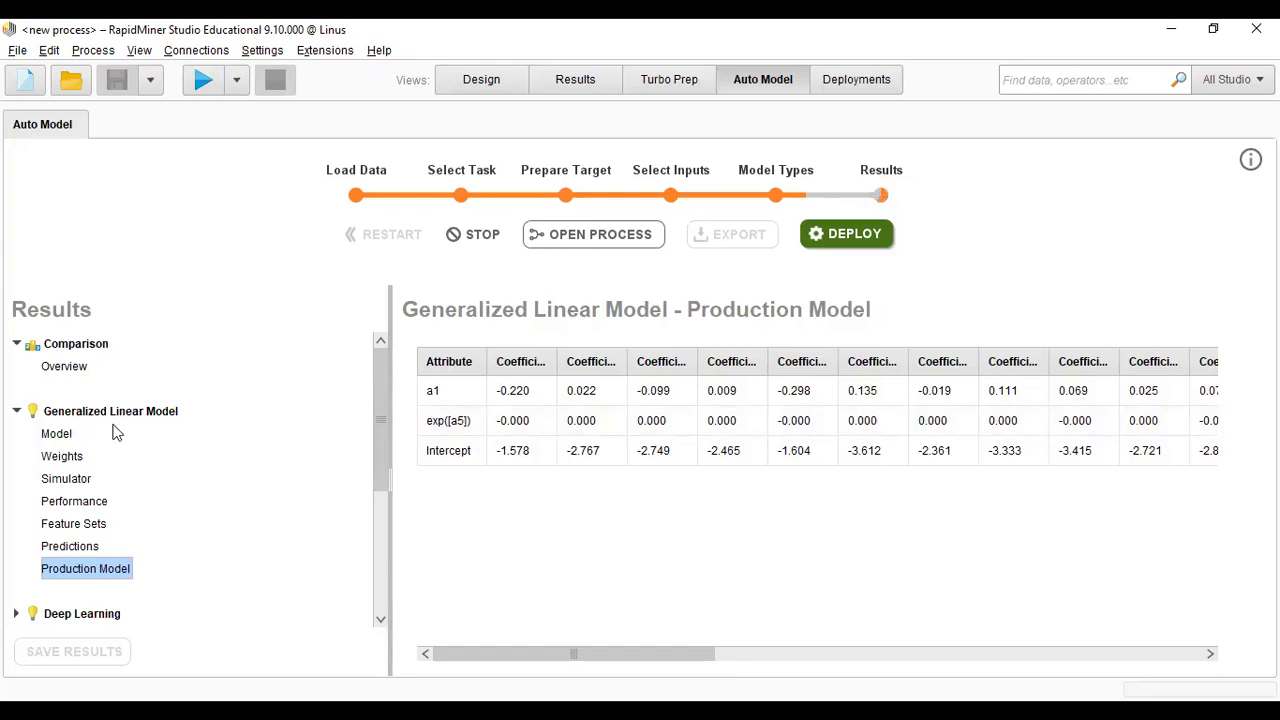
View the Generalized Linear Model's Model, Weights, Simulator, Performance and Predictions results in RapidMiner Studio, and expand the Deep Learning results
click(60, 434)
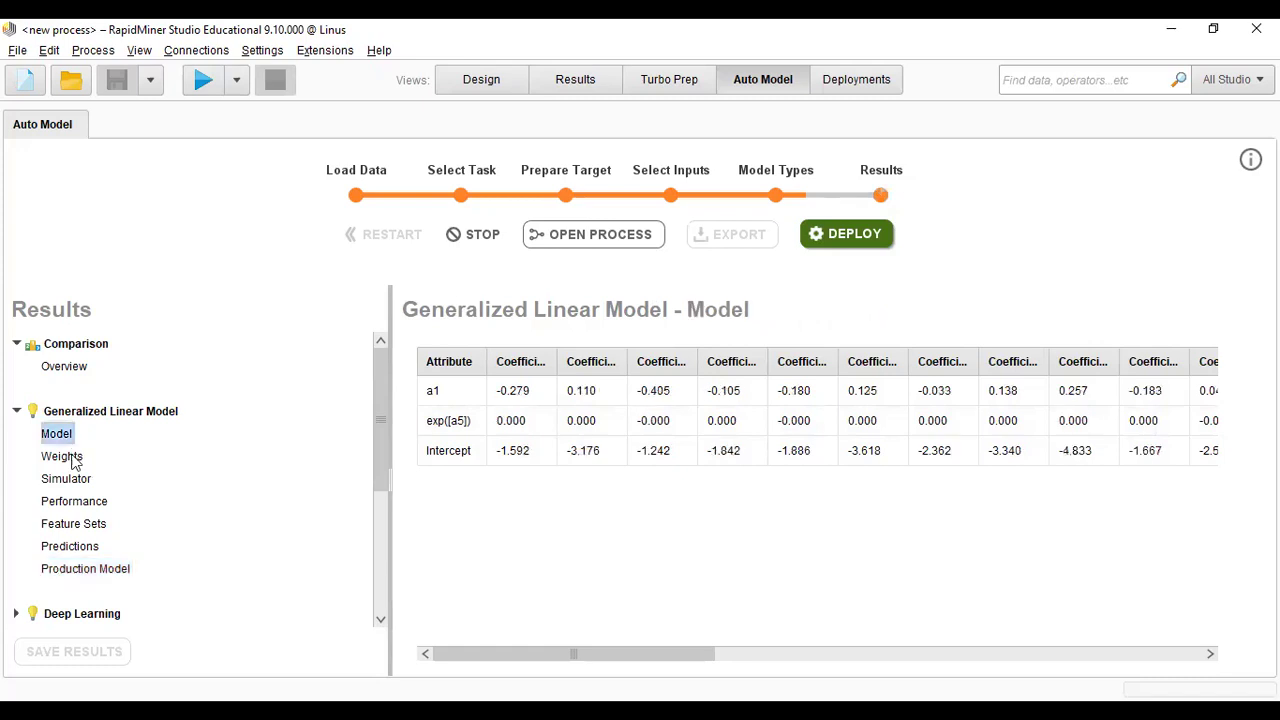
click(72, 458)
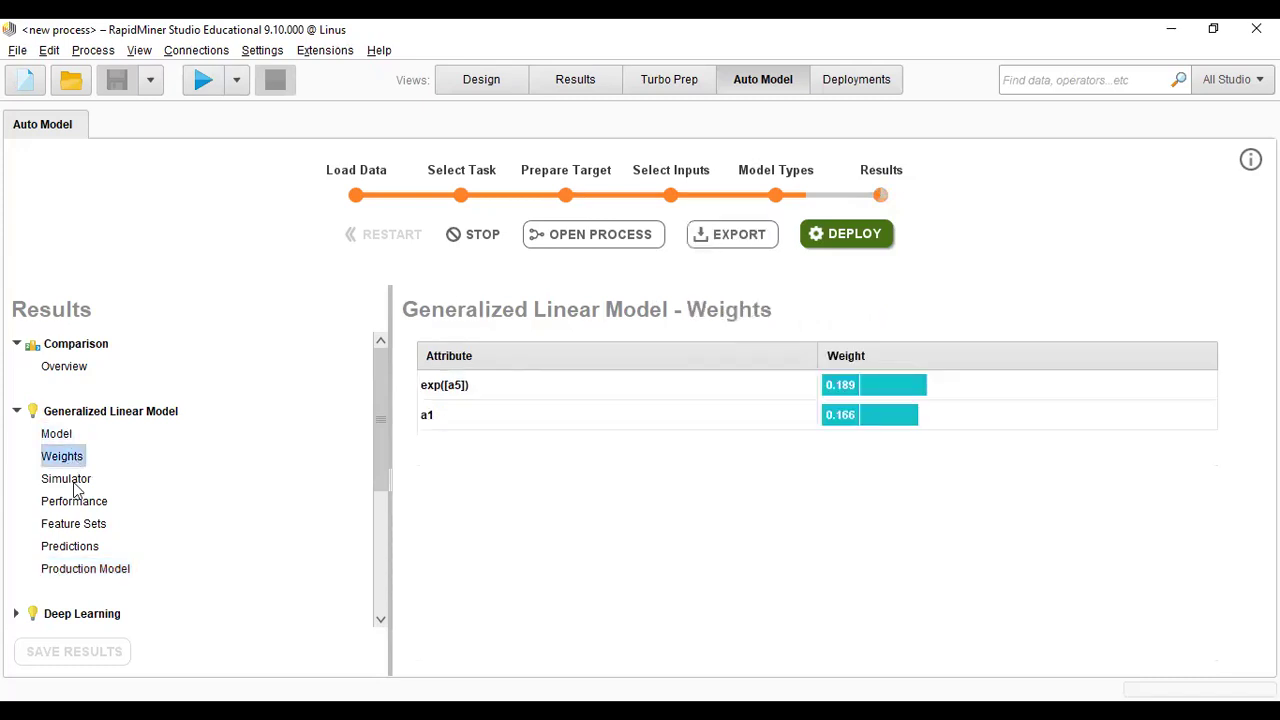
click(66, 479)
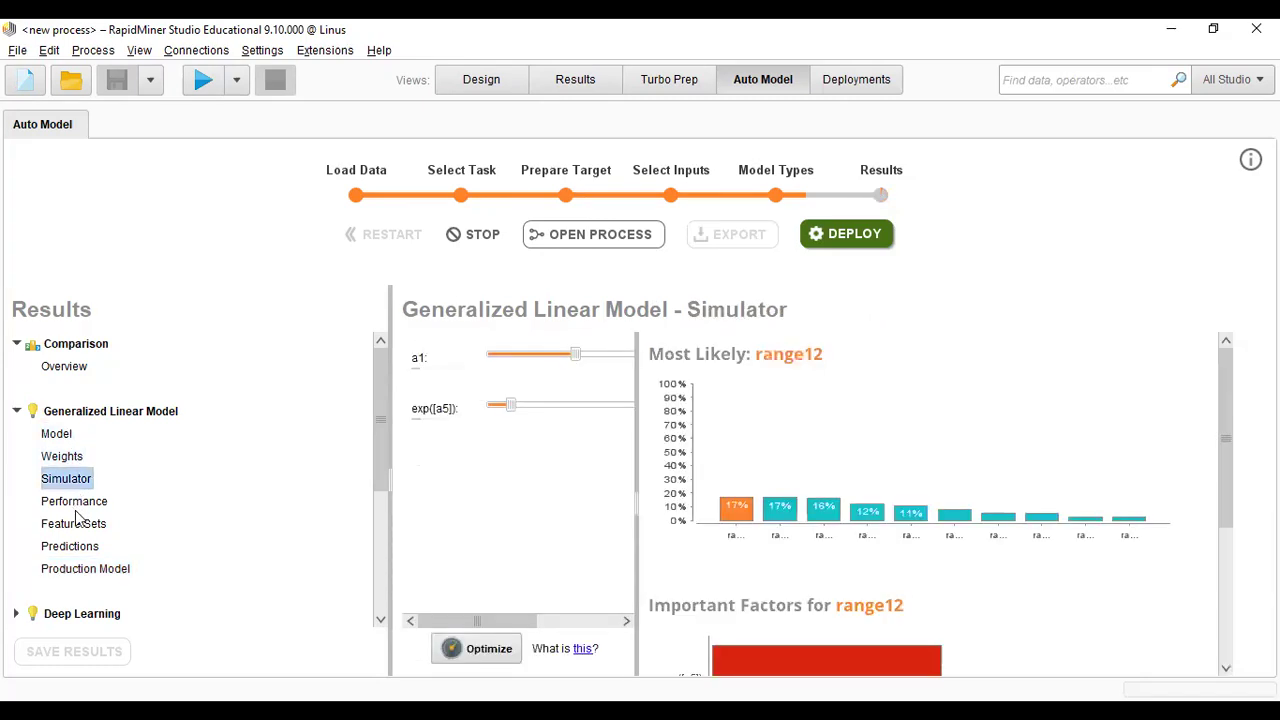
click(74, 501)
scroll(160, 487, down, 2)
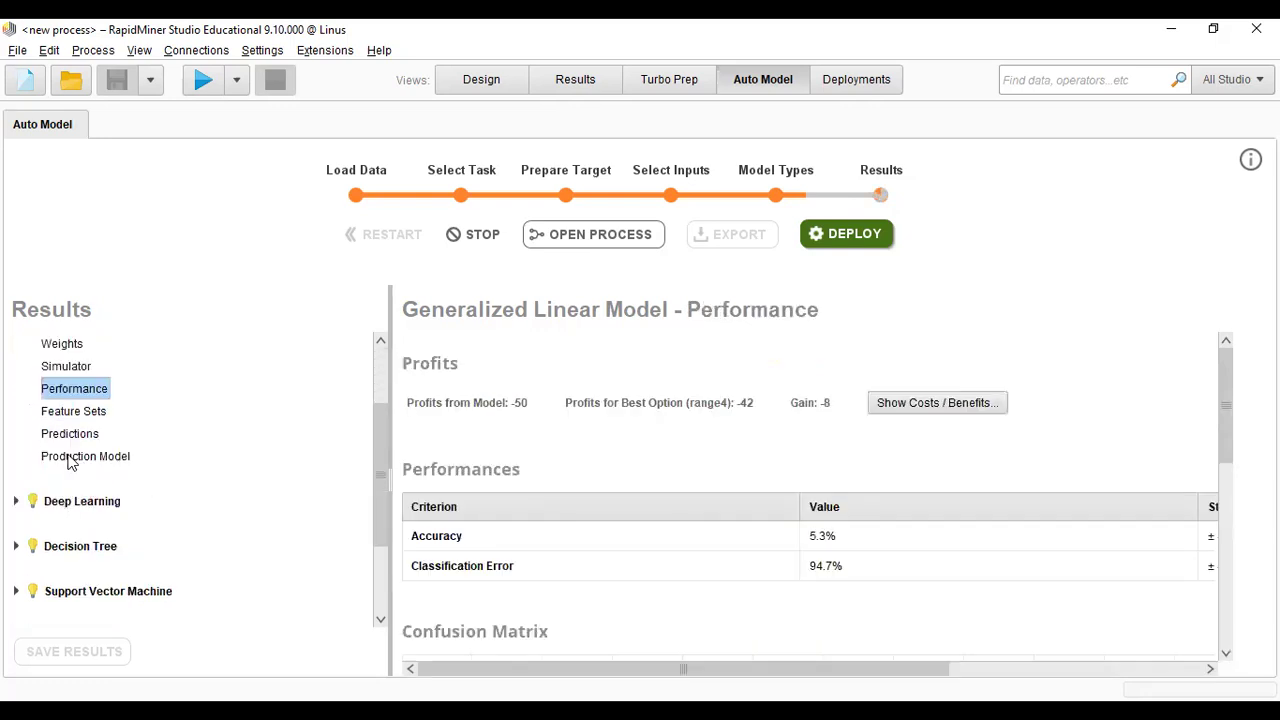
click(70, 460)
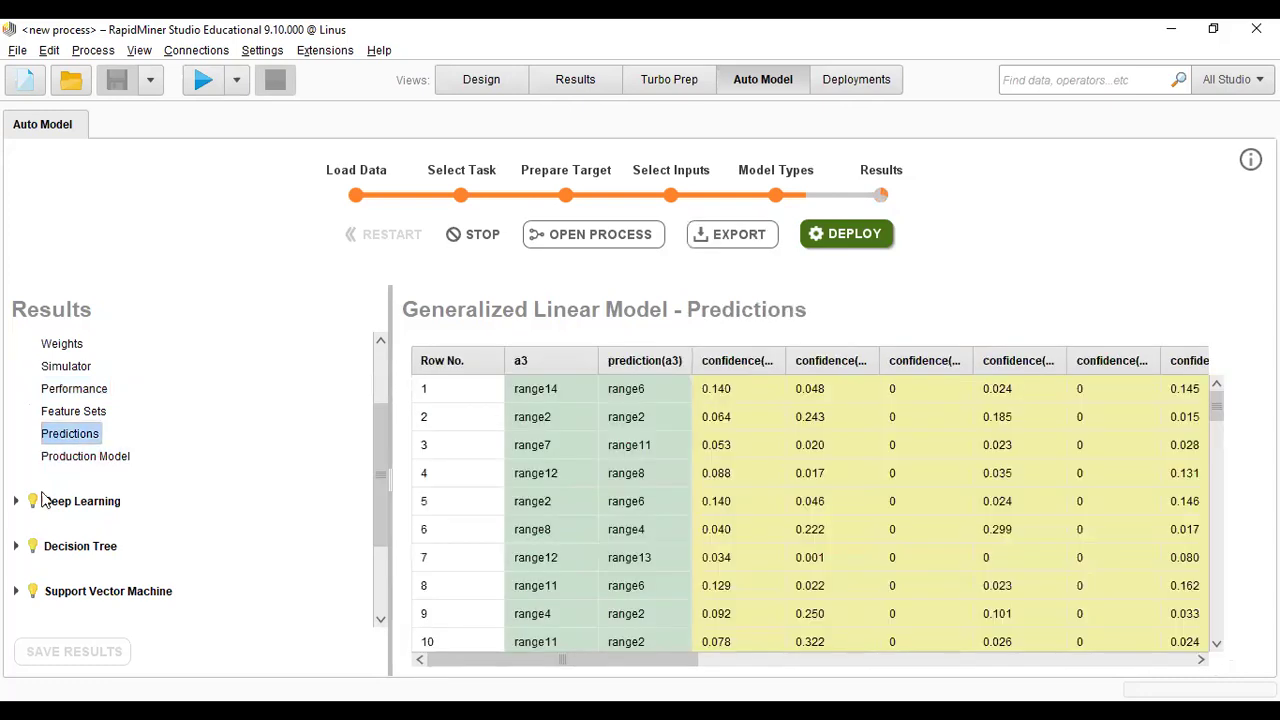
click(43, 498)
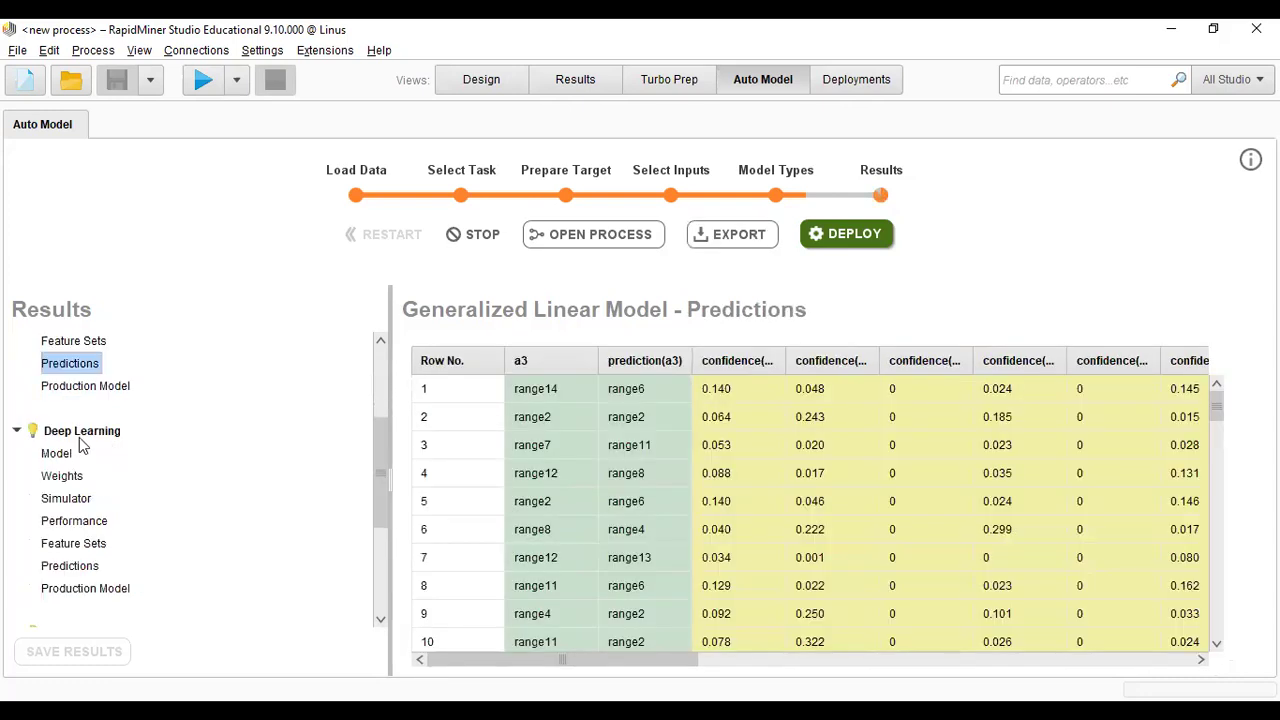
Go through the Generalized Linear Model results again: Model, Weights, Simulator, Performance, Feature Sets and Predictions
scroll(84, 442, up, 4)
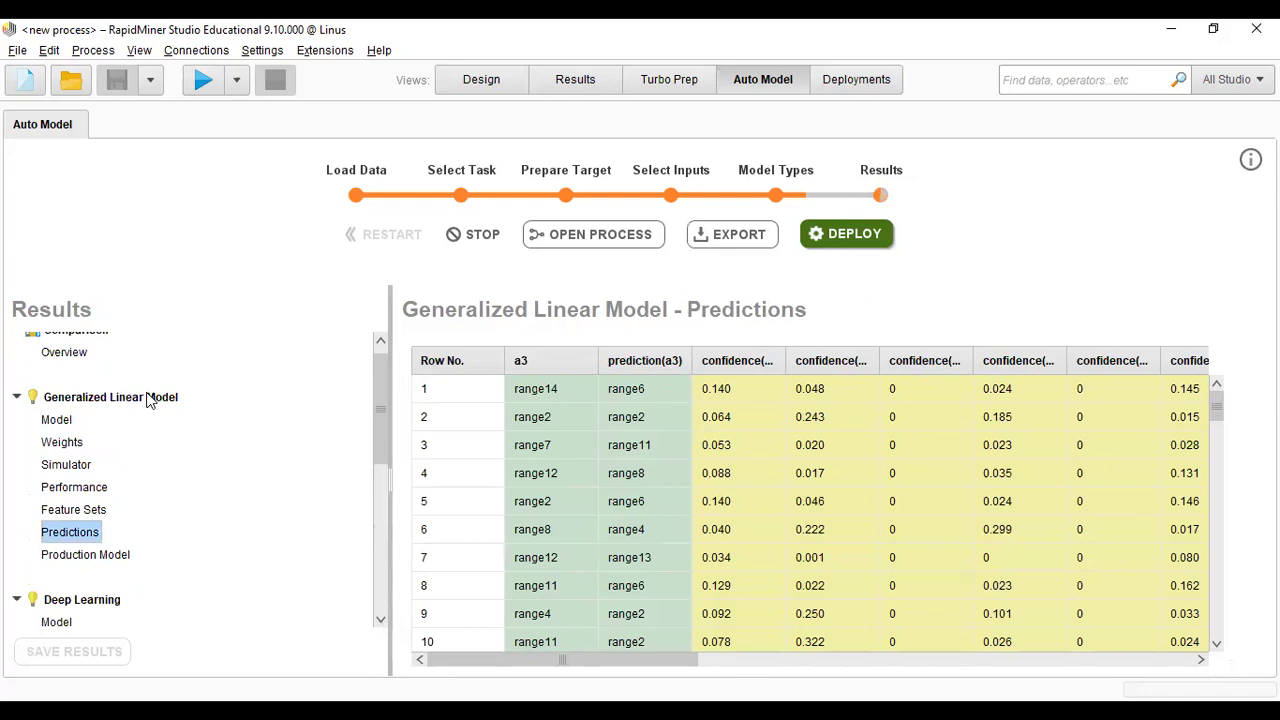
click(68, 422)
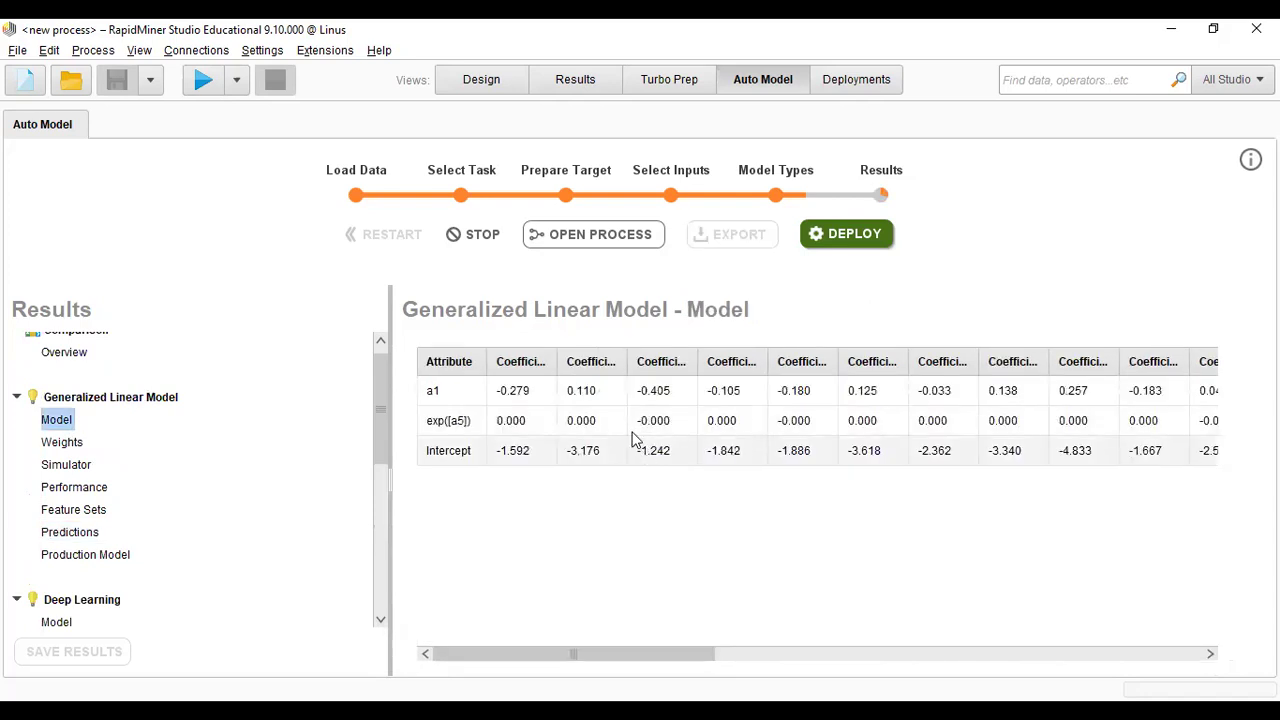
click(58, 447)
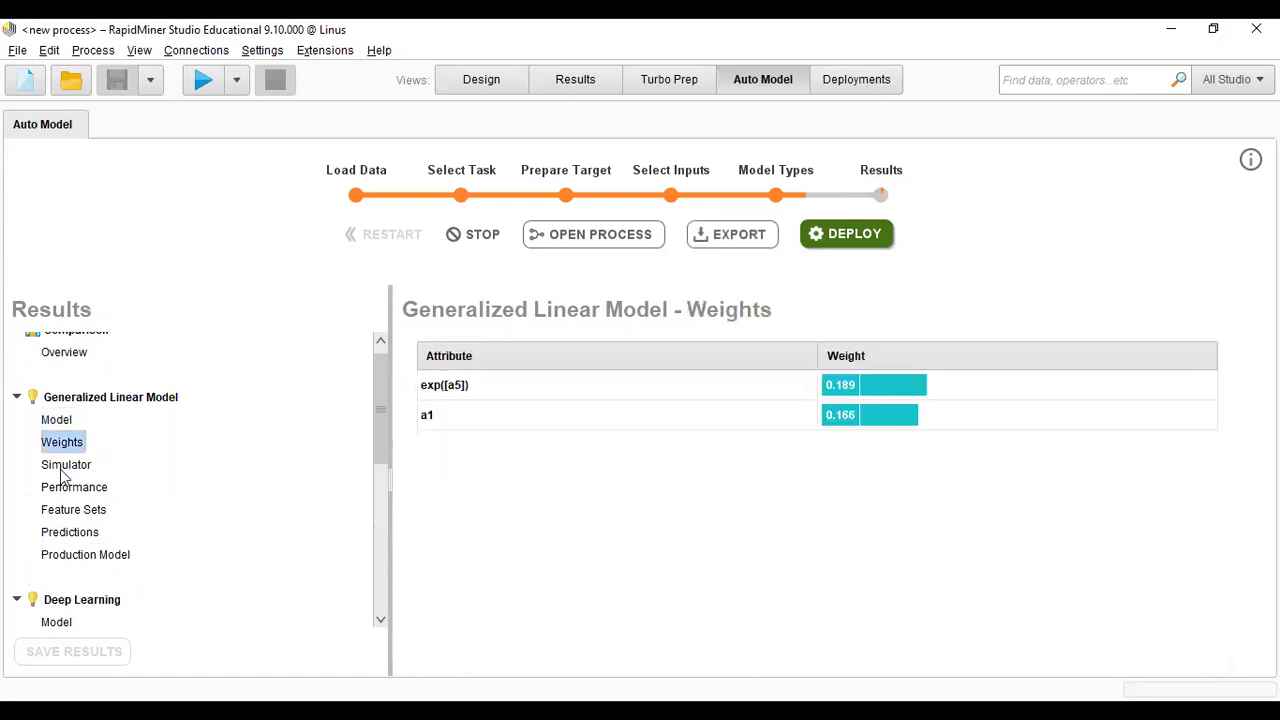
click(80, 469)
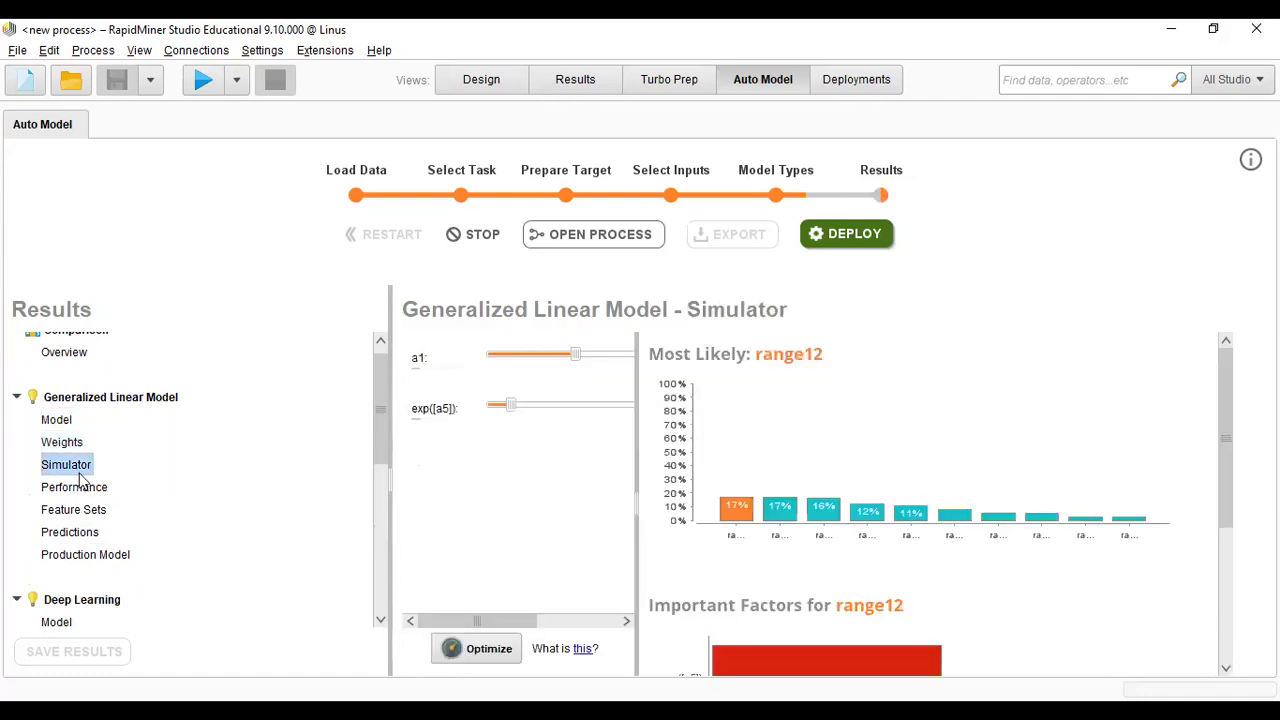
scroll(83, 470, down, 1)
click(83, 462)
scroll(80, 466, down, 1)
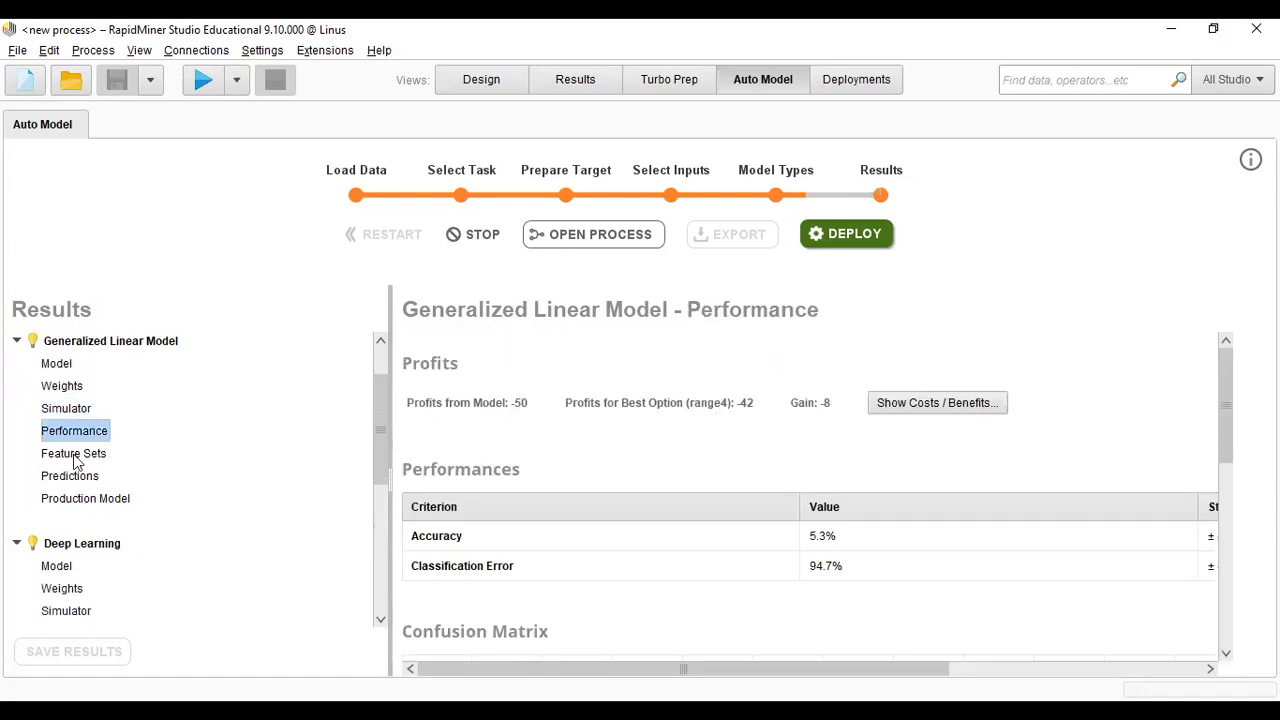
click(75, 458)
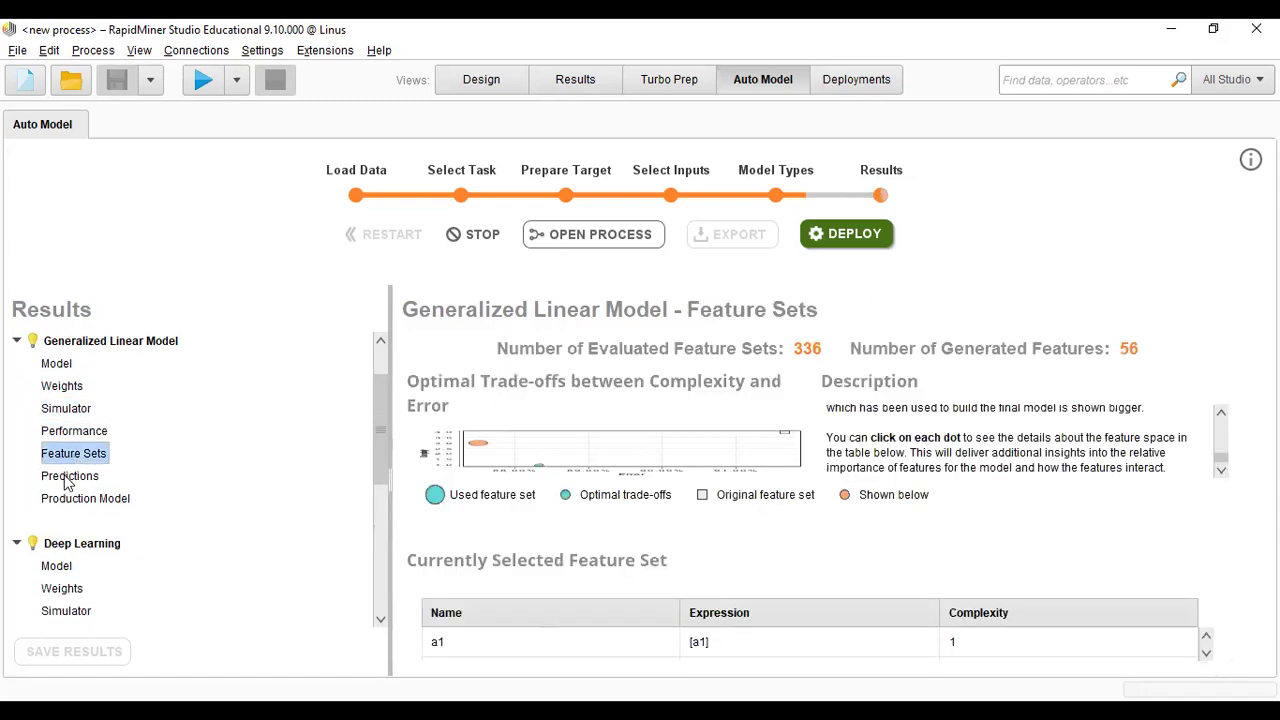
click(70, 478)
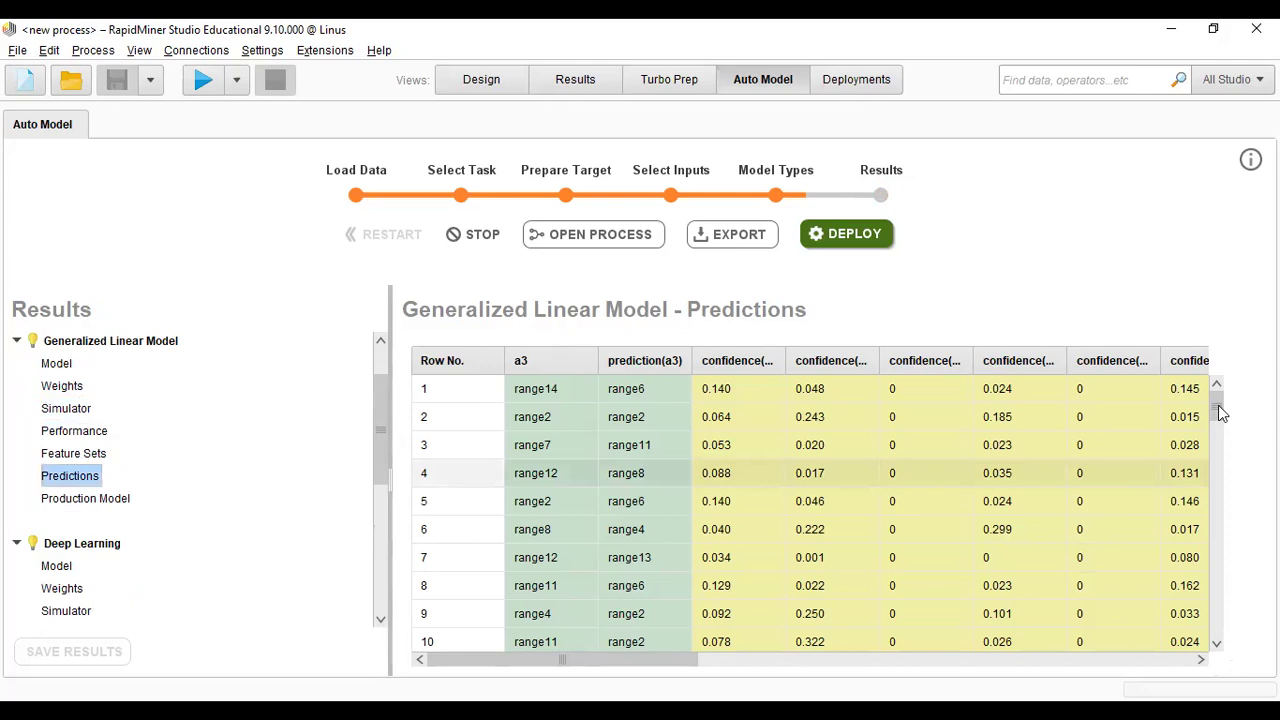
Examine the Generalized Linear Model's Predictions table from the first to the last rows and across the confidence columns
drag(1218, 405, 1219, 497)
drag(1207, 652, 1214, 398)
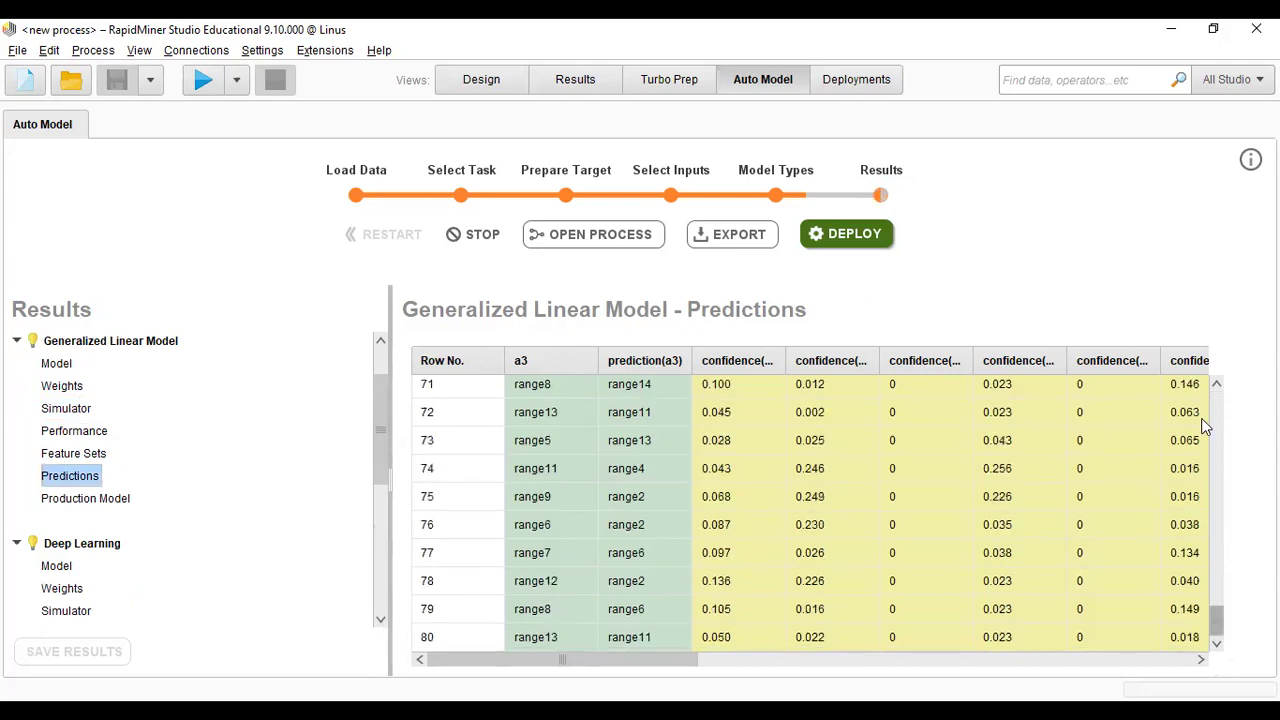
drag(669, 659, 1175, 650)
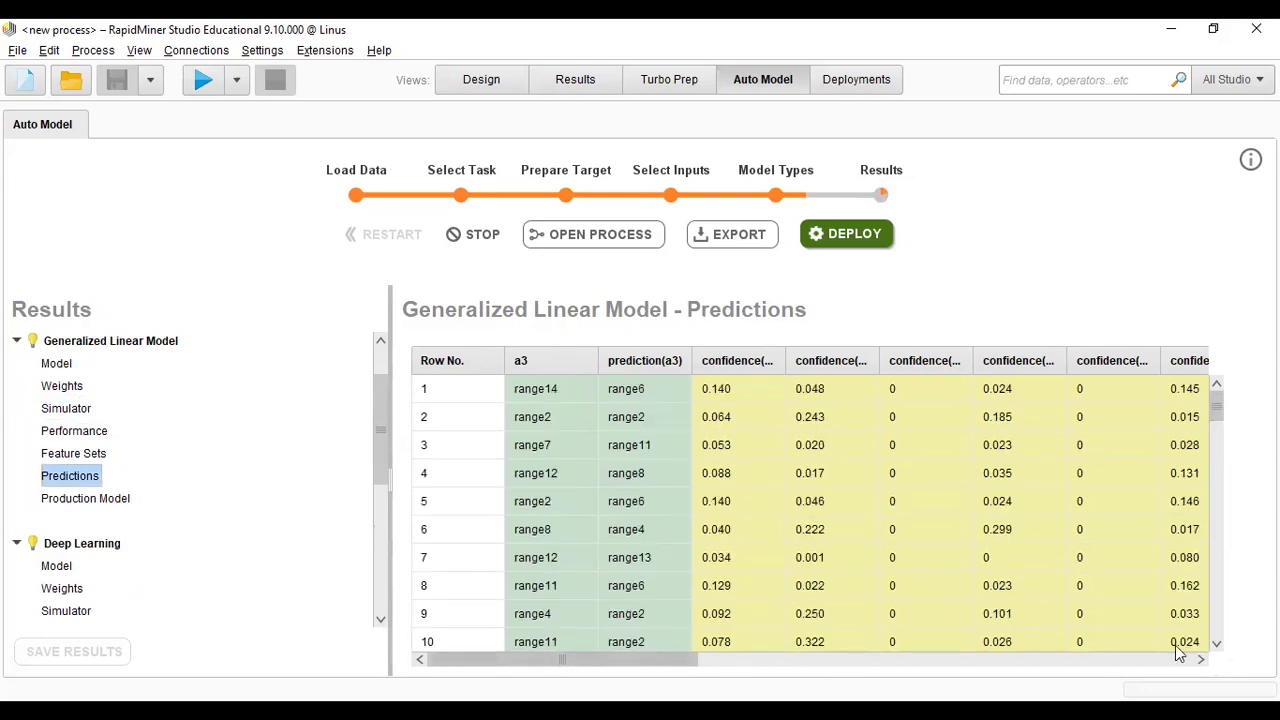
drag(1222, 462, 1207, 405)
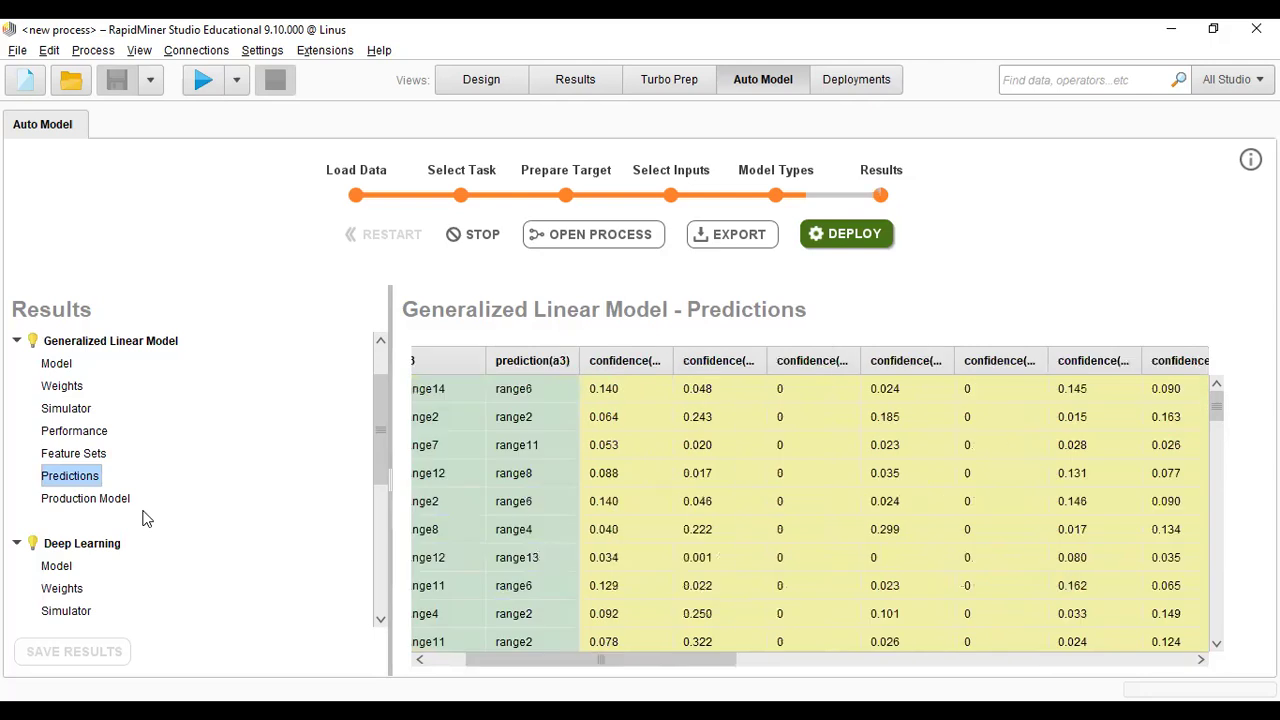
Expand the Decision Tree and Support Vector Machine results and look through the result entries down to the General section
scroll(71, 414, down, 3)
scroll(71, 424, down, 2)
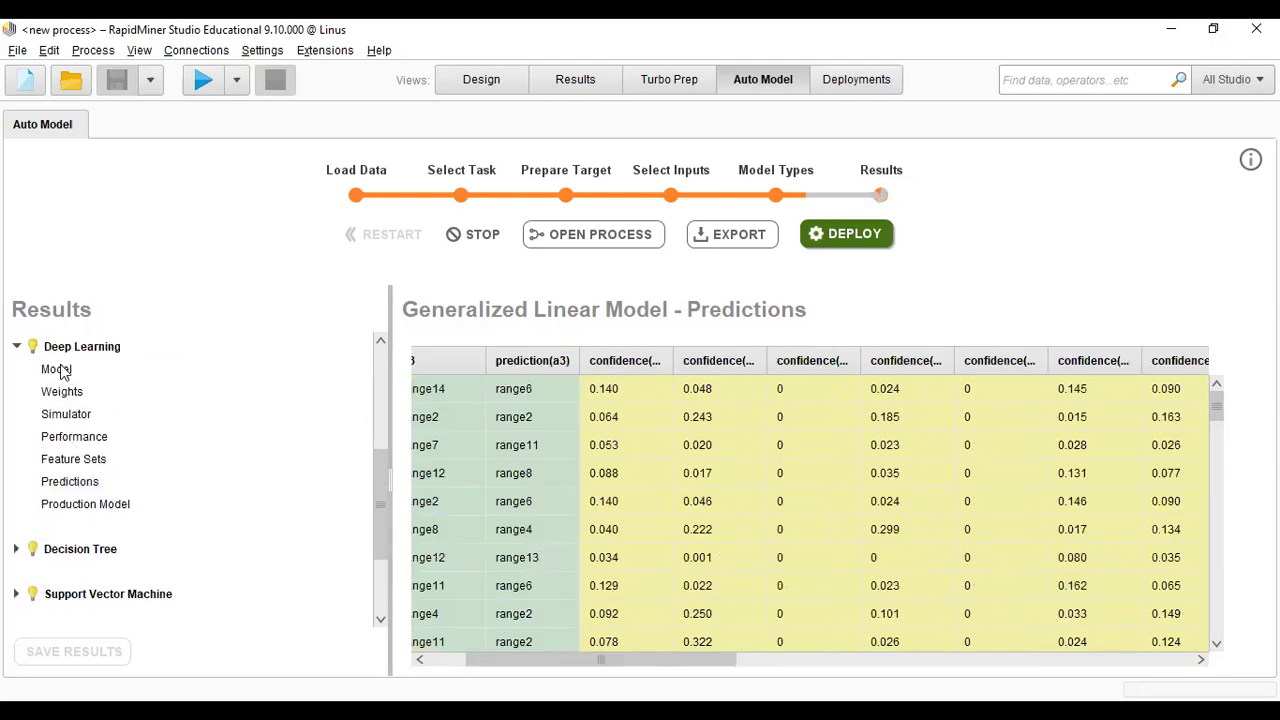
click(26, 553)
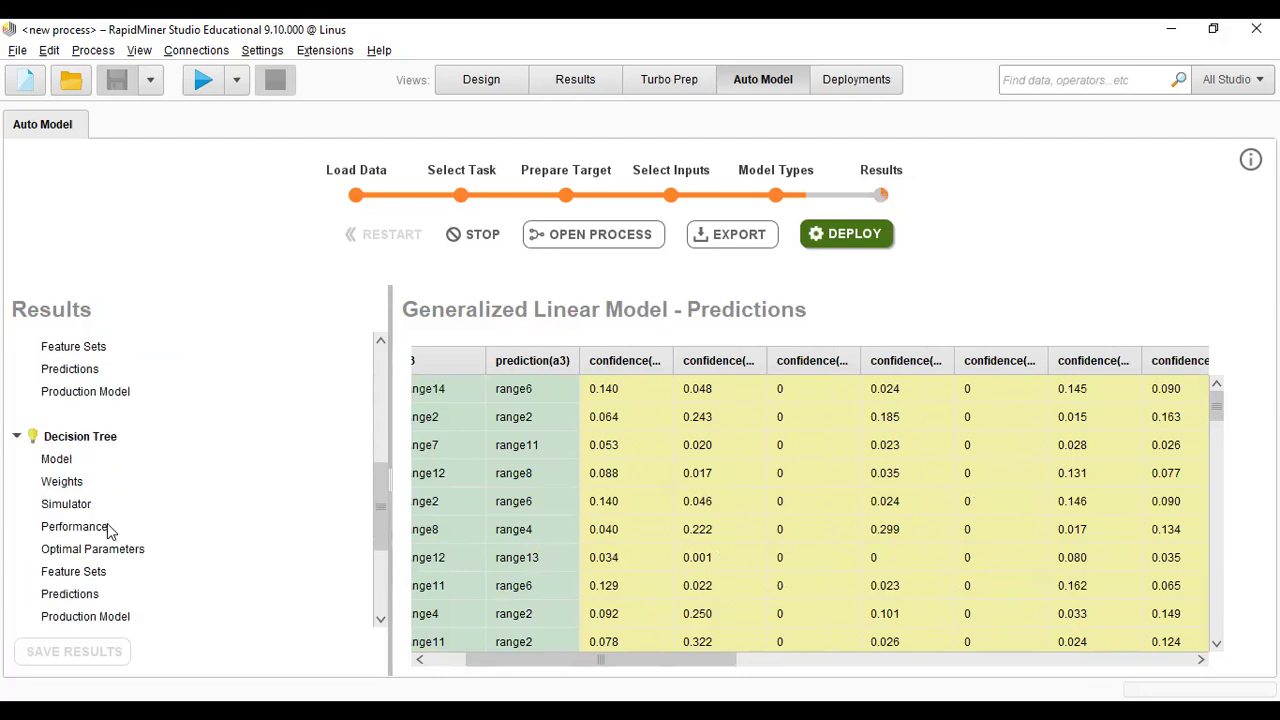
scroll(66, 400, down, 2)
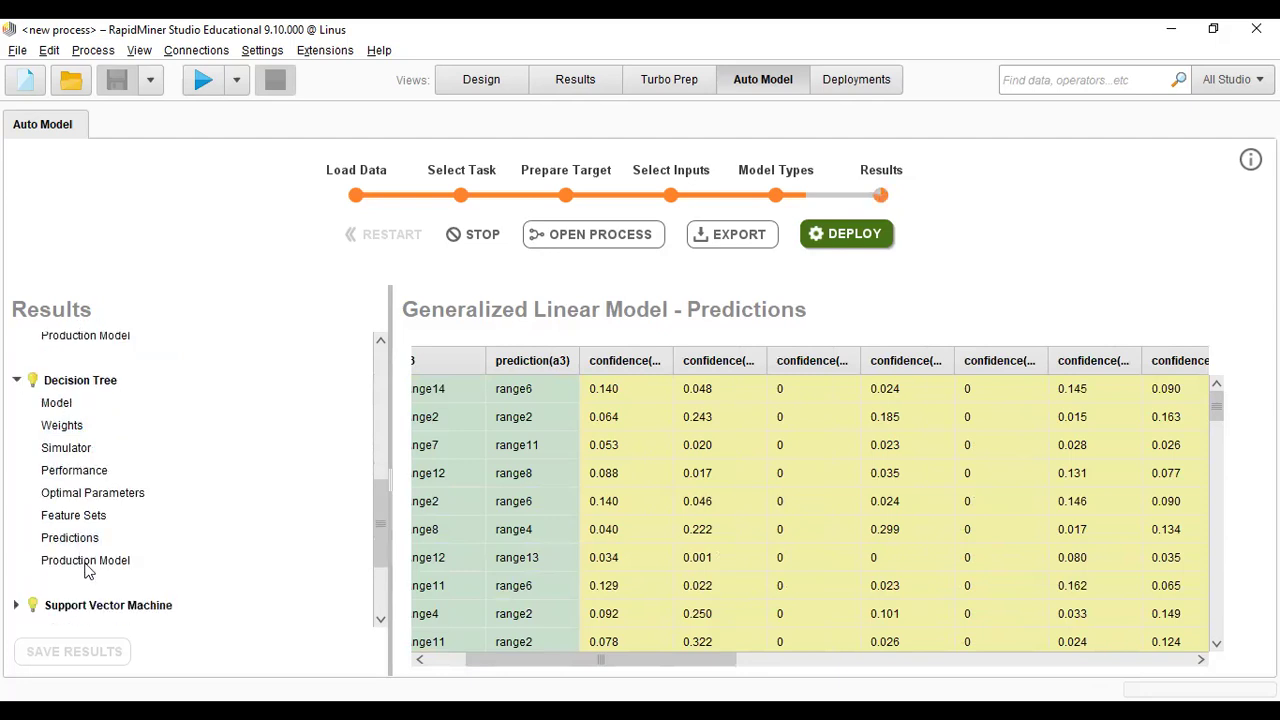
scroll(84, 560, down, 3)
click(18, 494)
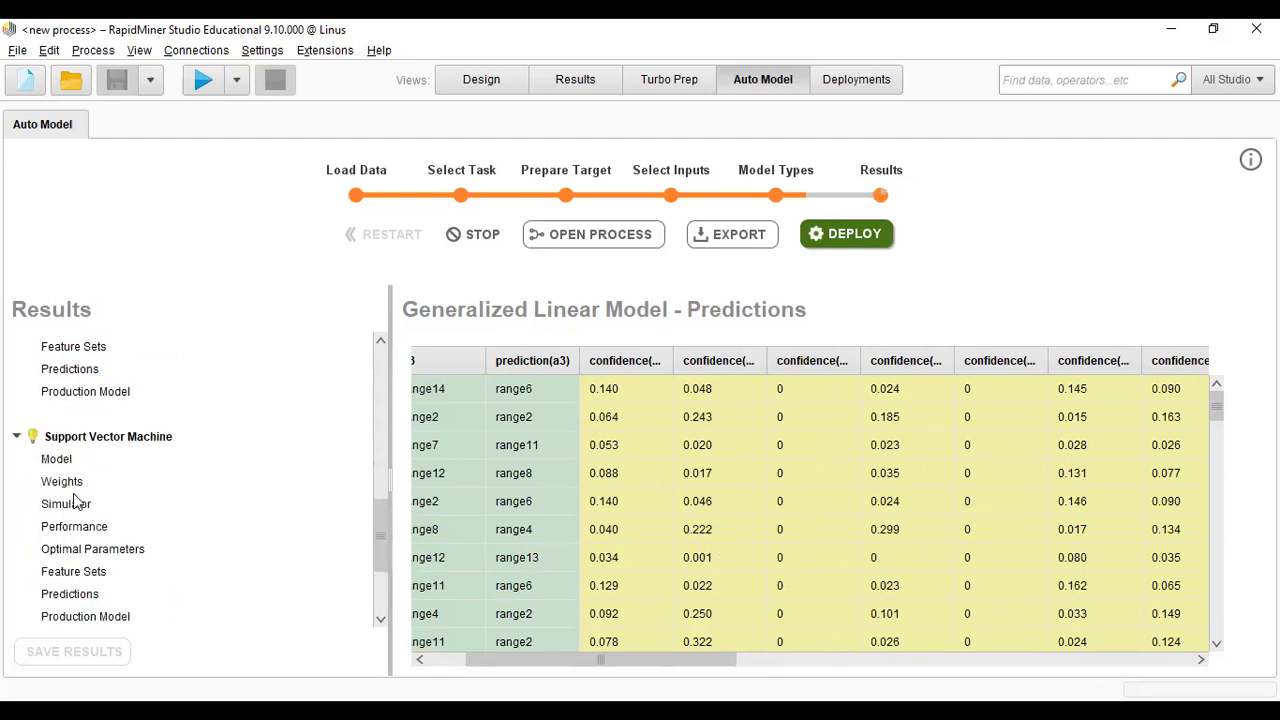
scroll(80, 500, down, 2)
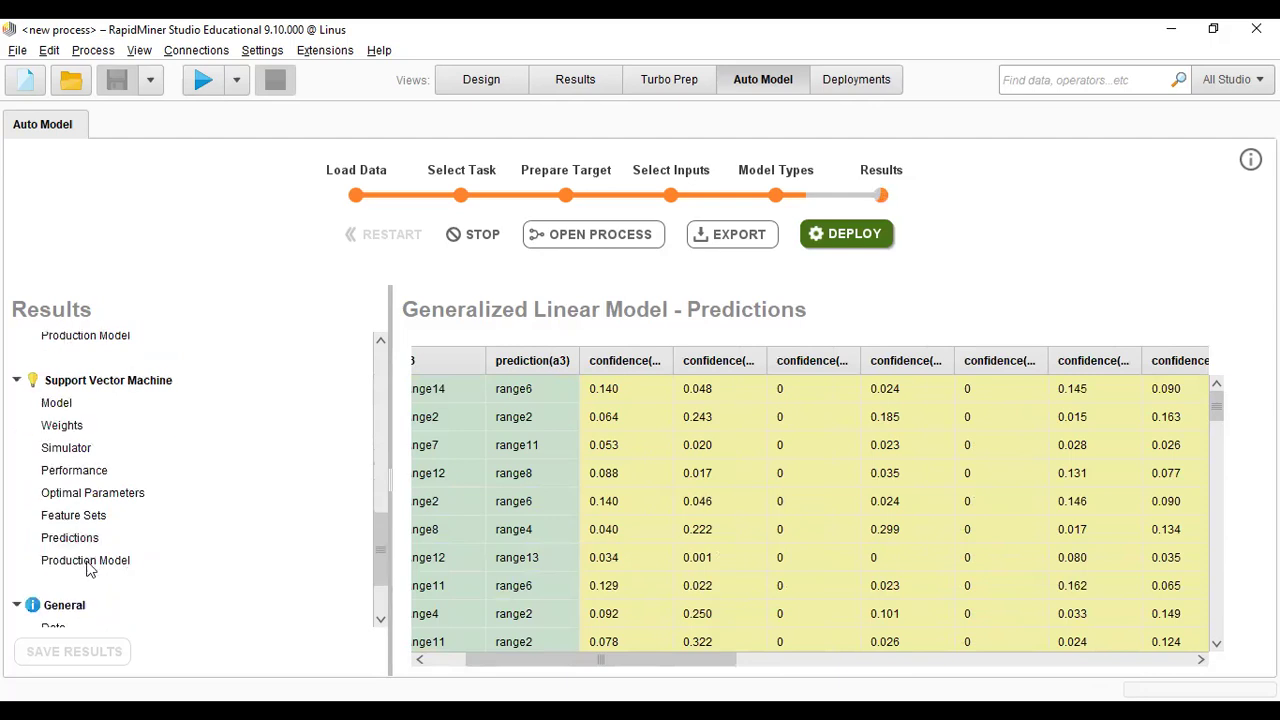
scroll(63, 520, down, 3)
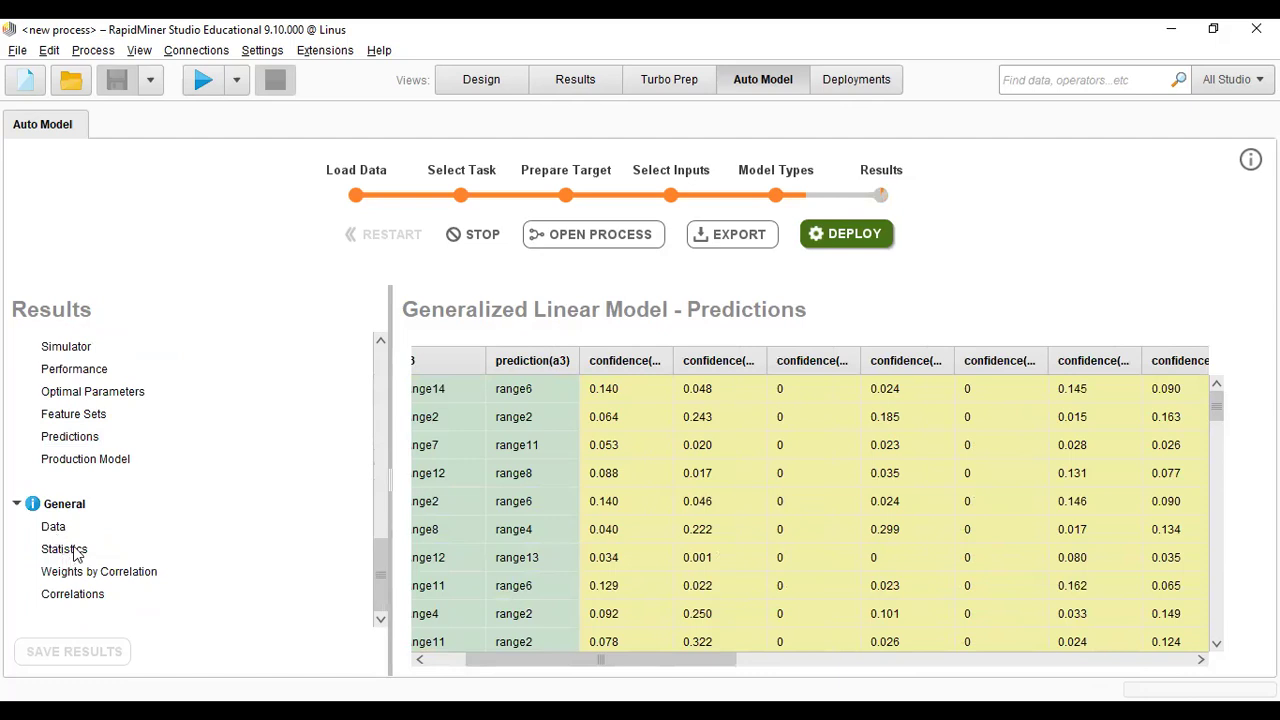
scroll(58, 400, up, 1)
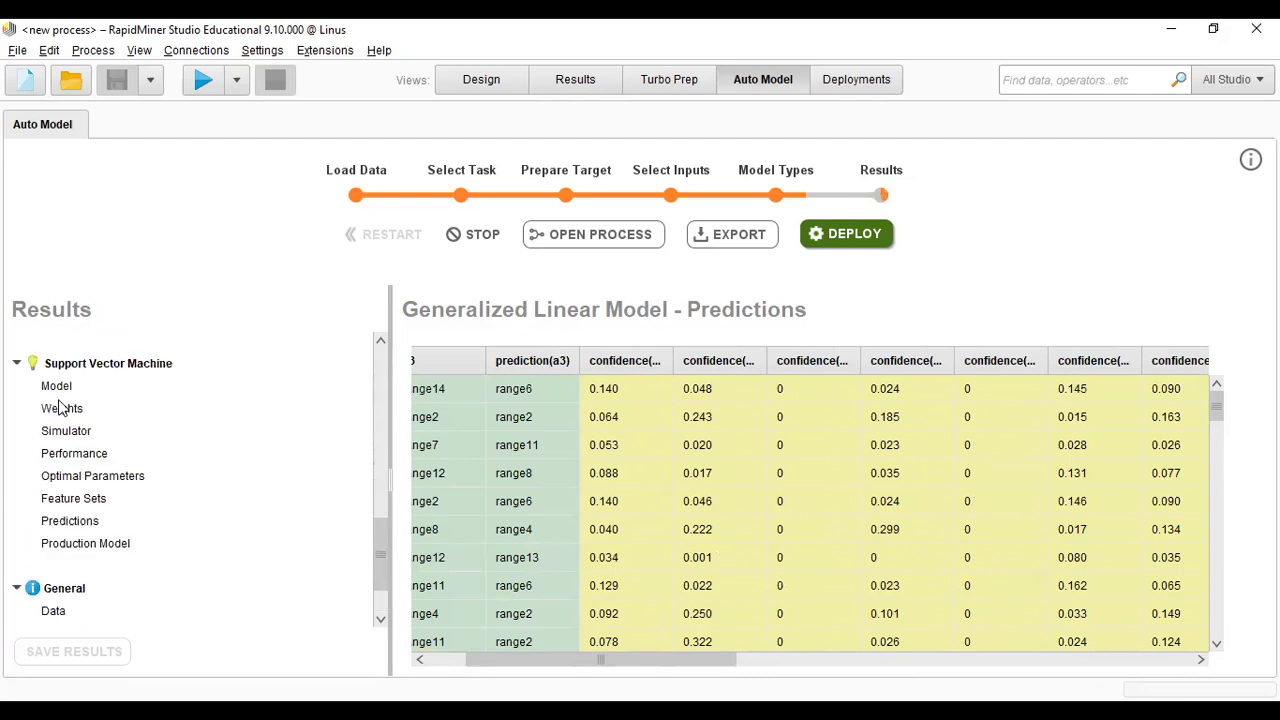
Check the Support Vector Machine's Model, Weights, Simulator and Optimal Parameters results
click(55, 389)
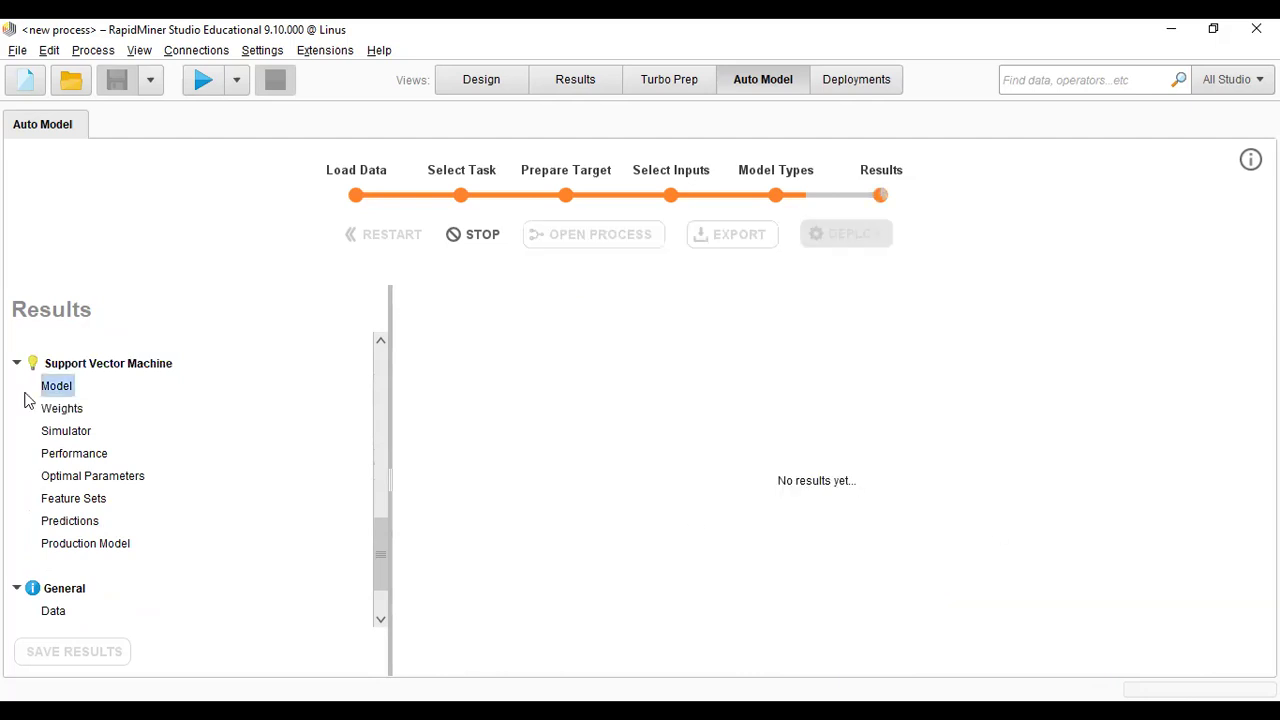
click(58, 410)
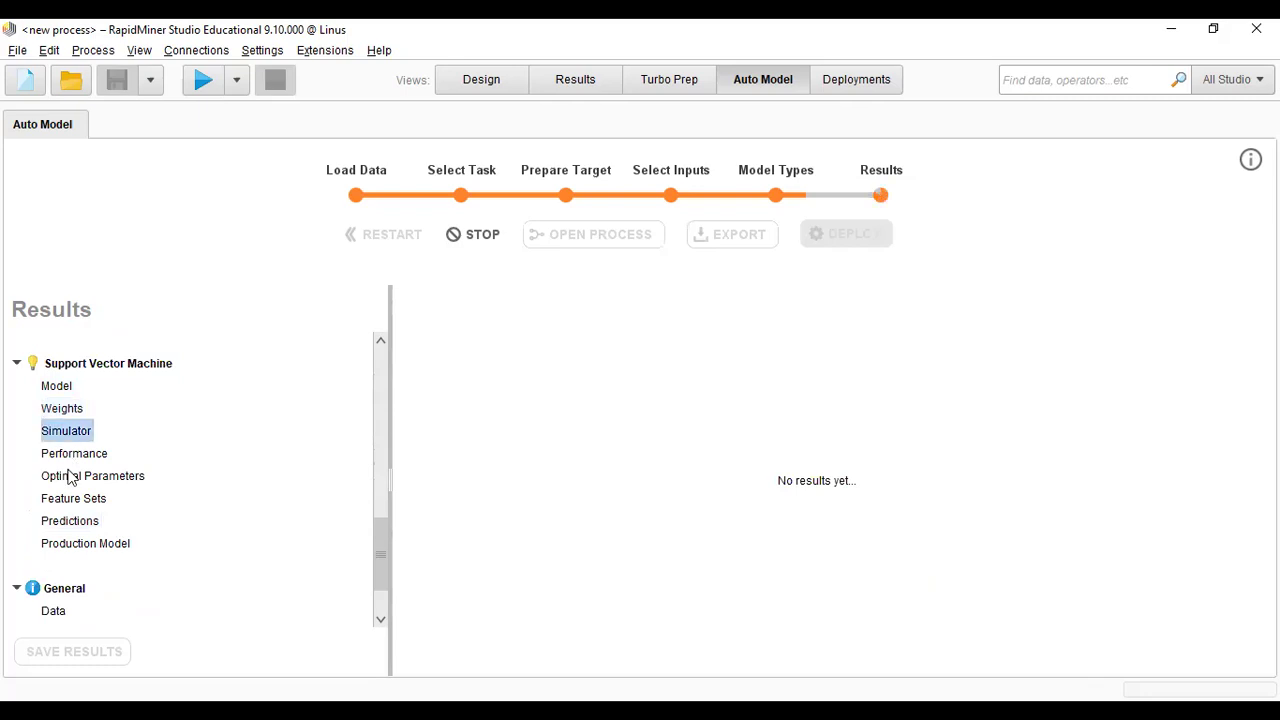
click(98, 477)
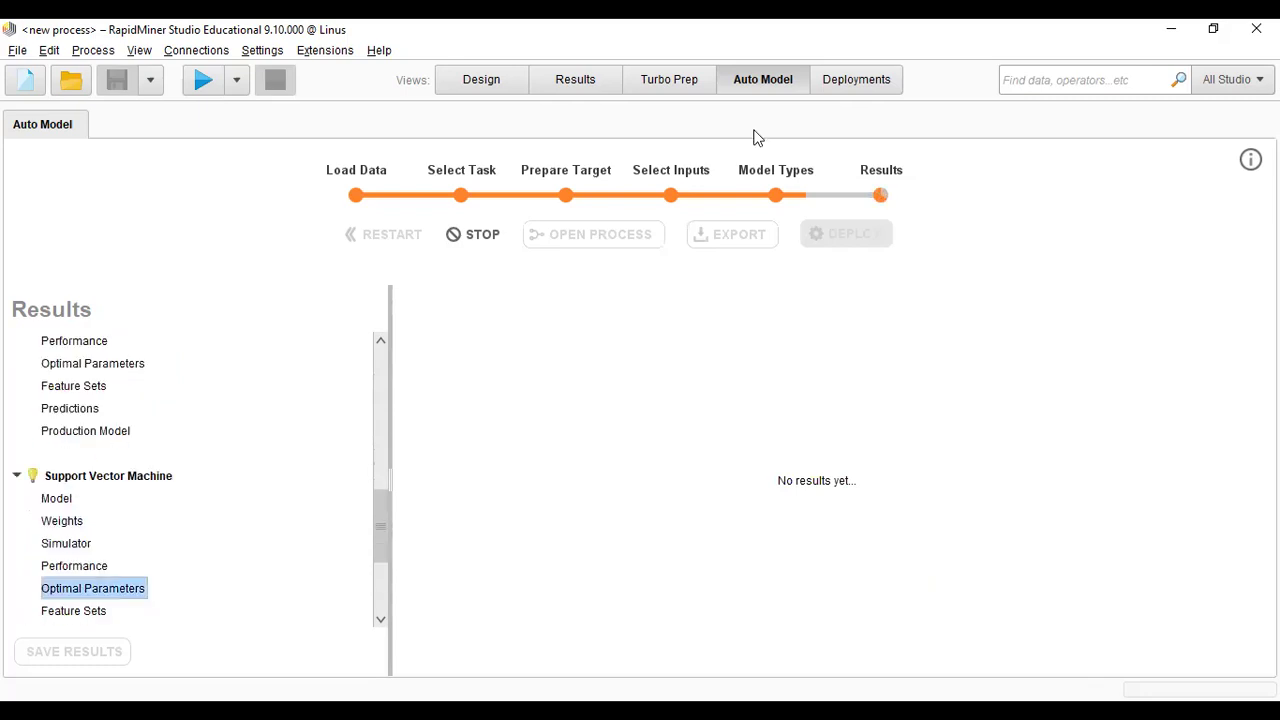
Check the Decision Tree's Model, Weights and Feature Sets results
scroll(120, 475, up, 1)
scroll(60, 420, up, 1)
click(56, 416)
key(Down)
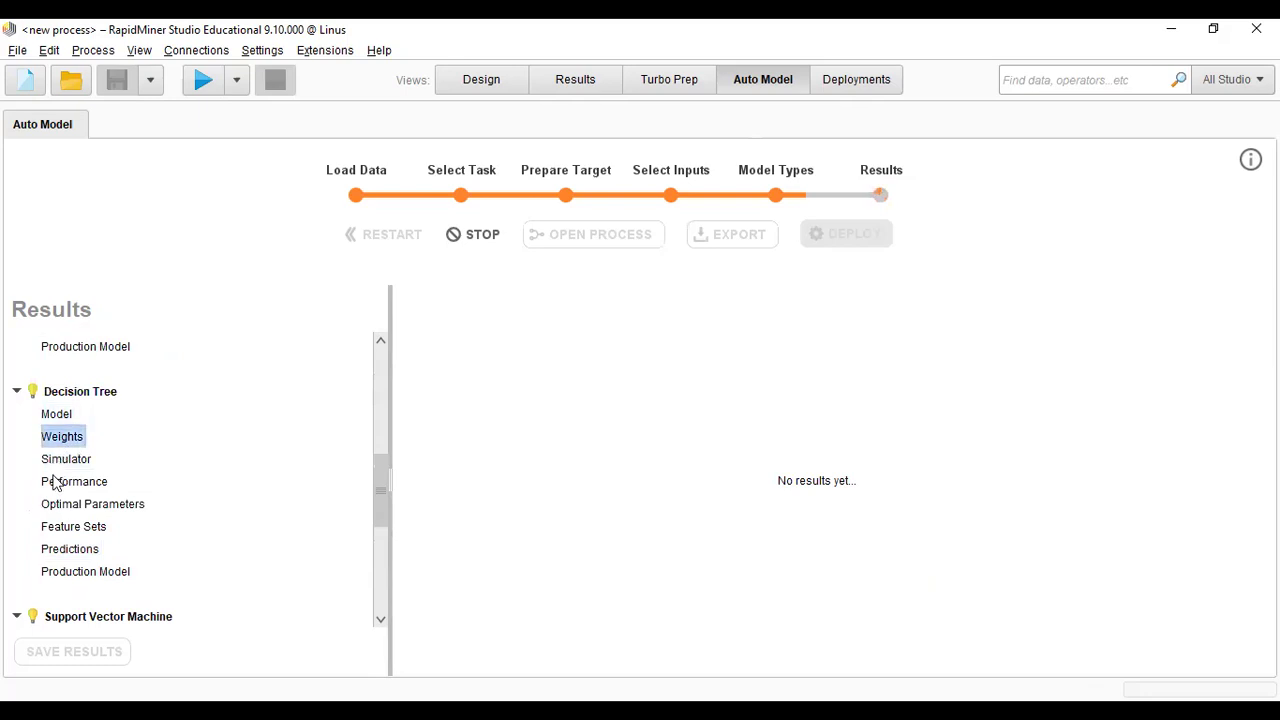
click(90, 526)
Check the Deep Learning Model and Simulator results
scroll(91, 525, up, 4)
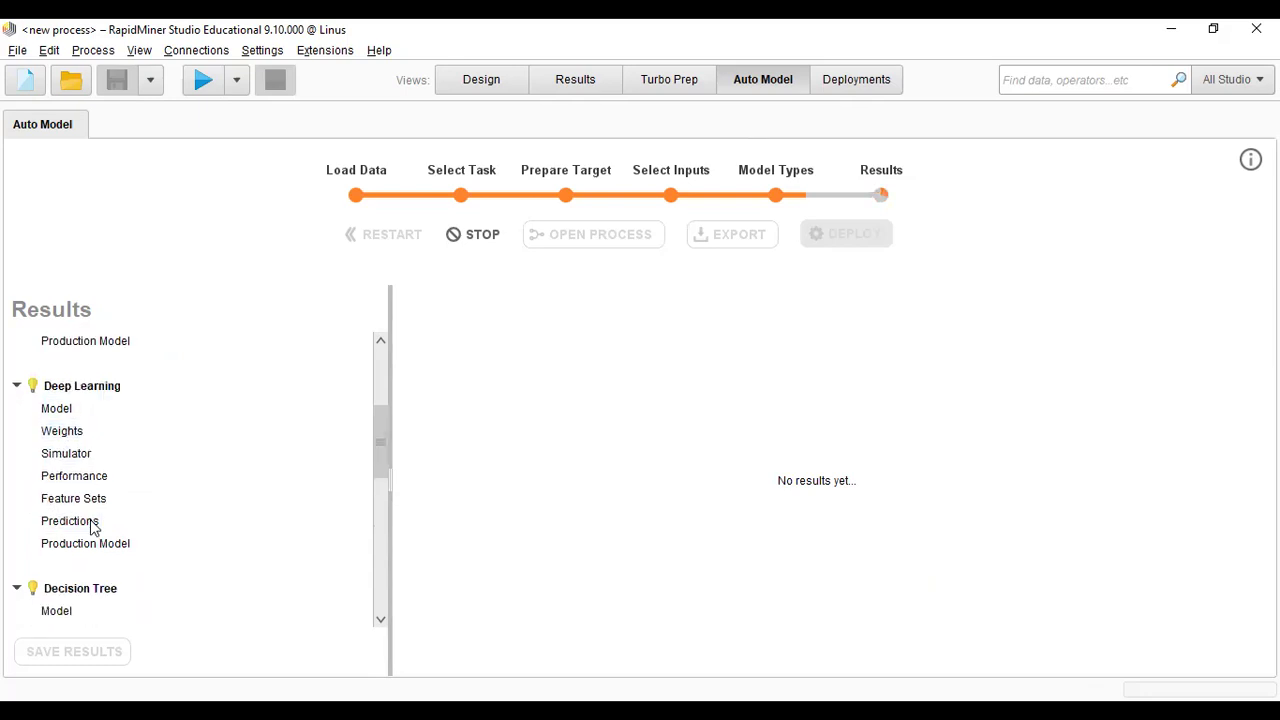
scroll(62, 448, up, 1)
click(58, 440)
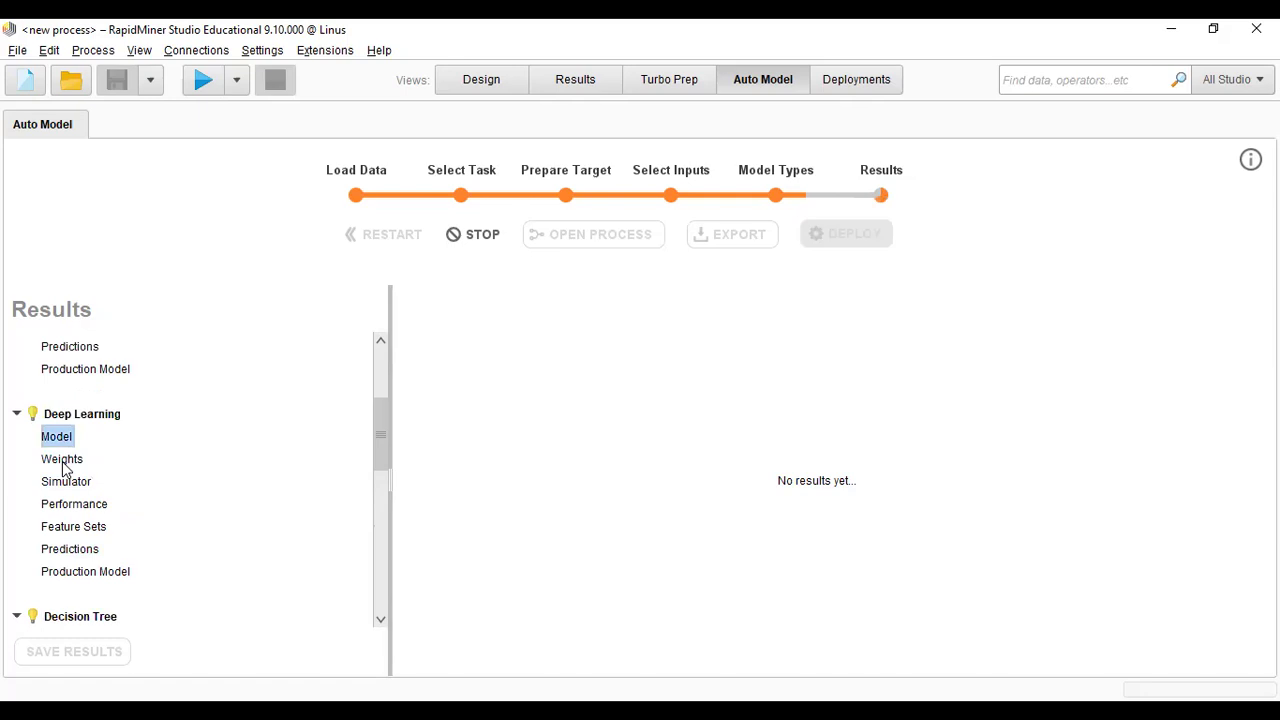
click(64, 486)
Return to the Generalized Linear Model and view its Model coefficients, Performance and Predictions
scroll(133, 513, up, 3)
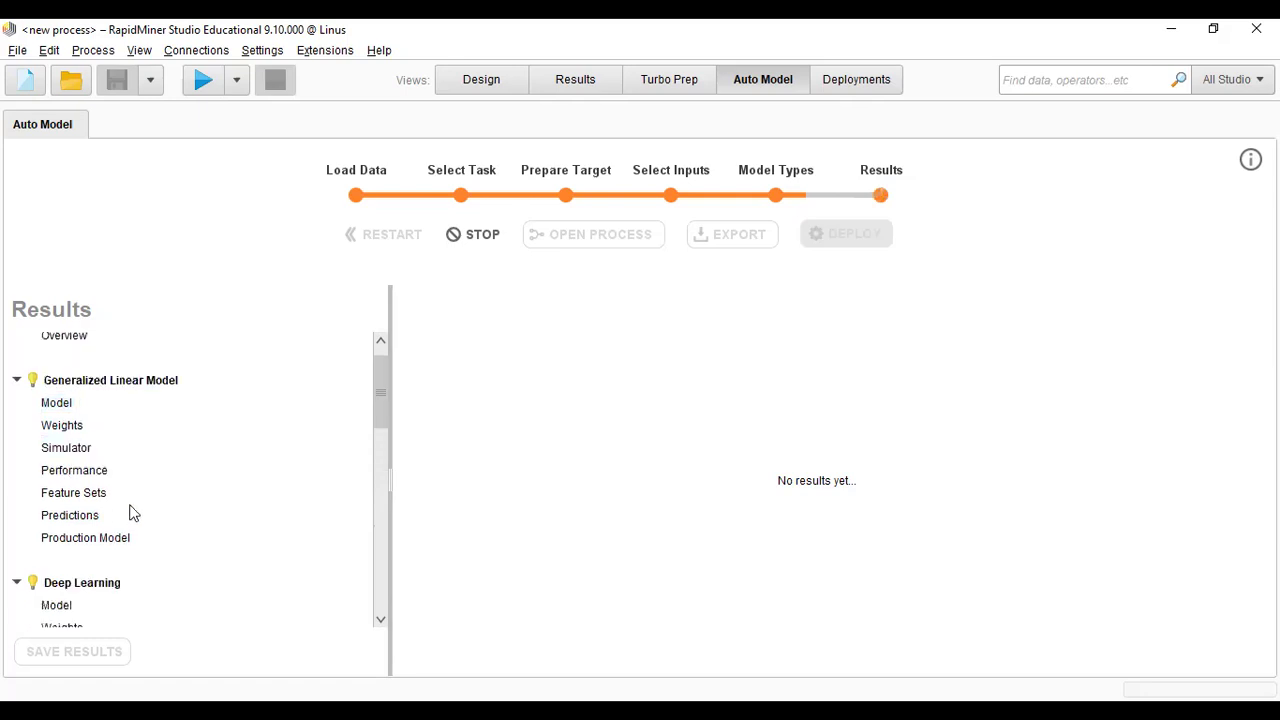
scroll(131, 508, up, 1)
scroll(74, 418, down, 1)
click(57, 404)
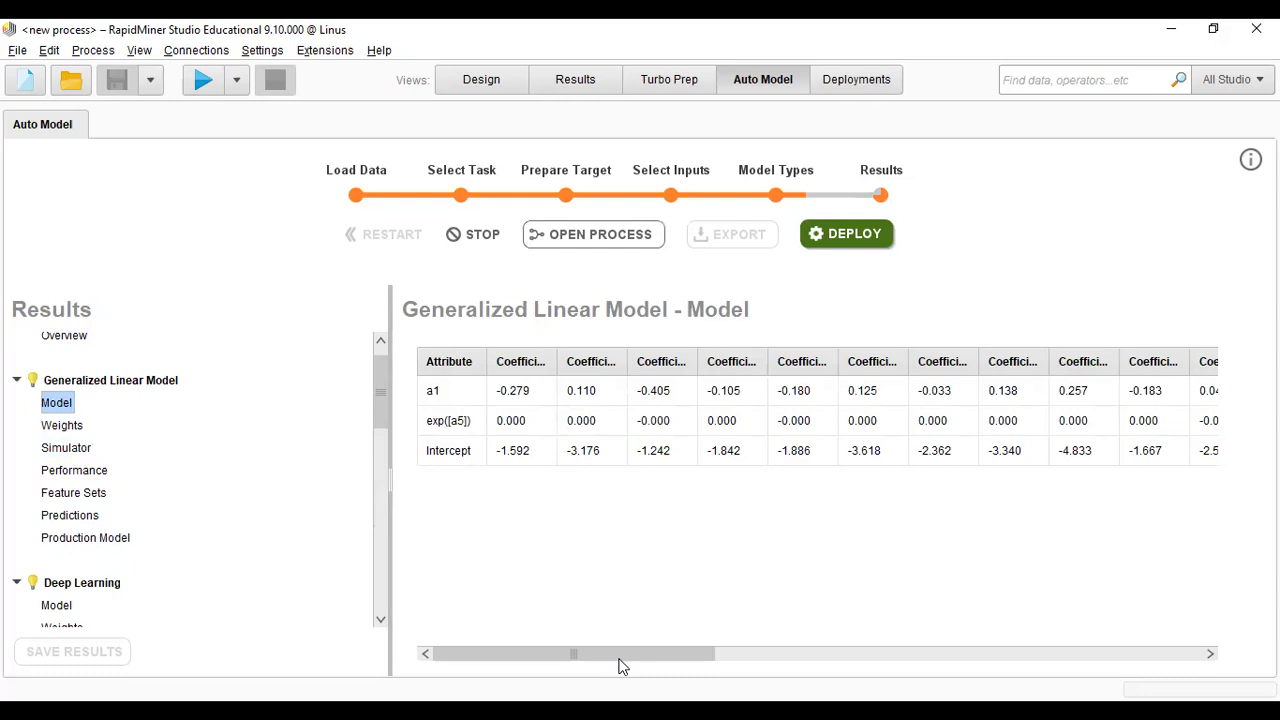
click(1175, 655)
click(793, 658)
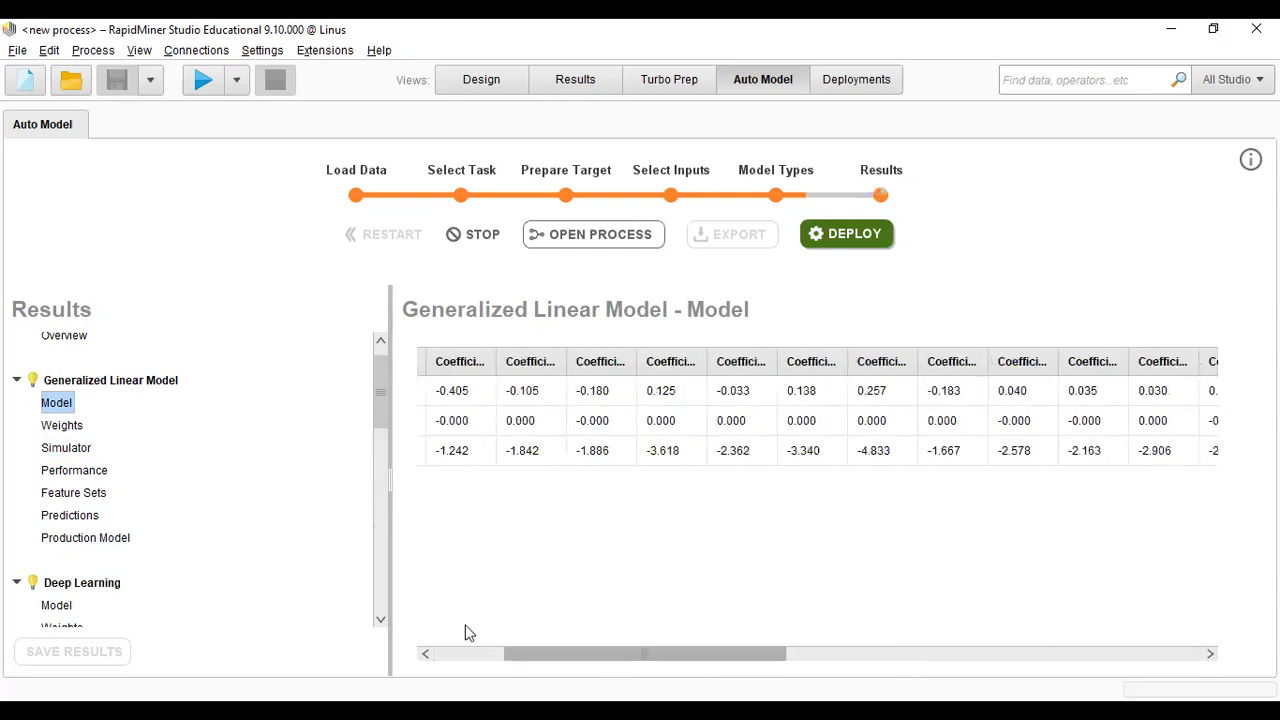
click(64, 472)
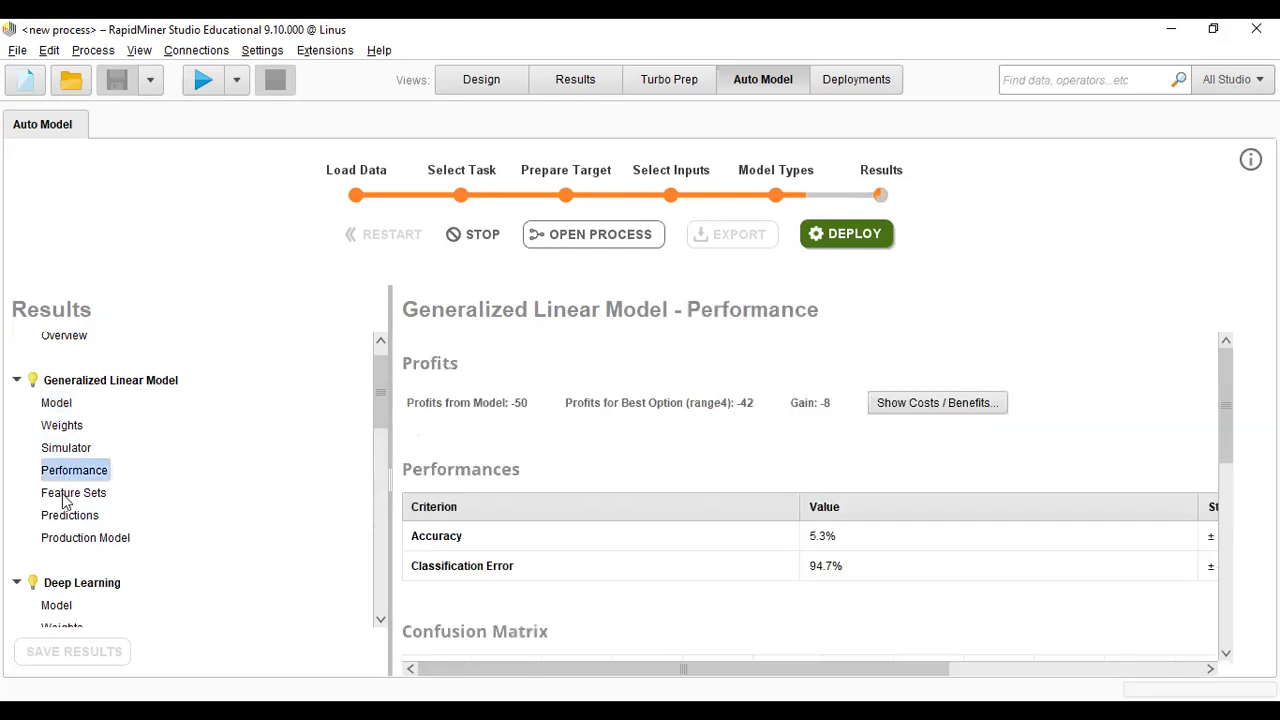
click(80, 512)
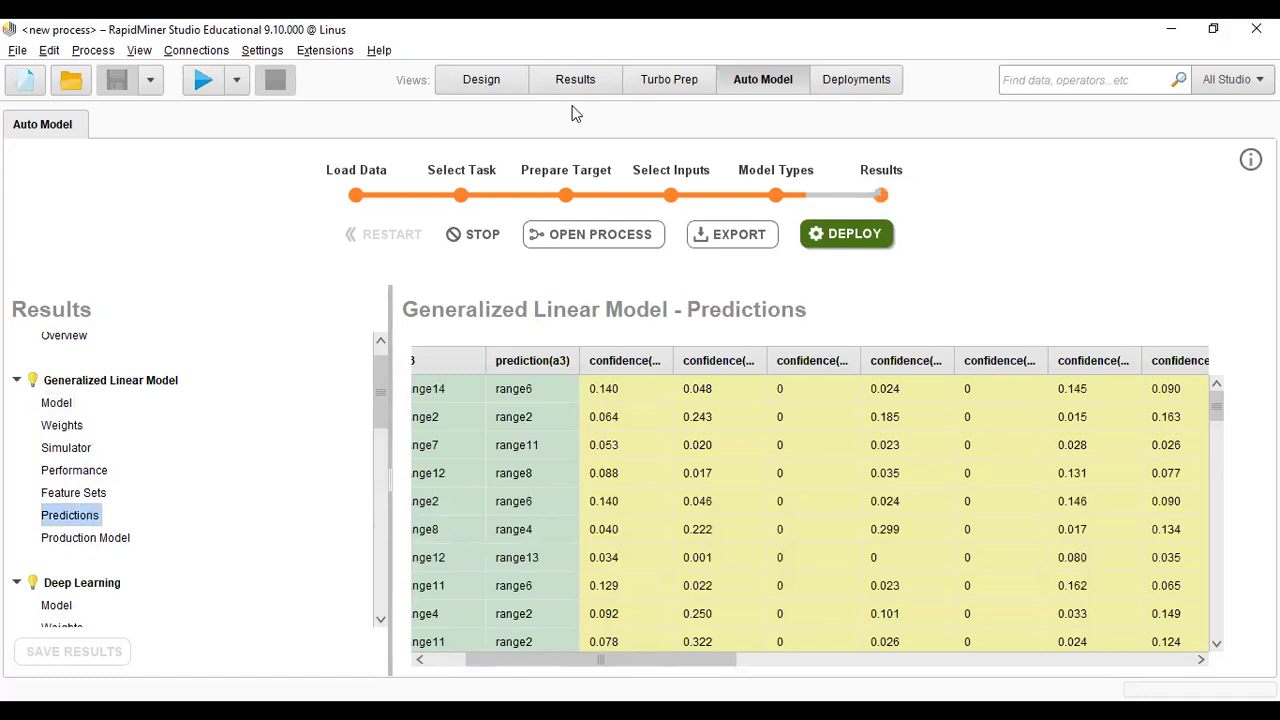
Show the process in the Design view and browse the Cleansing and Modeling operator groups available to replace the Apply Model operator
click(490, 81)
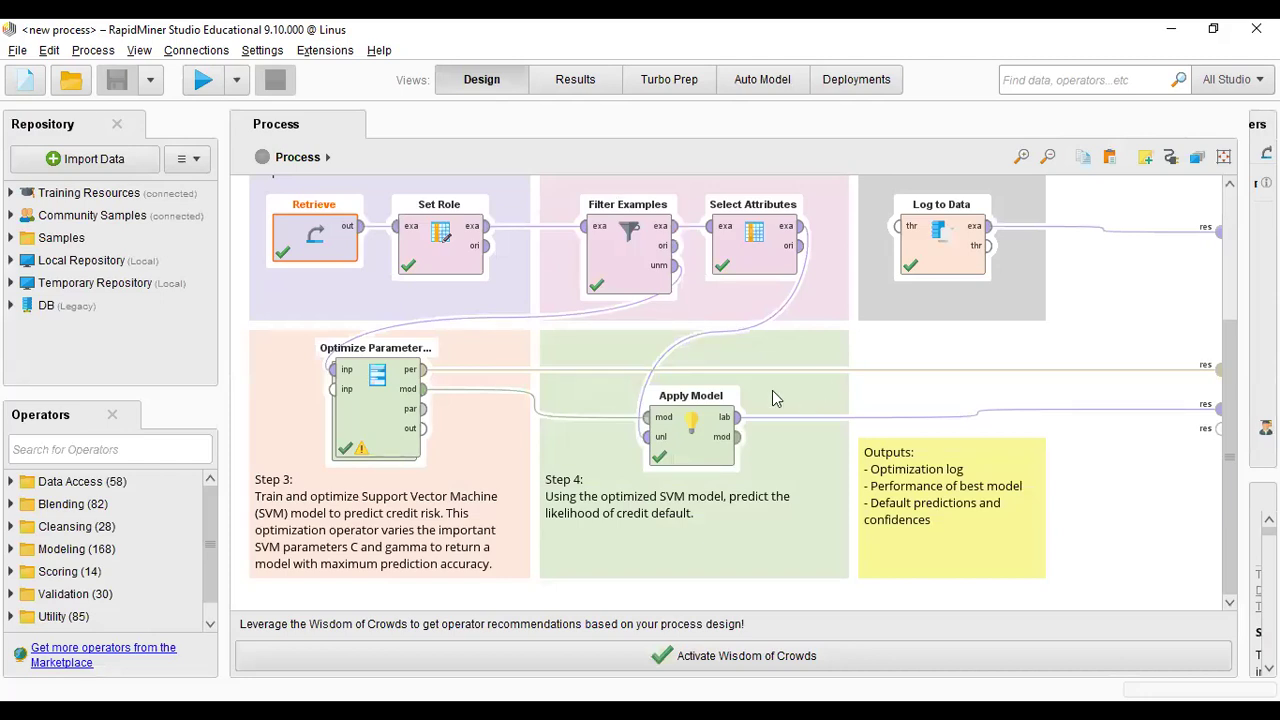
right_click(678, 433)
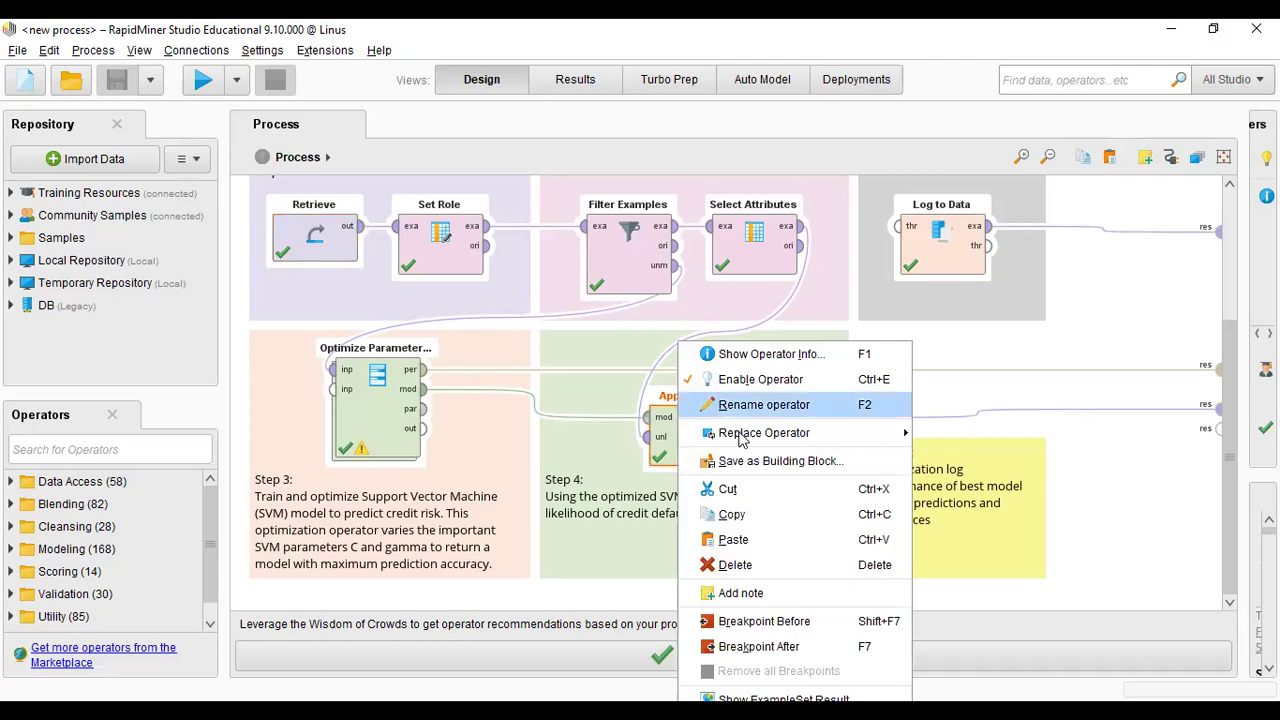
mouse_move(742, 440)
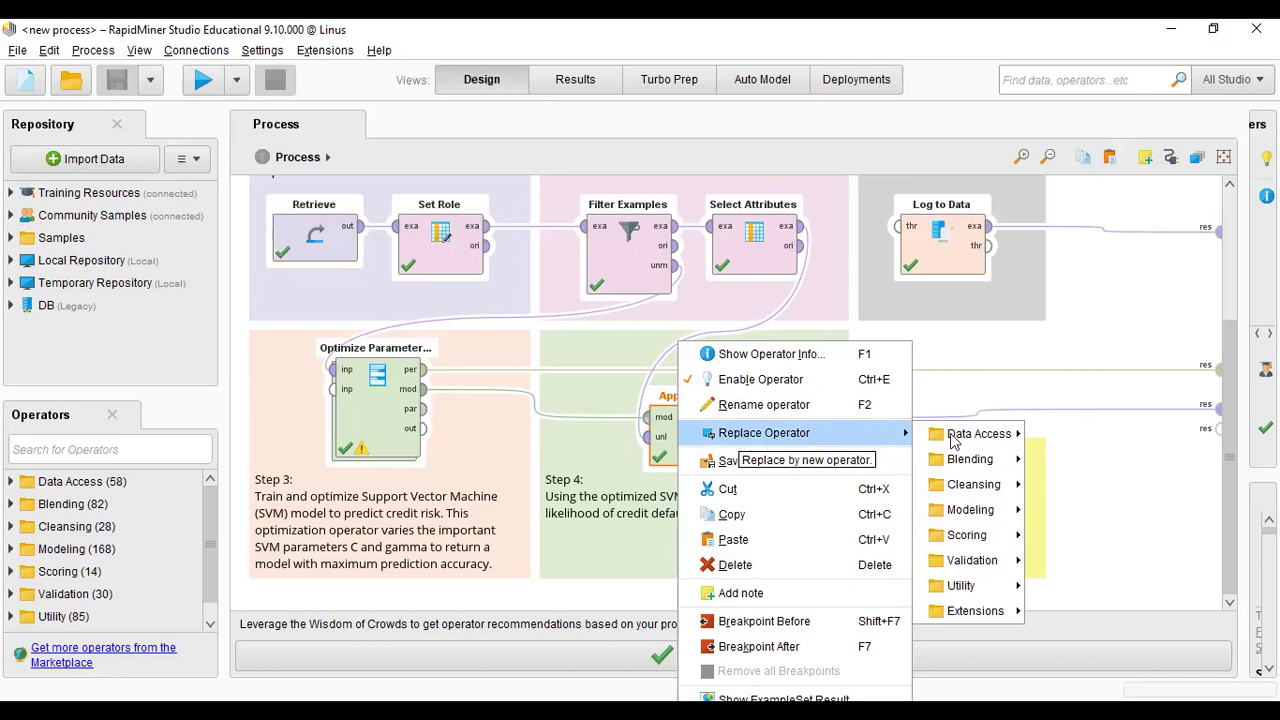
mouse_move(956, 436)
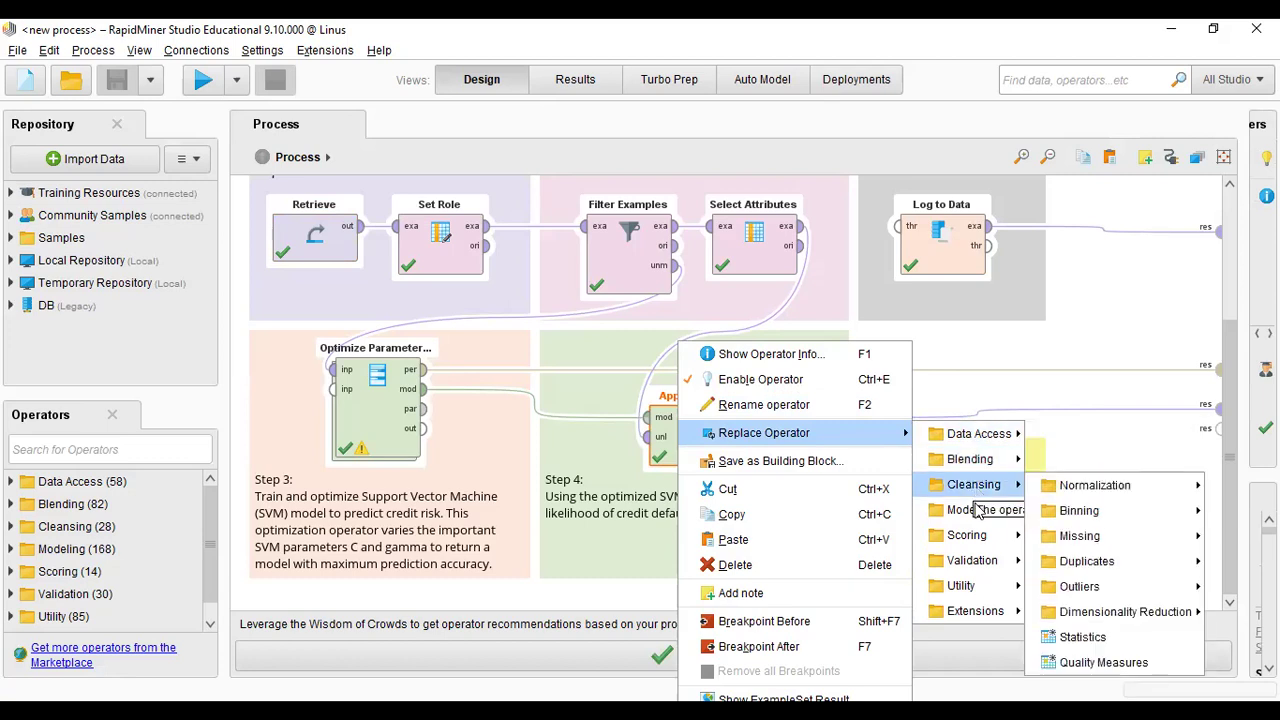
mouse_move(979, 512)
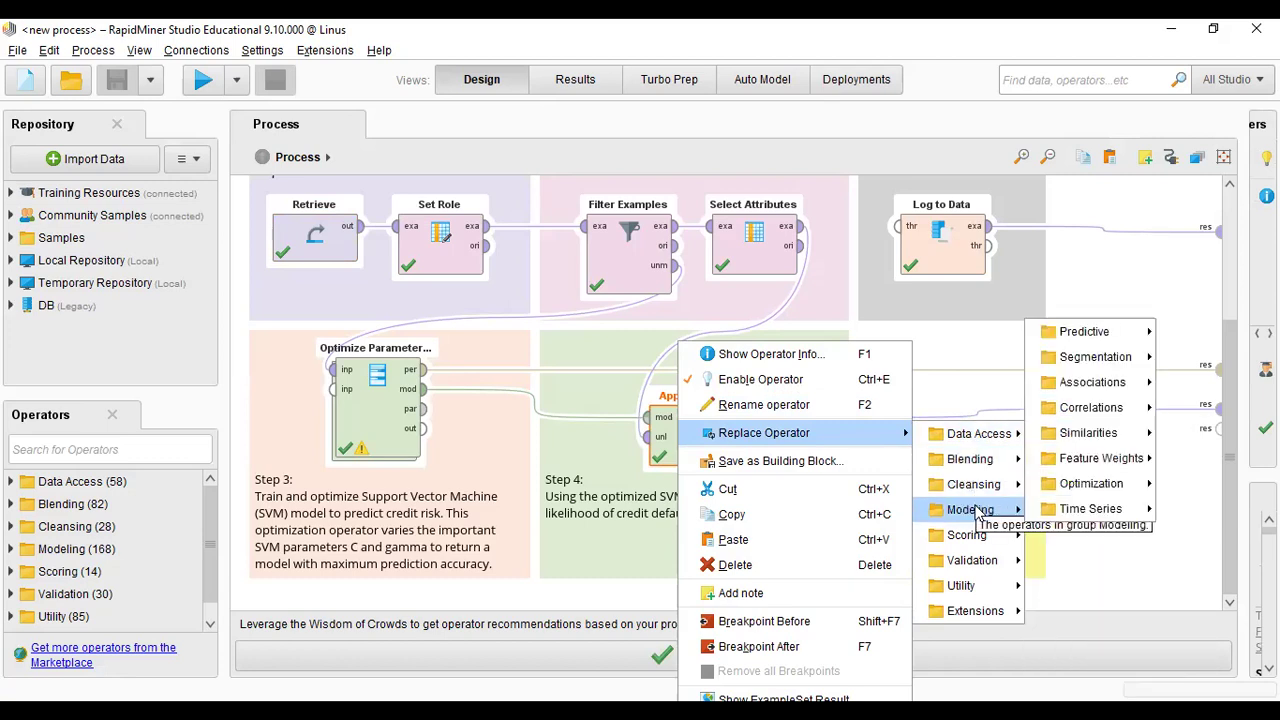
mouse_move(975, 490)
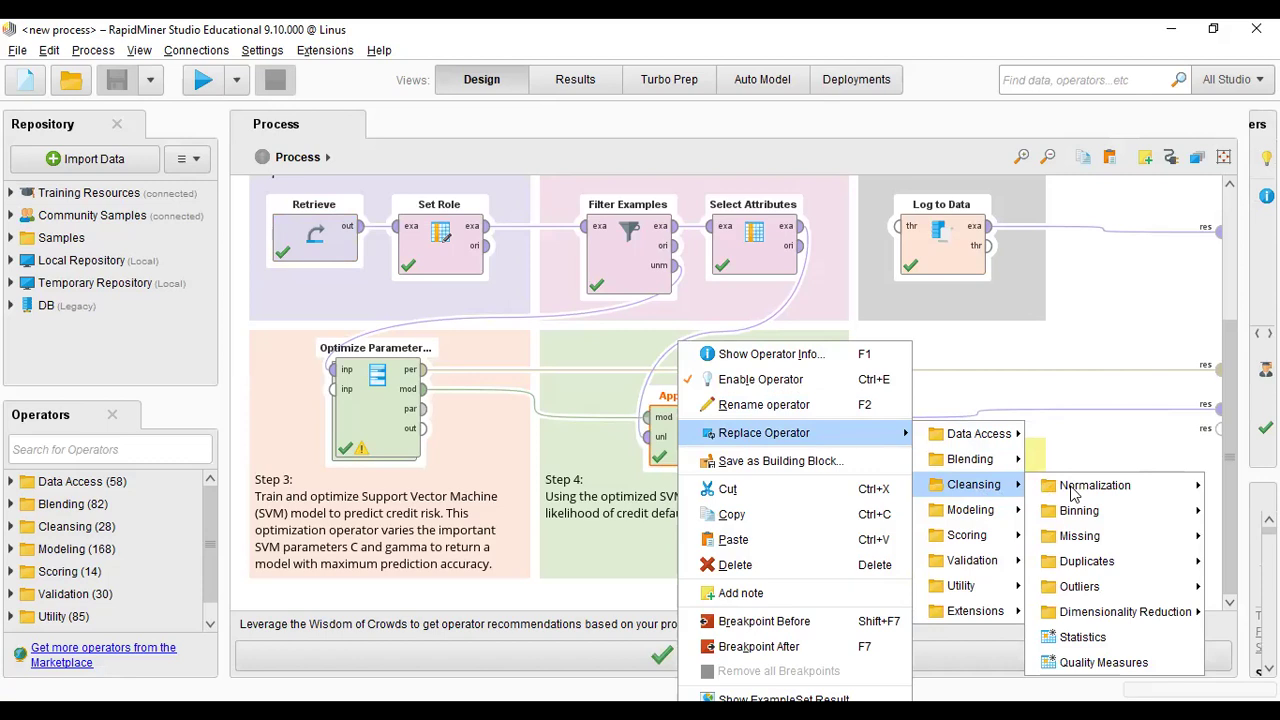
mouse_move(1072, 492)
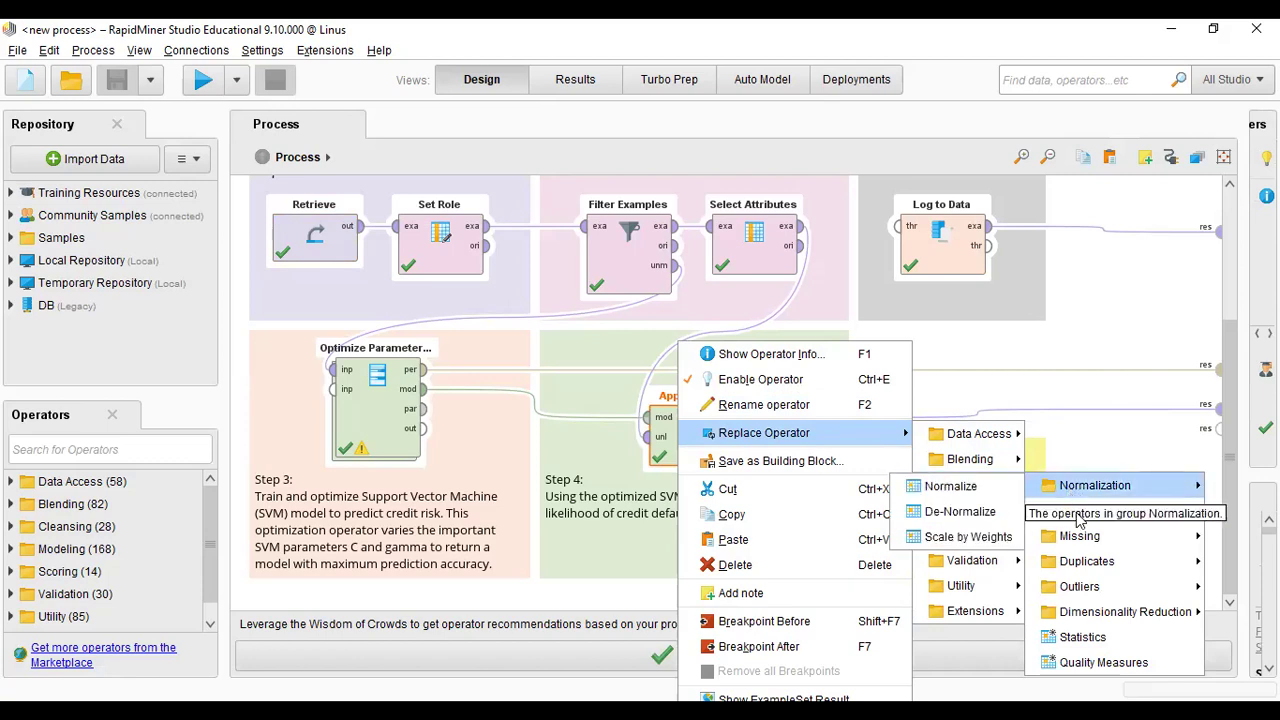
mouse_move(1078, 518)
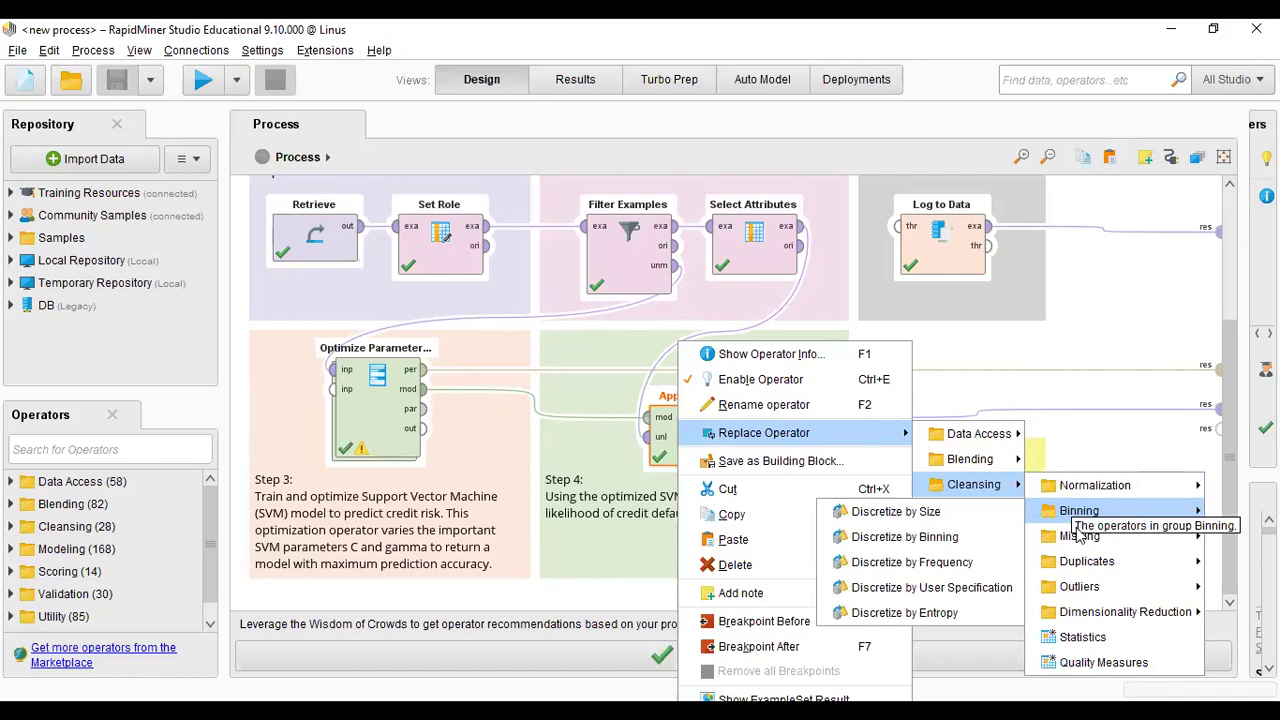
mouse_move(1084, 544)
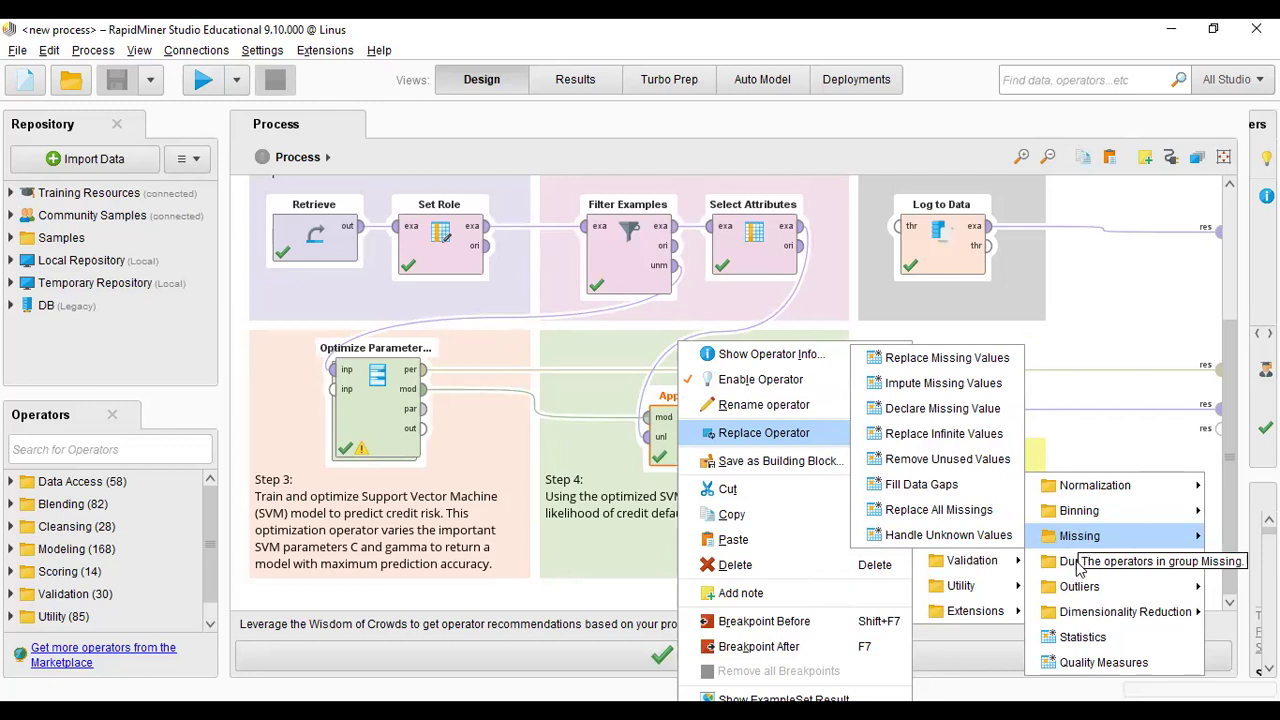
mouse_move(1078, 567)
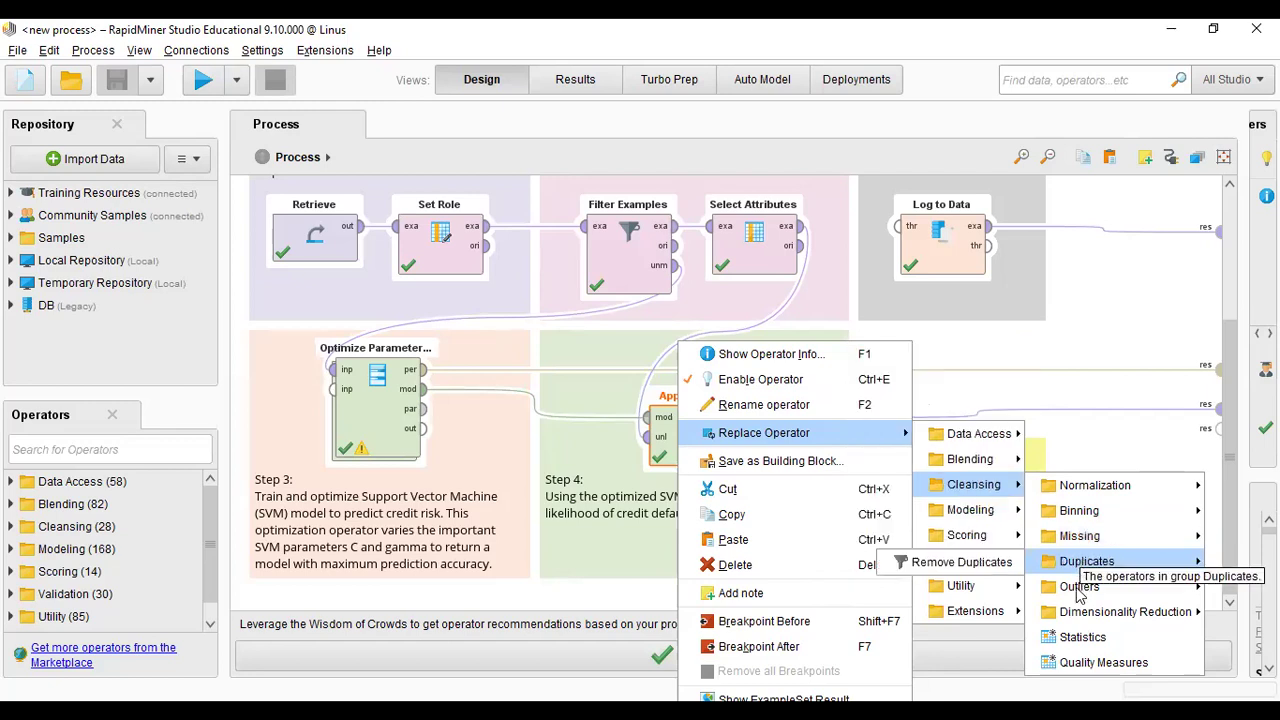
mouse_move(1077, 592)
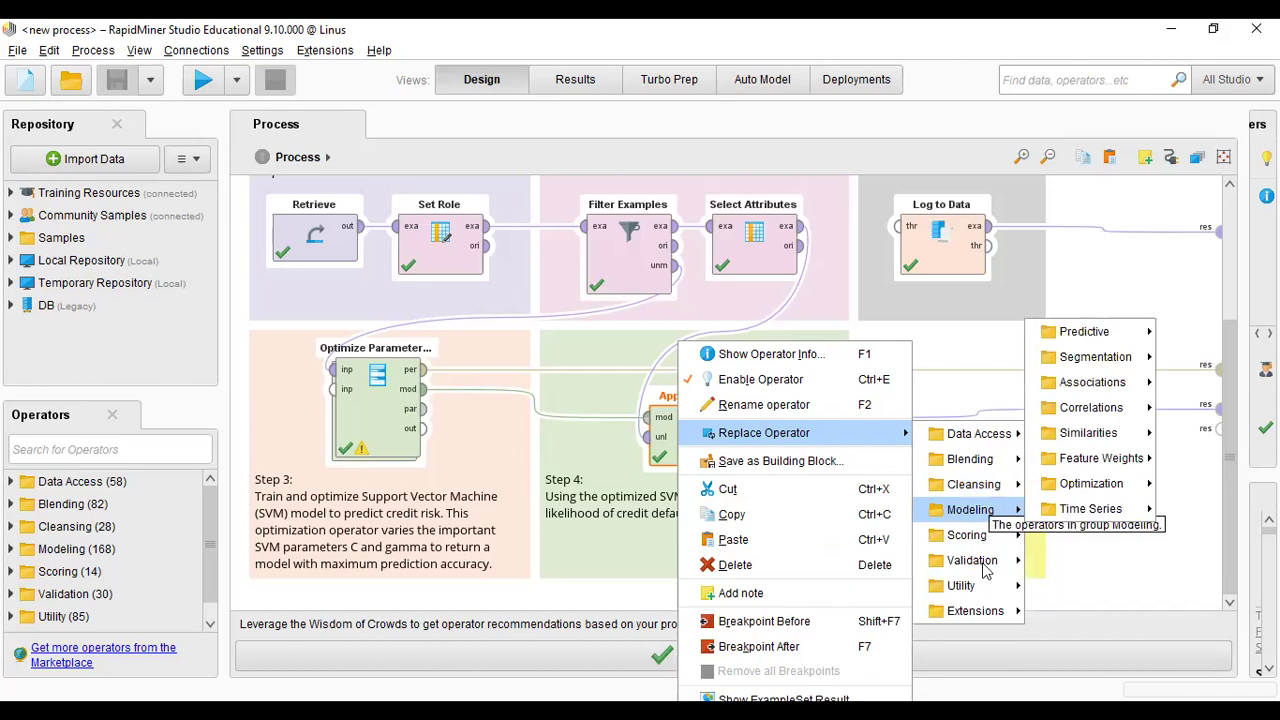
mouse_move(983, 566)
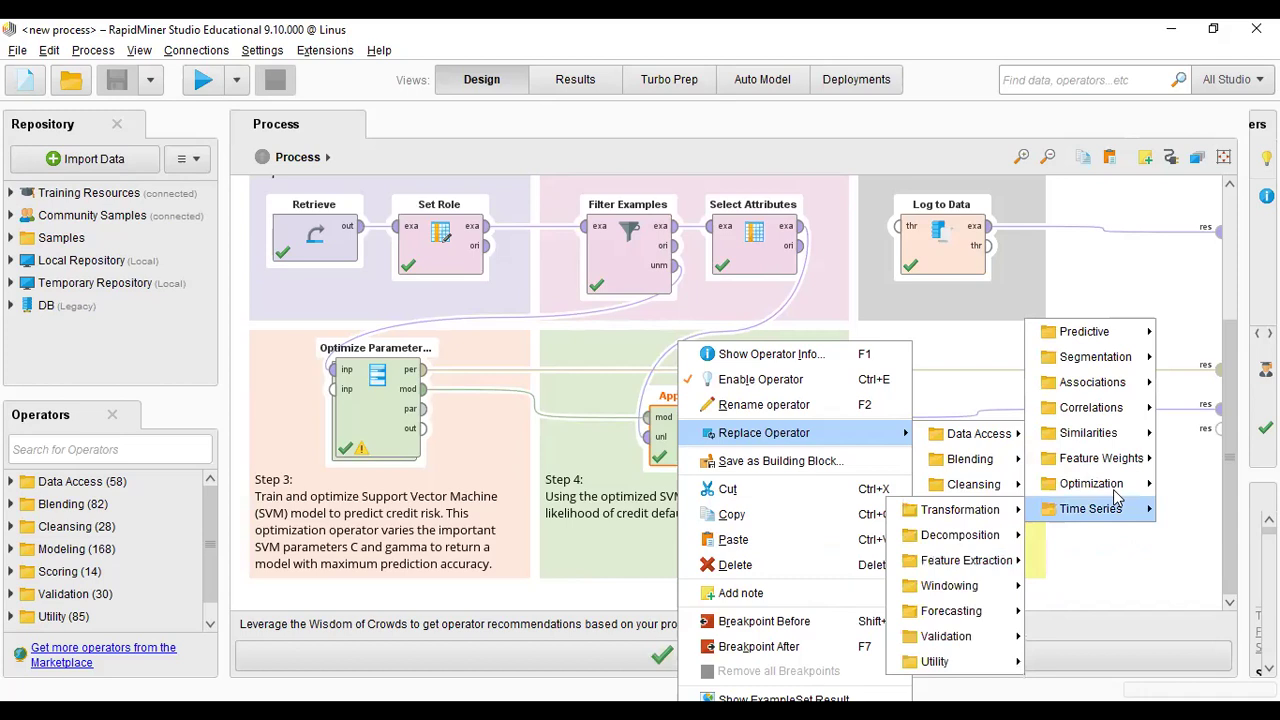
mouse_move(1116, 495)
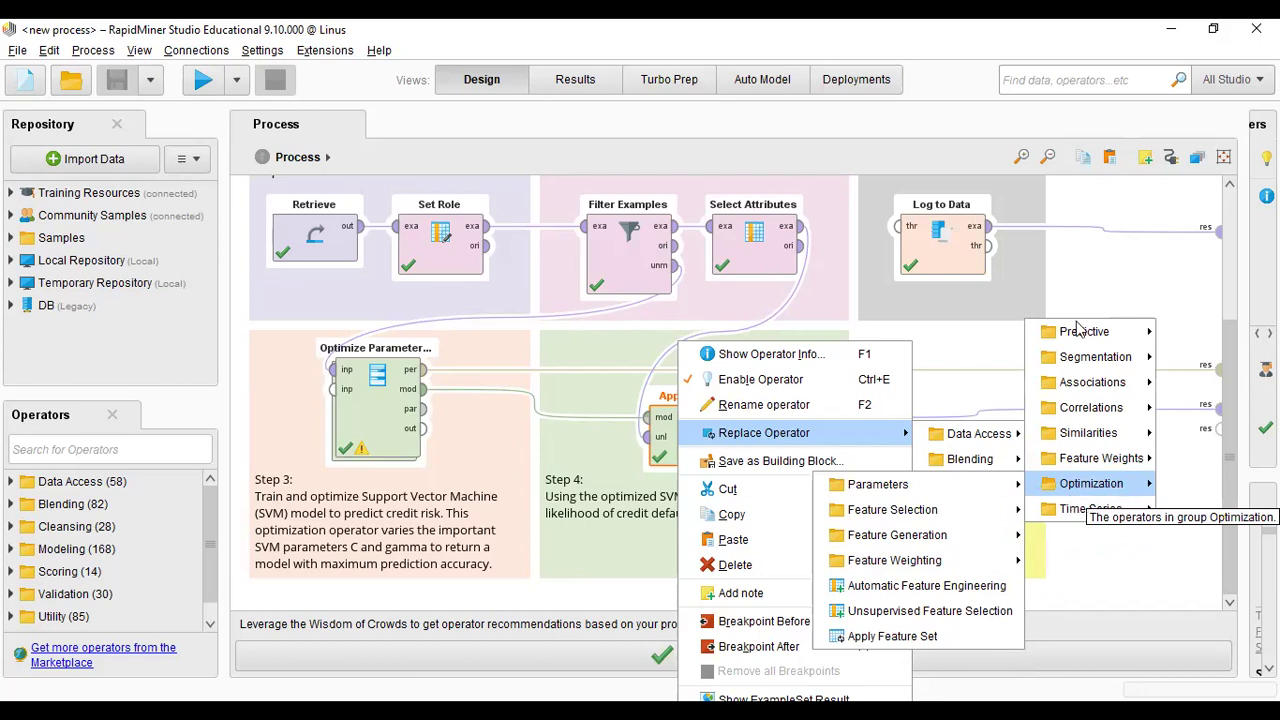
Browse the Modeling operators for replacing Apply Model, including the Feature Weights and Optimization groups and Optimization's Feature Selection operators
click(670, 426)
right_click(673, 426)
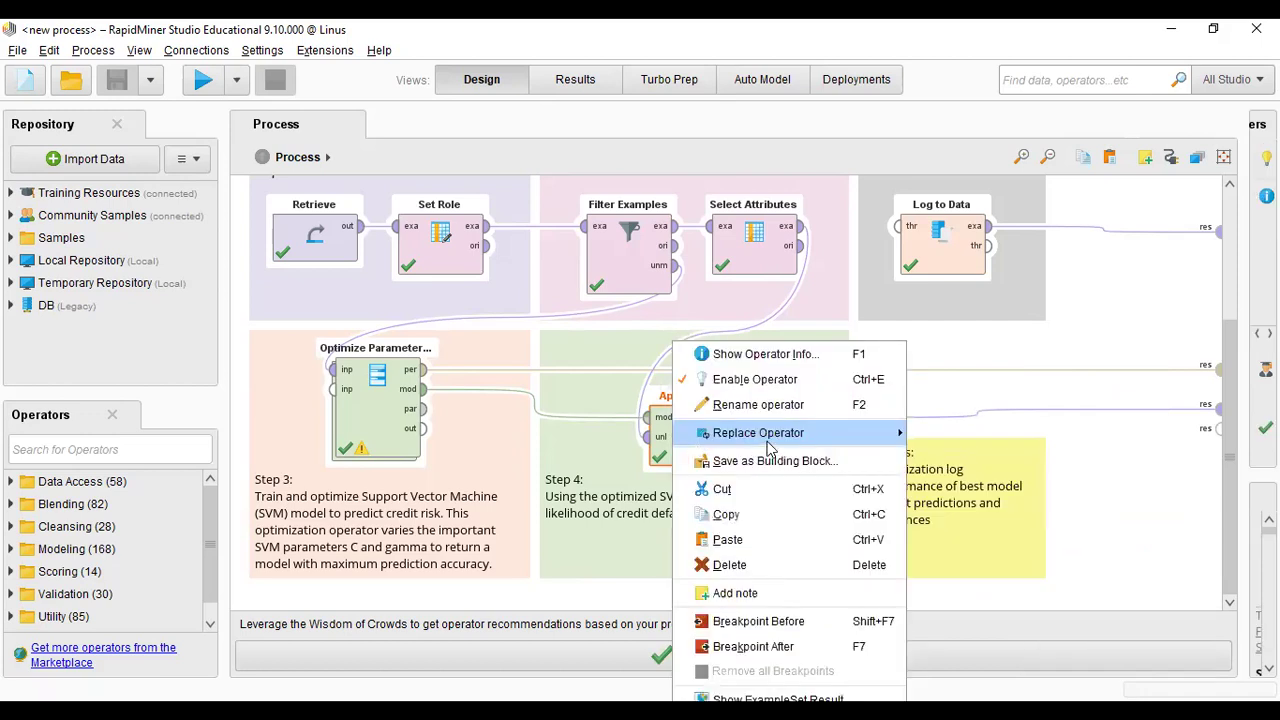
mouse_move(766, 445)
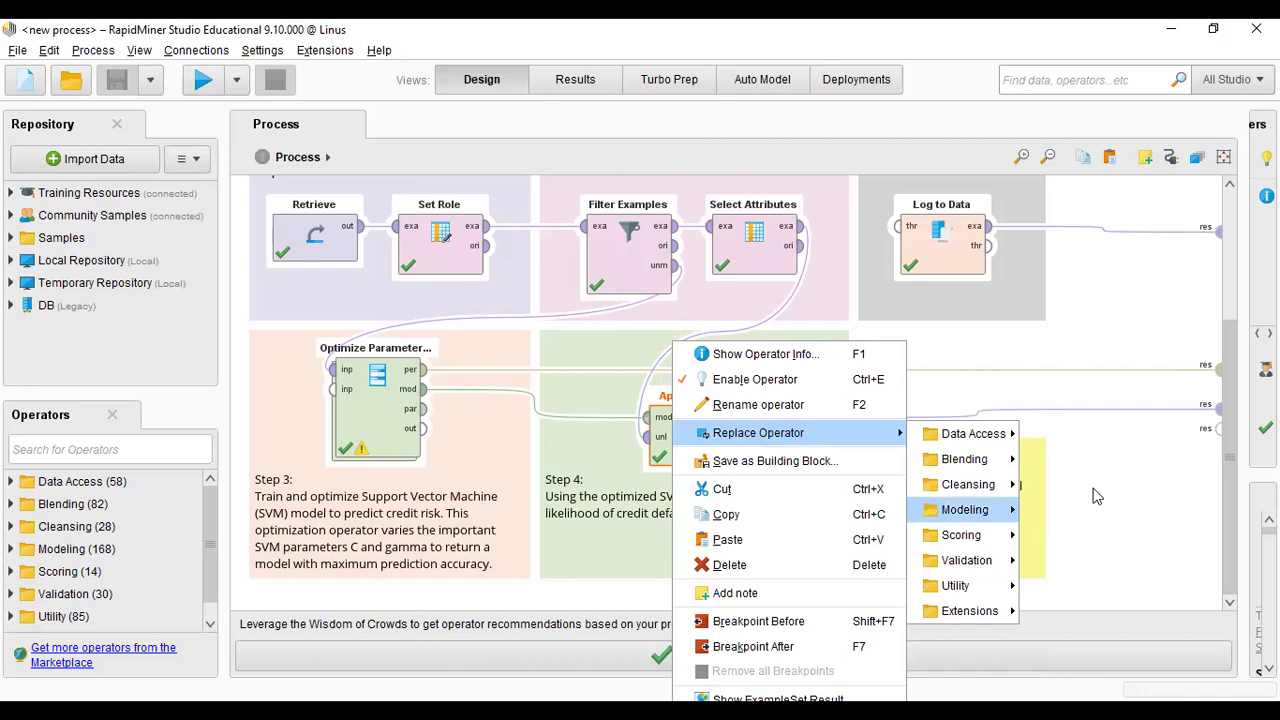
mouse_move(978, 511)
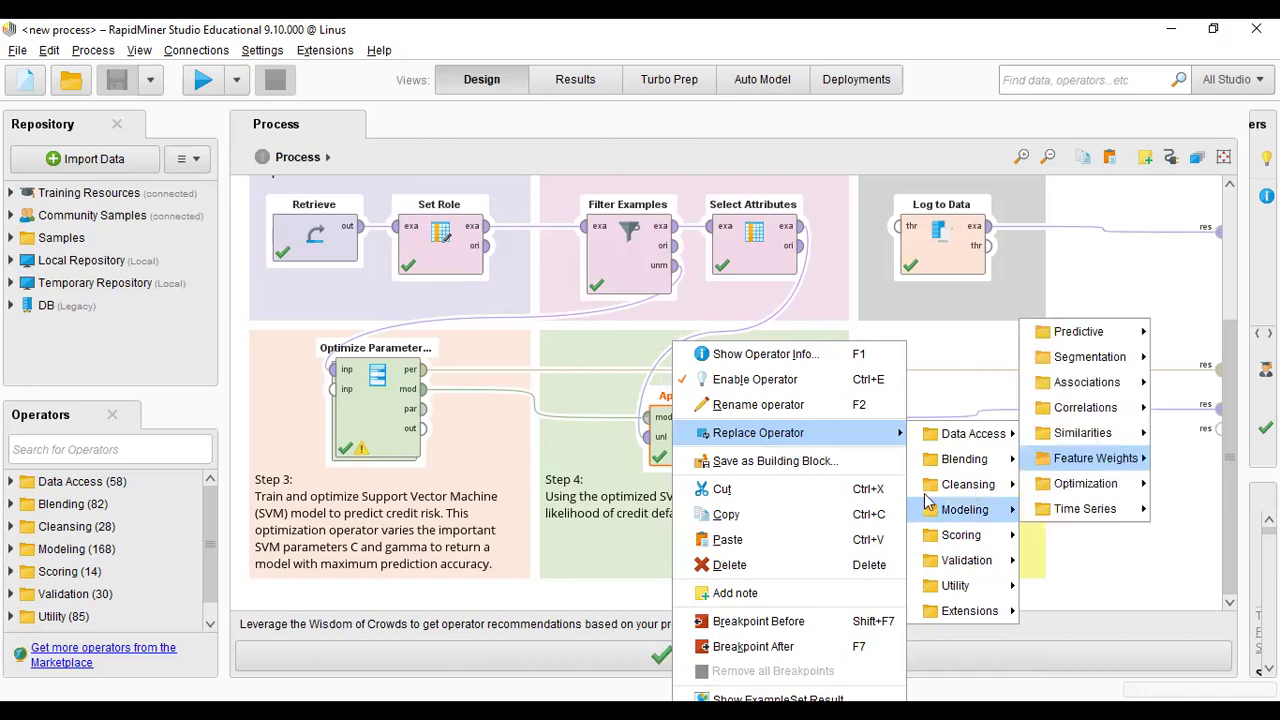
mouse_move(1097, 491)
mouse_move(929, 501)
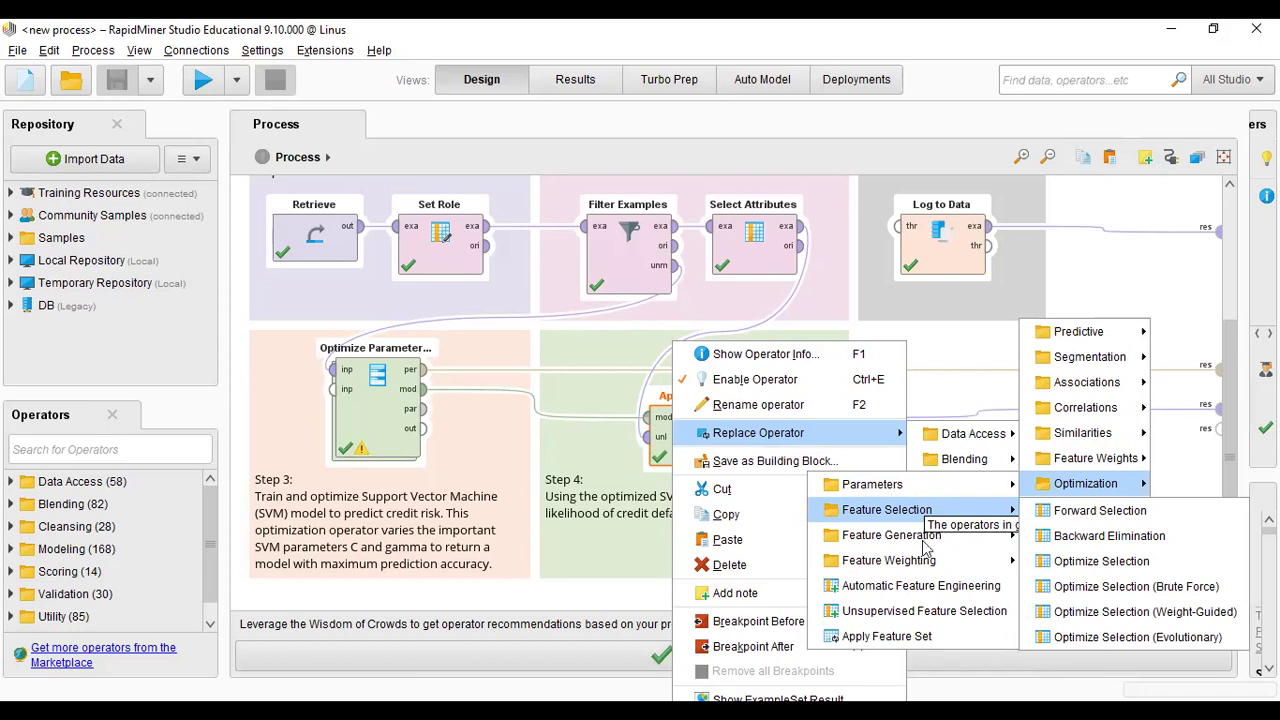
mouse_move(925, 548)
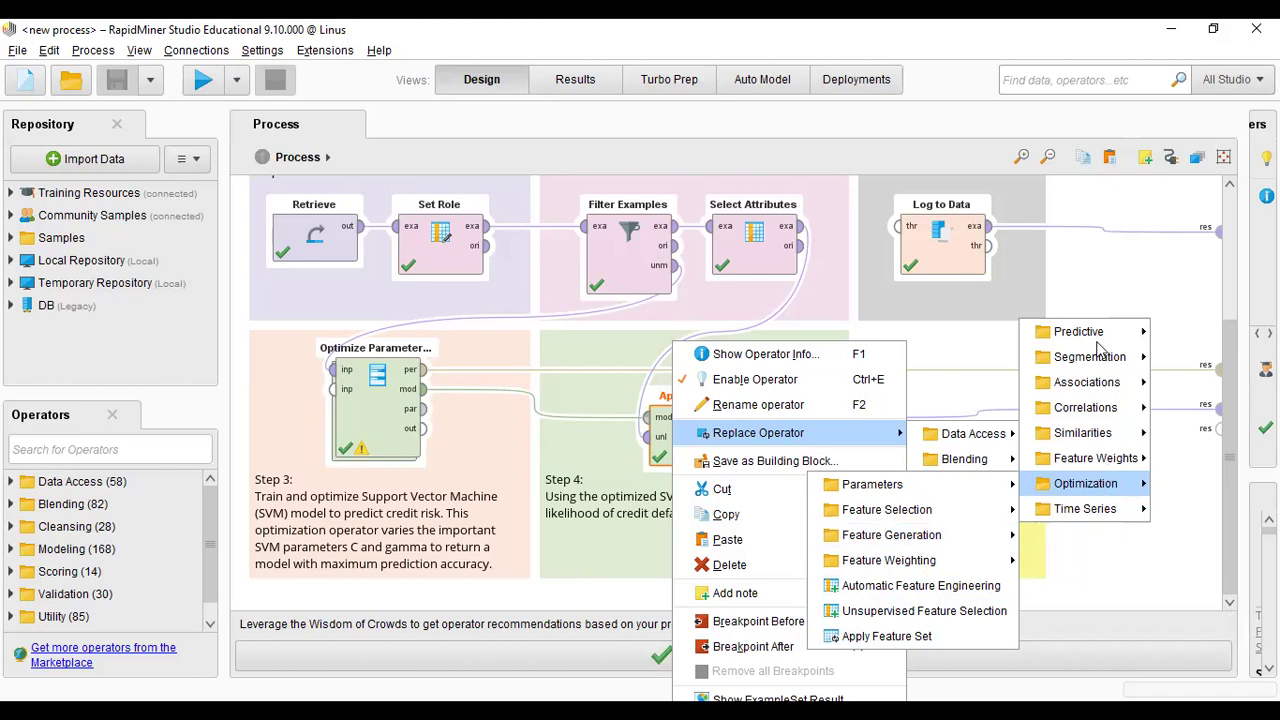
Browse the Predictive modeling replacements for Apply Model, covering the Lazy, Bayesian, Rules and Neural Nets operators
mouse_move(1093, 336)
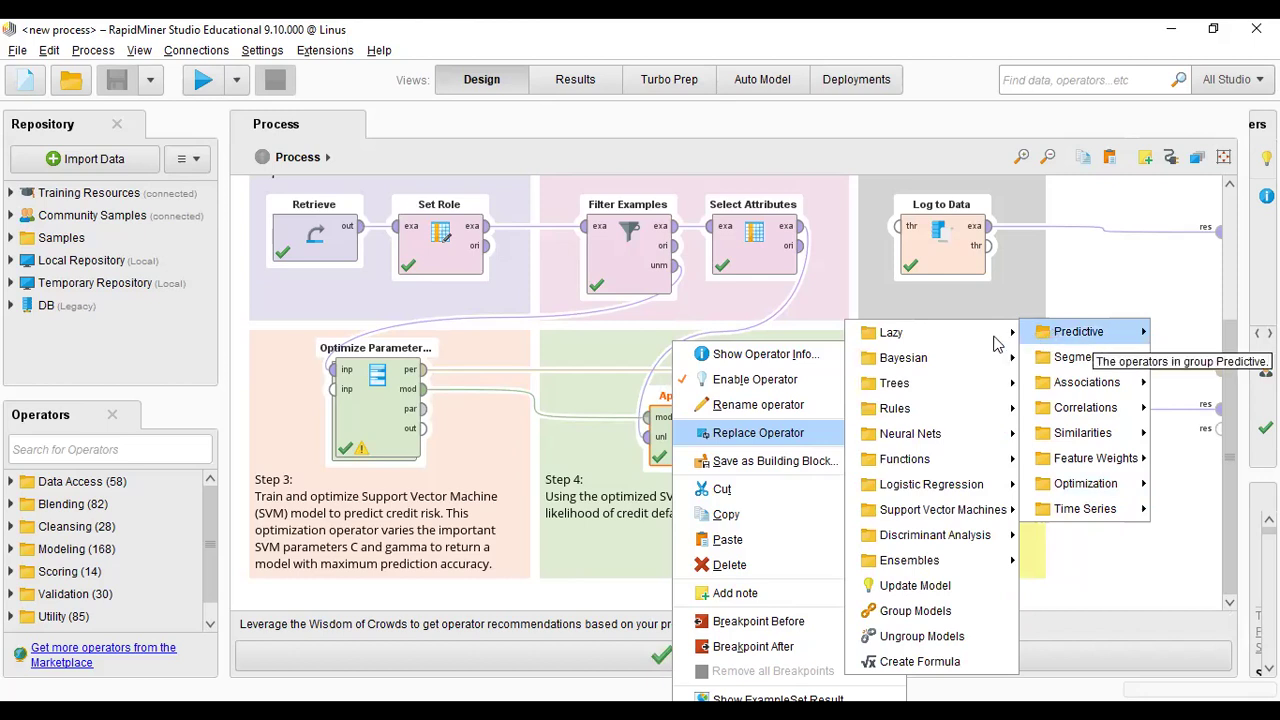
mouse_move(995, 343)
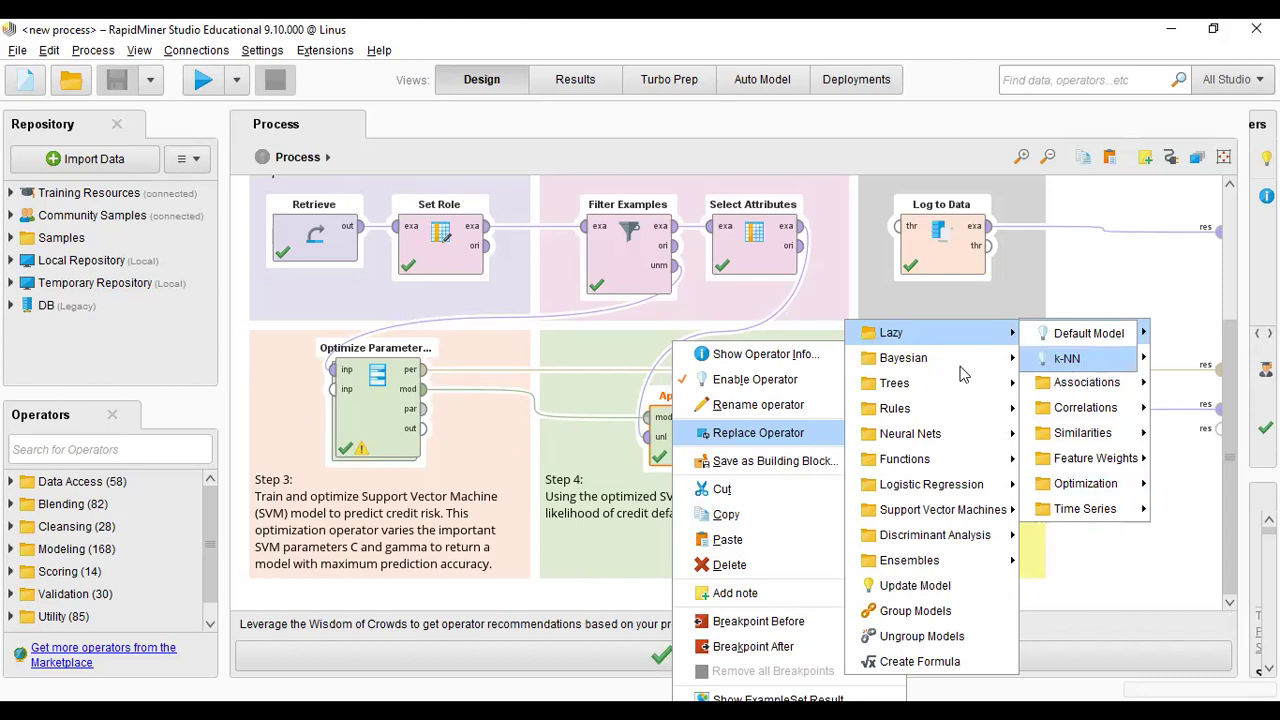
mouse_move(960, 373)
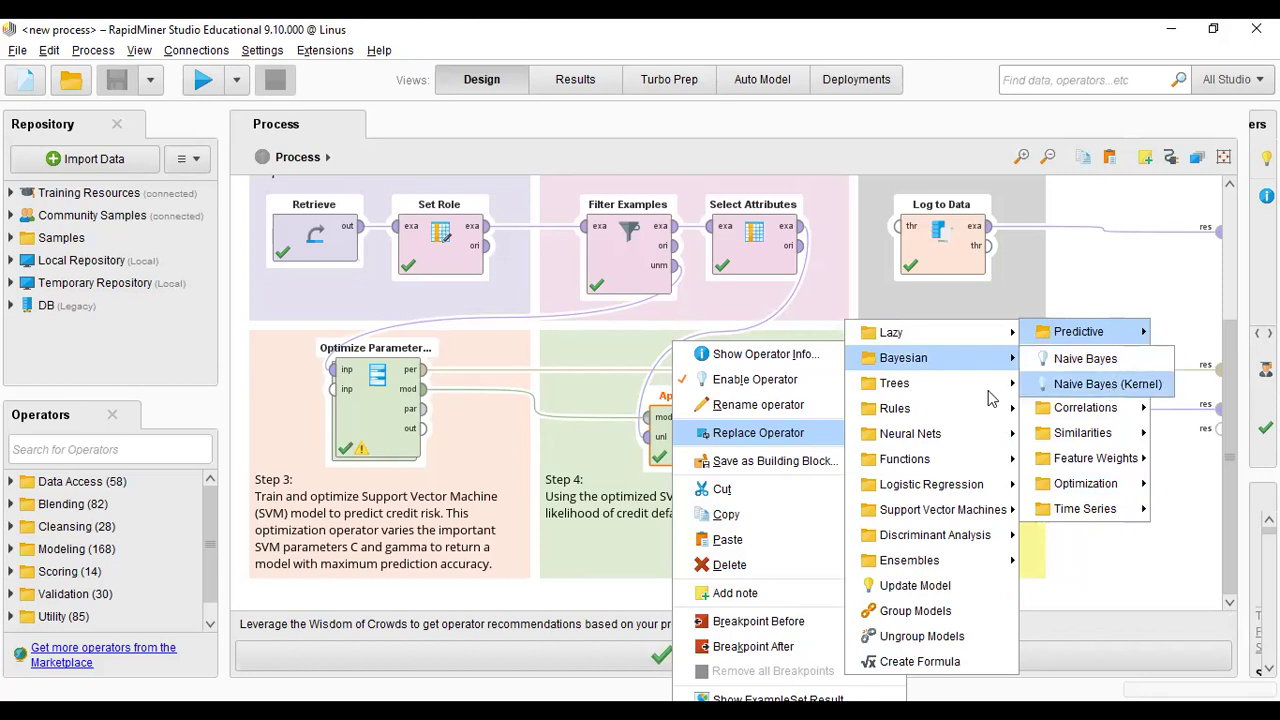
mouse_move(988, 396)
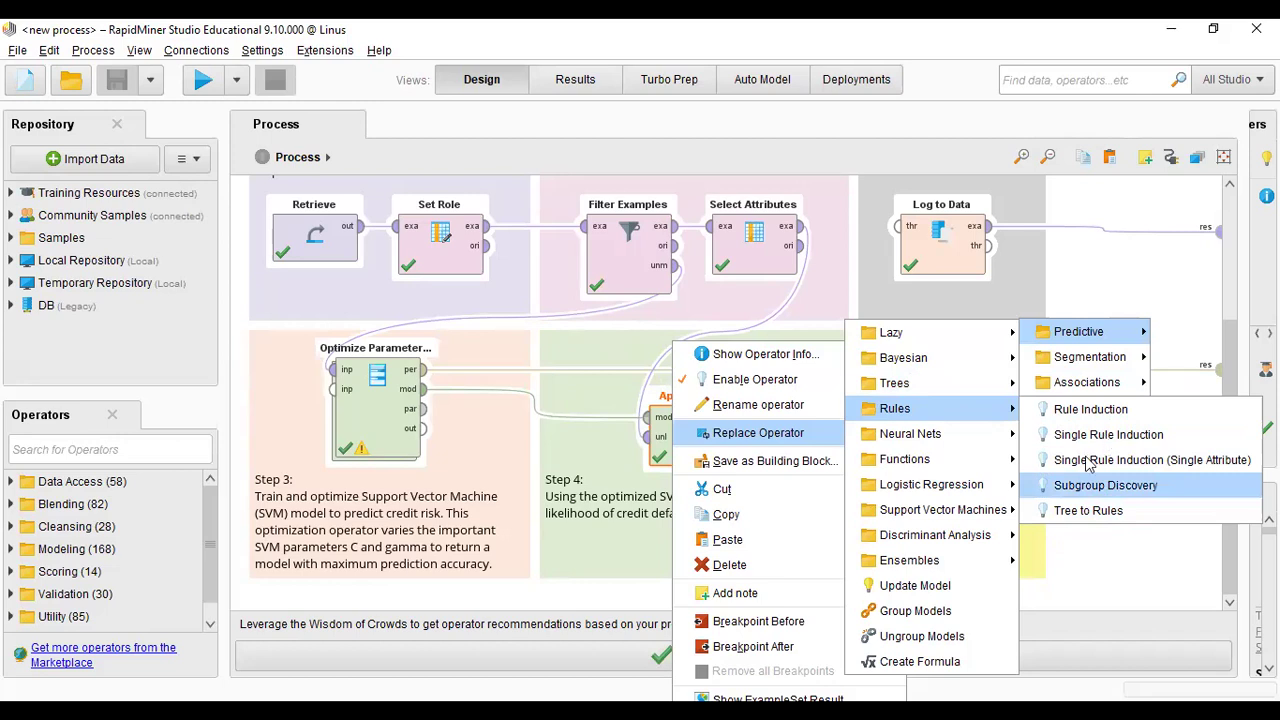
mouse_move(974, 440)
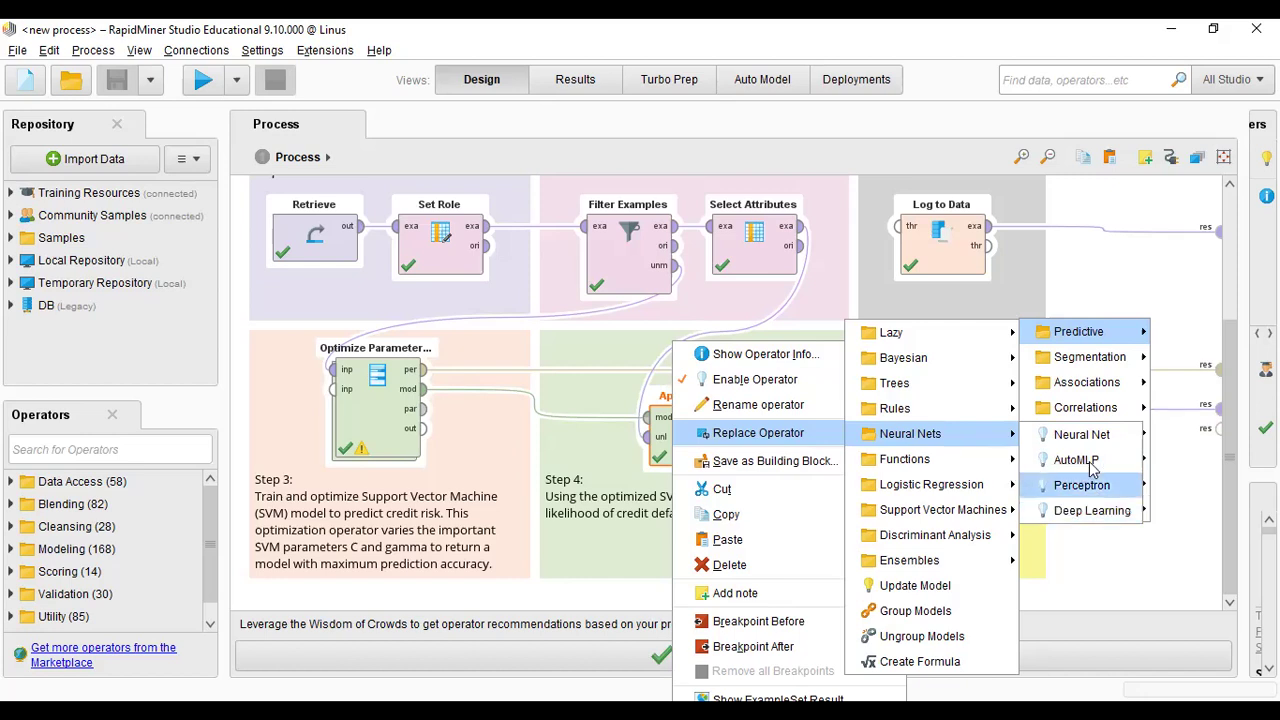
Review the Functions, Logistic Regression, Support Vector Machines and Discriminant Analysis replacements for Apply Model, leaving the operator in place
mouse_move(997, 465)
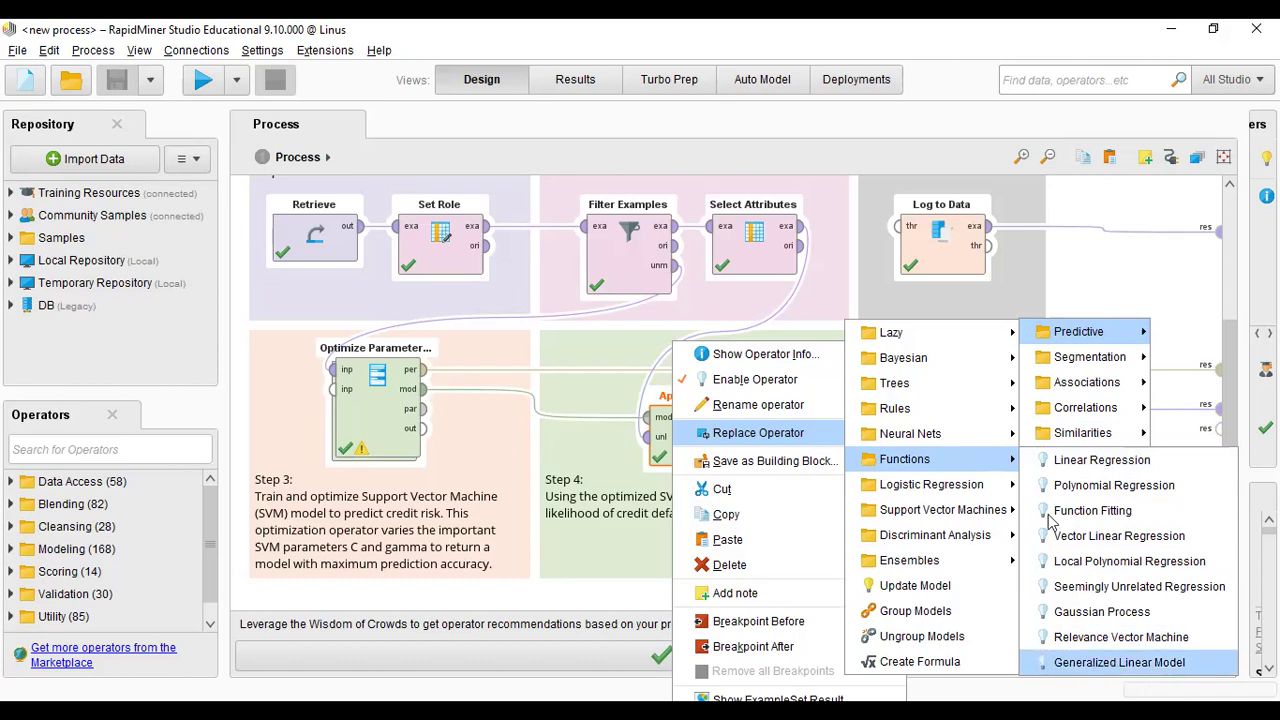
mouse_move(1010, 486)
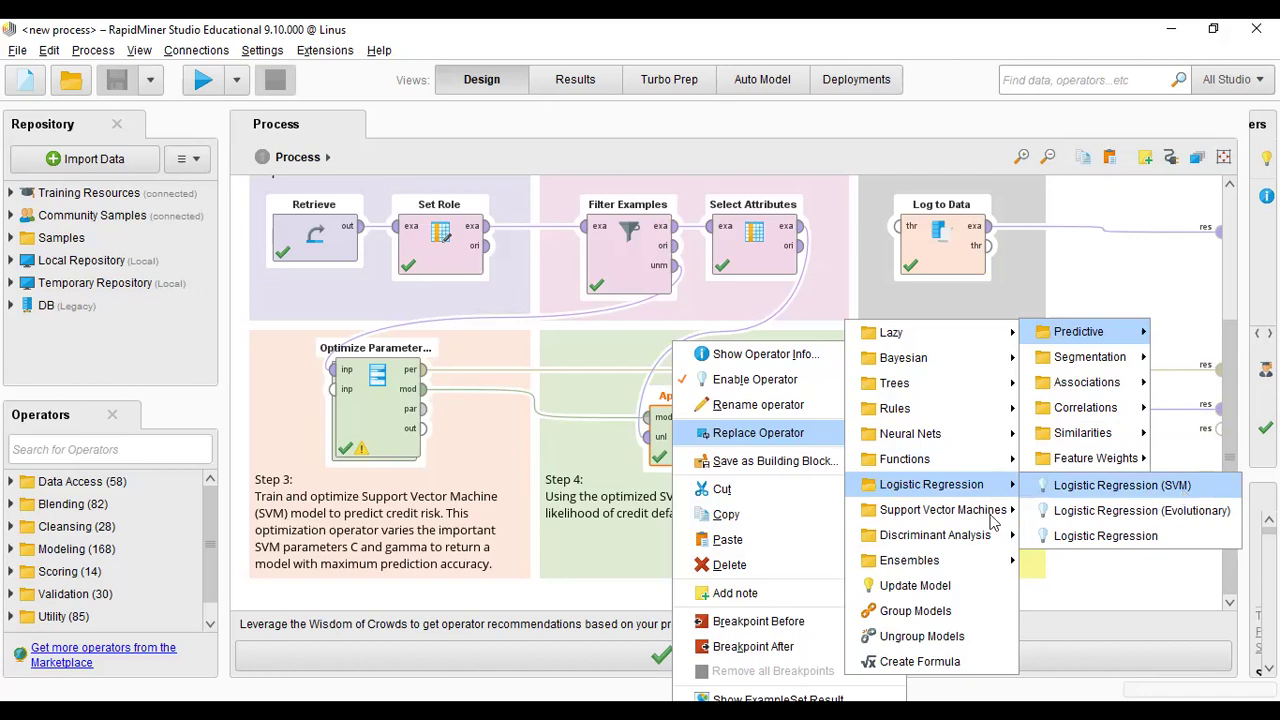
mouse_move(998, 512)
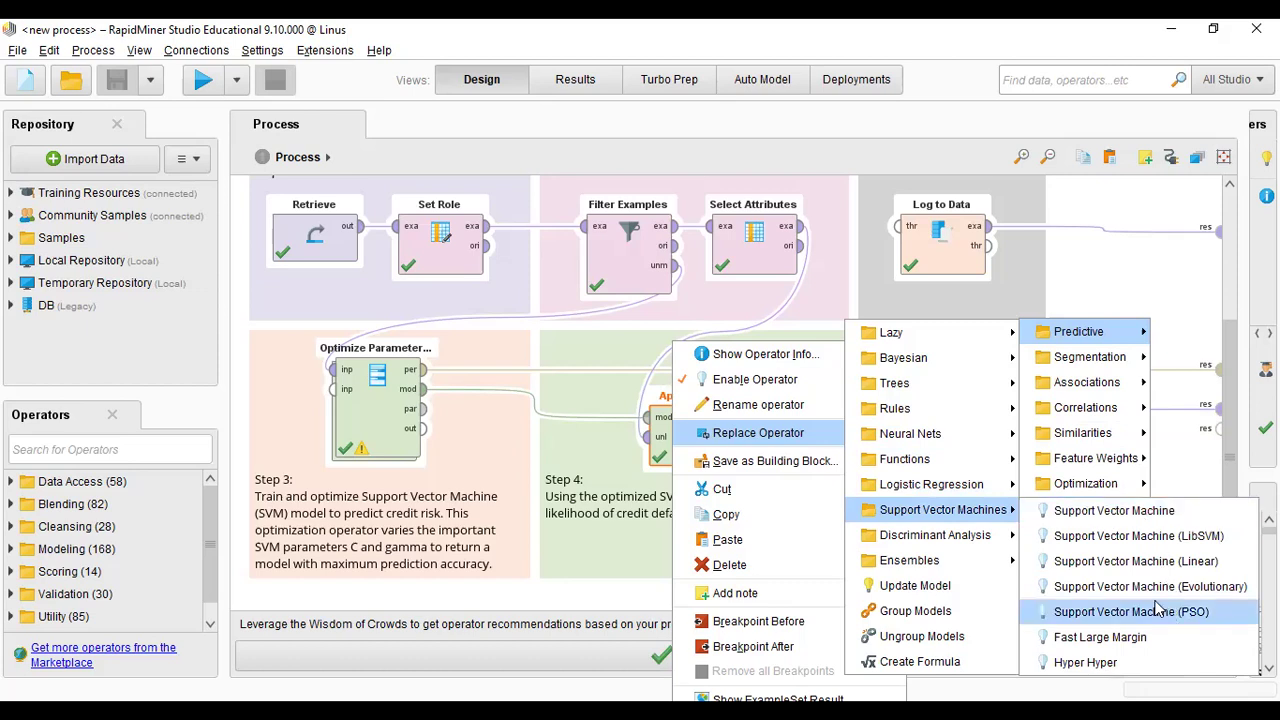
mouse_move(978, 539)
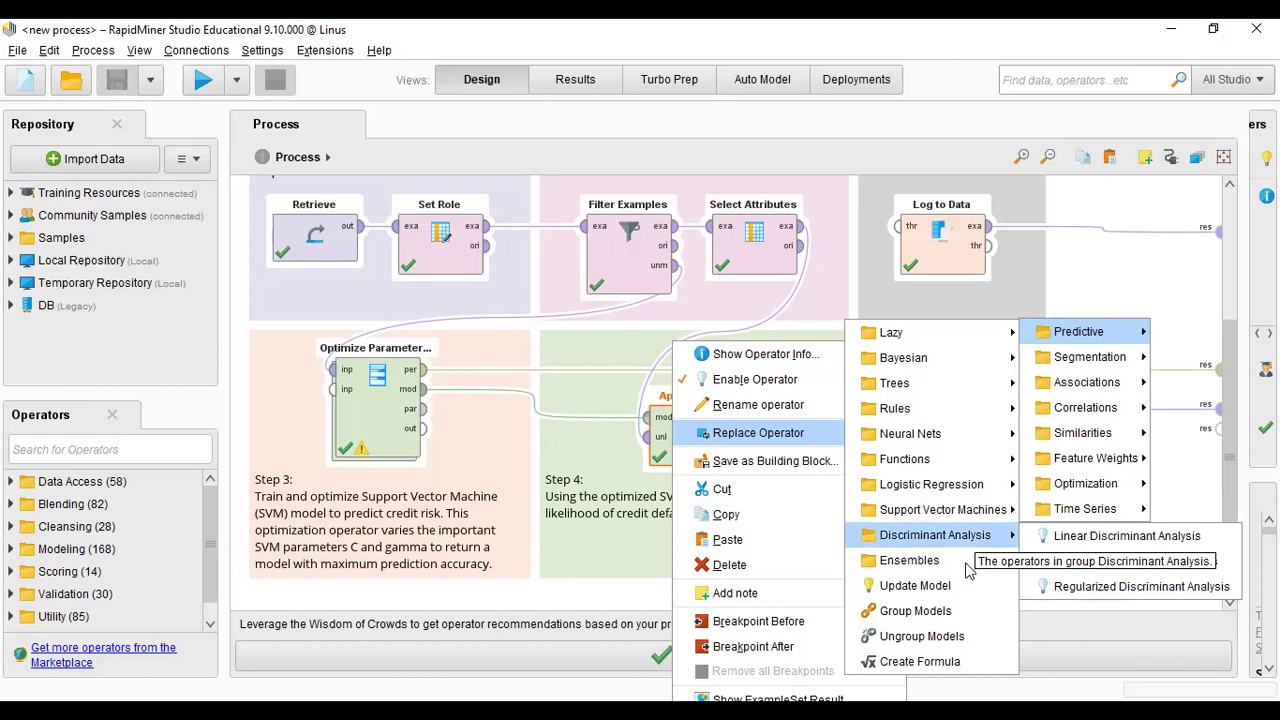
mouse_move(968, 571)
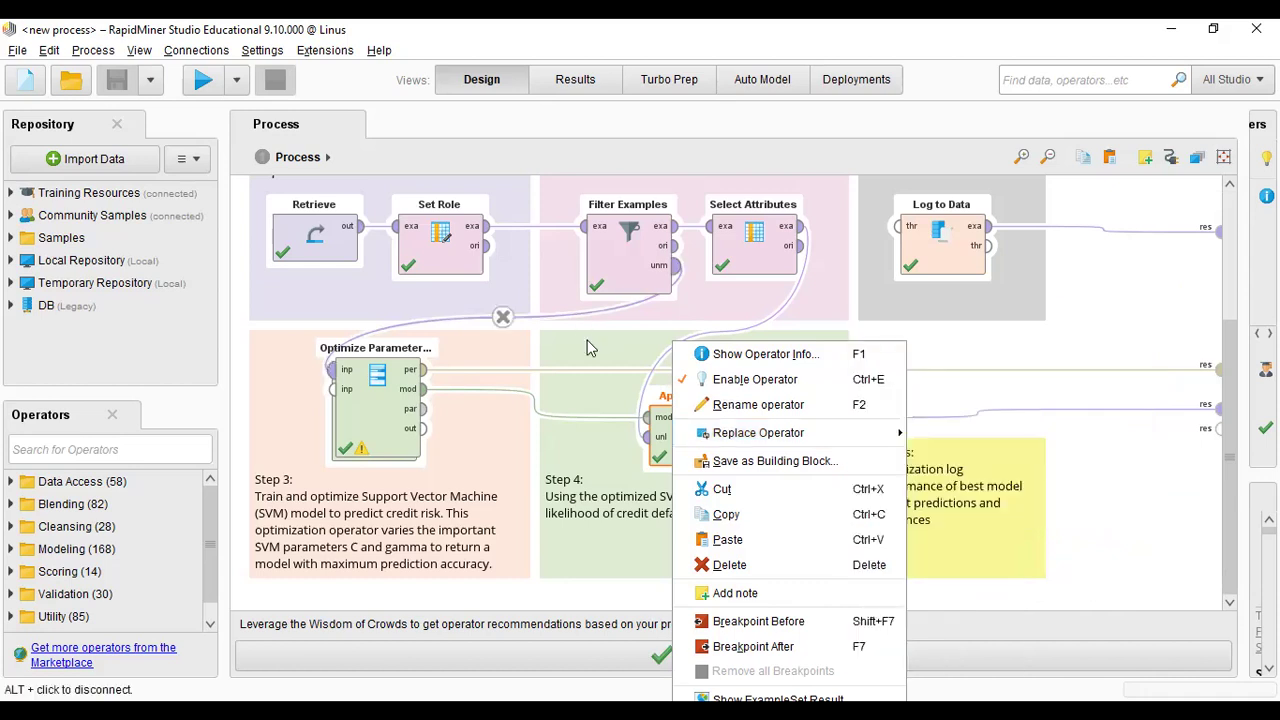
click(620, 352)
click(945, 347)
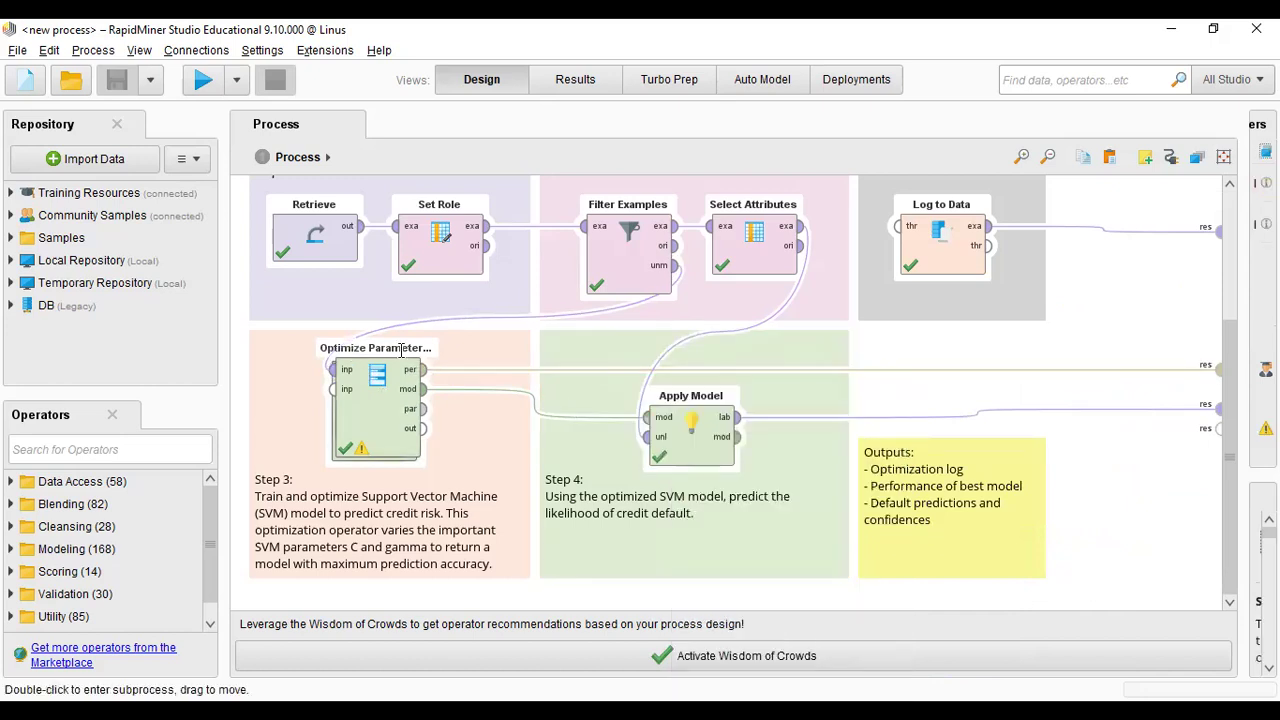
Check which operator groups could replace the Optimize Parameters operator without replacing it
right_click(366, 403)
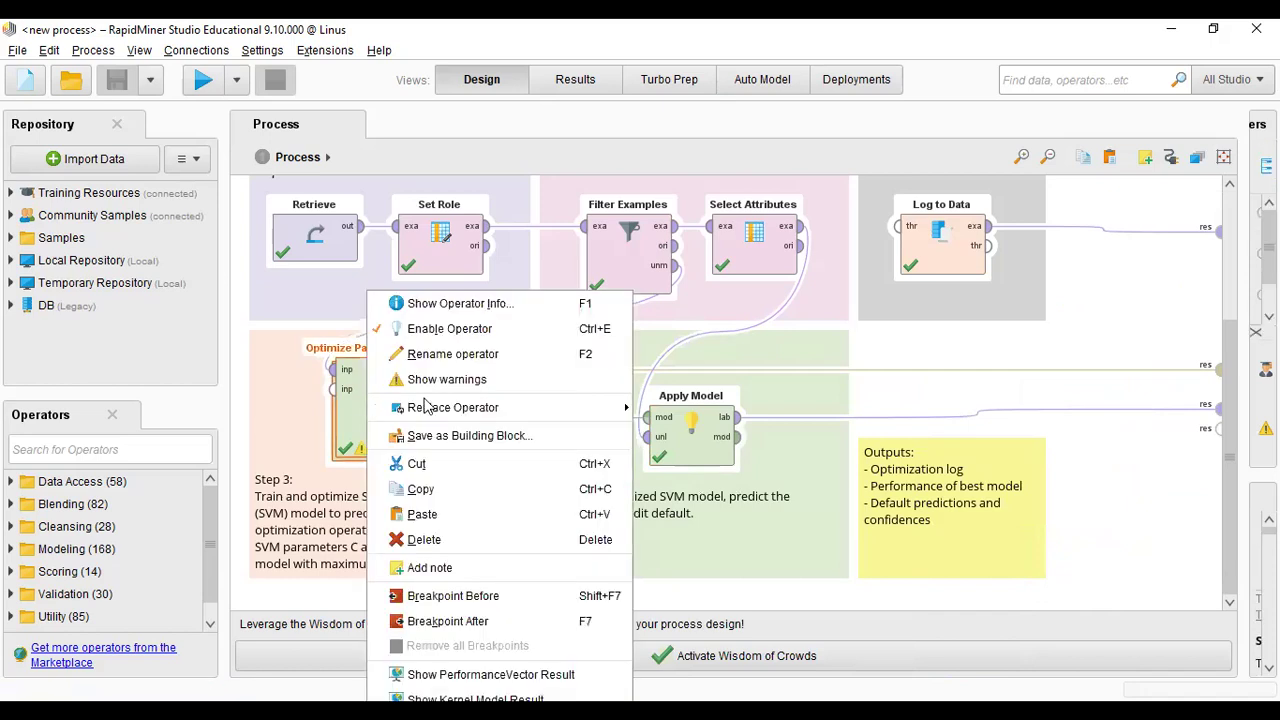
mouse_move(458, 409)
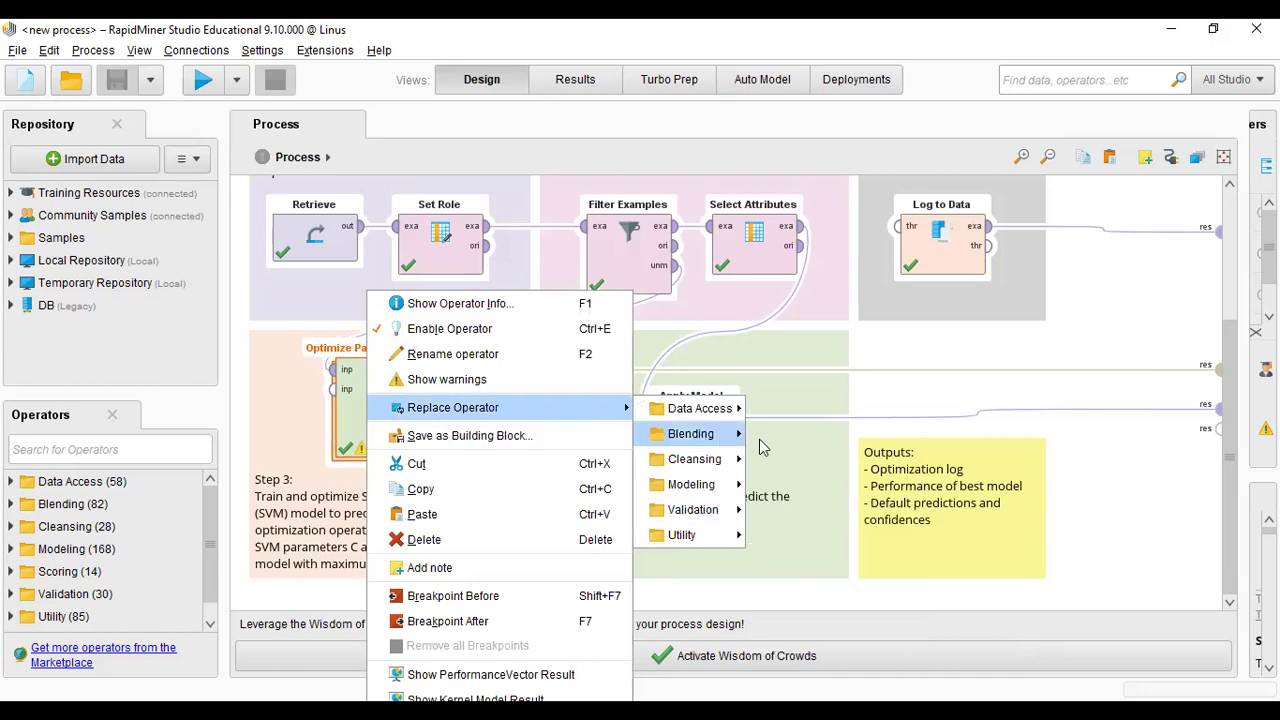
click(914, 358)
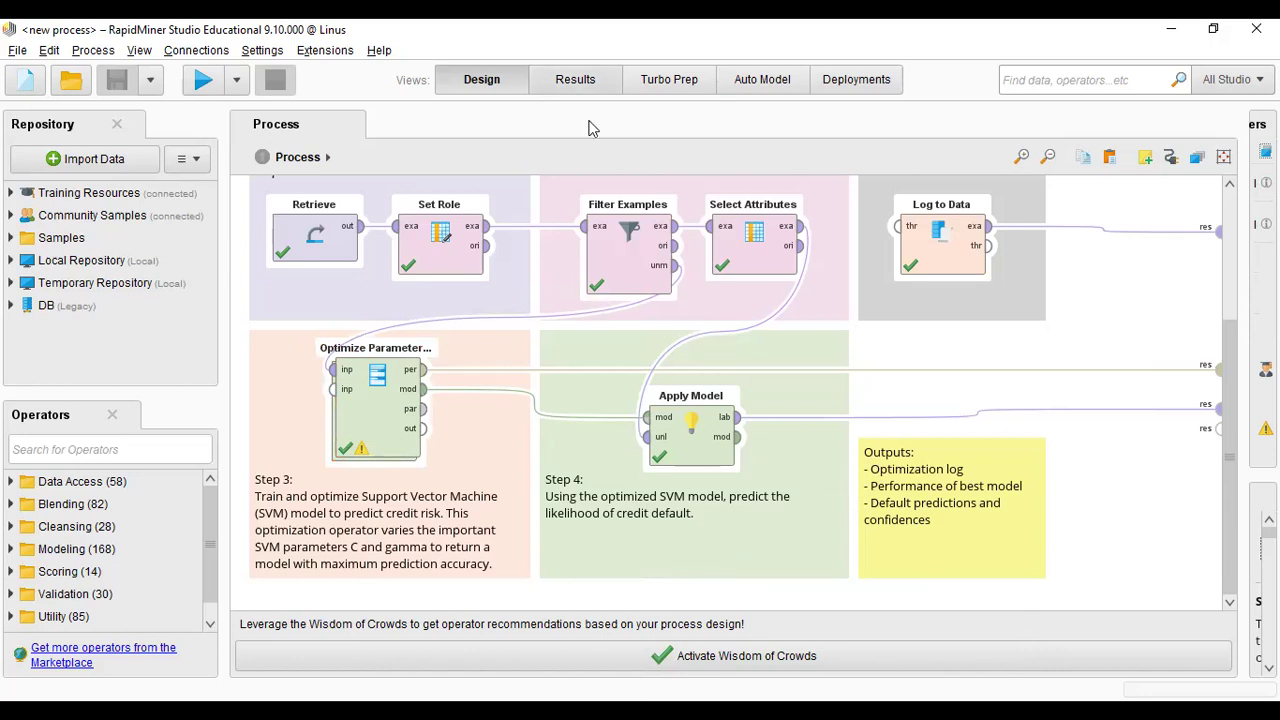
Show the process results and view the Data, Statistics and Visualizations of the Apply Model ExampleSet
click(578, 82)
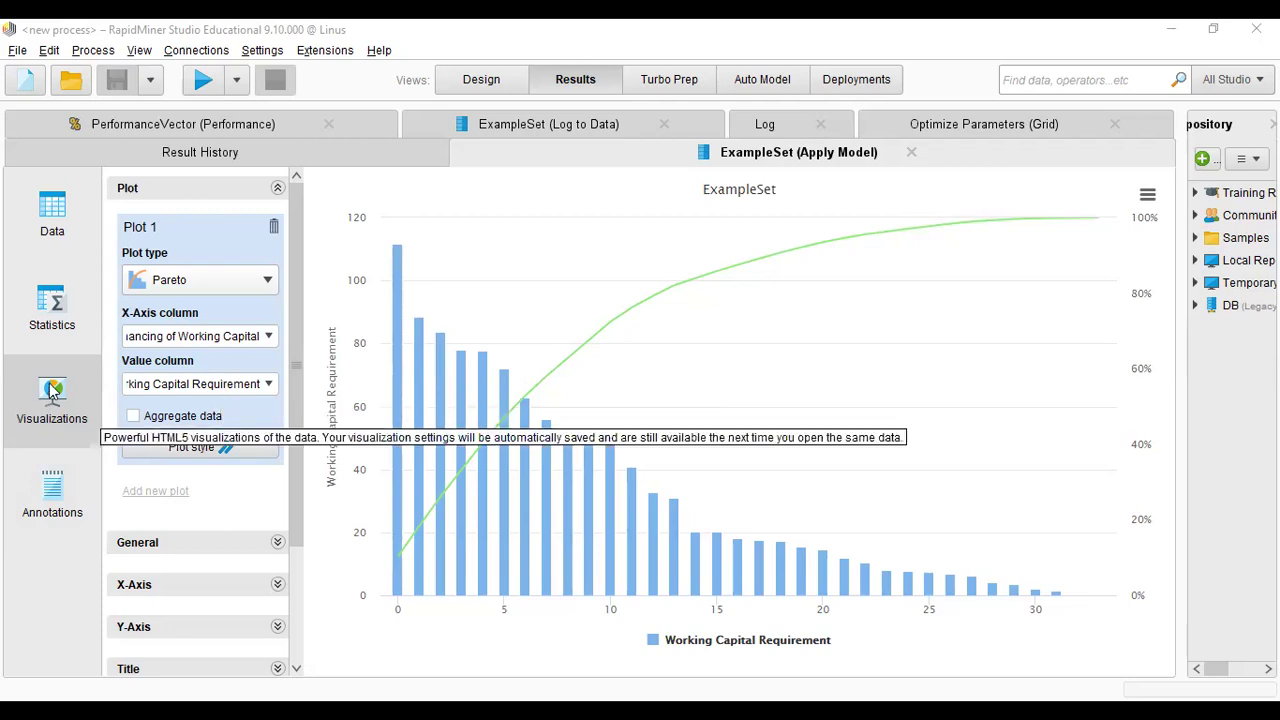
click(45, 228)
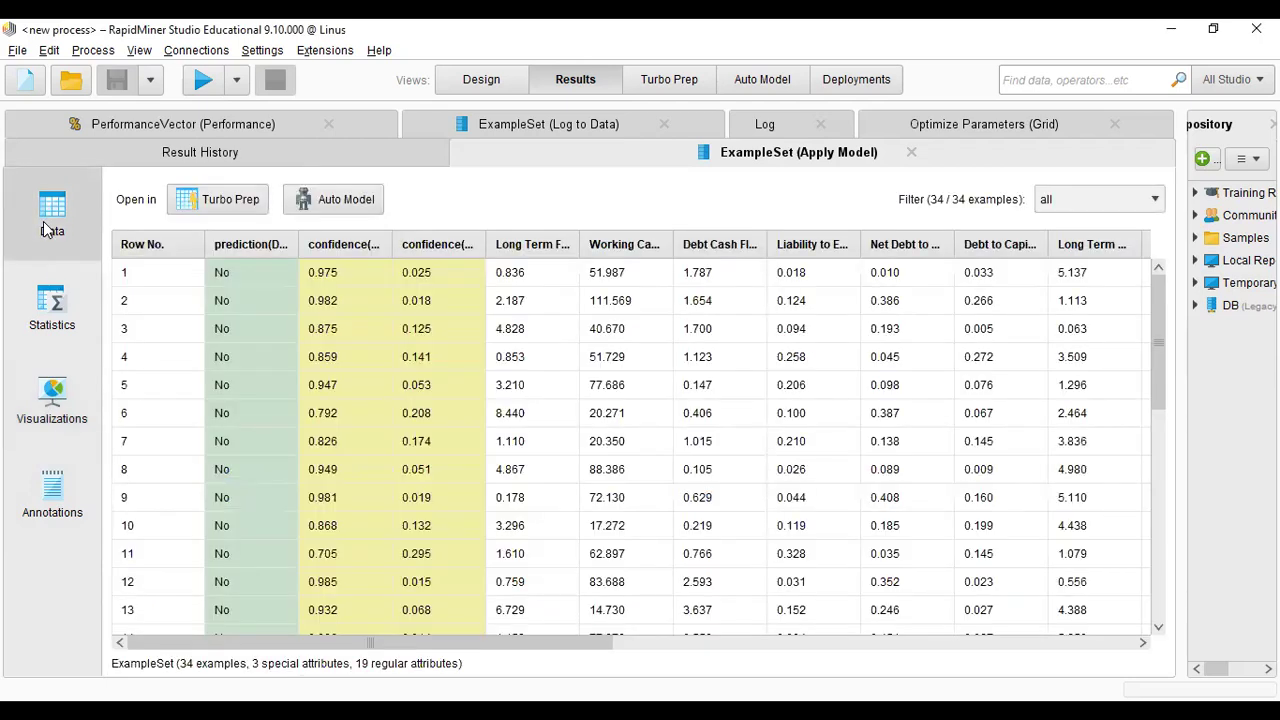
click(71, 316)
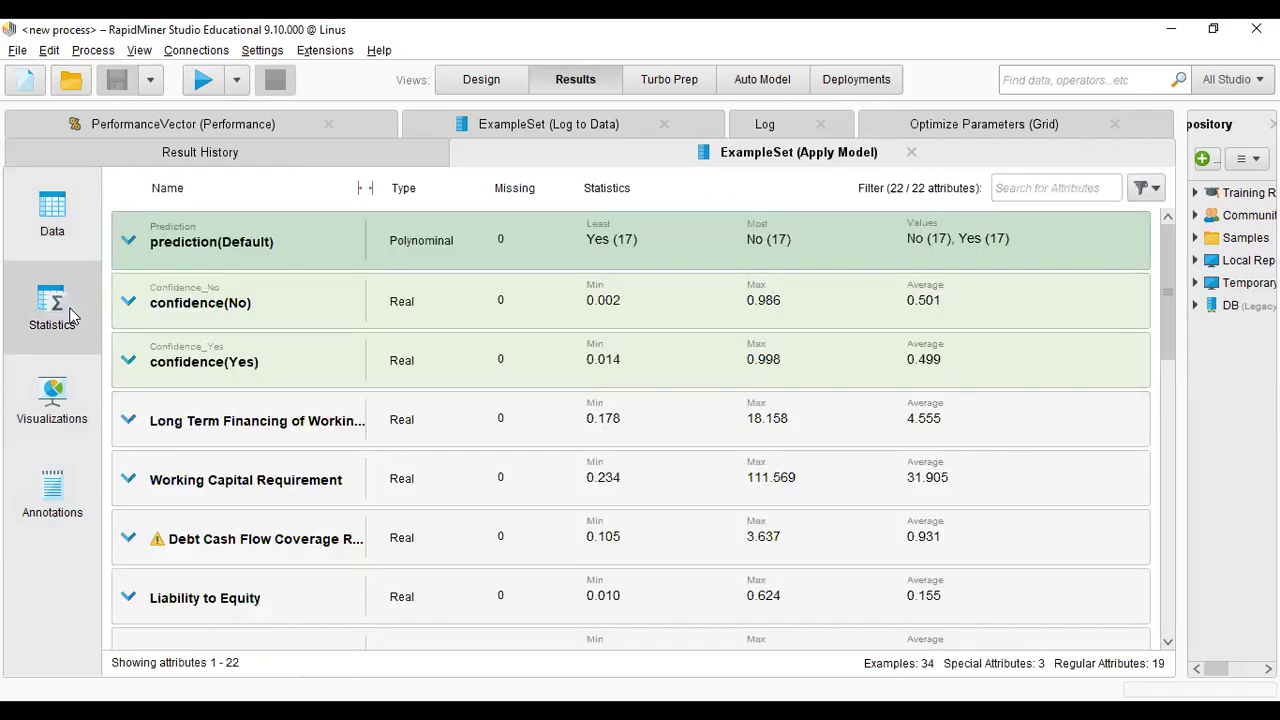
click(55, 396)
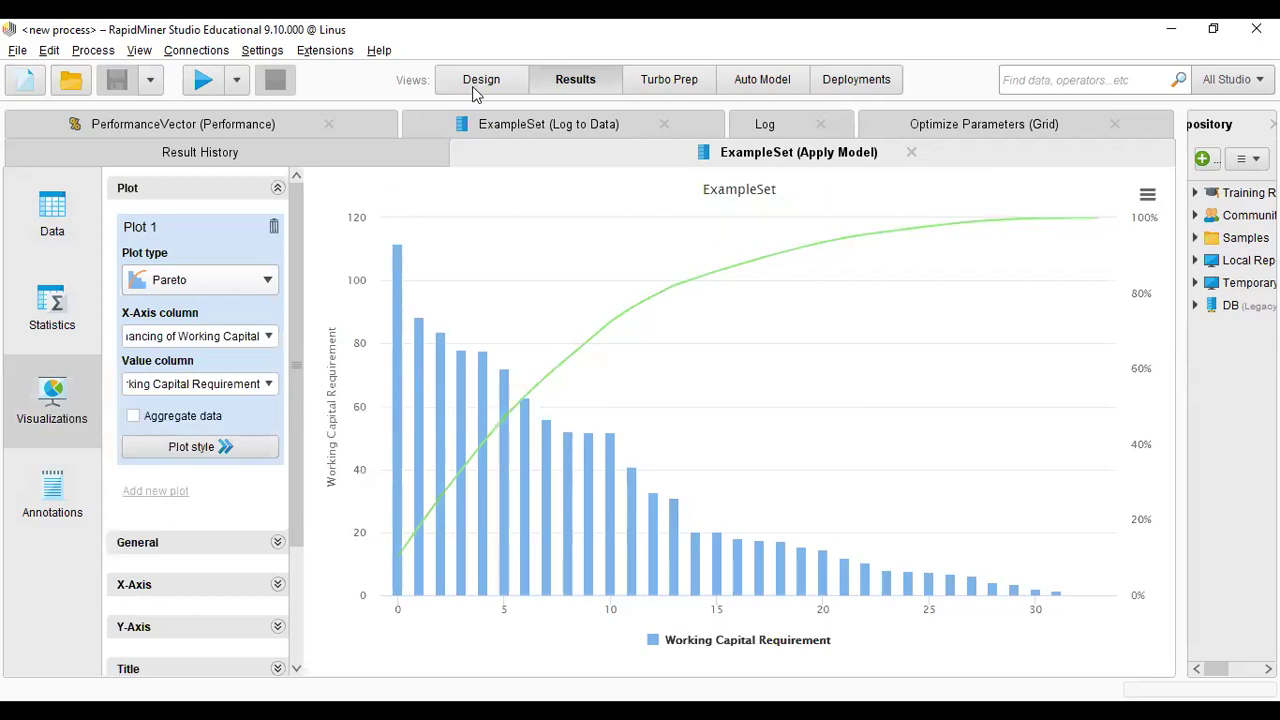
Return to the Auto Model results and check the Model result of the model listed just before Support Vector Machine
click(745, 88)
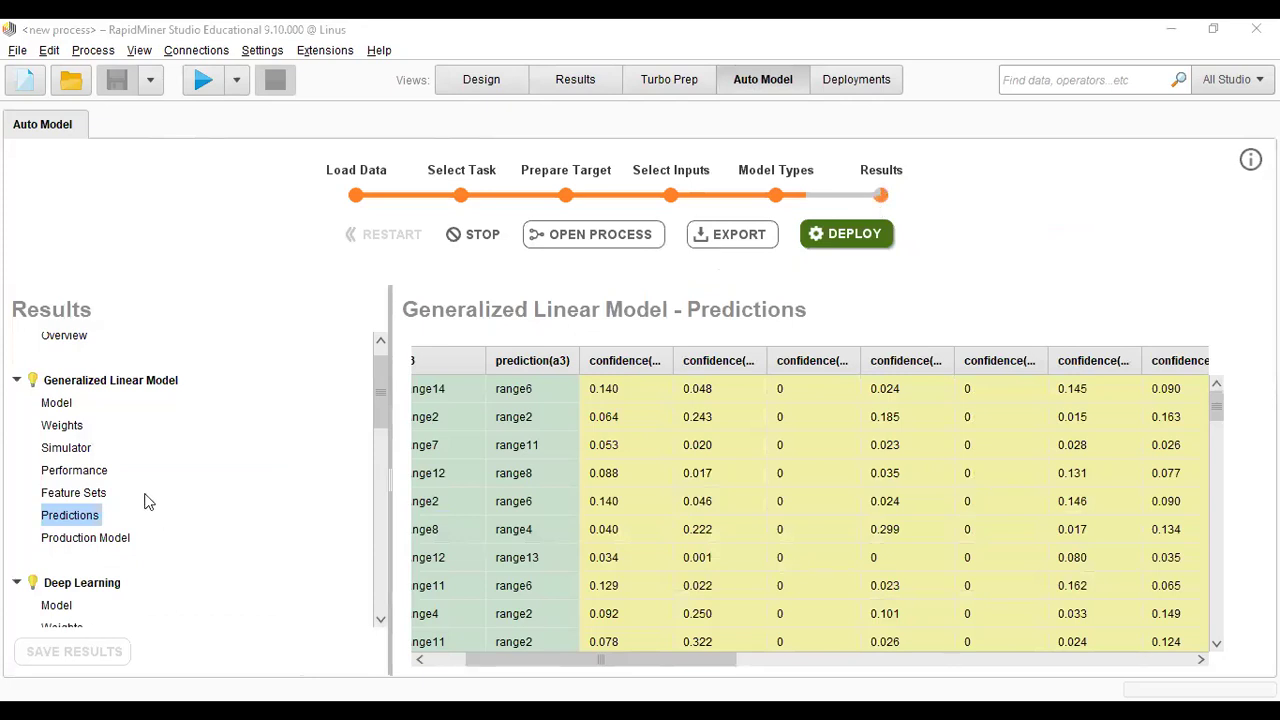
scroll(88, 520, down, 5)
scroll(62, 450, down, 2)
click(62, 450)
scroll(206, 434, down, 3)
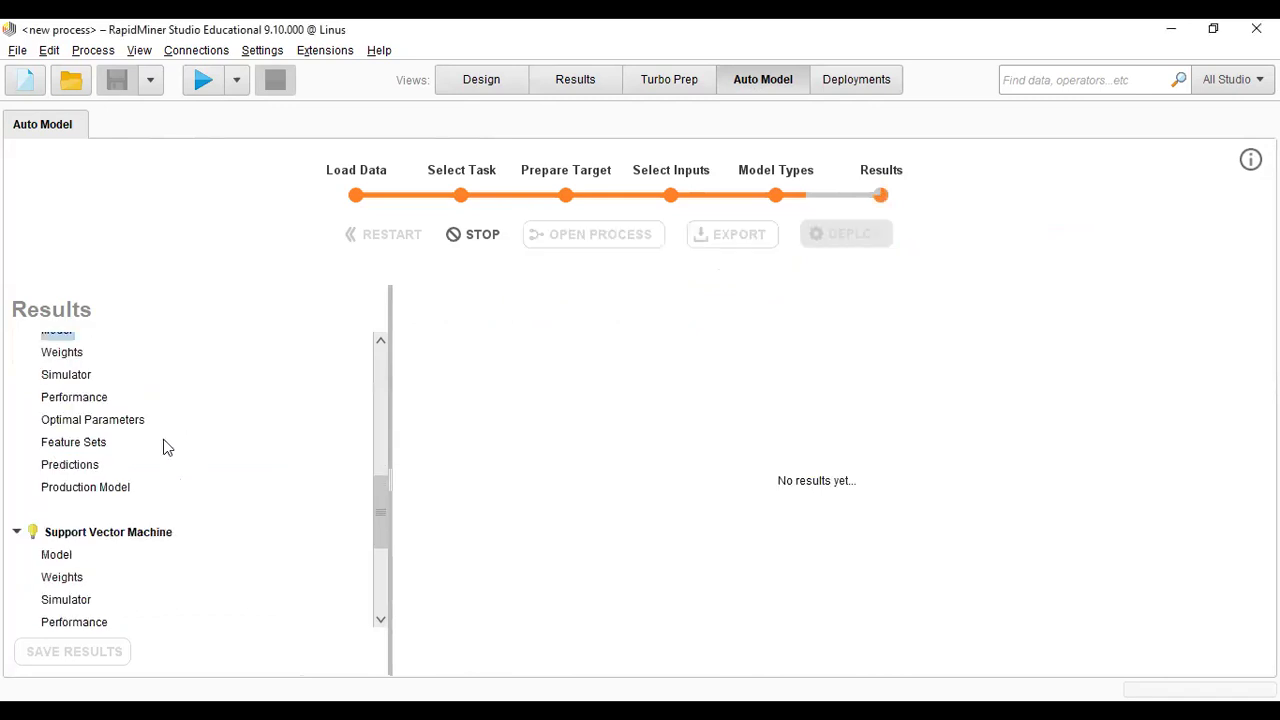
scroll(167, 447, up, 10)
scroll(171, 455, up, 3)
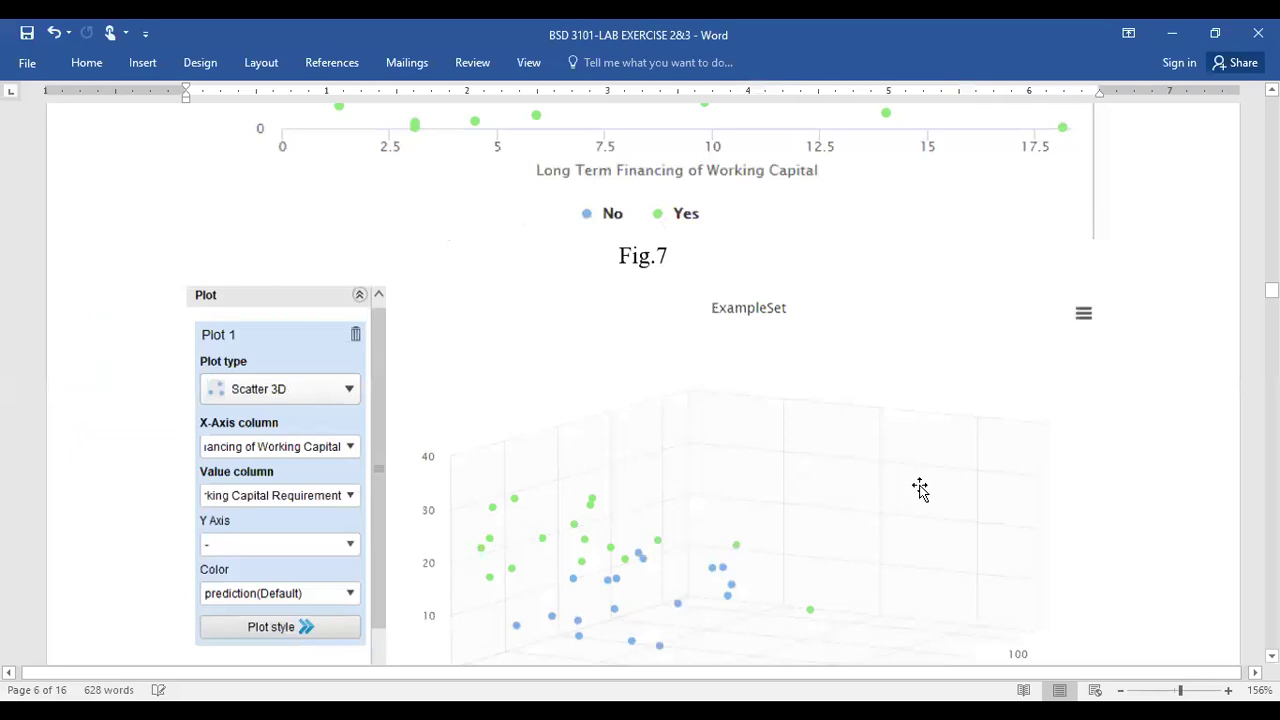
Switch to the BSD 3101 lab exercise in Word and highlight instruction 10 with its list of models to test
scroll(920, 489, down, 5)
scroll(922, 486, down, 4)
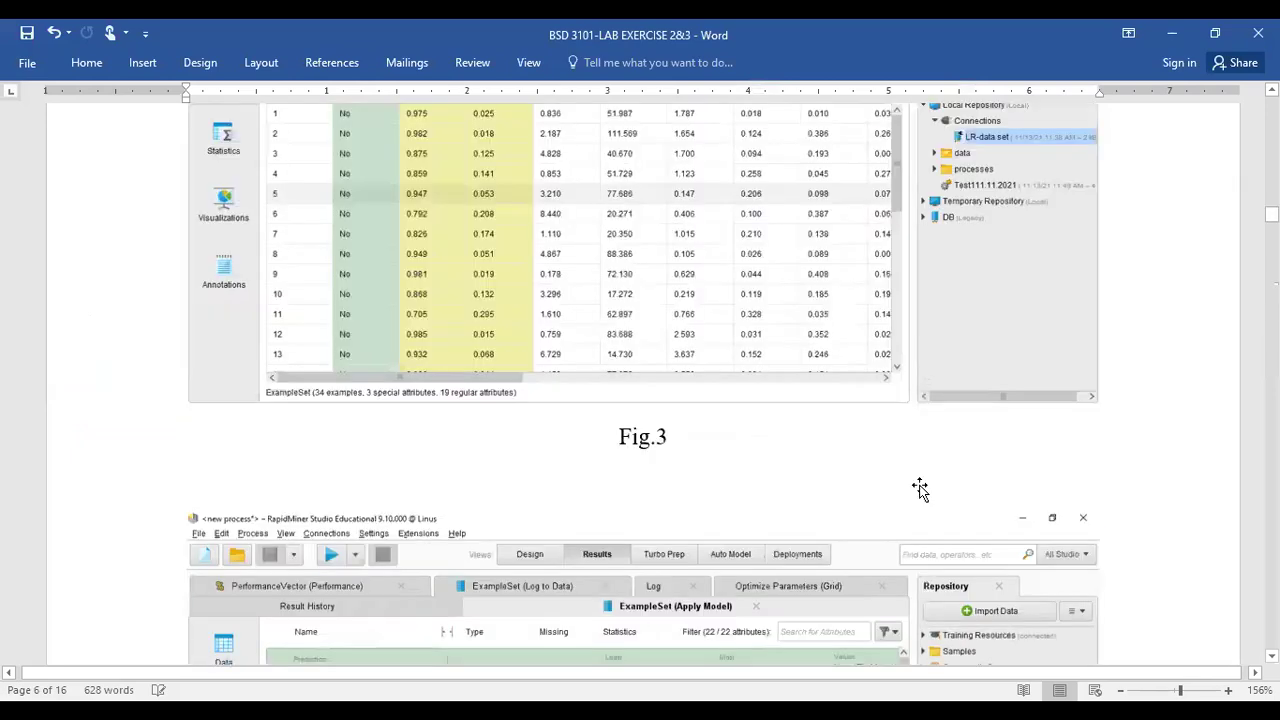
scroll(920, 489, up, 5)
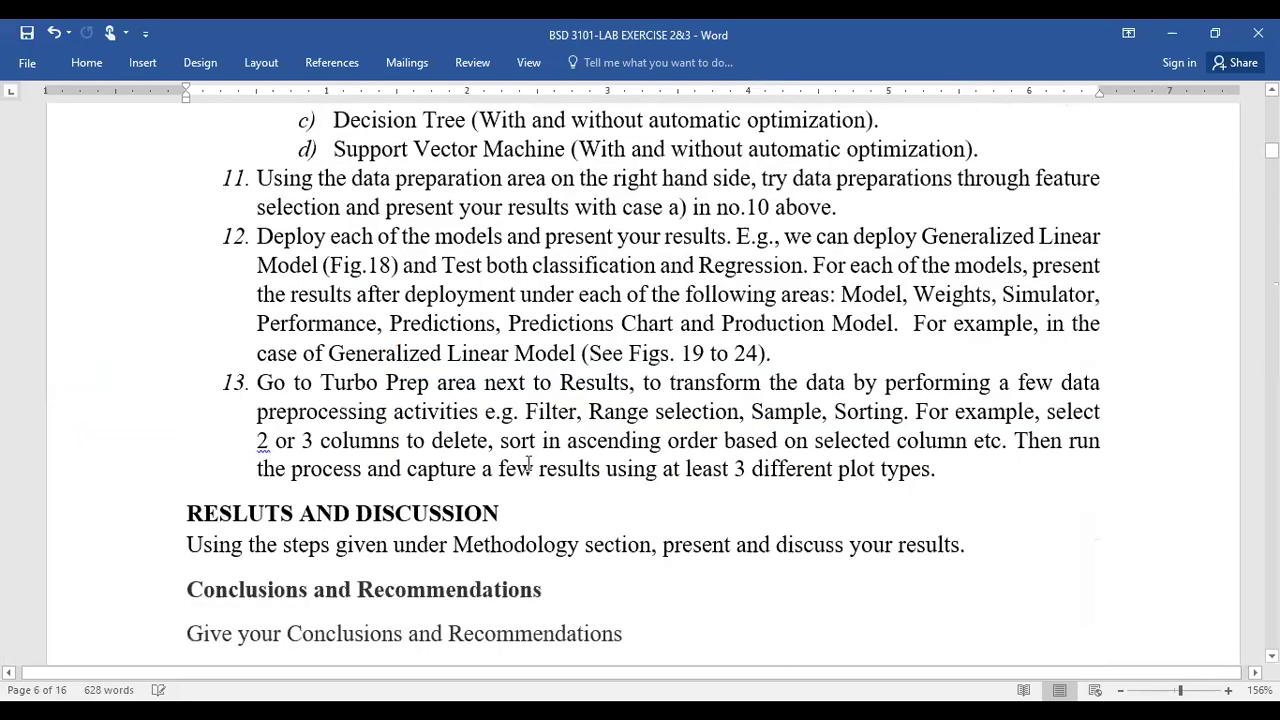
scroll(536, 429, up, 1)
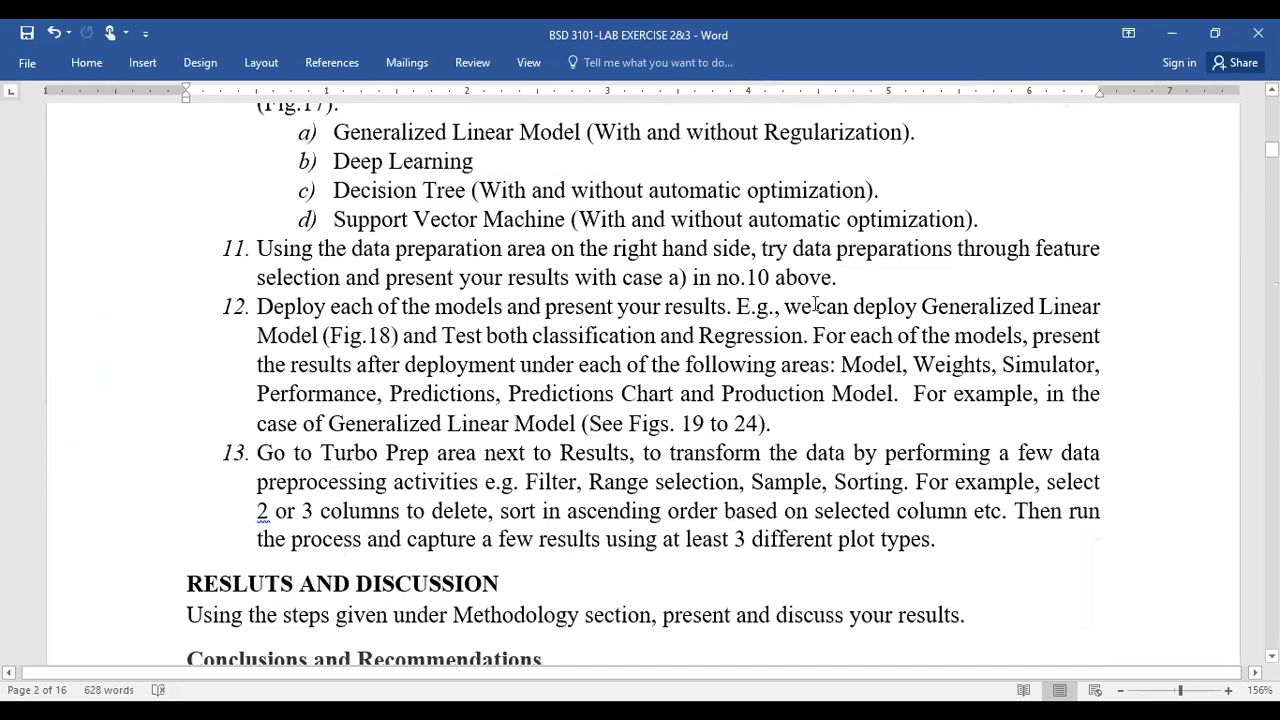
scroll(775, 321, up, 2)
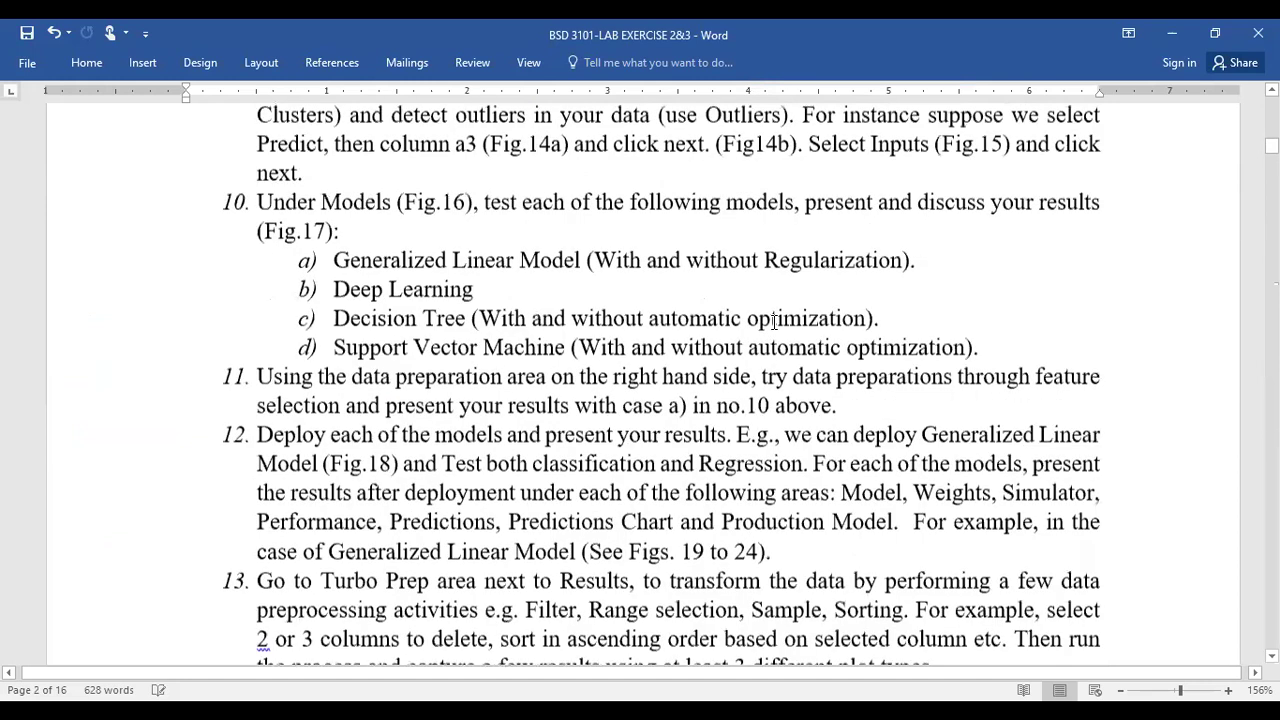
shift+click(226, 214)
scroll(569, 445, down, 2)
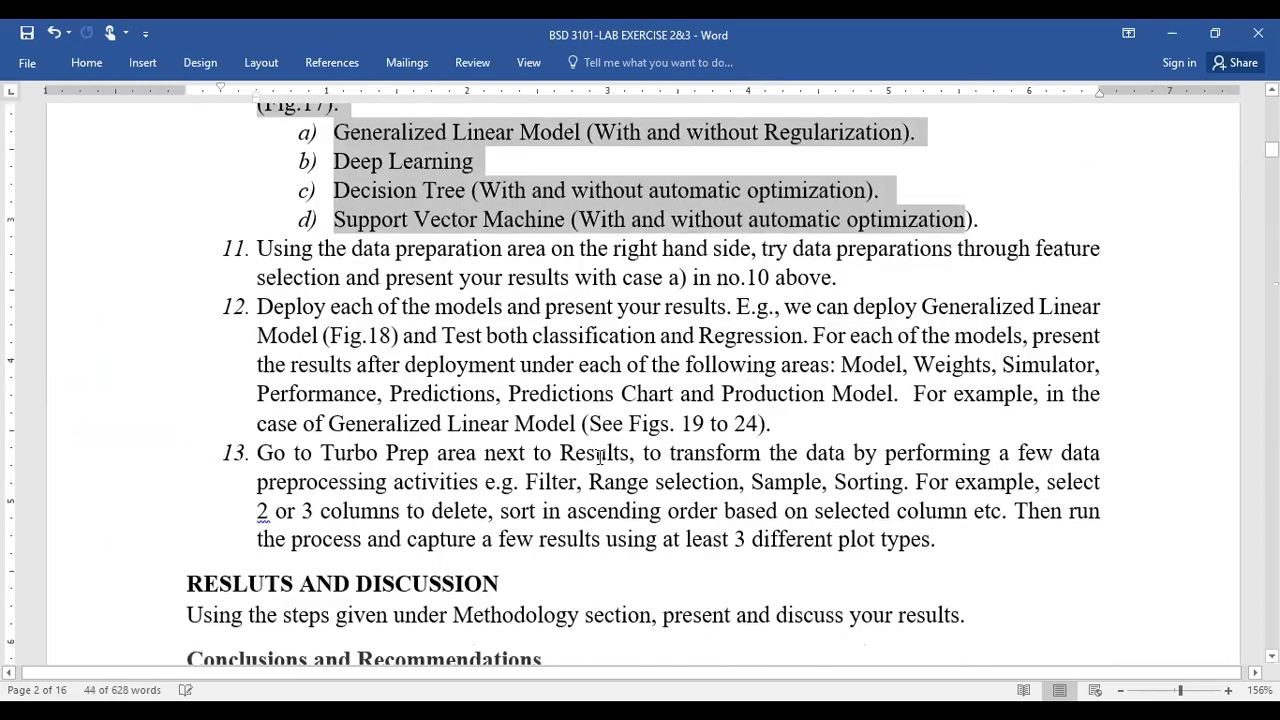
Point out the result areas required by instruction 12, including Simulator, Predictions Chart and Production Model, and switch back to RapidMiner's Auto Model results
click(697, 453)
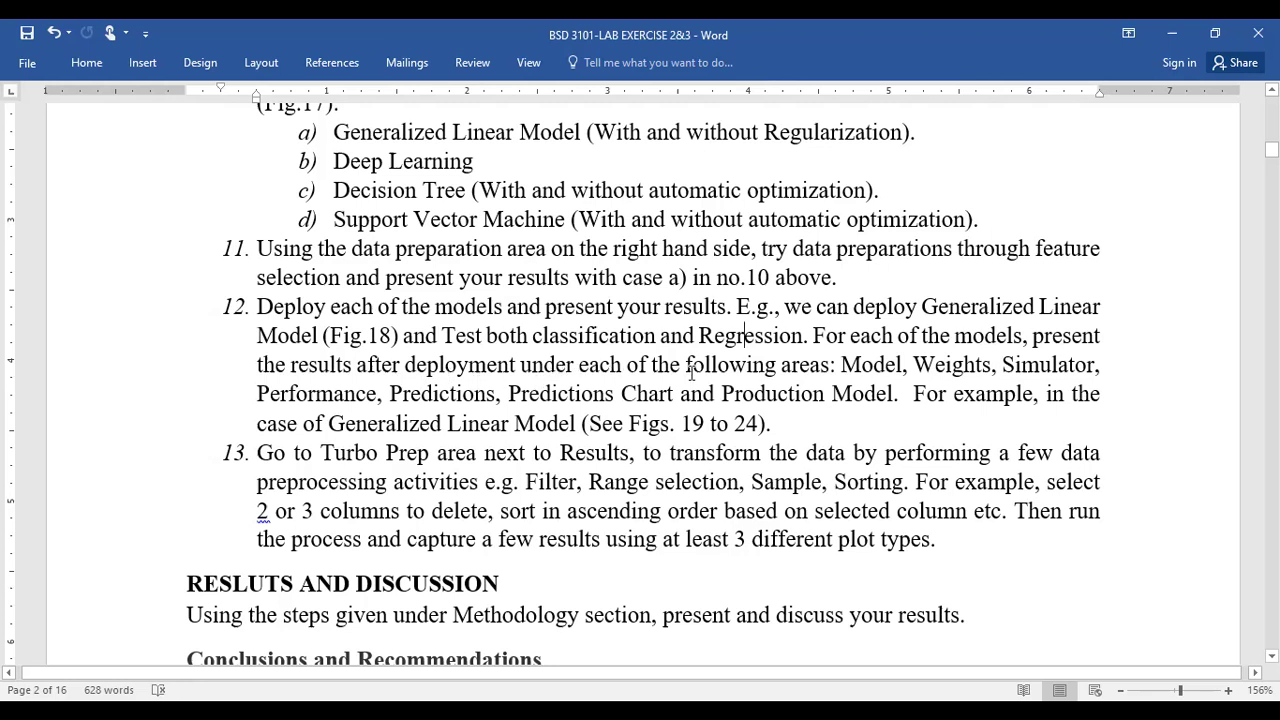
click(1050, 372)
click(541, 396)
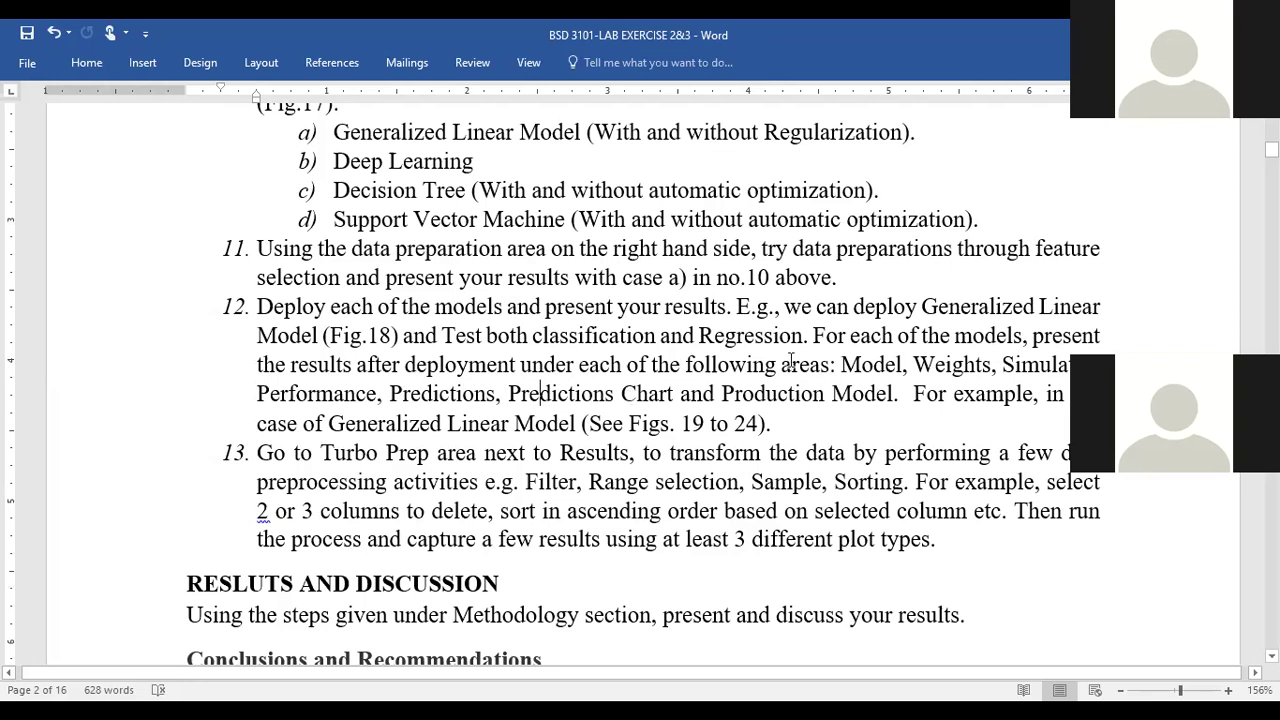
click(902, 393)
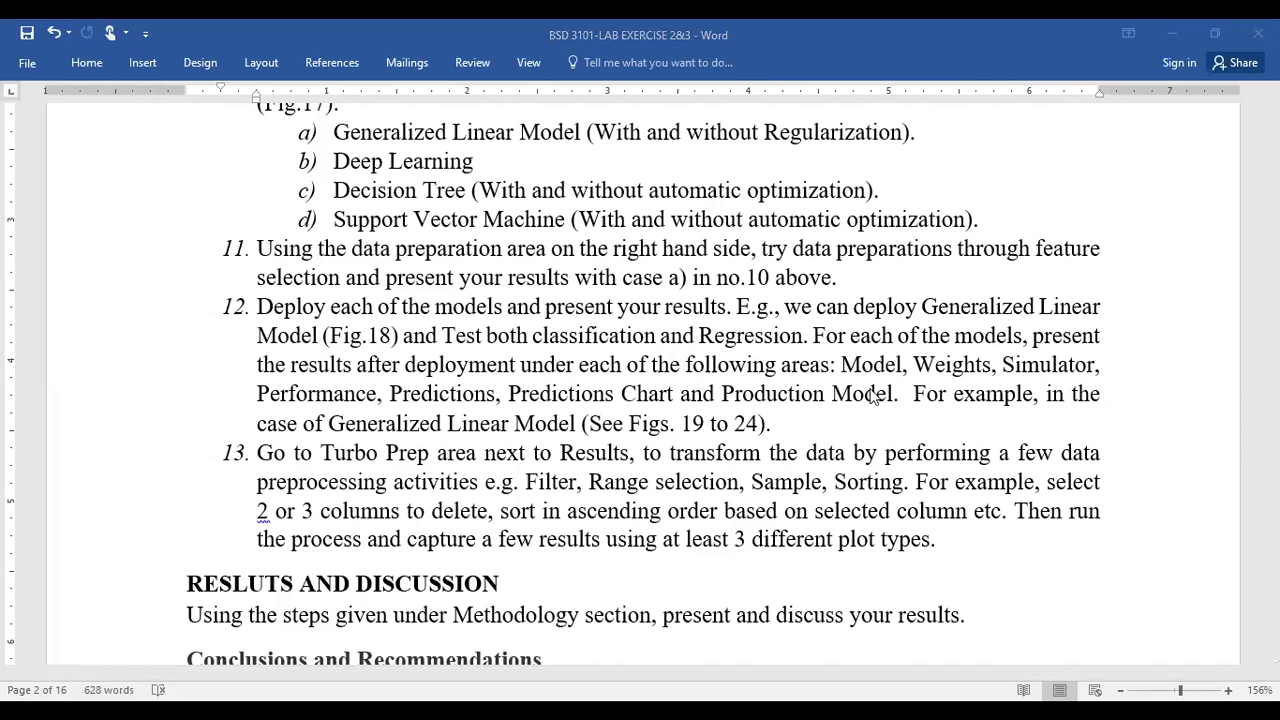
key(alt+Tab)
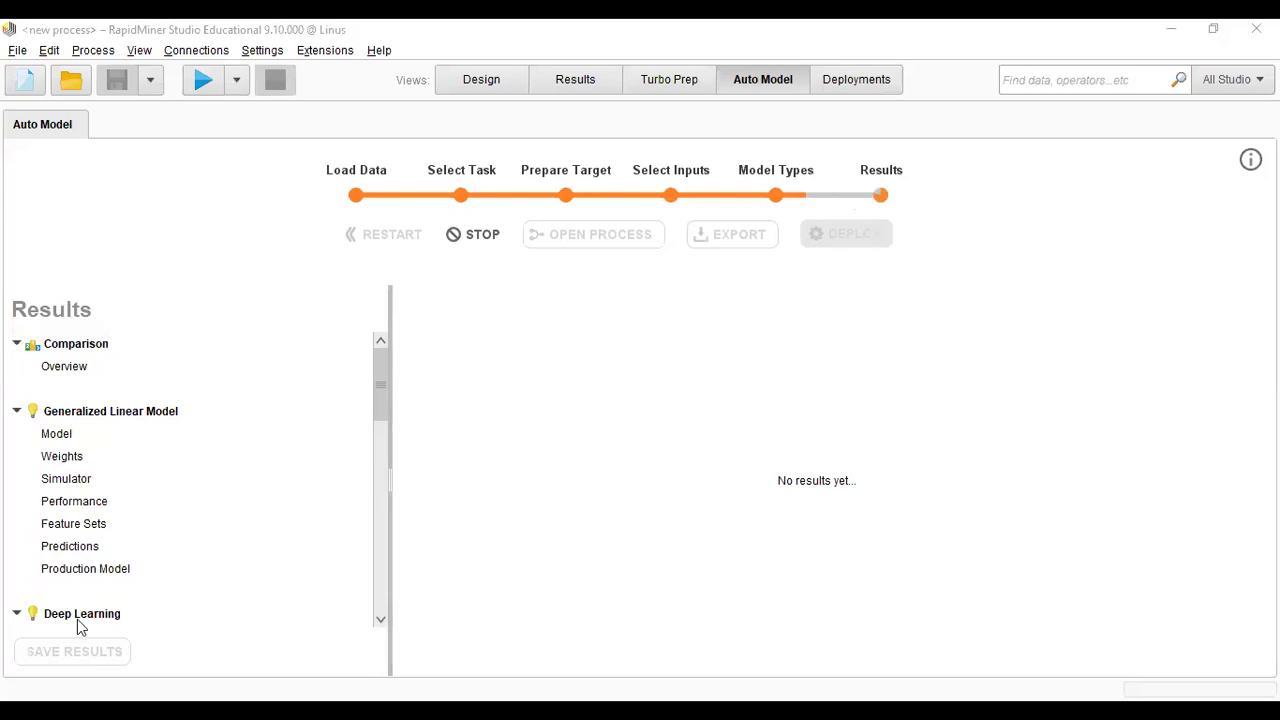
Check the Deep Learning Model result, and view the Generalized Linear Model's Model coefficients and attribute Weights
scroll(46, 528, down, 2)
click(50, 527)
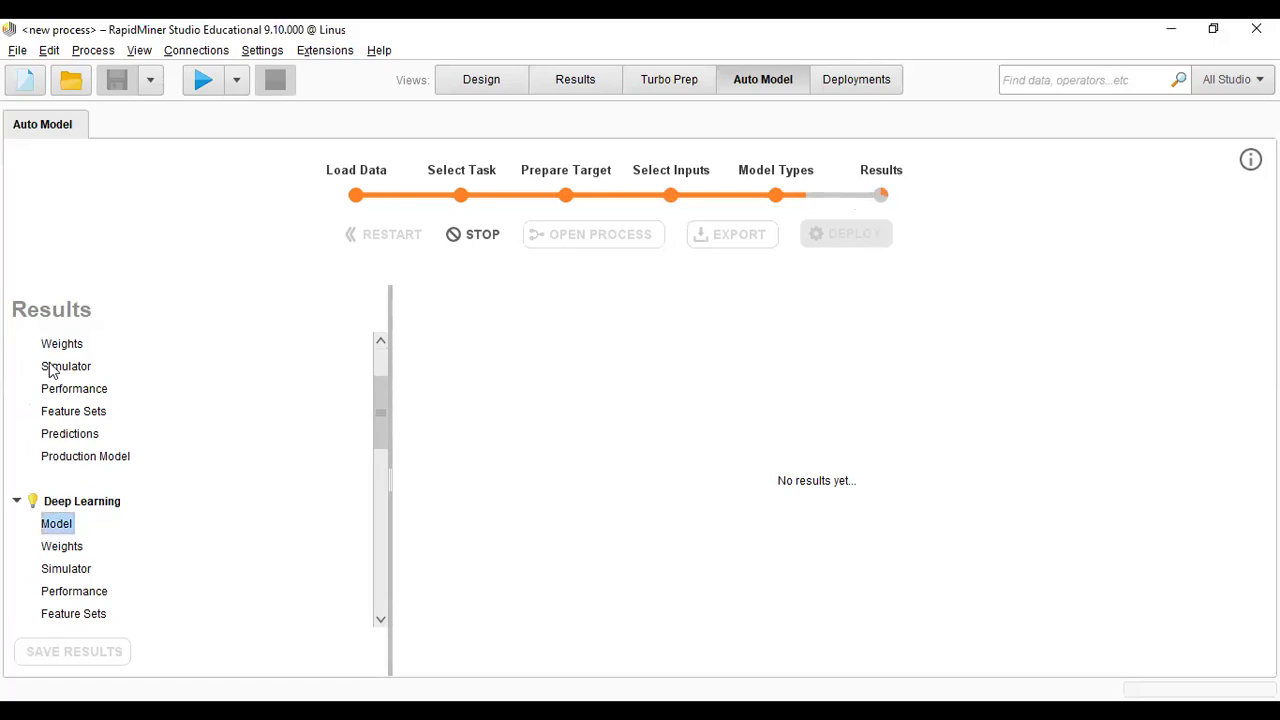
scroll(55, 428, up, 2)
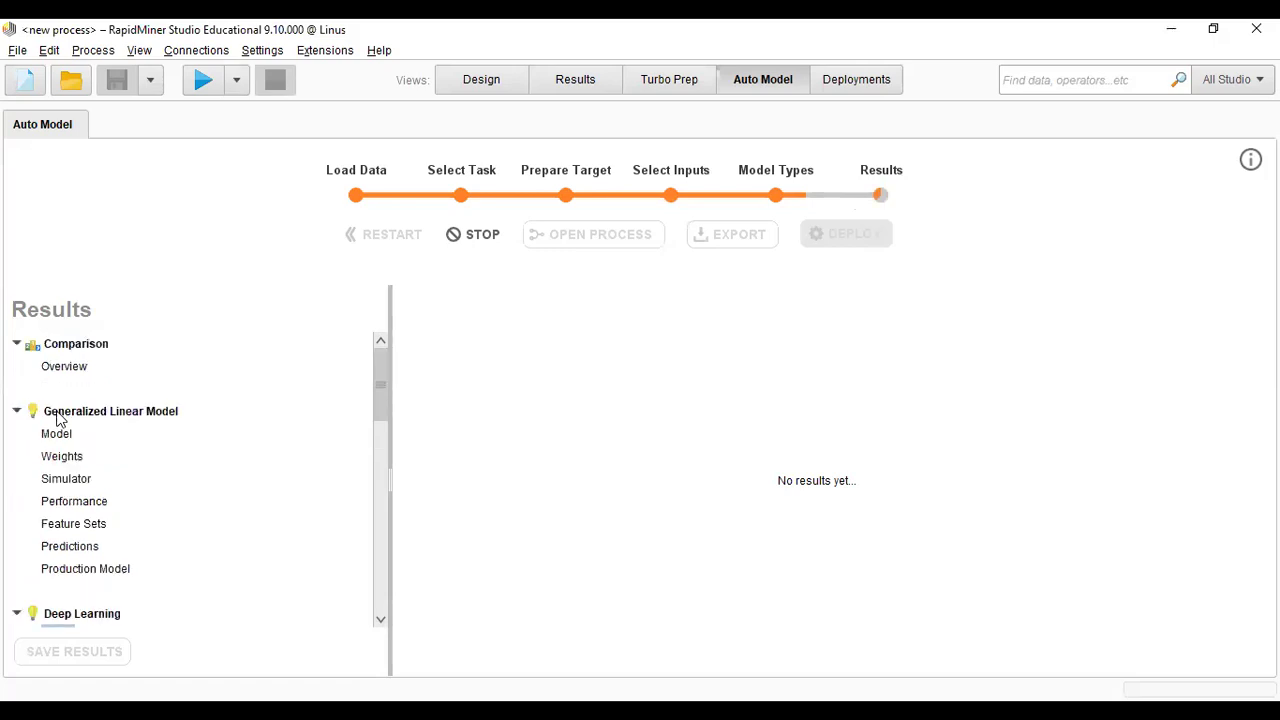
click(55, 435)
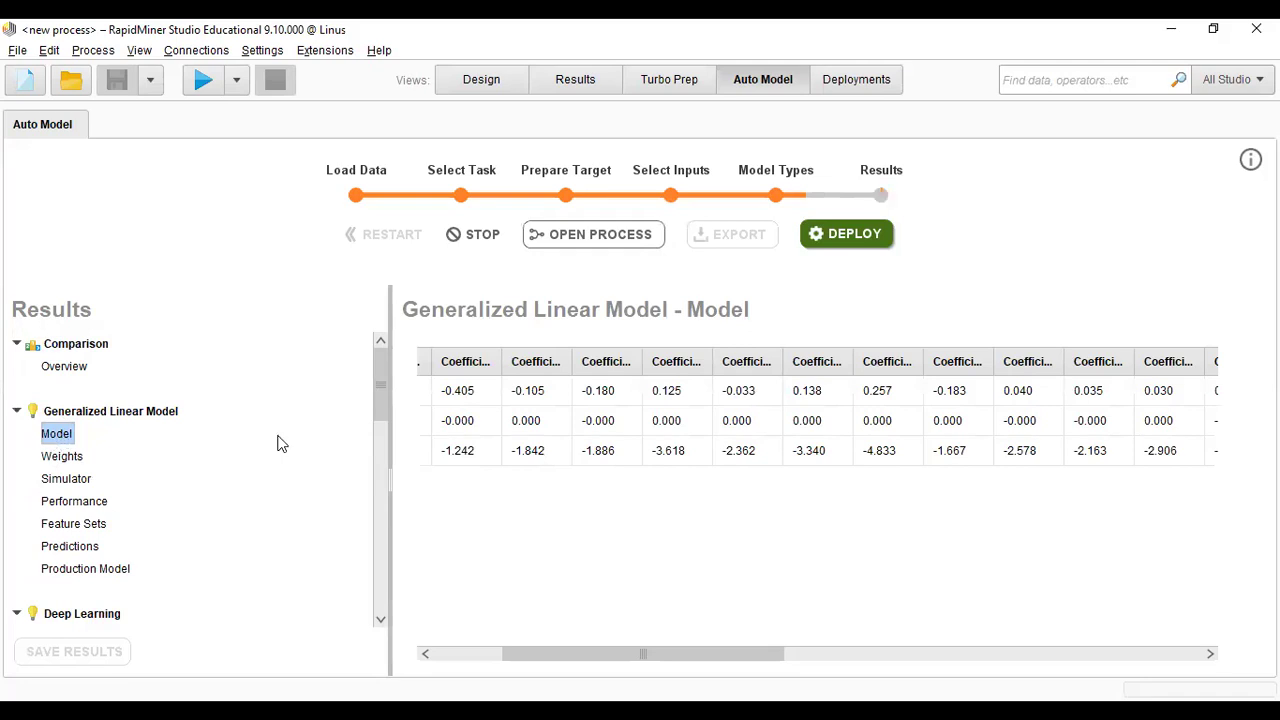
click(940, 652)
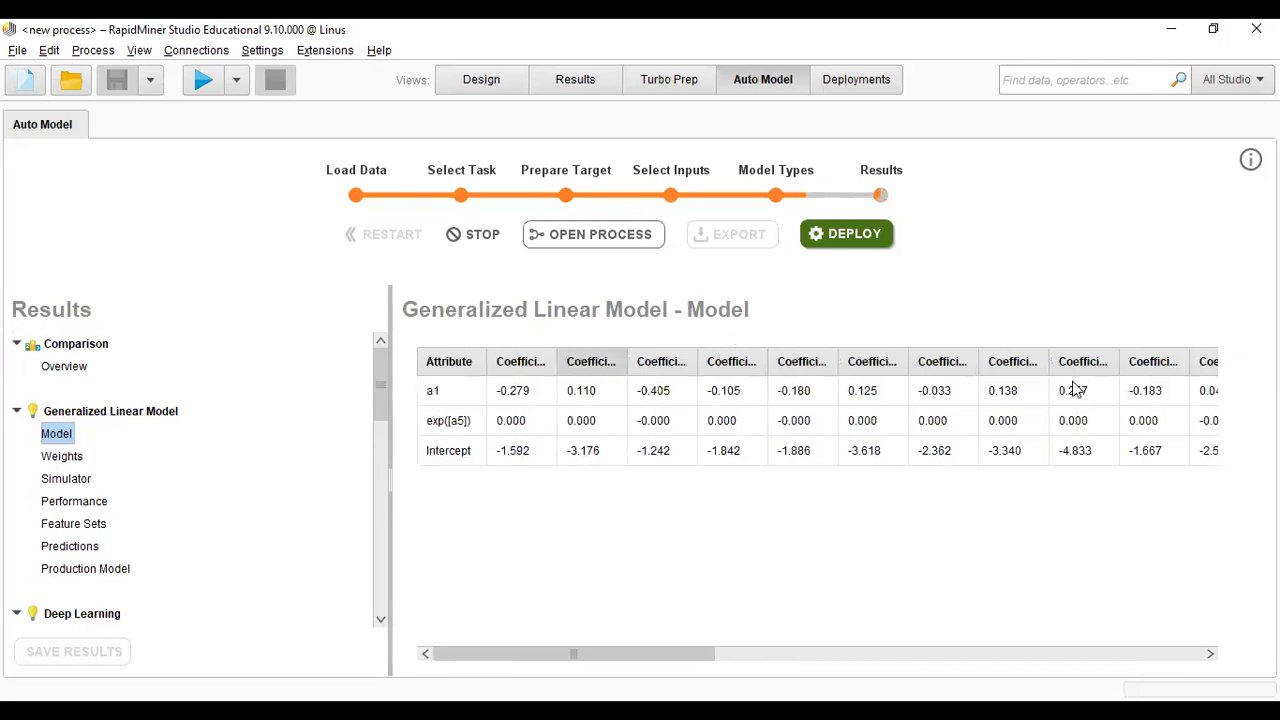
click(62, 456)
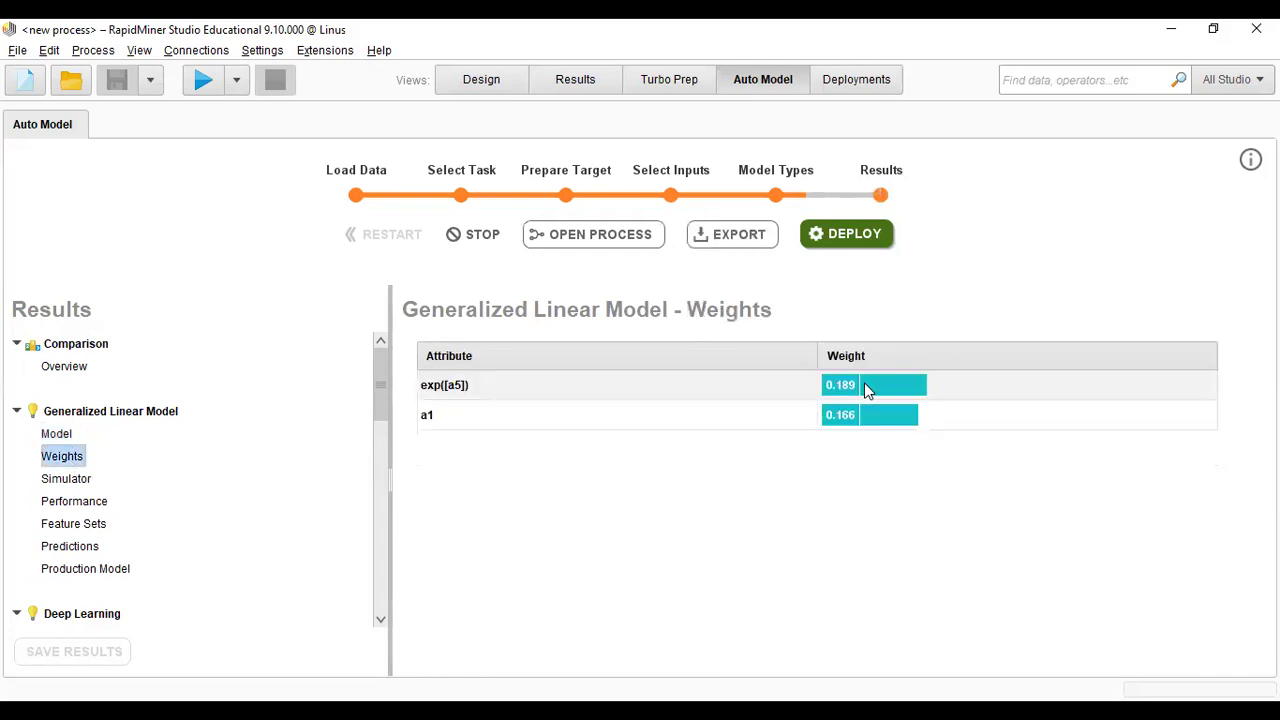
Show the Generalized Linear Model's Simulator with a narrower slider area and examine its most likely prediction and important factors charts
click(83, 484)
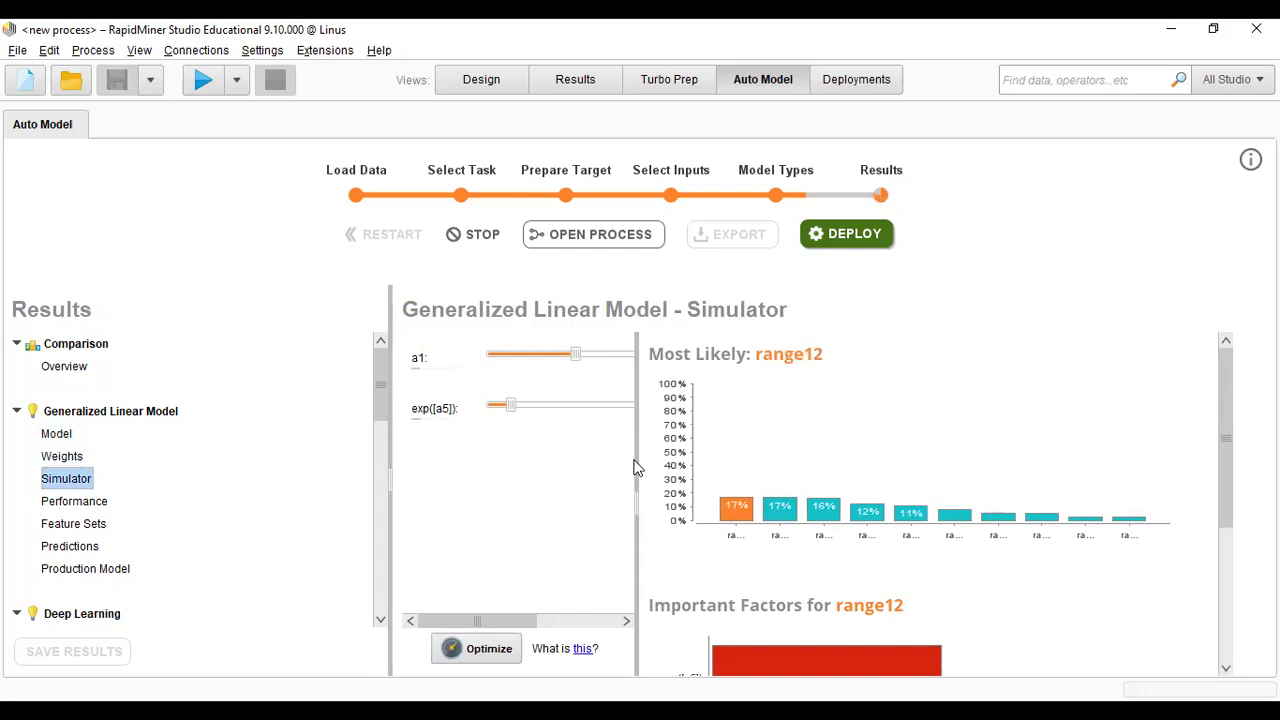
drag(635, 458, 577, 457)
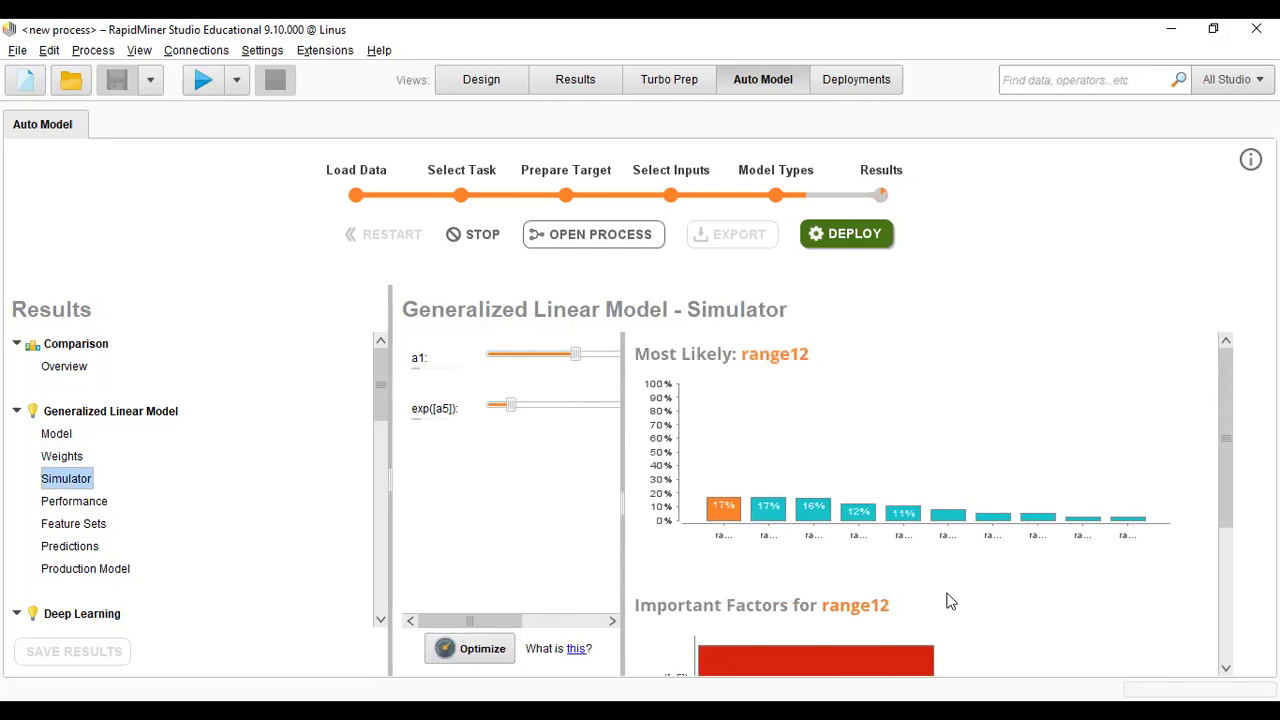
scroll(945, 598, down, 3)
scroll(955, 616, up, 1)
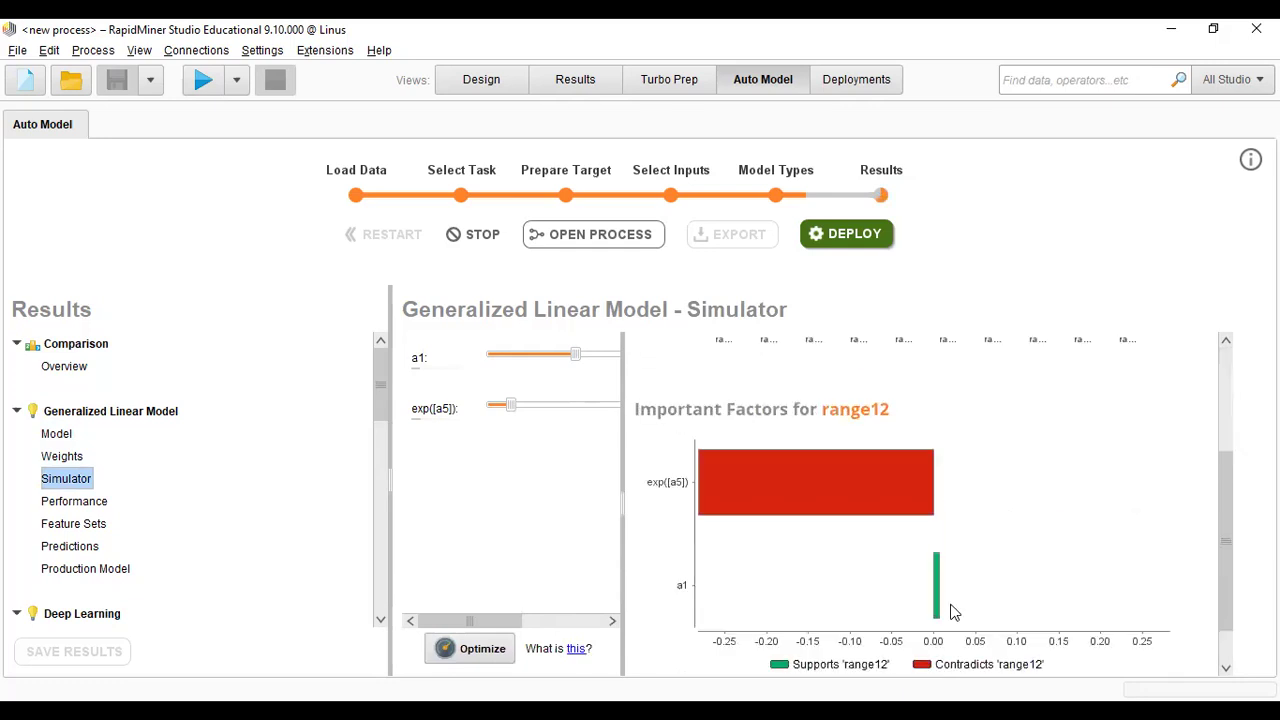
scroll(954, 605, up, 3)
Review the Generalized Linear Model's Performance result, including its profits, performance criteria and confusion matrix
click(80, 504)
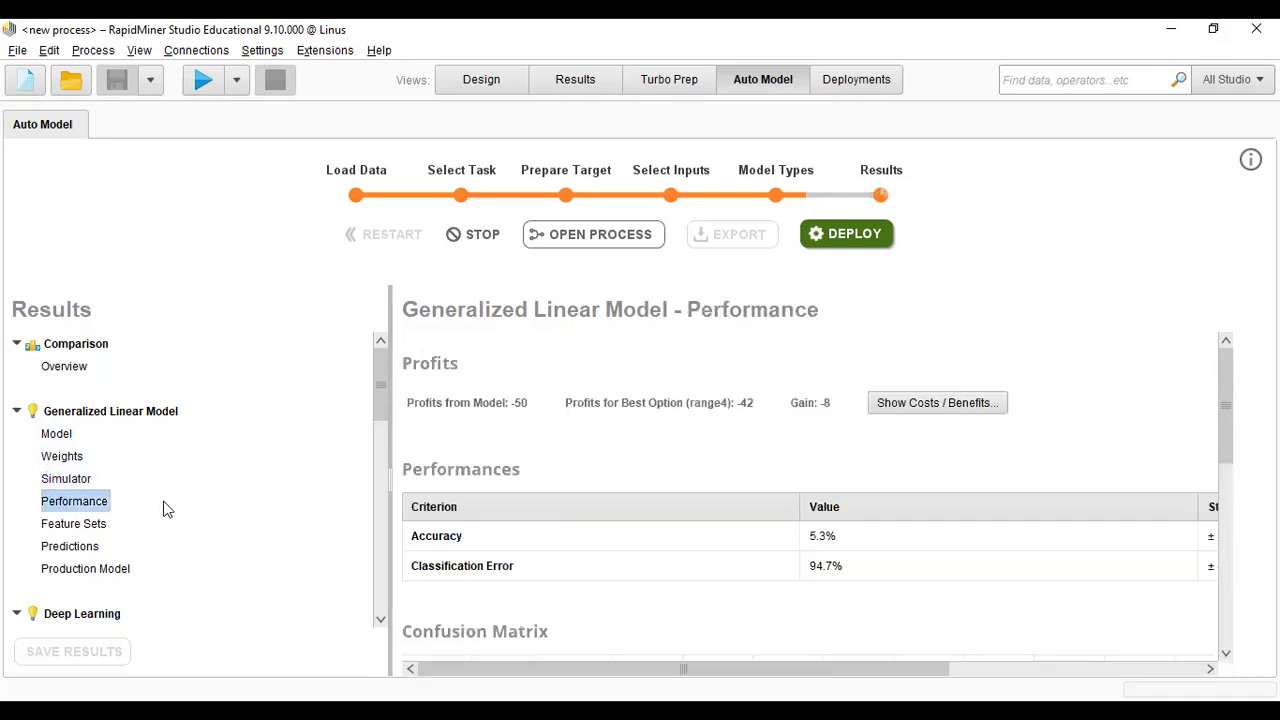
scroll(748, 503, down, 1)
scroll(755, 507, down, 5)
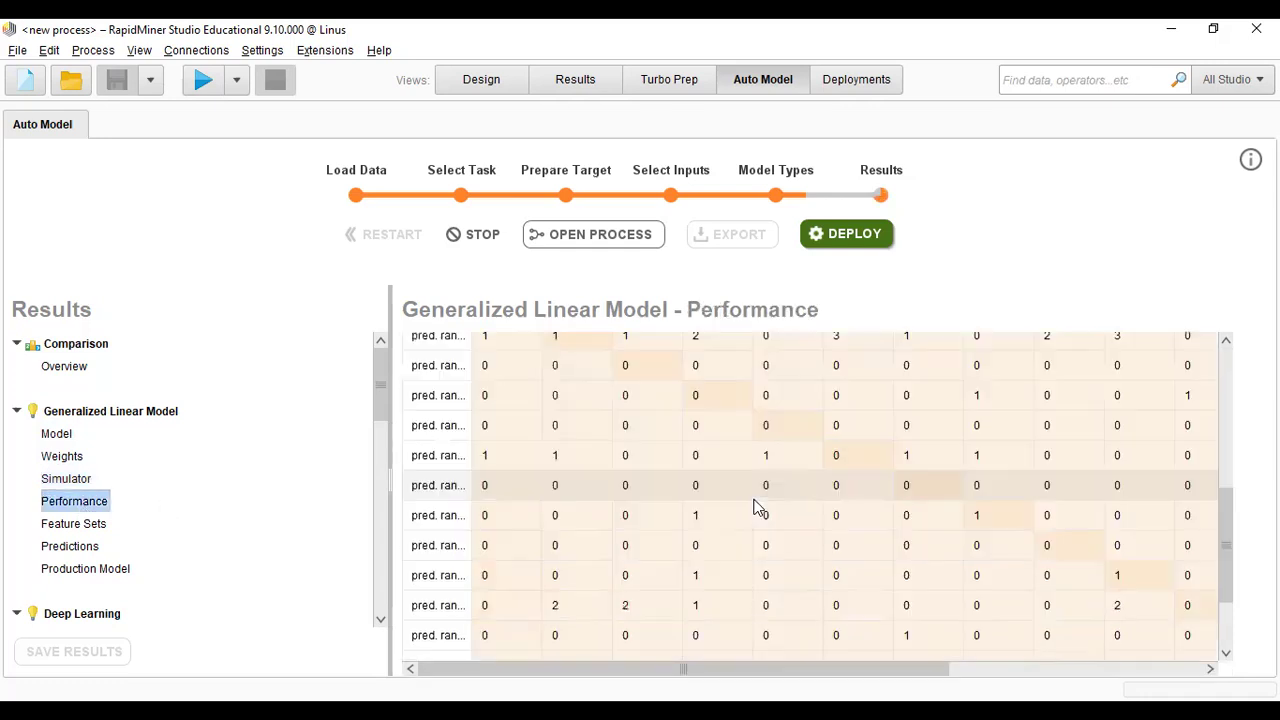
scroll(757, 508, down, 3)
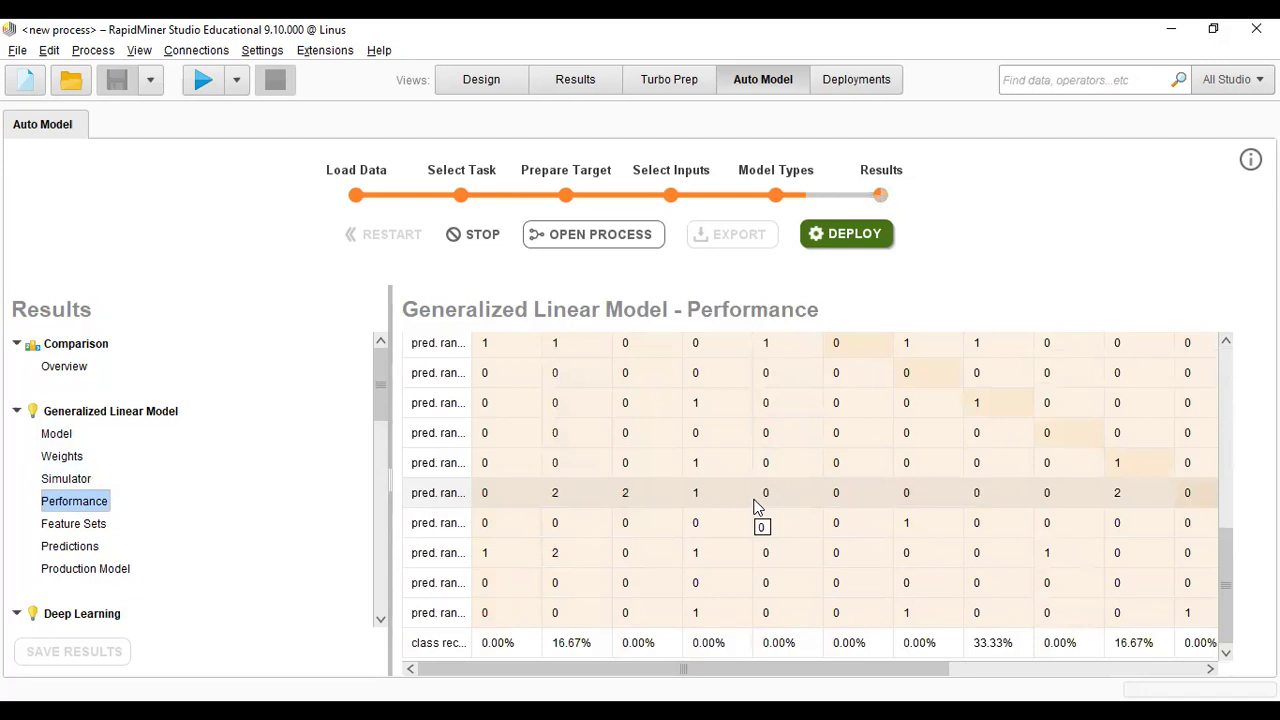
scroll(805, 533, up, 5)
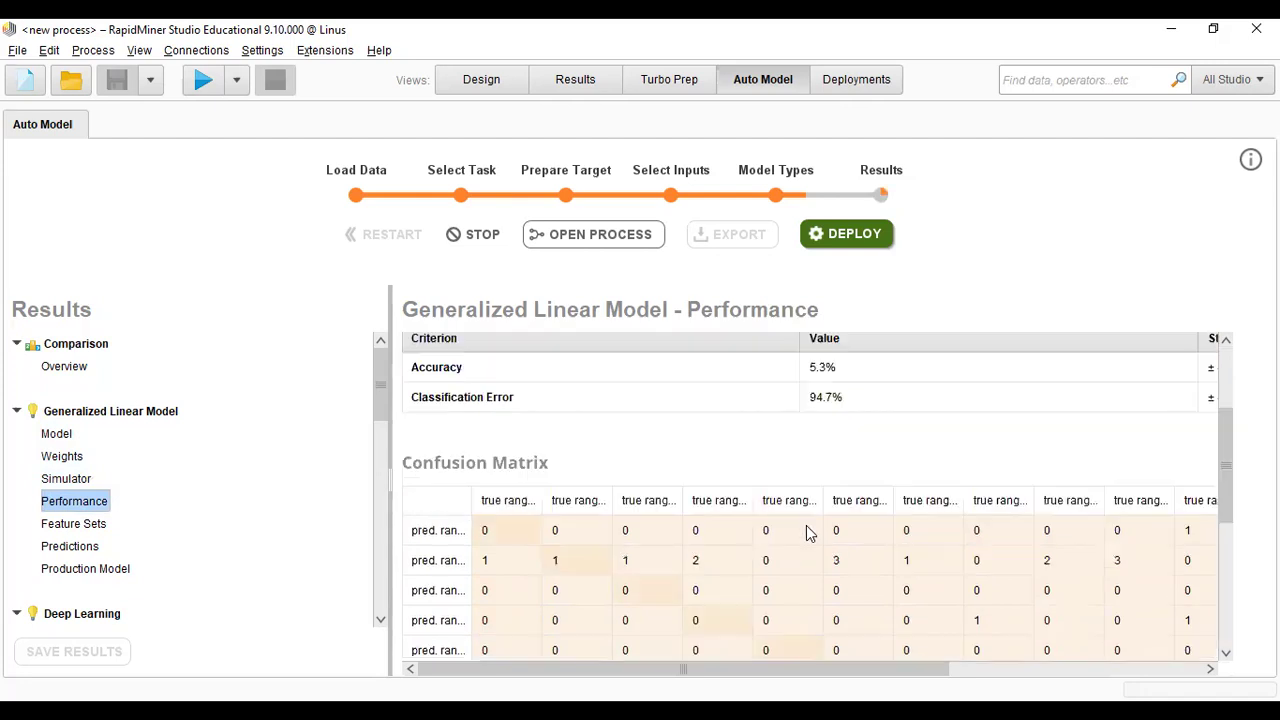
scroll(805, 533, up, 4)
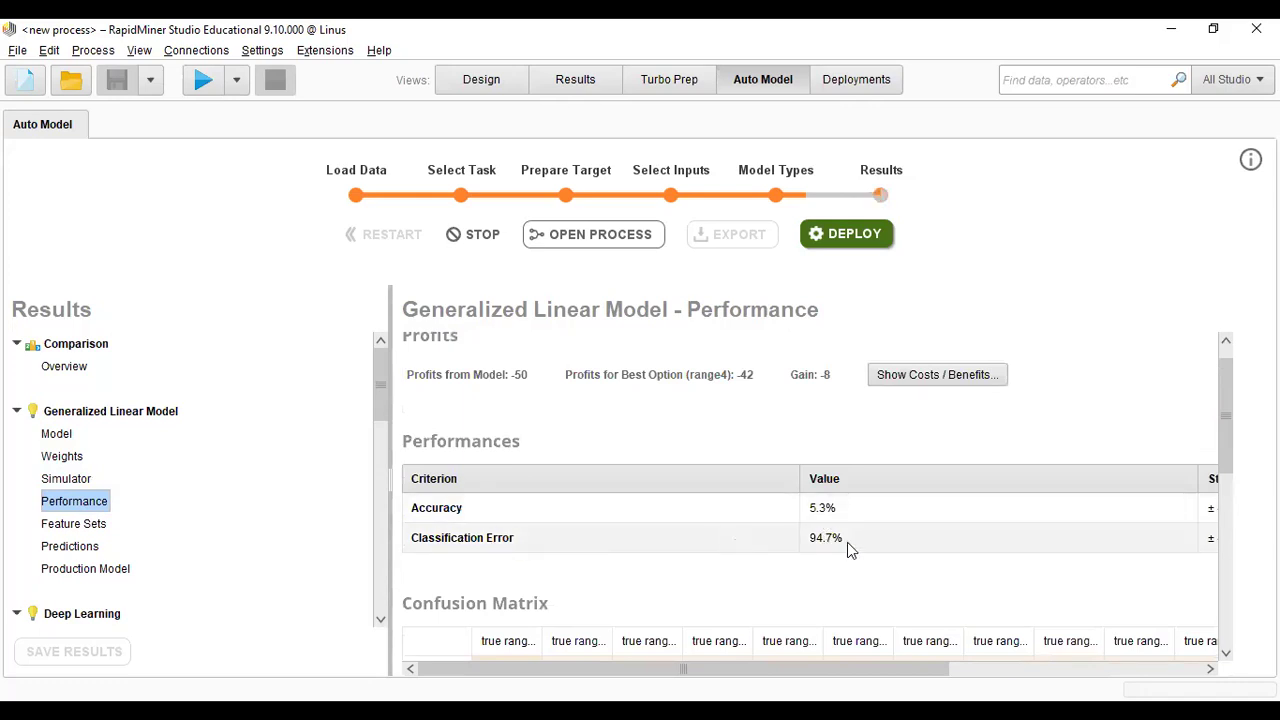
Show the costs and benefits for wrong predictions, look through the cost matrix and close it
click(930, 382)
scroll(655, 500, down, 3)
drag(672, 553, 1021, 524)
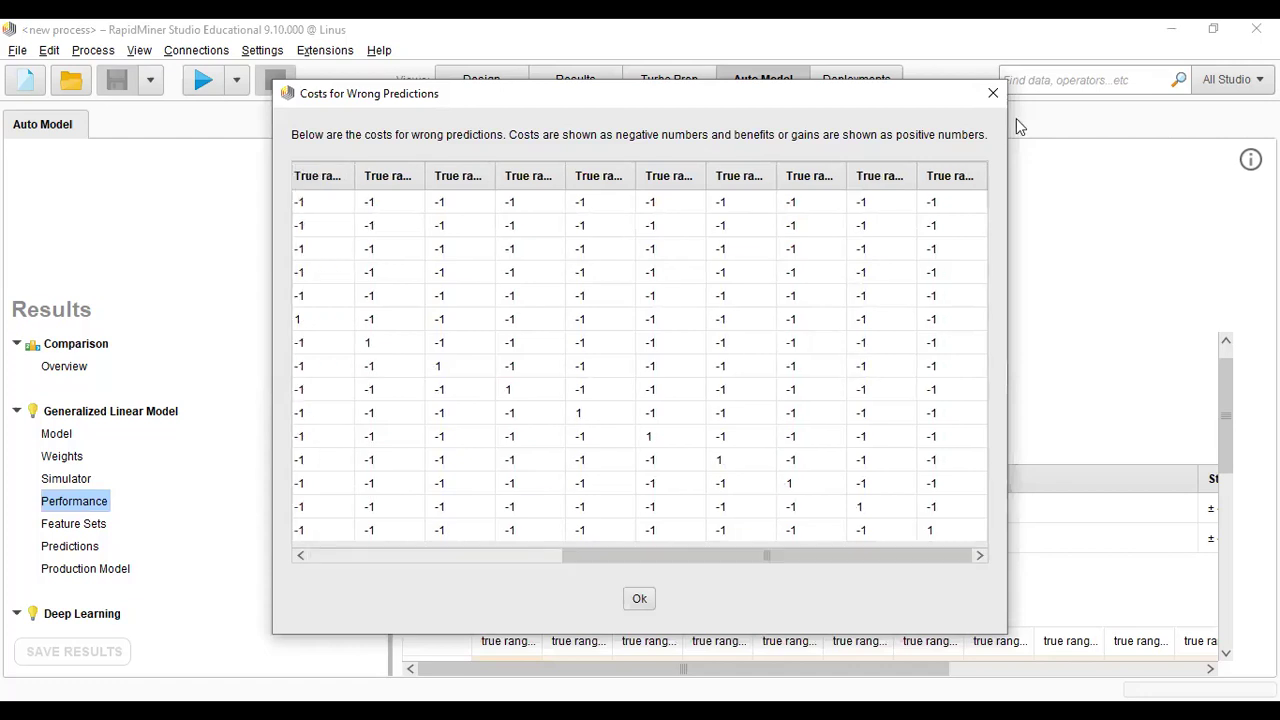
View the Generalized Linear Model's Feature Sets result and read the description of the complexity and error trade-off plot
click(74, 528)
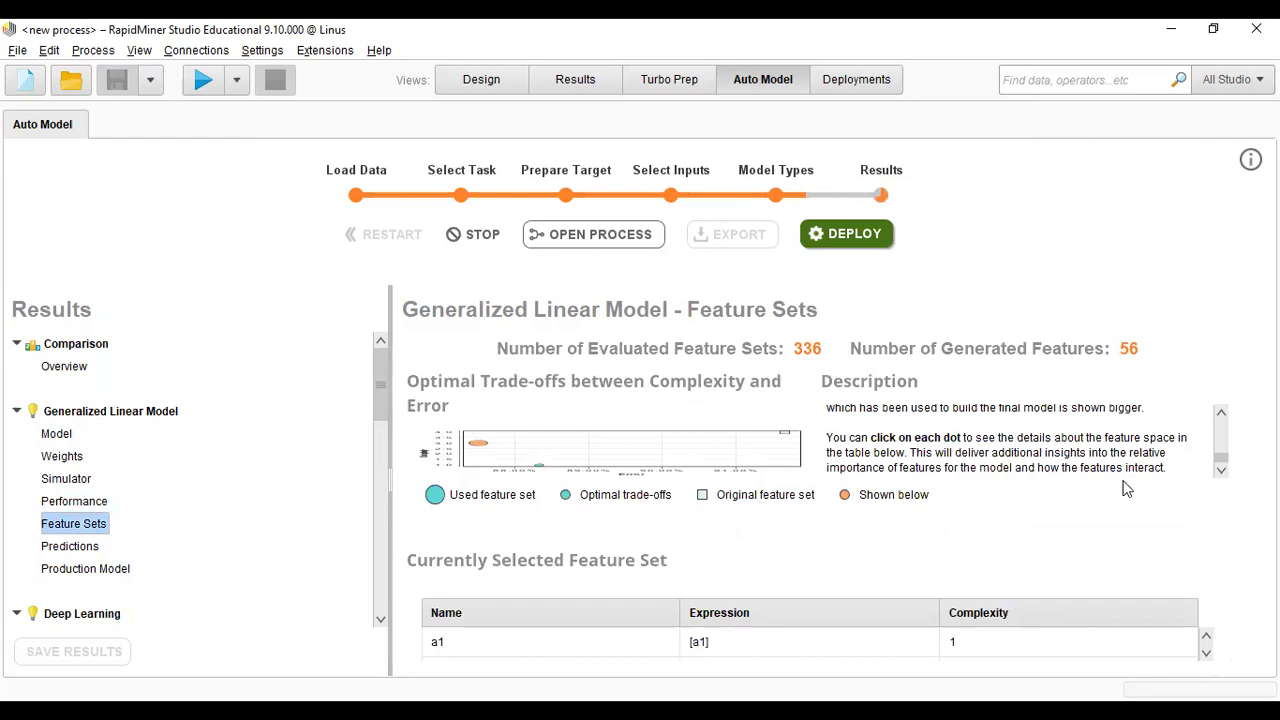
scroll(1215, 452, up, 3)
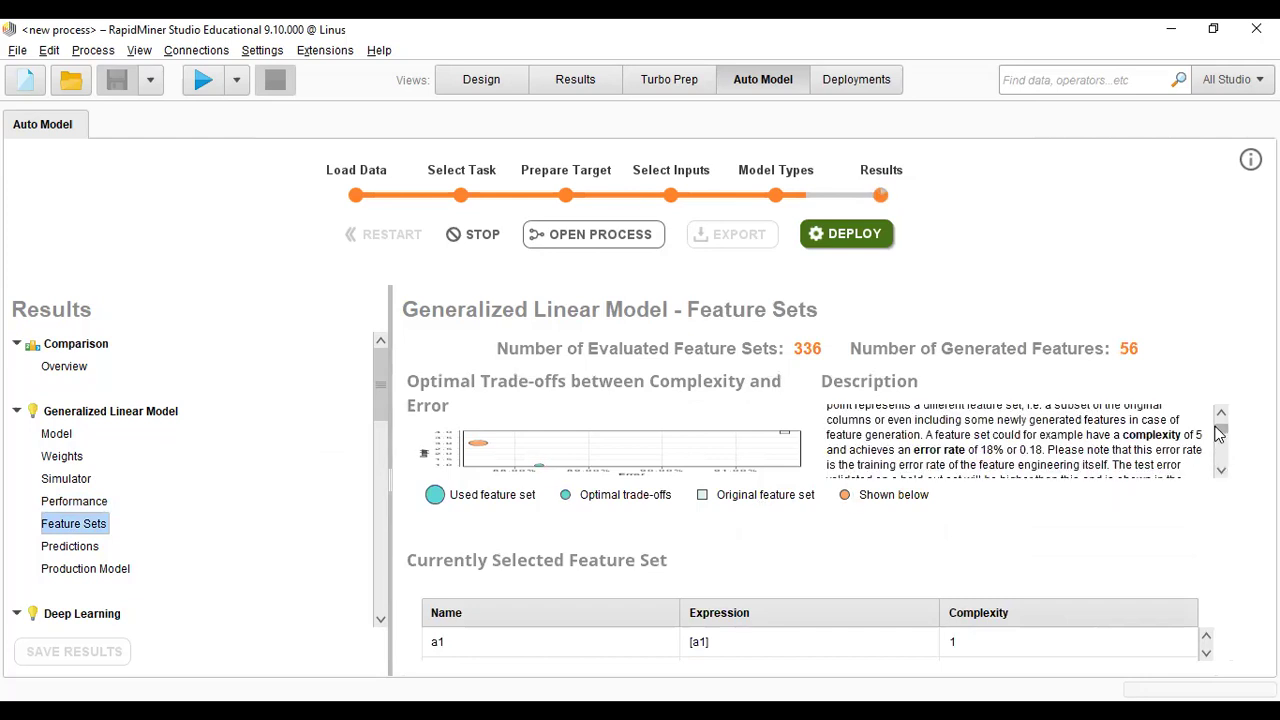
mouse_move(1221, 424)
mouse_down()
mouse_move(1220, 457)
mouse_move(1221, 433)
mouse_up()
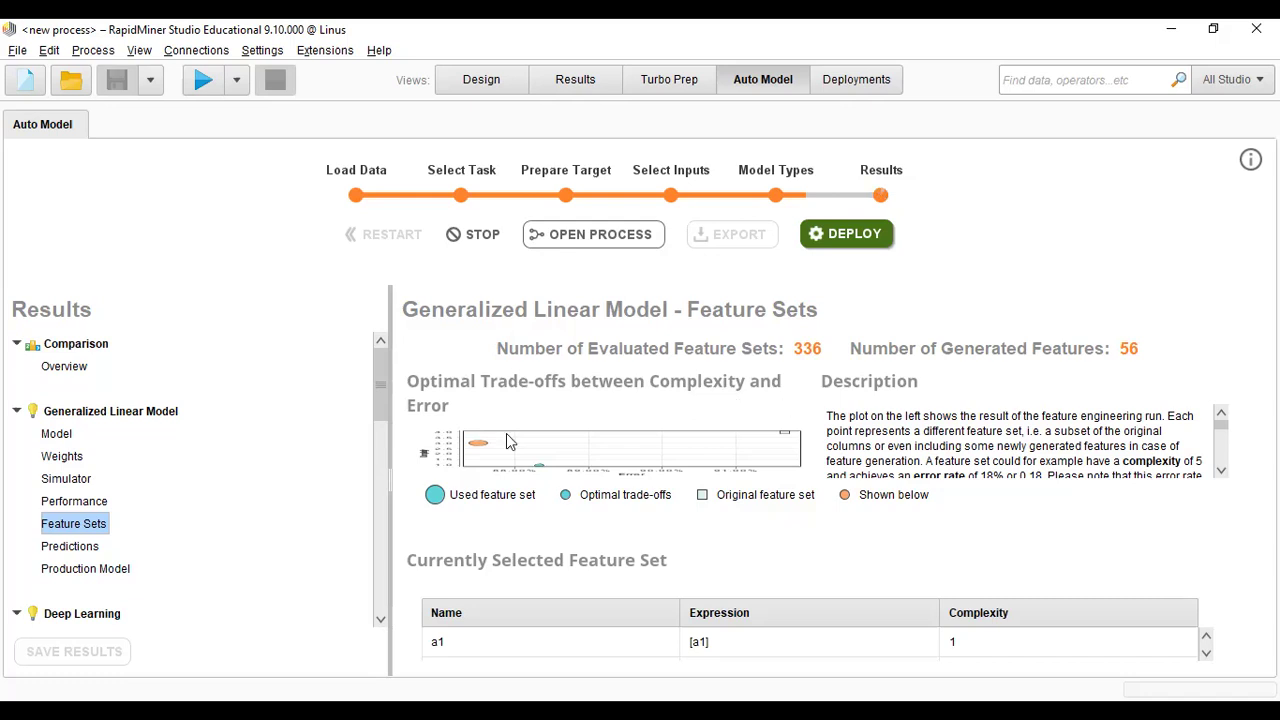
Examine the Generalized Linear Model's Predictions table across its rows, confidence columns, cost column and colored attribute columns
click(68, 548)
scroll(733, 540, down, 3)
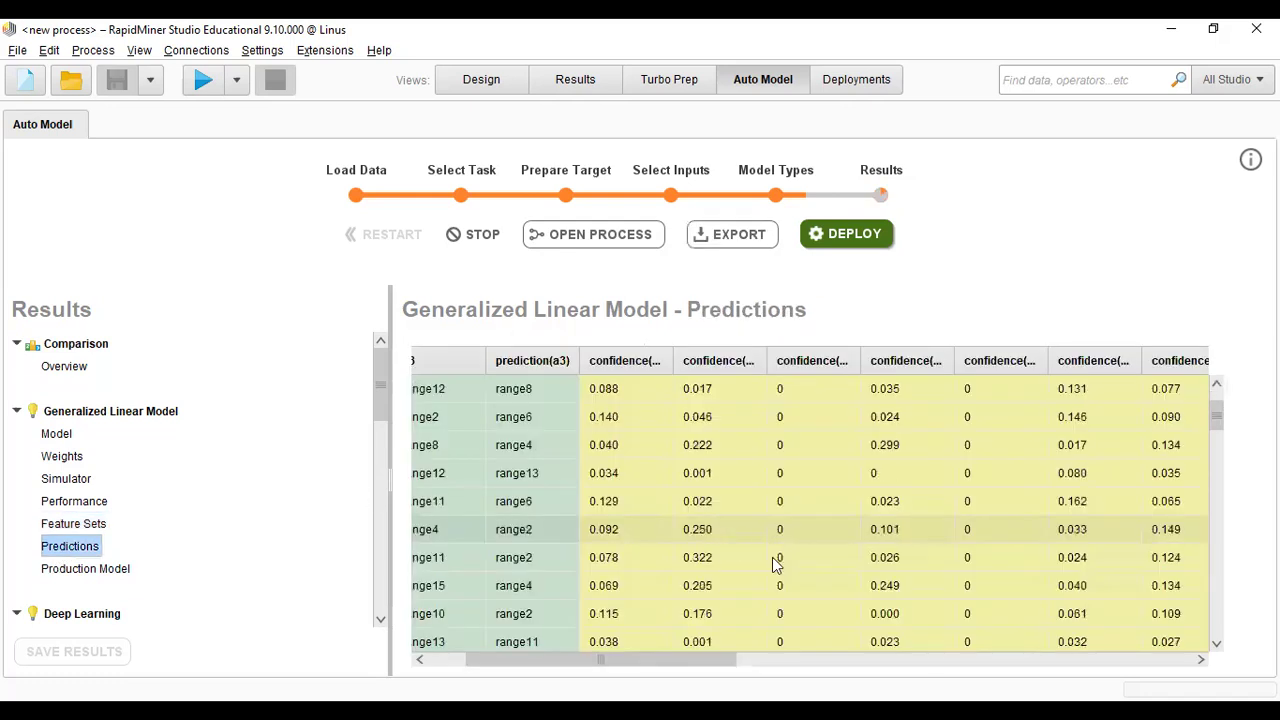
scroll(698, 658, down, 3)
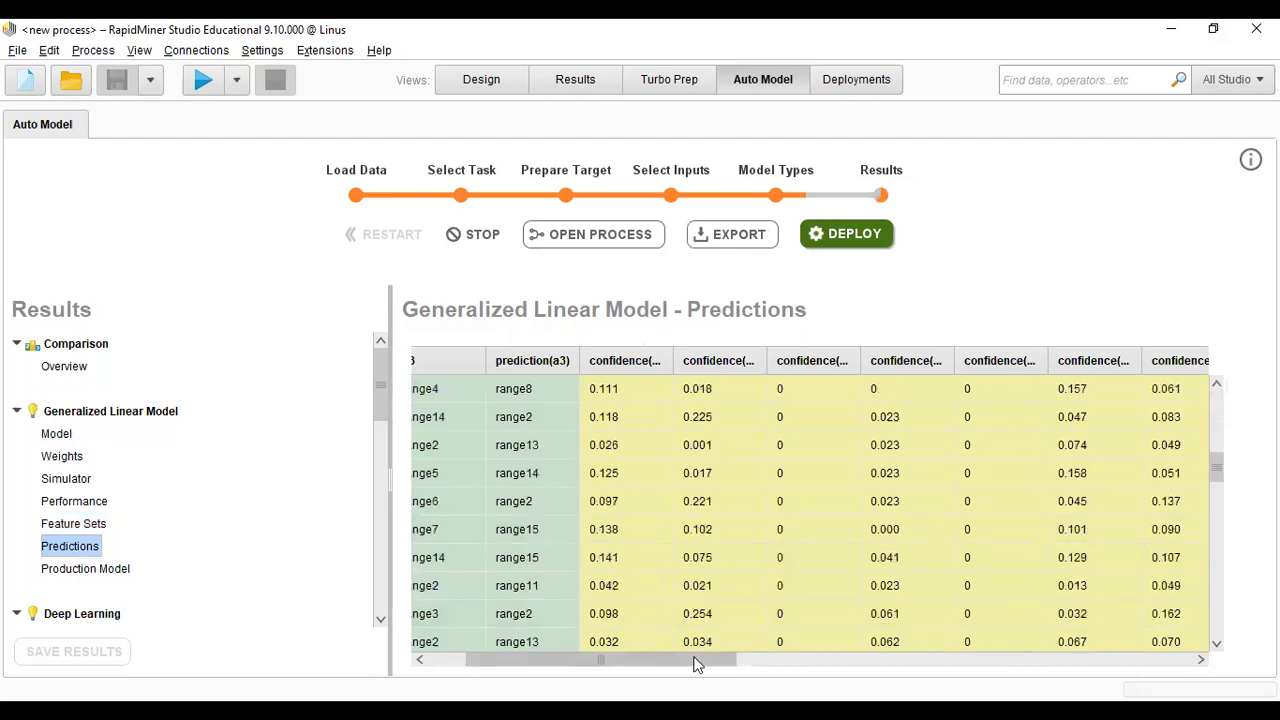
click(1194, 659)
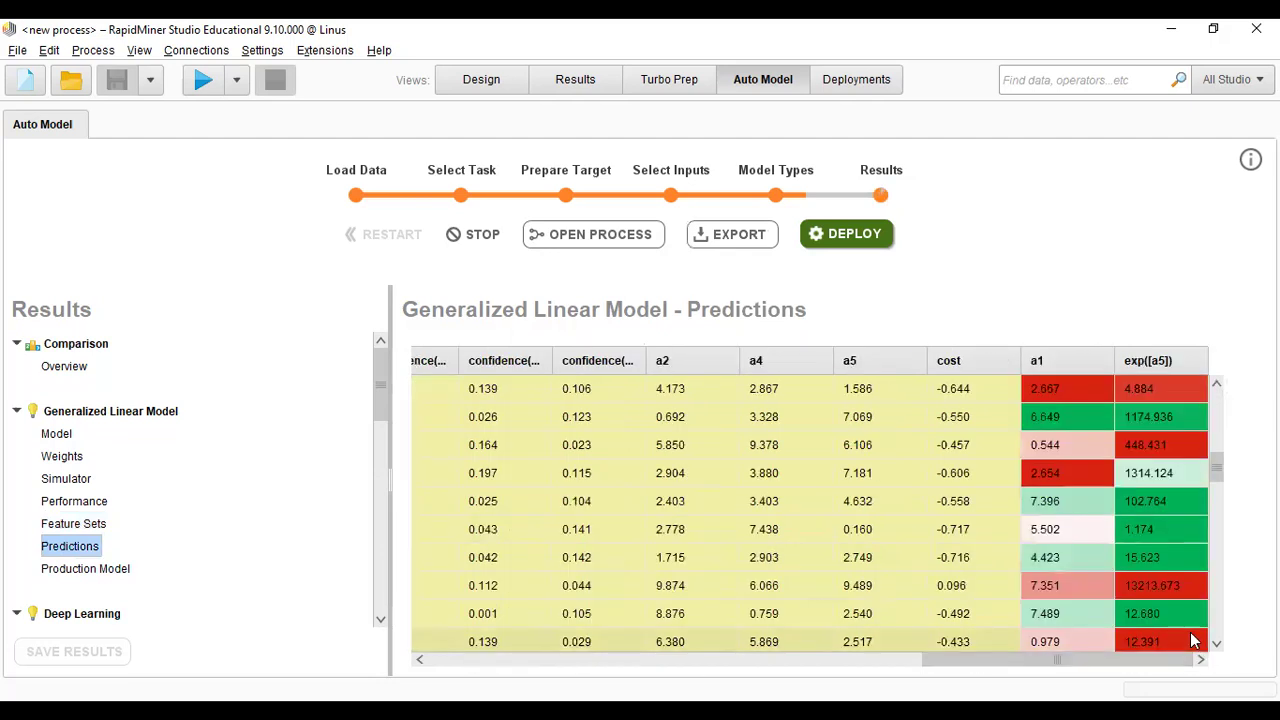
scroll(1096, 583, down, 3)
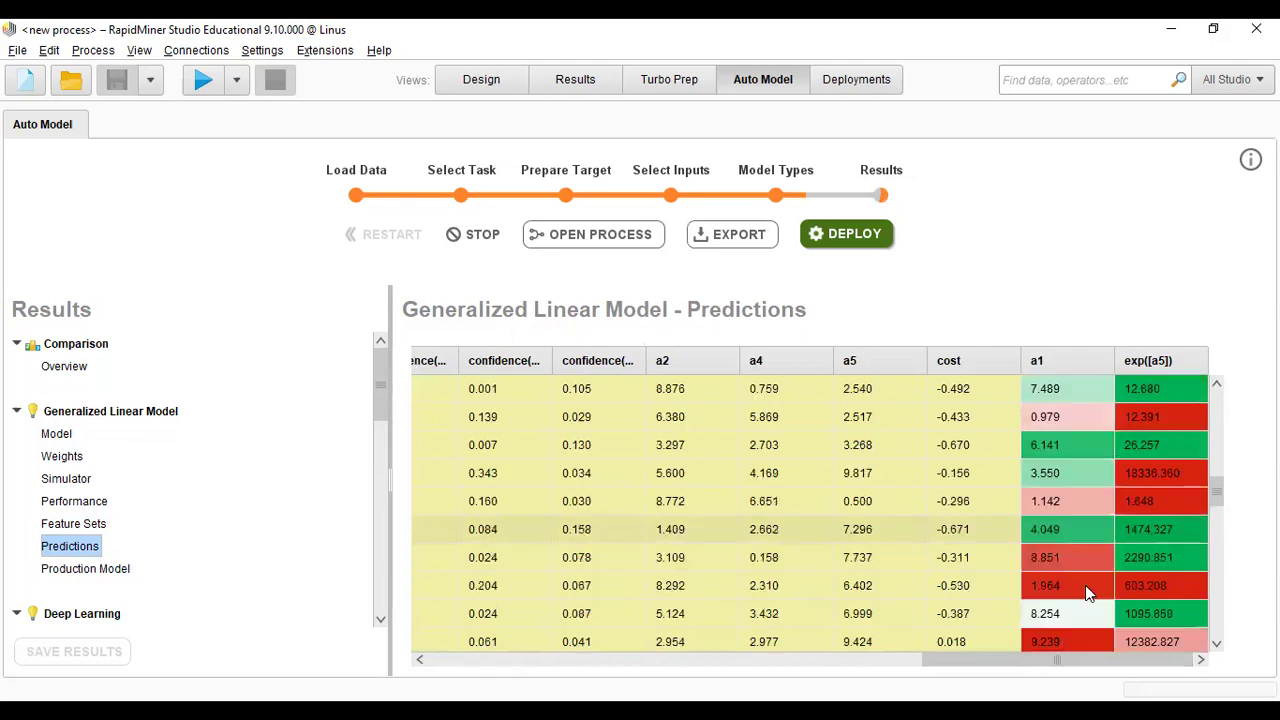
scroll(1085, 596, down, 4)
scroll(1083, 596, down, 2)
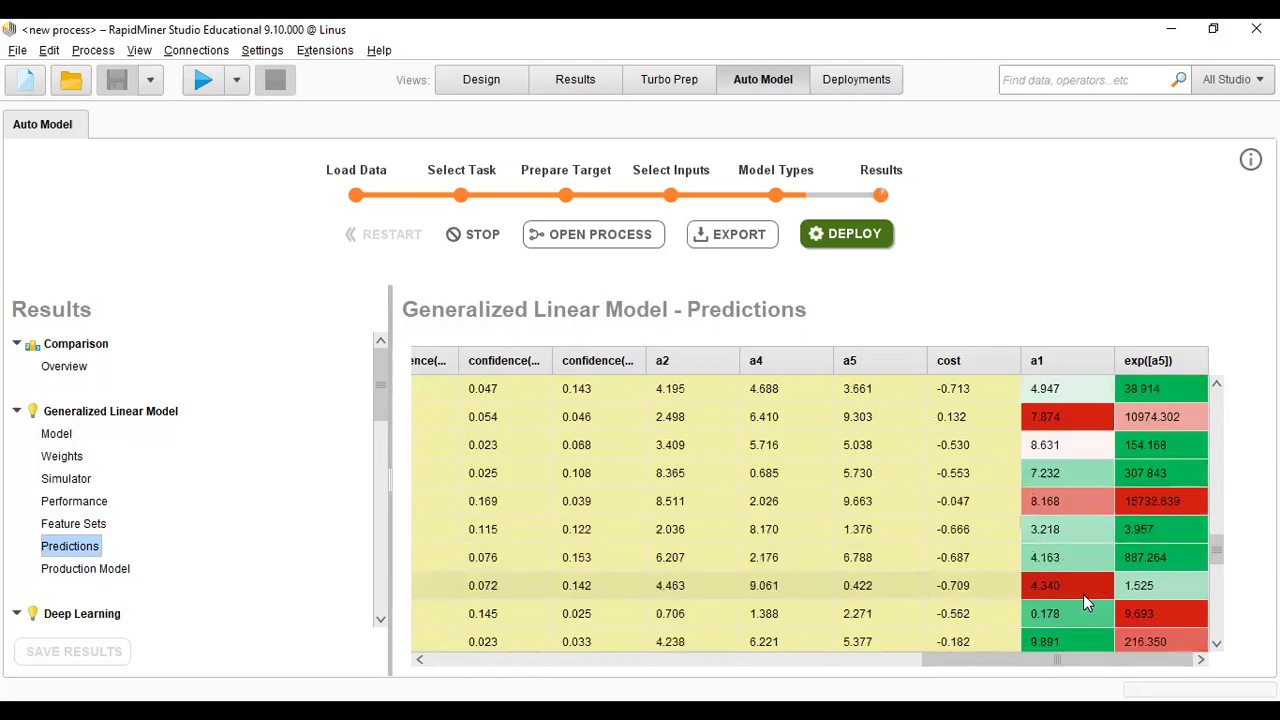
scroll(1083, 594, down, 2)
scroll(1082, 595, up, 4)
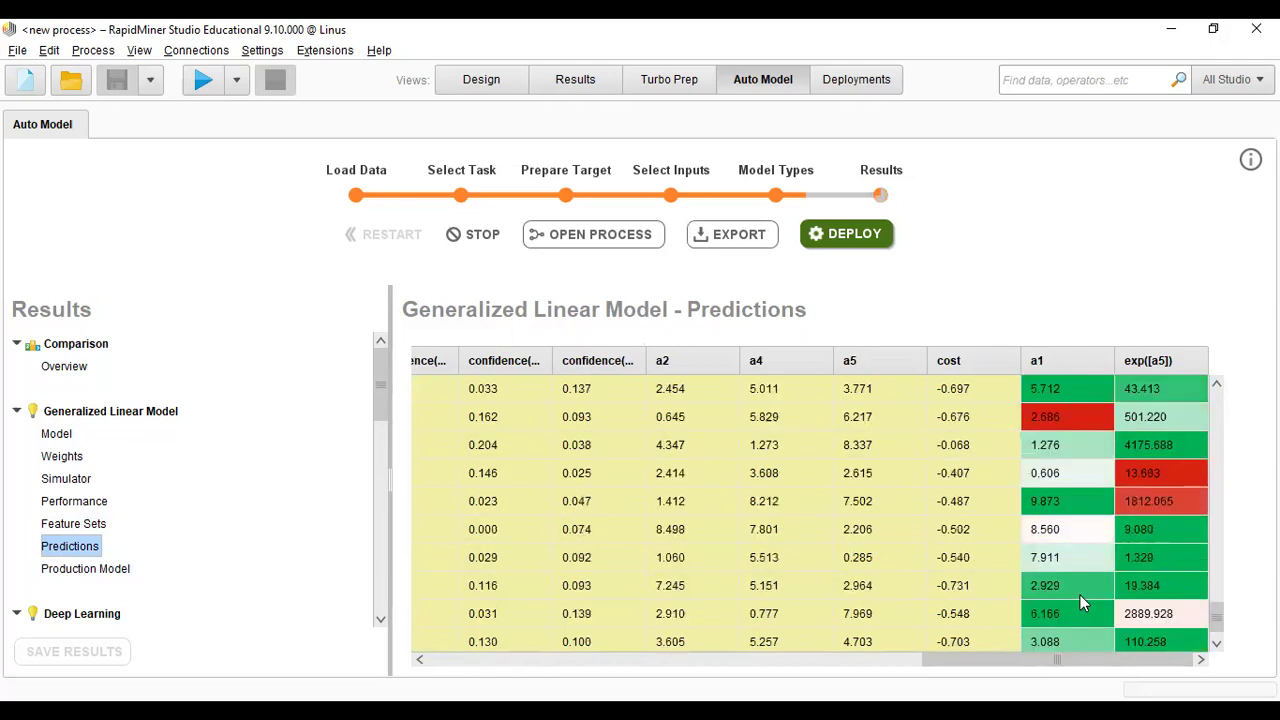
scroll(1055, 617, up, 1)
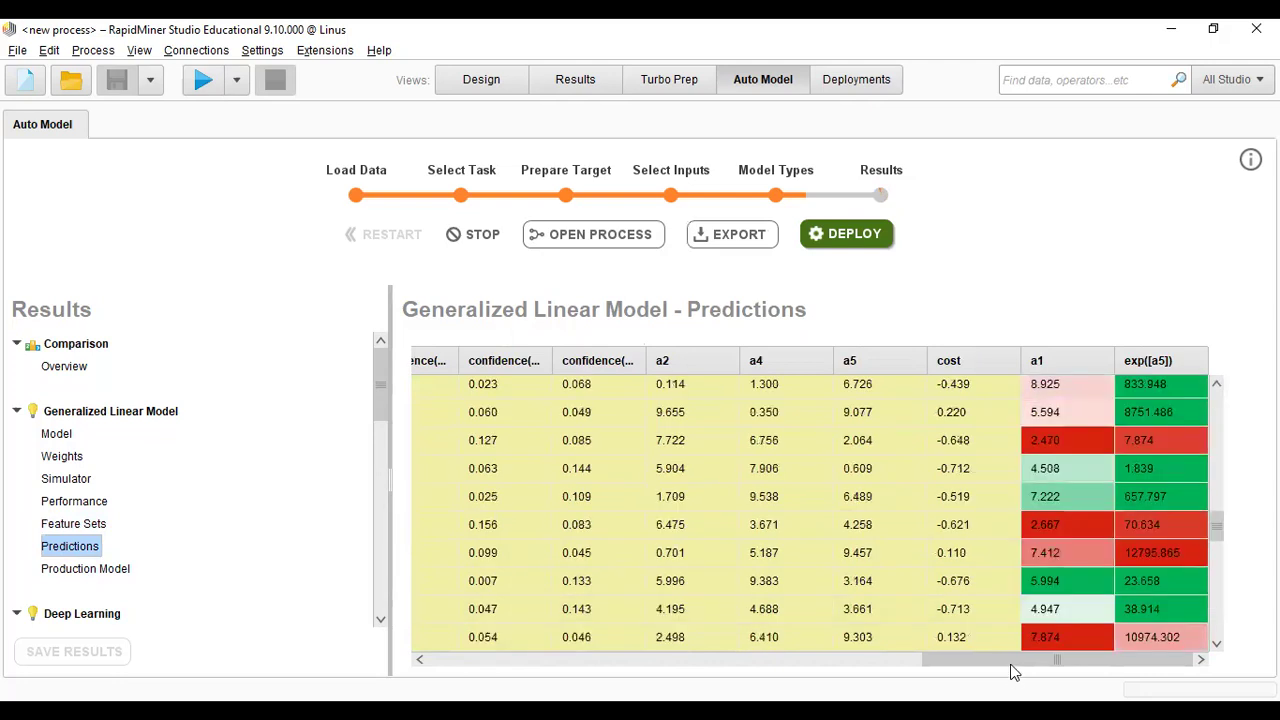
scroll(1033, 595, up, 3)
scroll(1036, 589, up, 3)
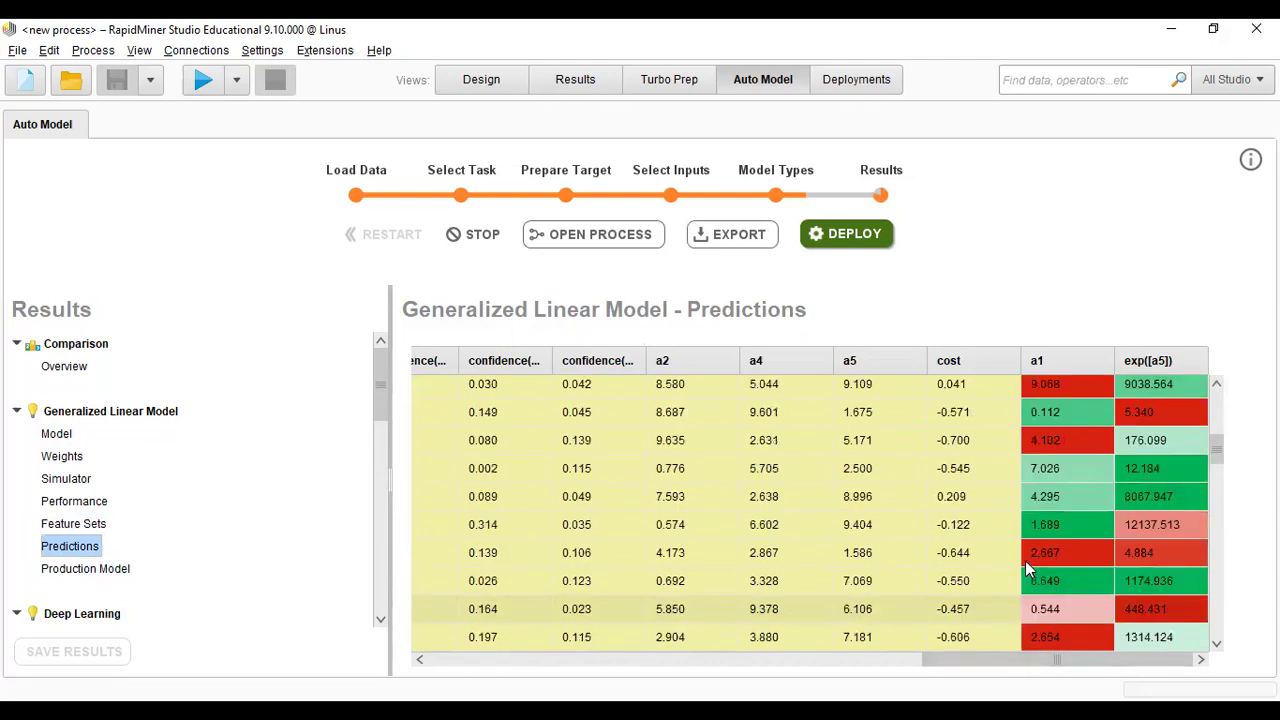
scroll(1028, 570, up, 3)
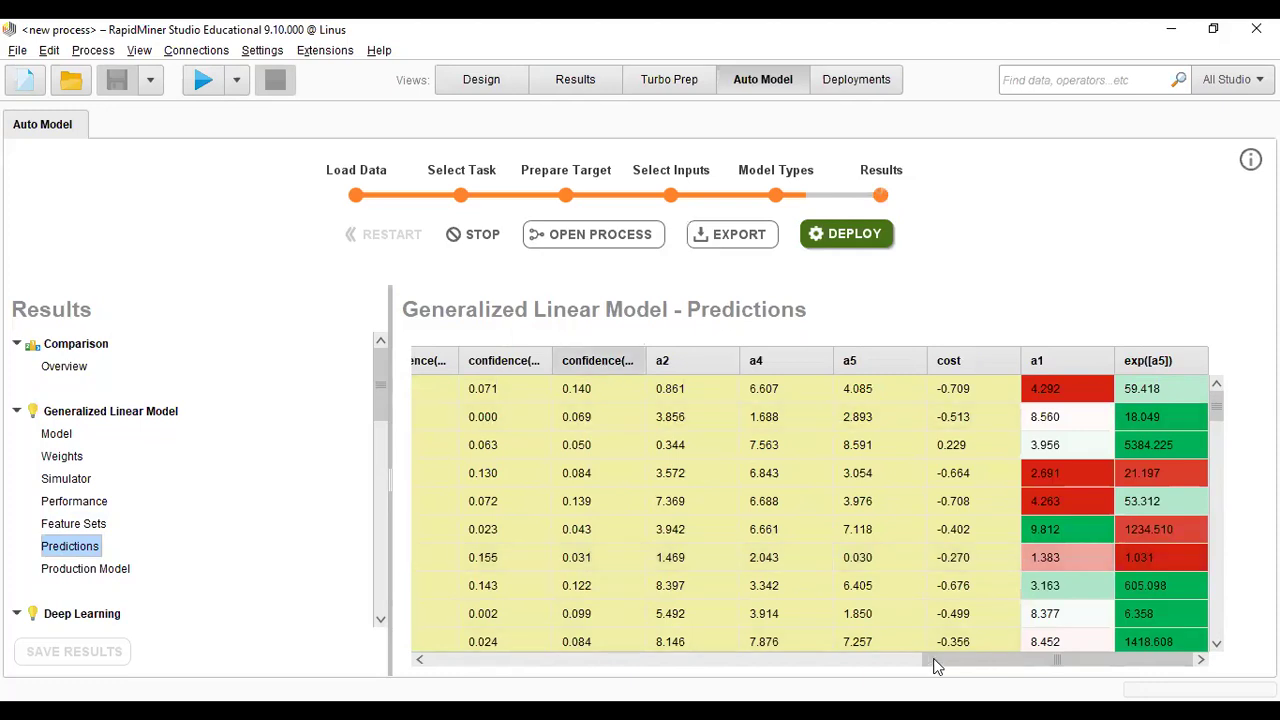
click(904, 662)
drag(904, 660, 371, 666)
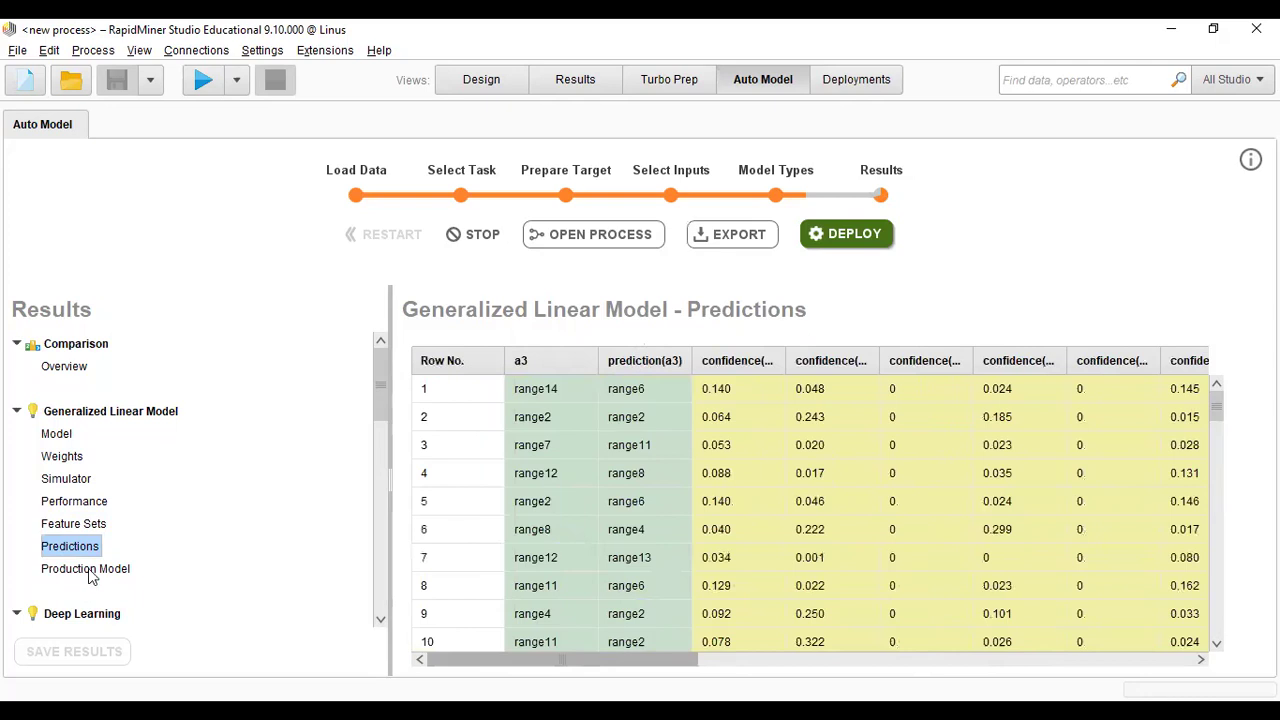
View the Generalized Linear Model's Production Model result, and return to the model's Predictions and list of results
key(Down)
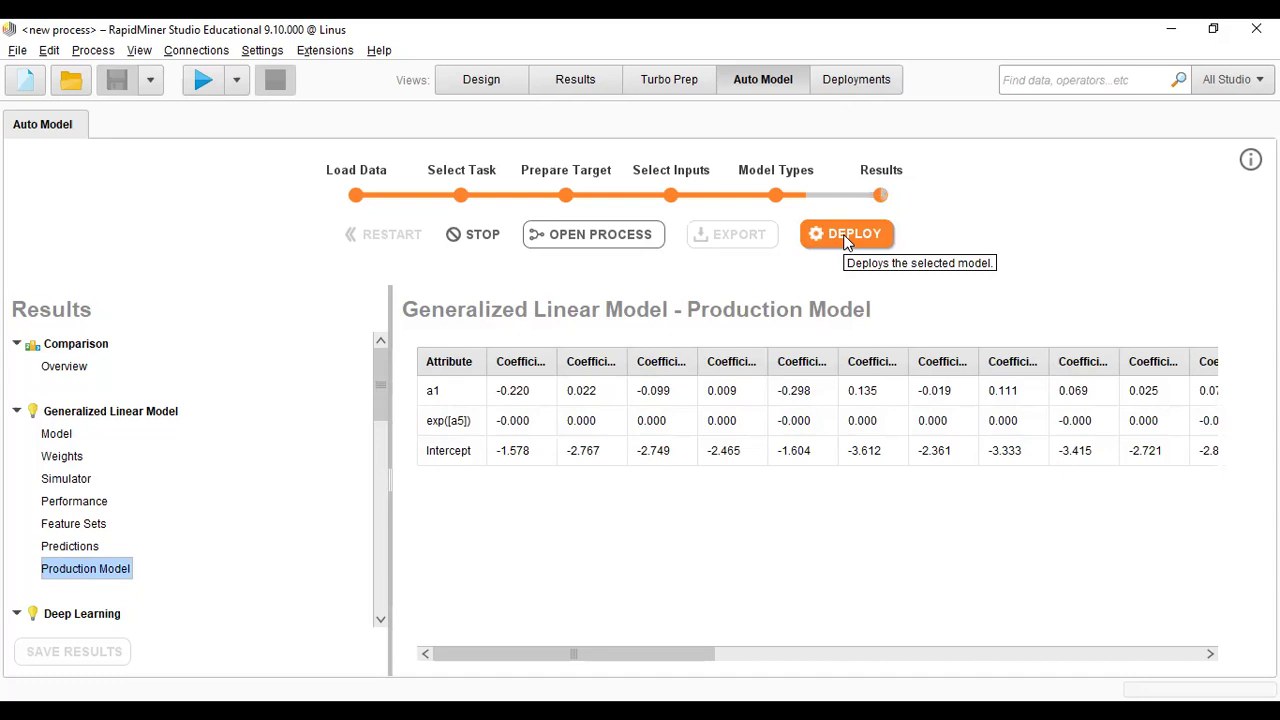
click(78, 549)
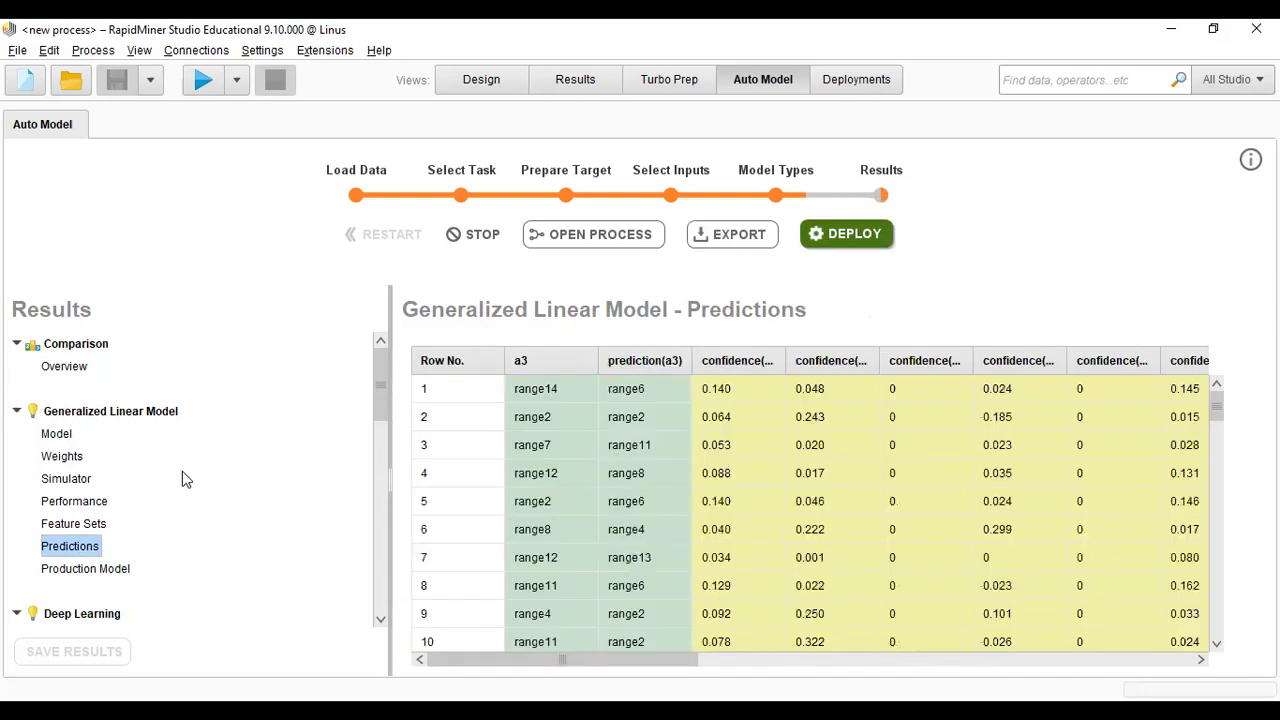
double_click(83, 418)
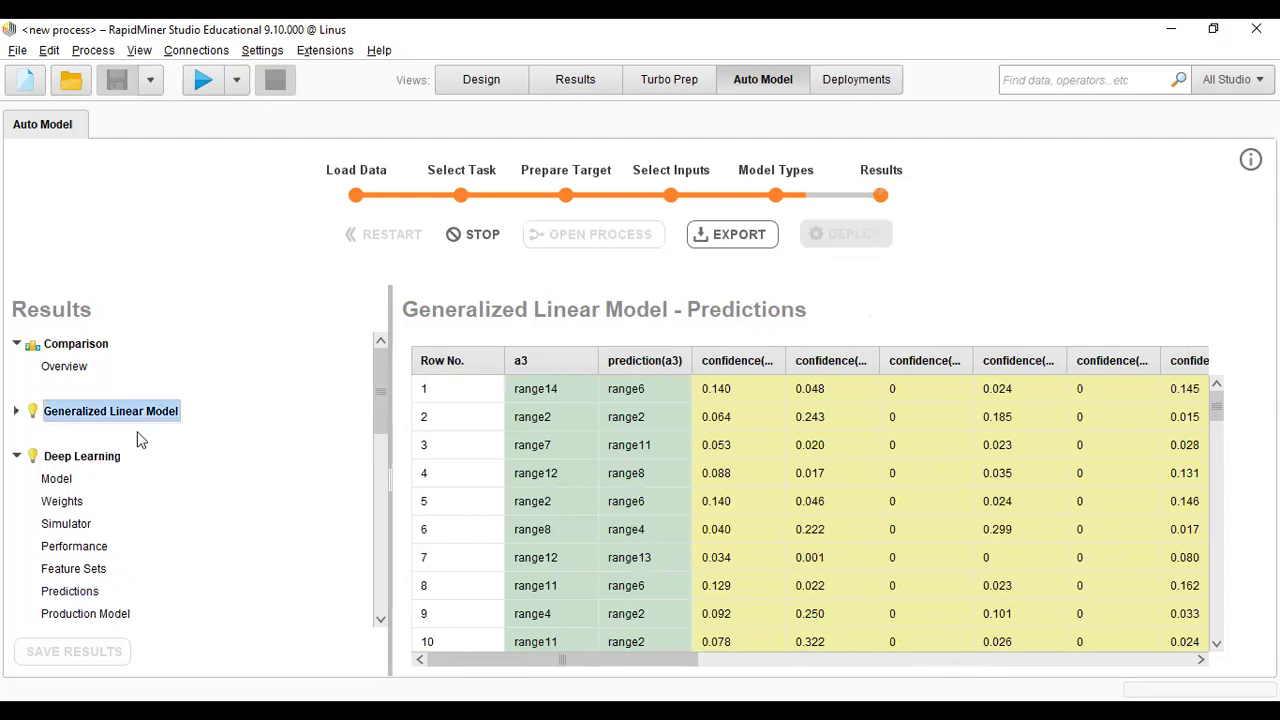
click(18, 413)
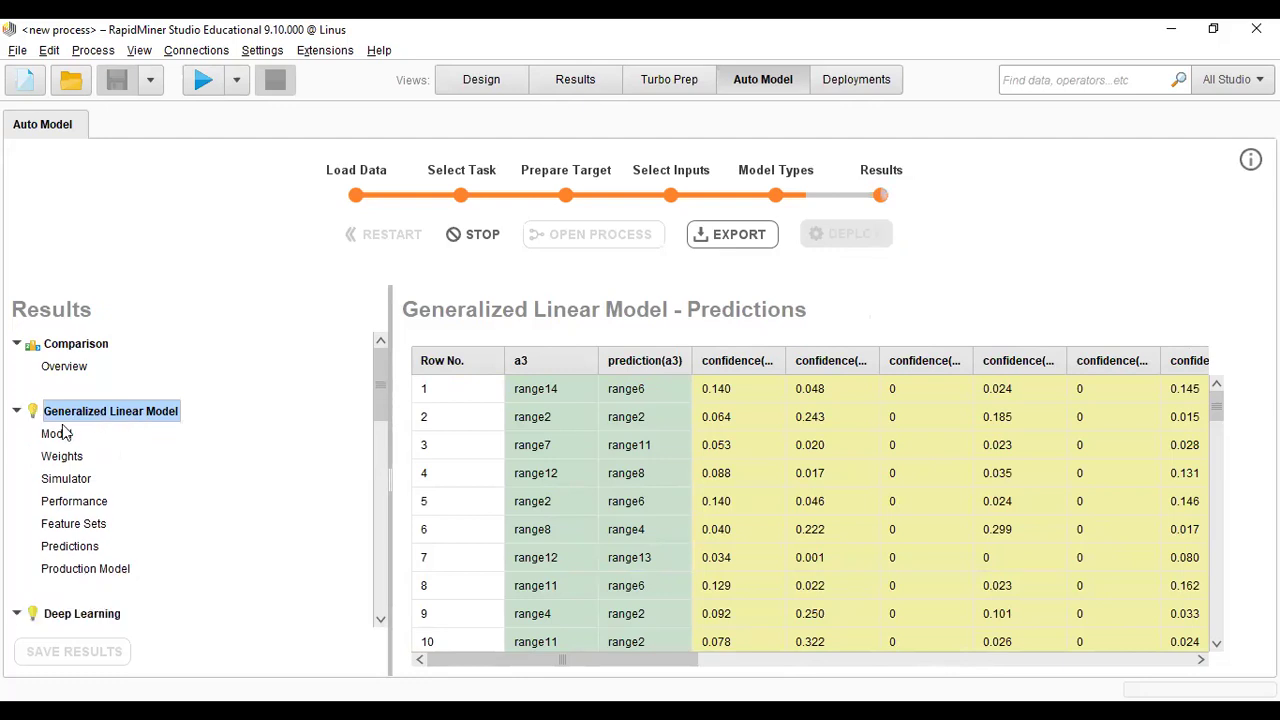
Start deploying the Generalized Linear Model from its Model result, keeping its name and giving it the description GLM1
click(60, 436)
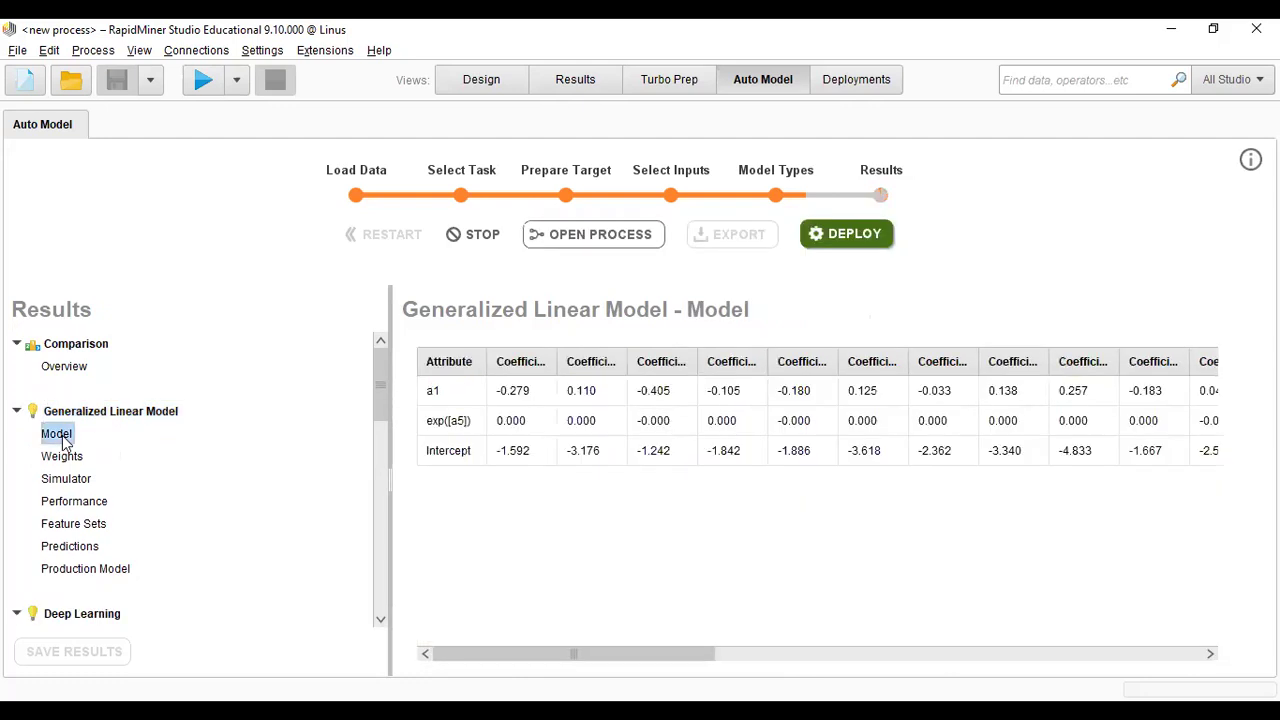
click(846, 236)
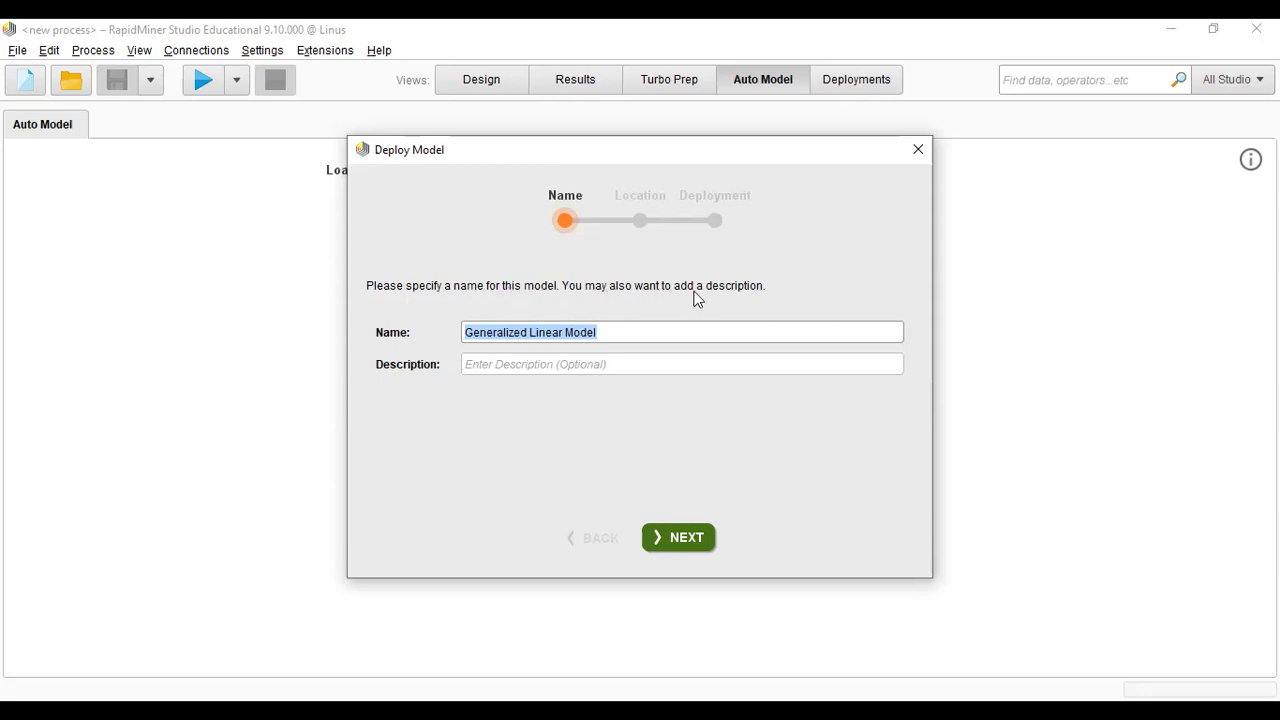
click(508, 340)
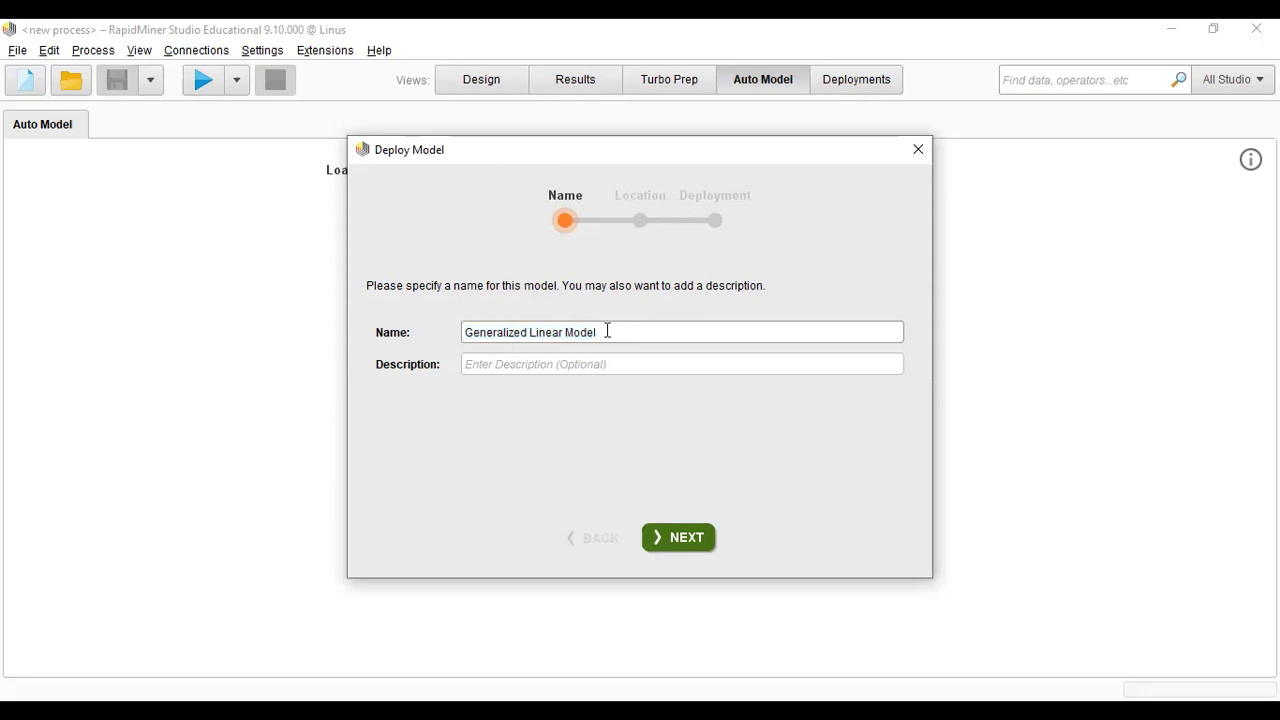
click(540, 365)
text(GLM1)
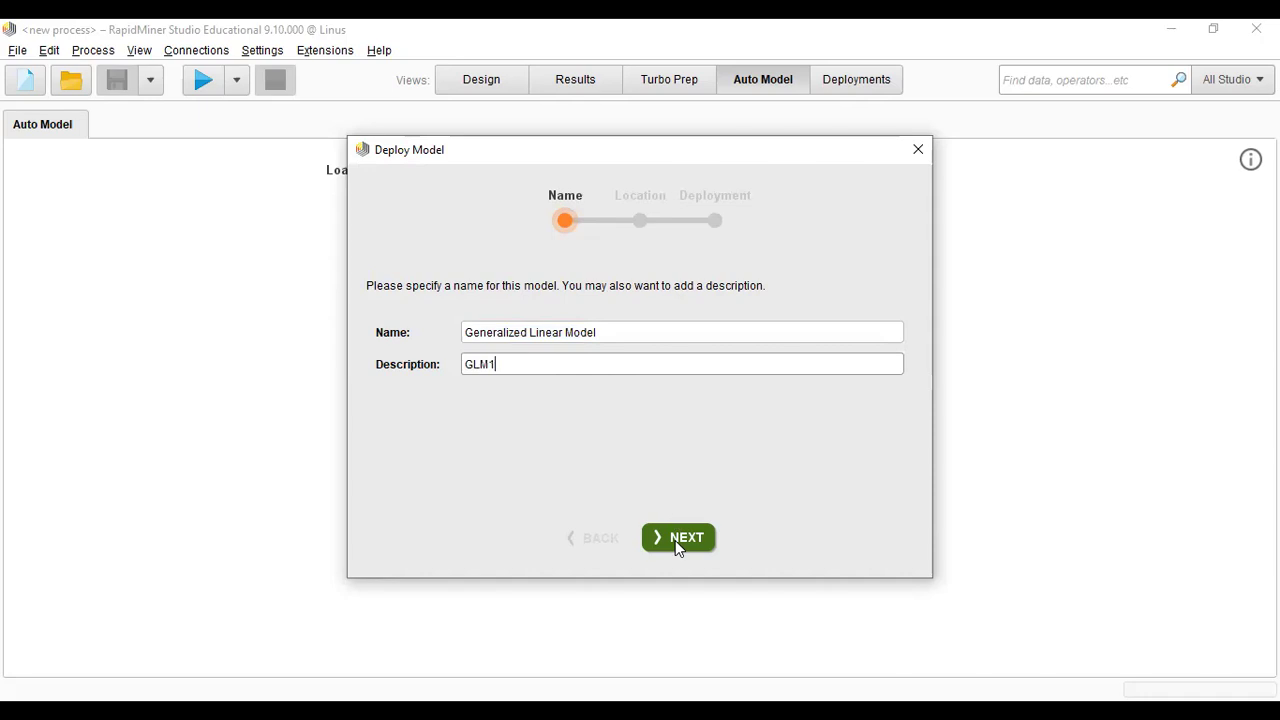
click(675, 540)
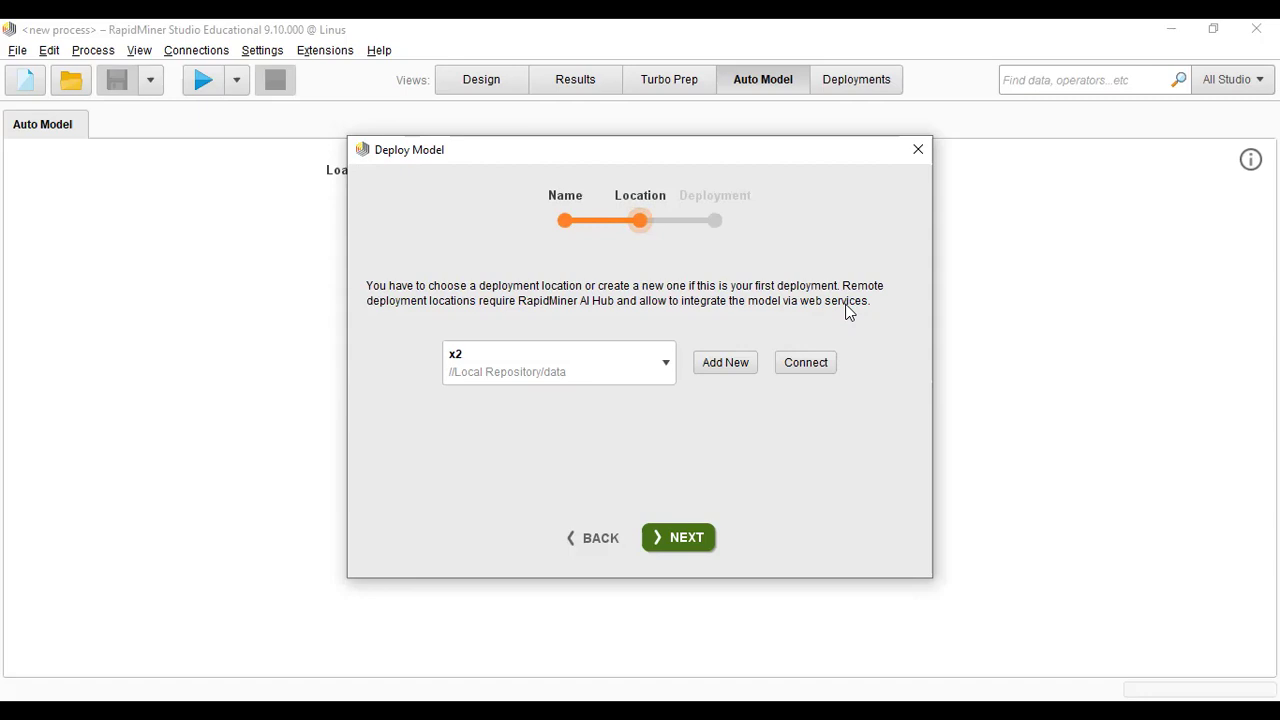
Choose x2 in //Local Repository/data as the deployment location and continue to the deployment selection
click(667, 370)
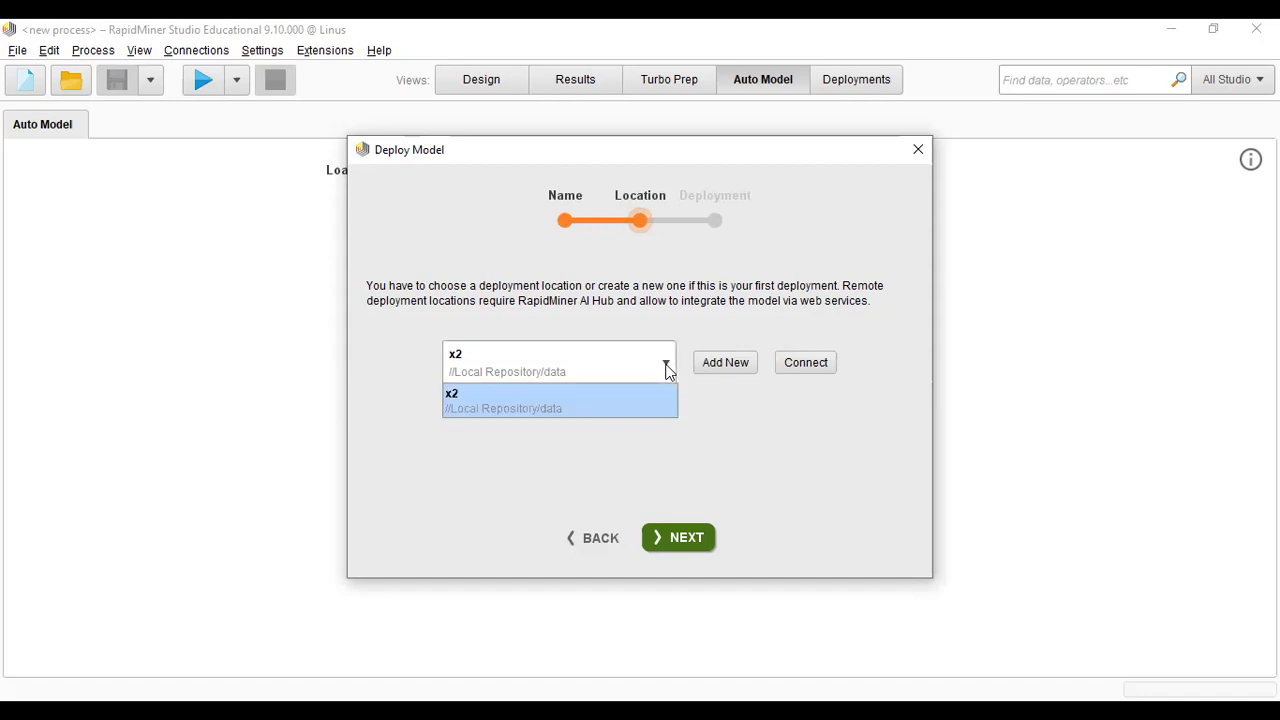
click(562, 372)
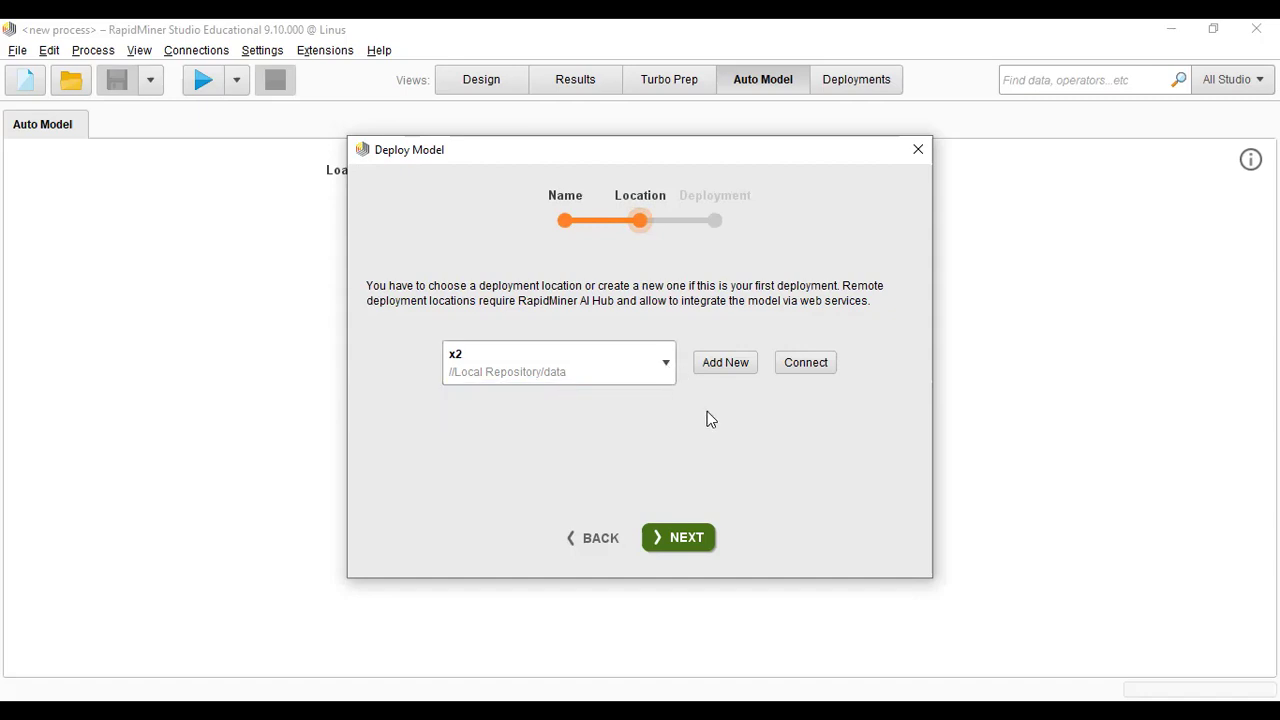
click(680, 538)
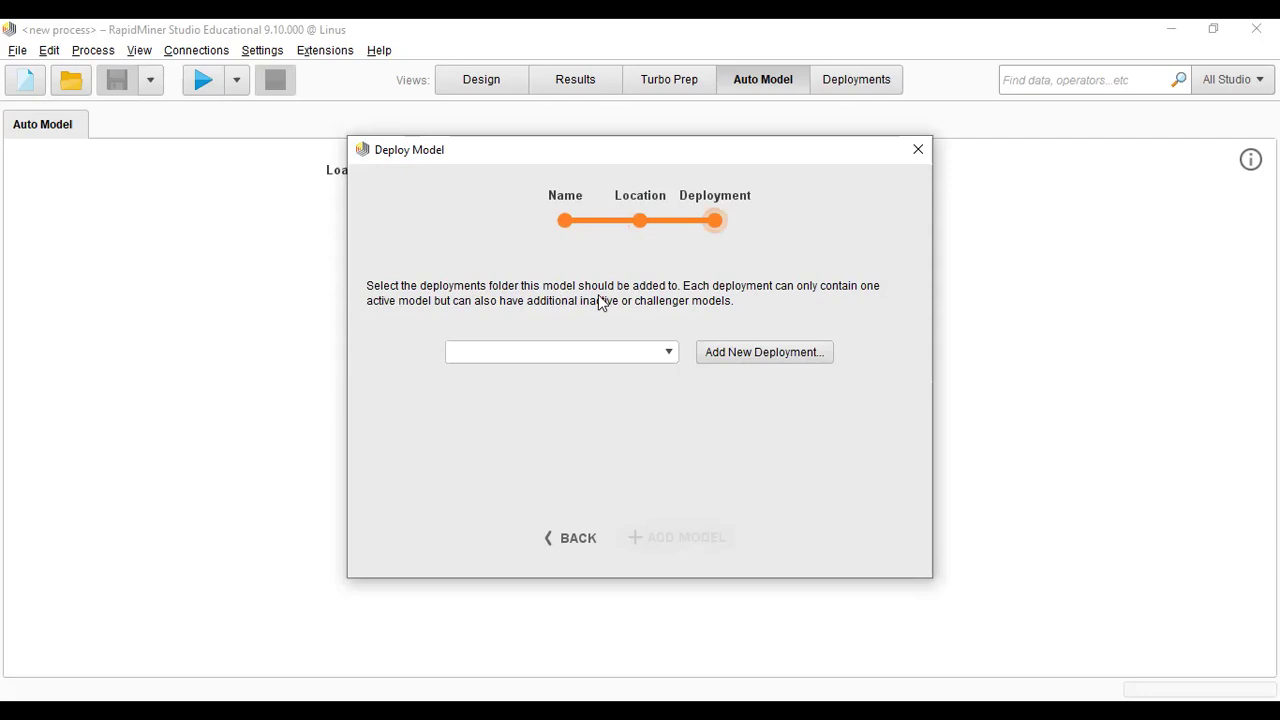
Try to add a new deployment named GNLFolder with the model type Regression for this model
click(670, 353)
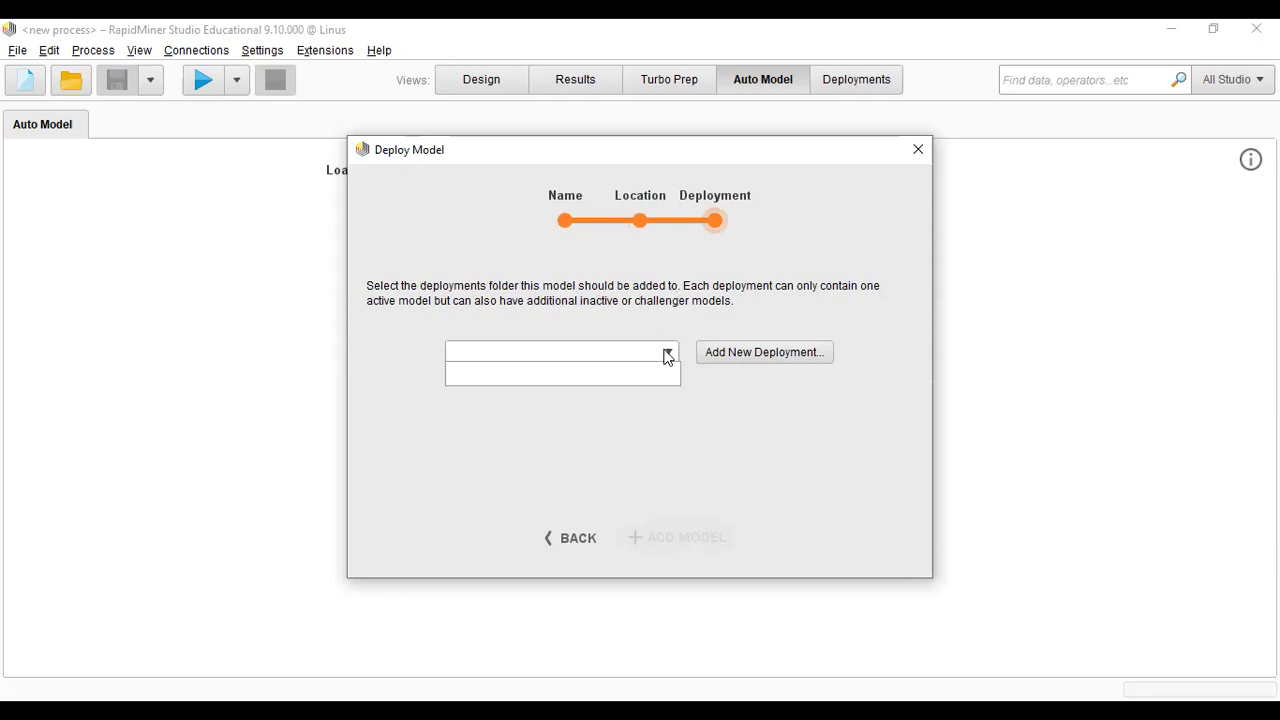
click(759, 350)
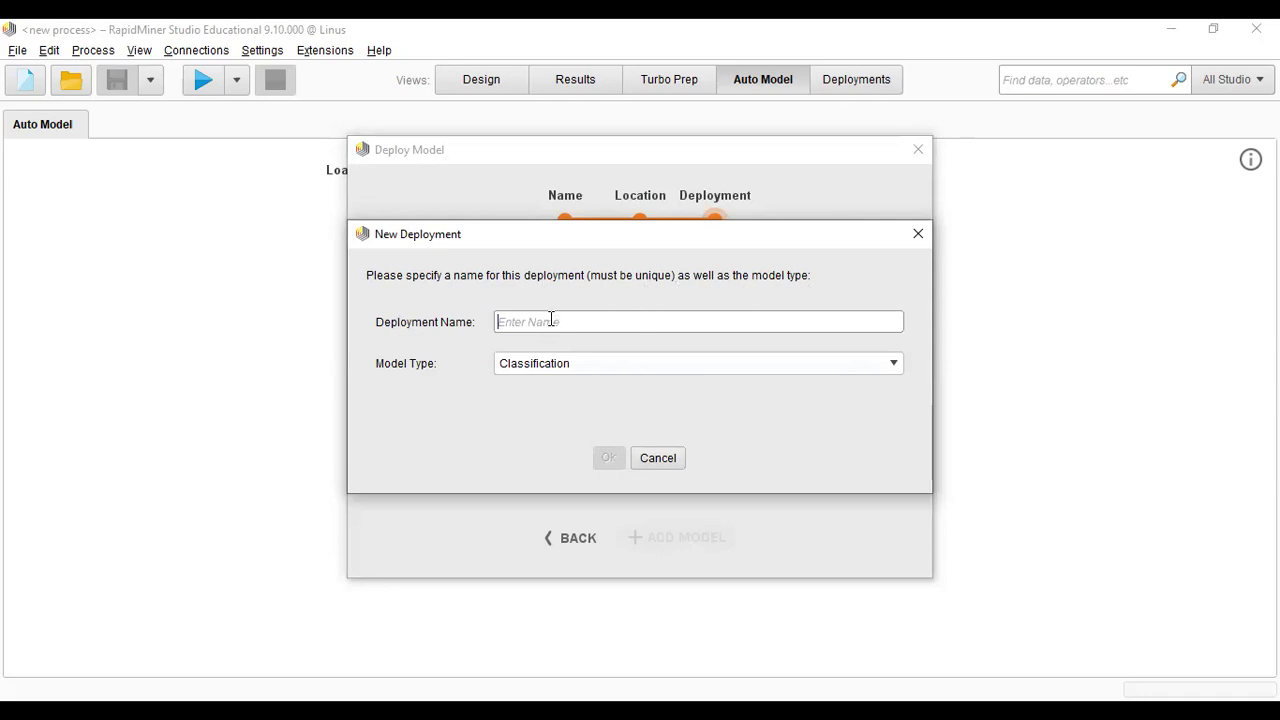
text(G)
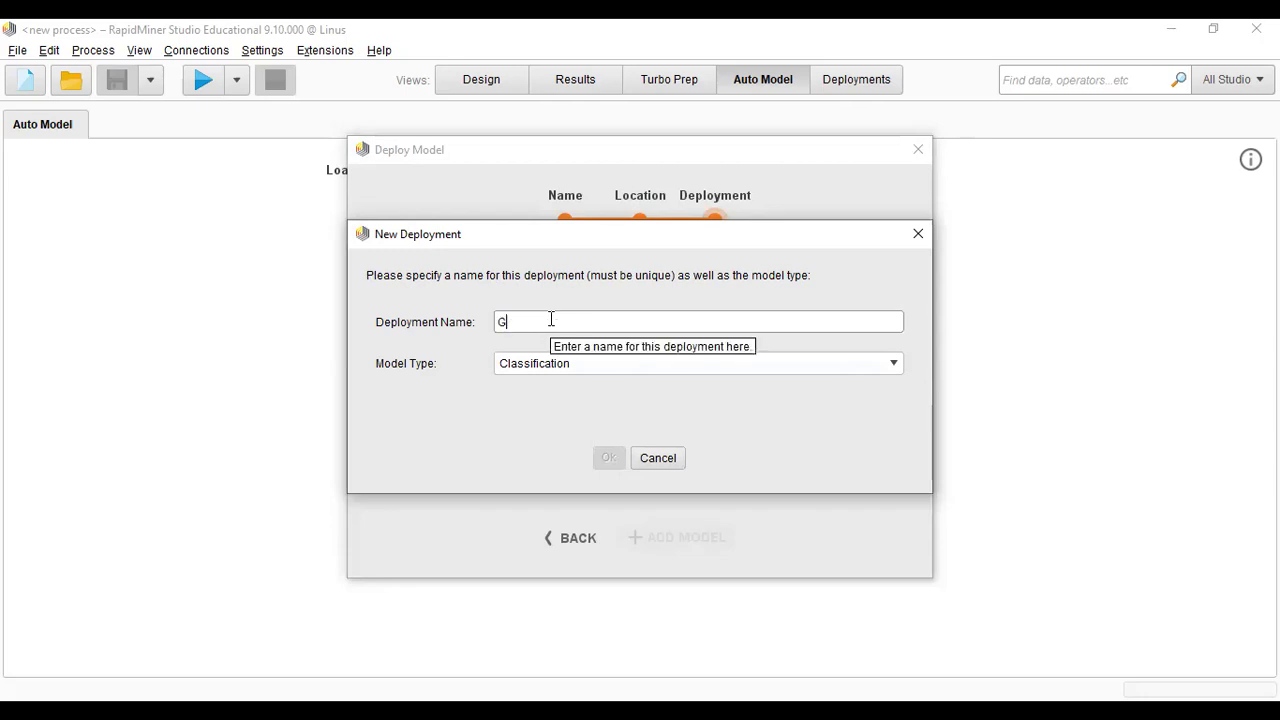
text(NLFolde)
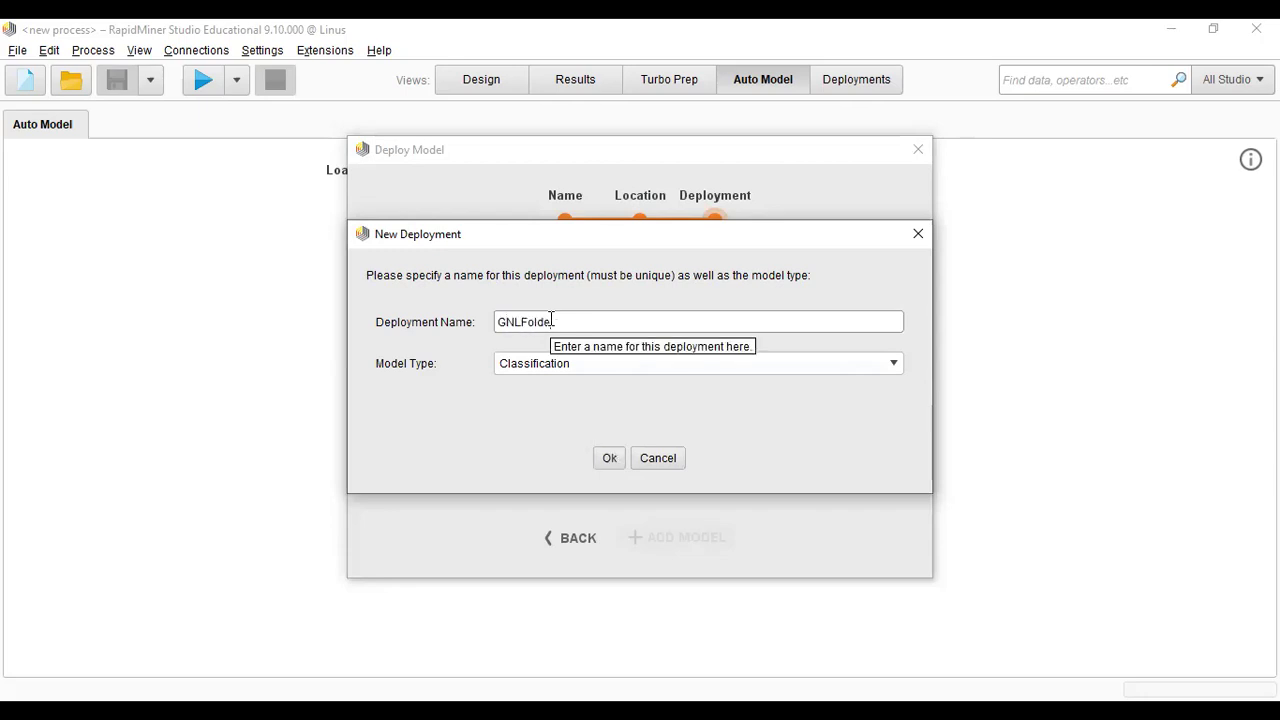
text(r)
click(894, 364)
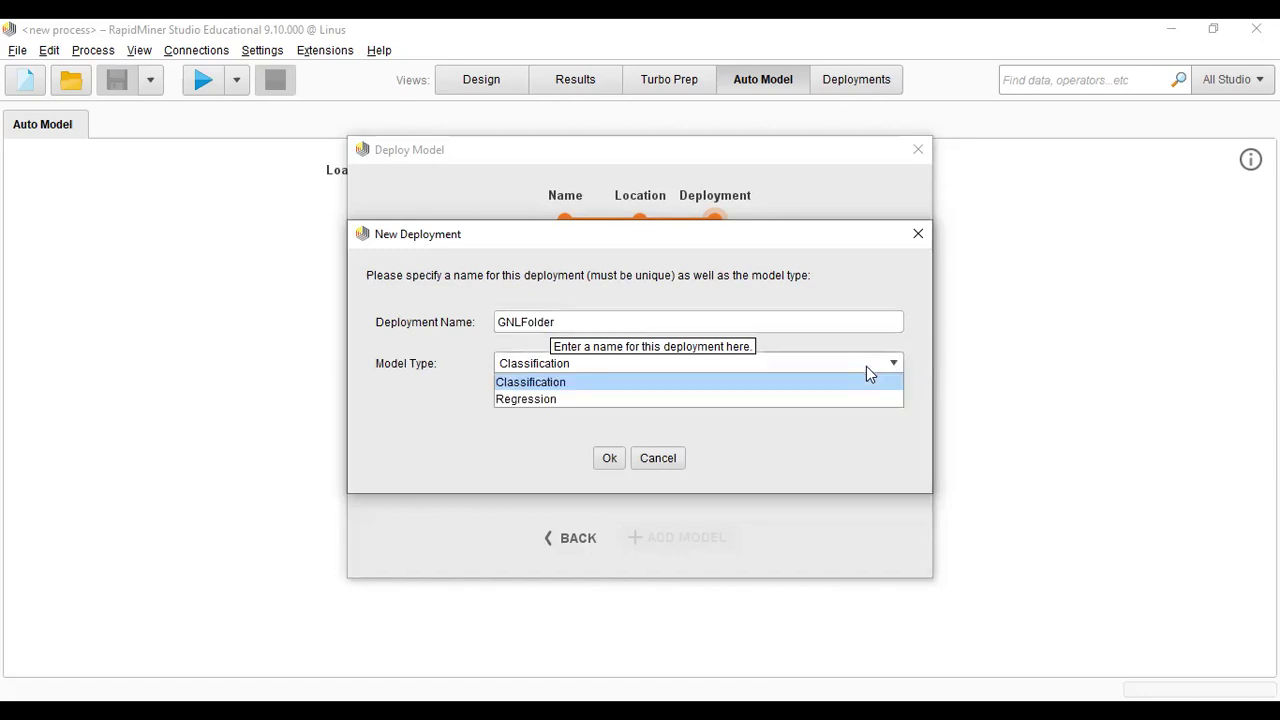
click(588, 400)
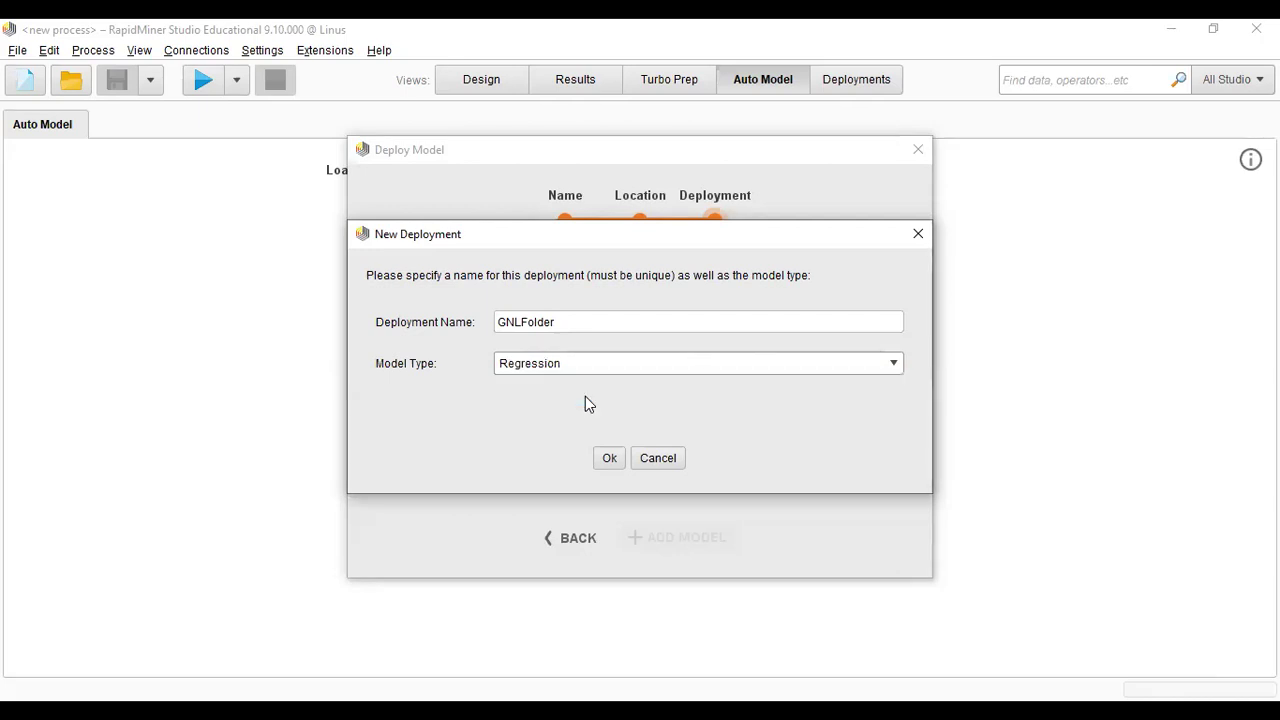
click(609, 464)
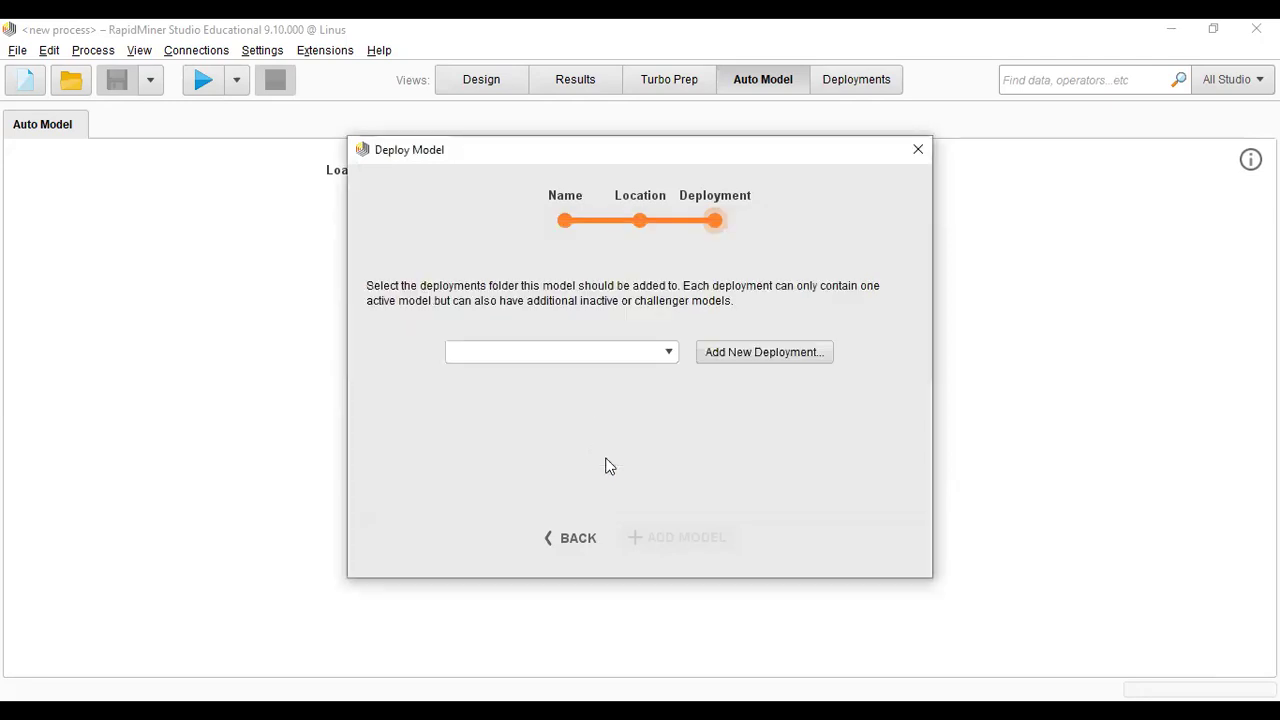
Create a new deployment named gnl1 with the model type Classification and add the Generalized Linear Model to it
click(743, 353)
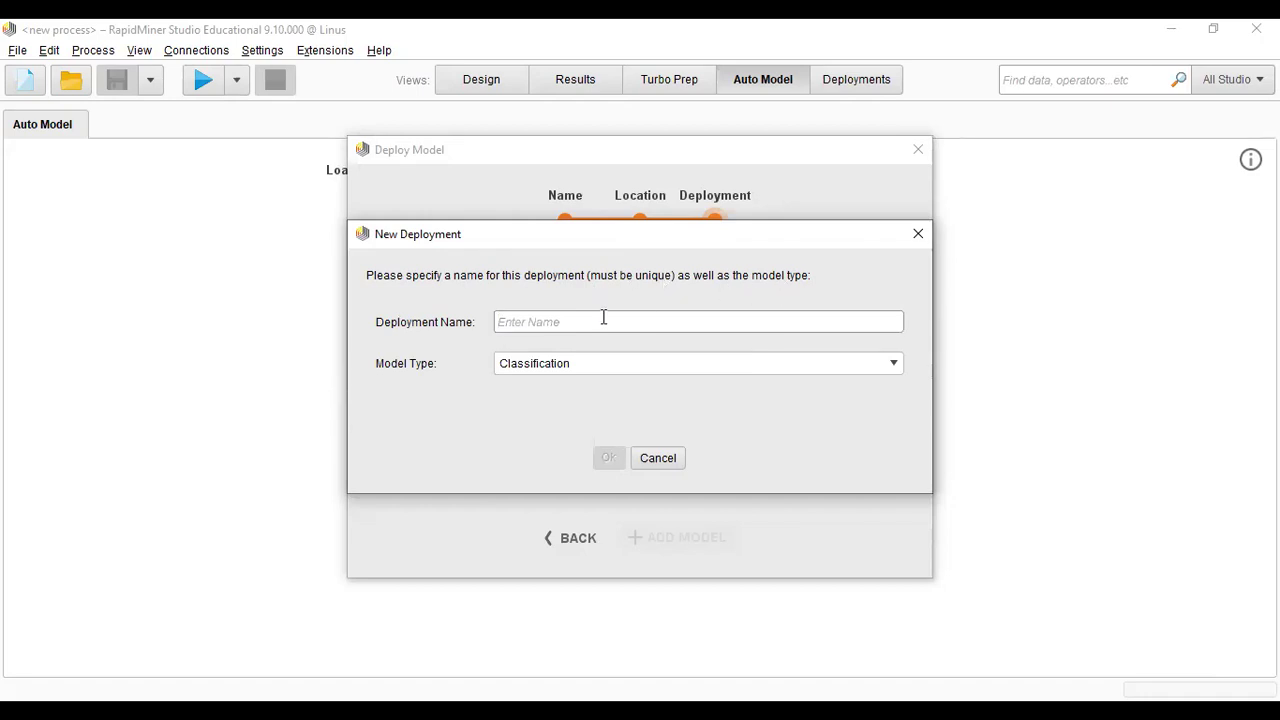
text(g)
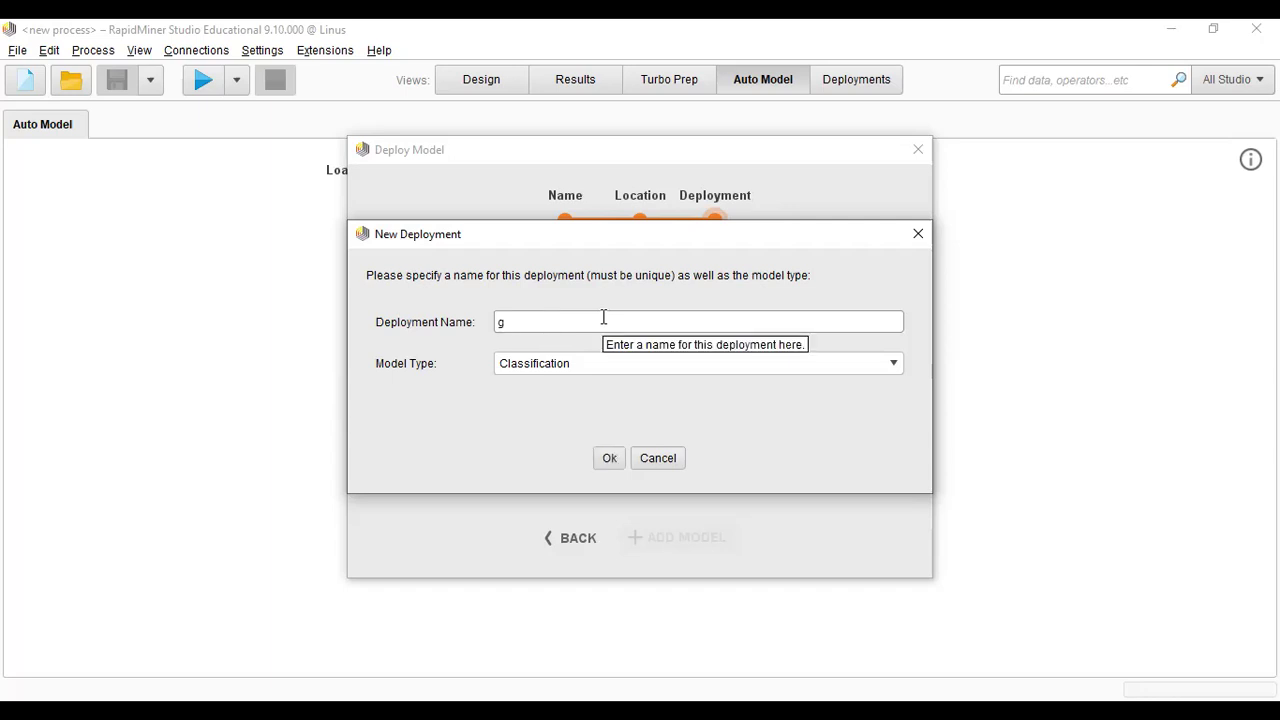
text(nl1)
click(608, 460)
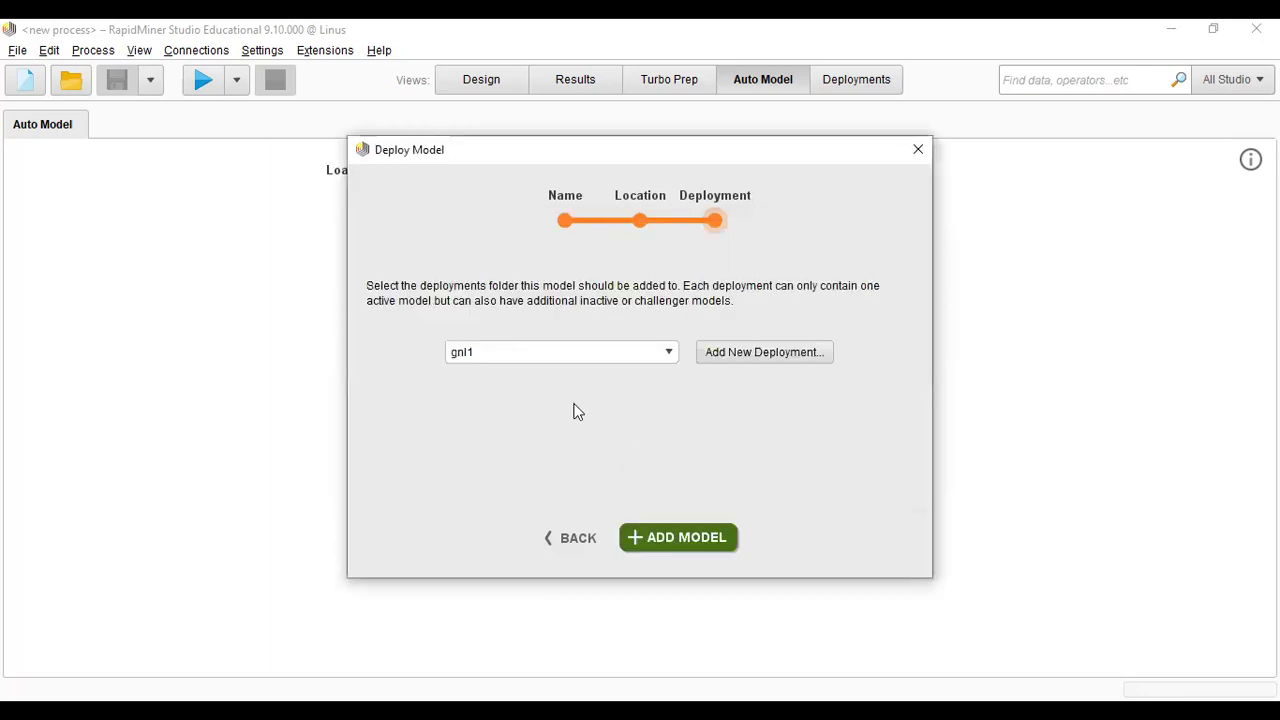
click(668, 537)
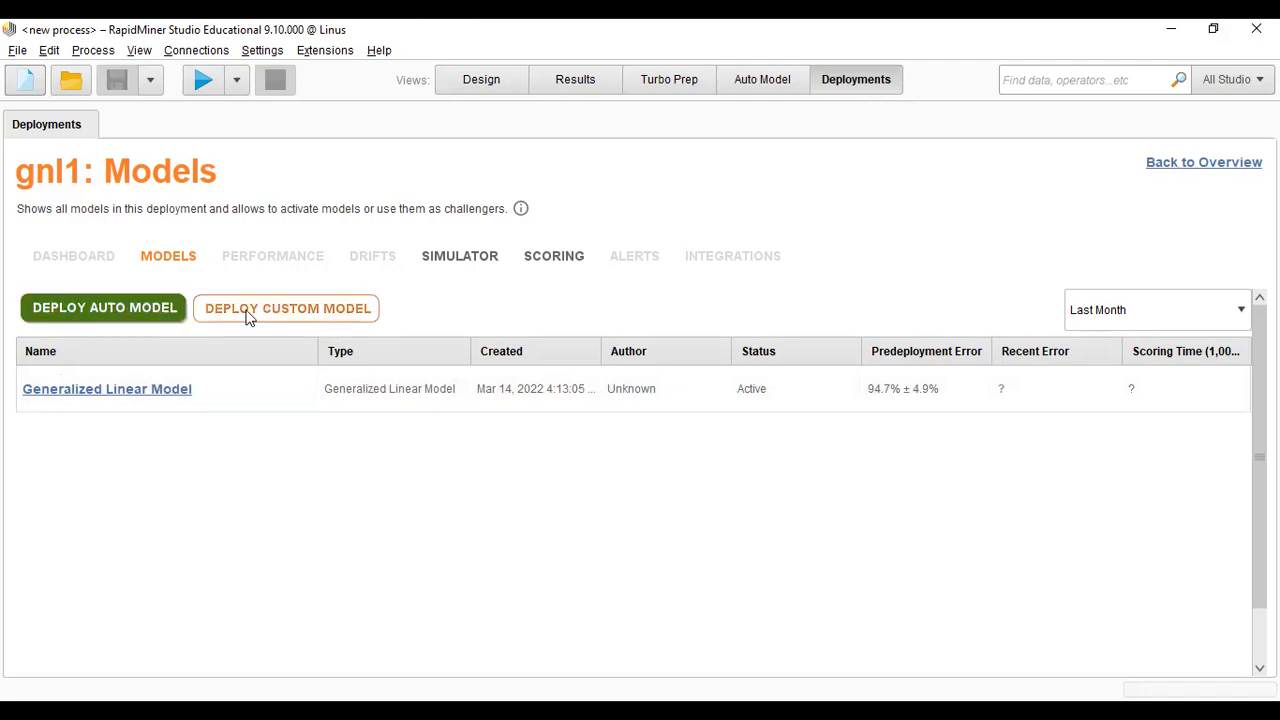
View the gnl1 deployment's Simulator charts and Scoring page, and return to its list of models
click(445, 262)
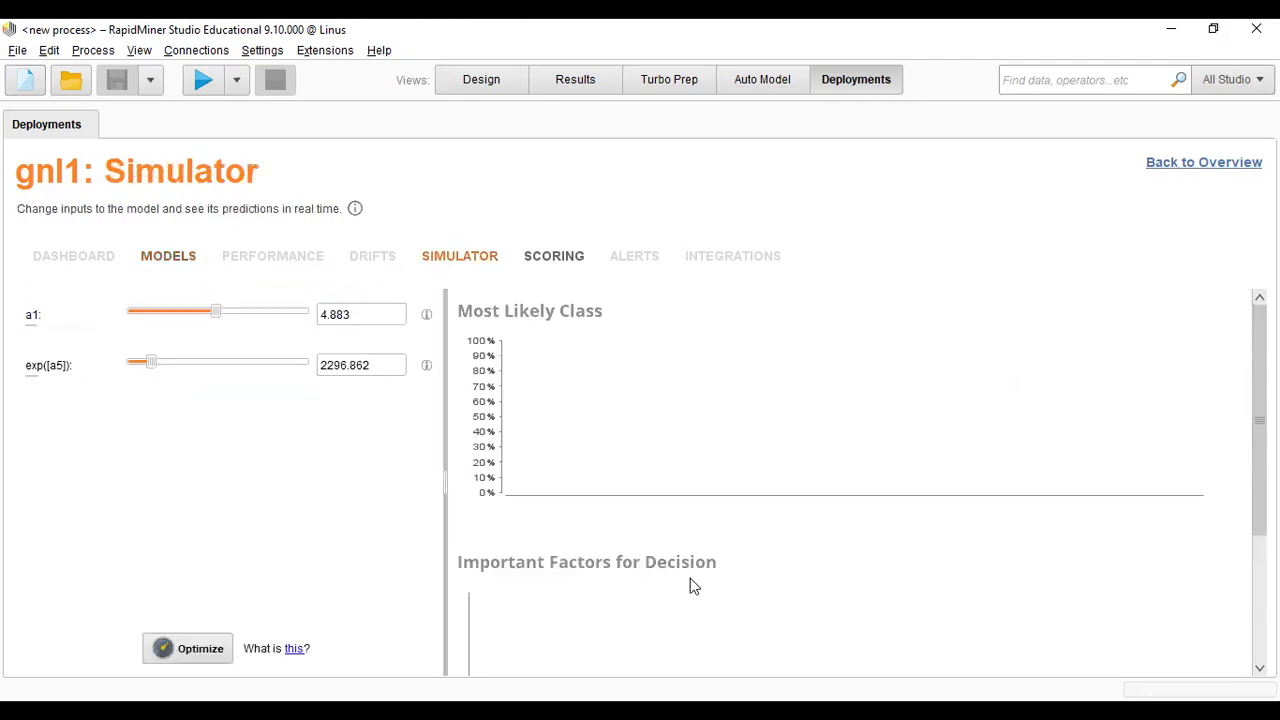
scroll(690, 560, down, 3)
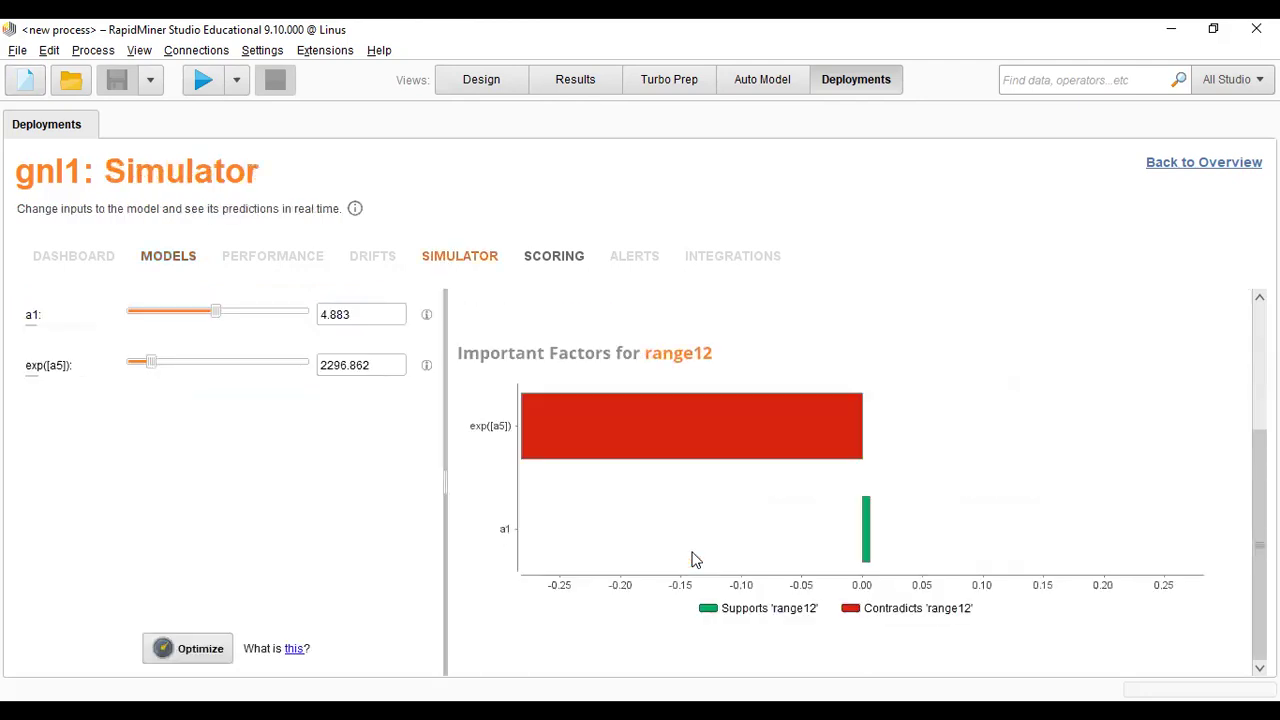
scroll(557, 280, up, 2)
click(549, 262)
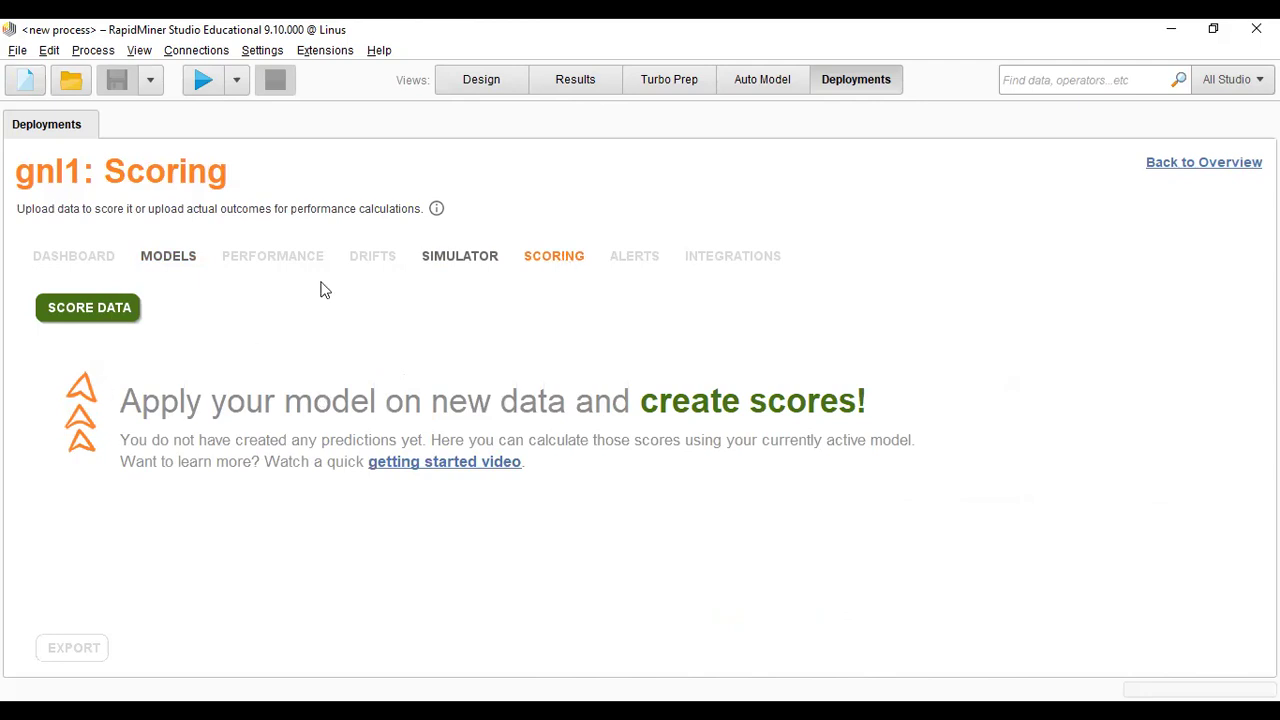
click(450, 264)
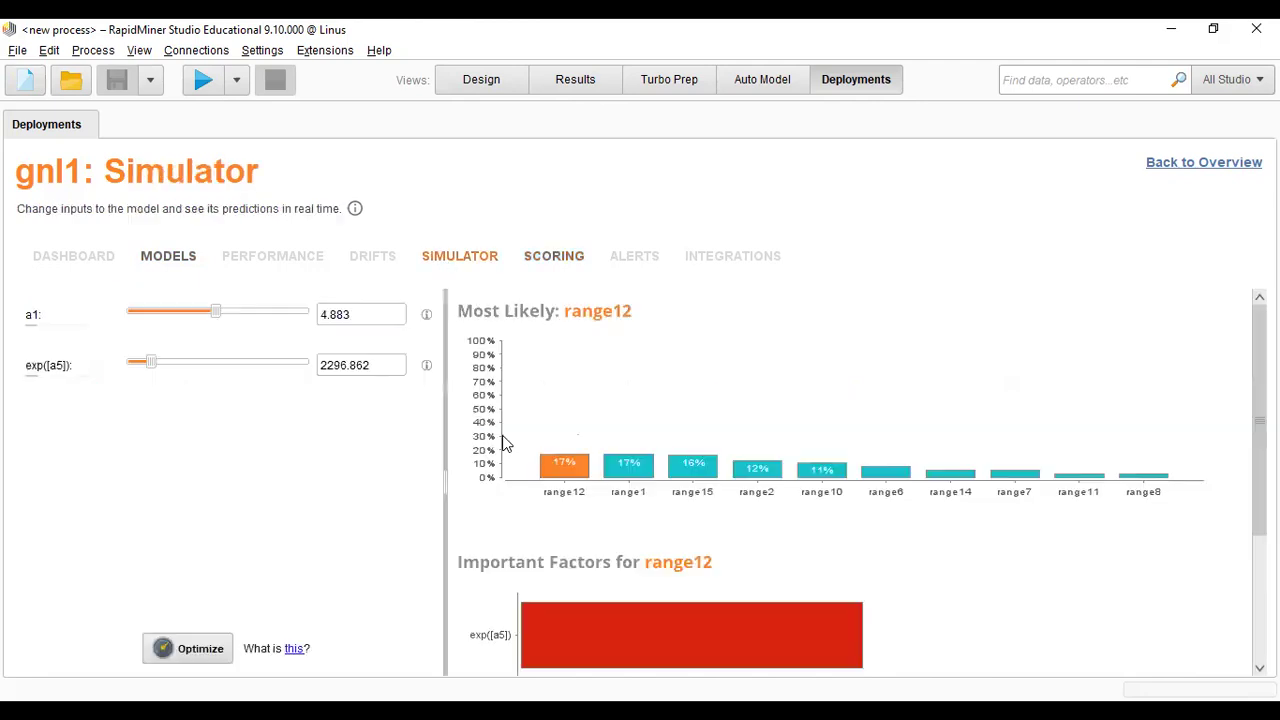
click(180, 260)
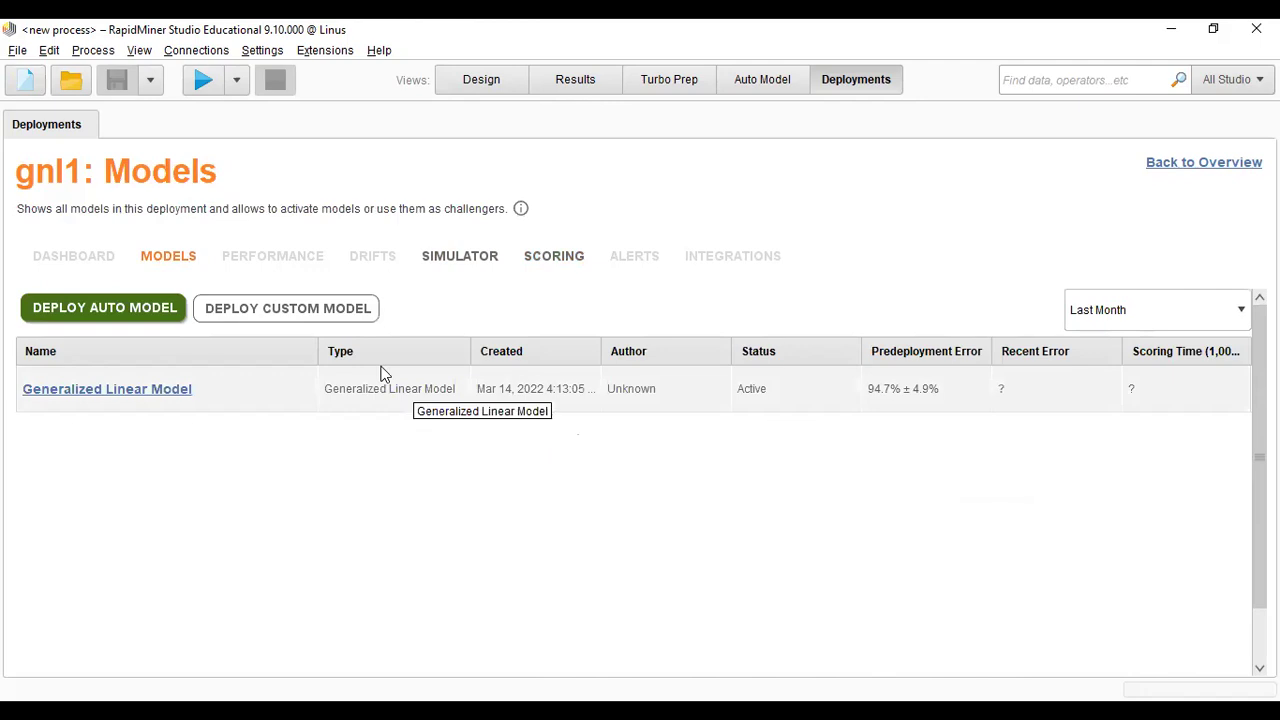
View the custom model deployment form and close it without entering anything, and return to the Auto Model results for deploying
click(276, 310)
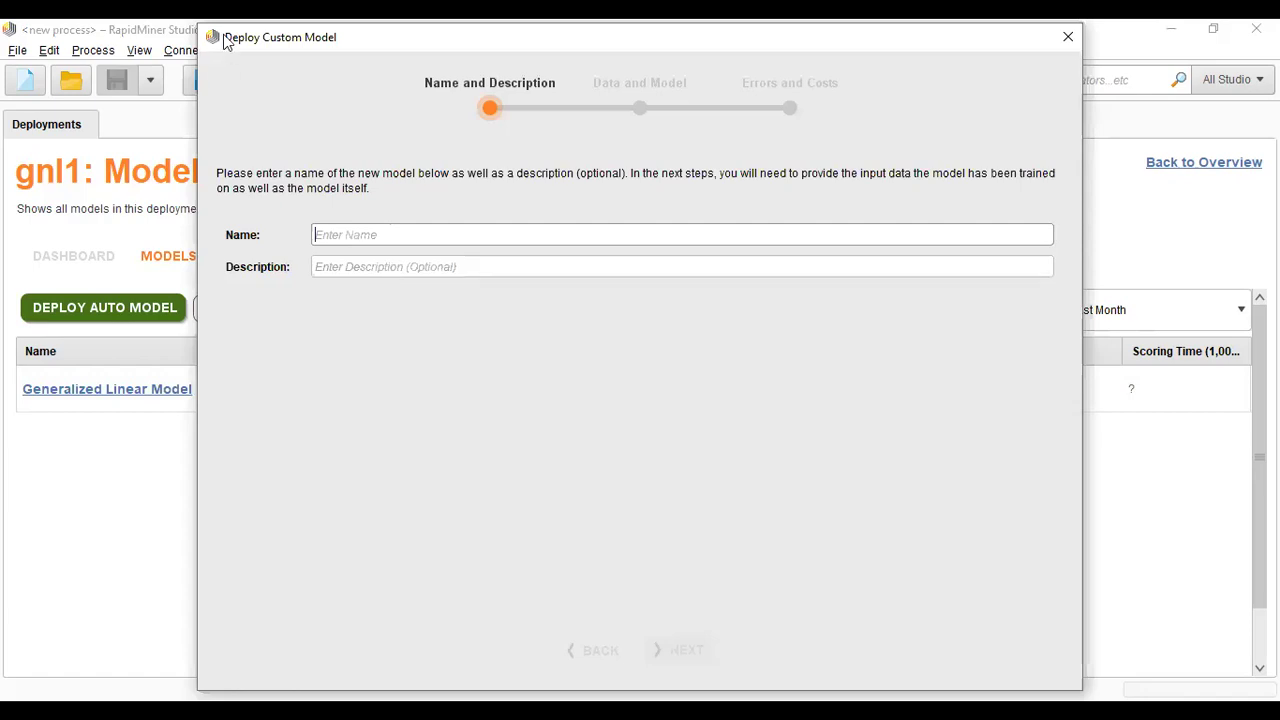
click(1068, 37)
click(104, 310)
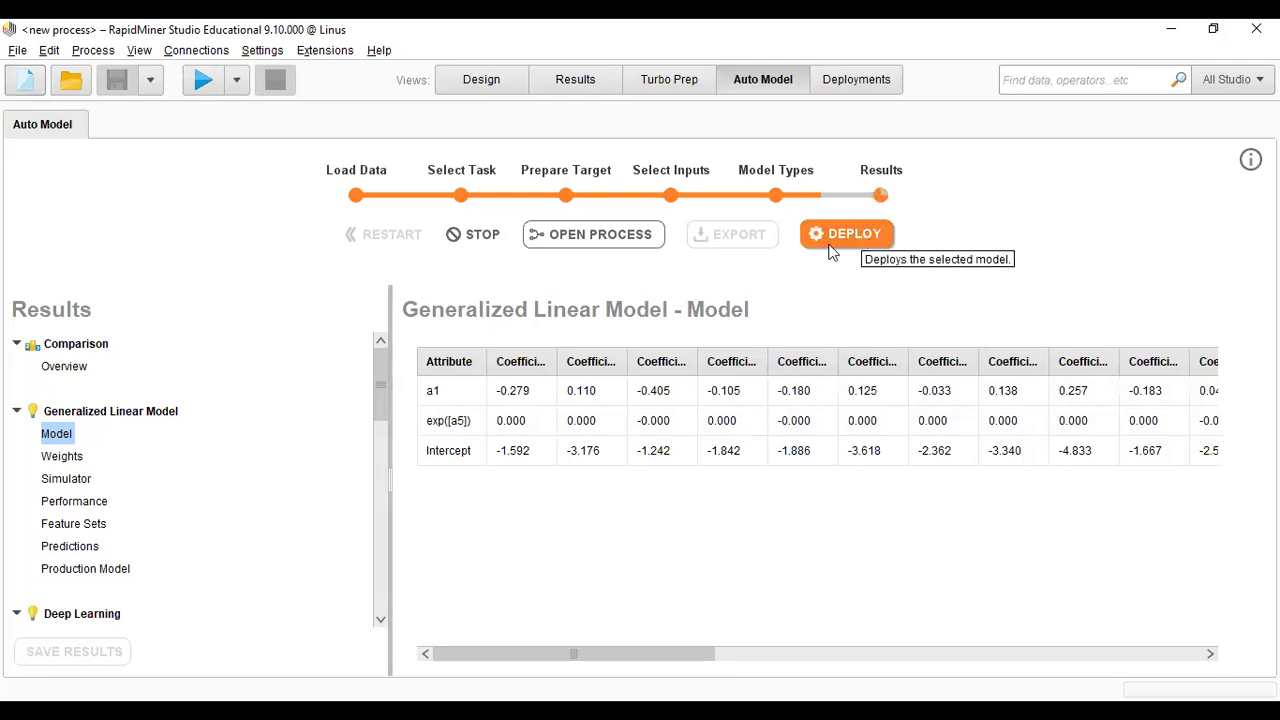
Open the Generalized Linear Model's process and examine its five sections, from Basic Preprocessing to Production Model
click(590, 238)
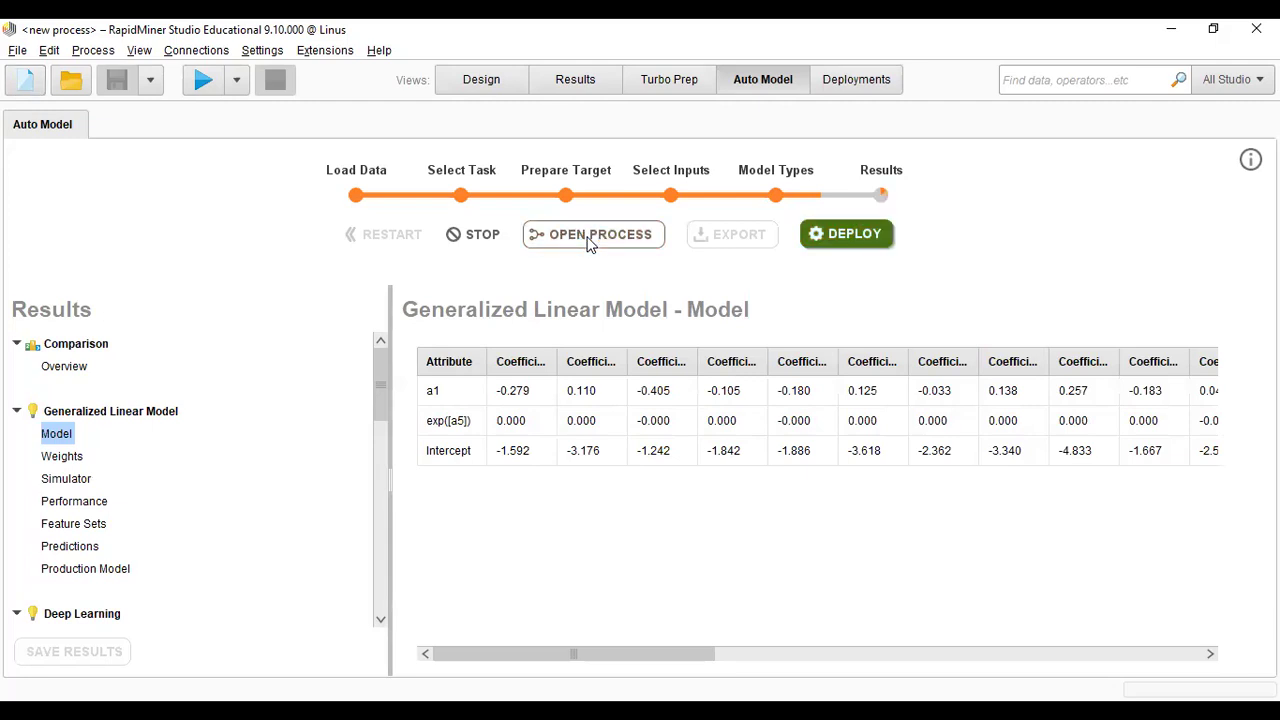
scroll(662, 414, up, 2)
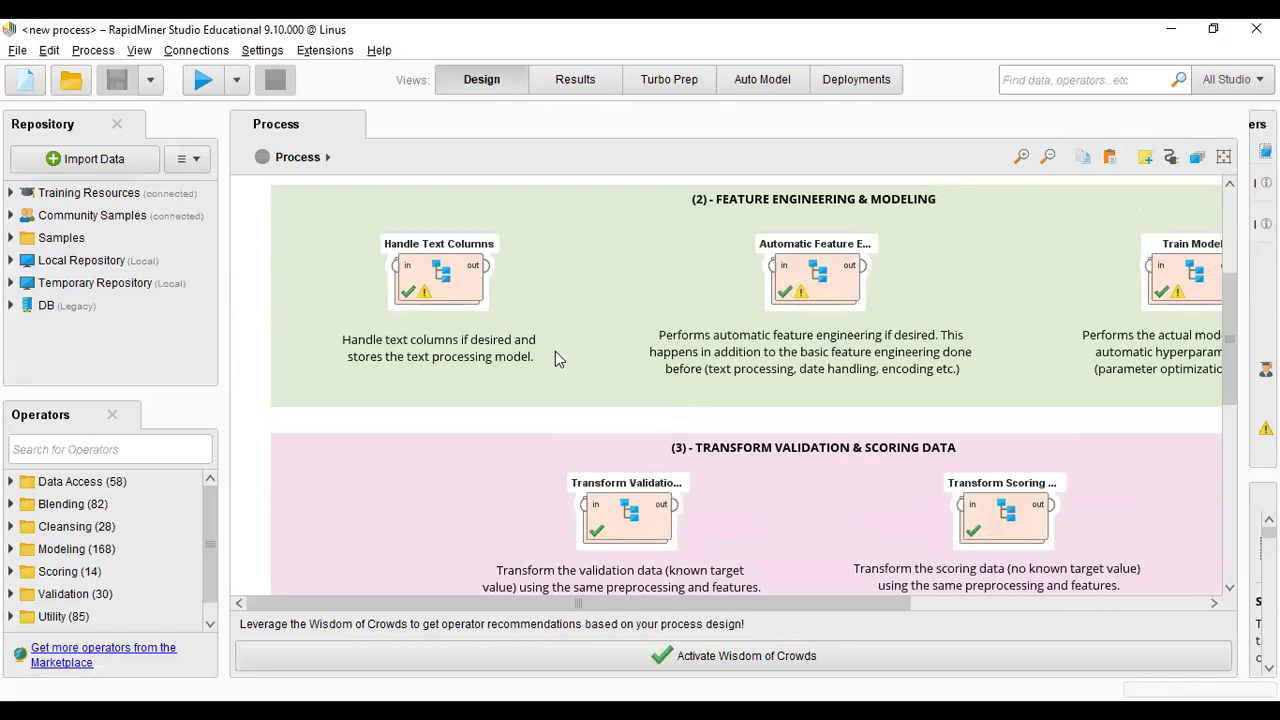
scroll(557, 357, up, 1)
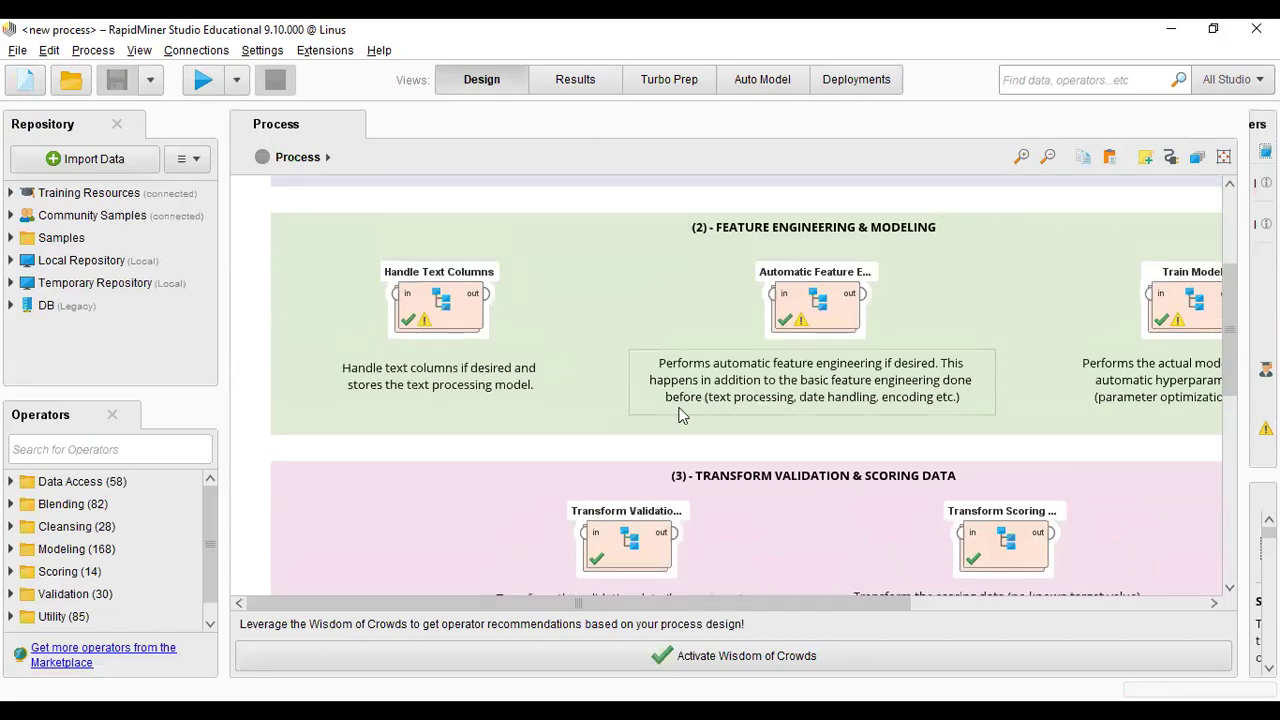
scroll(679, 415, down, 1)
scroll(680, 420, down, 3)
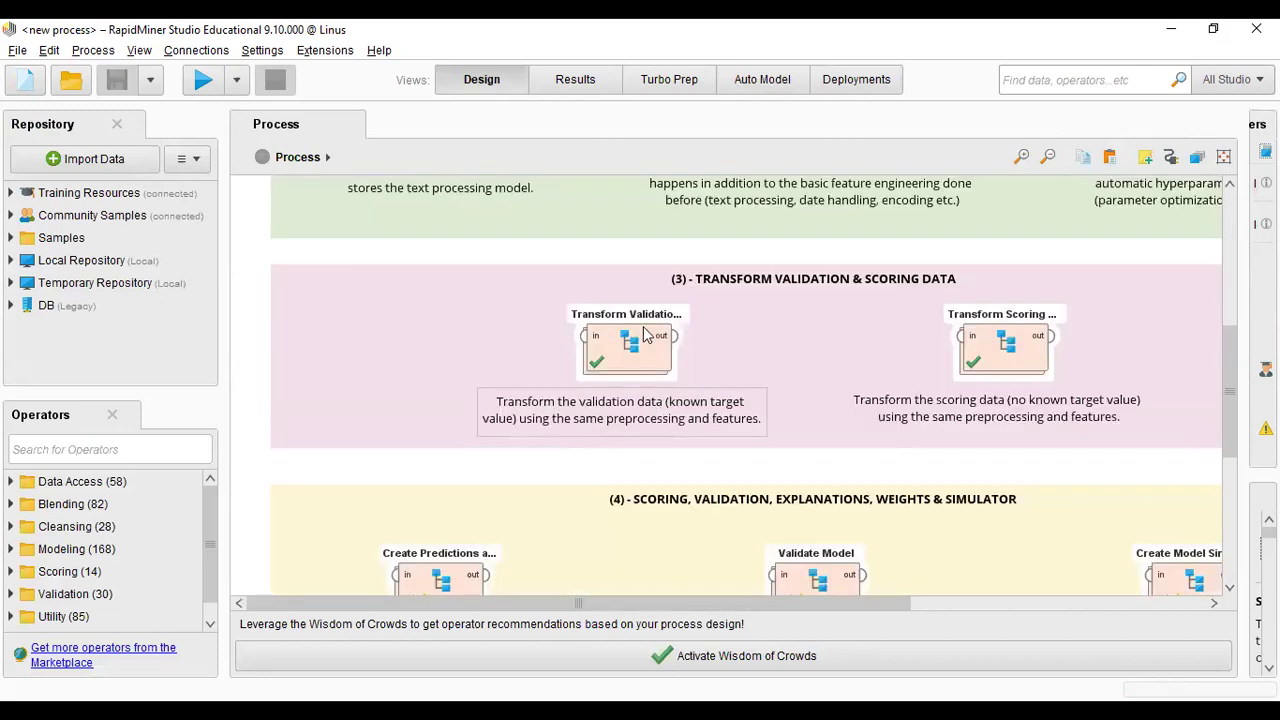
scroll(606, 366, down, 8)
scroll(596, 371, up, 7)
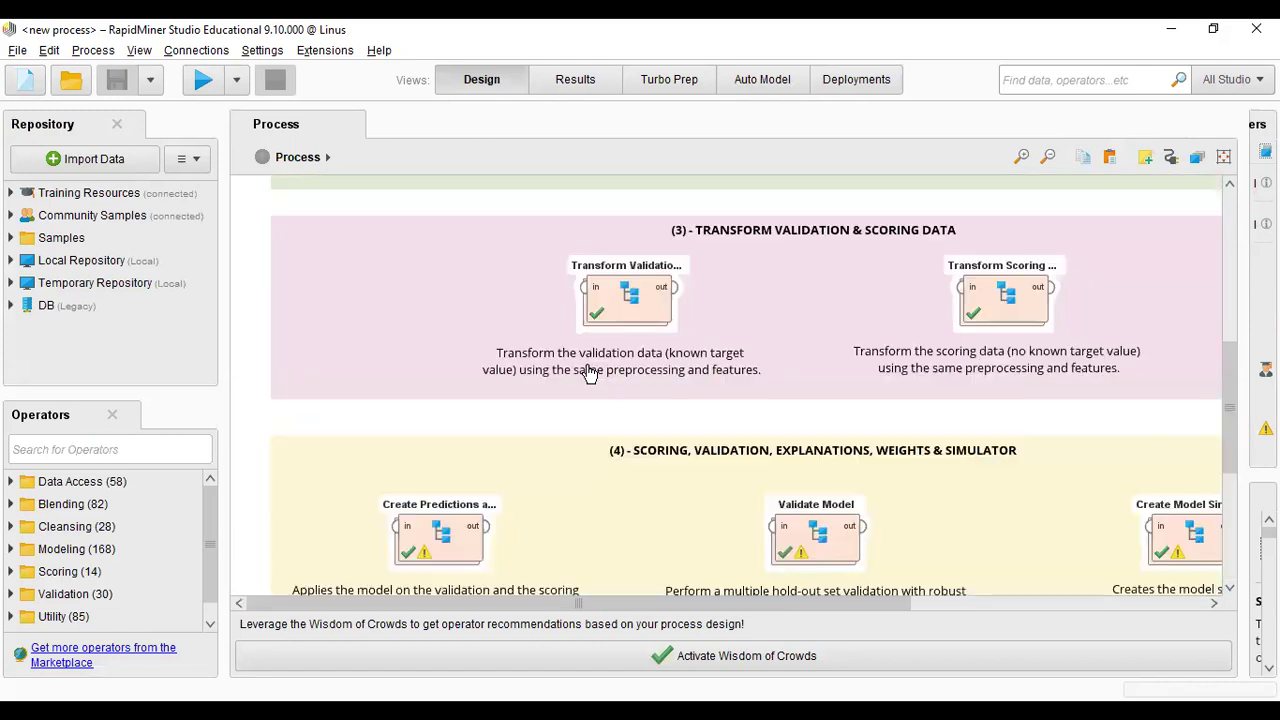
scroll(585, 362, up, 3)
scroll(575, 350, up, 2)
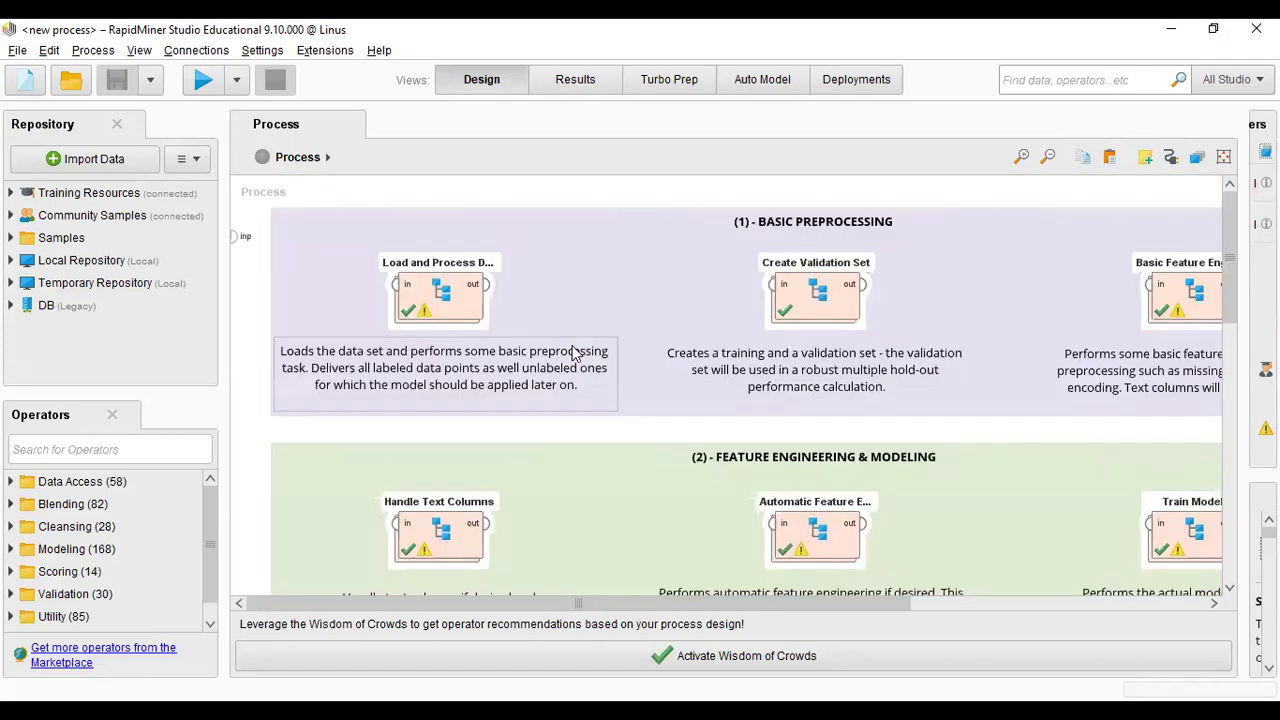
scroll(571, 348, down, 1)
scroll(568, 353, down, 2)
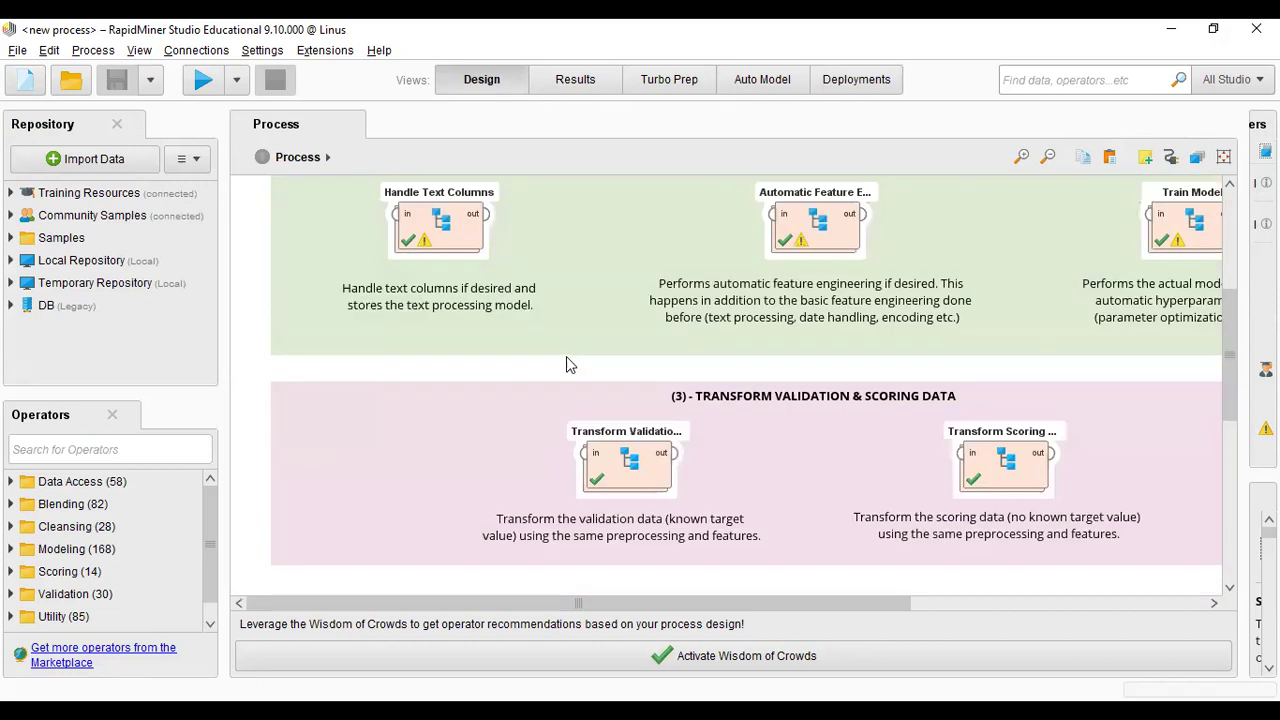
scroll(564, 362, down, 3)
scroll(563, 370, down, 1)
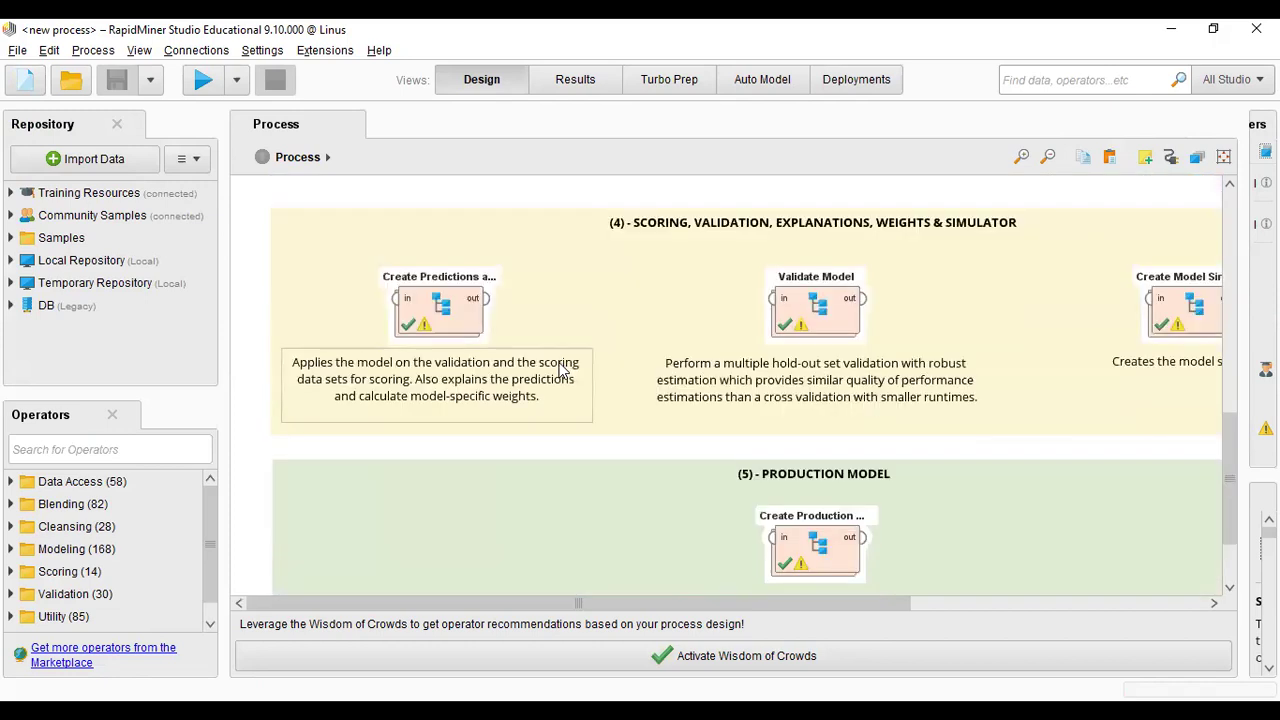
scroll(556, 357, up, 3)
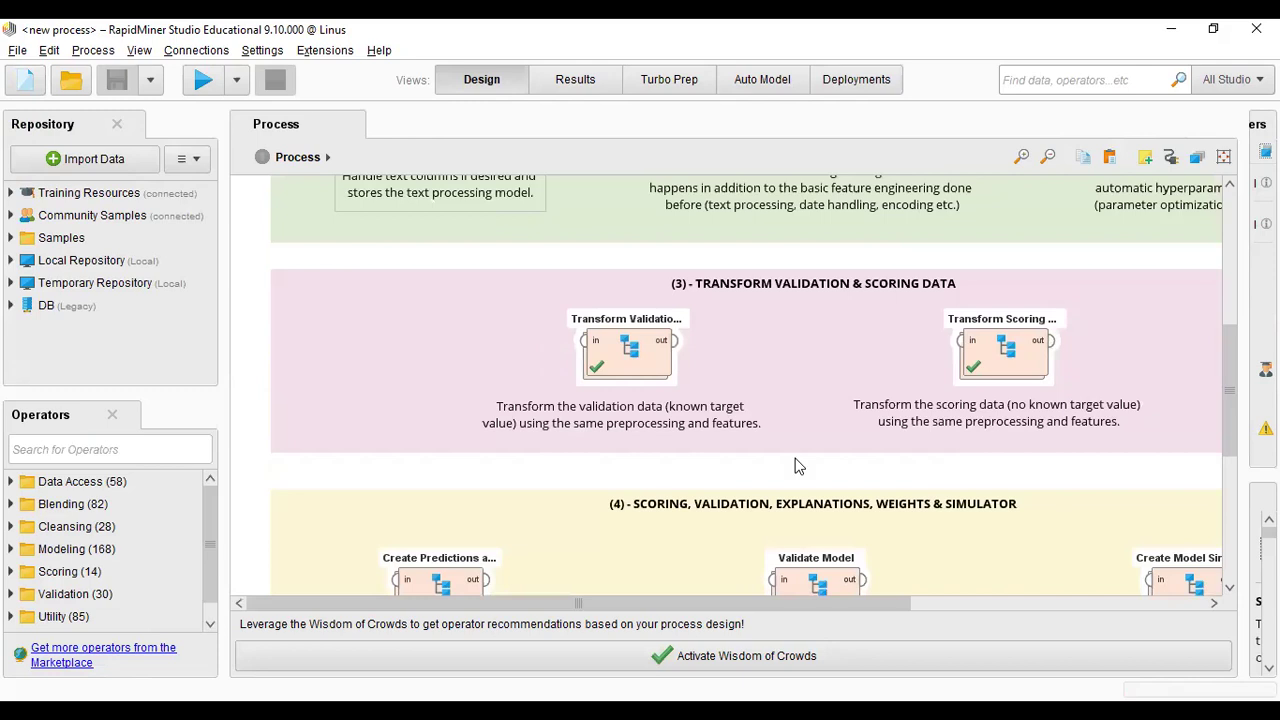
Review the Basic Preprocessing and Feature Engineering & Modeling sections of the process, including the Train Model operator
scroll(760, 420, up, 5)
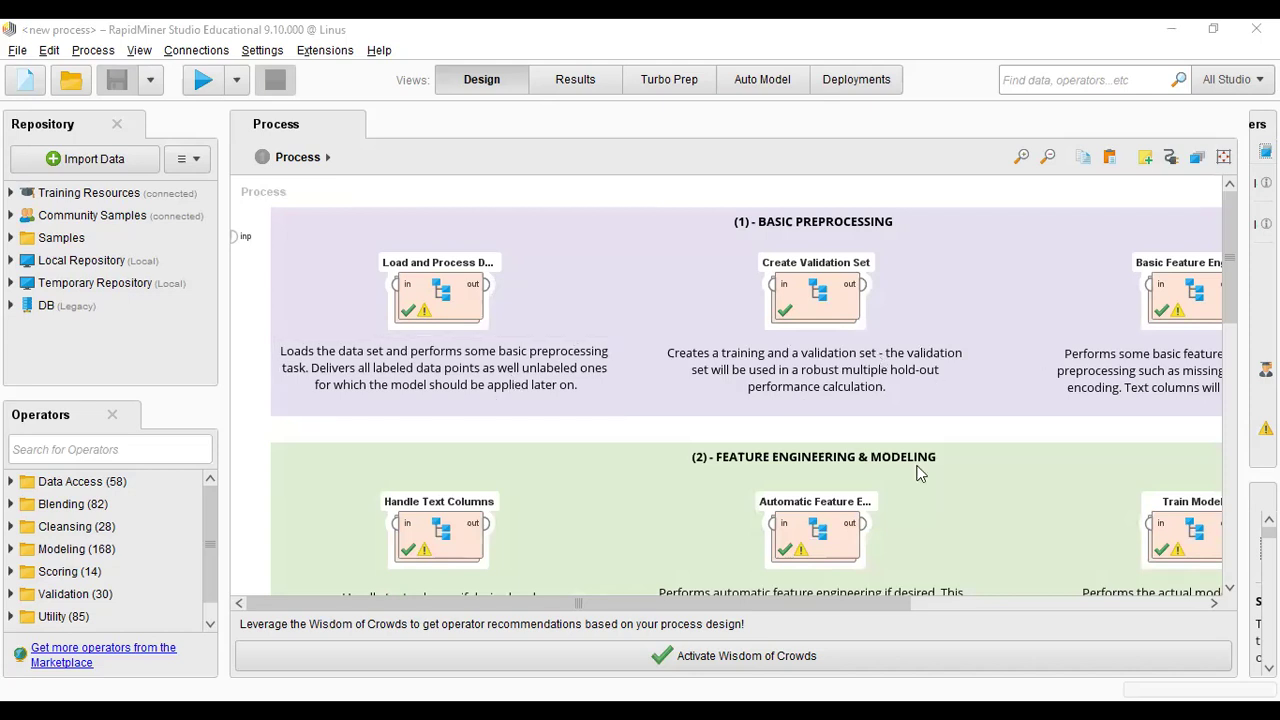
drag(846, 605, 957, 626)
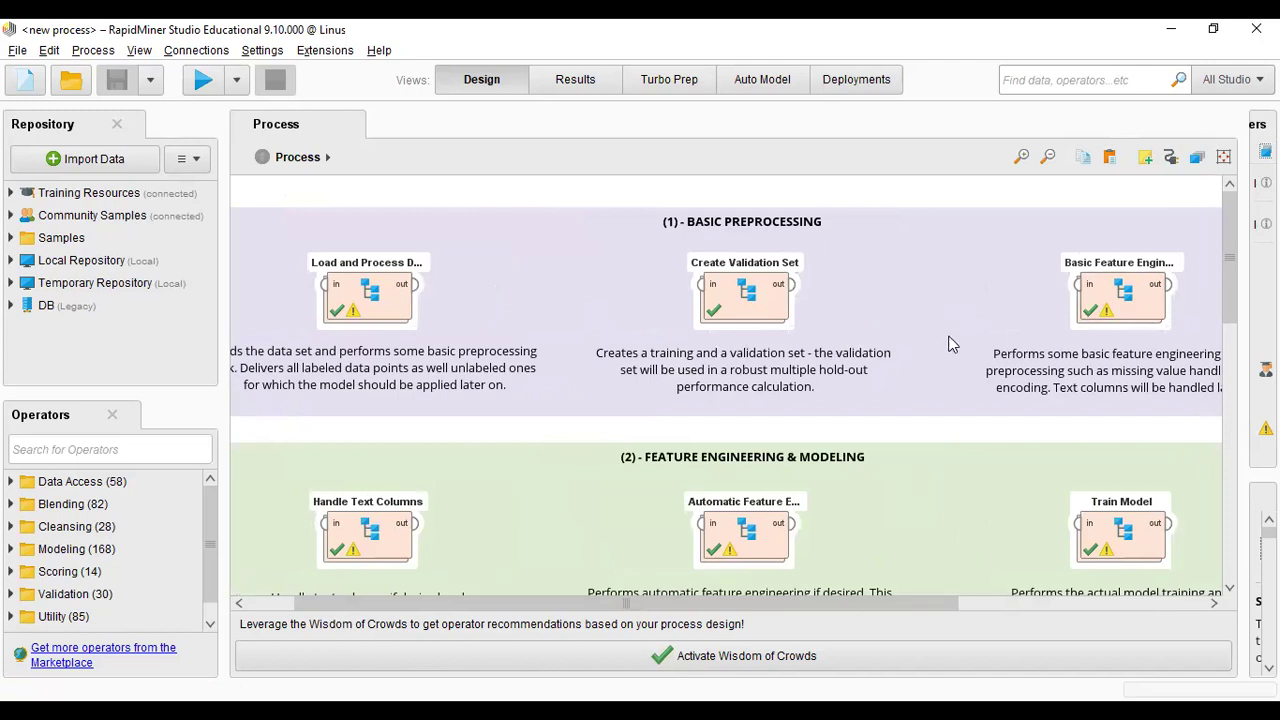
scroll(690, 390, down, 3)
scroll(817, 317, down, 1)
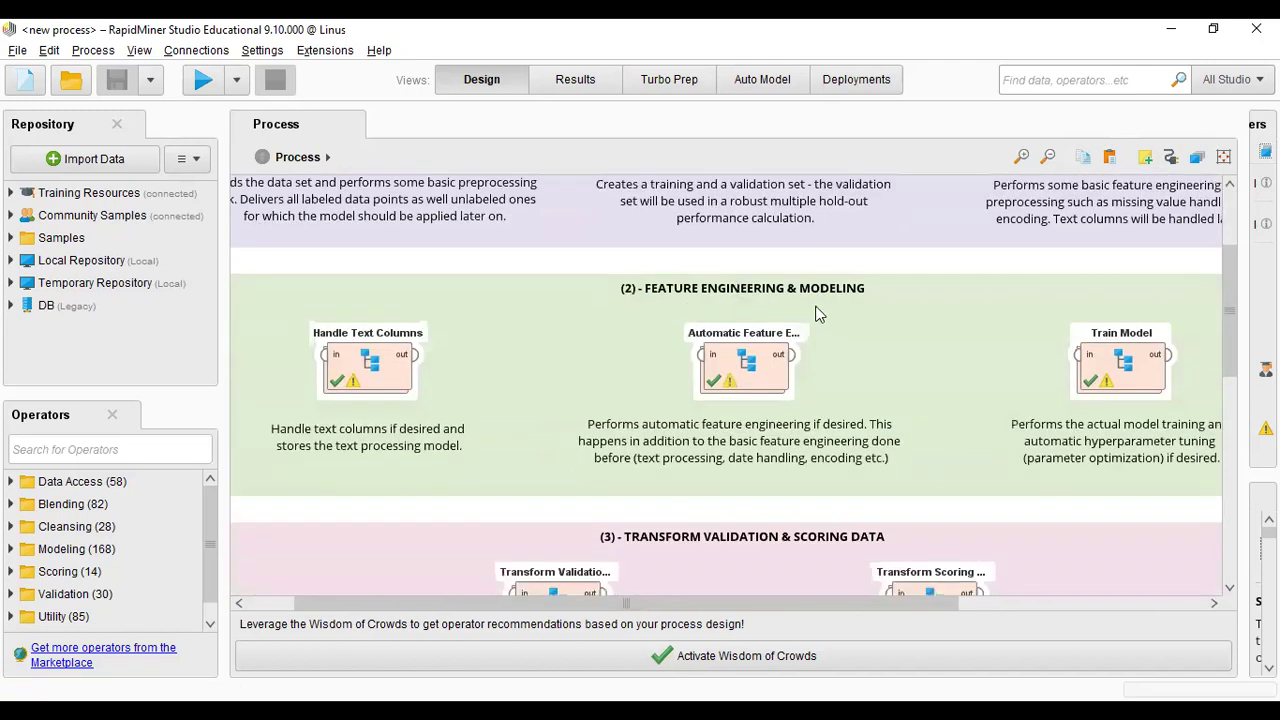
scroll(905, 364, down, 1)
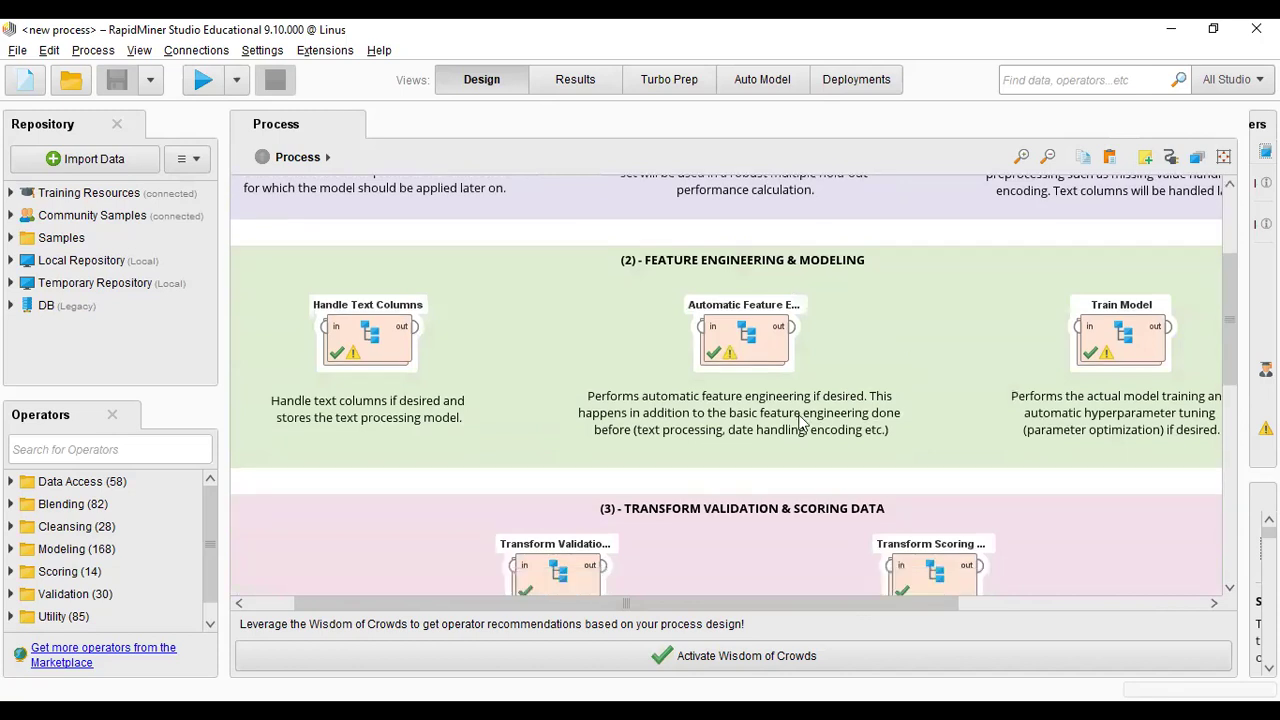
mouse_move(620, 606)
mouse_down()
mouse_move(866, 609)
mouse_move(611, 598)
mouse_up()
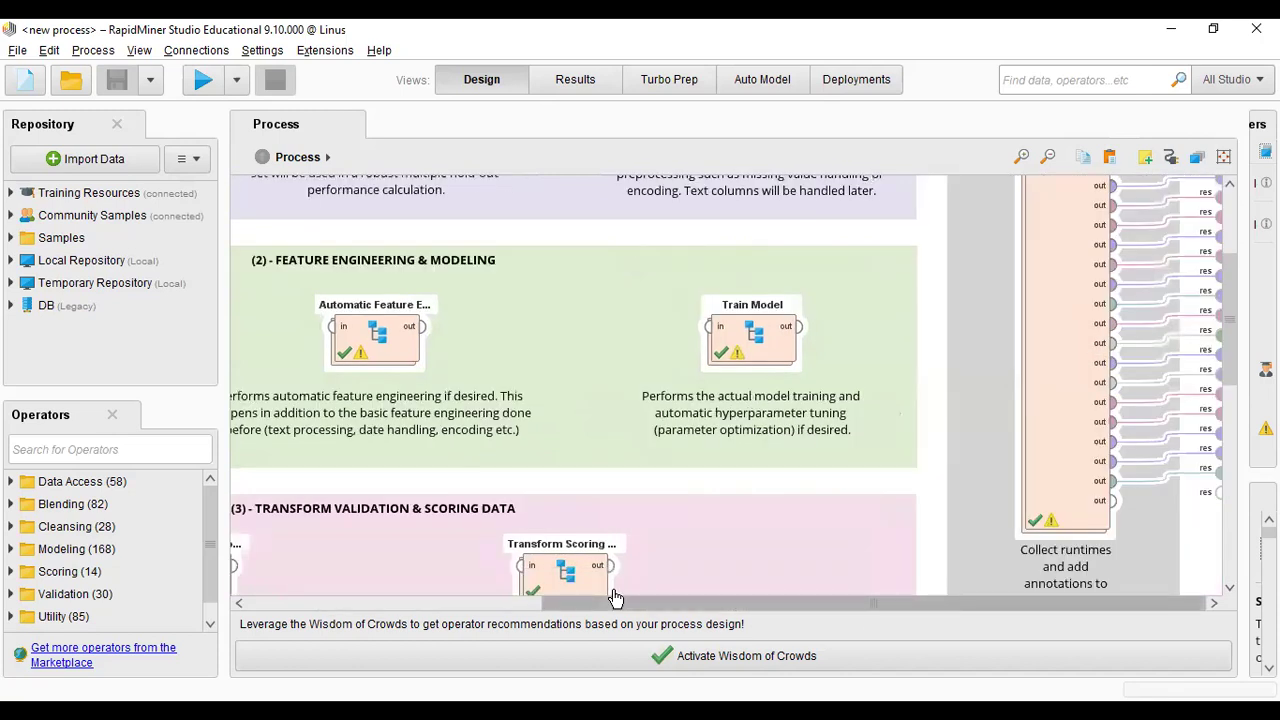
scroll(774, 484, down, 2)
scroll(741, 422, down, 2)
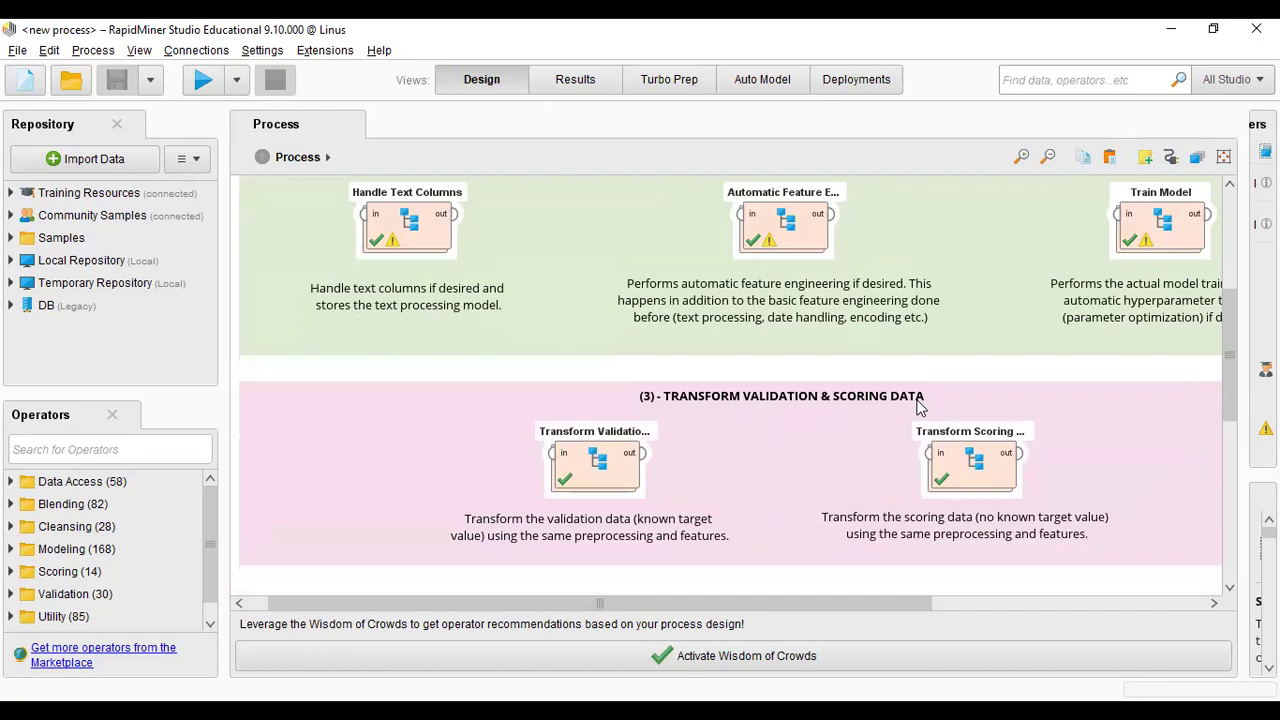
Review the process's remaining sections: Transform Validation & Scoring Data, Scoring, Validation, Explanations, Weights & Simulator, and Production Model
scroll(707, 418, down, 1)
scroll(750, 395, down, 1)
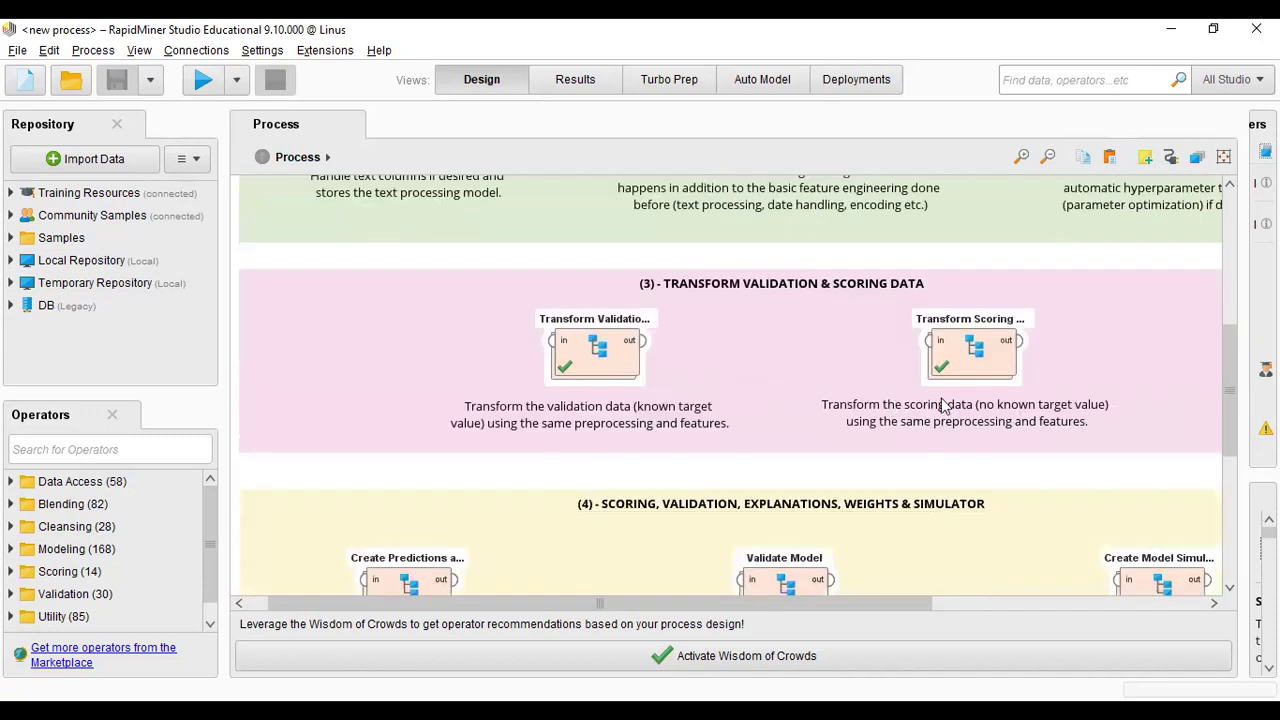
scroll(760, 377, down, 1)
scroll(641, 408, down, 1)
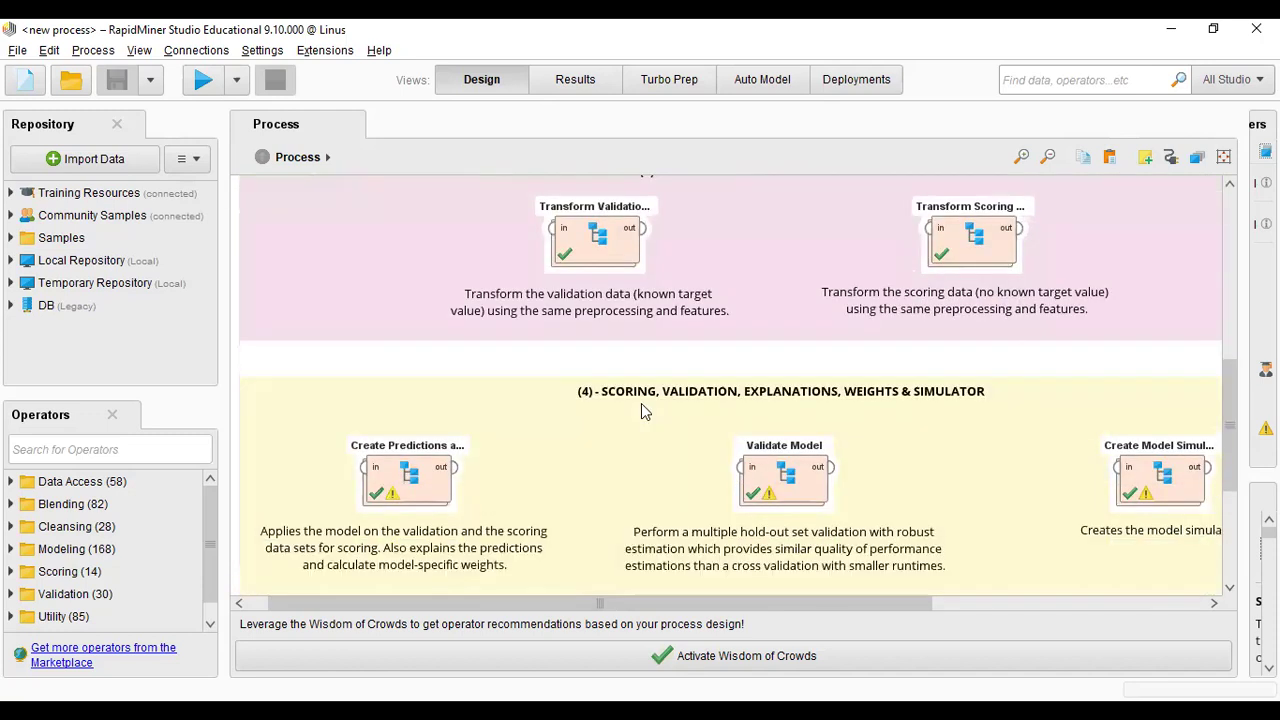
scroll(906, 417, down, 1)
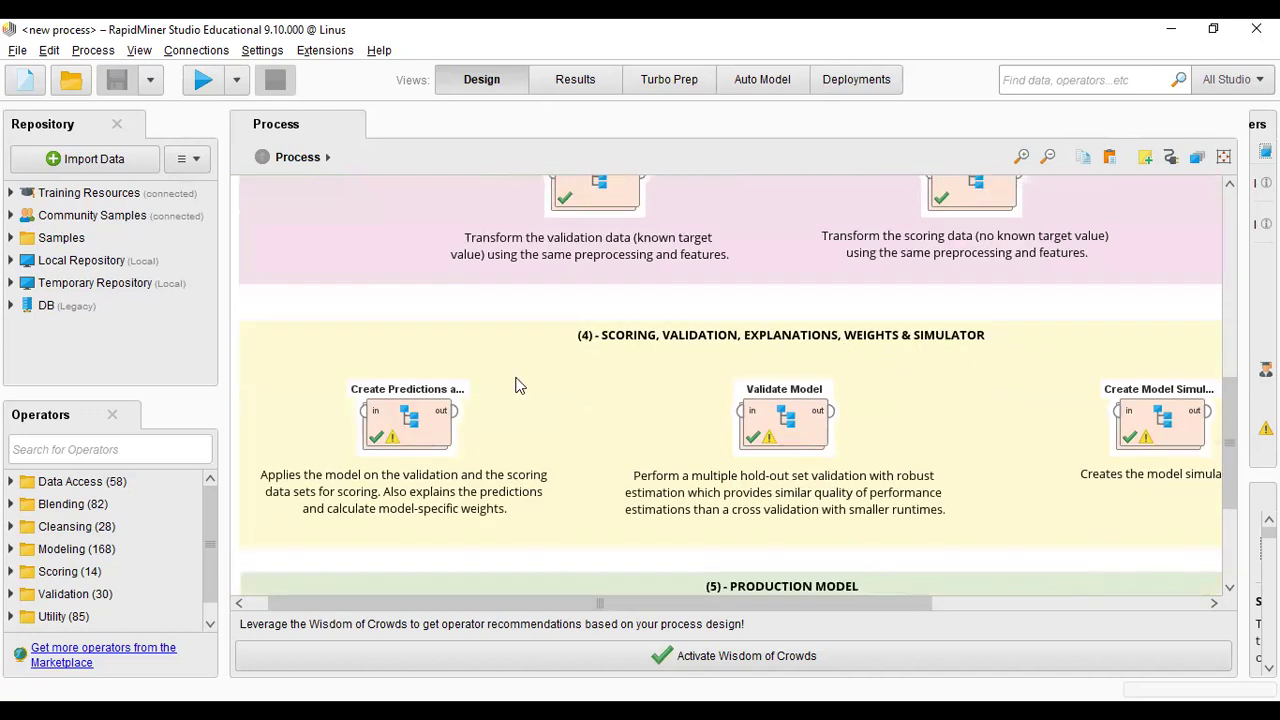
scroll(865, 375, down, 1)
scroll(890, 456, down, 2)
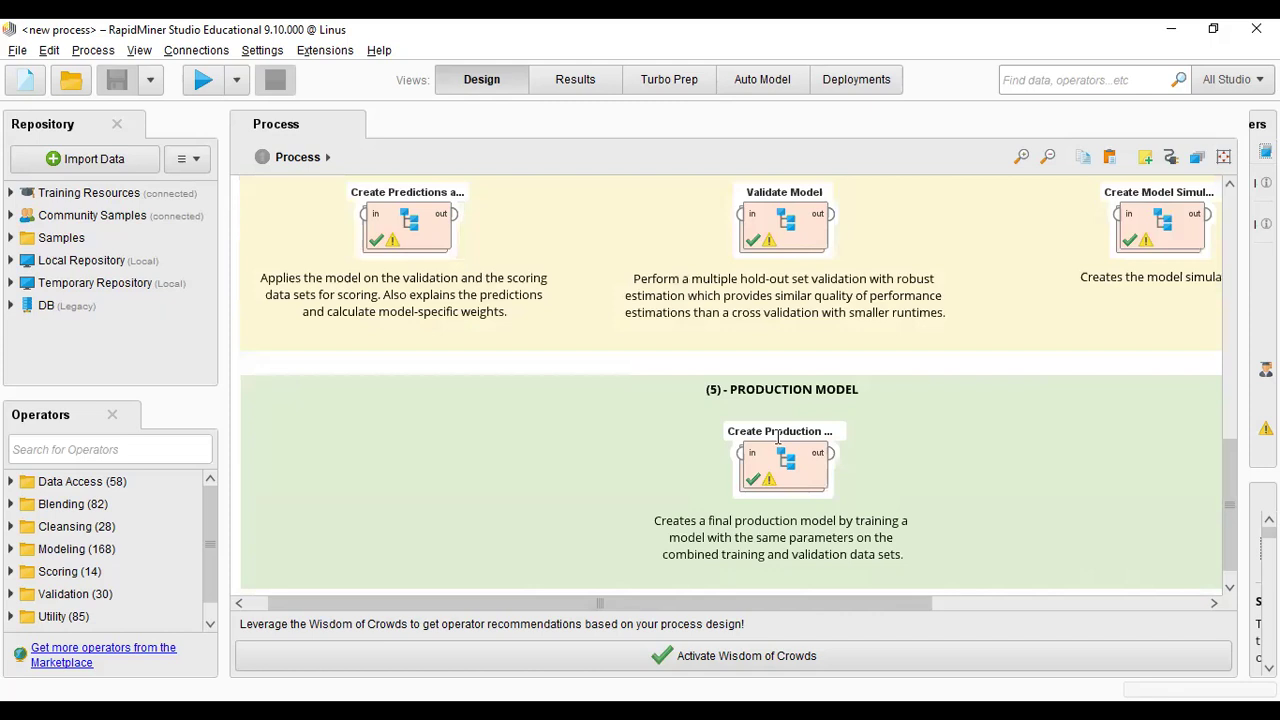
scroll(791, 452, down, 1)
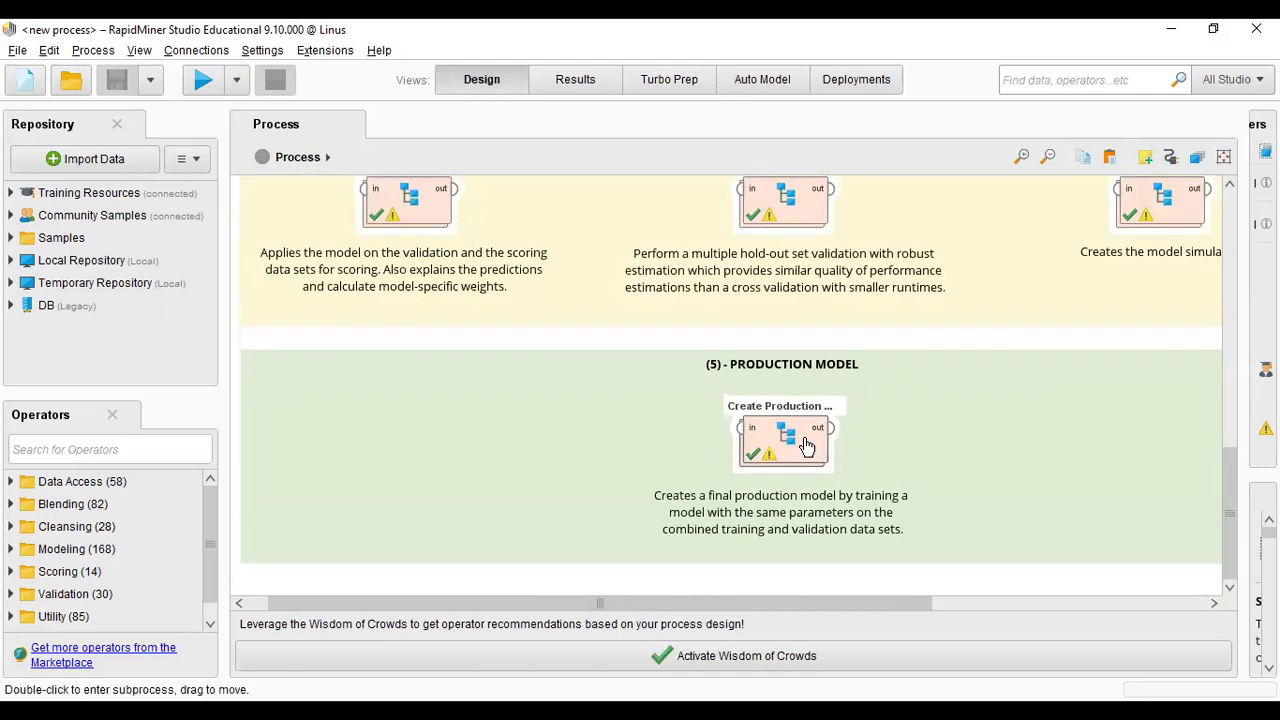
scroll(806, 430, up, 8)
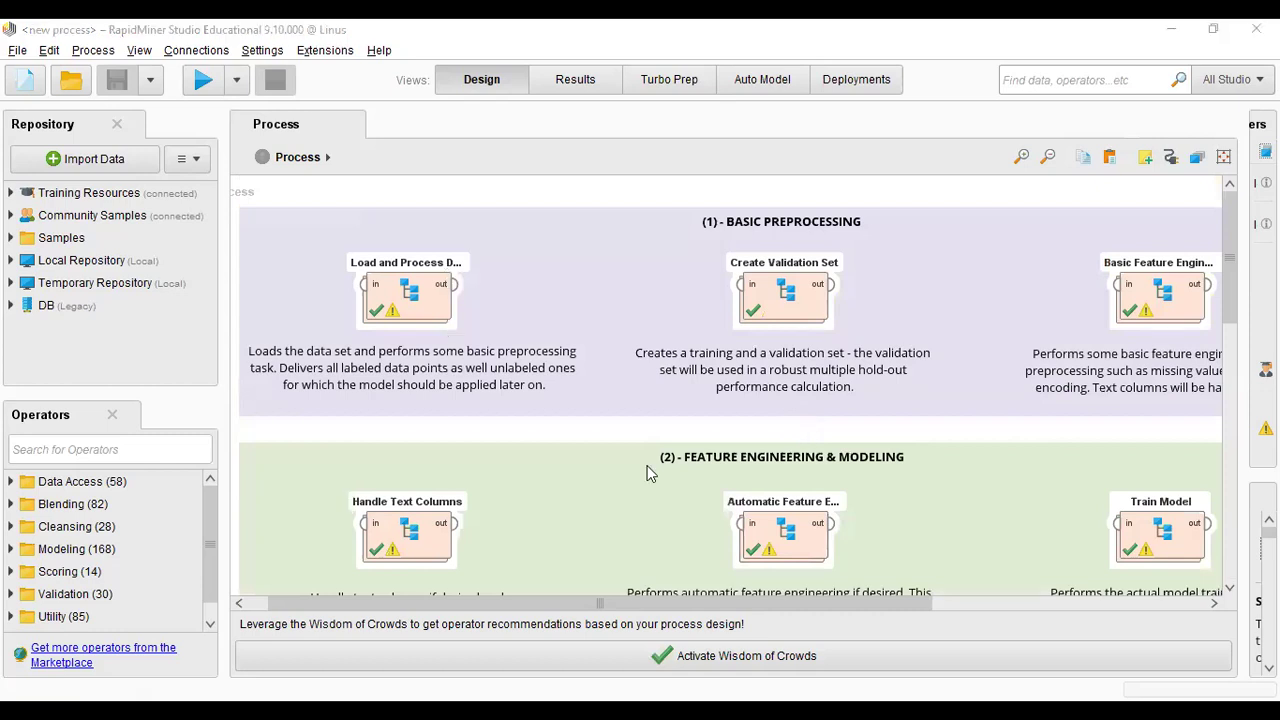
Return to the Auto Model results, collapse the Deep Learning entry, and reopen the Generalized Linear Model's Model result
click(574, 84)
click(480, 88)
key(F11)
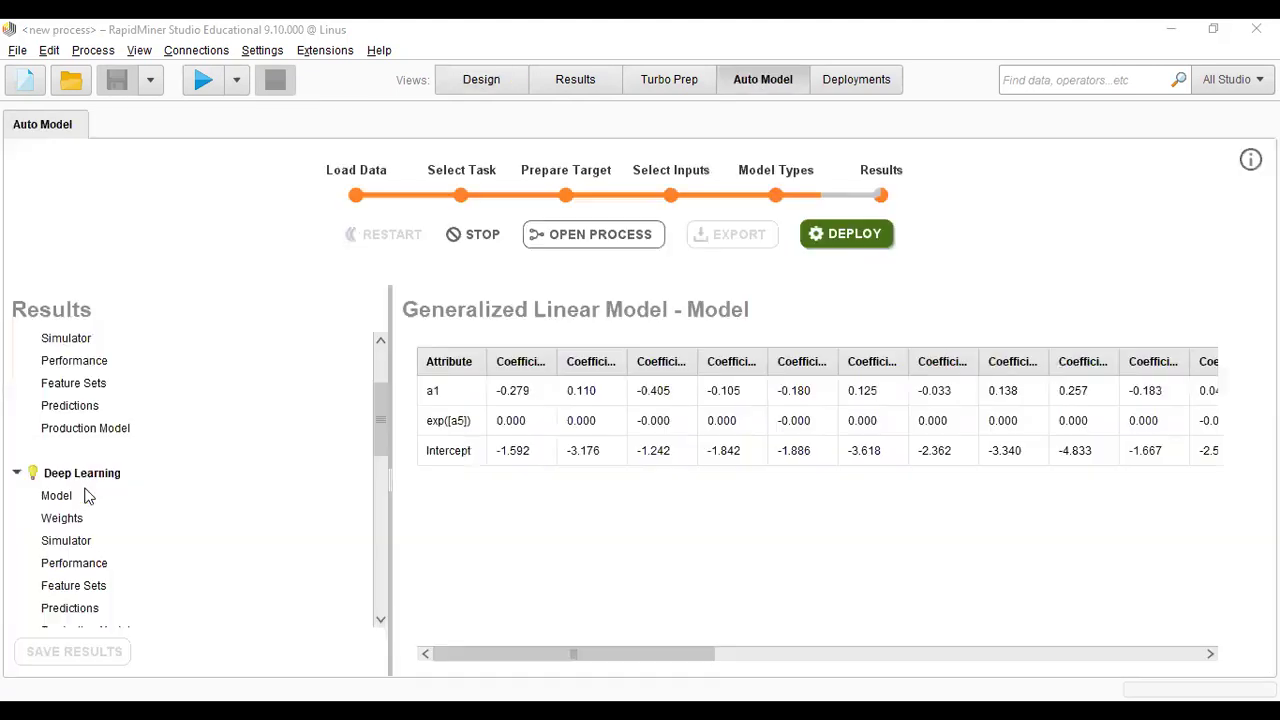
click(18, 474)
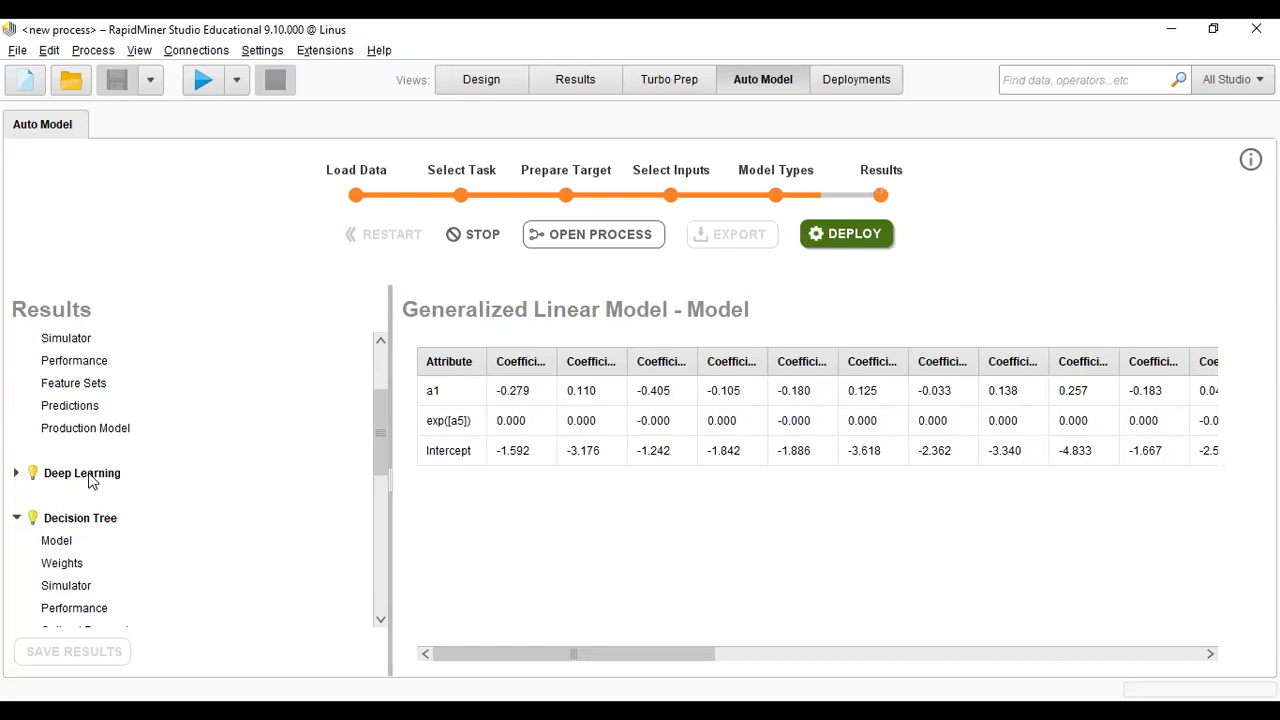
scroll(80, 465, down, 1)
scroll(60, 380, up, 3)
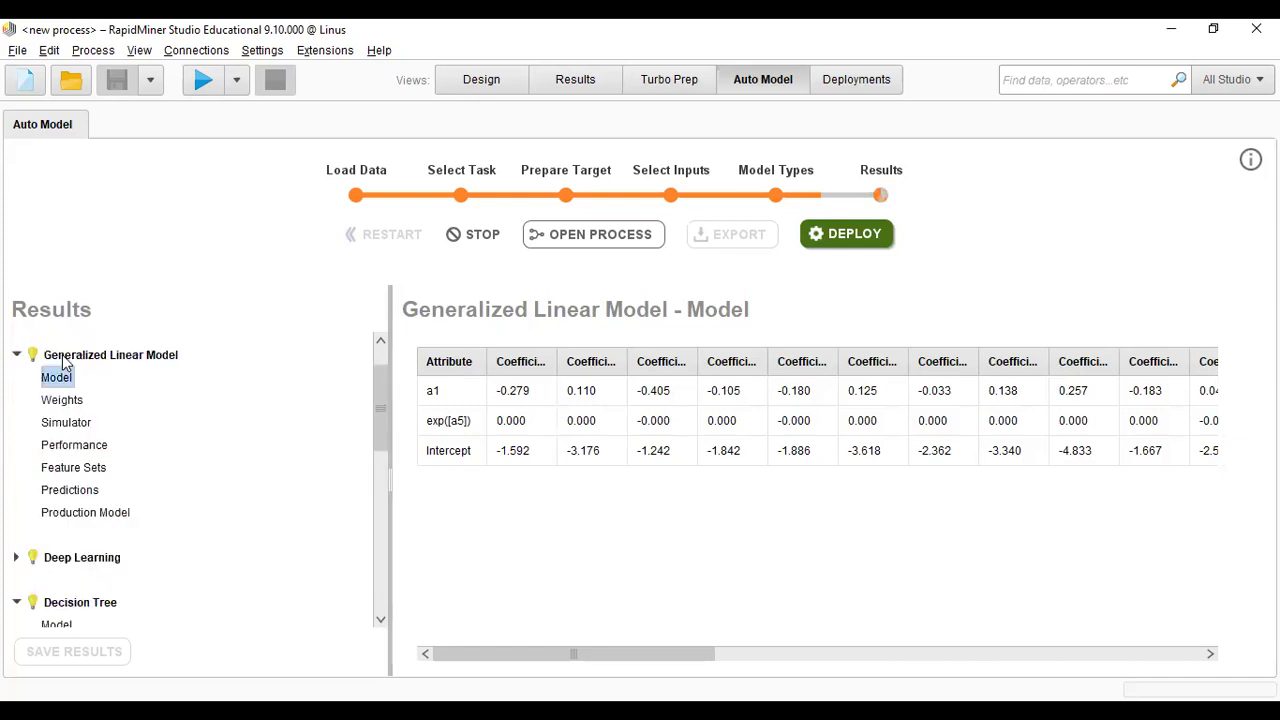
click(16, 355)
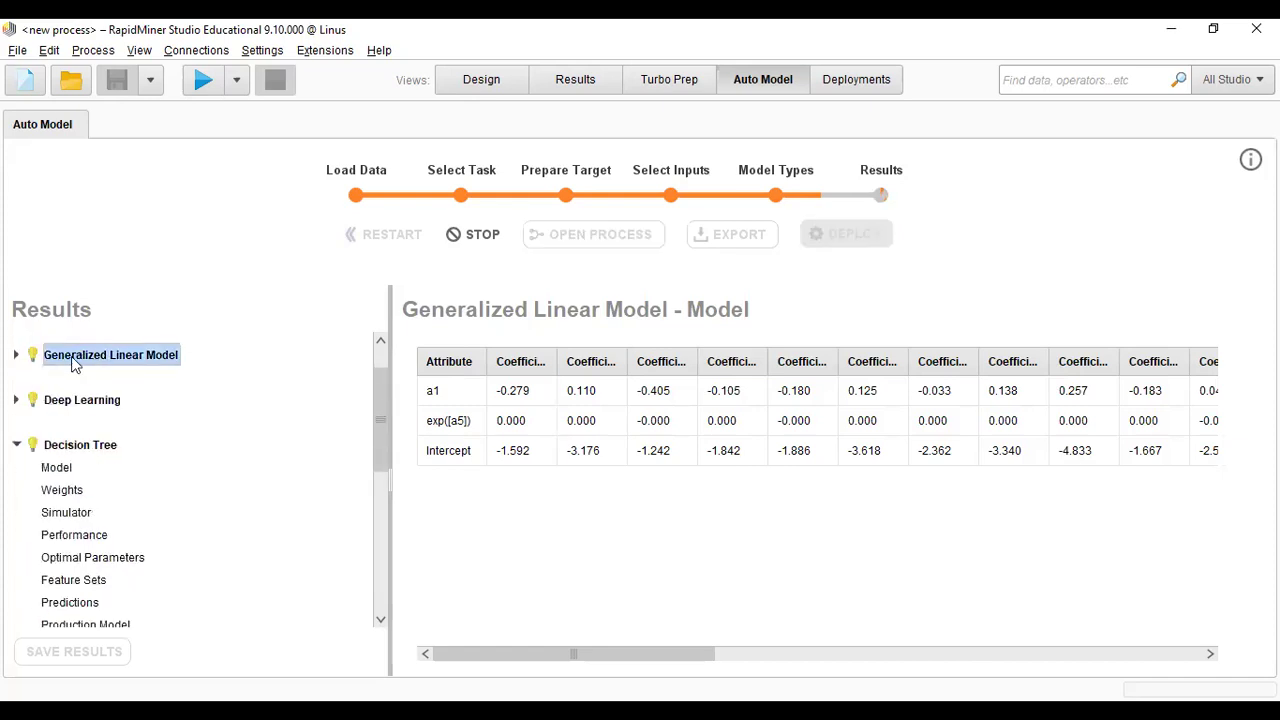
double_click(45, 362)
click(46, 381)
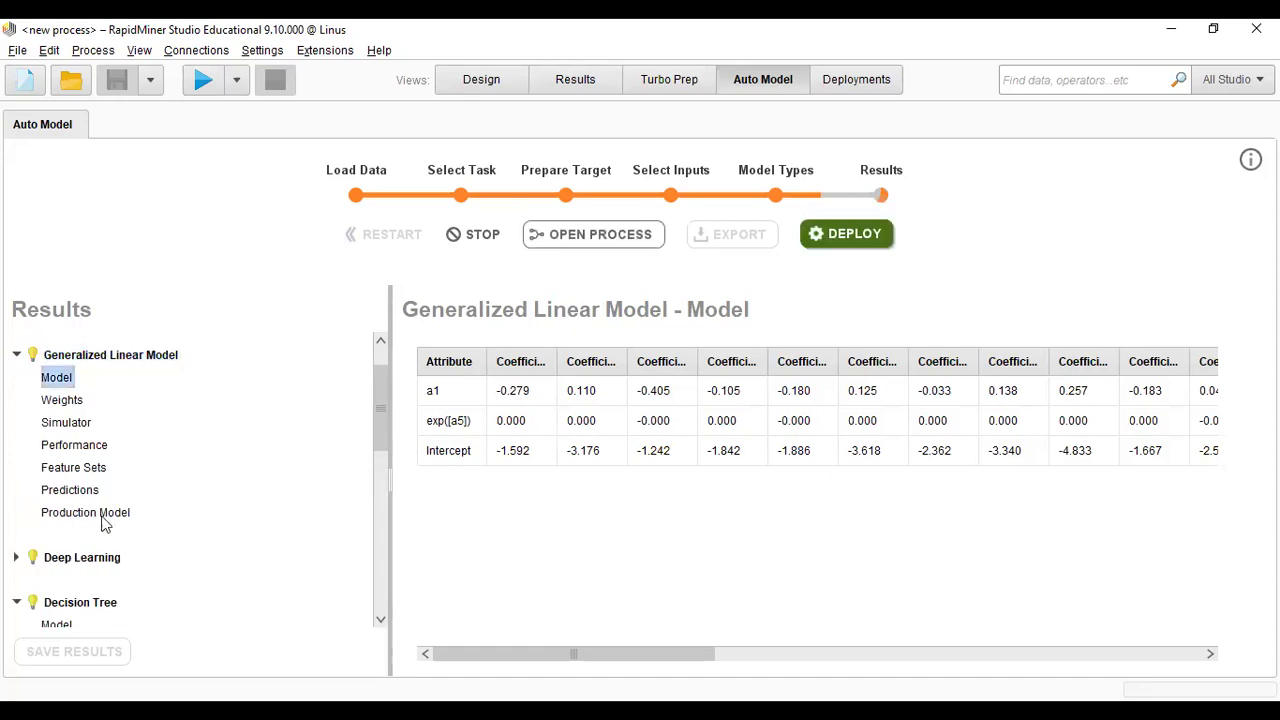
Open the Deep Learning model's Model result and examine its error metrics and confusion matrix
click(56, 485)
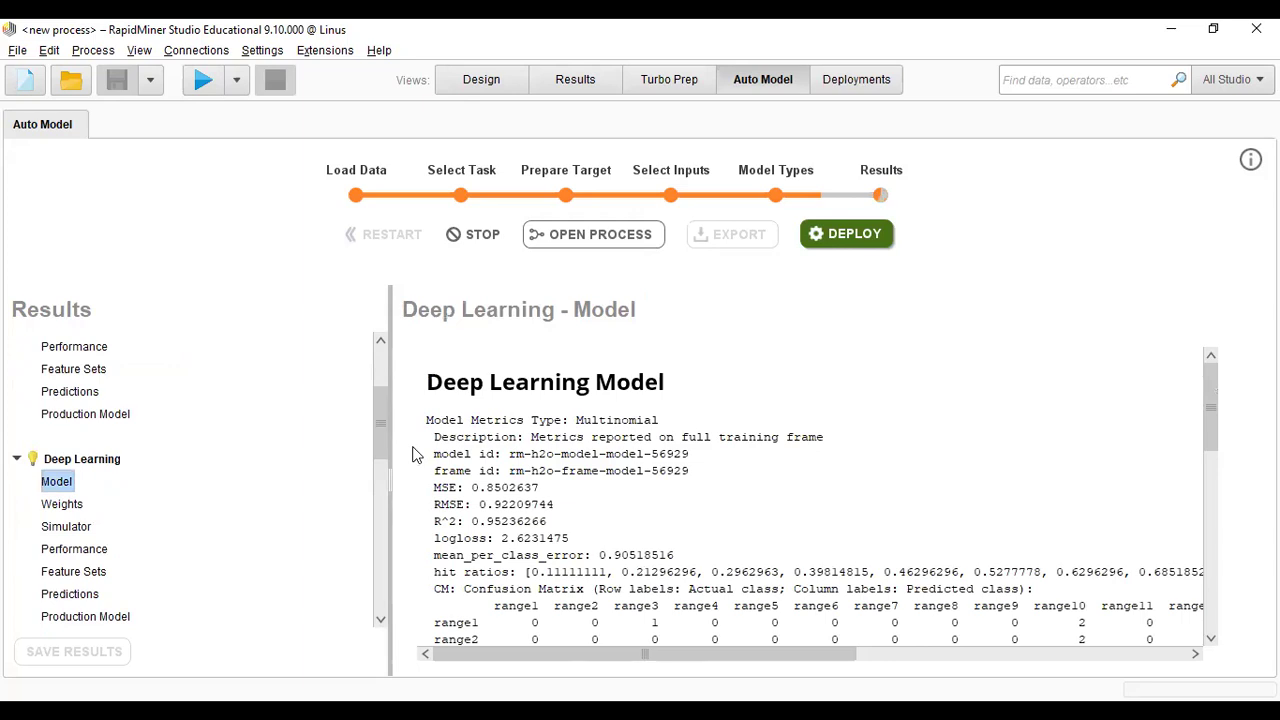
scroll(557, 455, down, 1)
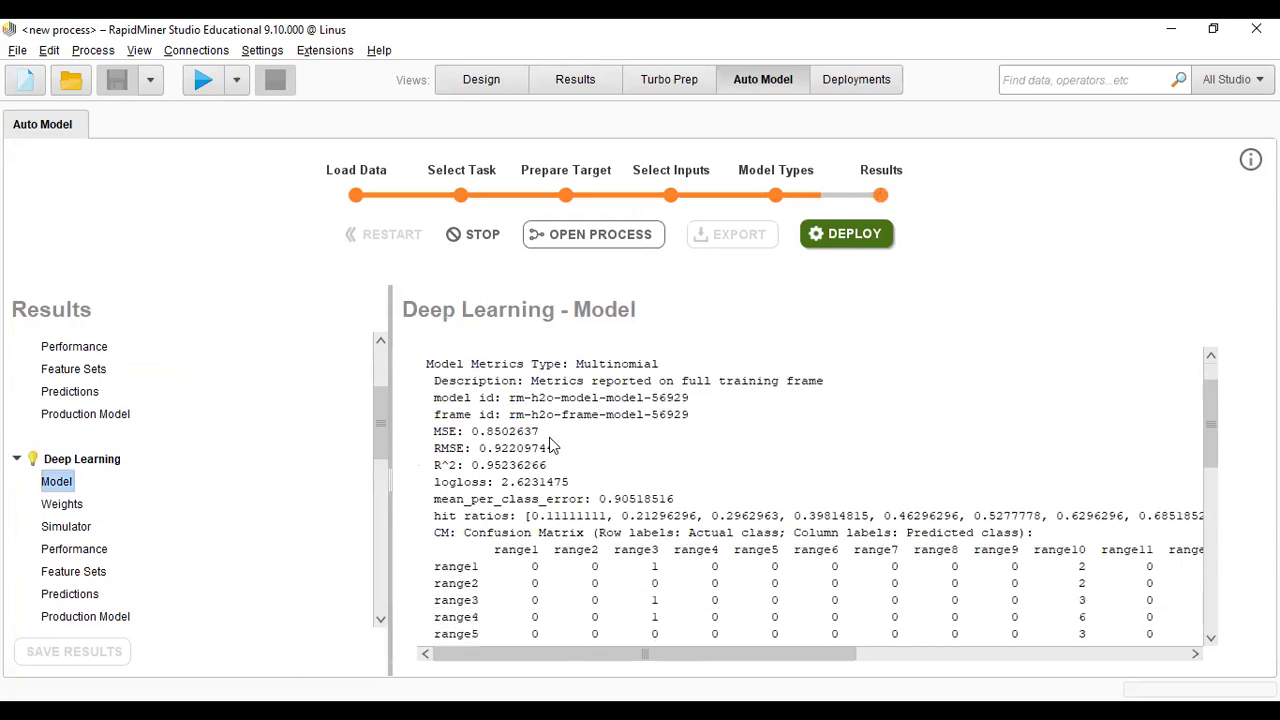
scroll(545, 358, up, 1)
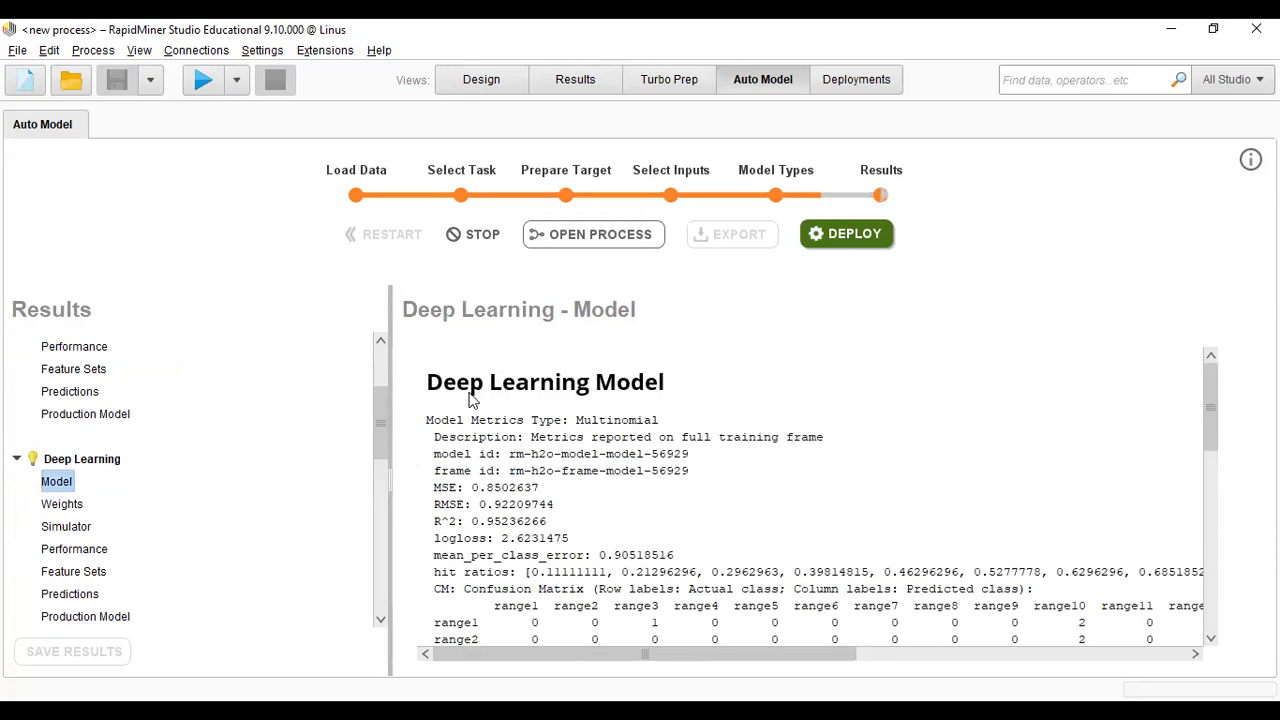
scroll(625, 438, down, 1)
scroll(636, 475, down, 2)
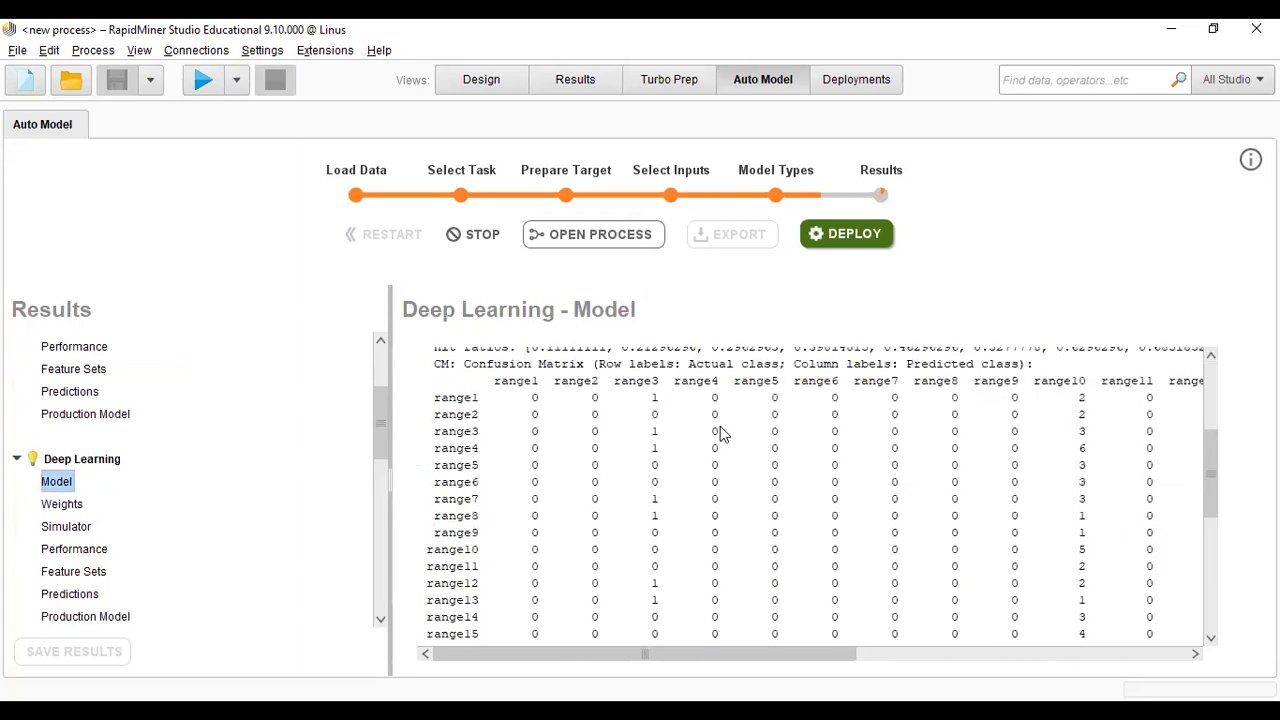
scroll(943, 440, up, 1)
scroll(780, 470, up, 1)
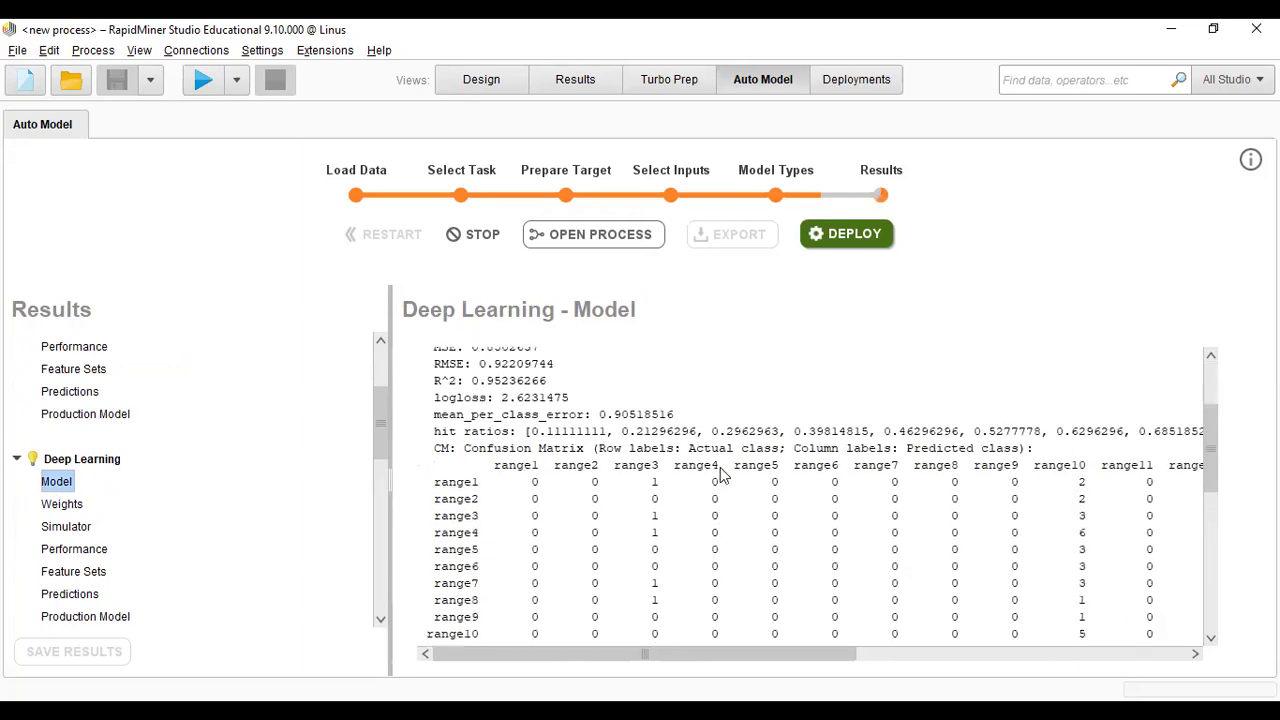
scroll(490, 452, up, 1)
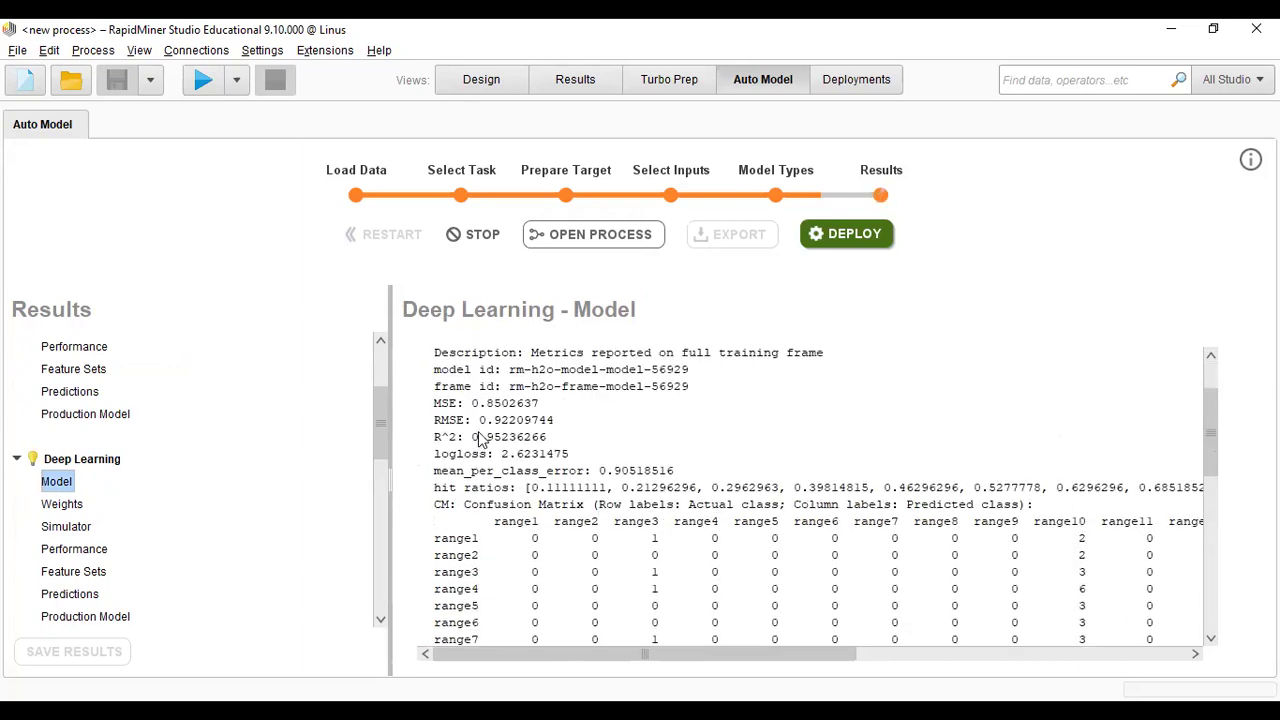
scroll(520, 420, up, 1)
scroll(648, 537, down, 2)
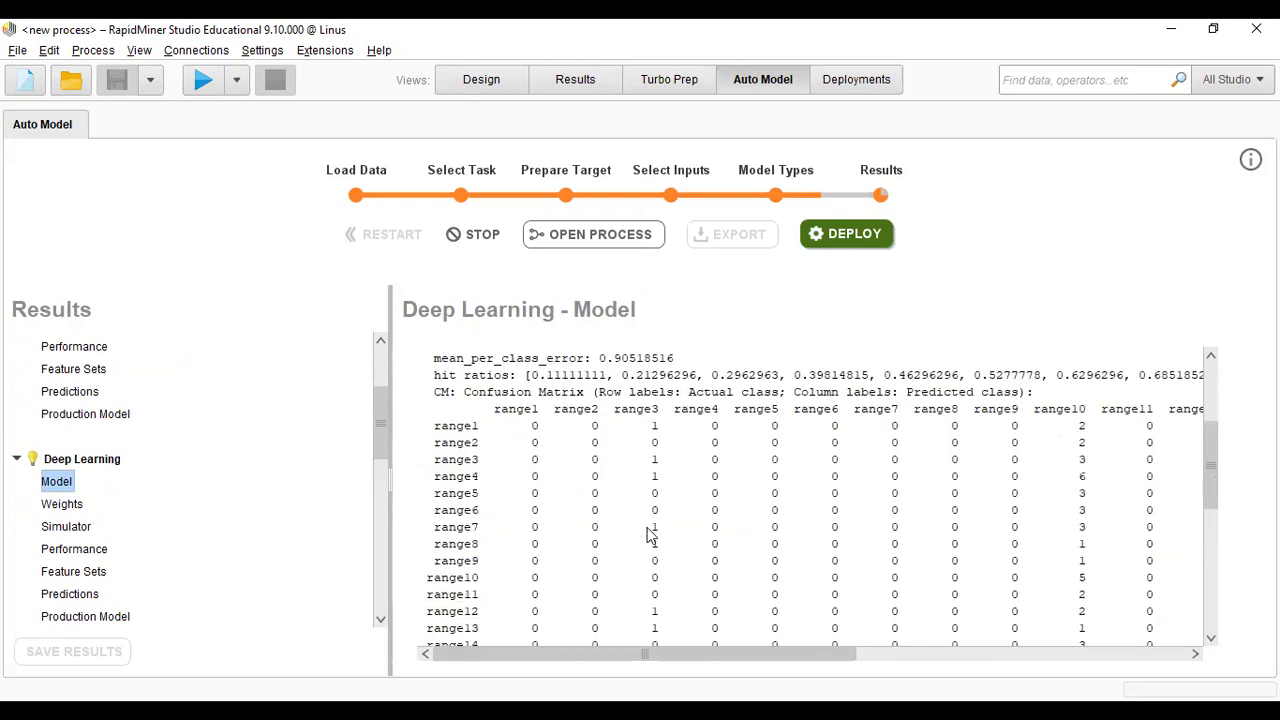
Examine the neuron layer status and all scoring history columns of the Deep Learning model, through Training Classification Error
scroll(624, 541, down, 6)
scroll(630, 550, down, 2)
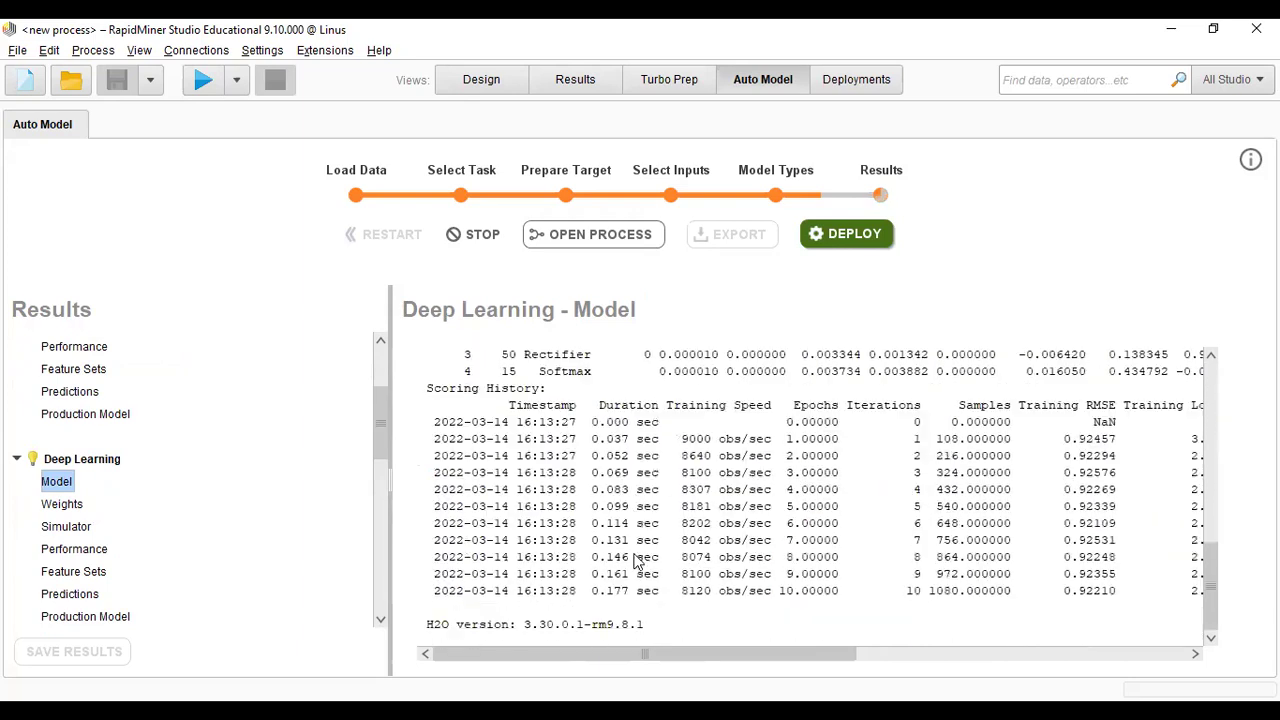
scroll(638, 650, up, 4)
scroll(1010, 634, right, 3)
scroll(1010, 634, up, 1)
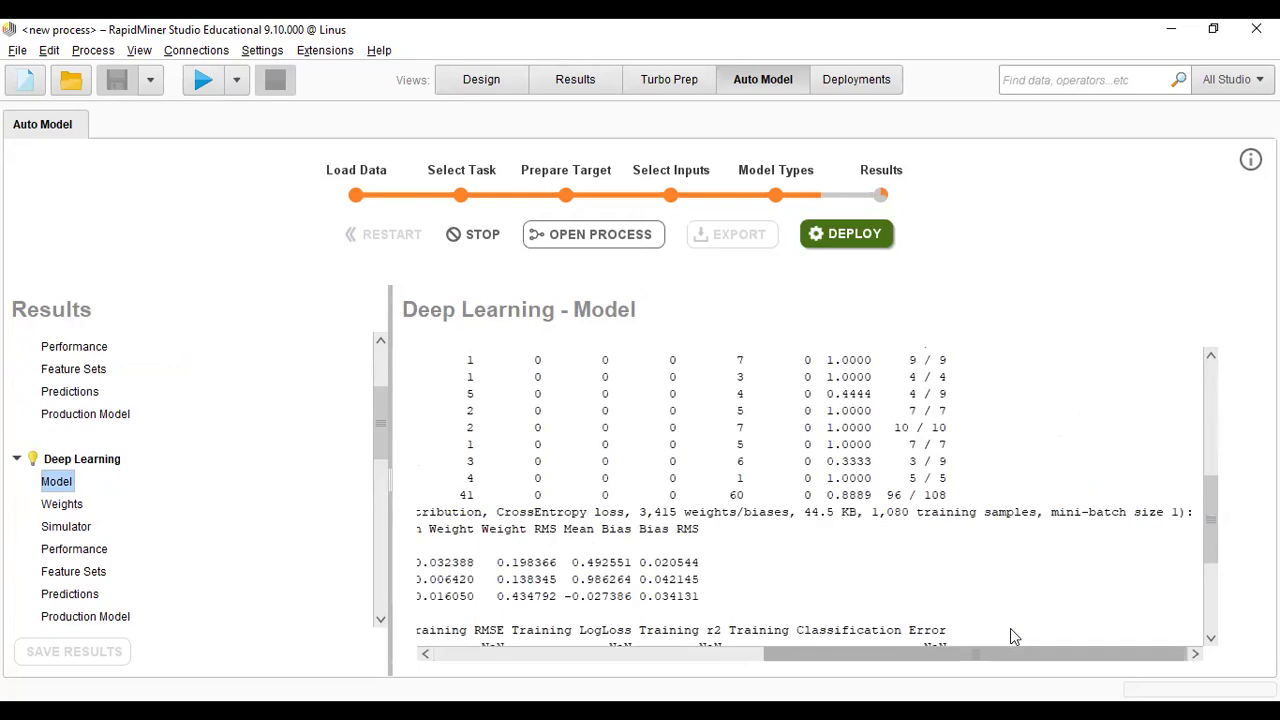
scroll(600, 644, down, 2)
scroll(600, 644, left, 3)
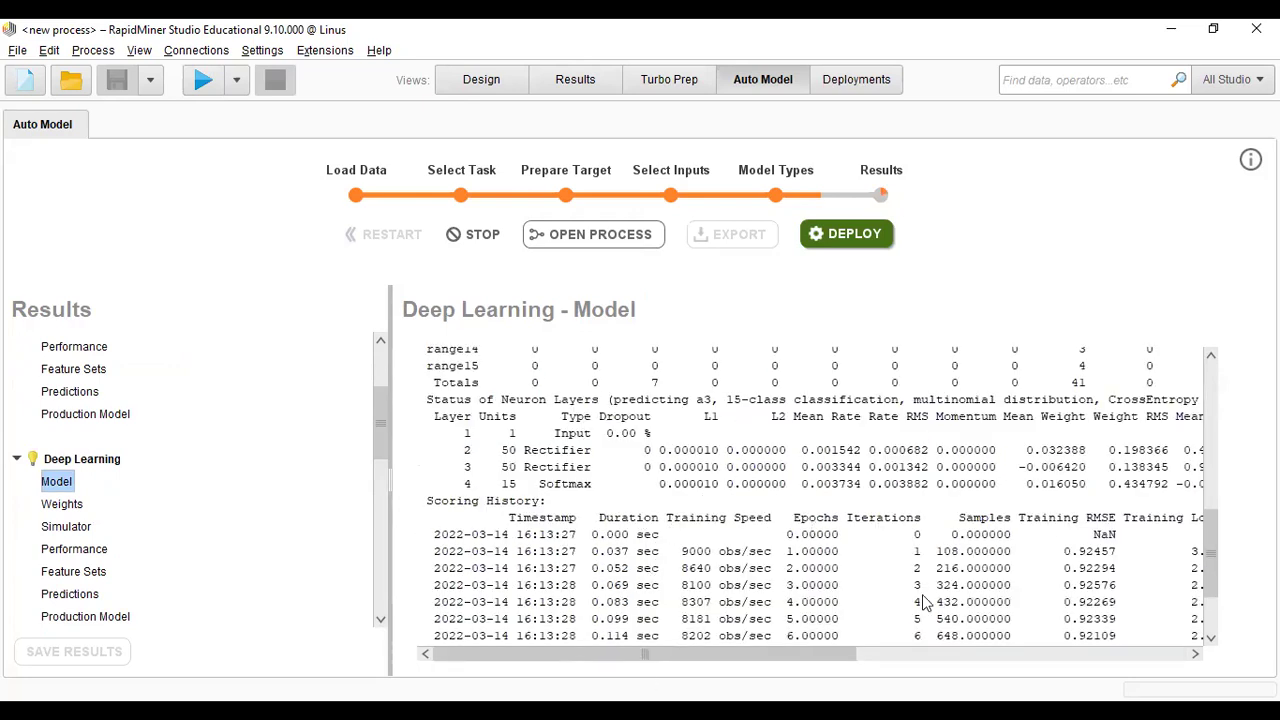
scroll(900, 600, right, 3)
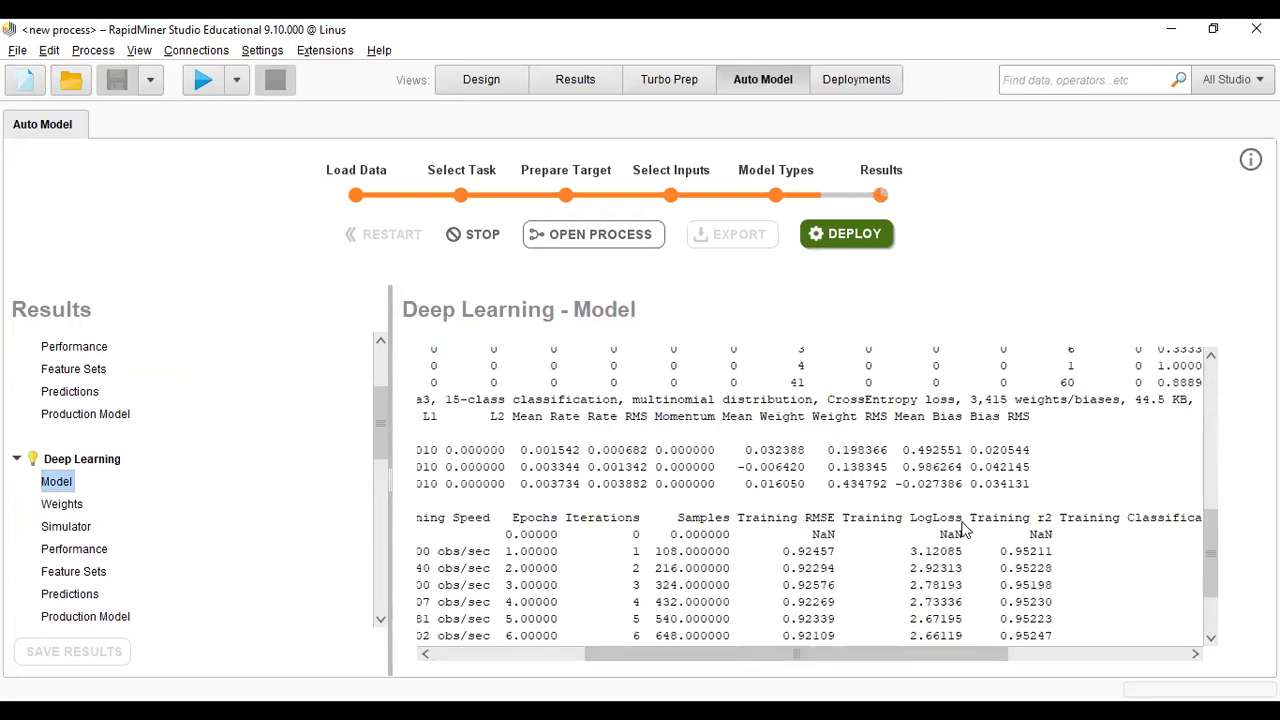
scroll(975, 556, right, 2)
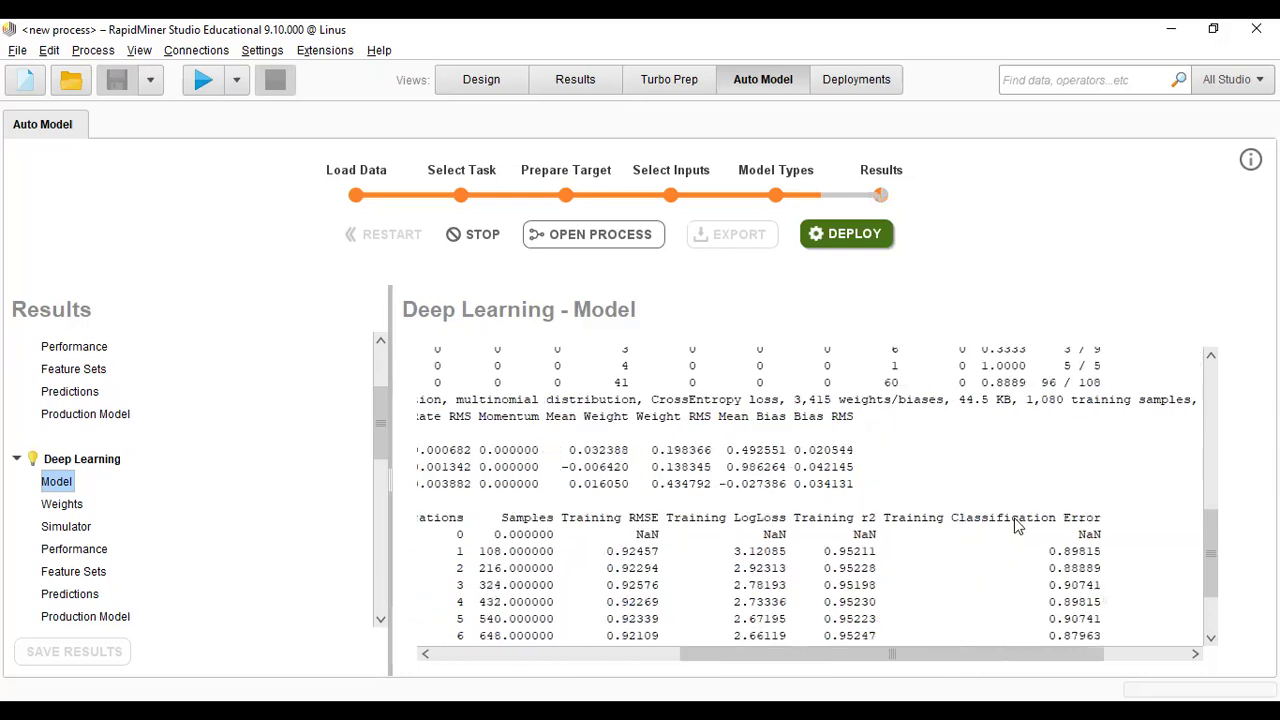
drag(935, 654, 600, 650)
View the Deep Learning model's weights, simulator, performance with its confusion matrix, feature sets and predictions
click(62, 504)
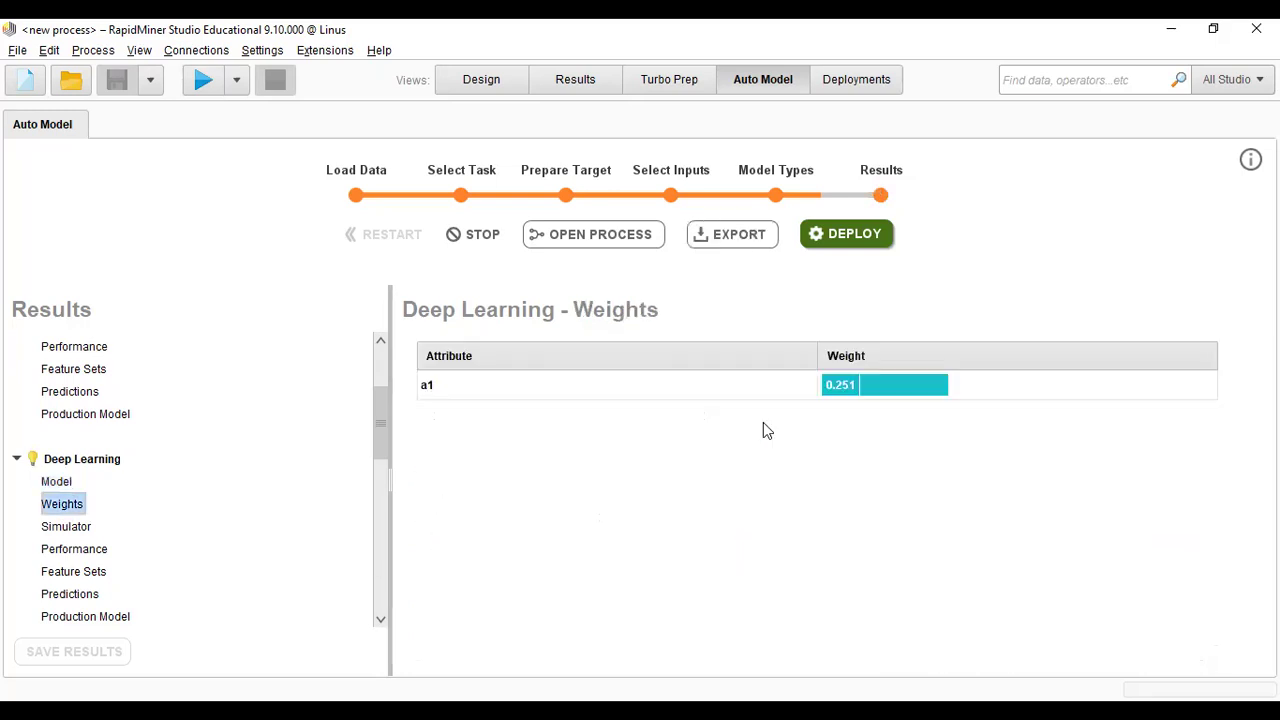
click(77, 530)
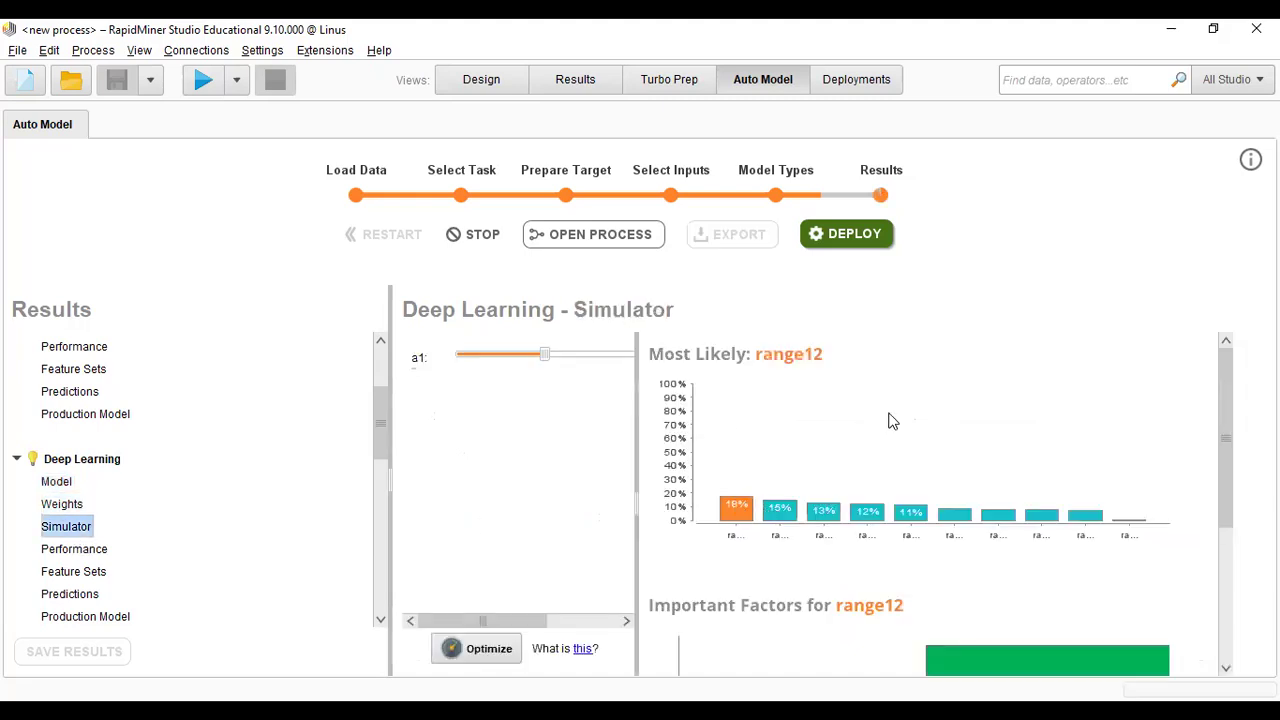
click(77, 549)
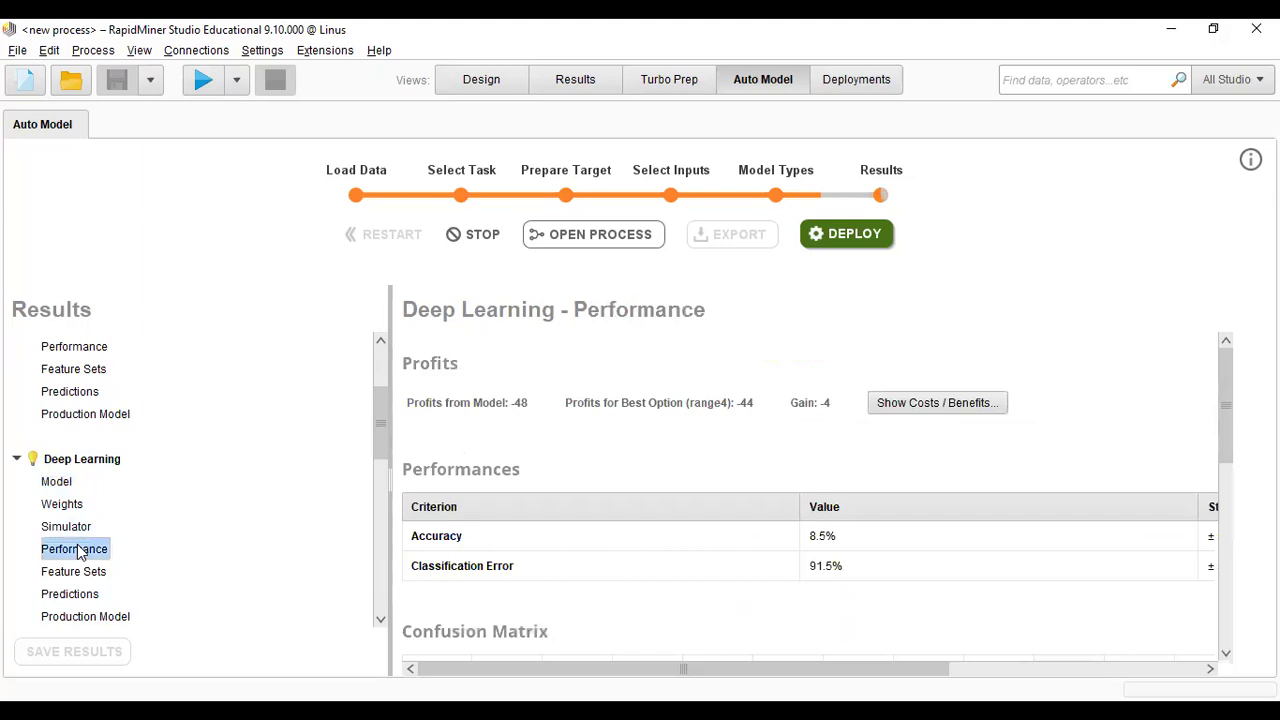
scroll(891, 555, down, 2)
scroll(900, 595, down, 5)
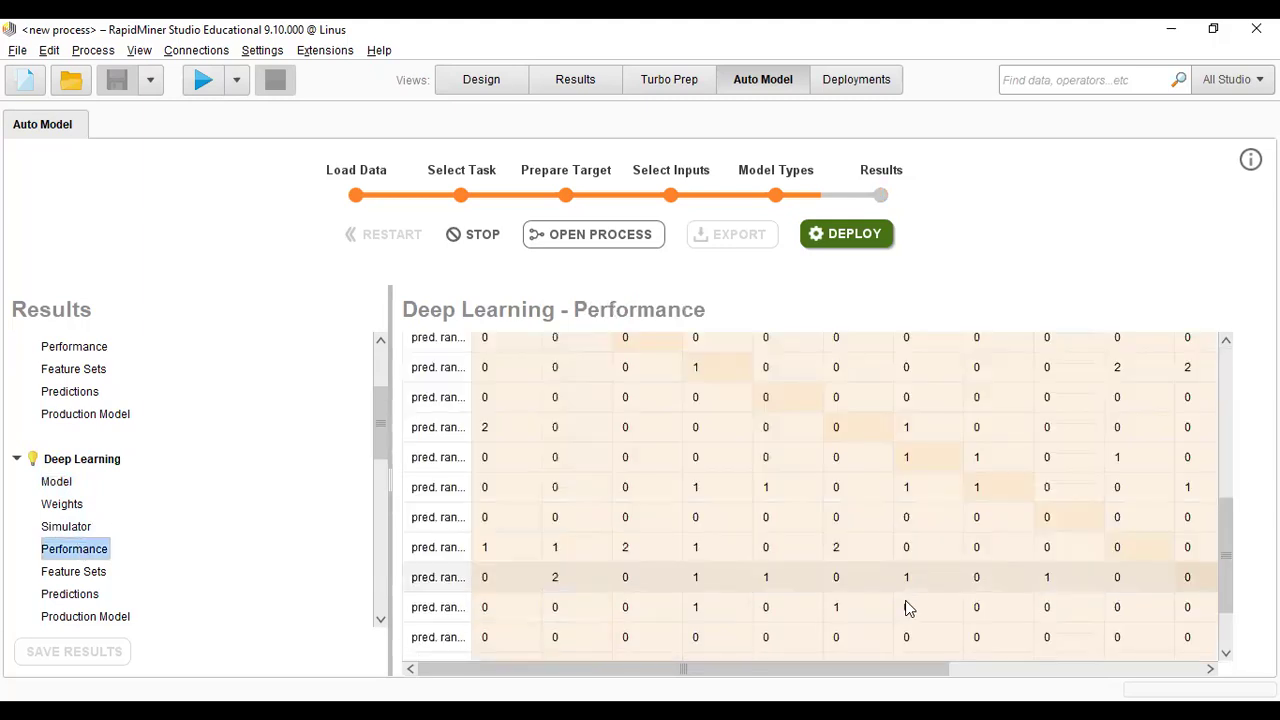
click(99, 576)
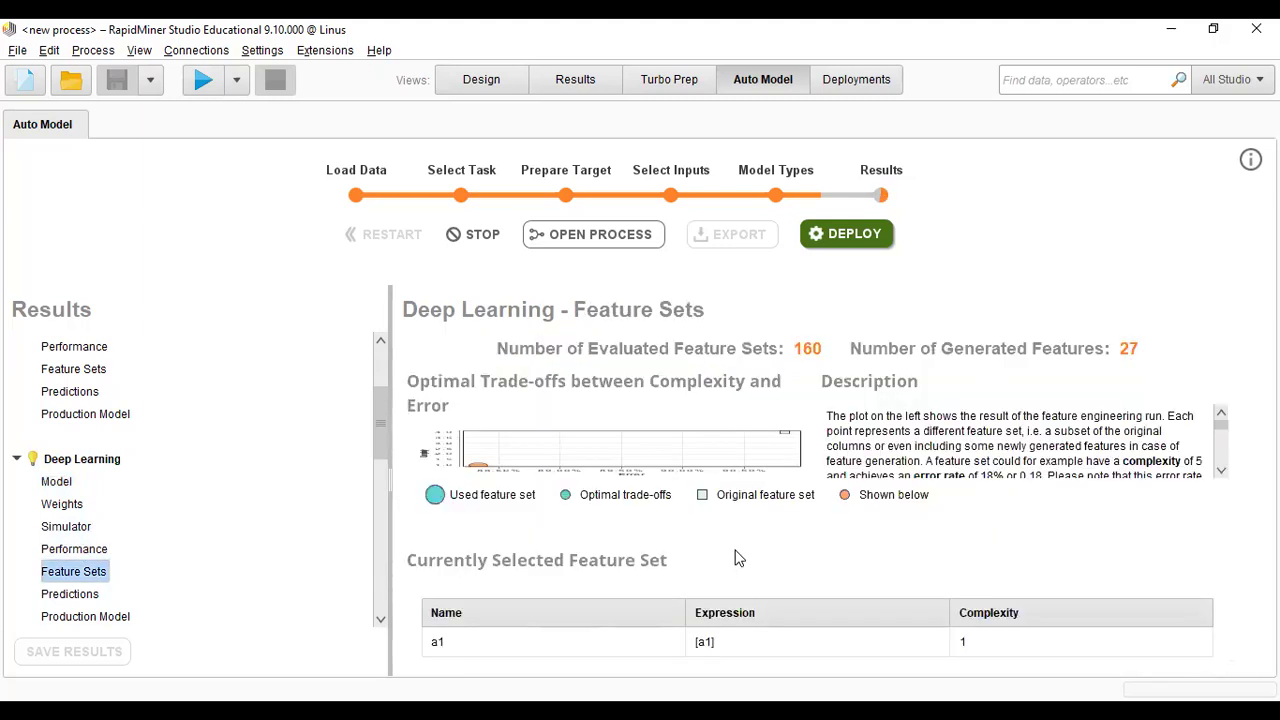
click(78, 594)
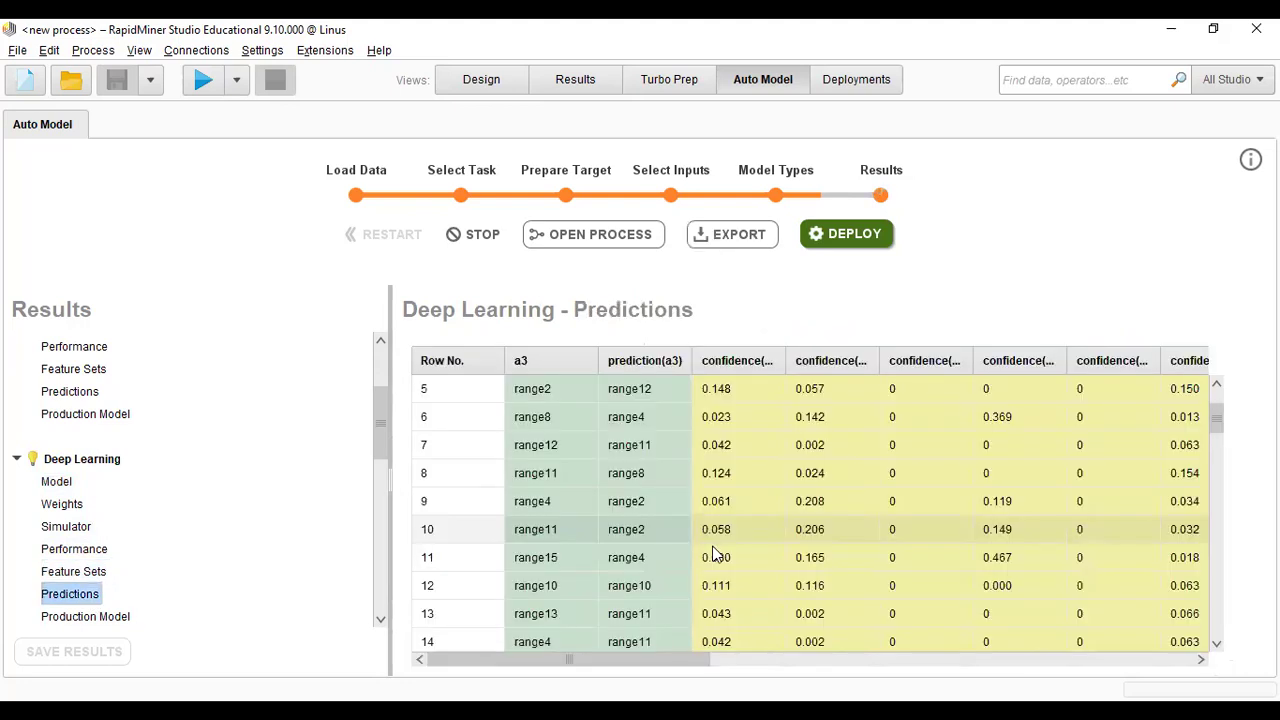
Open the Deep Learning model's Production Model result and examine its metrics and scoring history
click(62, 616)
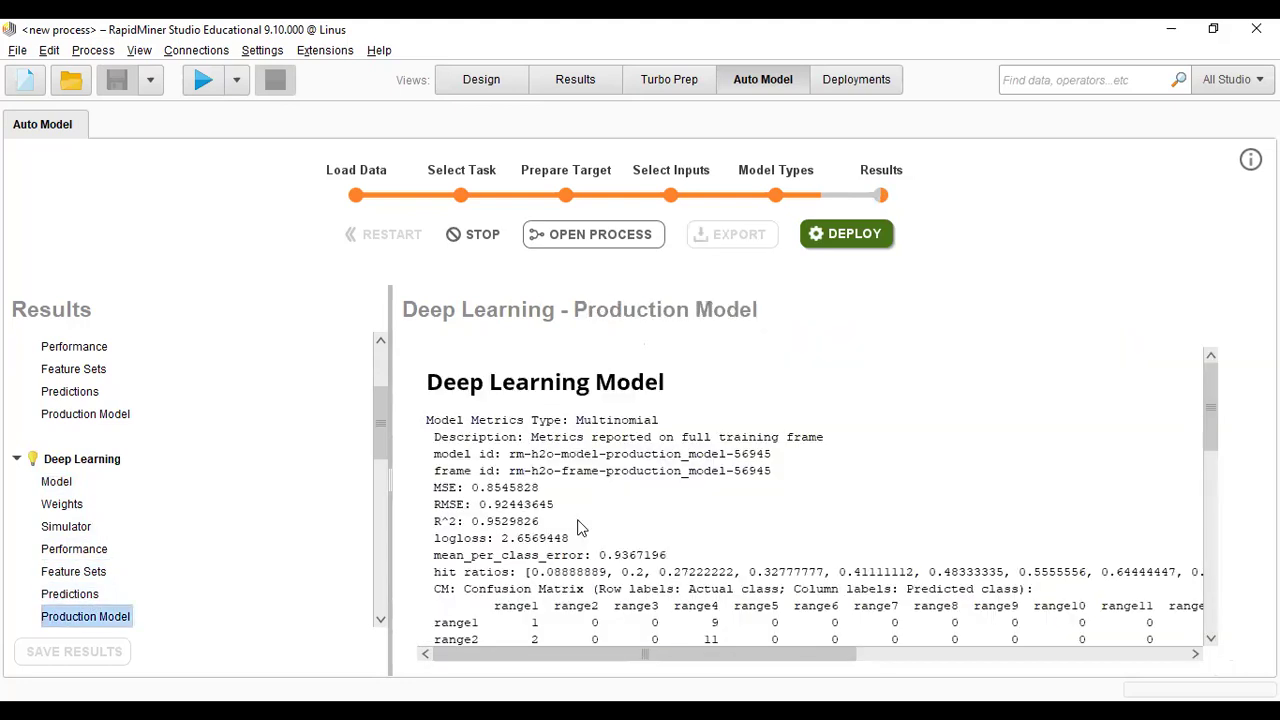
scroll(585, 527, down, 5)
scroll(585, 527, down, 5)
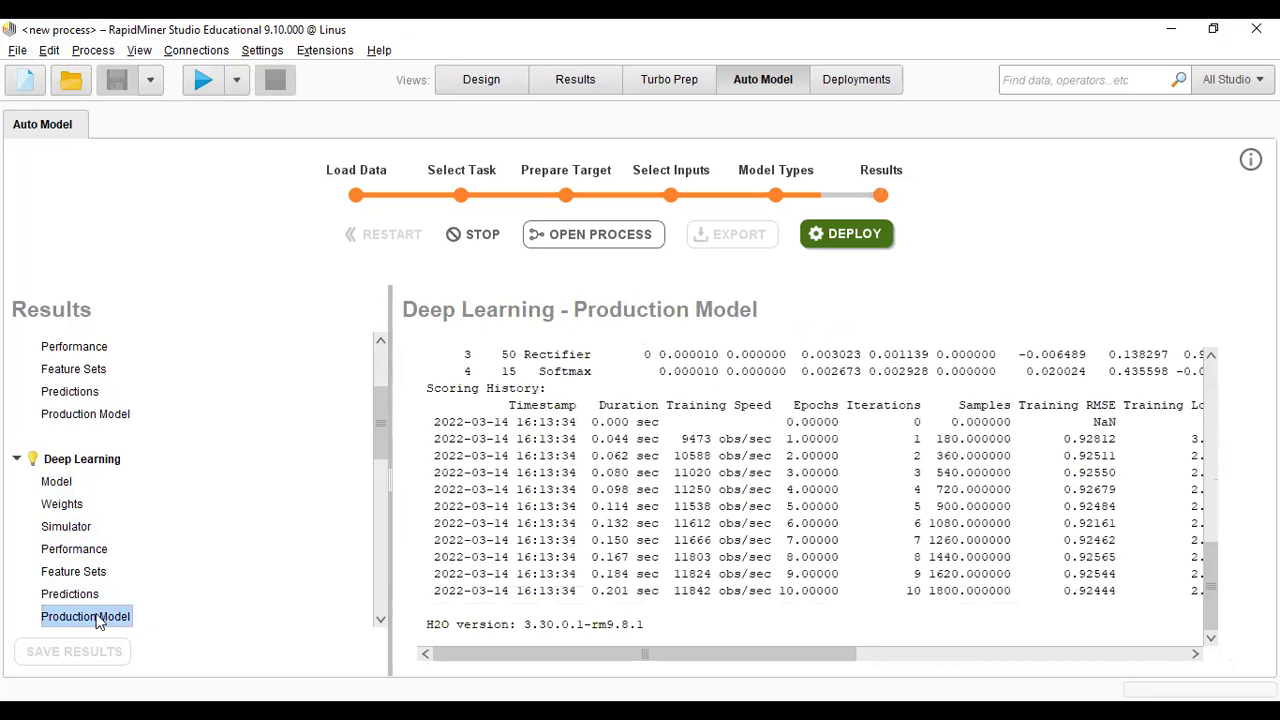
Check the Model results of the Decision Tree and the Support Vector Machine in the Auto Model results
scroll(385, 560, down, 3)
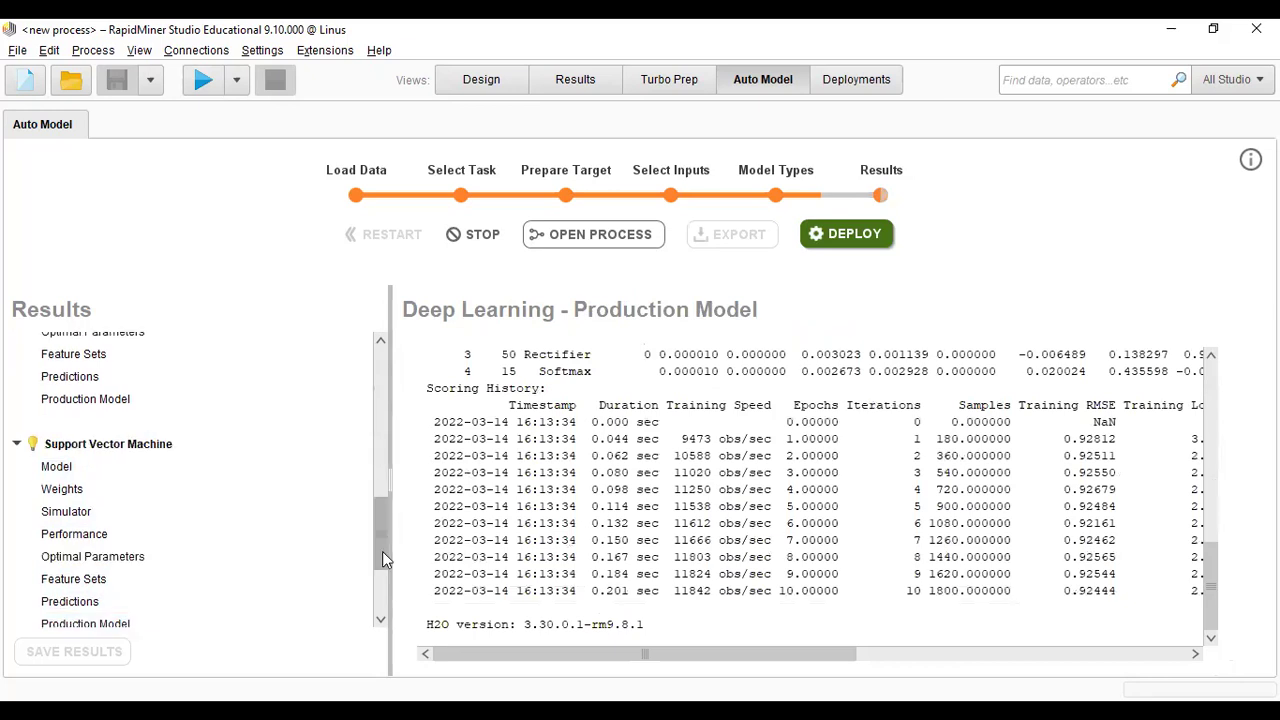
scroll(379, 507, up, 3)
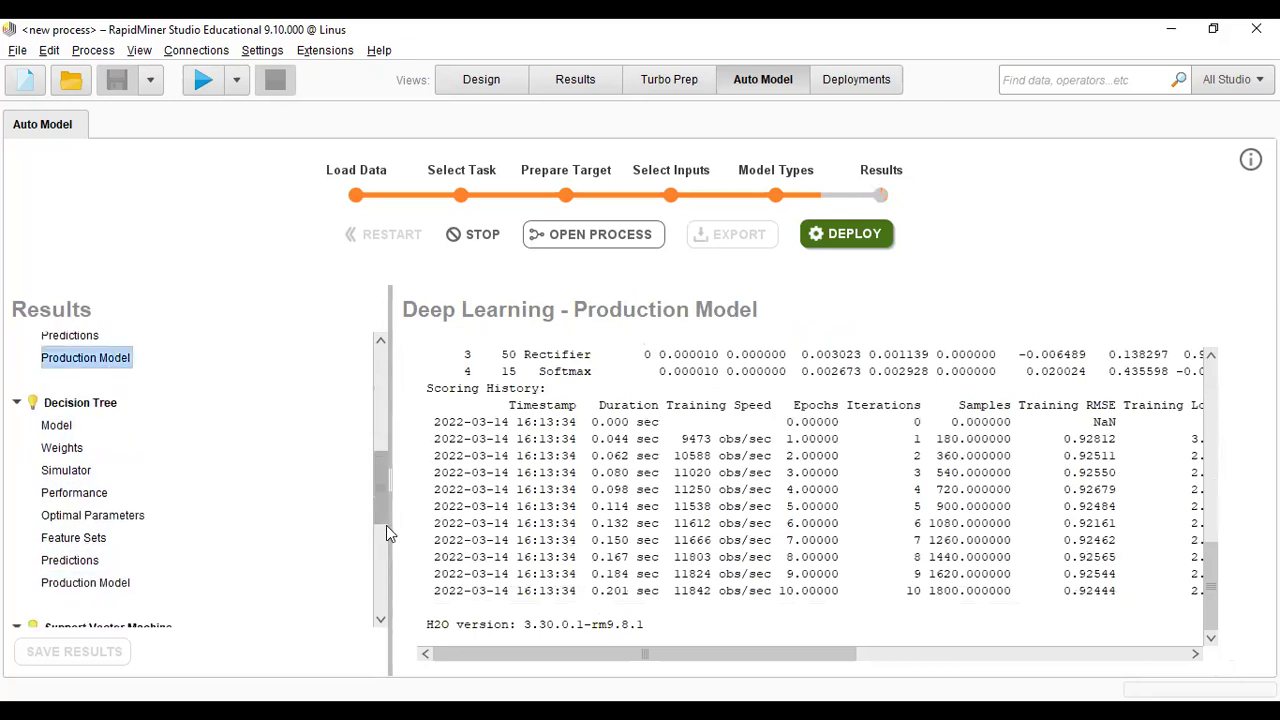
scroll(382, 502, up, 1)
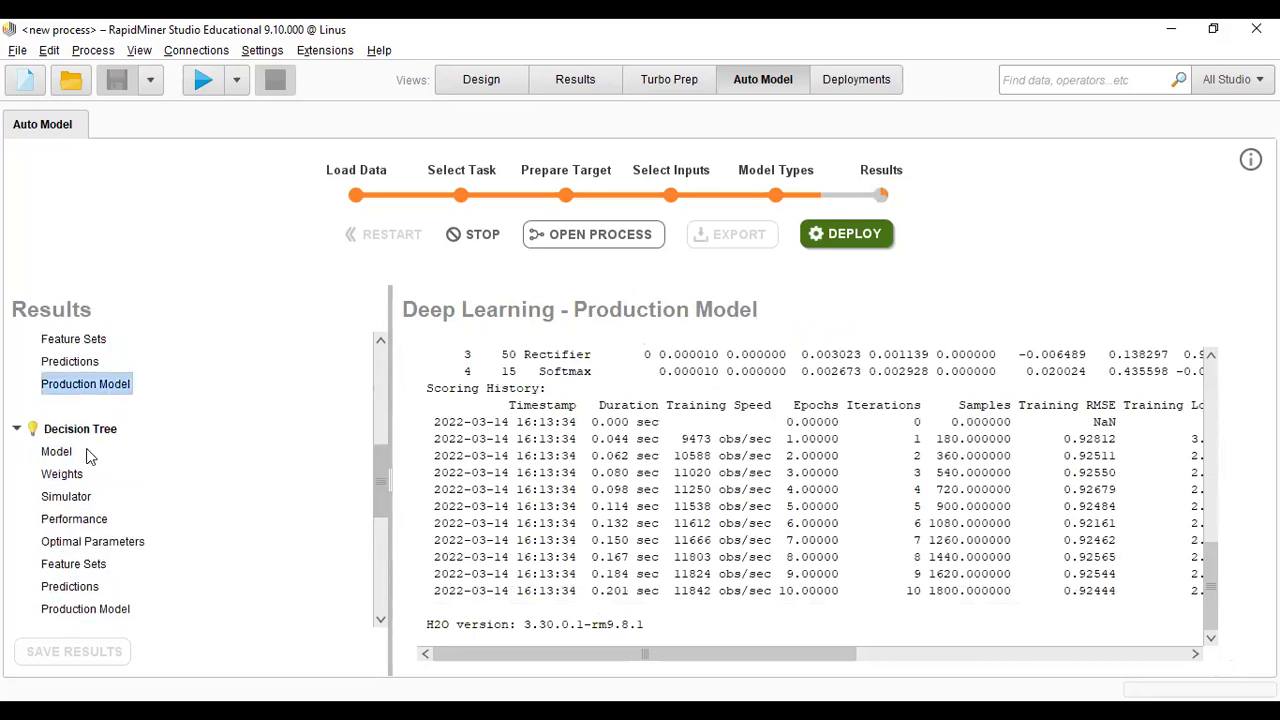
click(18, 430)
click(18, 430)
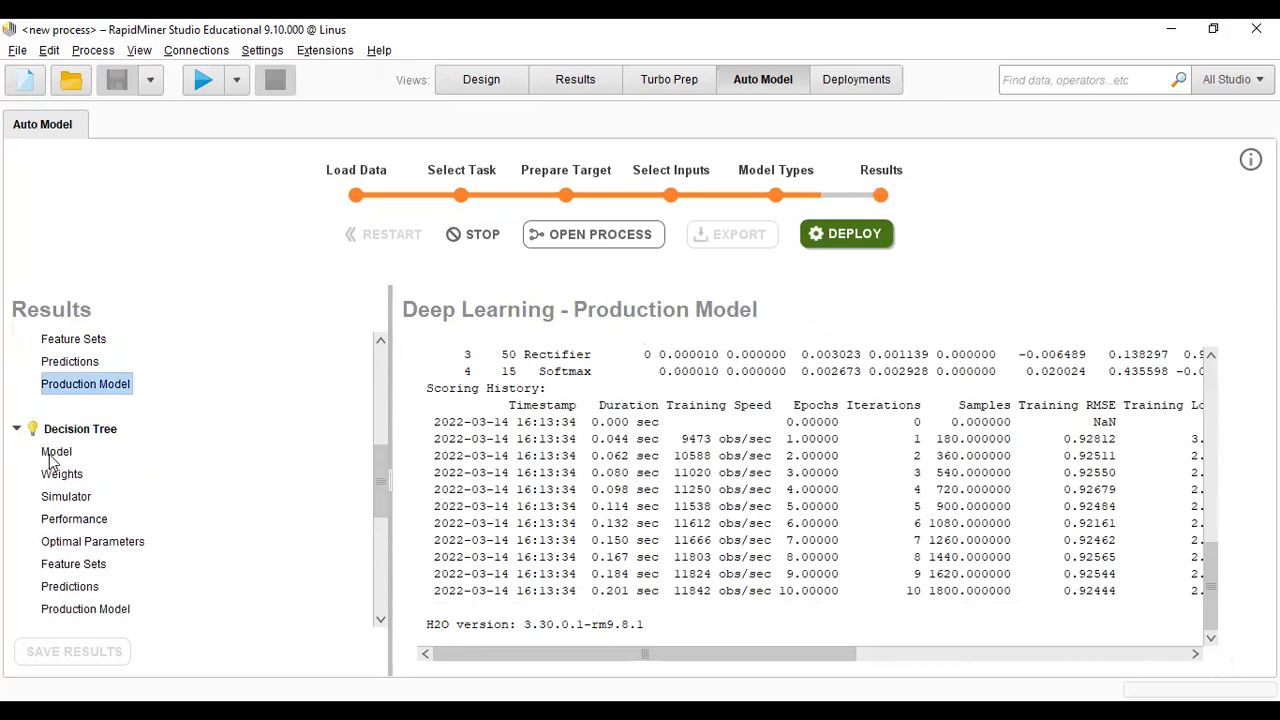
click(50, 455)
scroll(129, 546, down, 2)
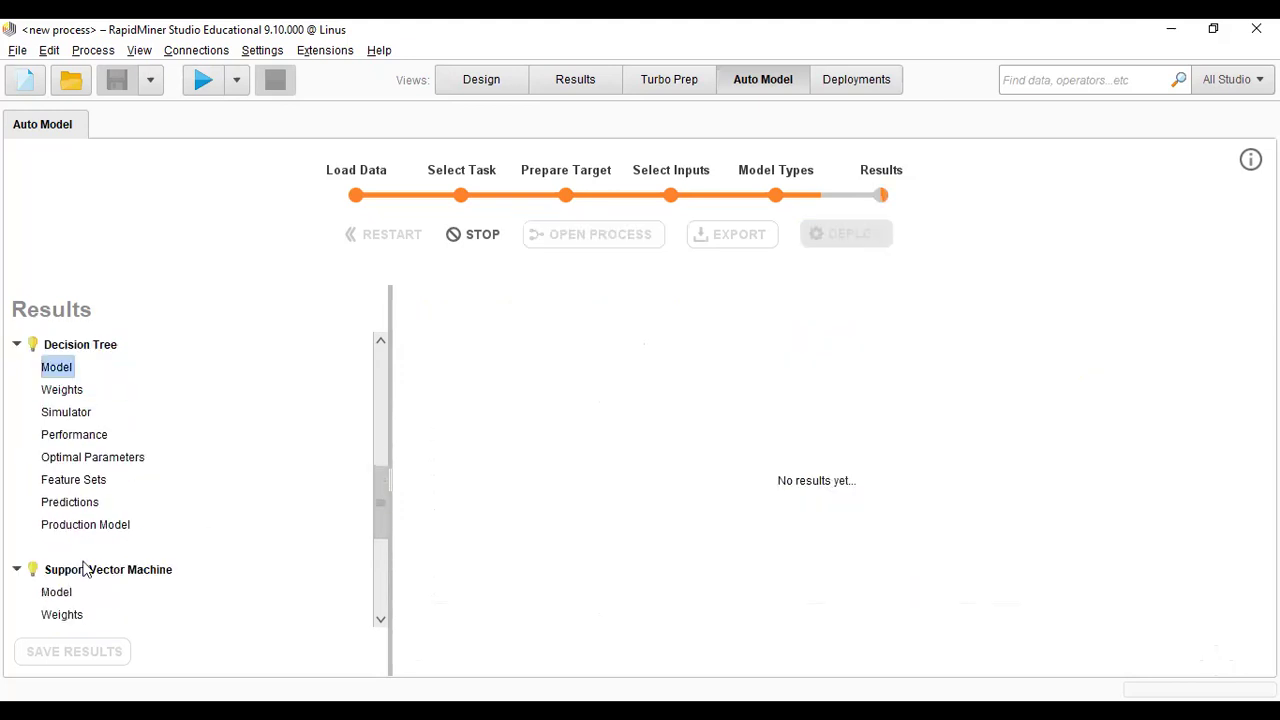
click(55, 594)
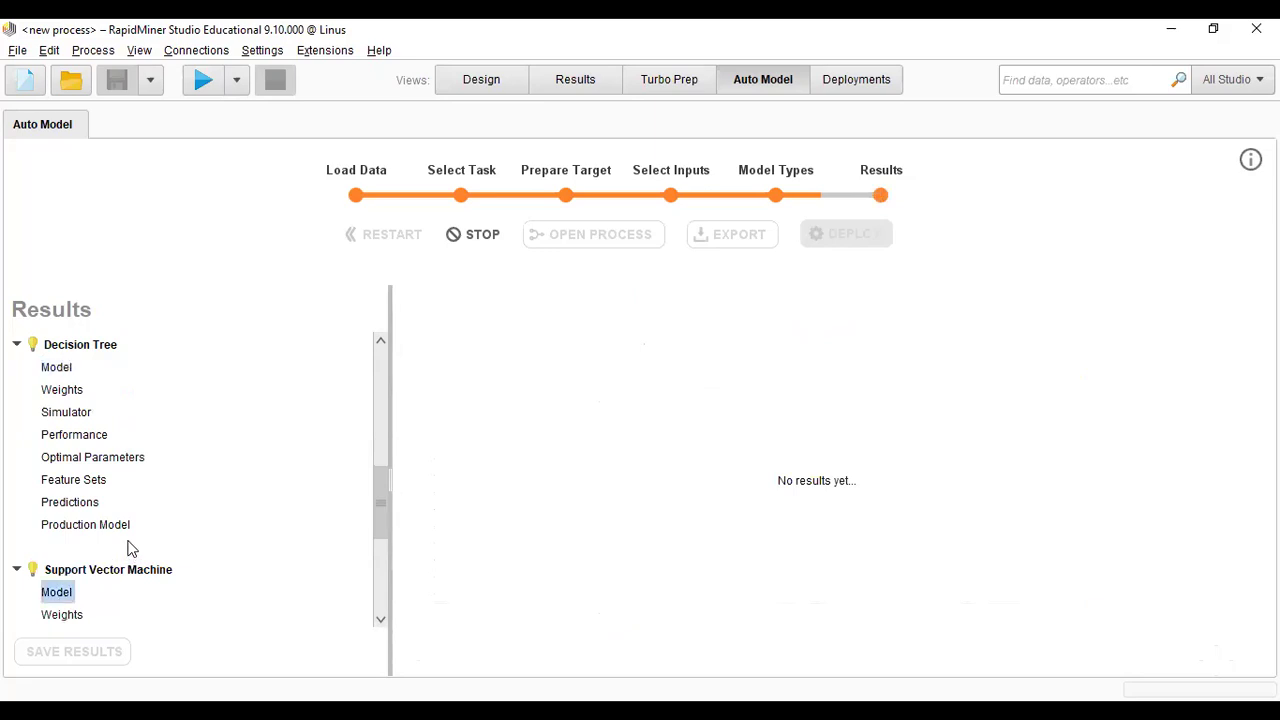
scroll(128, 545, up, 2)
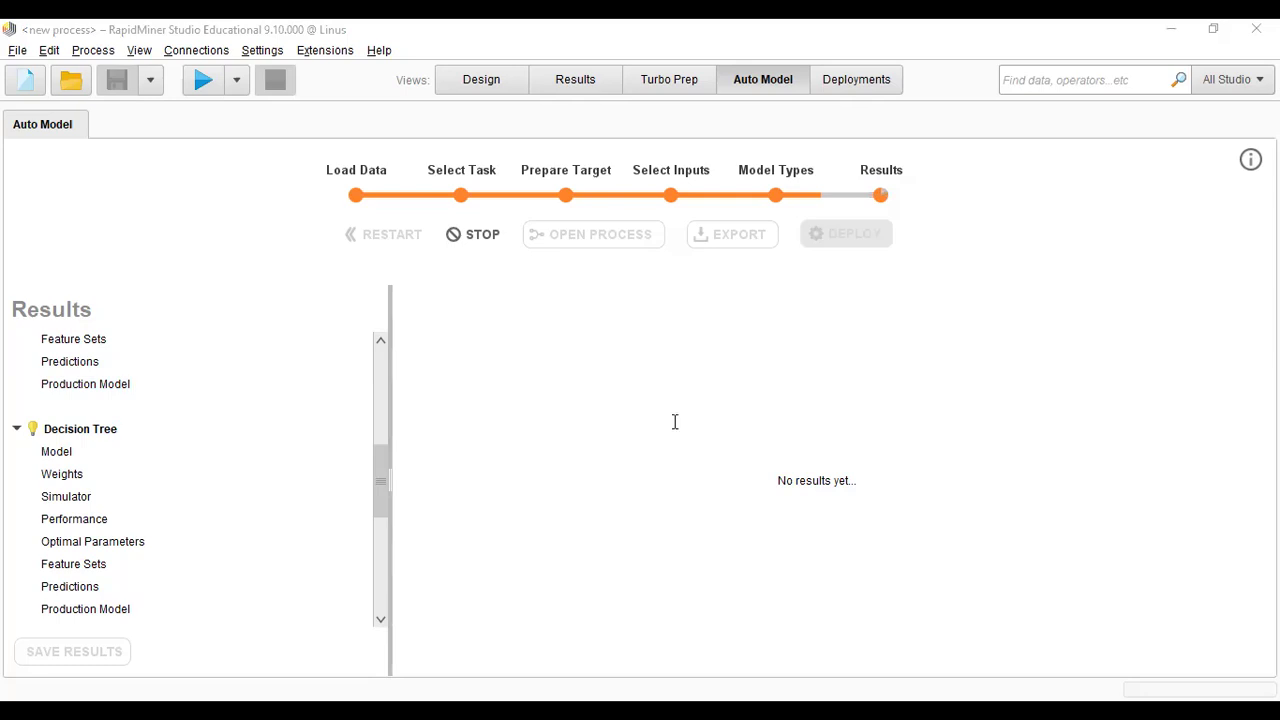
Read step 13 of the lab exercise in Word about preprocessing data, and return to the Turbo Prep view in RapidMiner Studio
key(alt+Tab)
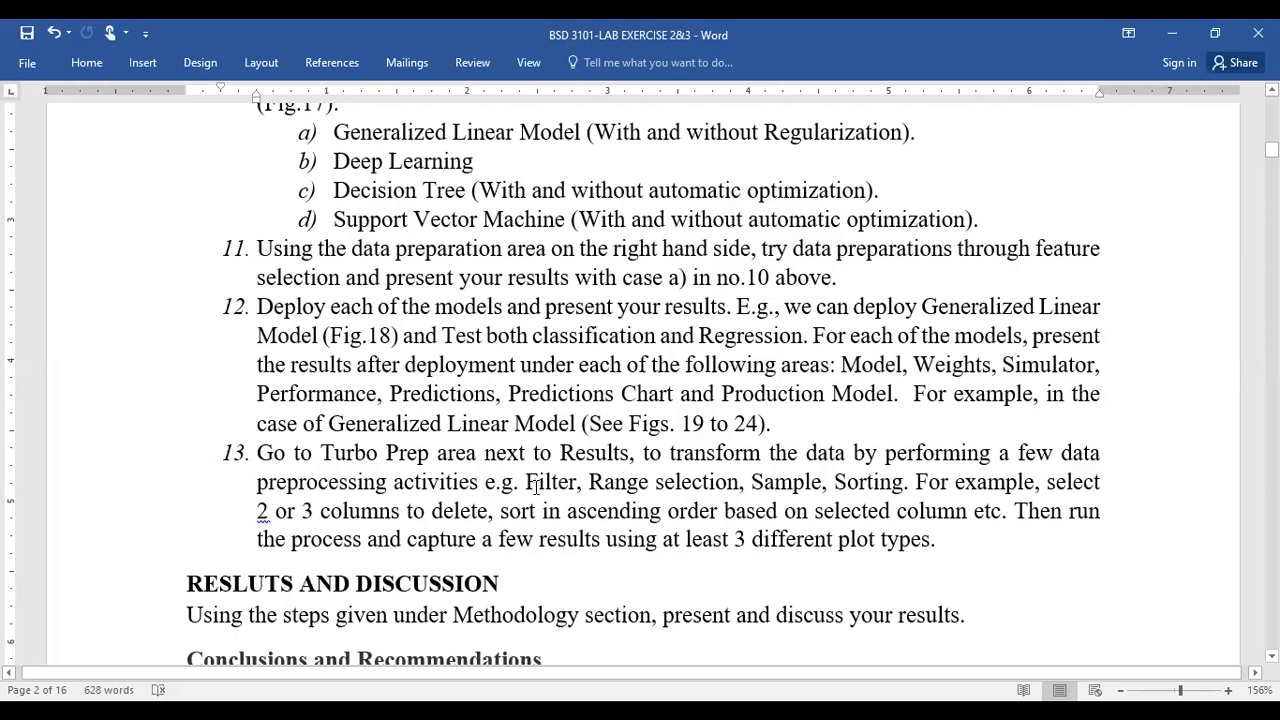
click(793, 484)
click(875, 482)
click(459, 512)
key(alt+Tab)
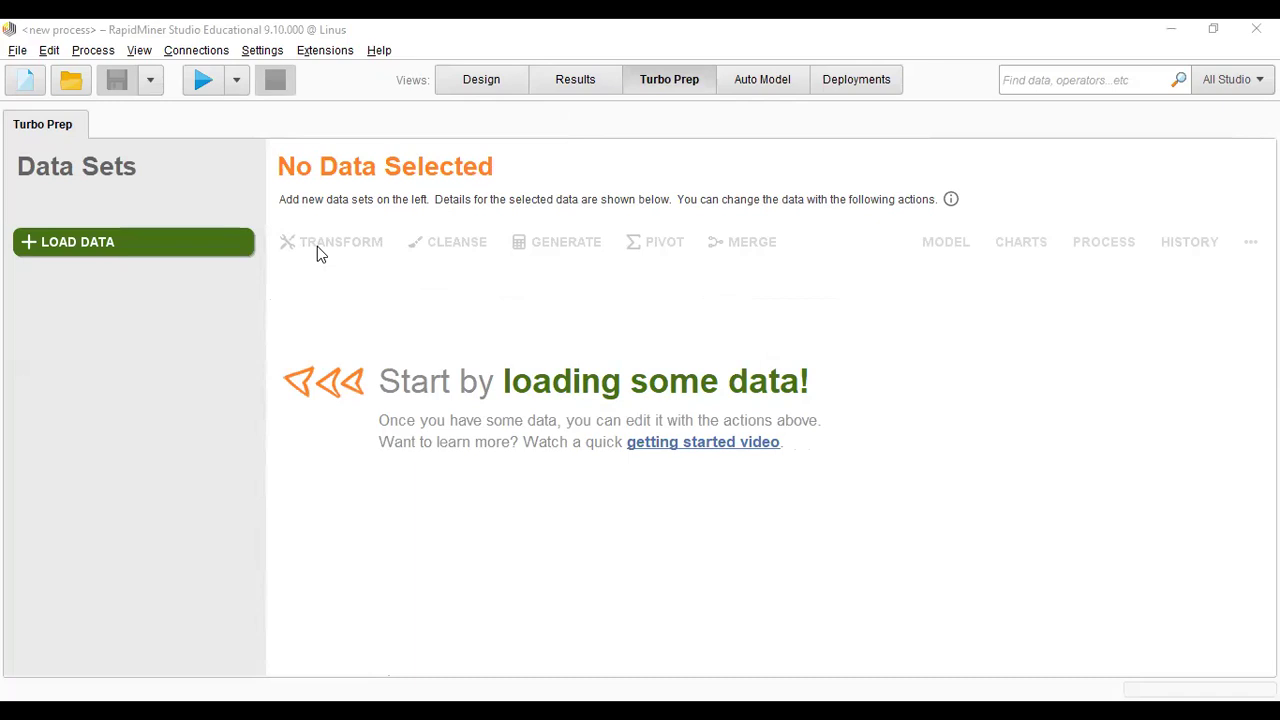
key(alt+Tab)
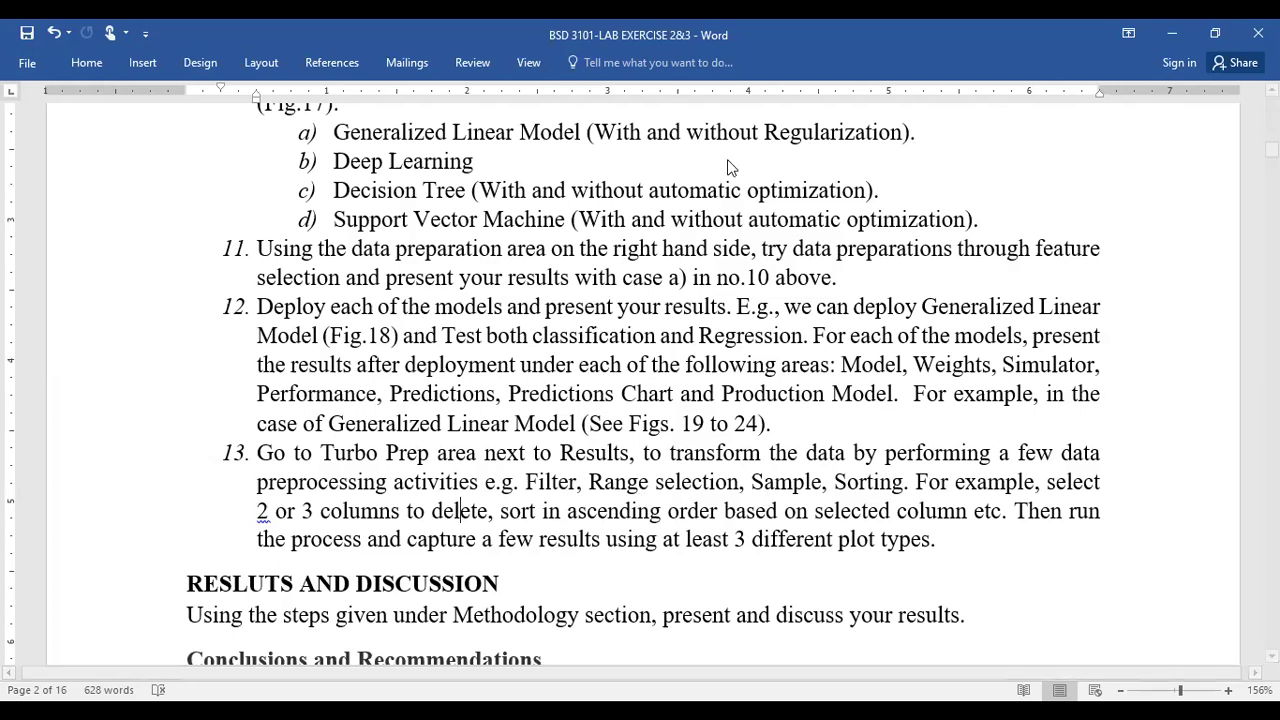
key(alt+Tab)
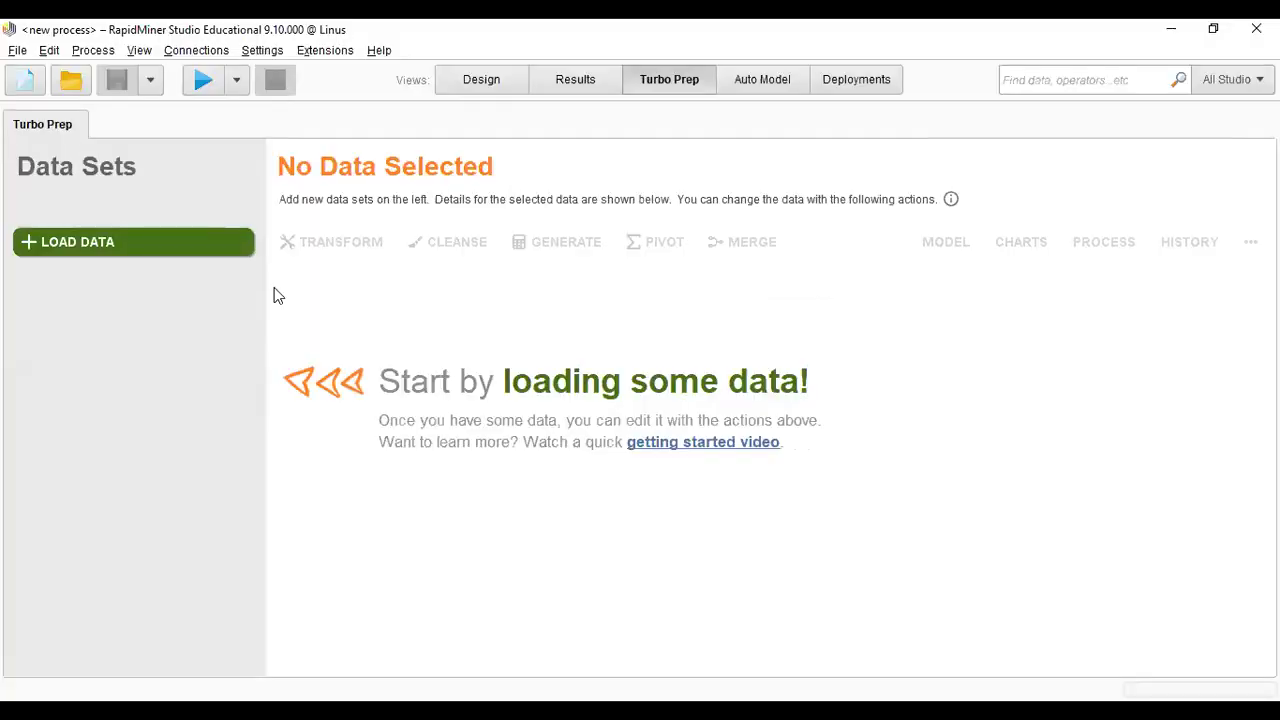
Start loading a data set into Turbo Prep and expand the data folder of the Samples repository
click(150, 247)
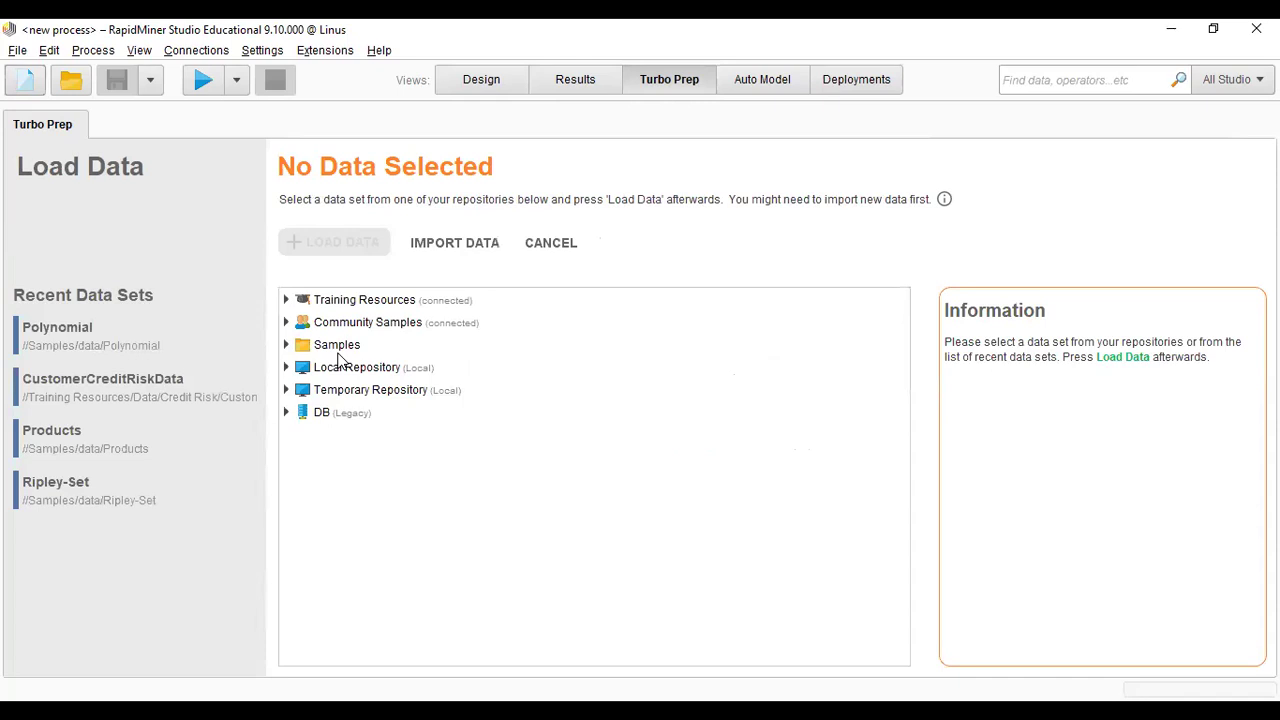
double_click(338, 348)
double_click(340, 368)
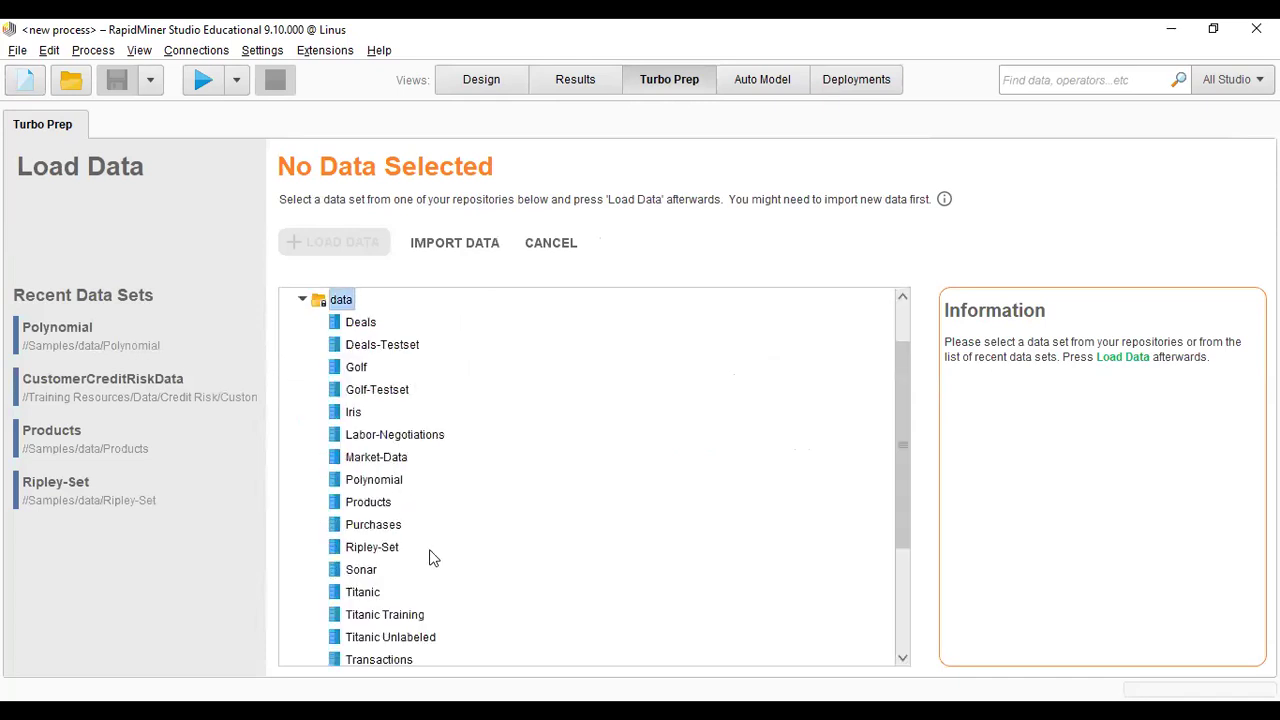
Look through the sample data sets and other repositories available for loading into Turbo Prep
scroll(432, 552, down, 2)
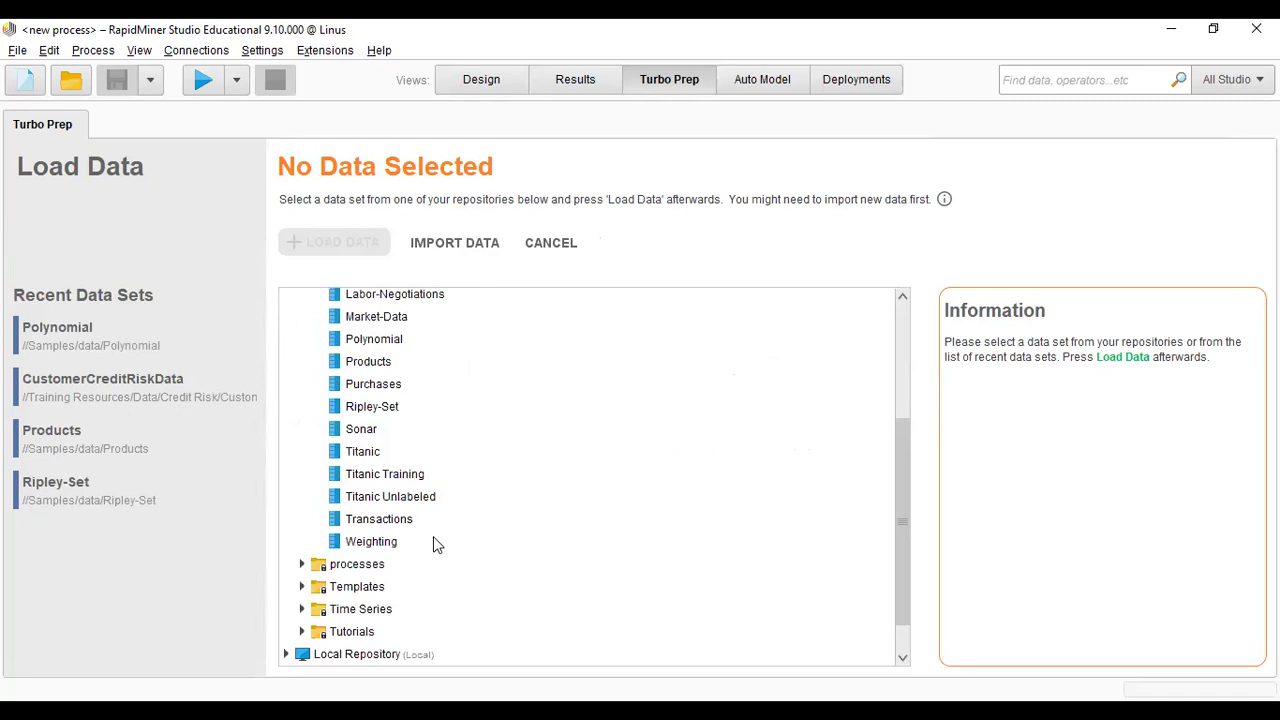
scroll(433, 536, up, 1)
scroll(435, 530, up, 2)
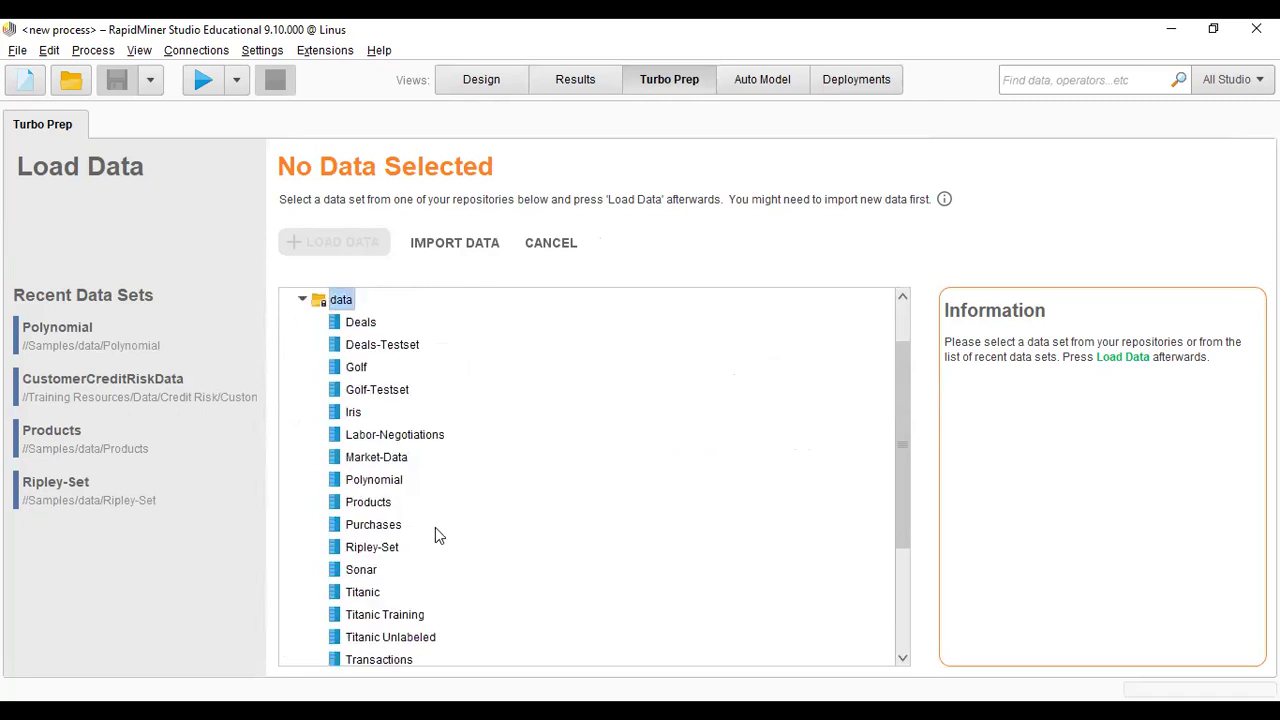
scroll(435, 527, up, 1)
scroll(435, 527, down, 1)
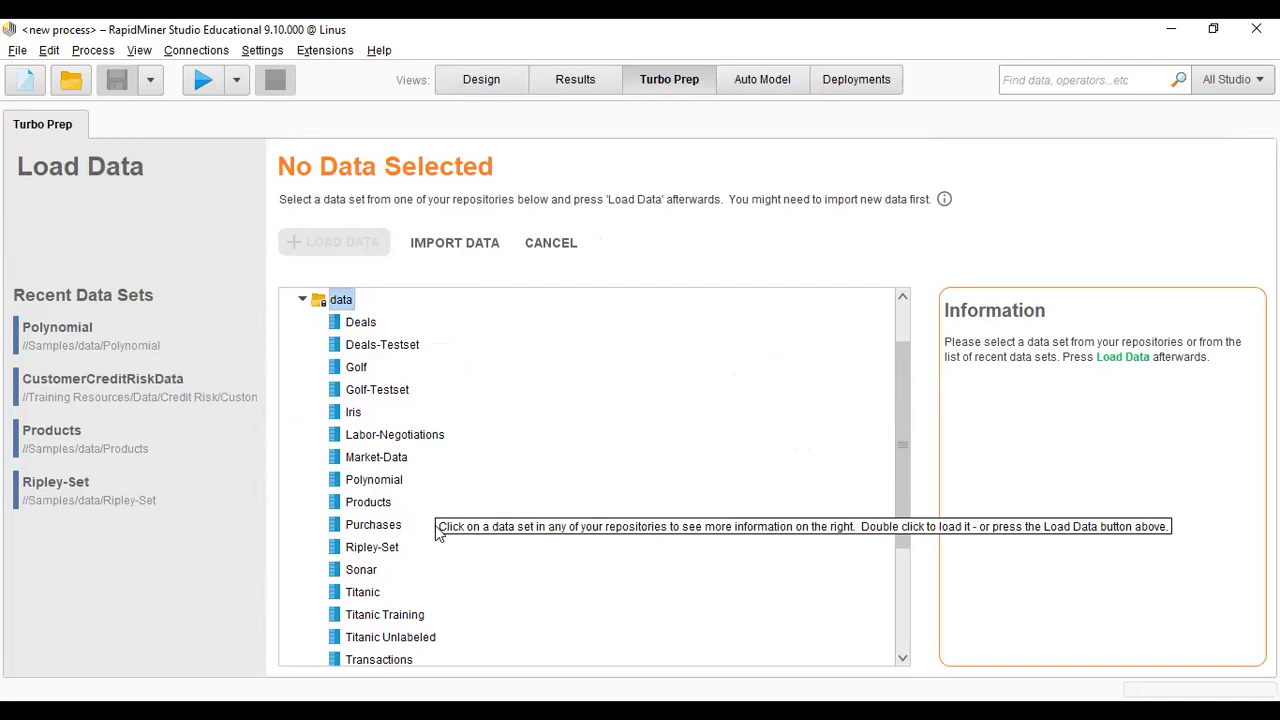
scroll(437, 530, down, 1)
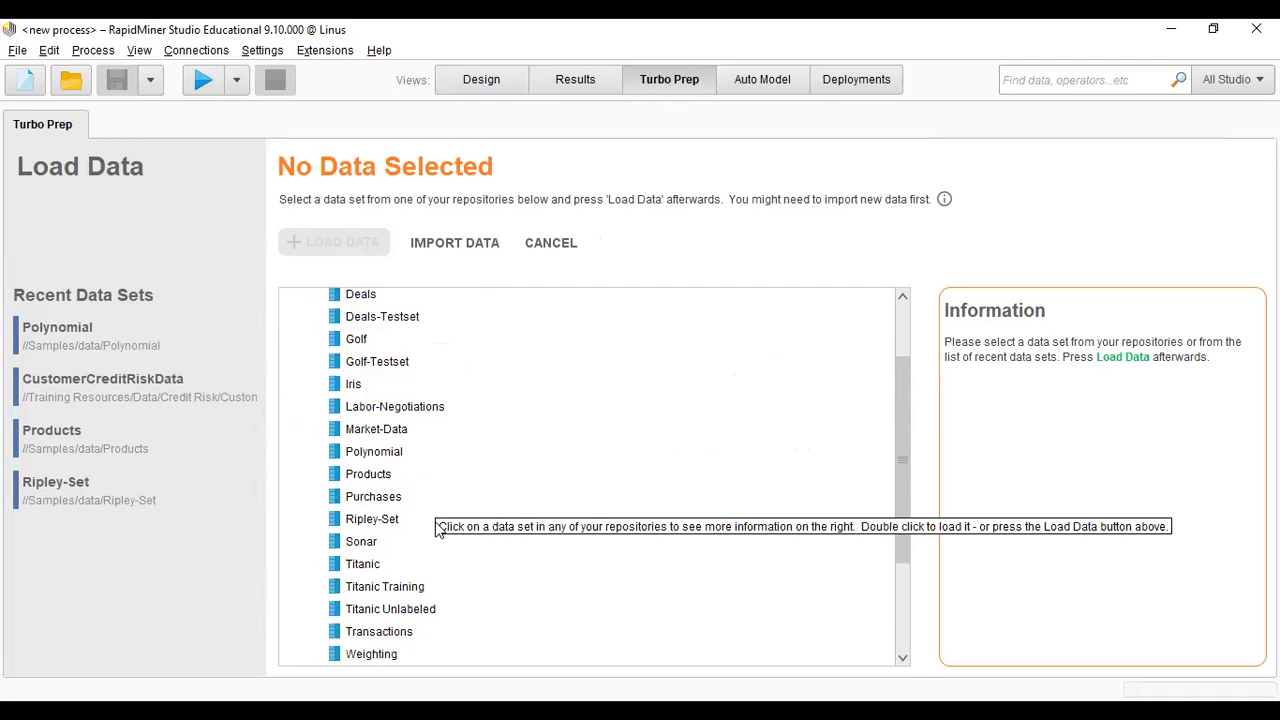
scroll(437, 530, down, 2)
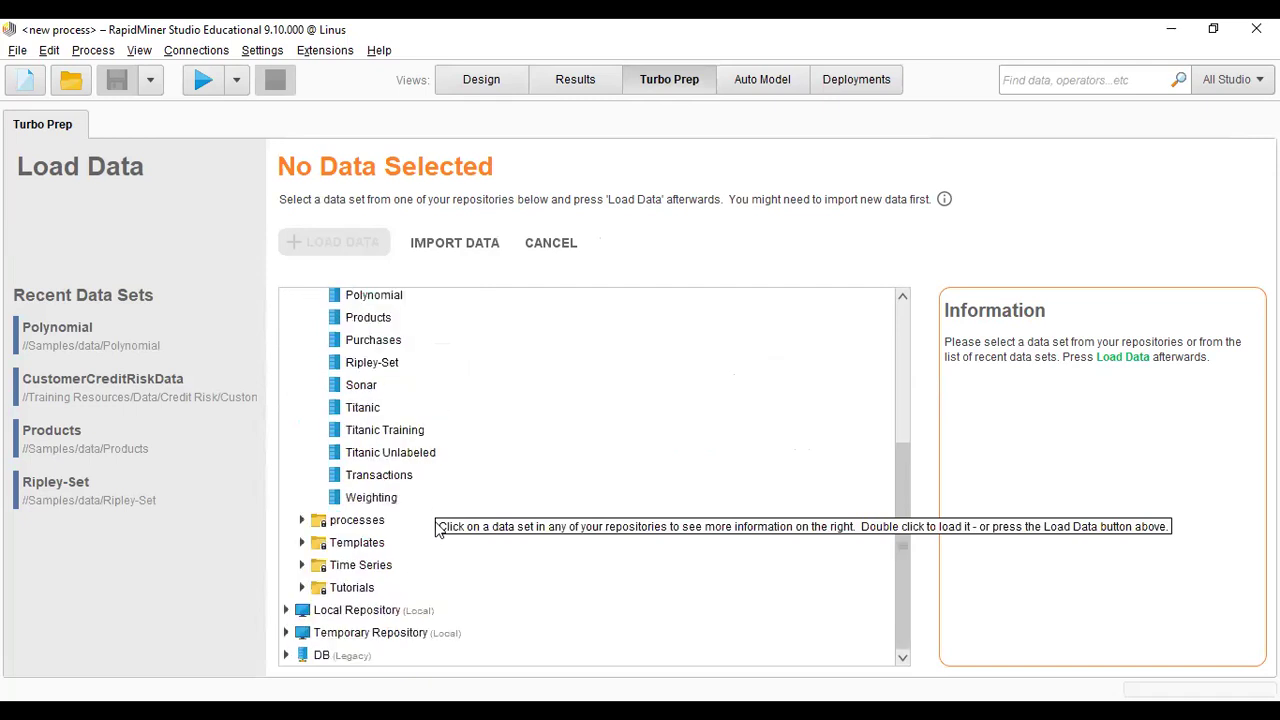
scroll(437, 530, up, 2)
scroll(437, 530, up, 1)
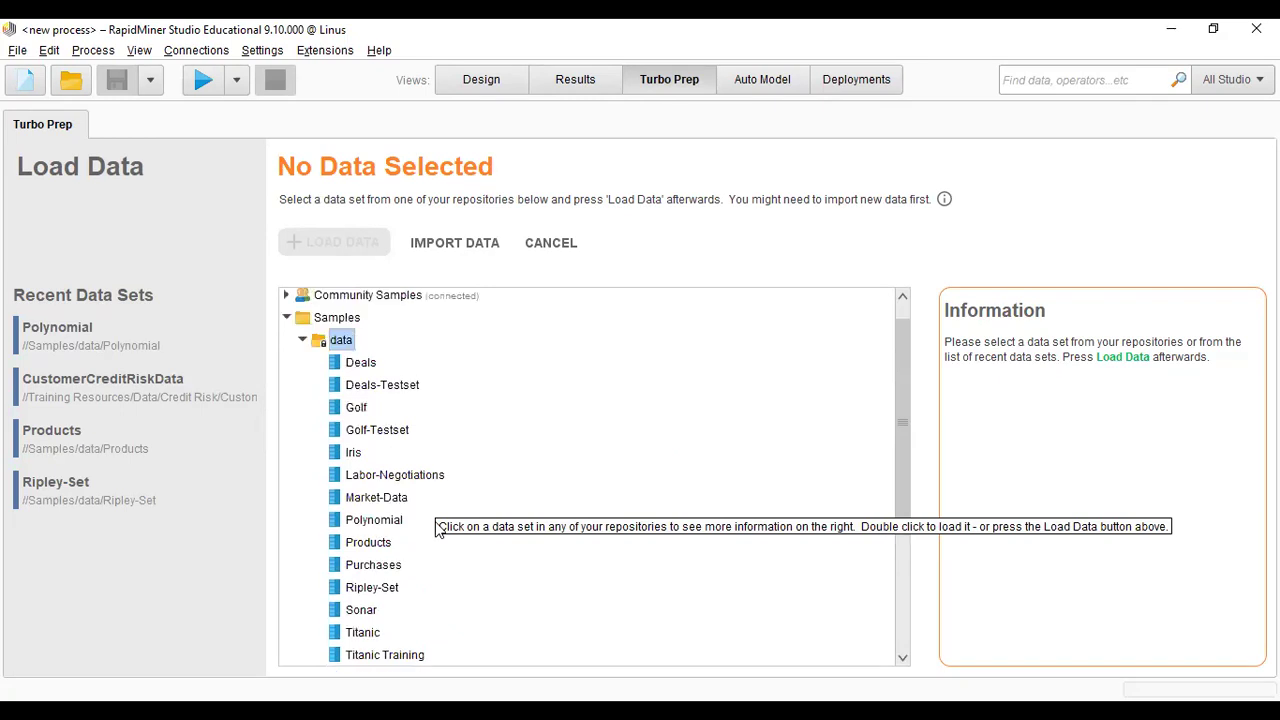
scroll(437, 530, up, 1)
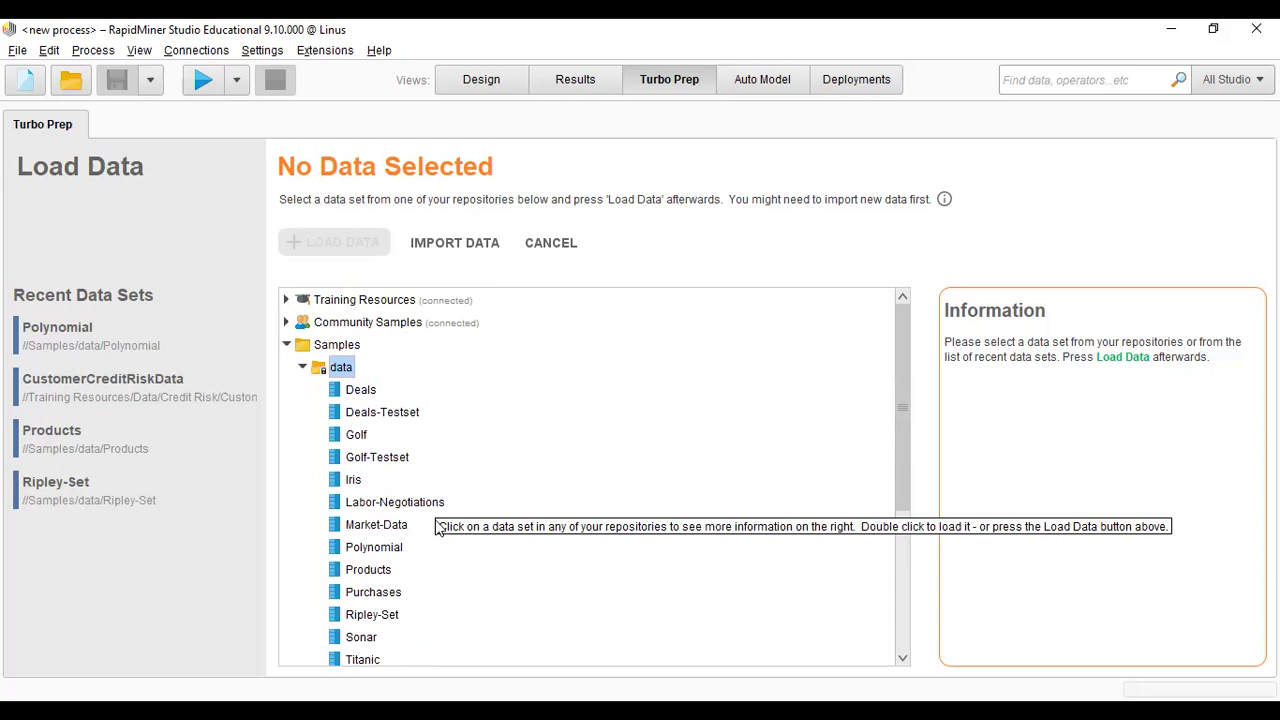
Load the recent CustomerCreditRiskData data set into Turbo Prep and look through its rows
click(122, 388)
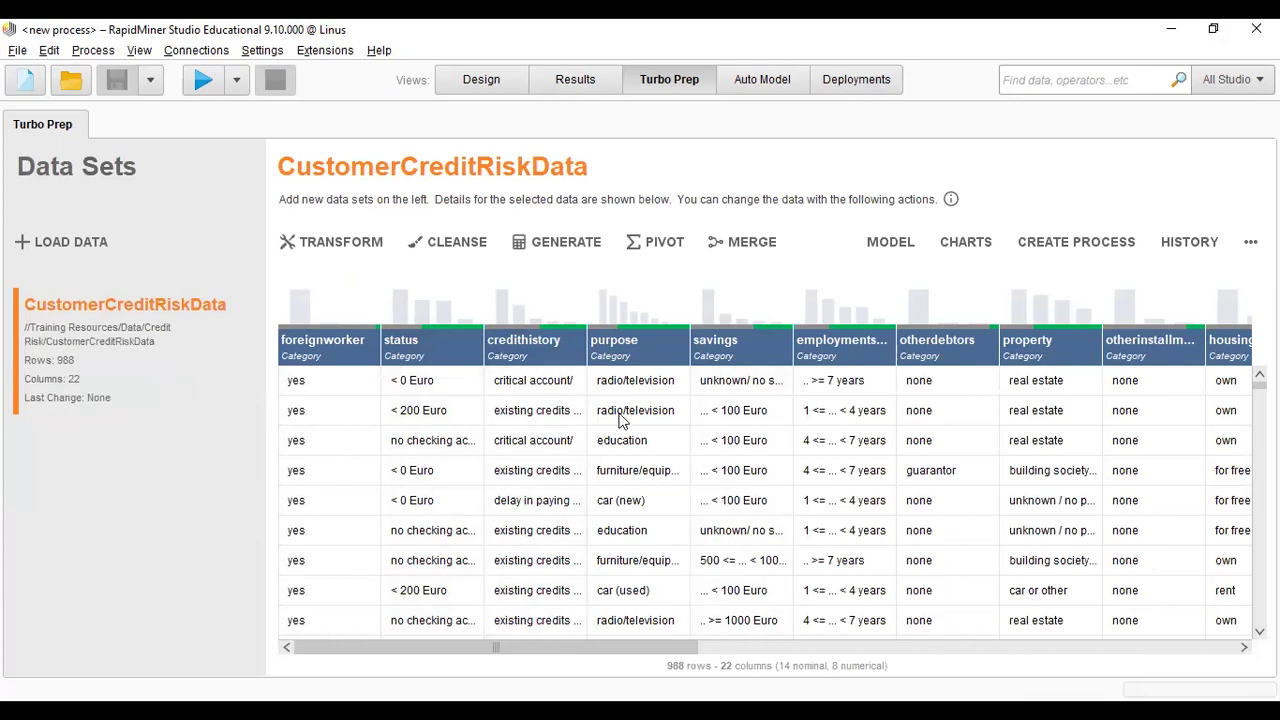
scroll(620, 420, down, 5)
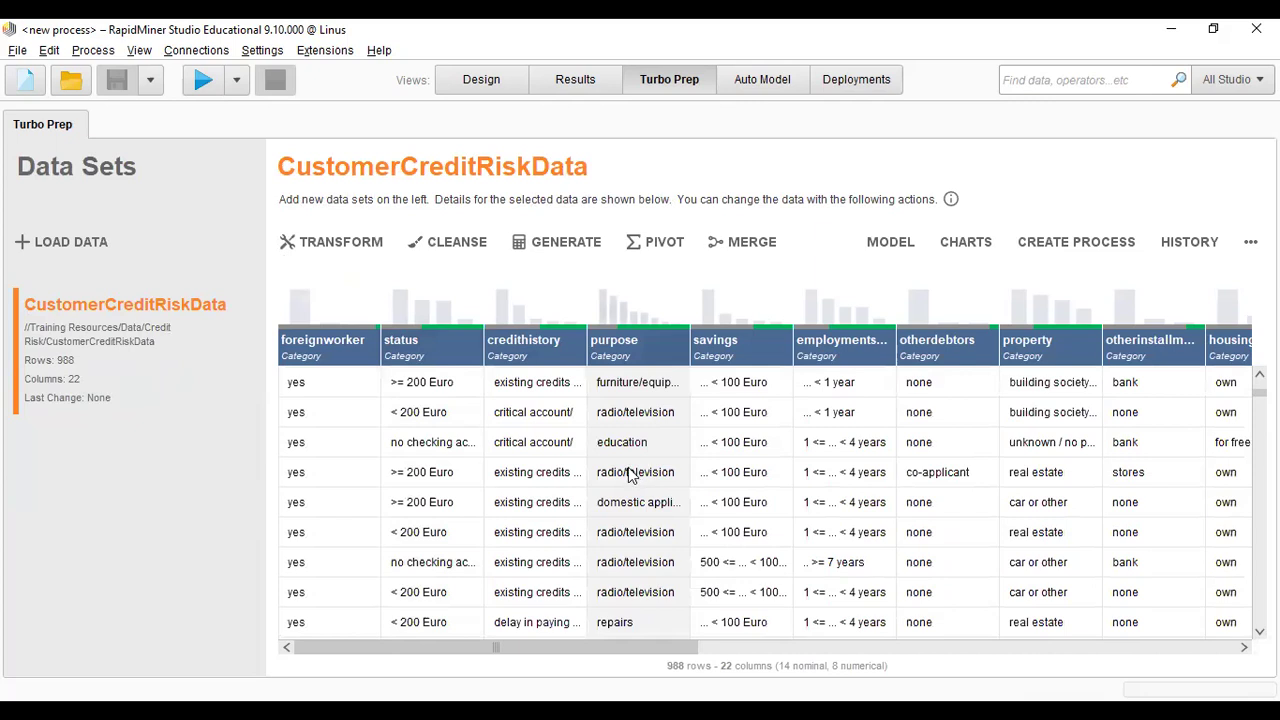
scroll(630, 478, down, 5)
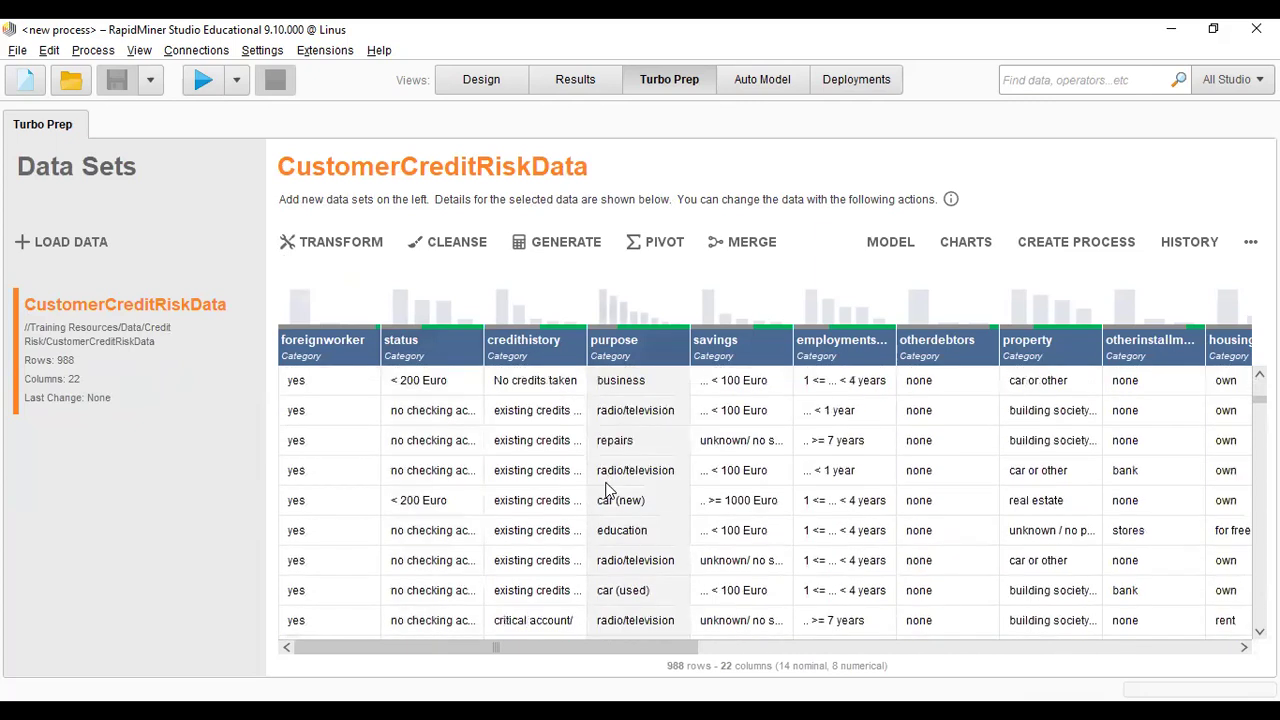
scroll(612, 484, down, 5)
scroll(612, 484, down, 5)
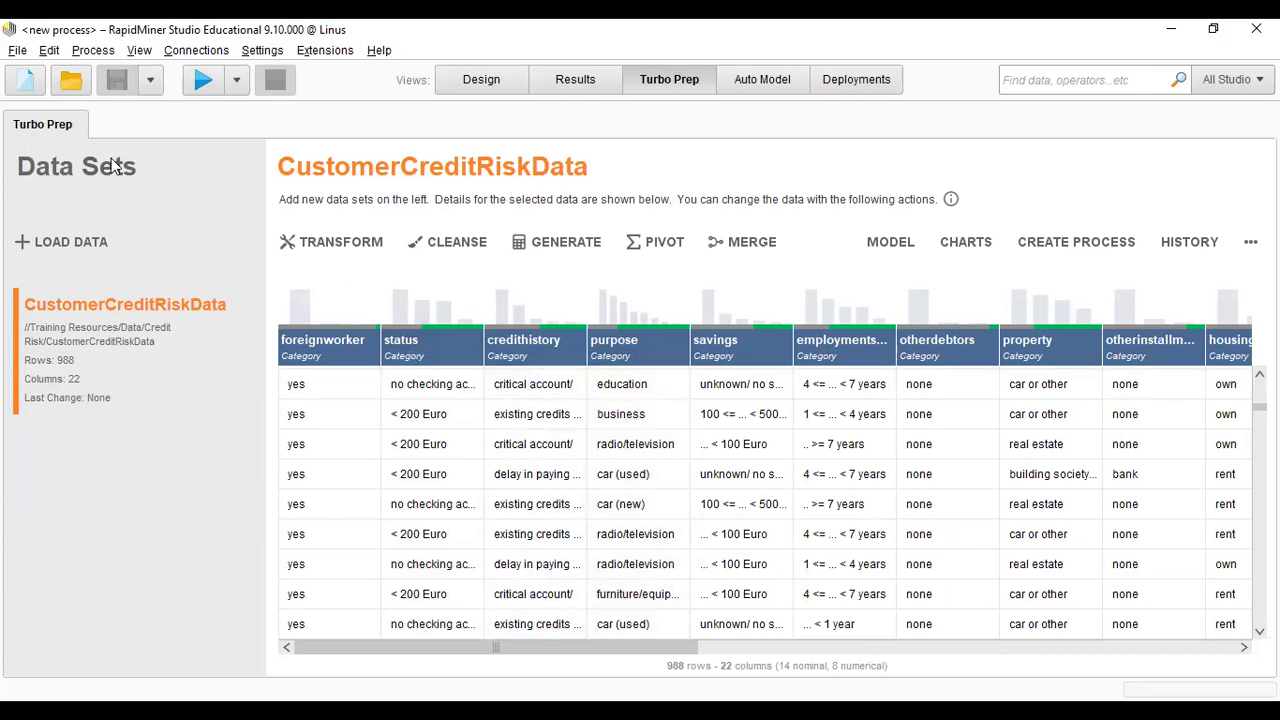
Reopen data loading, collapse the Samples repository, and view the information of CustomerCreditRiskData in the Credit Risk folder
scroll(454, 275, up, 3)
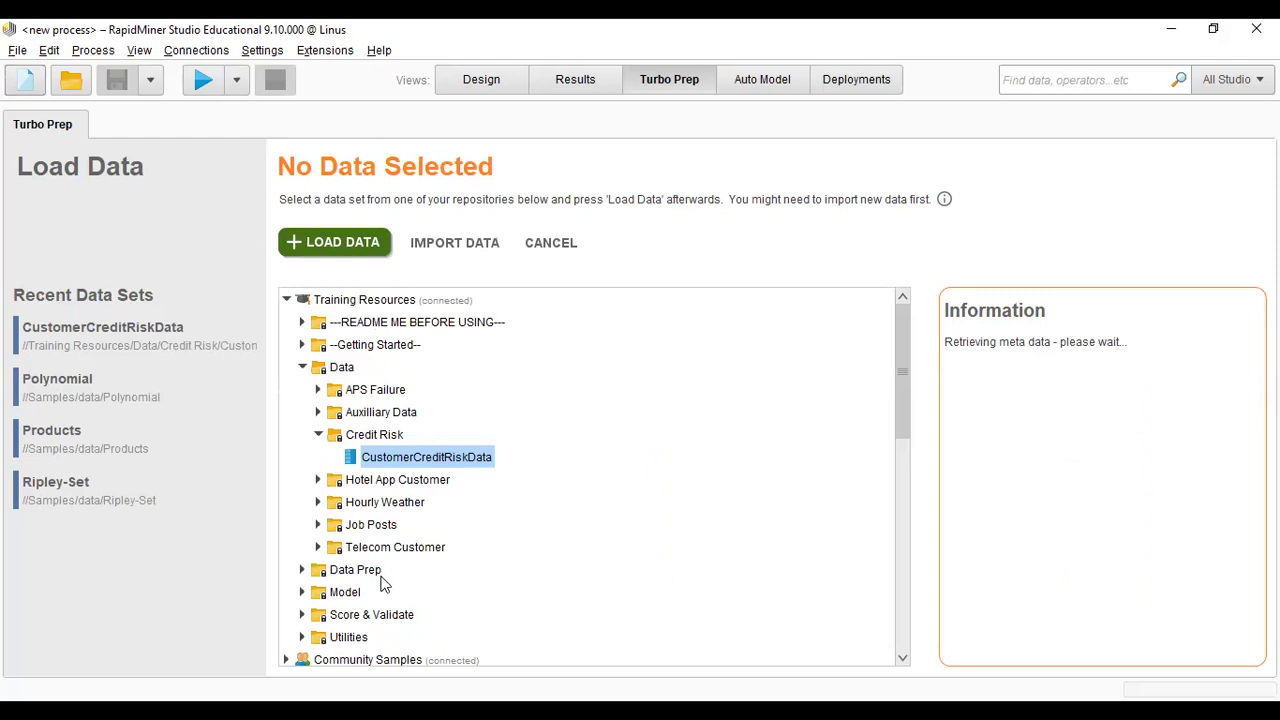
scroll(380, 580, down, 2)
scroll(377, 574, down, 2)
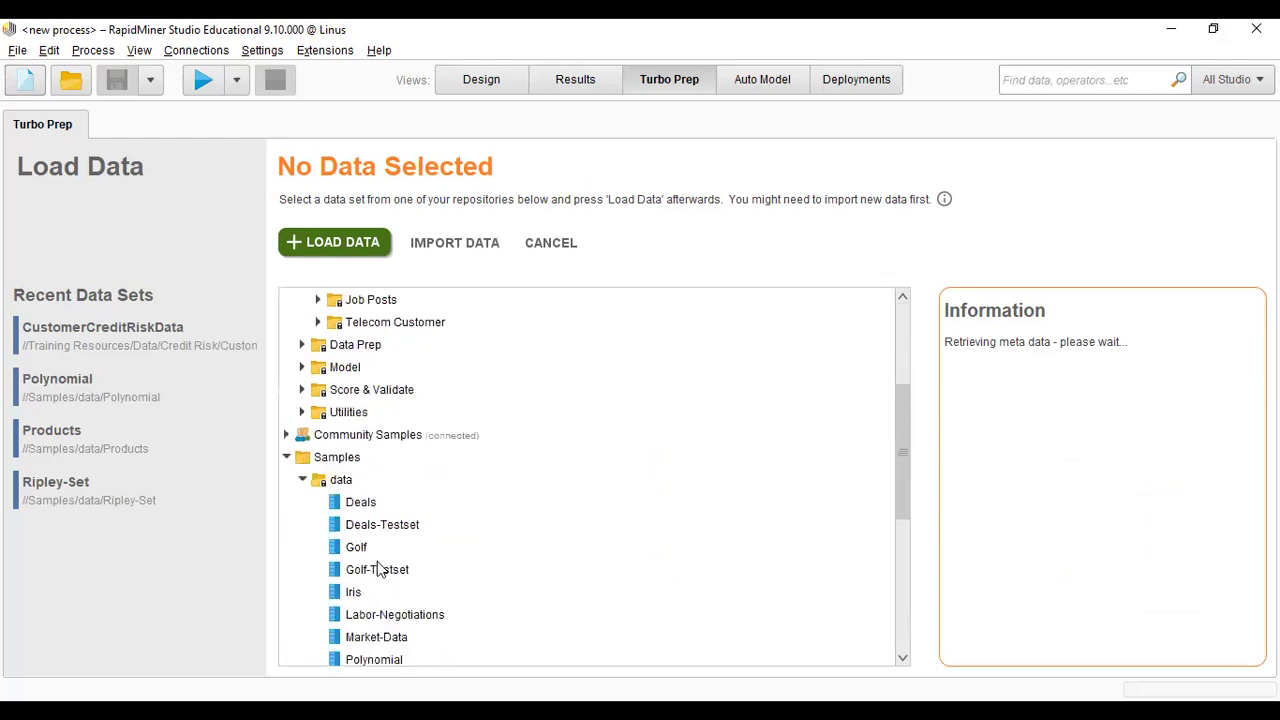
scroll(310, 405, down, 1)
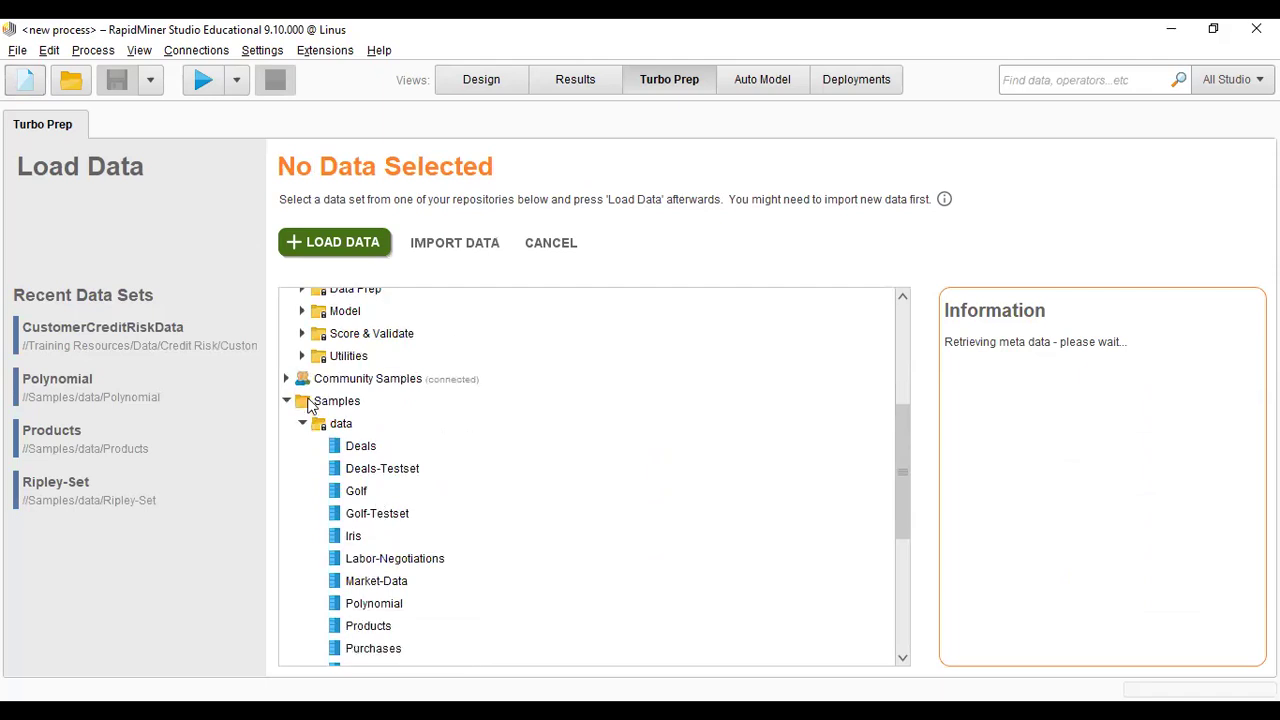
double_click(310, 403)
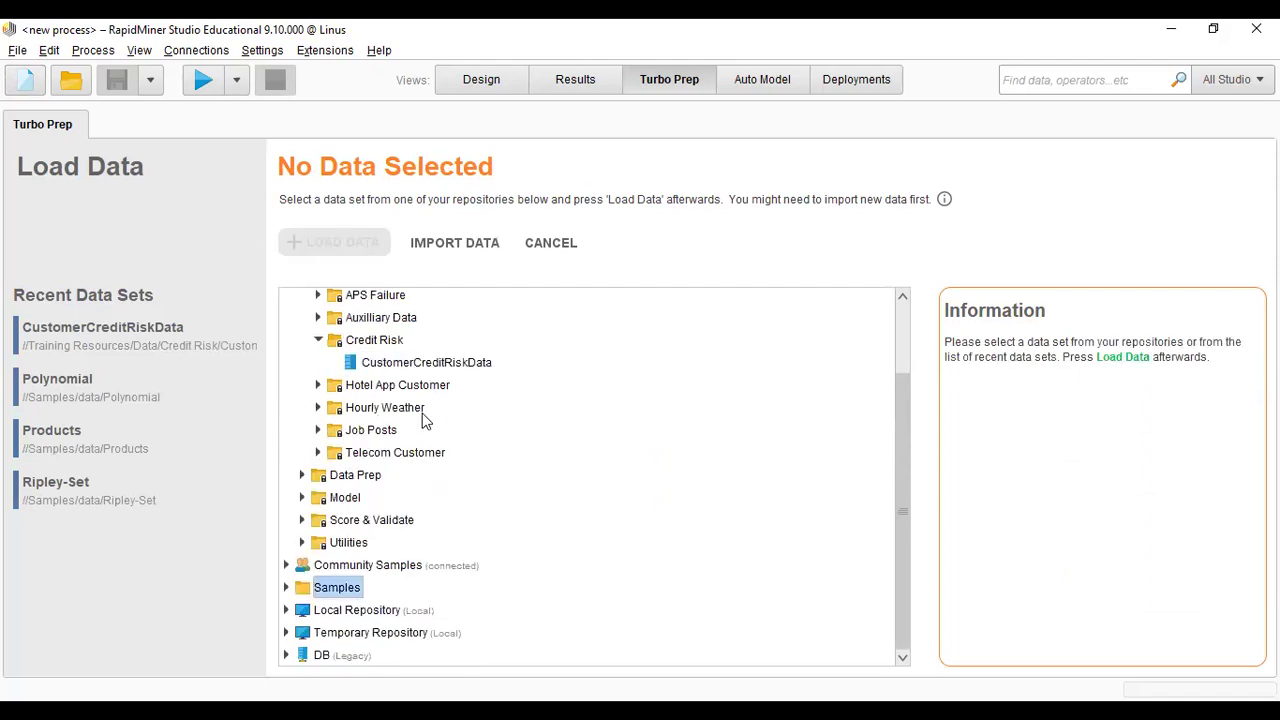
click(416, 367)
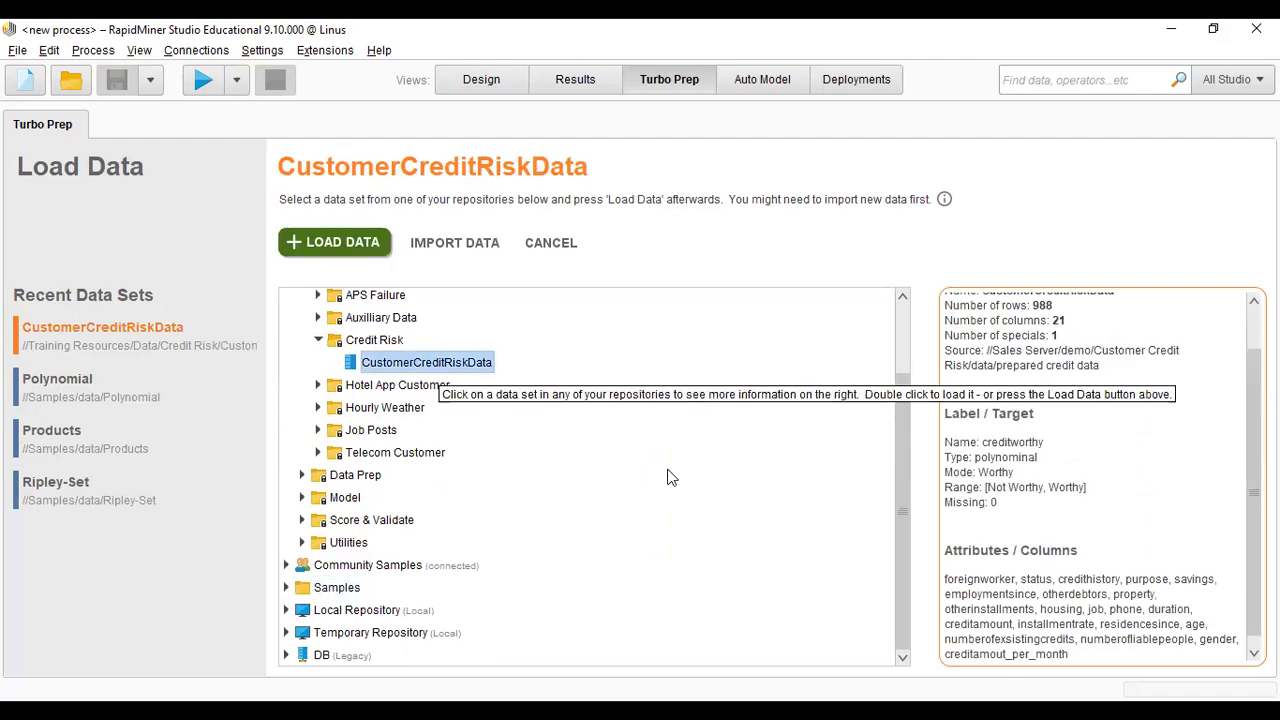
Expand the Samples repository and look through its data sets and folders
click(344, 591)
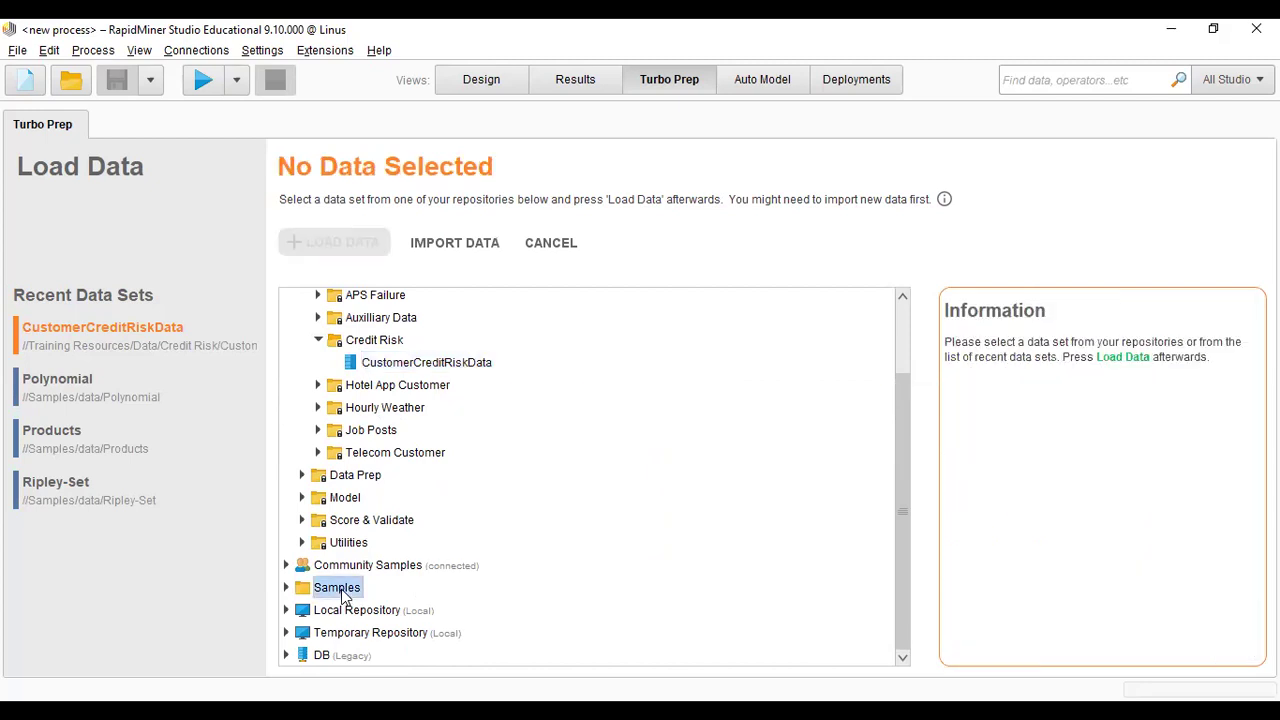
key(Right)
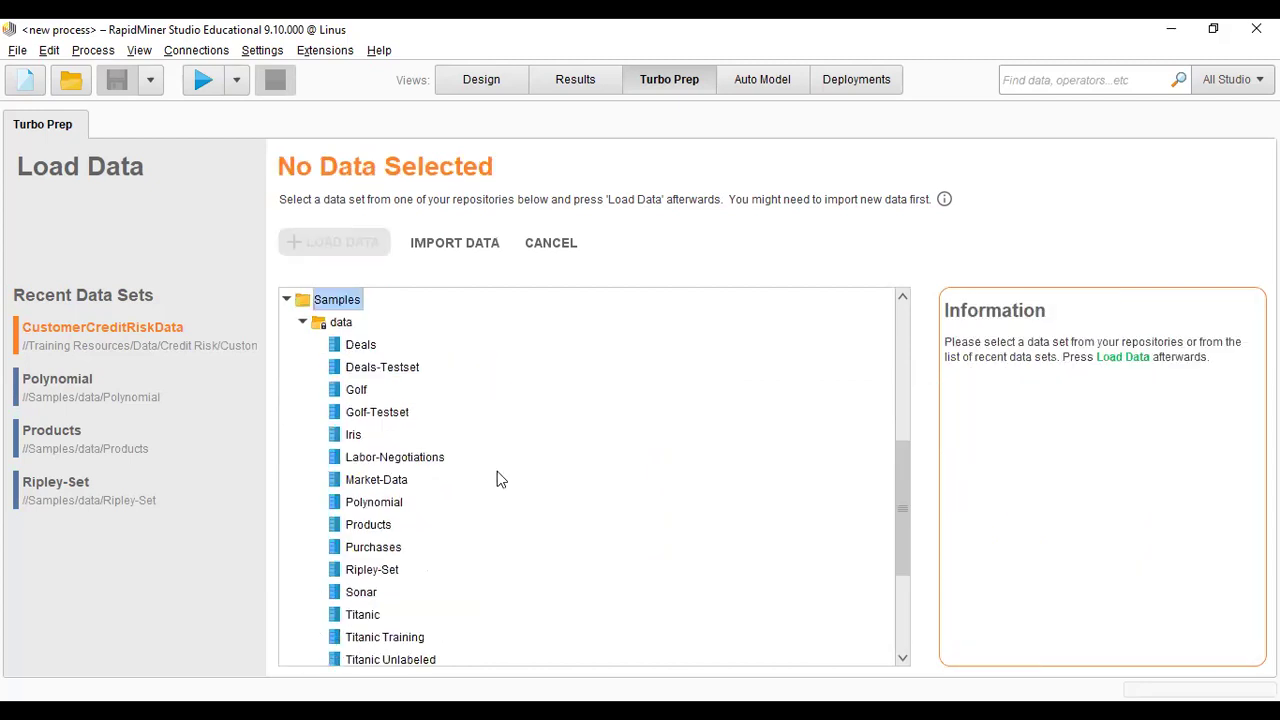
scroll(480, 480, down, 2)
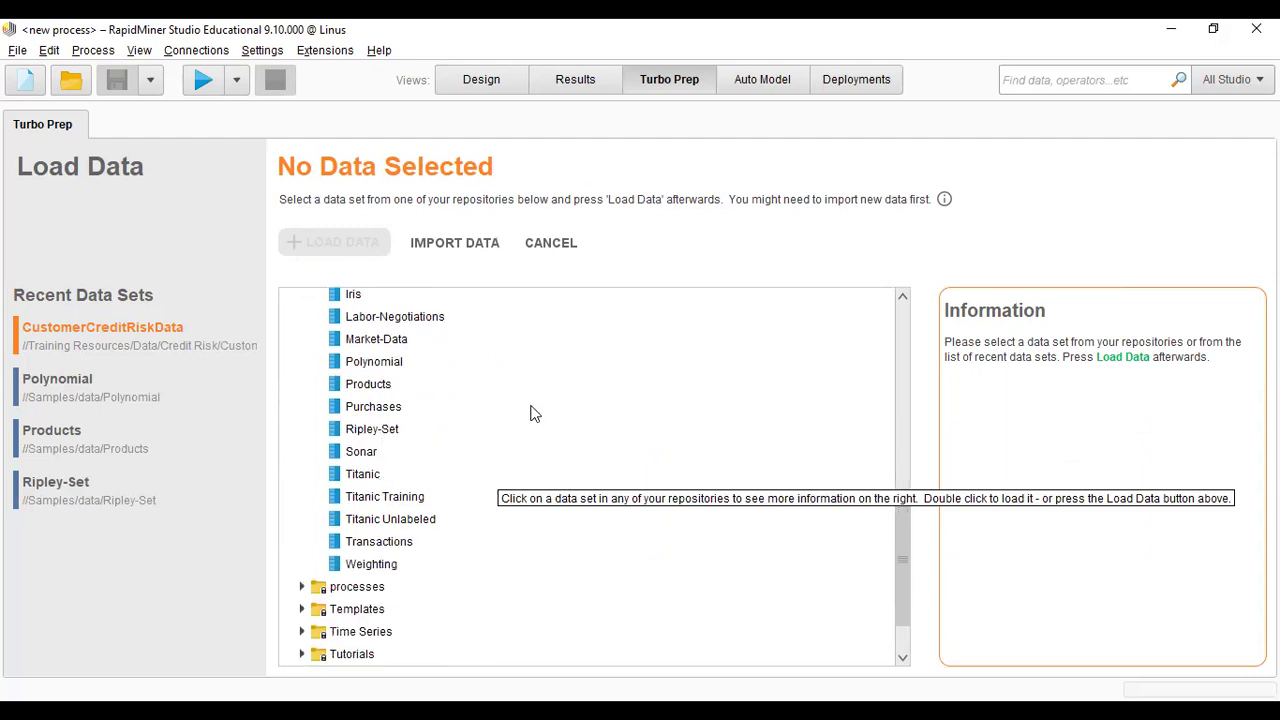
scroll(450, 568, down, 1)
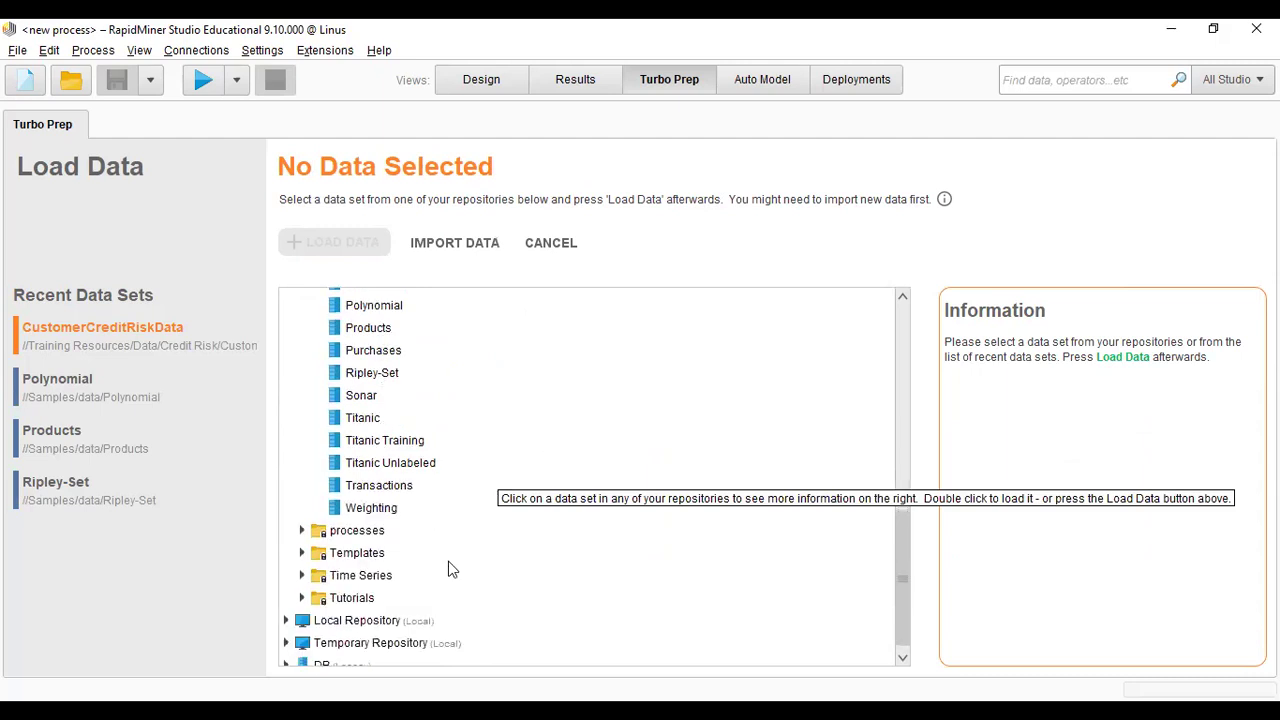
scroll(430, 585, down, 1)
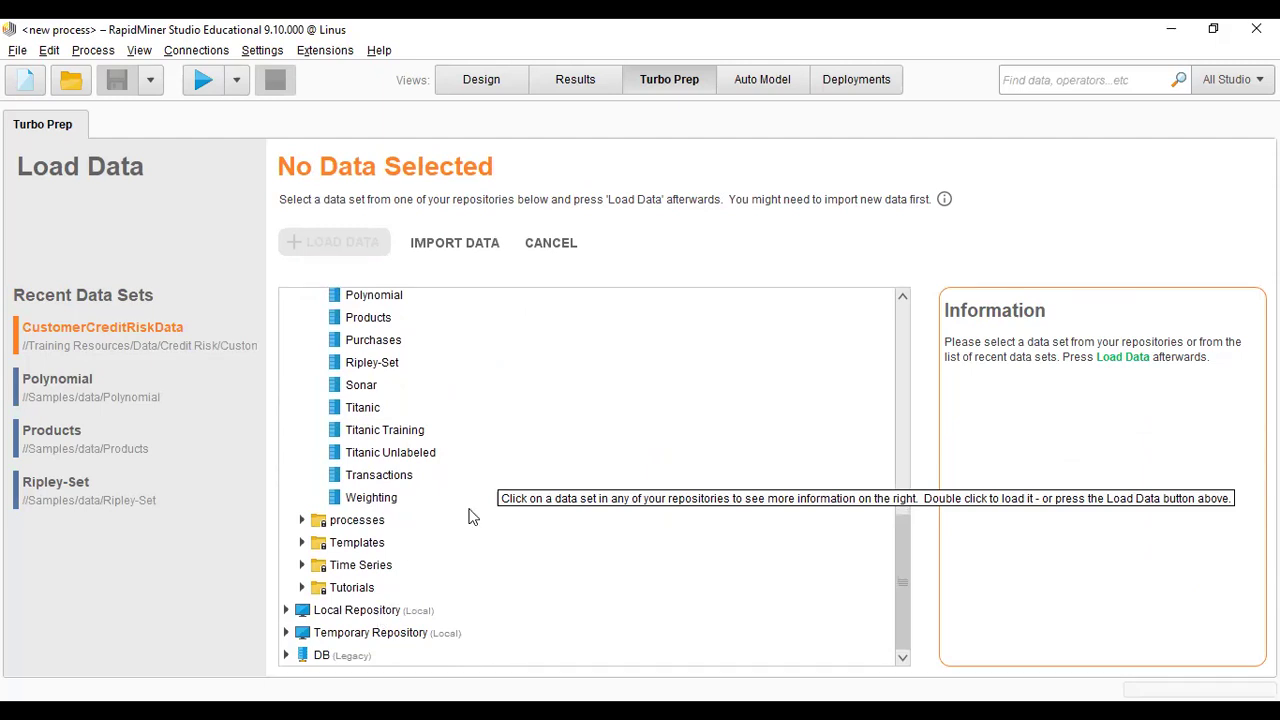
Expand the Local Repository with its data folder and the Temporary Repository to view their contents
double_click(360, 610)
click(340, 610)
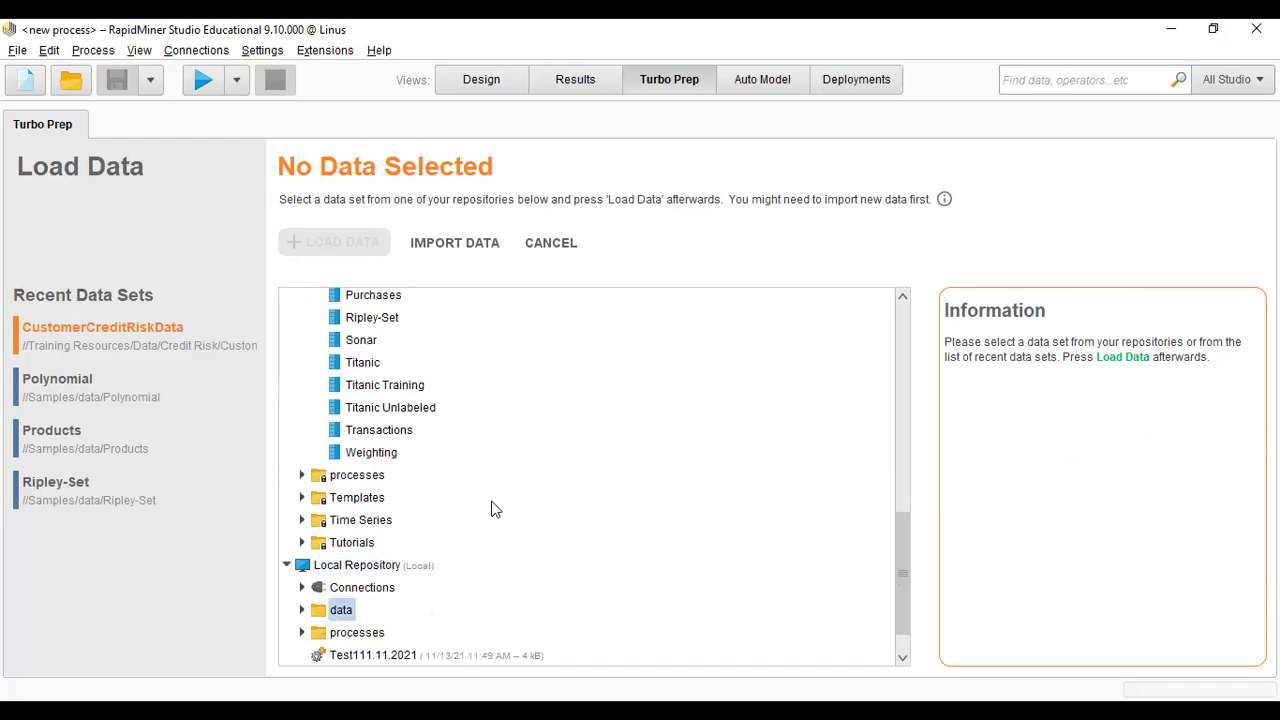
scroll(491, 510, down, 2)
scroll(491, 521, down, 1)
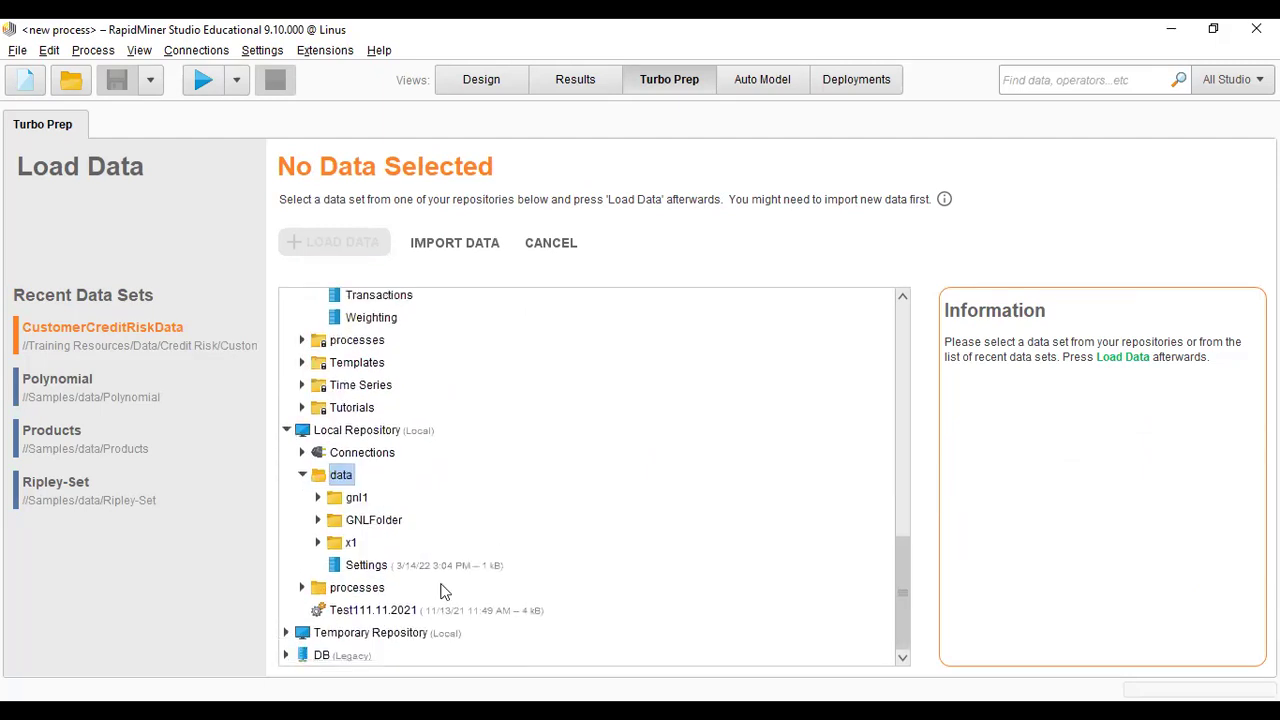
double_click(385, 635)
scroll(497, 557, down, 1)
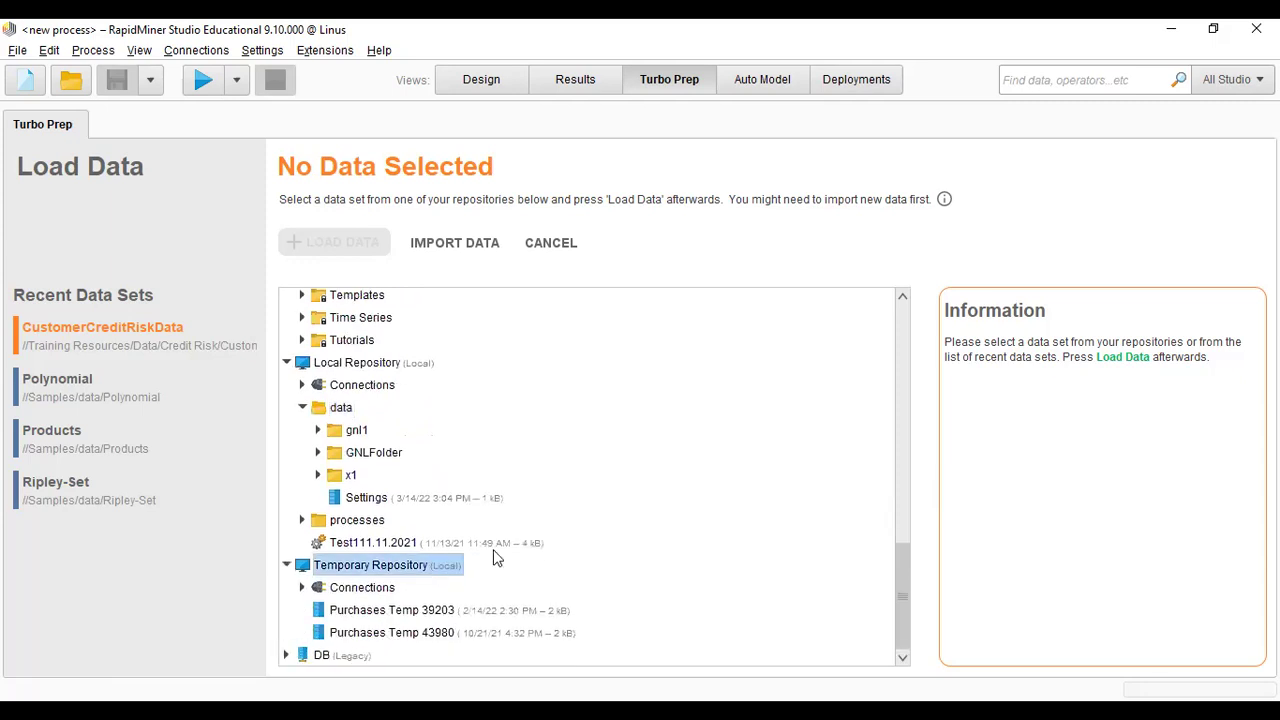
Return to the Training Resources repository and expand its README ME BEFORE USING folder
scroll(474, 497, up, 5)
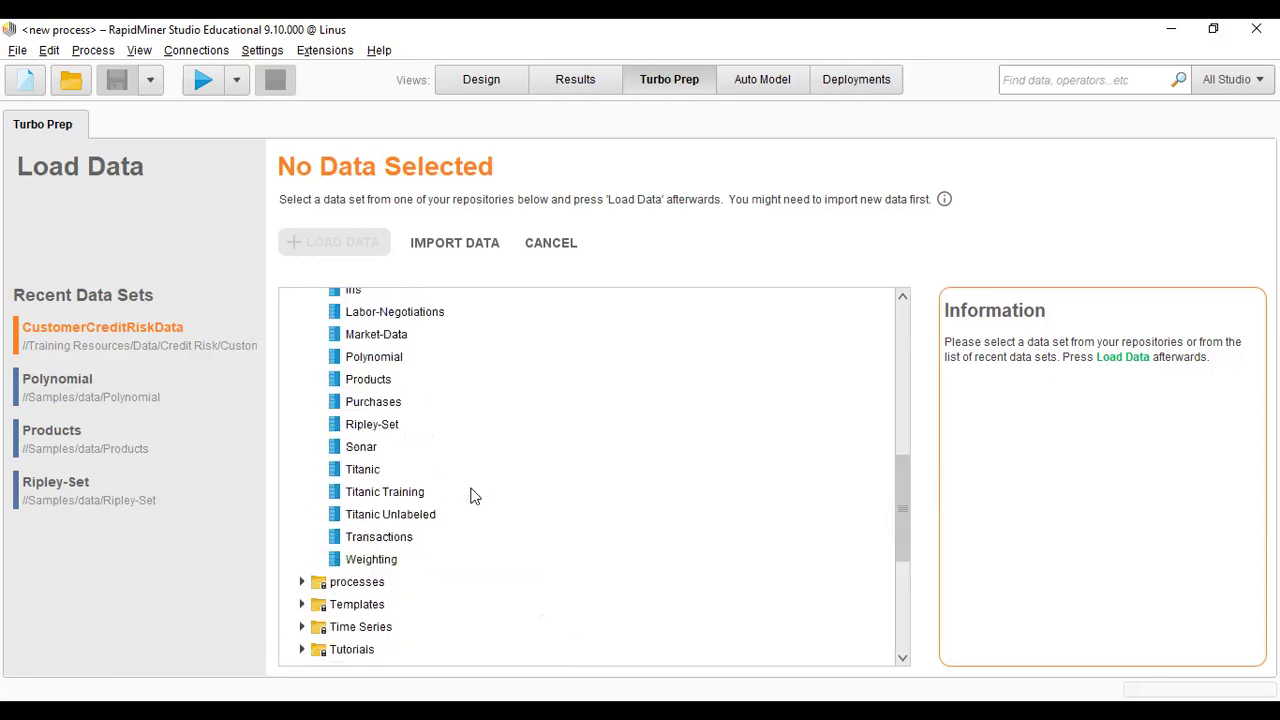
scroll(476, 497, up, 3)
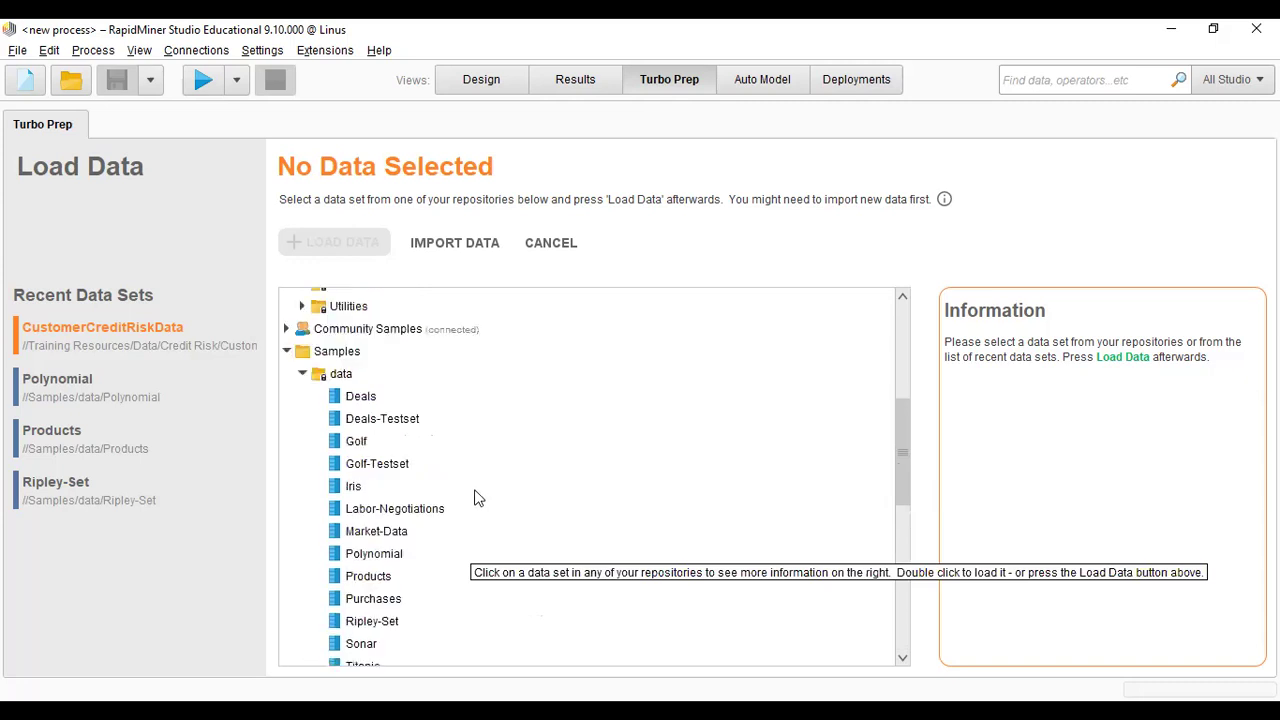
scroll(476, 497, up, 3)
scroll(476, 497, up, 3)
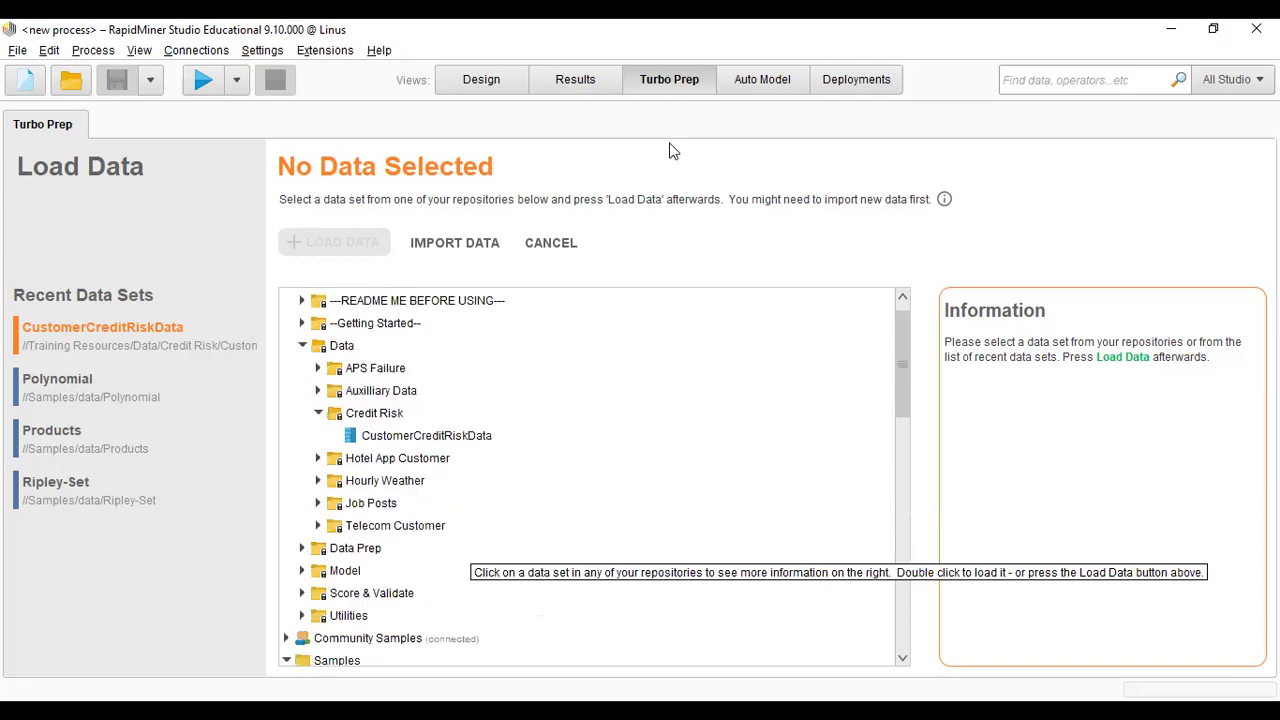
scroll(491, 328, up, 1)
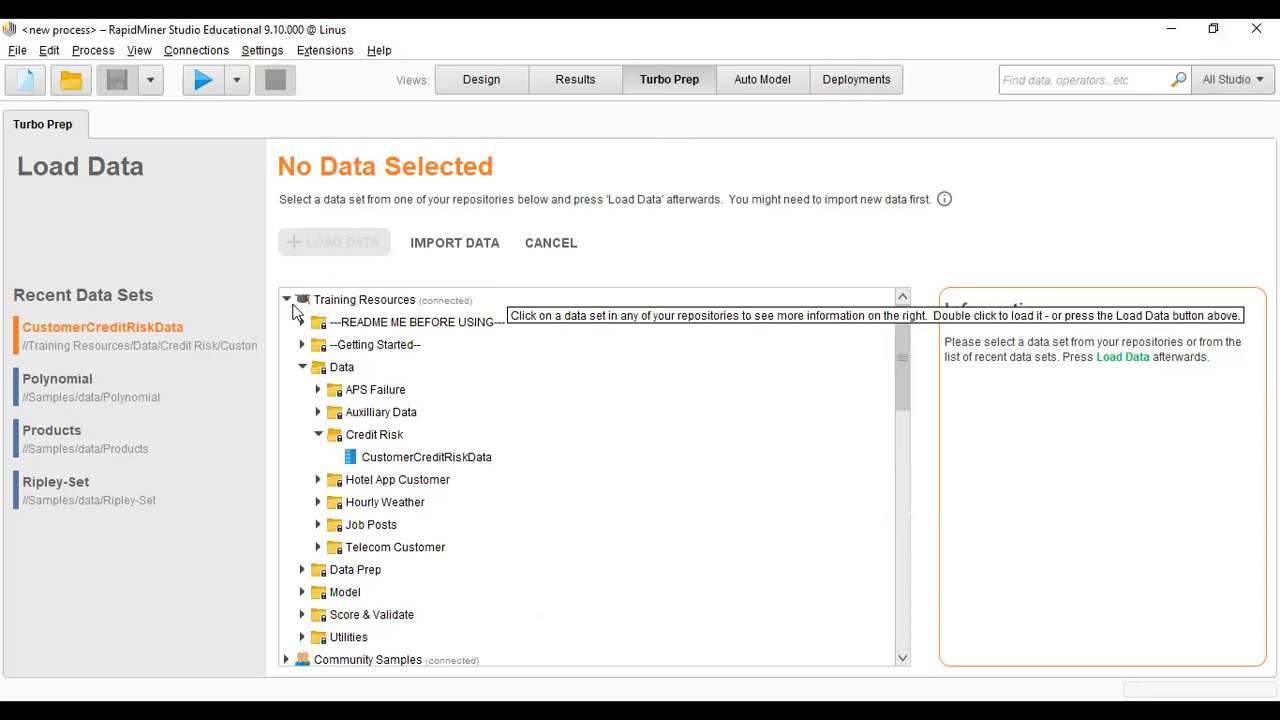
click(288, 303)
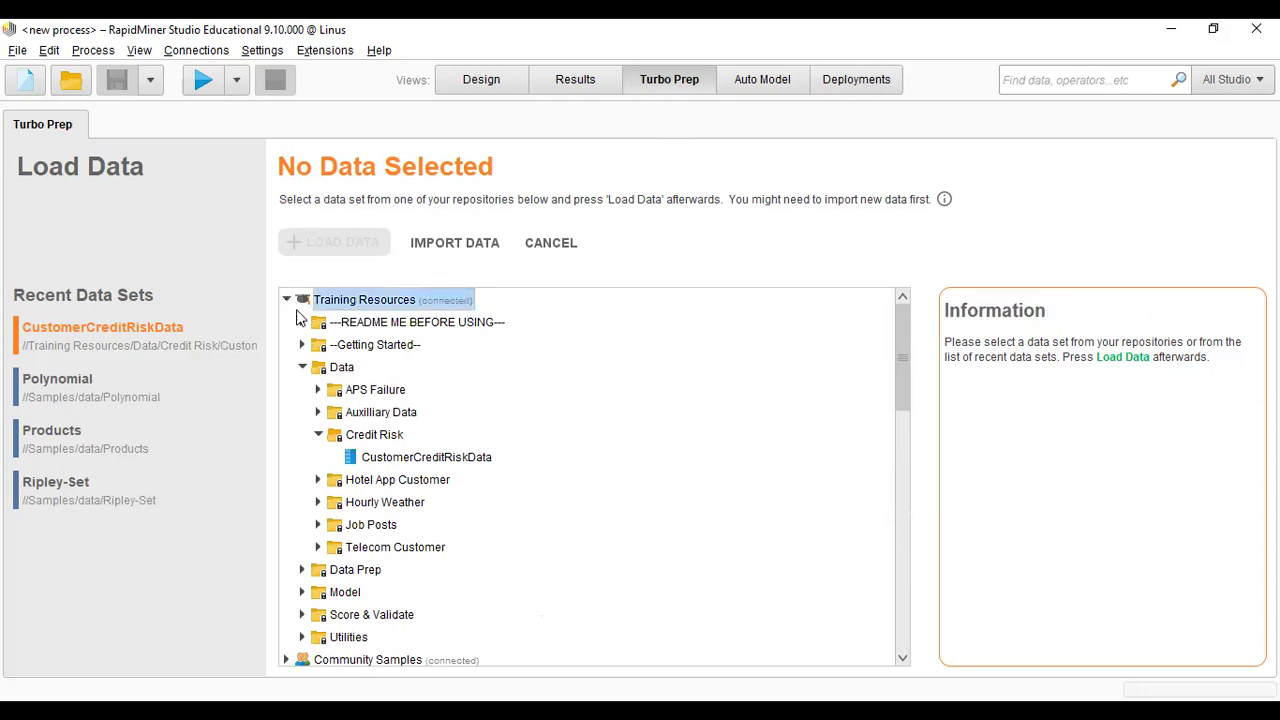
click(300, 323)
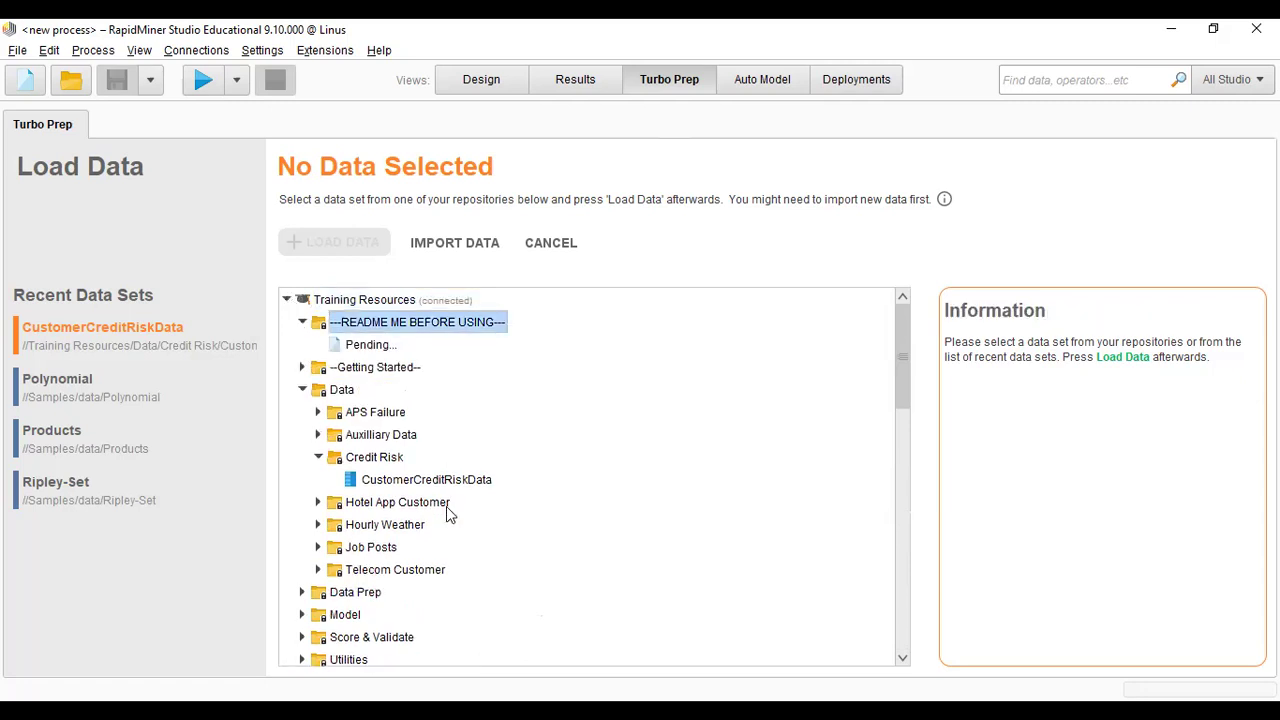
Examine the data sets in the data folder of the Samples repository, and collapse Samples
scroll(343, 537, down, 3)
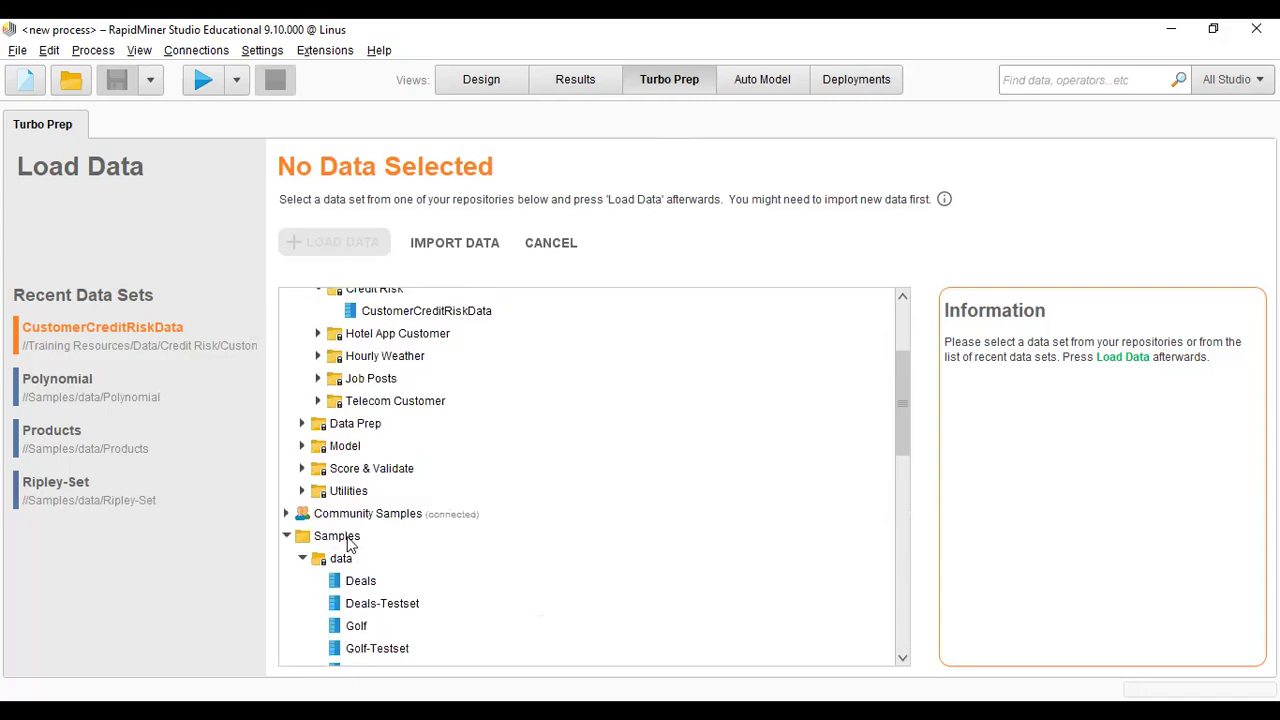
scroll(345, 535, down, 3)
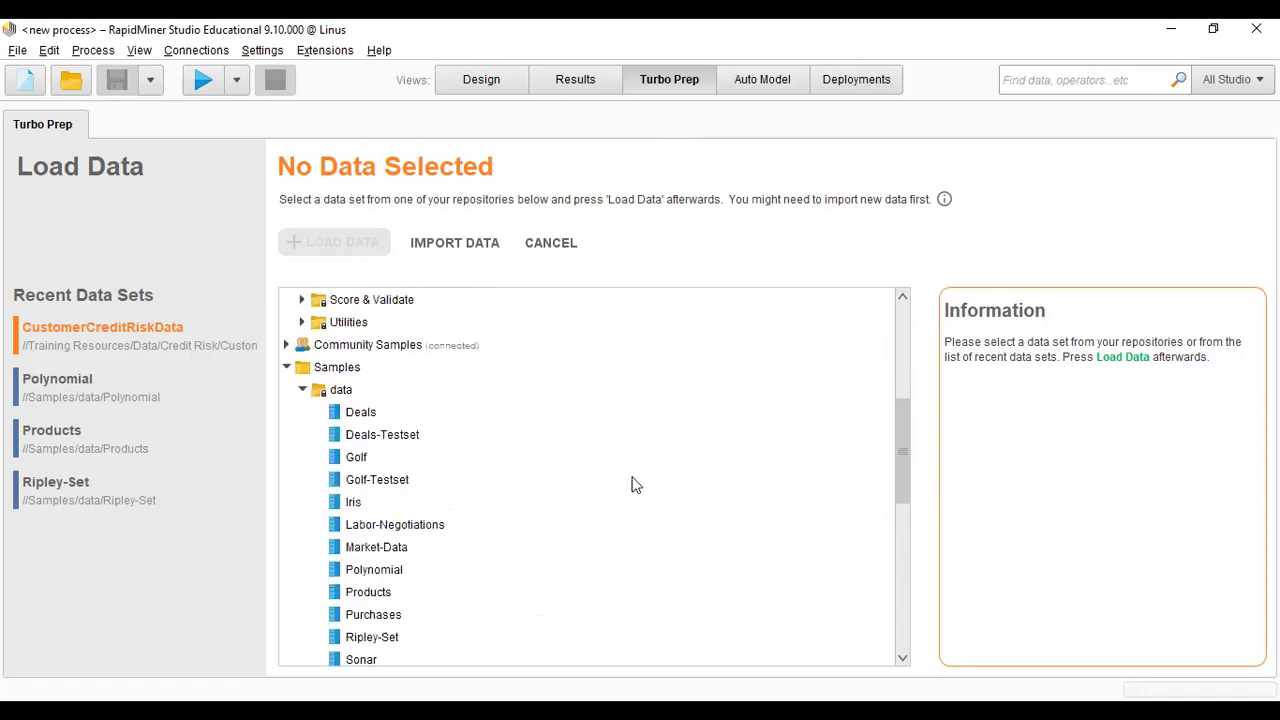
scroll(671, 454, down, 3)
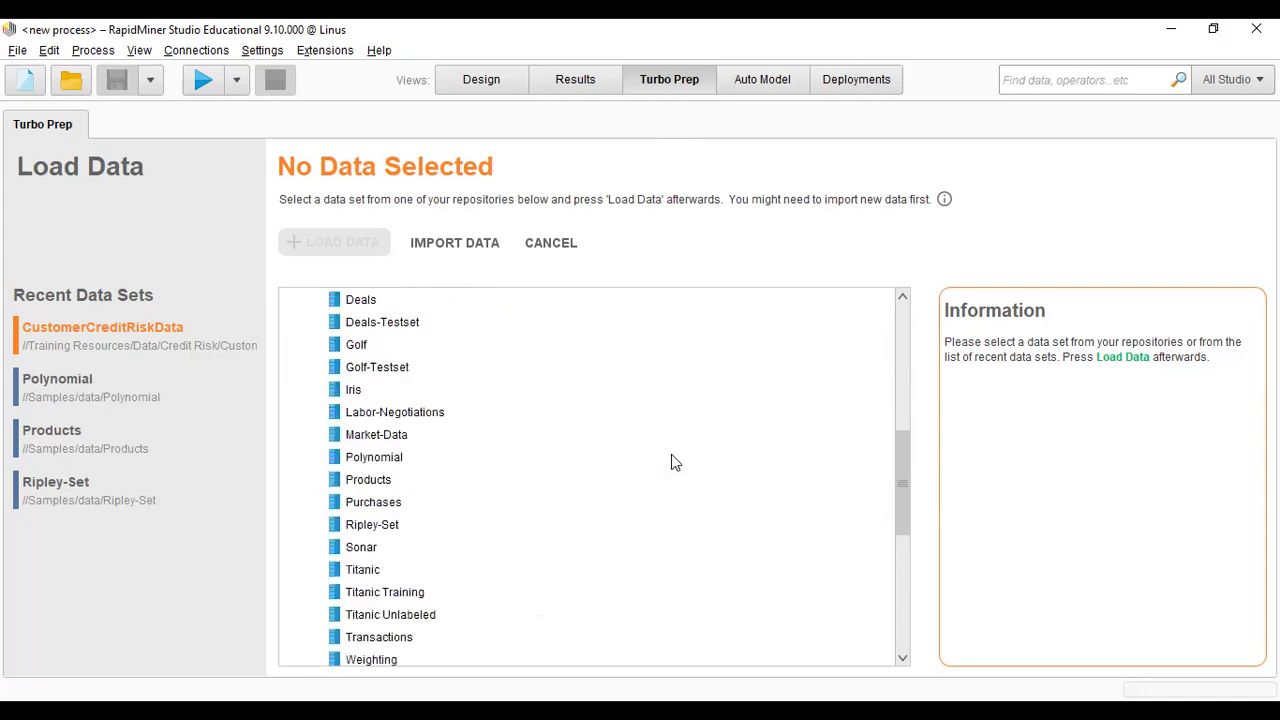
scroll(671, 461, down, 1)
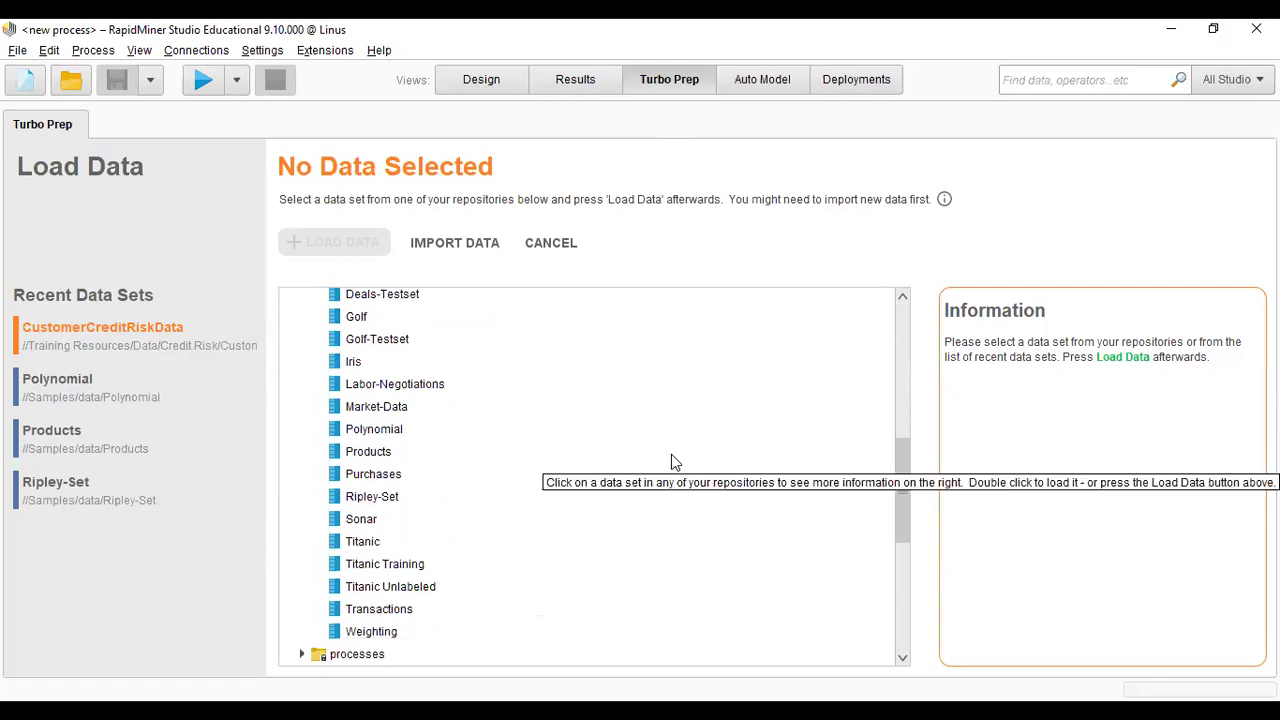
scroll(671, 461, down, 1)
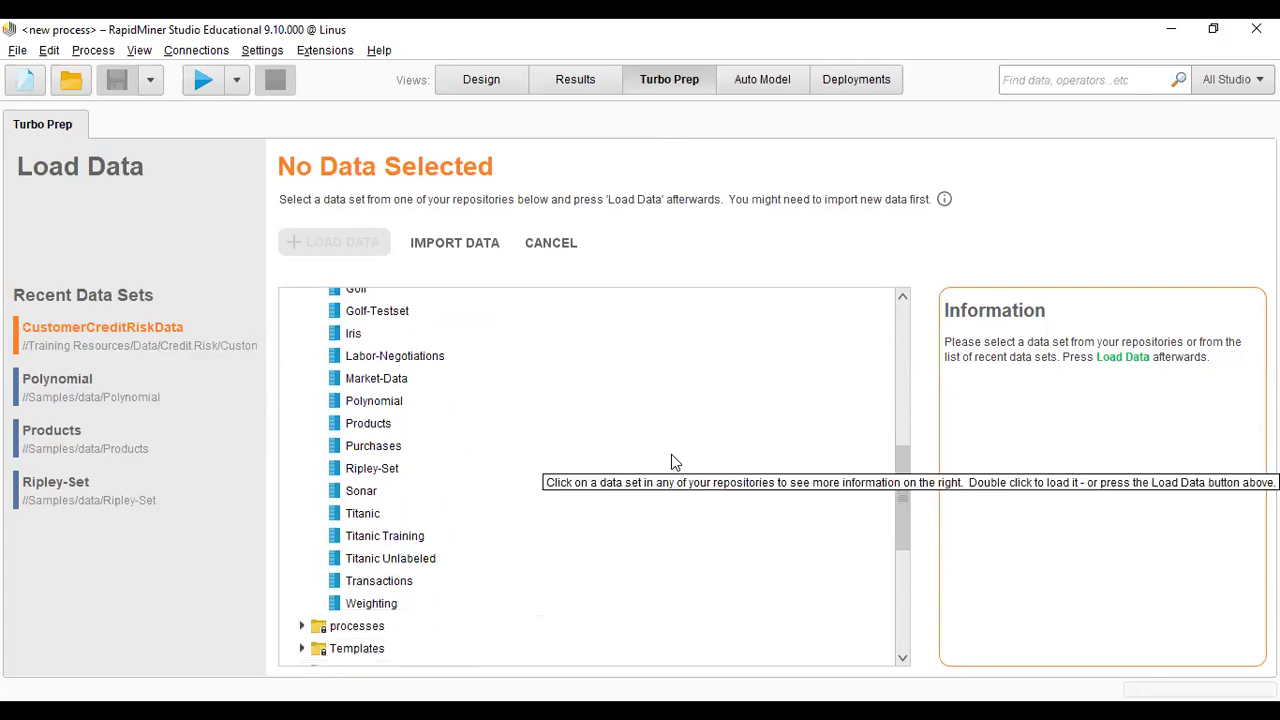
scroll(672, 461, up, 3)
scroll(671, 461, up, 1)
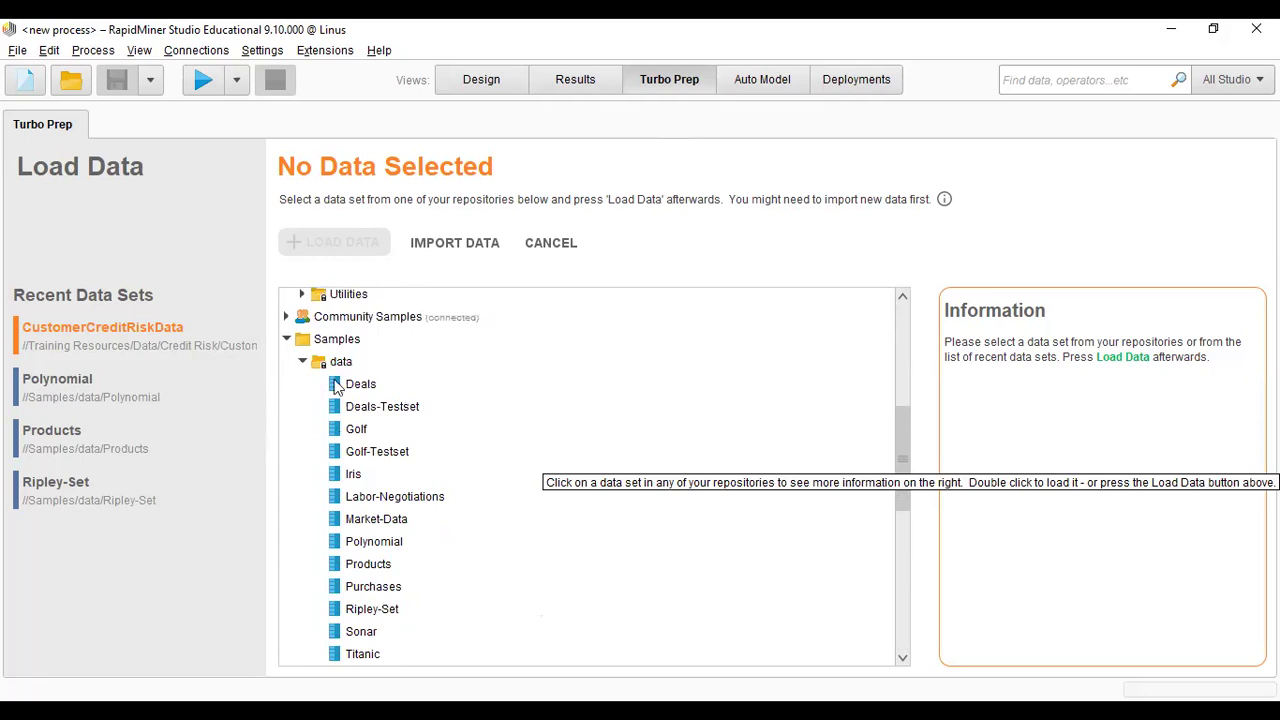
scroll(334, 378, up, 1)
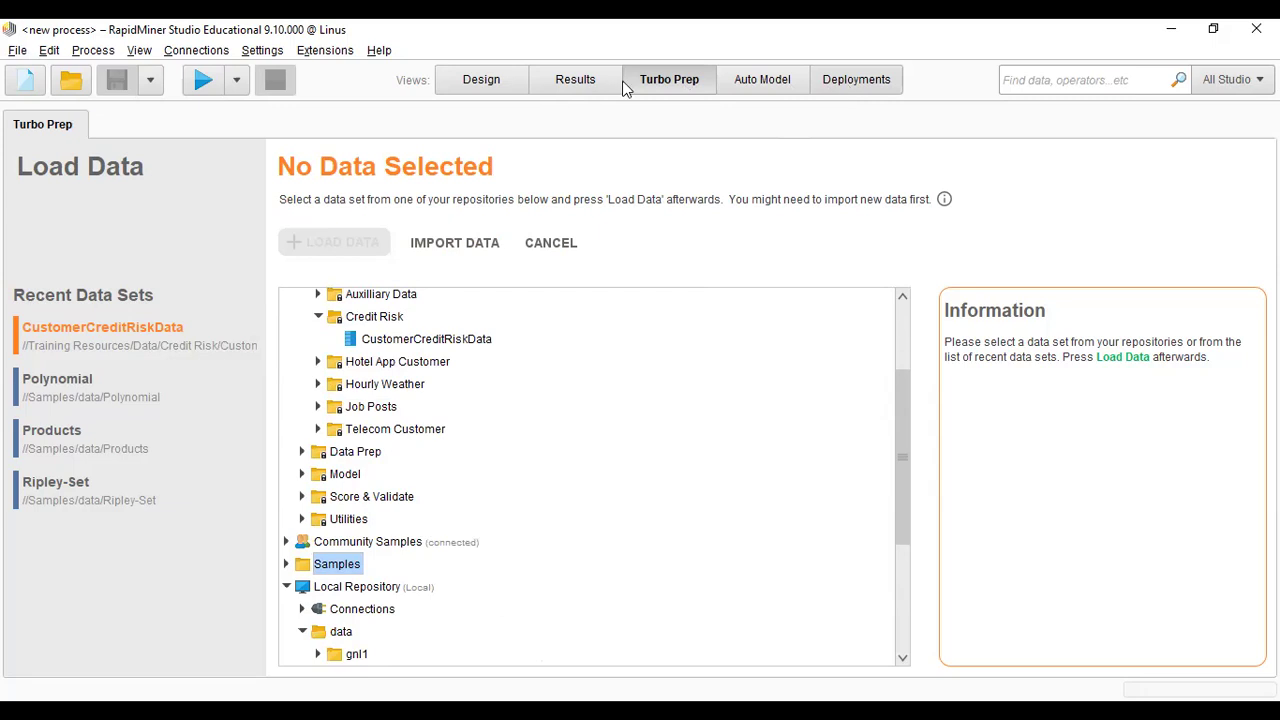
Check the progress of the Auto Model results and return to the Turbo Prep data loading view
click(760, 84)
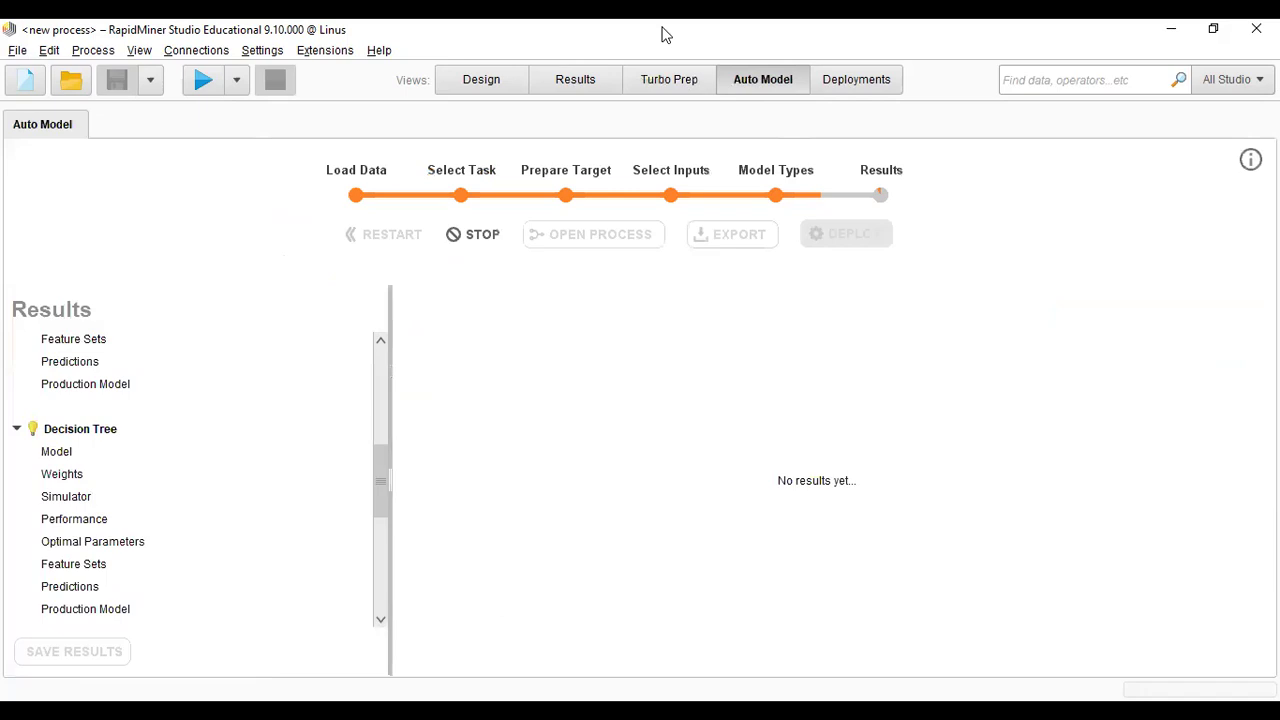
click(669, 80)
scroll(439, 404, up, 1)
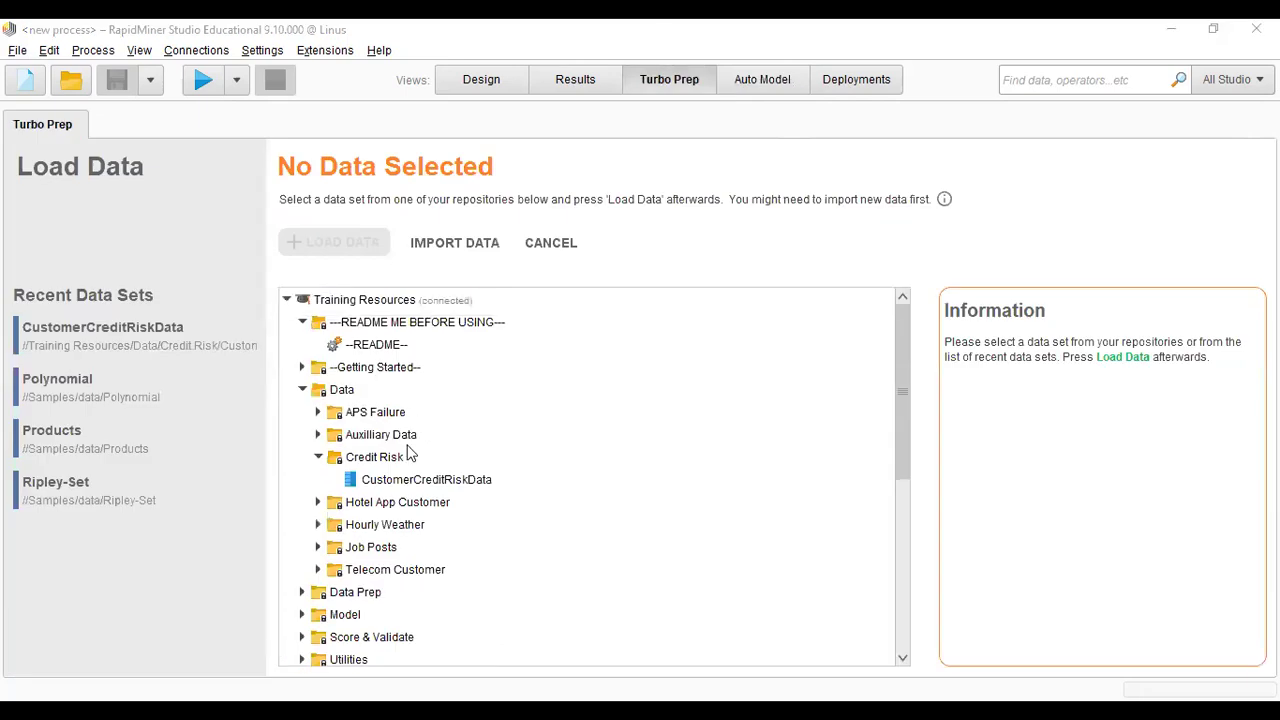
Expand the Data Prep folder, and collapse the Training Resources, Local and Temporary repositories
click(309, 595)
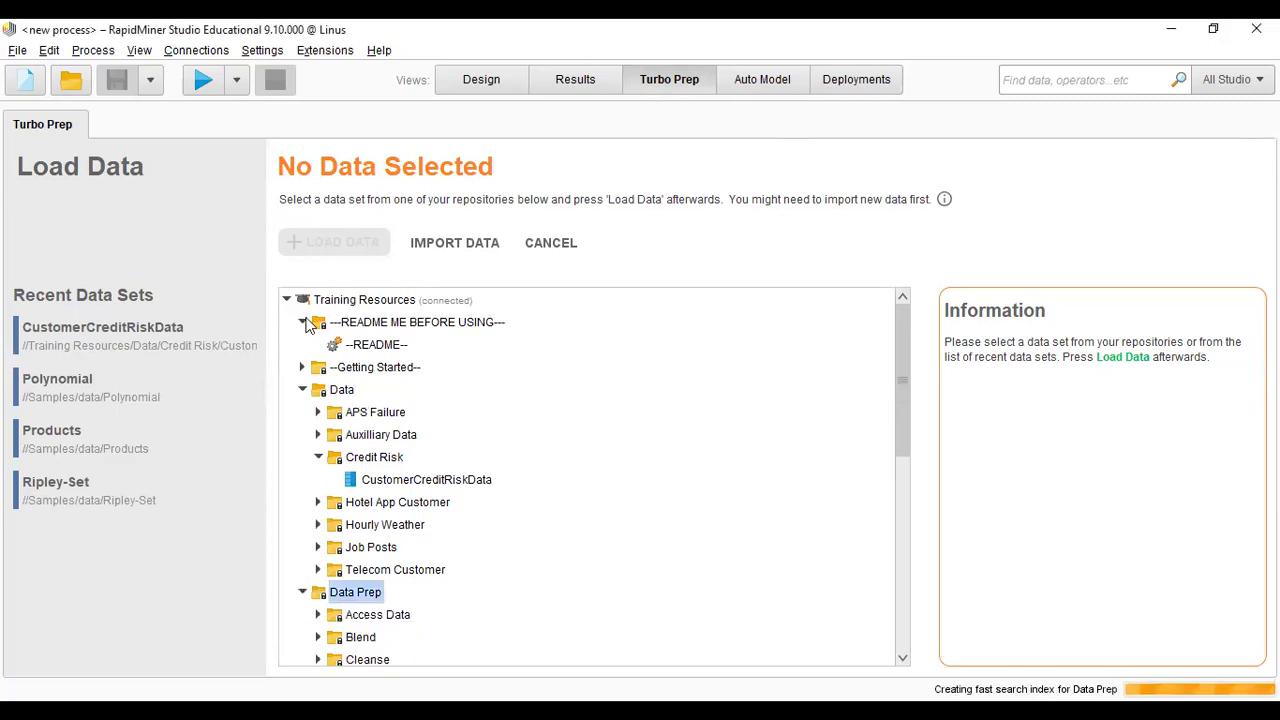
click(288, 300)
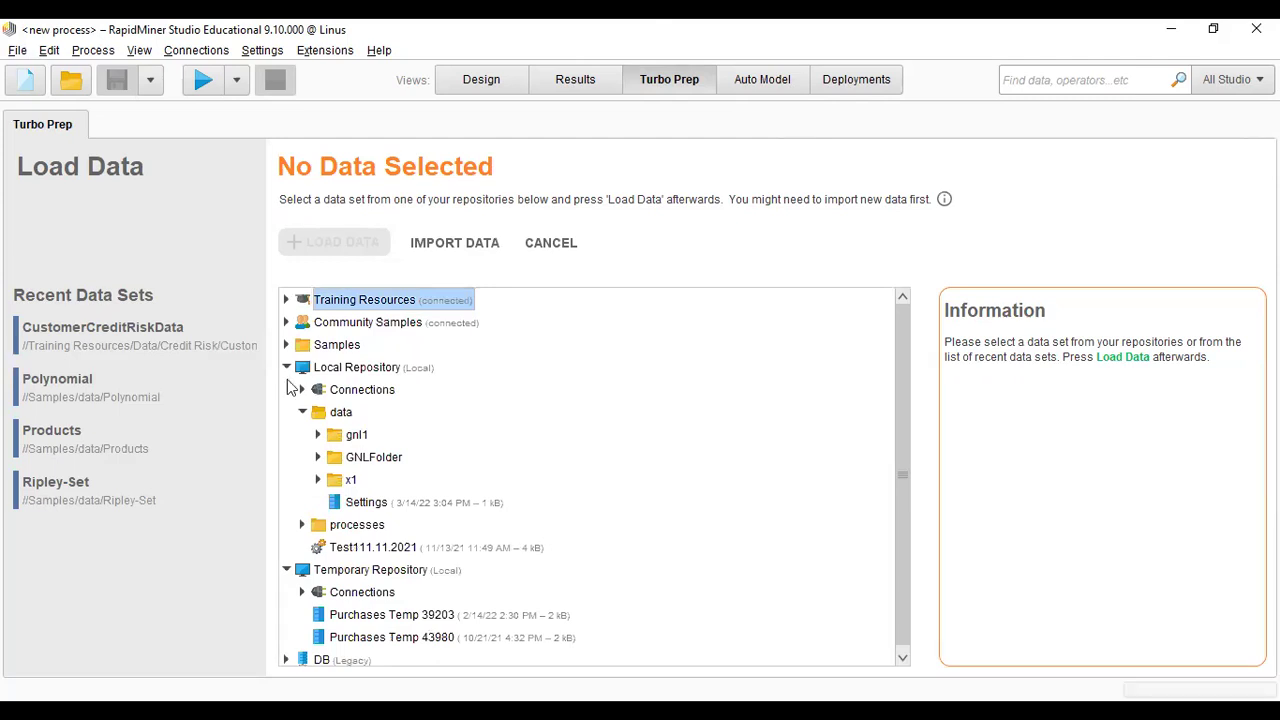
click(287, 369)
click(288, 390)
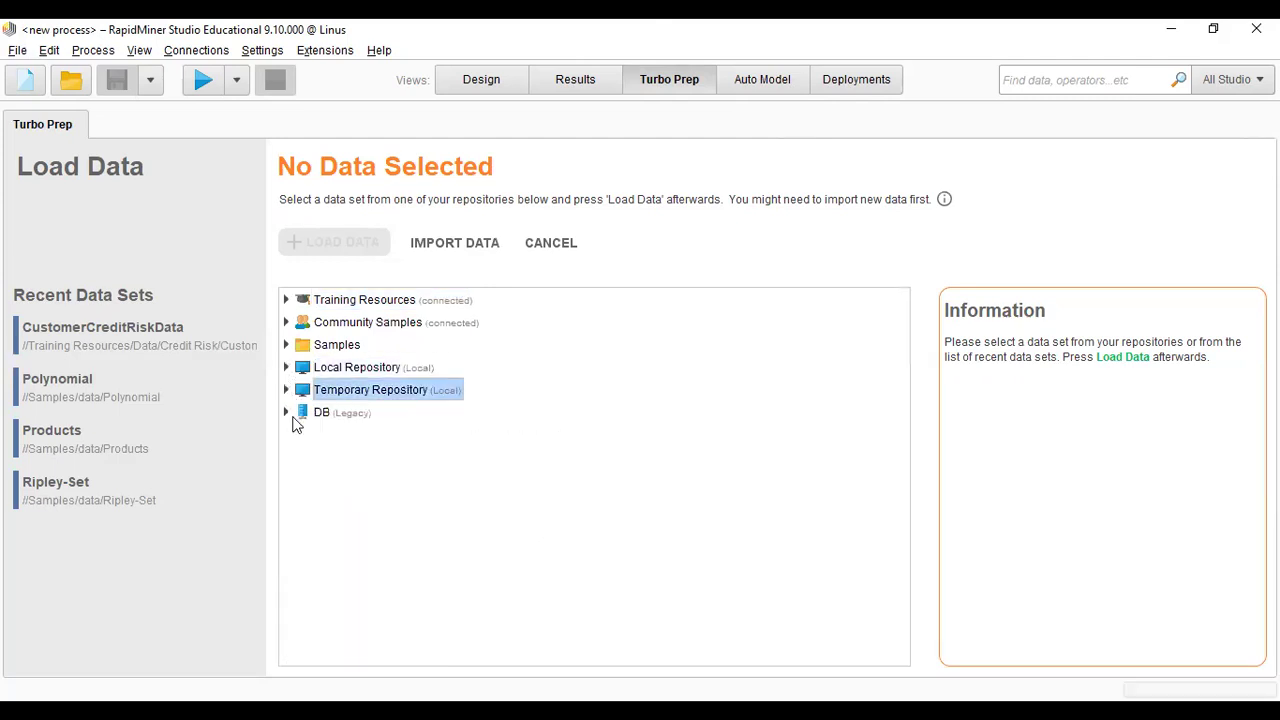
Expand Community Samples to show its folders, and briefly open and collapse Training Resources
click(340, 330)
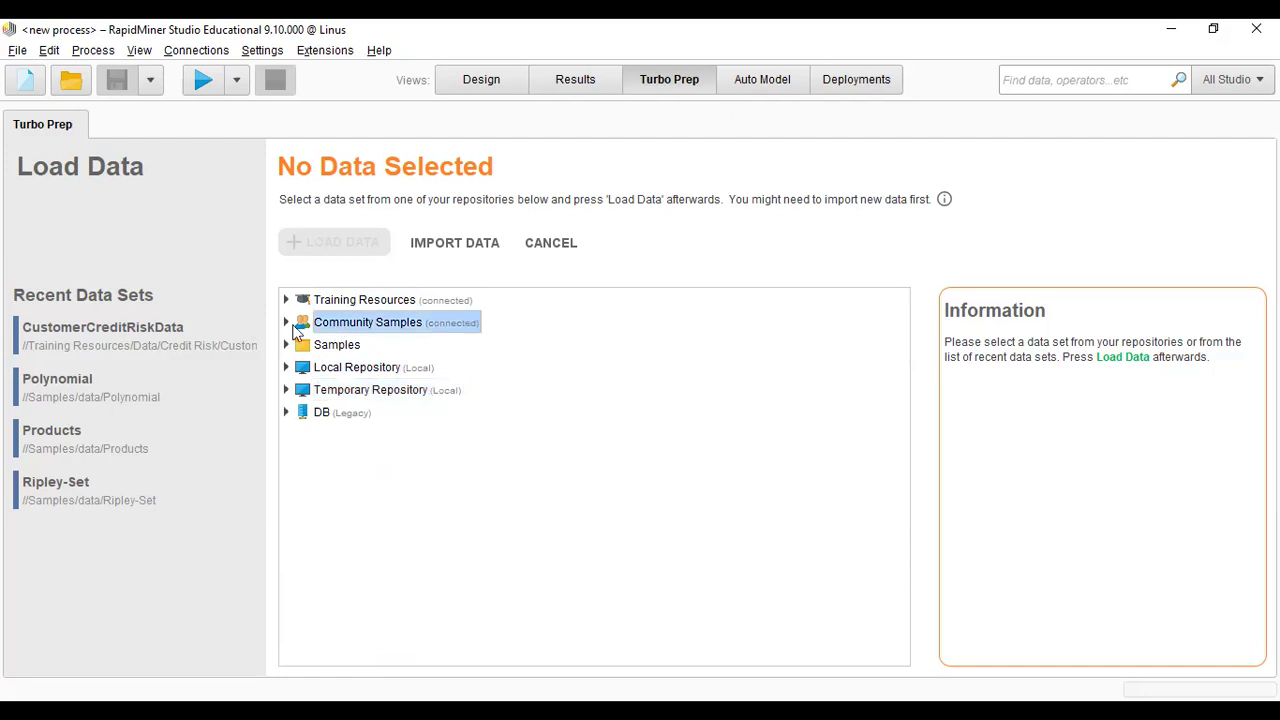
click(287, 323)
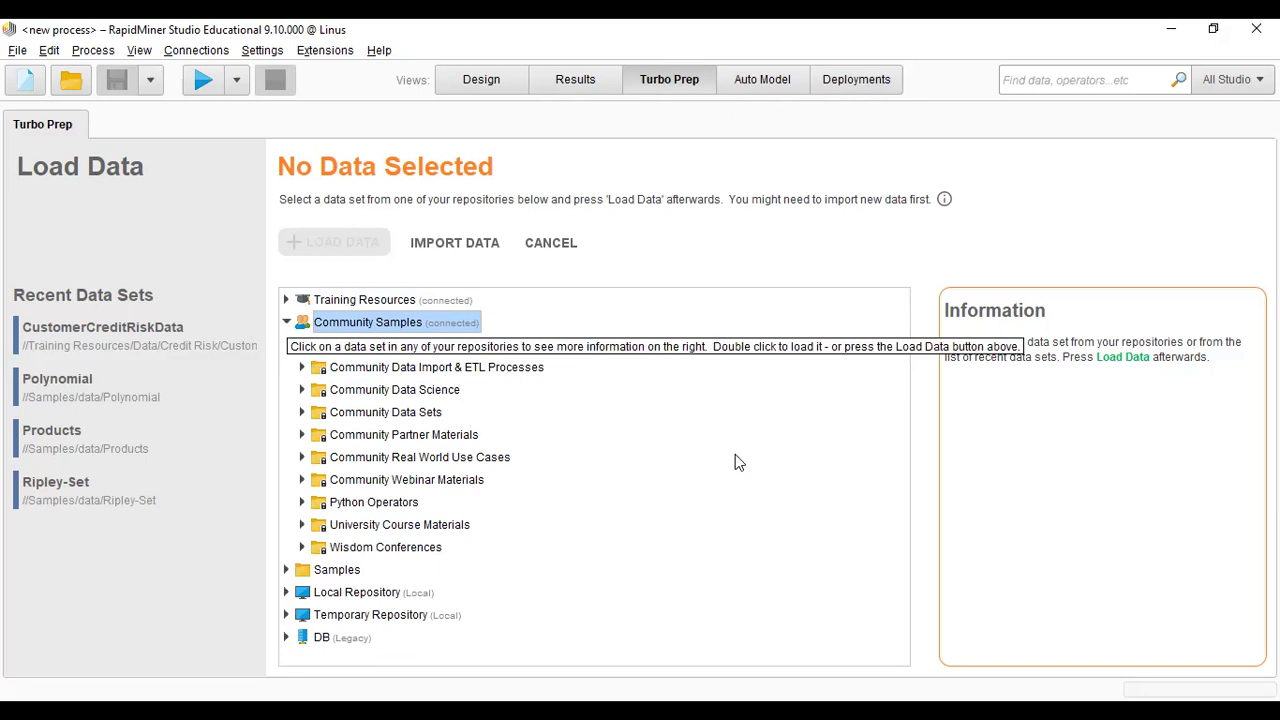
click(287, 300)
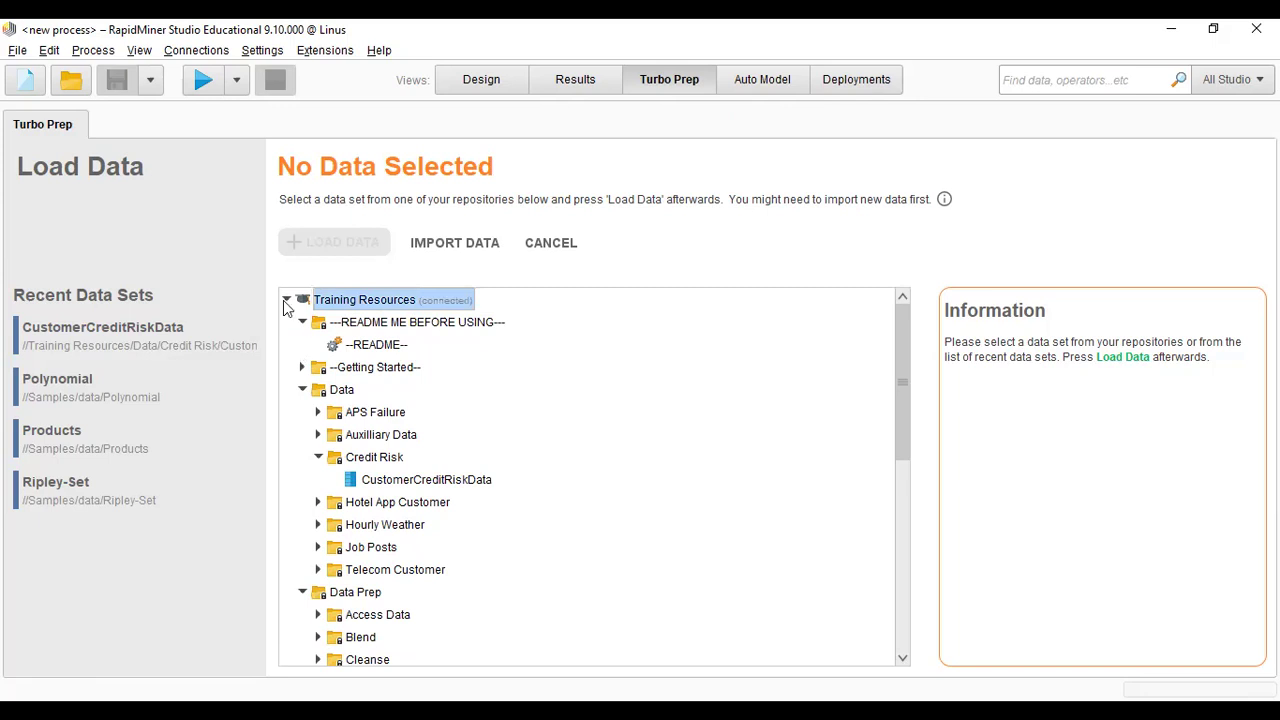
click(286, 301)
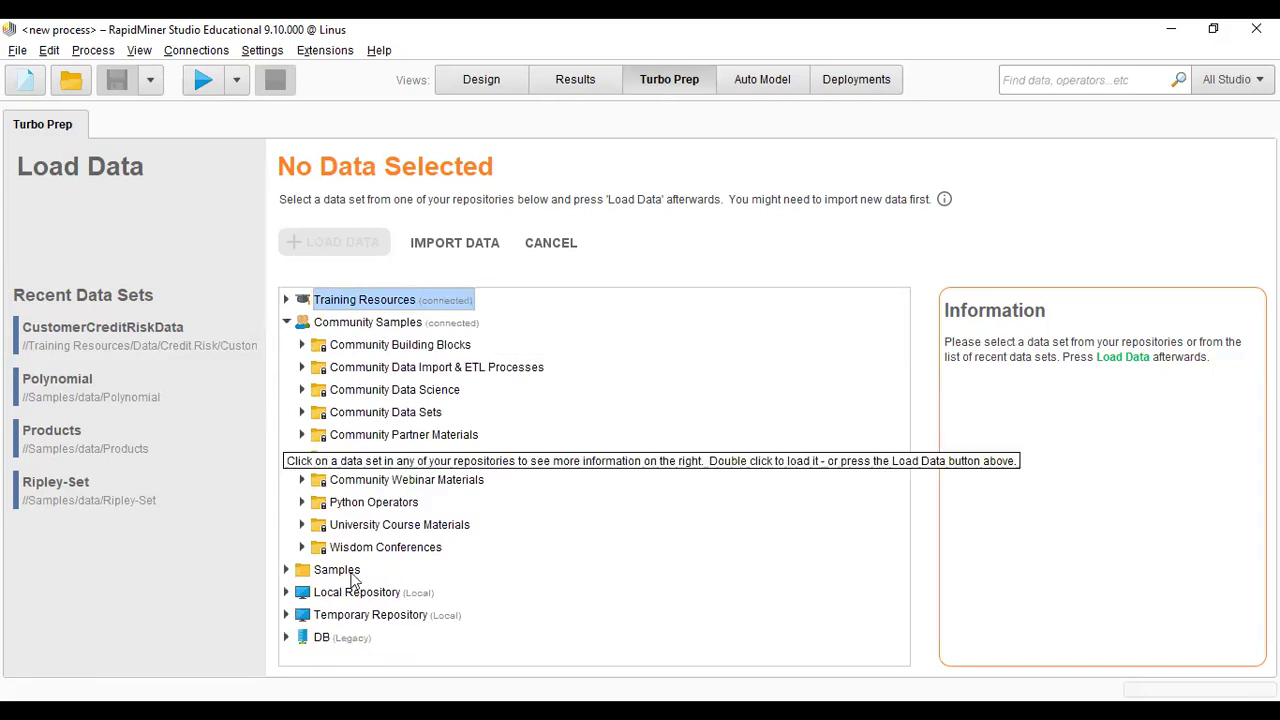
Expand the Samples repository, preview the attributes of Market-Data, and look through the remaining sample data sets
double_click(298, 566)
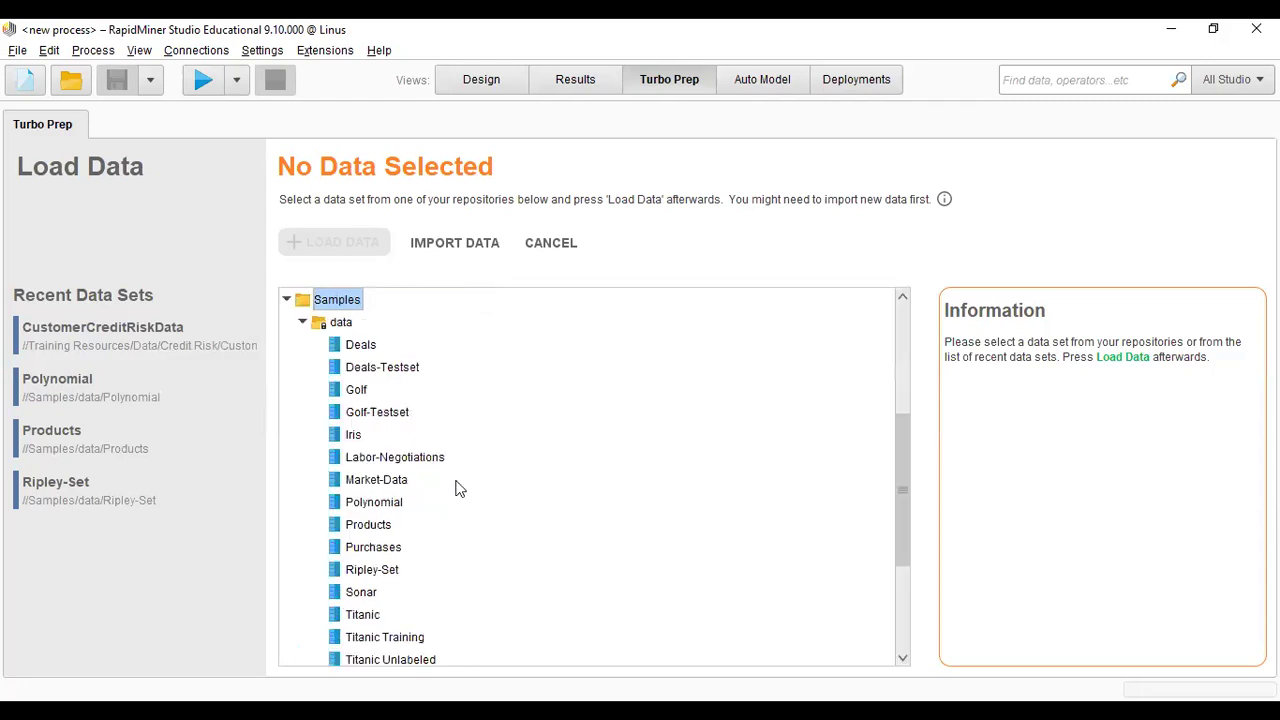
scroll(460, 486, down, 2)
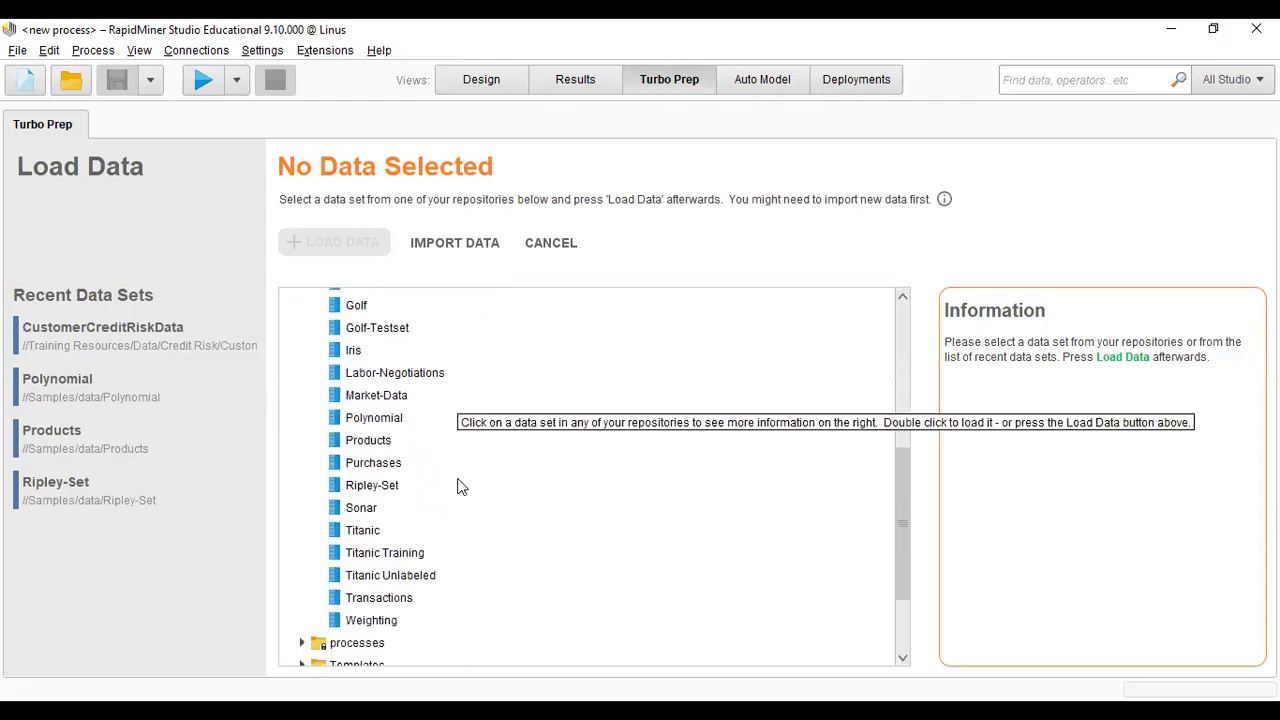
scroll(460, 486, up, 2)
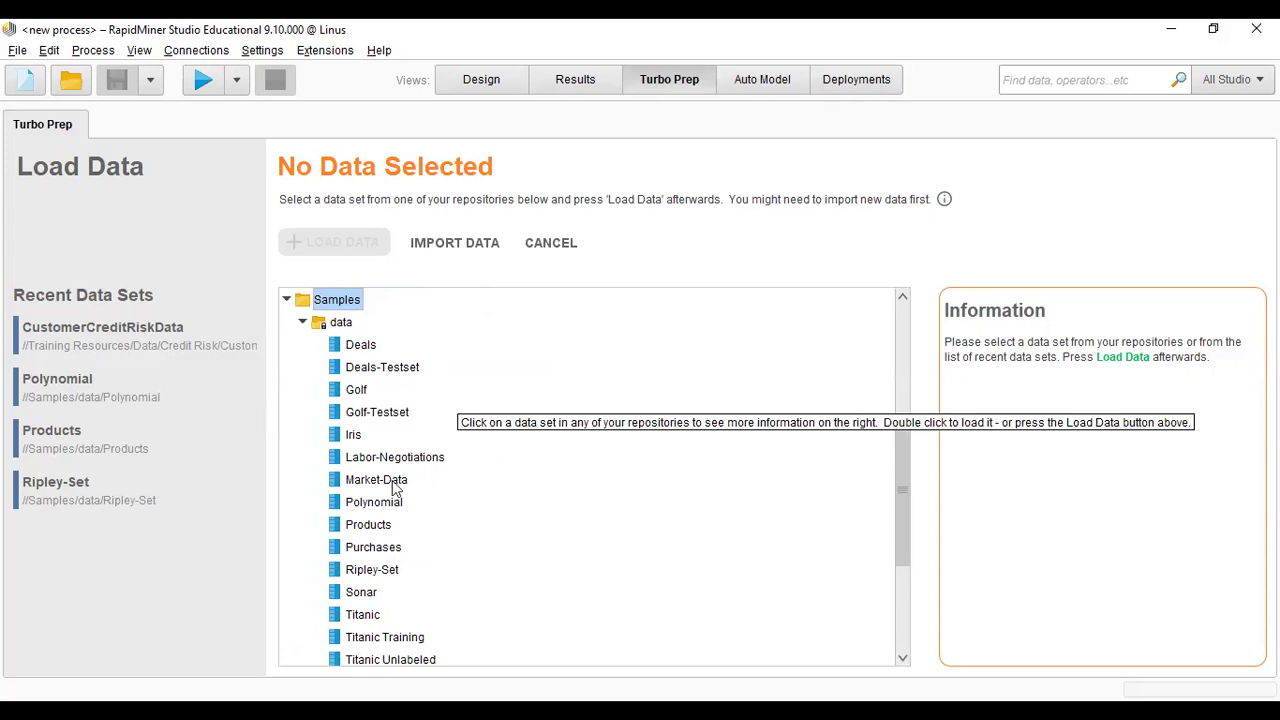
mouse_move(393, 485)
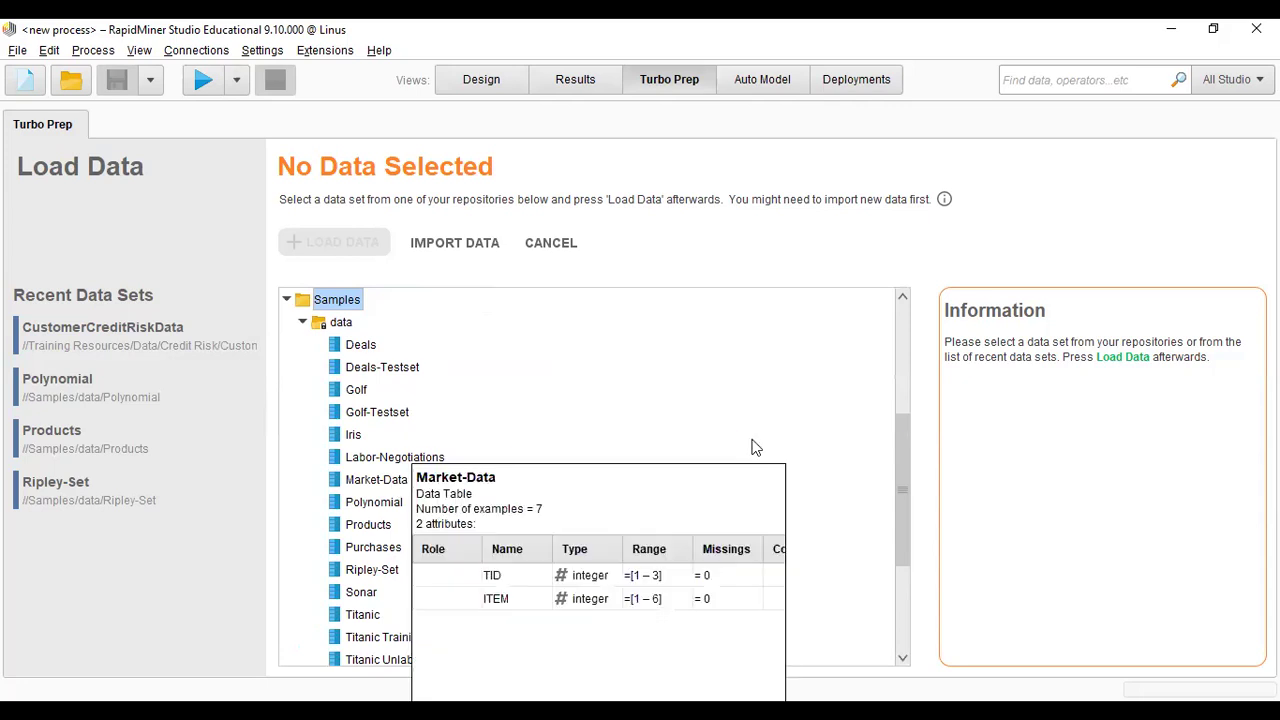
scroll(744, 446, down, 2)
scroll(744, 453, down, 2)
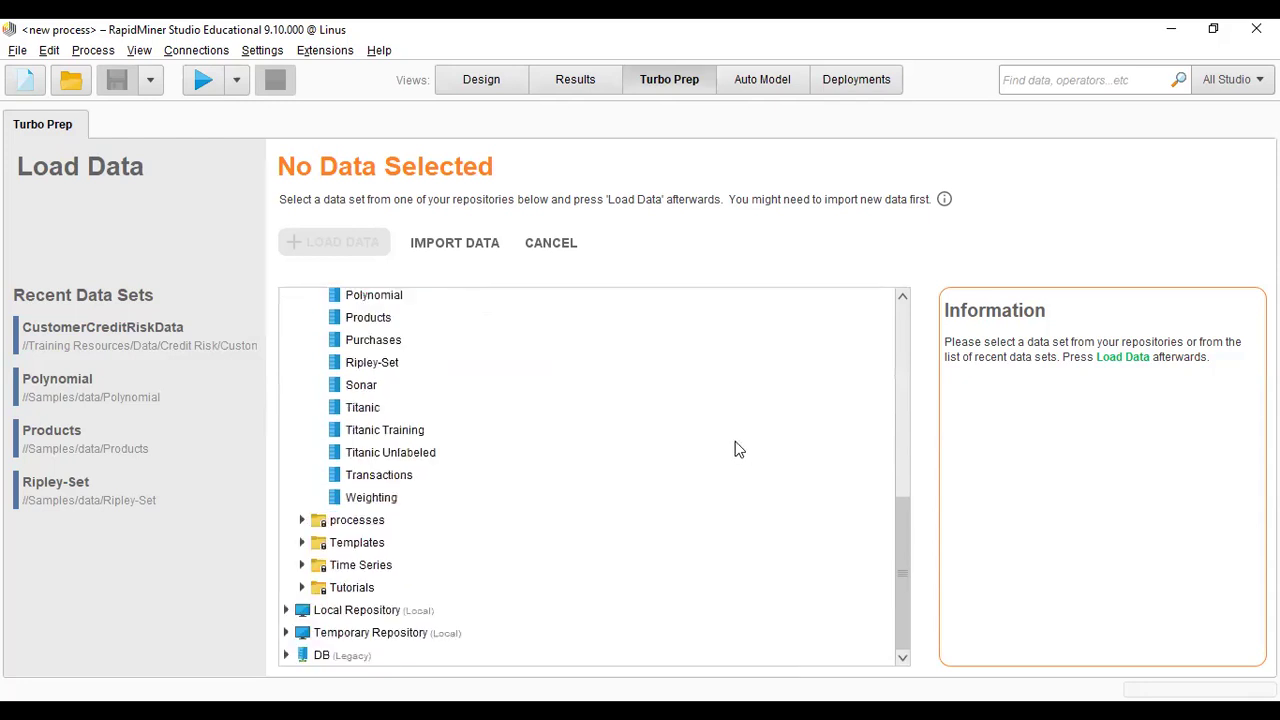
Expand the processes and Templates folders under Samples, and select Counterparty Risk Data in the Credit Risk Modeling folder
double_click(308, 527)
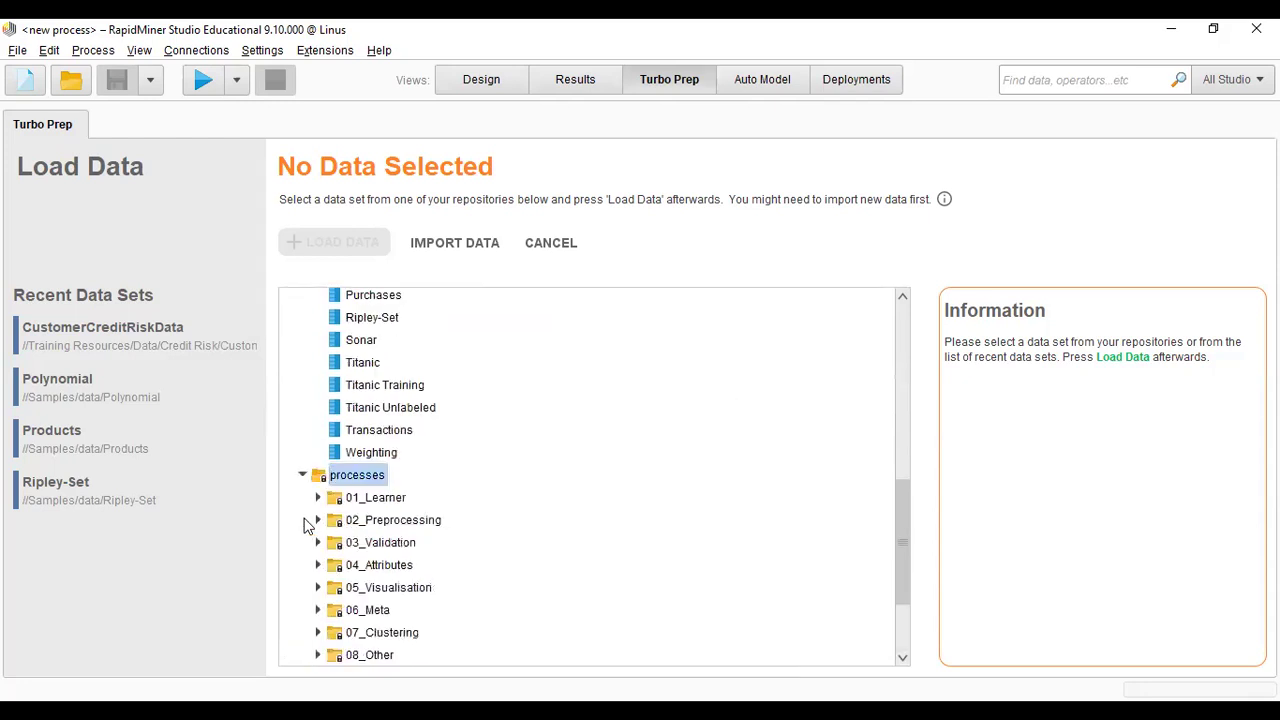
scroll(575, 525, down, 1)
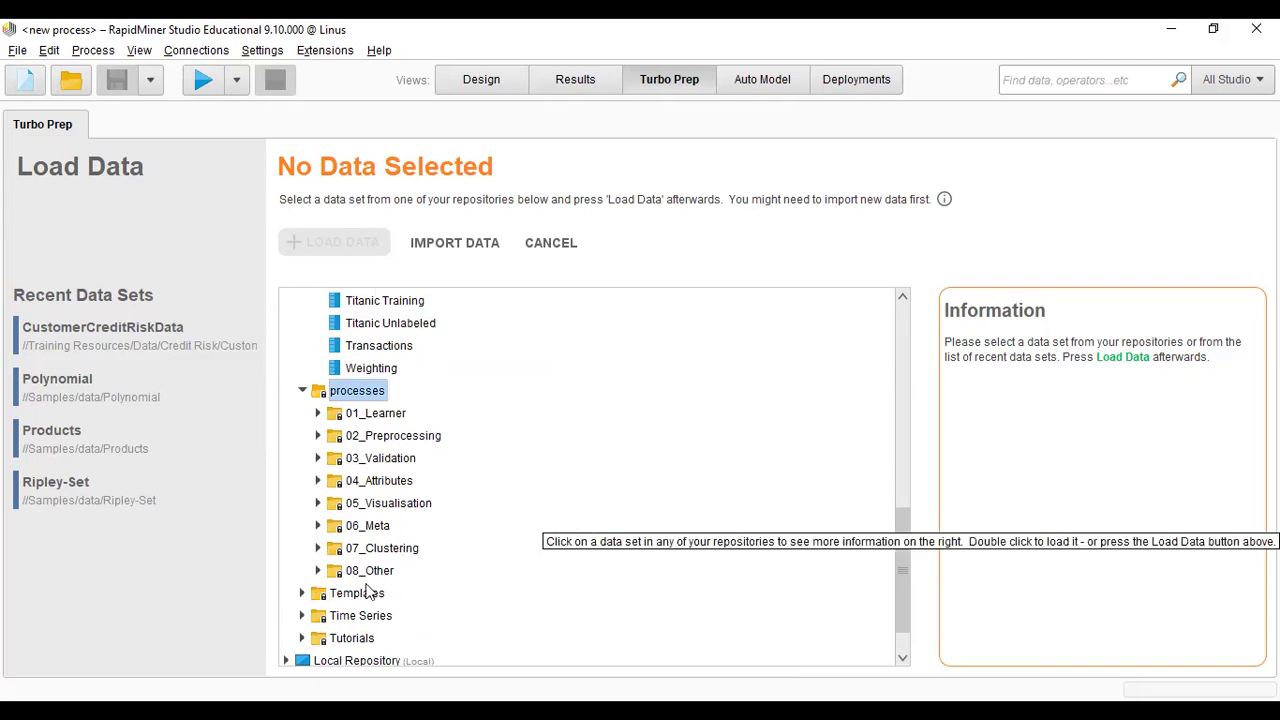
double_click(334, 594)
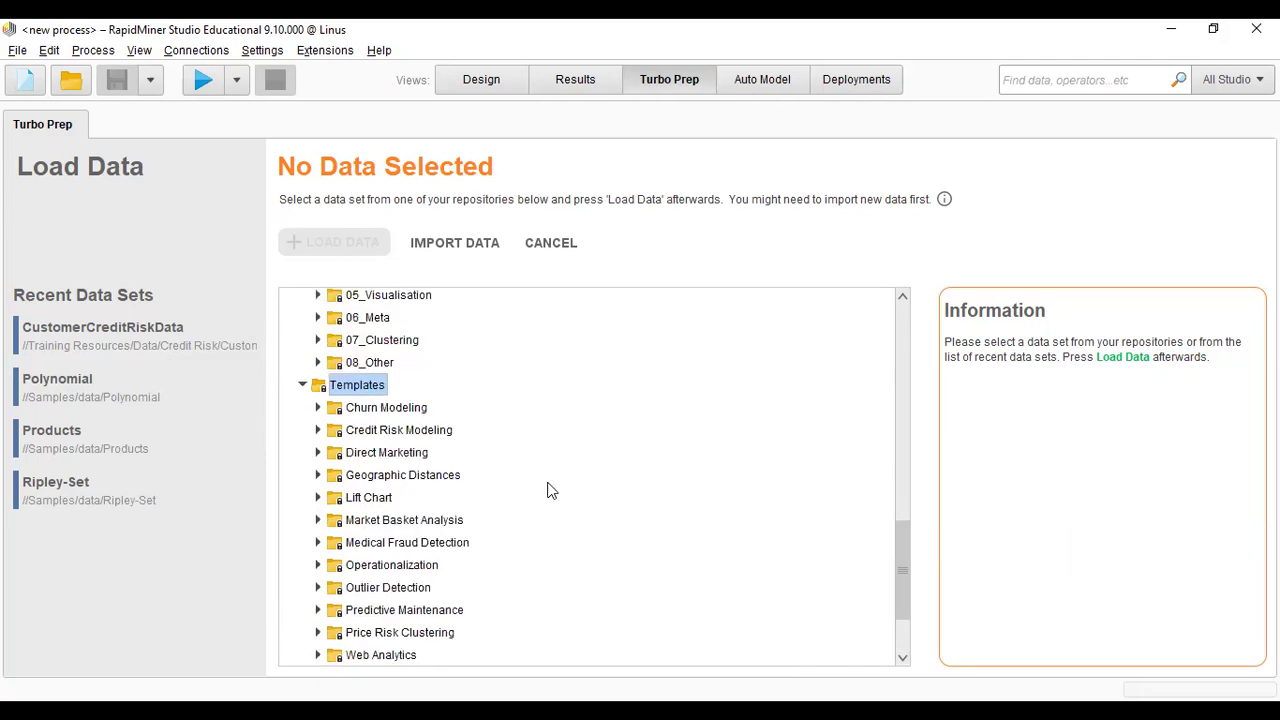
double_click(378, 433)
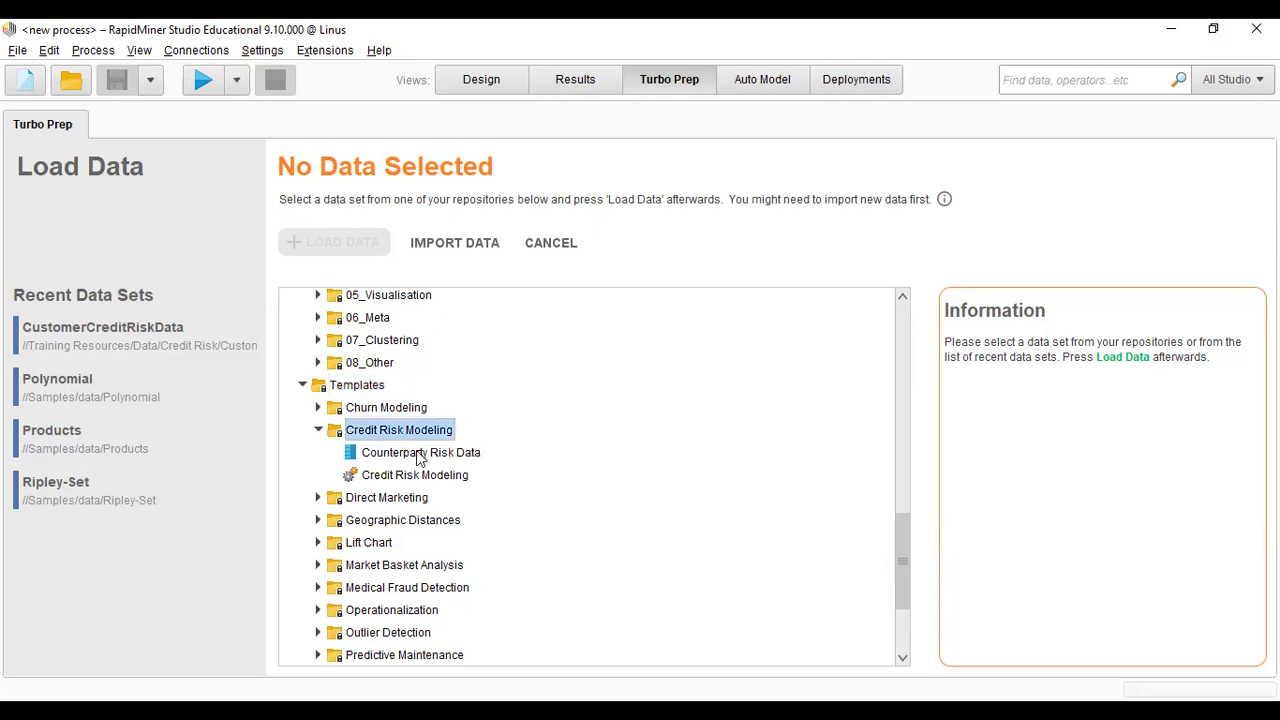
click(458, 453)
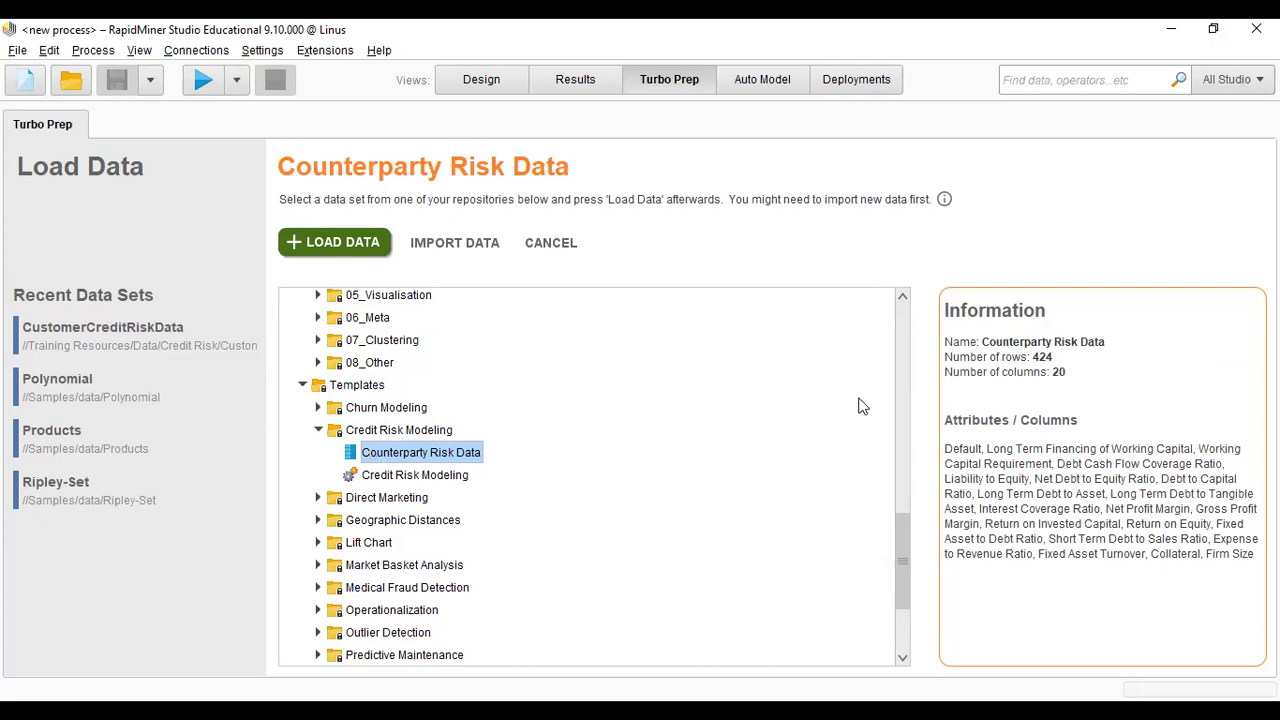
View the import source options without importing anything, and load the selected Counterparty Risk Data into Turbo Prep
click(474, 250)
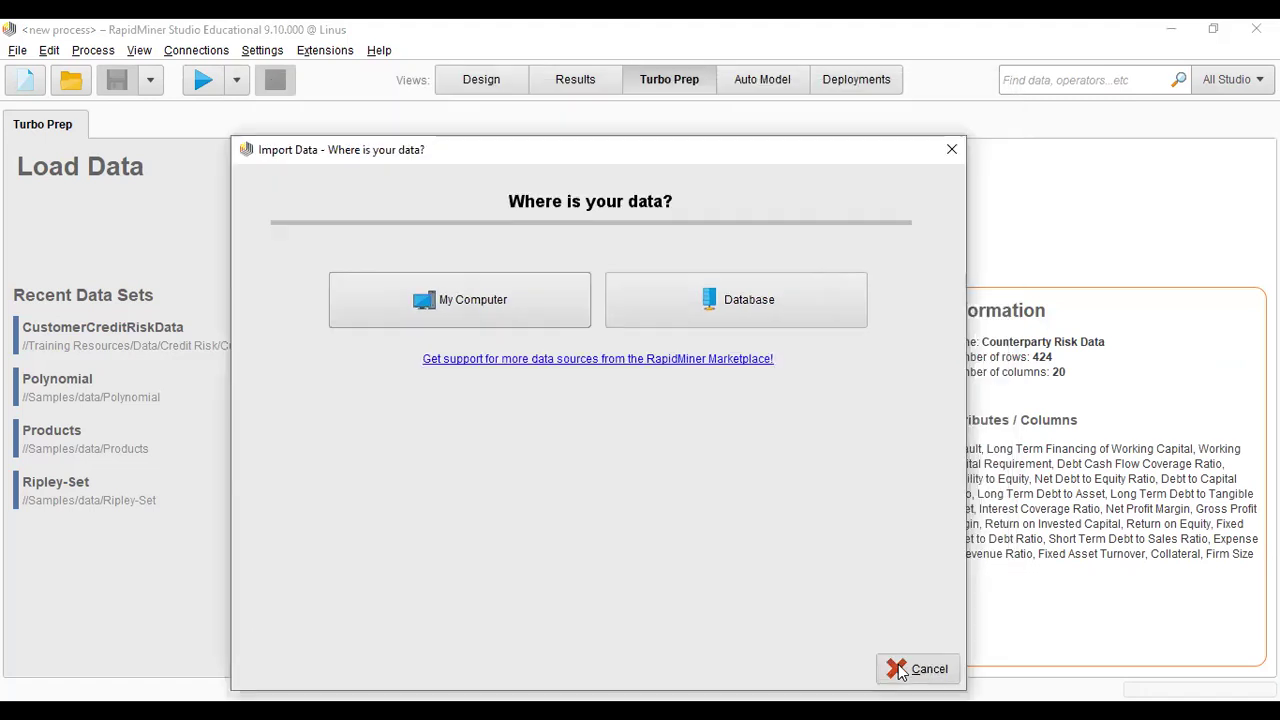
key(Escape)
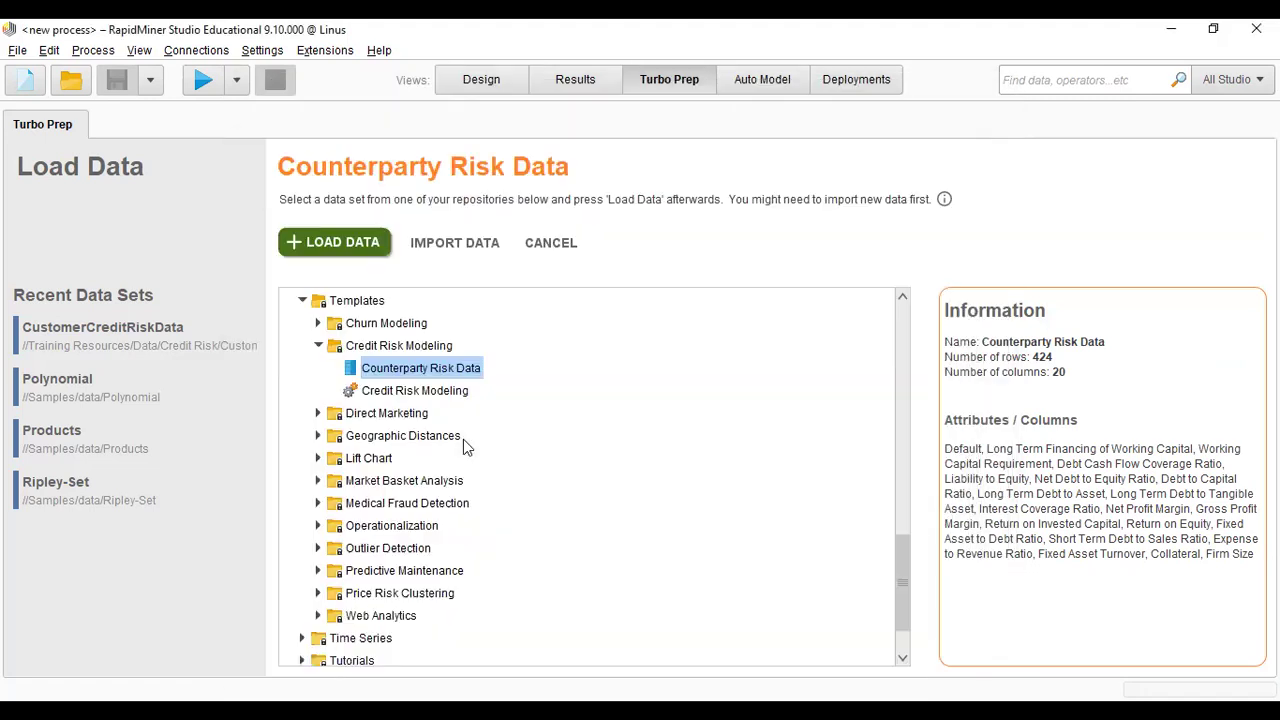
click(331, 244)
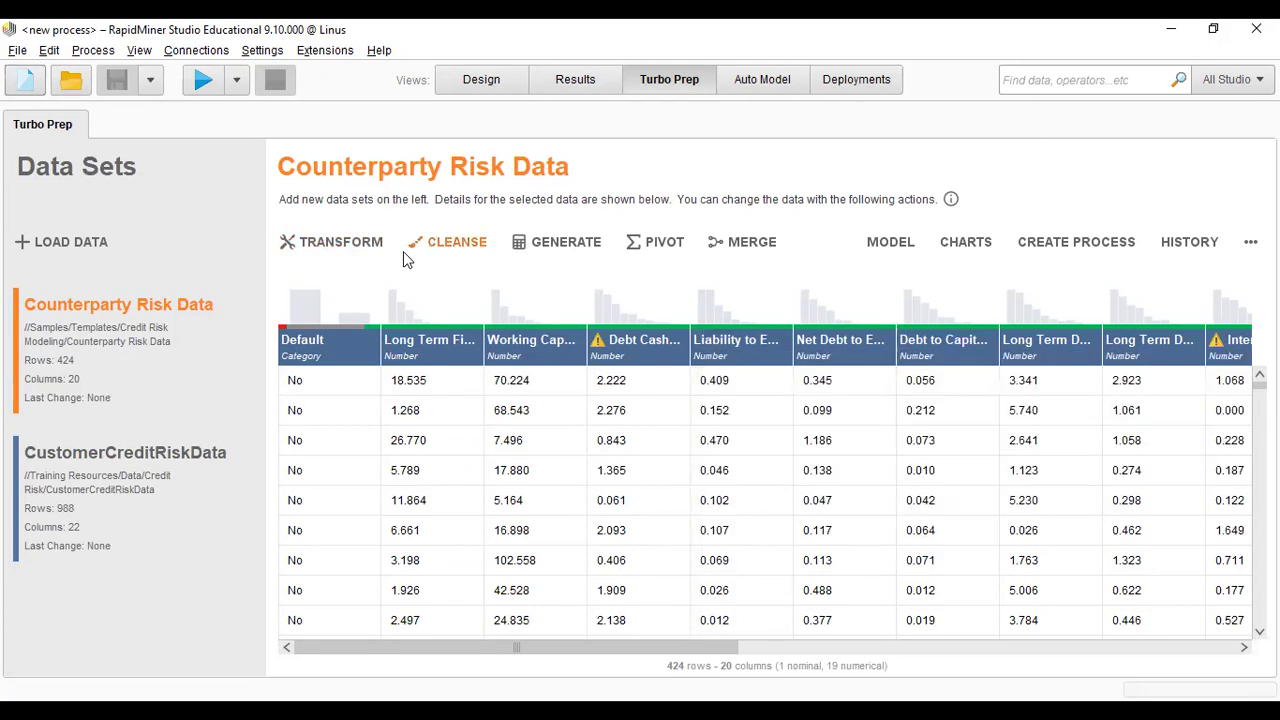
Start transforming Counterparty Risk Data and apply a row range from 1 to 424
click(345, 245)
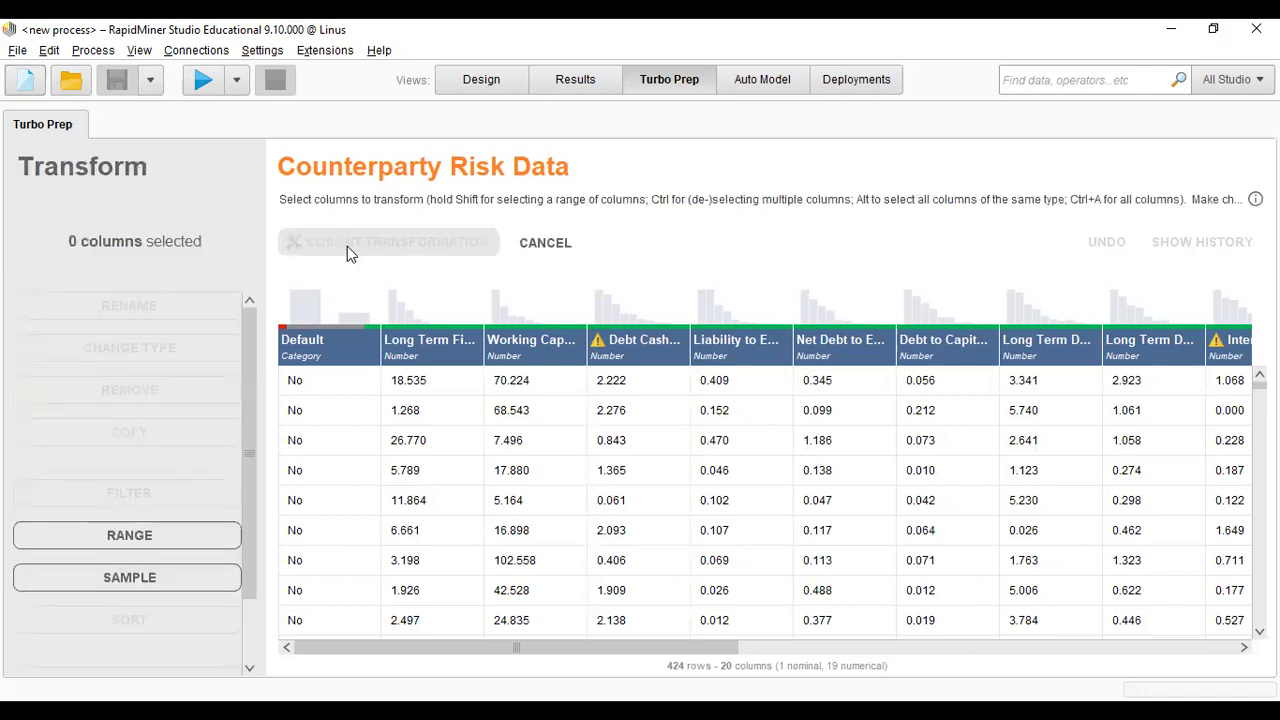
click(131, 538)
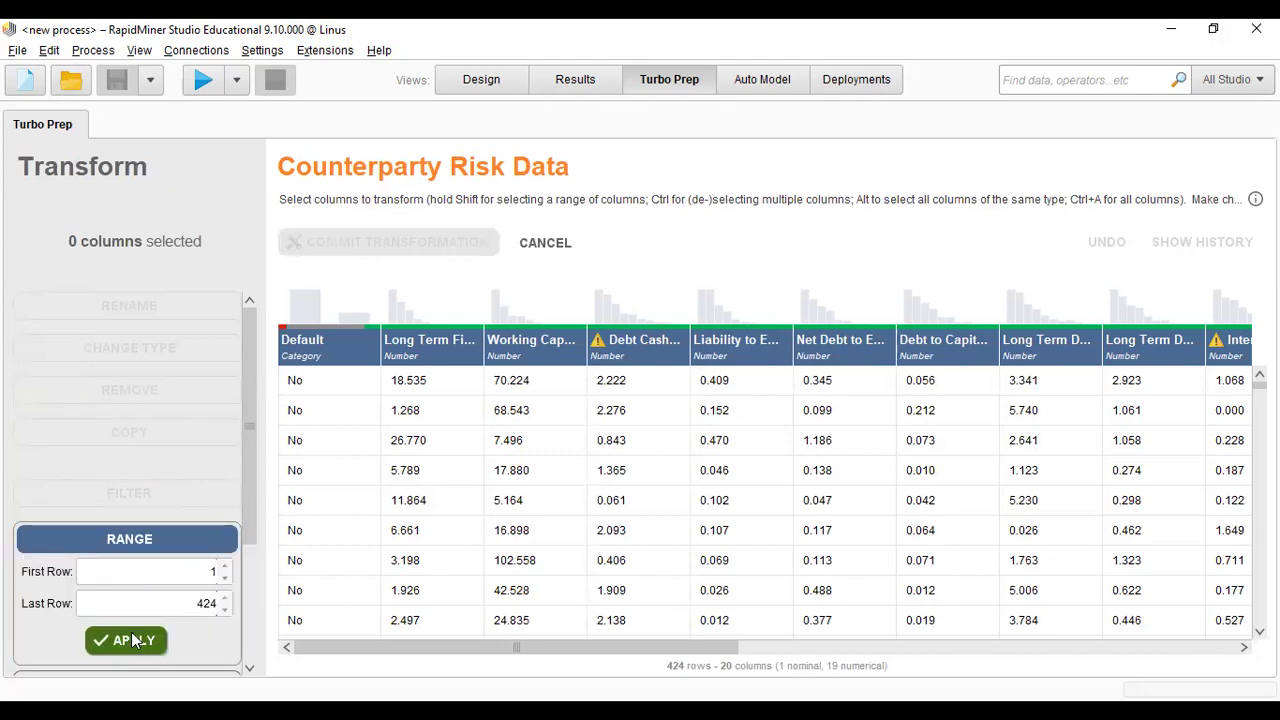
click(129, 640)
Sample 80 percent of the Counterparty Risk Data rows and commit the transformation
click(155, 587)
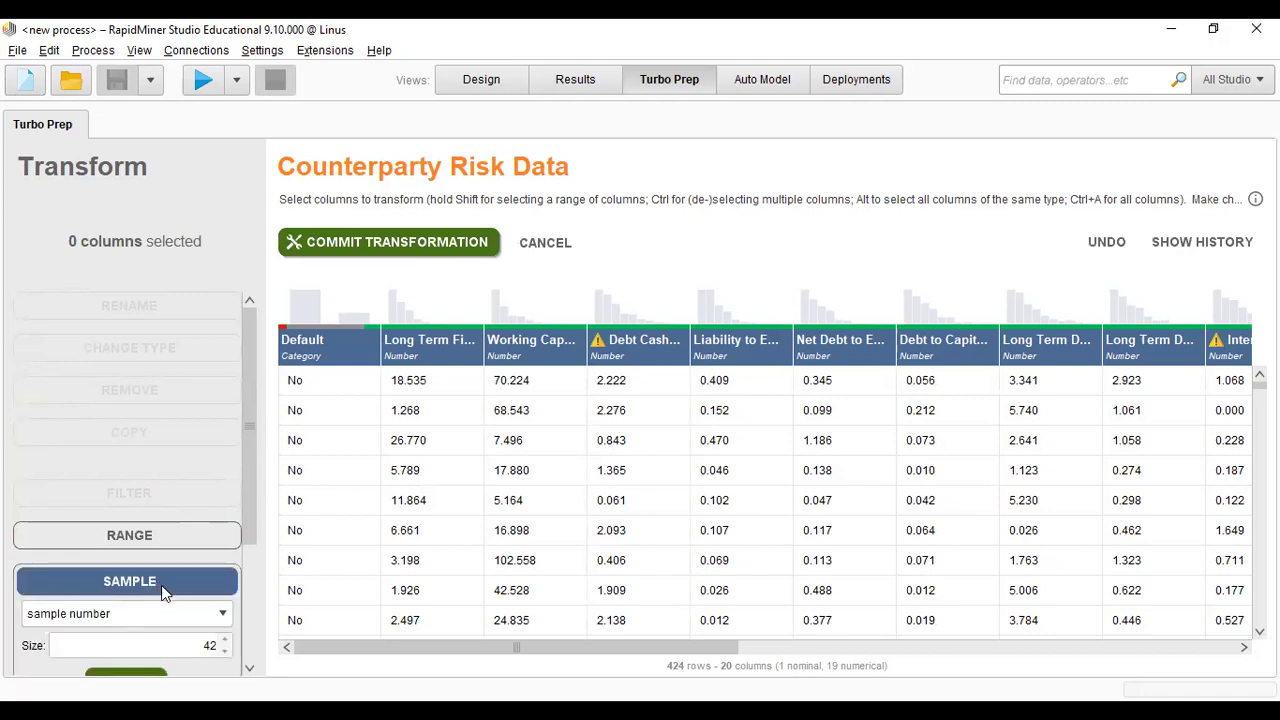
scroll(157, 603, down, 2)
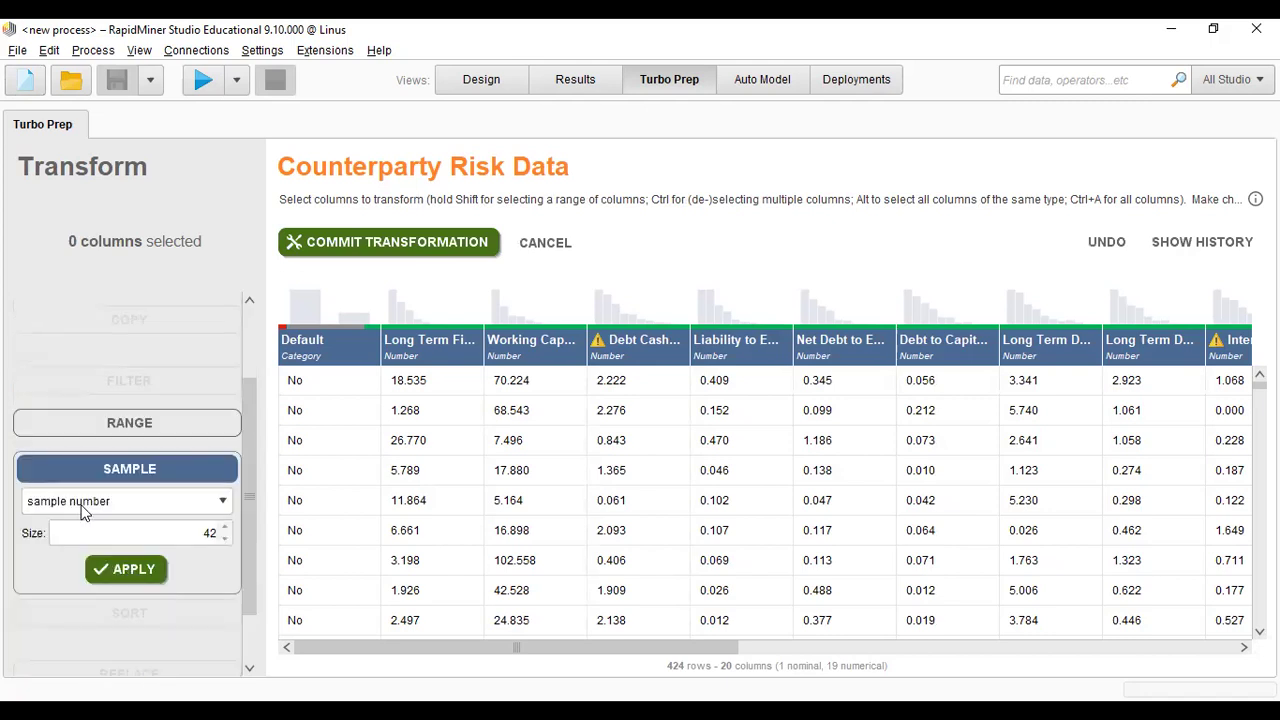
click(222, 501)
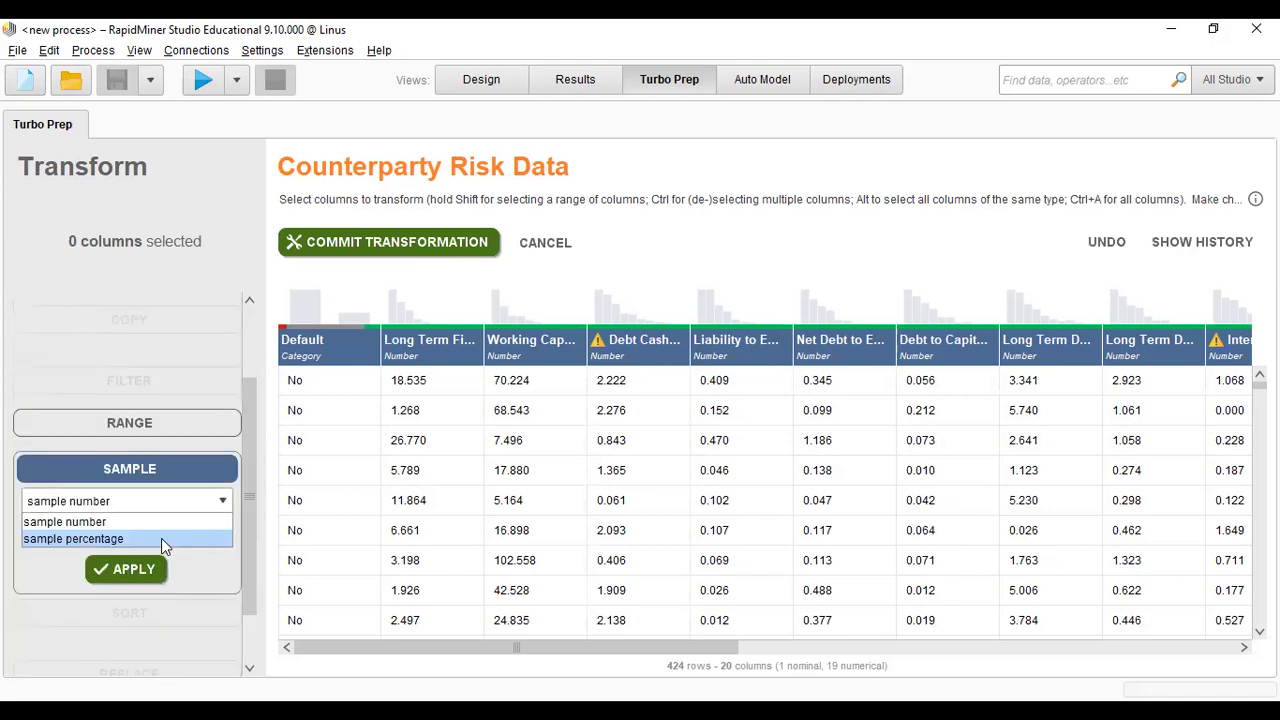
click(182, 536)
click(198, 535)
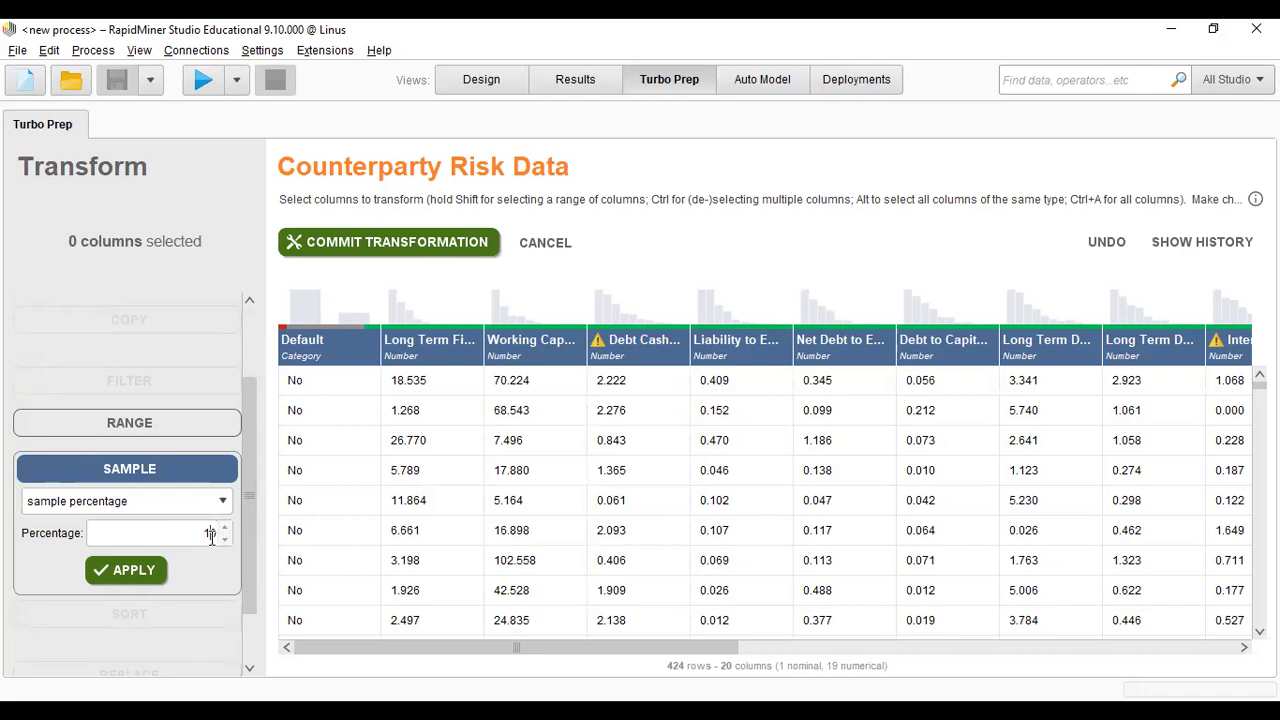
text(80)
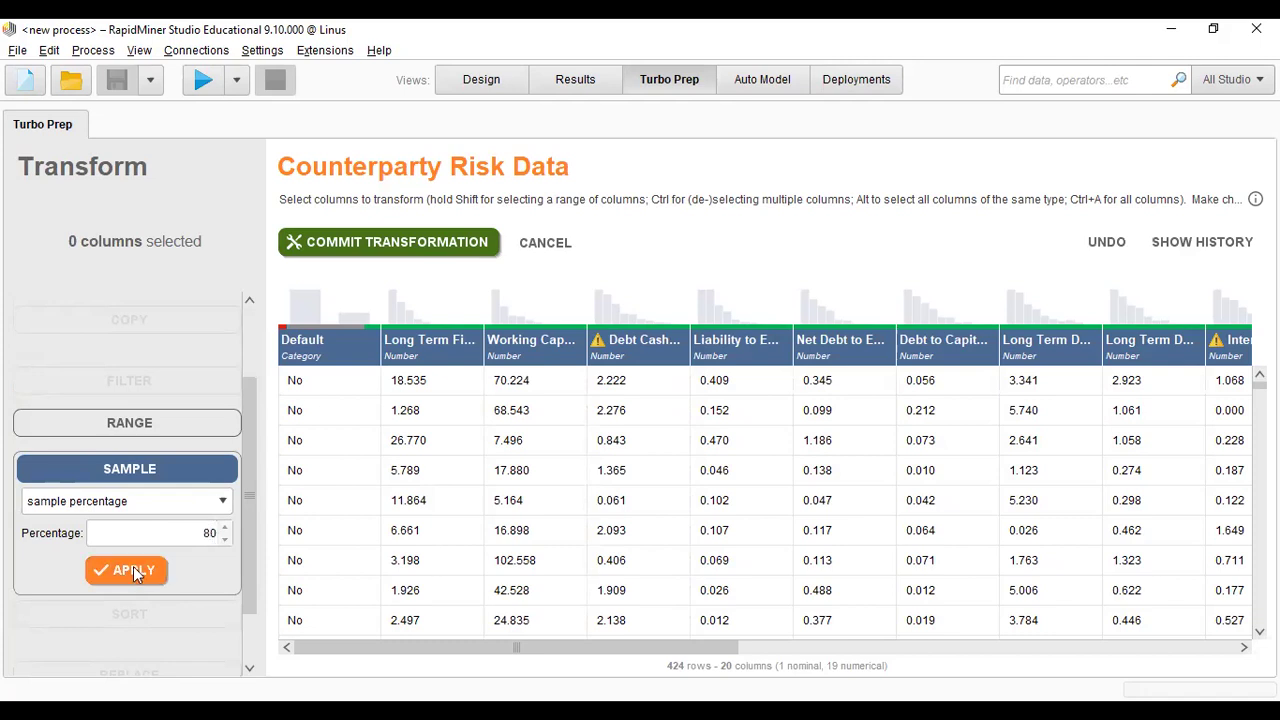
click(133, 568)
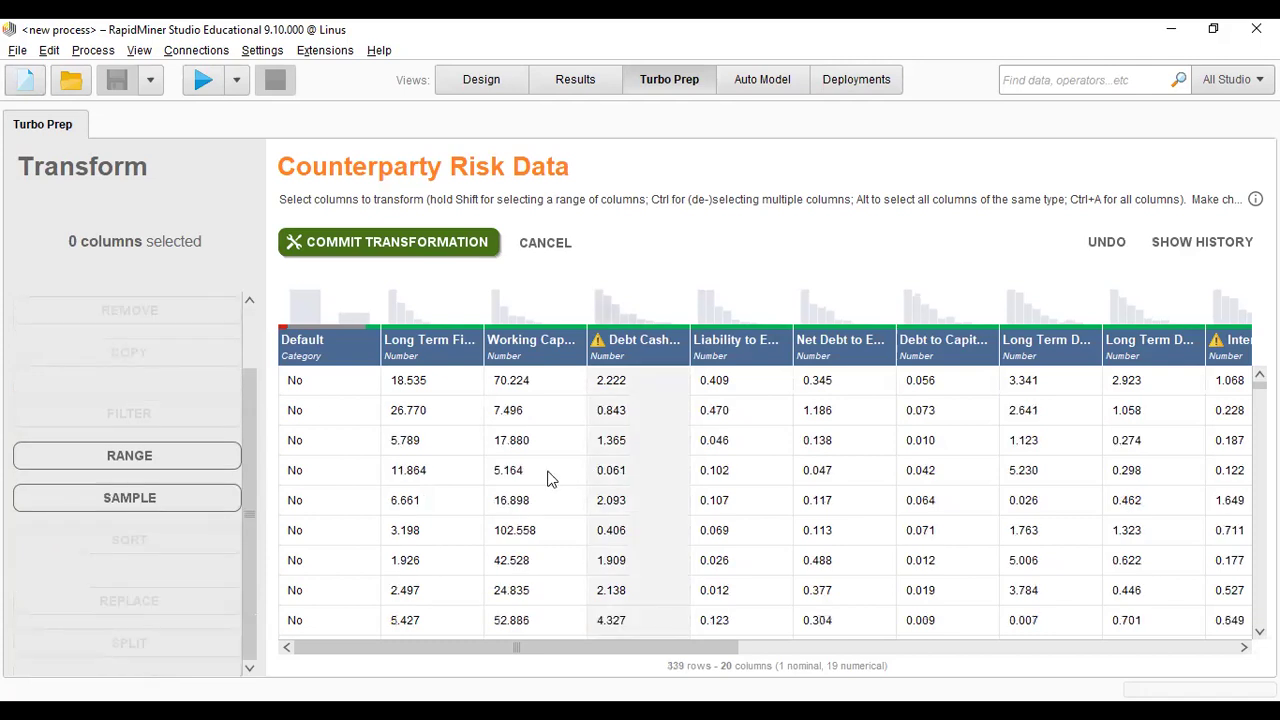
click(444, 242)
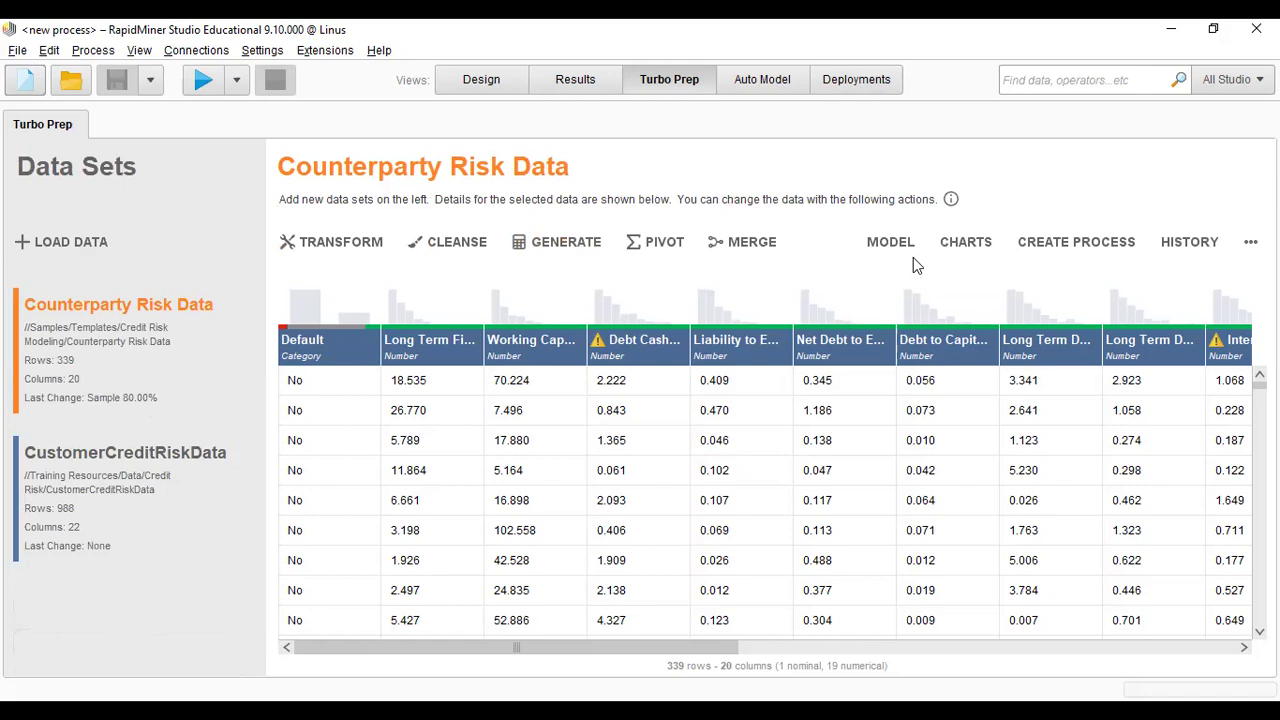
Start cleansing the data set and apply removal of correlated columns with a threshold of 0.9
click(479, 251)
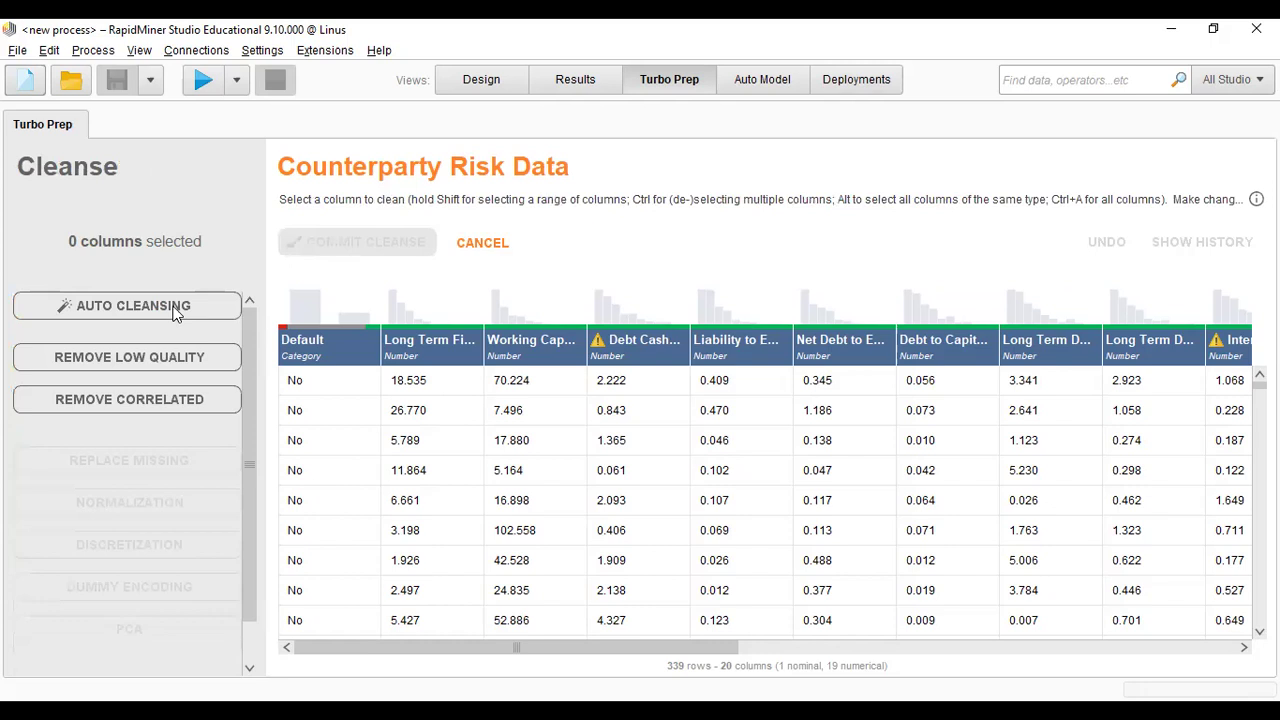
click(148, 399)
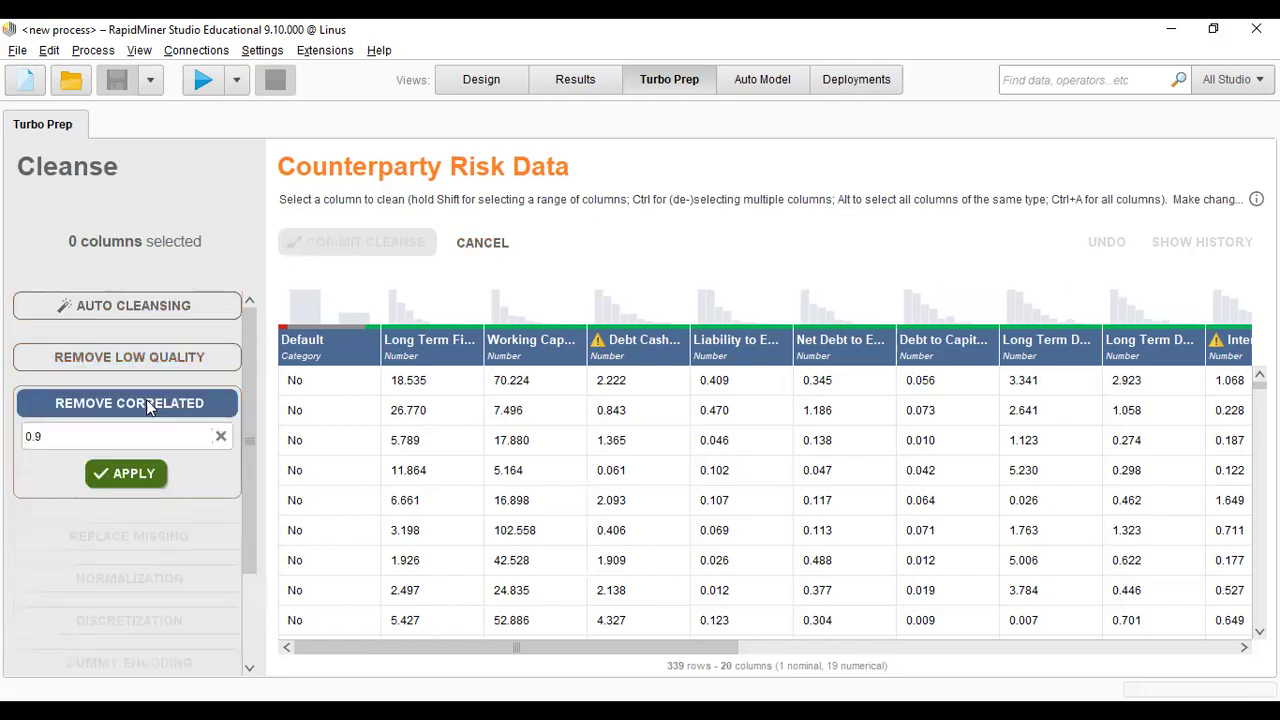
click(129, 474)
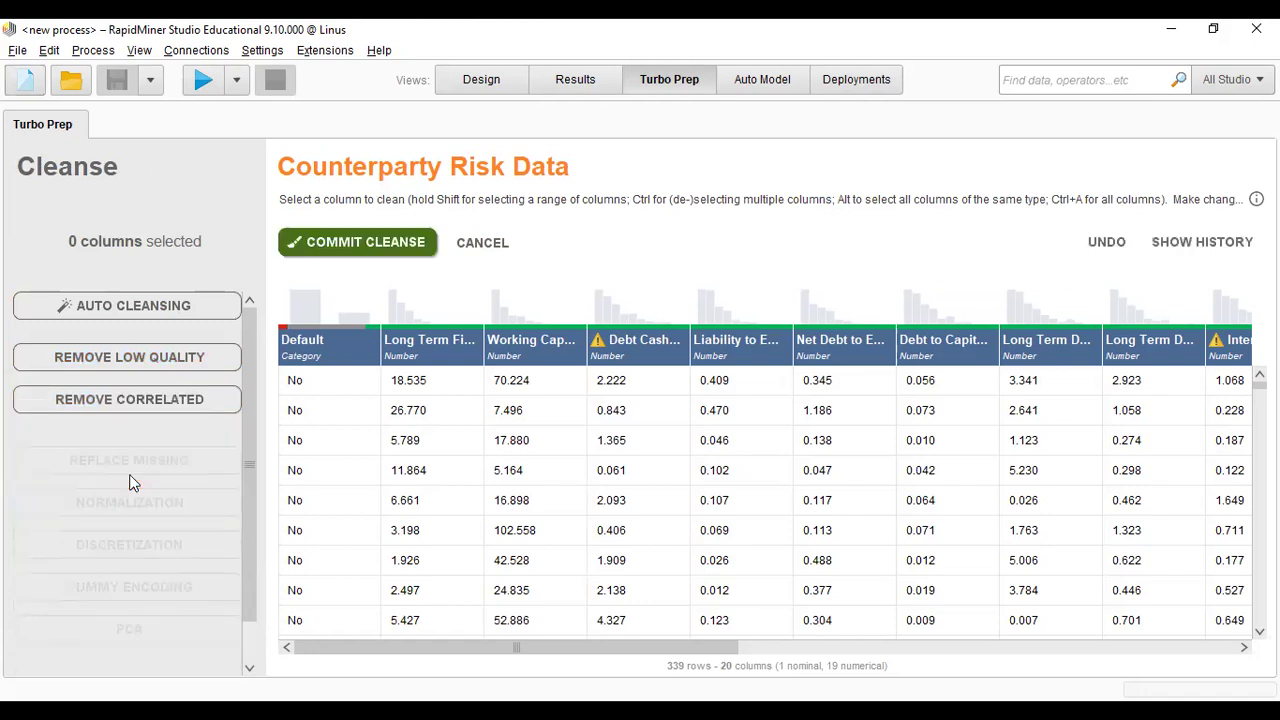
Apply low-quality column removal with limits of 70% nominal ID-ness, 99% integer ID-ness, 90% stability, 70% missing and 50 nominal values
click(130, 357)
click(143, 561)
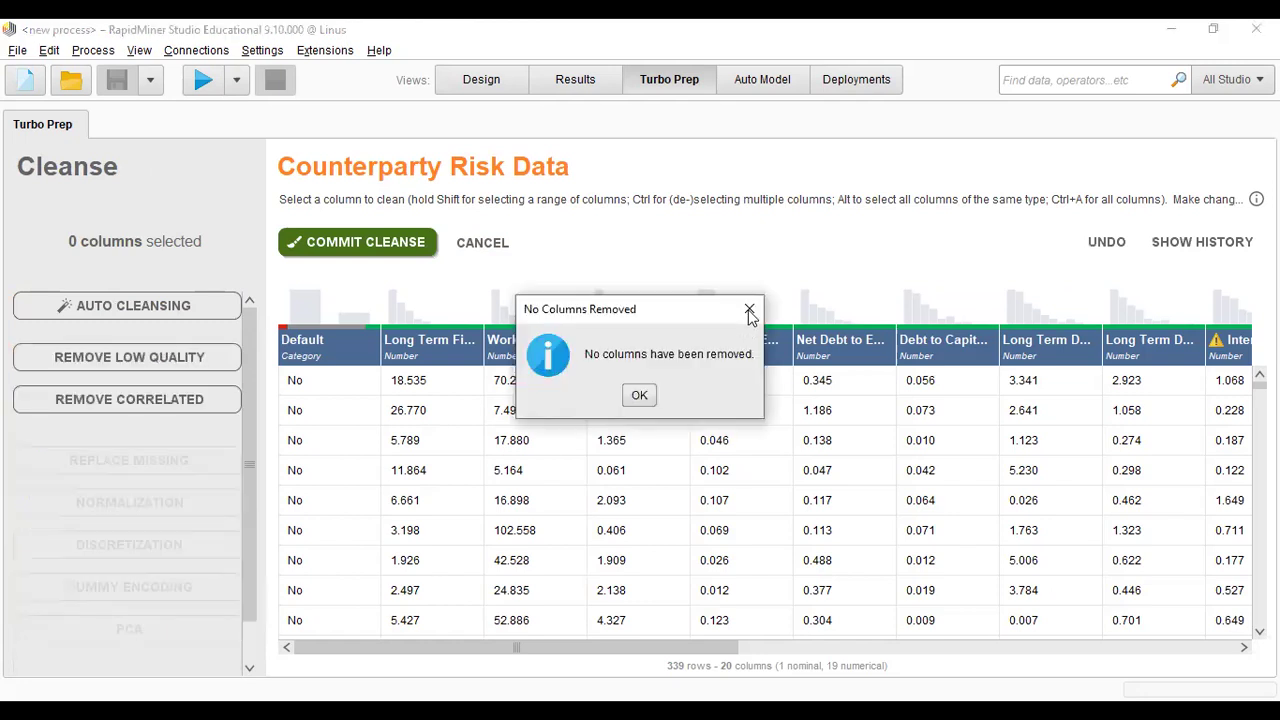
click(143, 370)
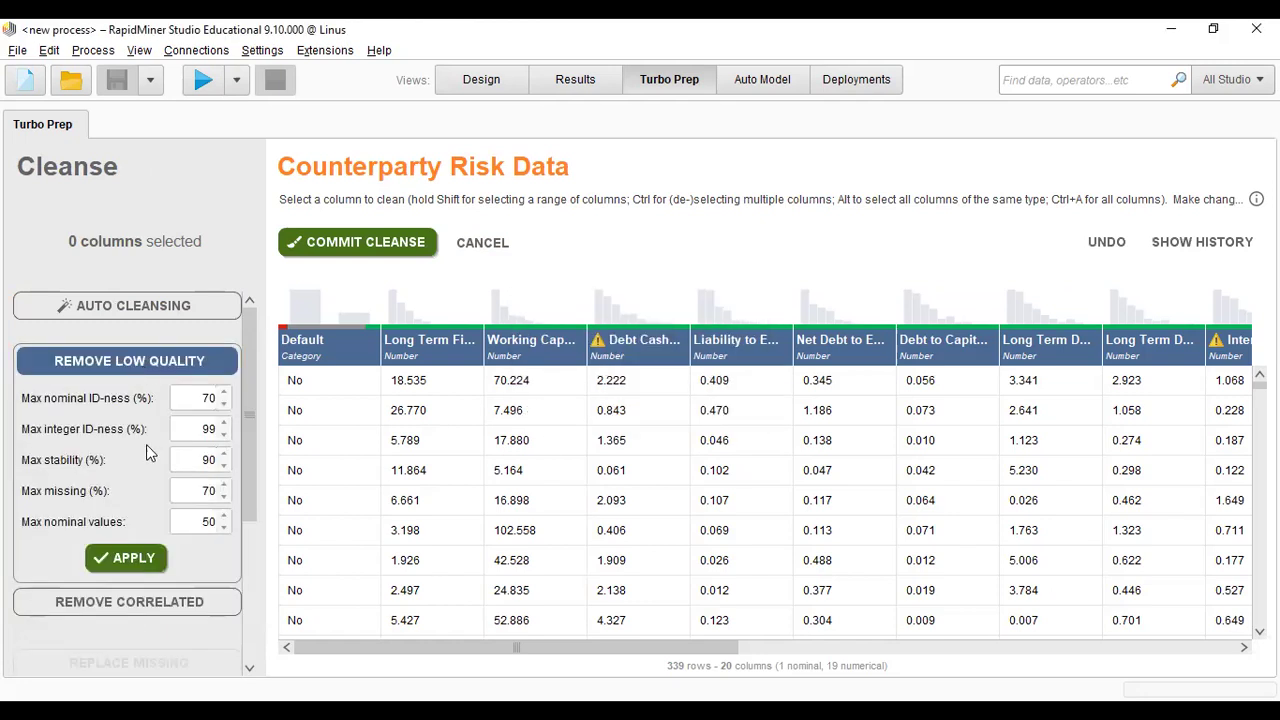
click(133, 557)
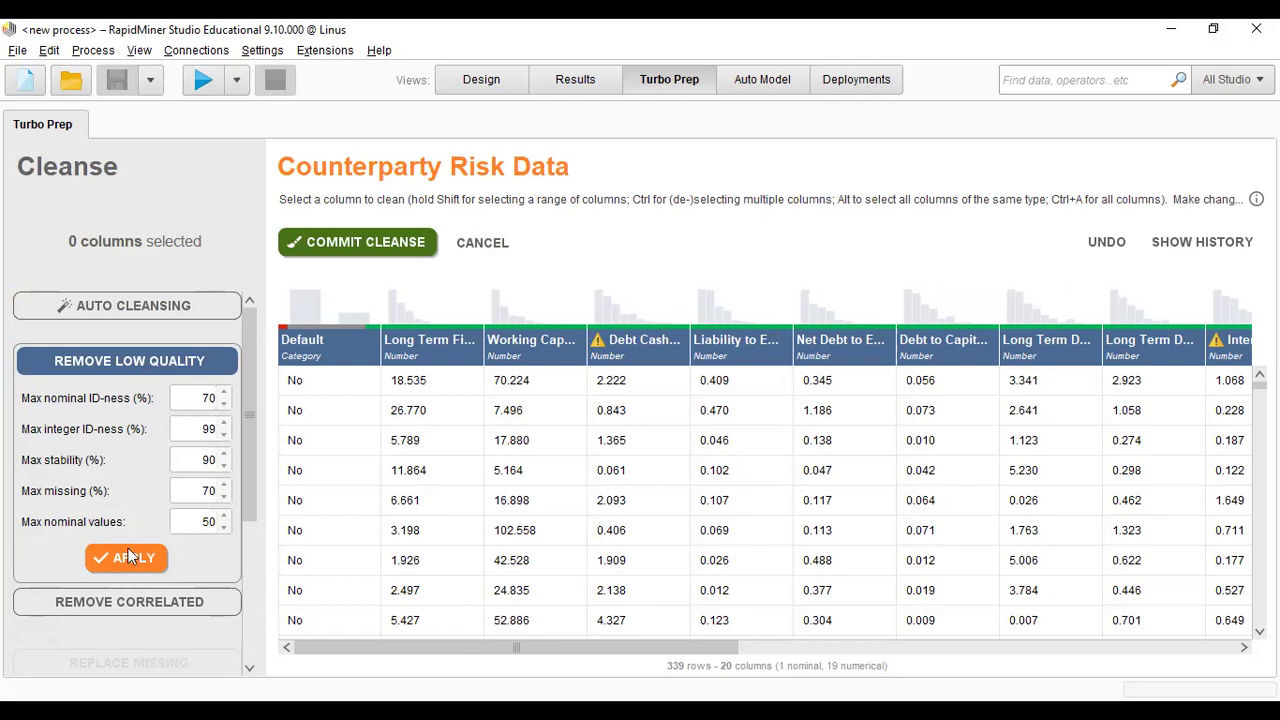
Set up Auto Cleansing with Debt Cash Flow Coverage Ratio as the target column and keep the original column types
click(130, 310)
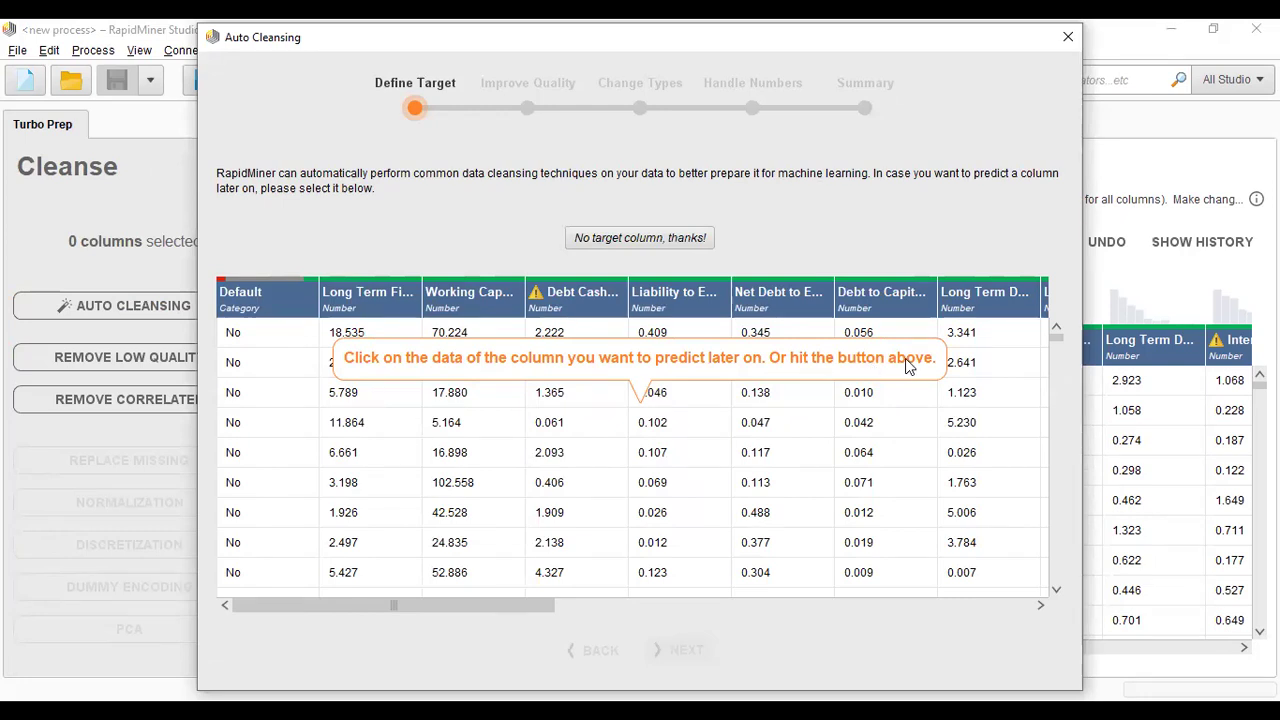
click(580, 305)
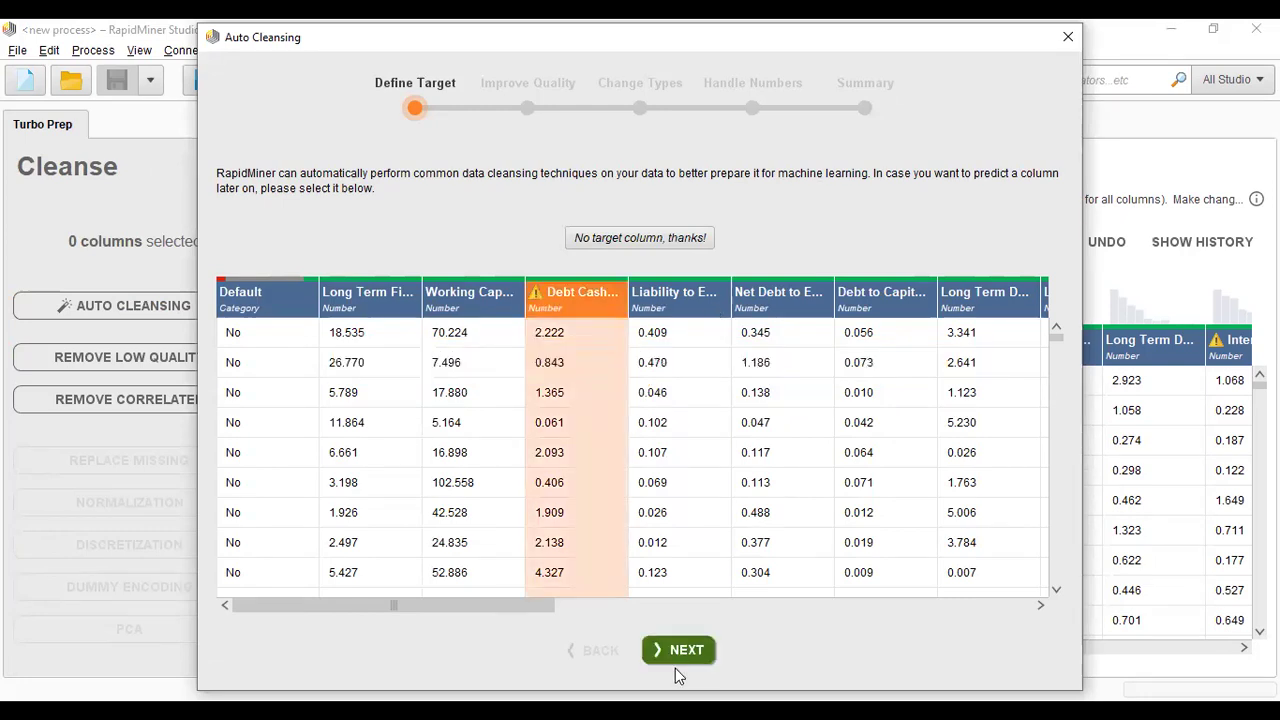
click(680, 652)
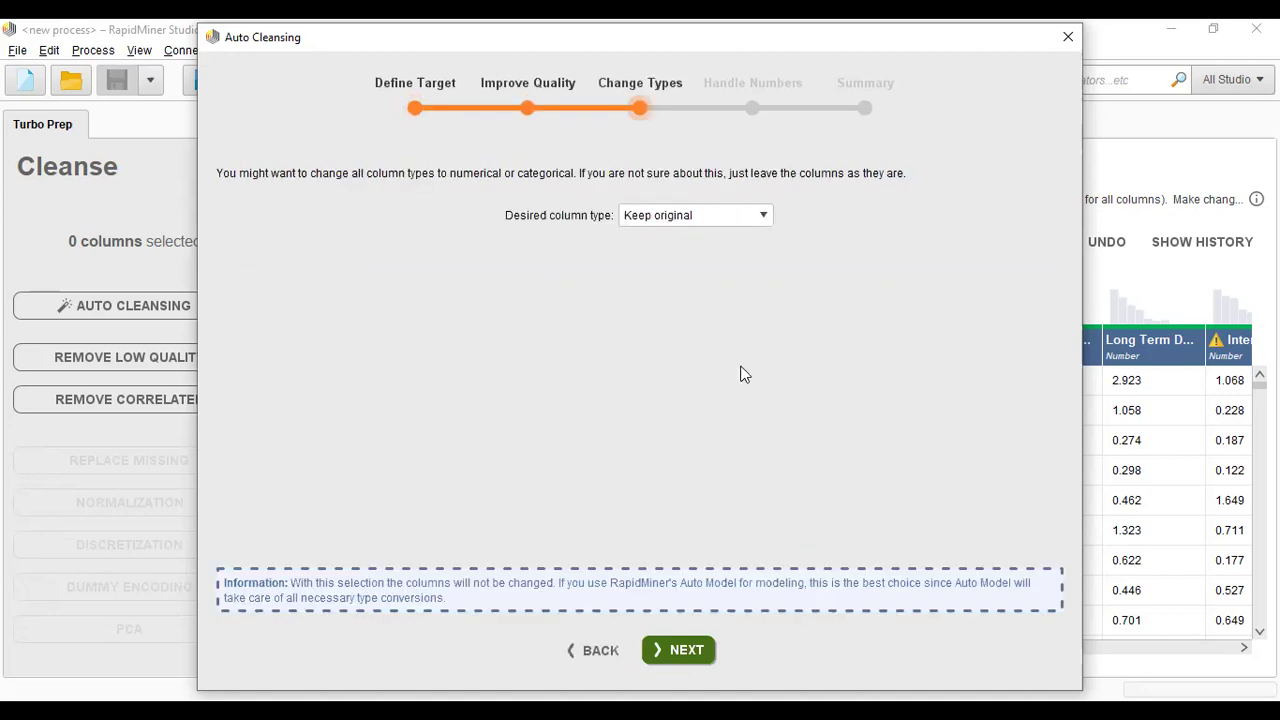
click(766, 216)
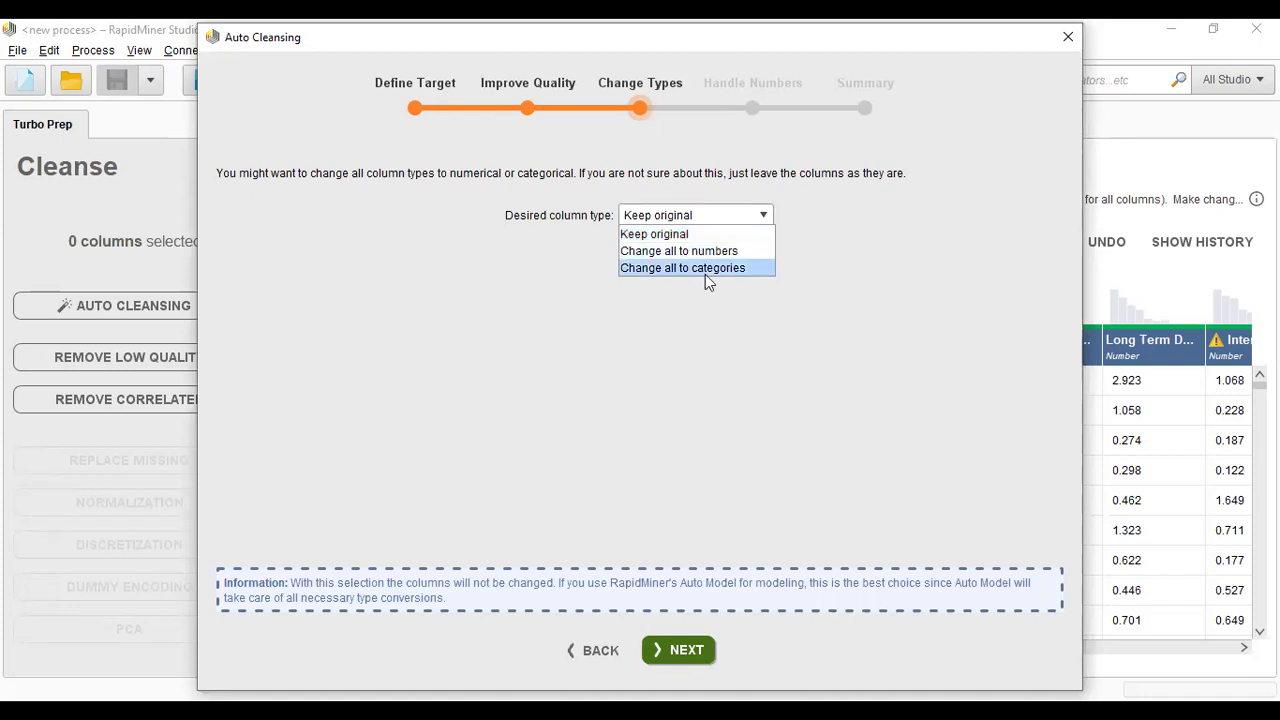
click(688, 218)
click(692, 650)
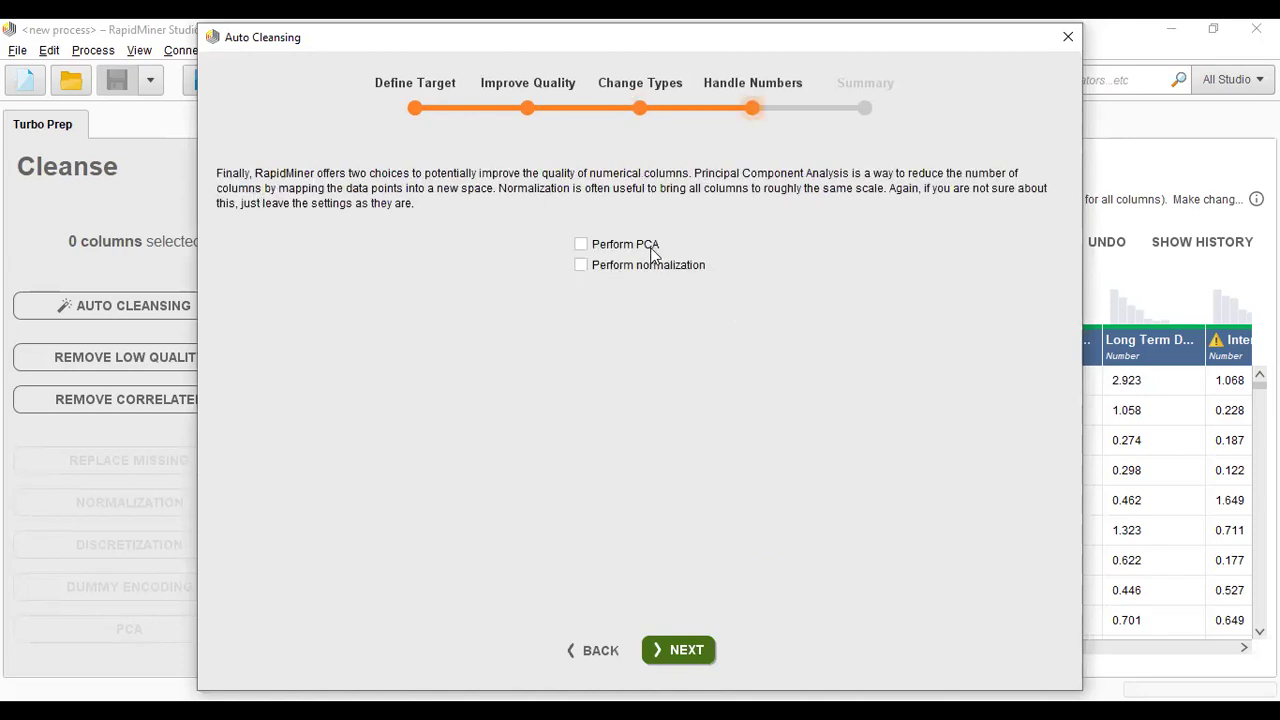
Enable PCA and normalization, finish Auto Cleansing, and commit the cleanse to Counterparty Risk Data
click(582, 246)
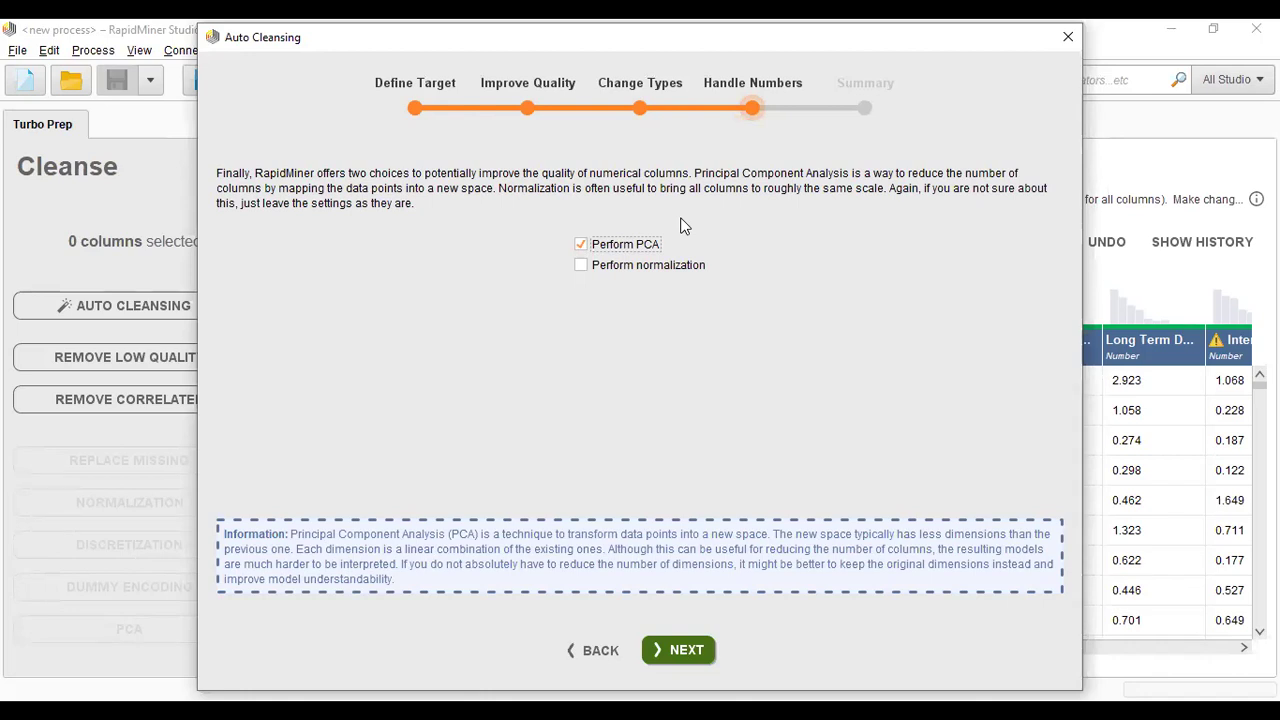
click(582, 266)
click(680, 650)
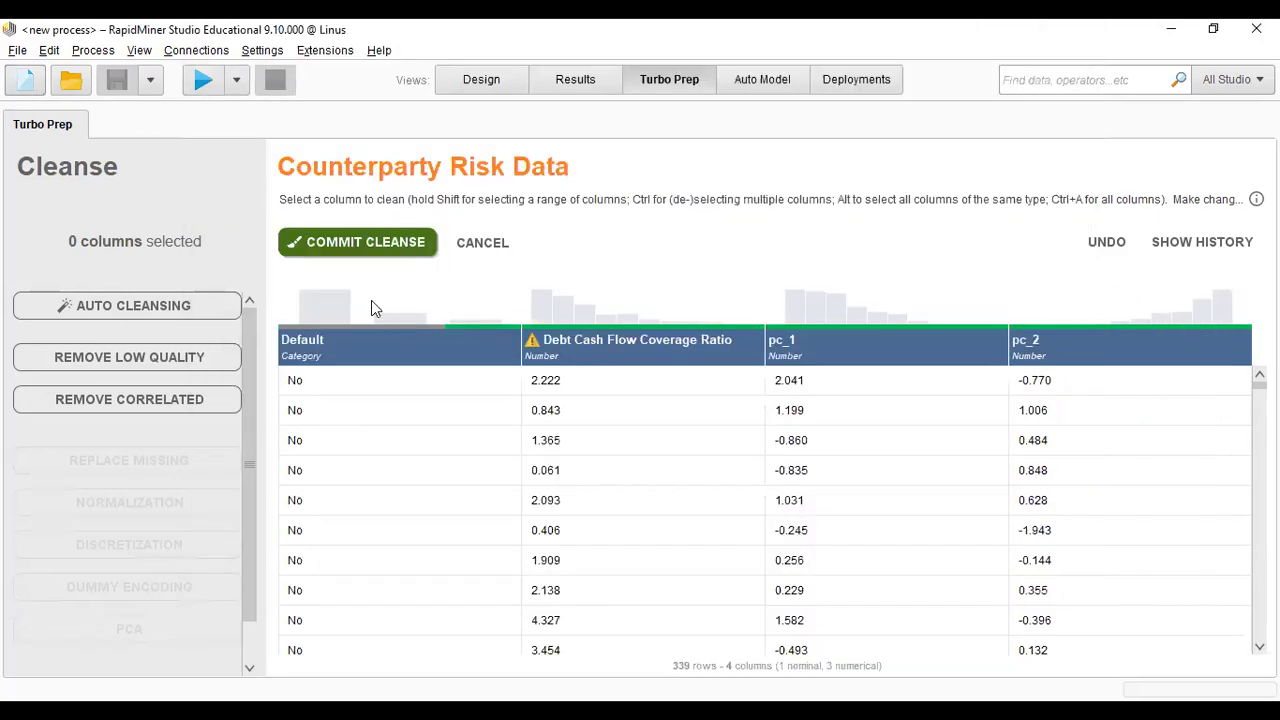
click(356, 242)
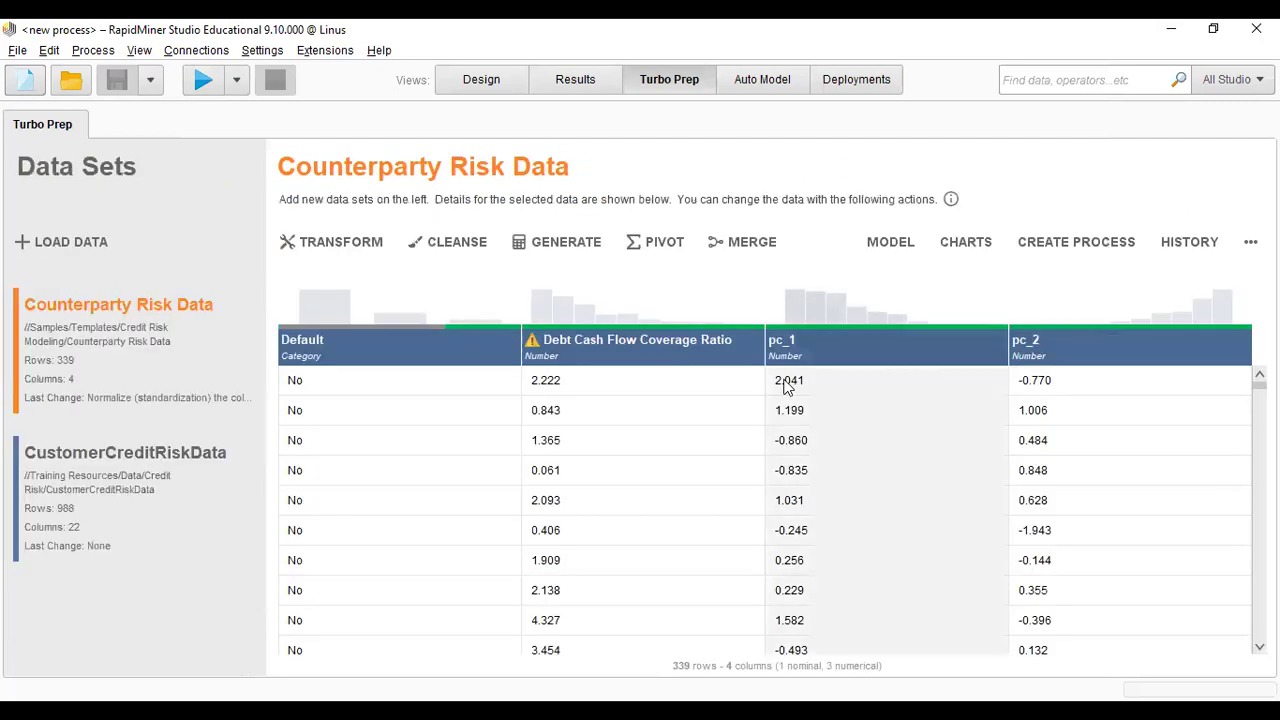
View the Generate options for building a new column, and leave them without creating one
click(577, 245)
click(573, 247)
click(577, 246)
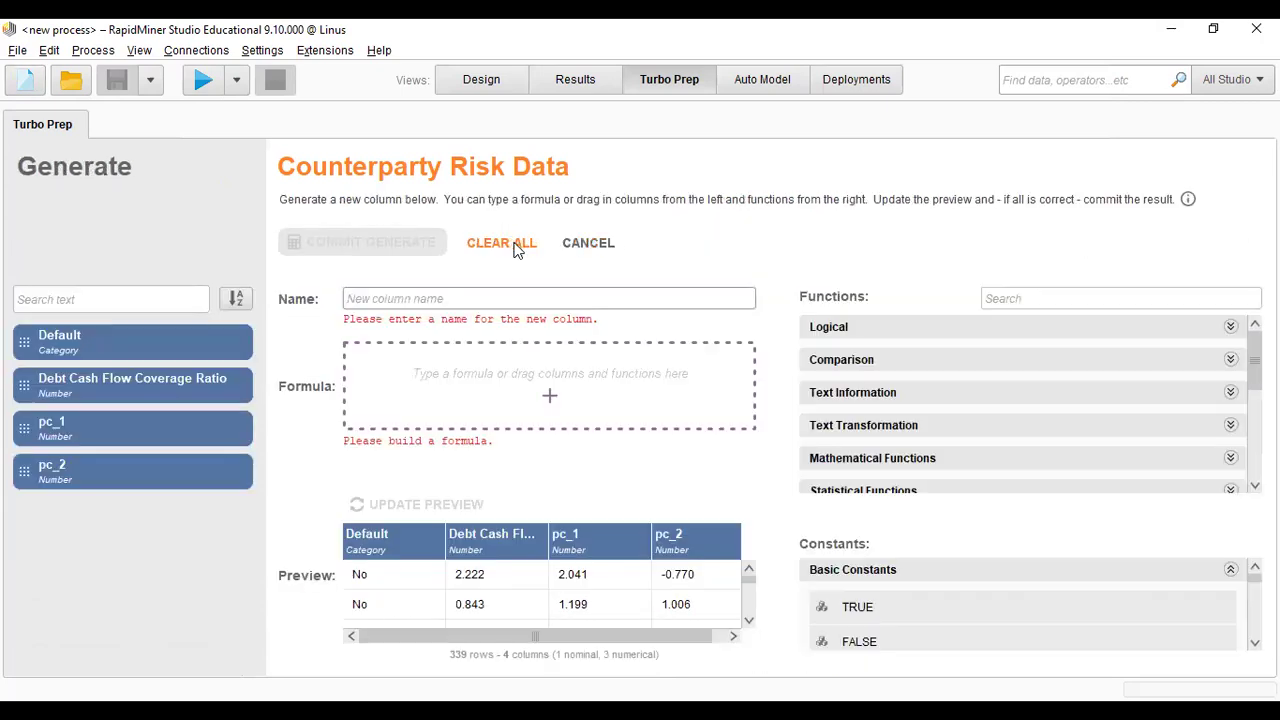
click(586, 252)
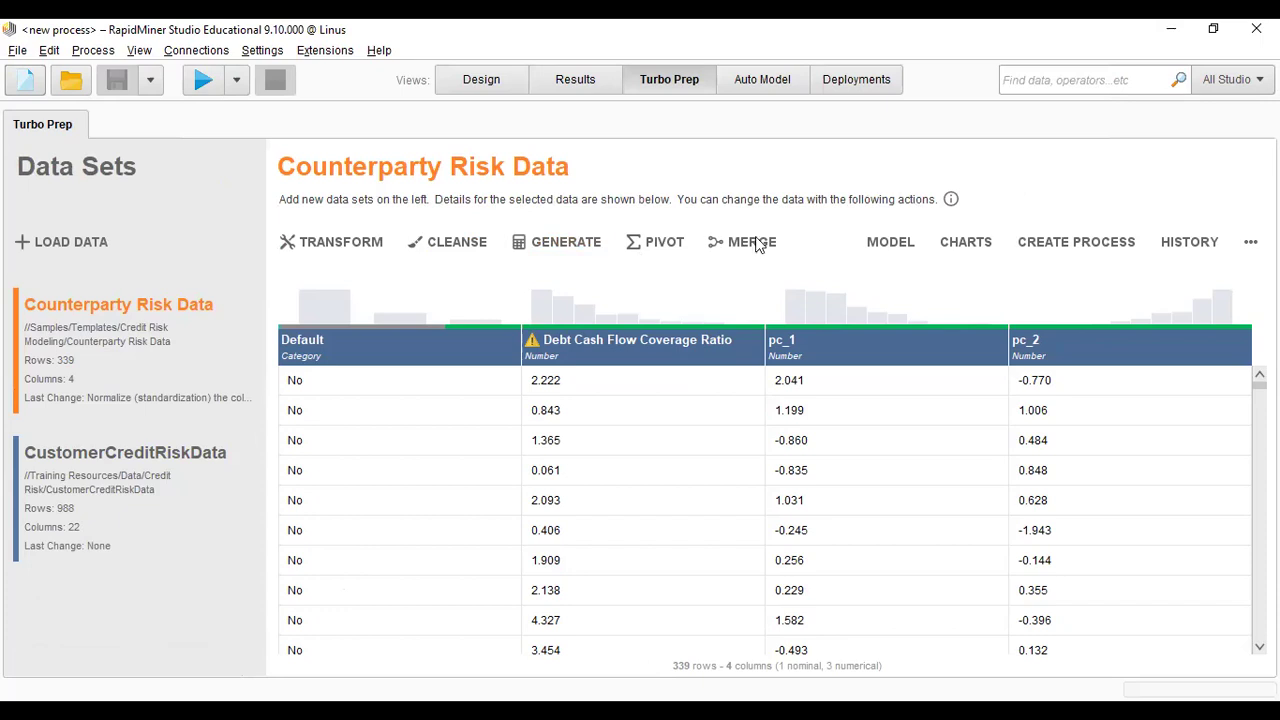
Send the prepared Counterparty Risk Data to Auto Model for choosing a modeling task
click(909, 244)
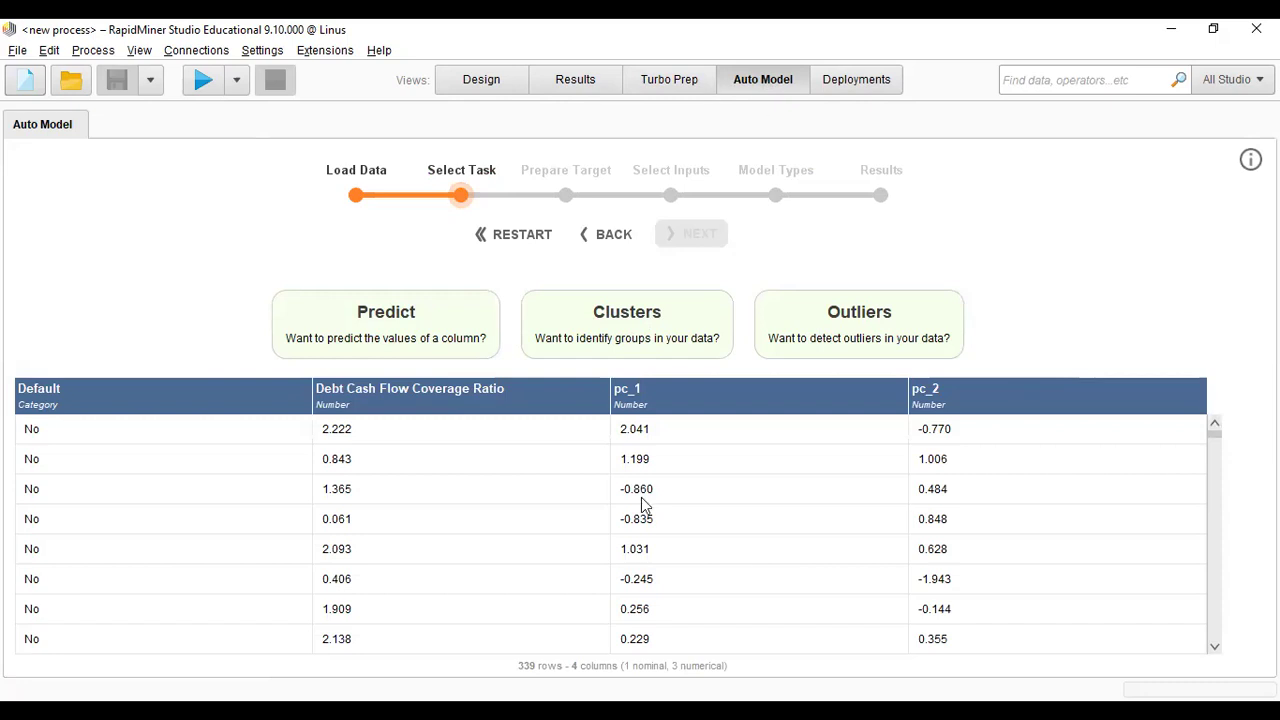
click(688, 88)
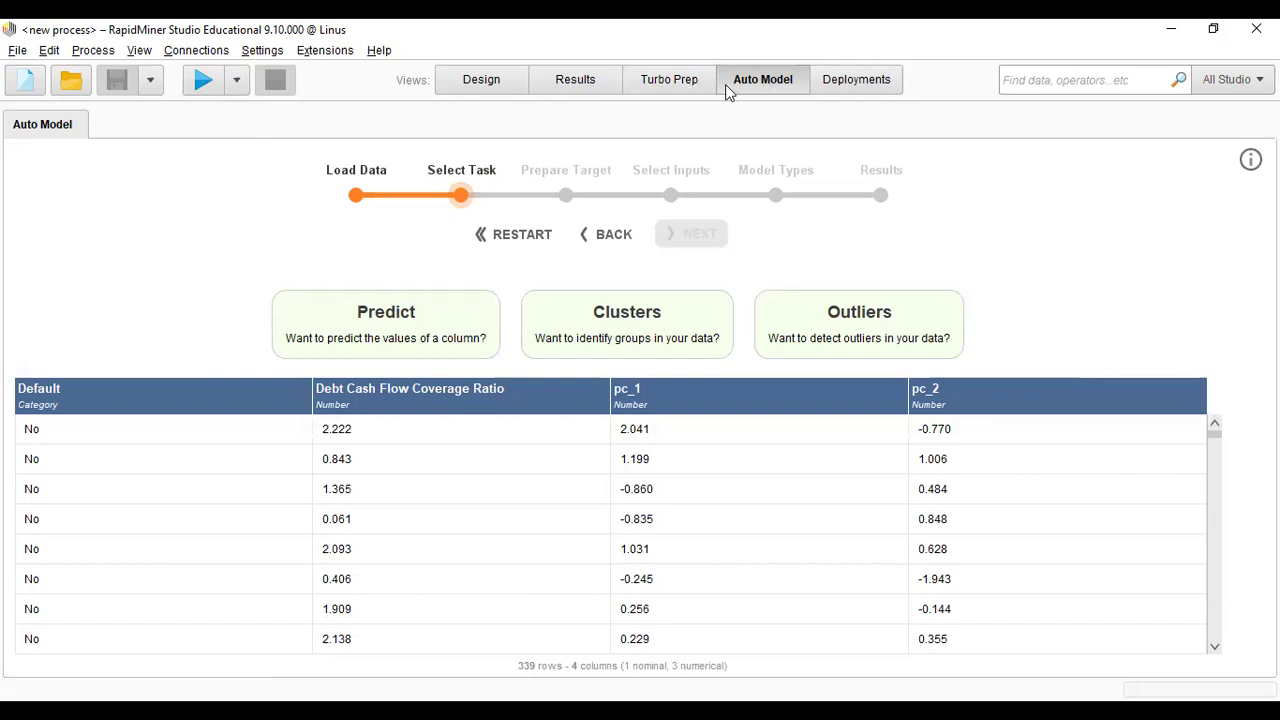
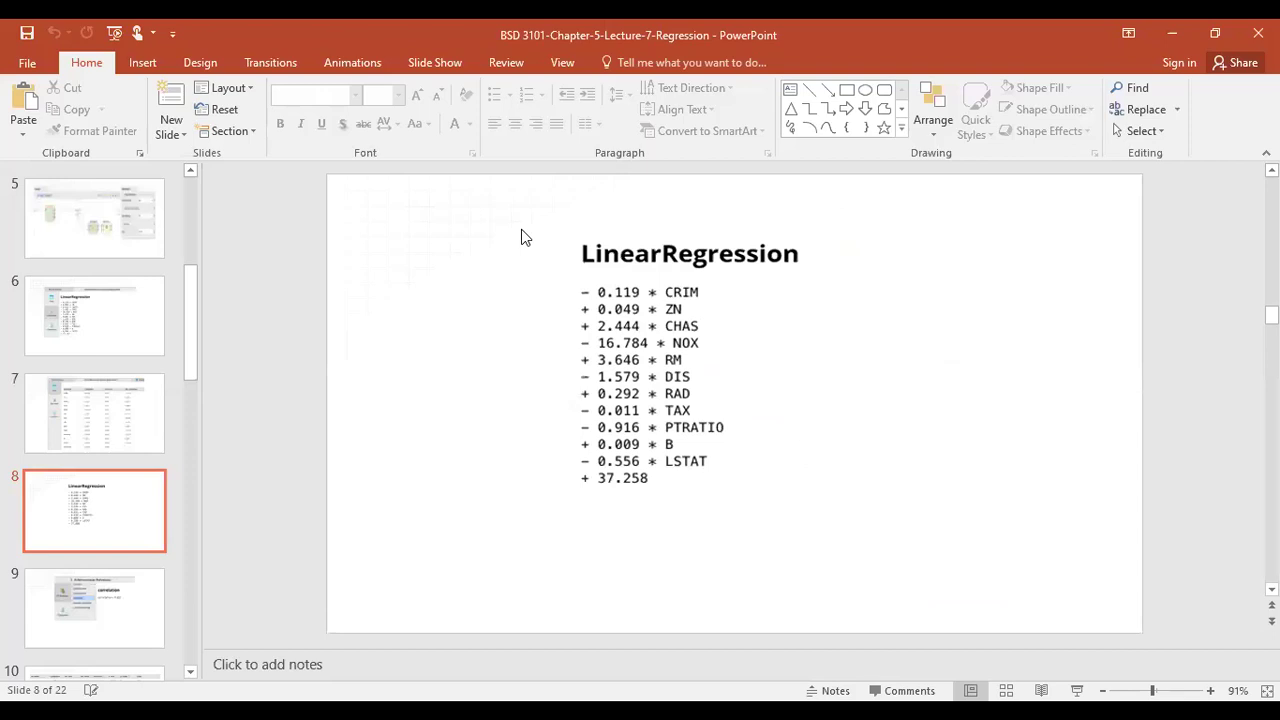
Switch to the BSD 3101-LAB EXERCISE 2&3 document in Word, review methodology items 11 to 13, and close the document
key(alt+Tab)
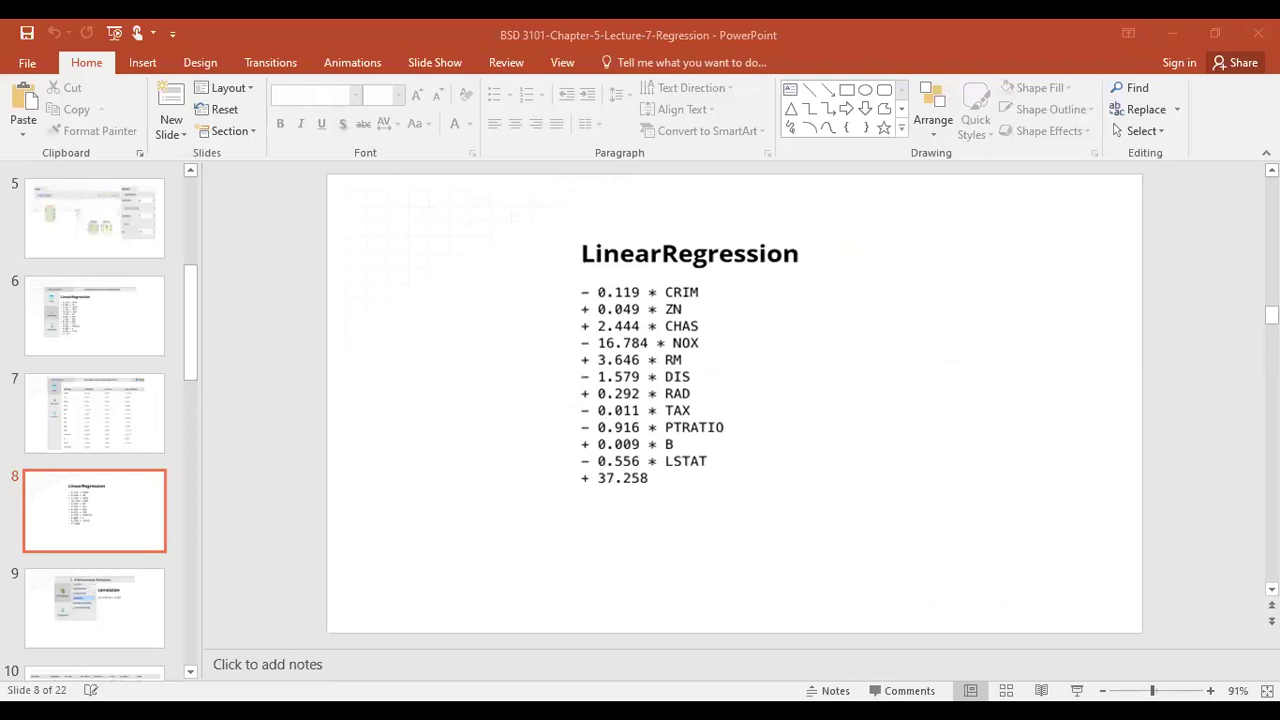
key(alt+Tab)
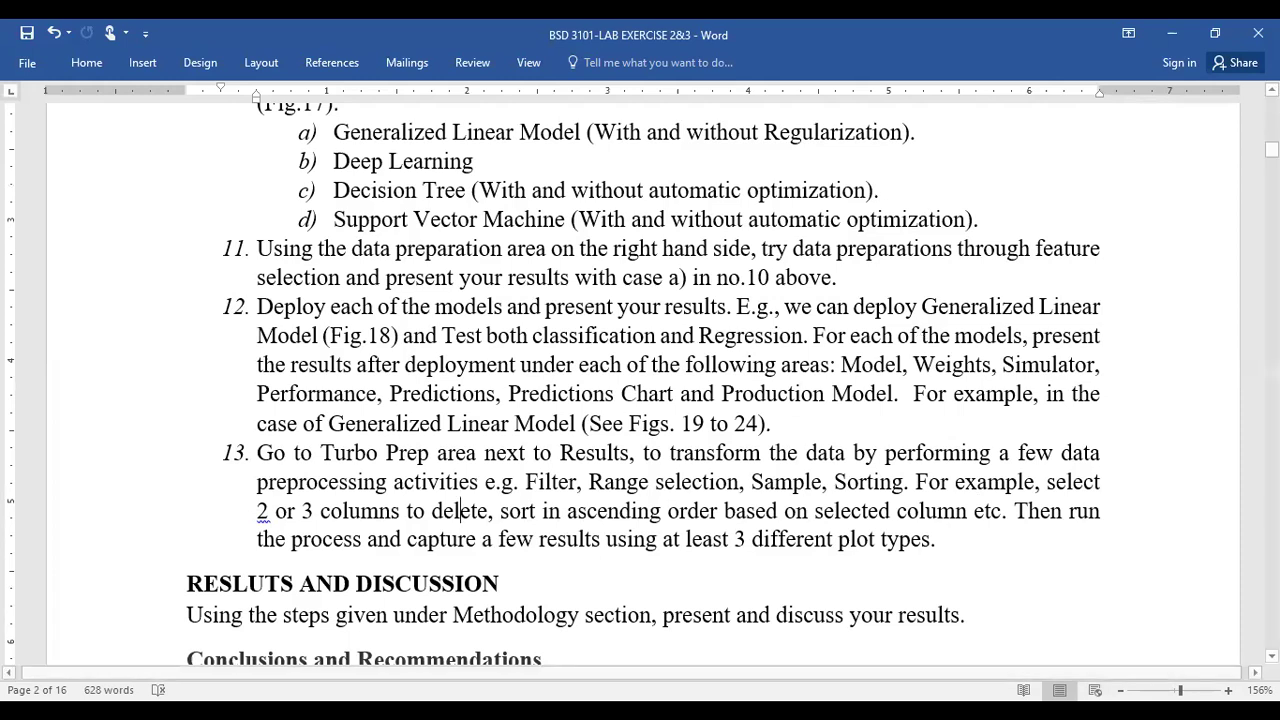
key(alt+Tab)
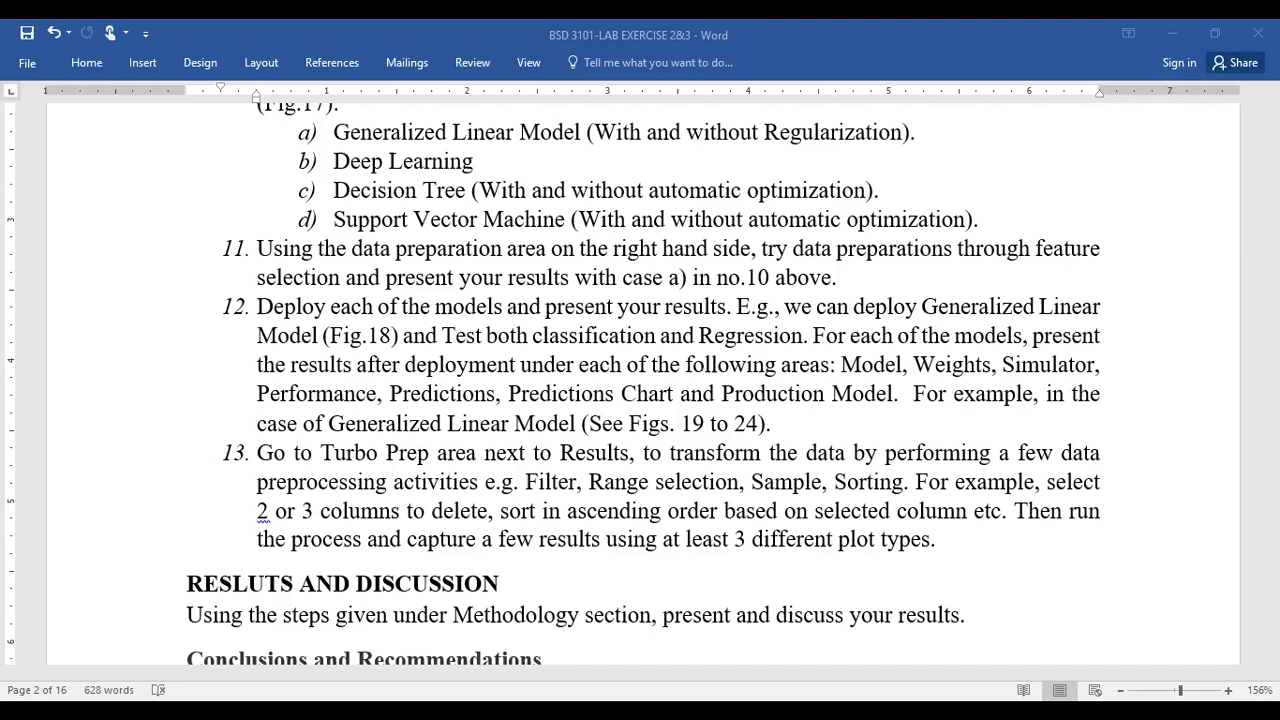
key(alt+F4)
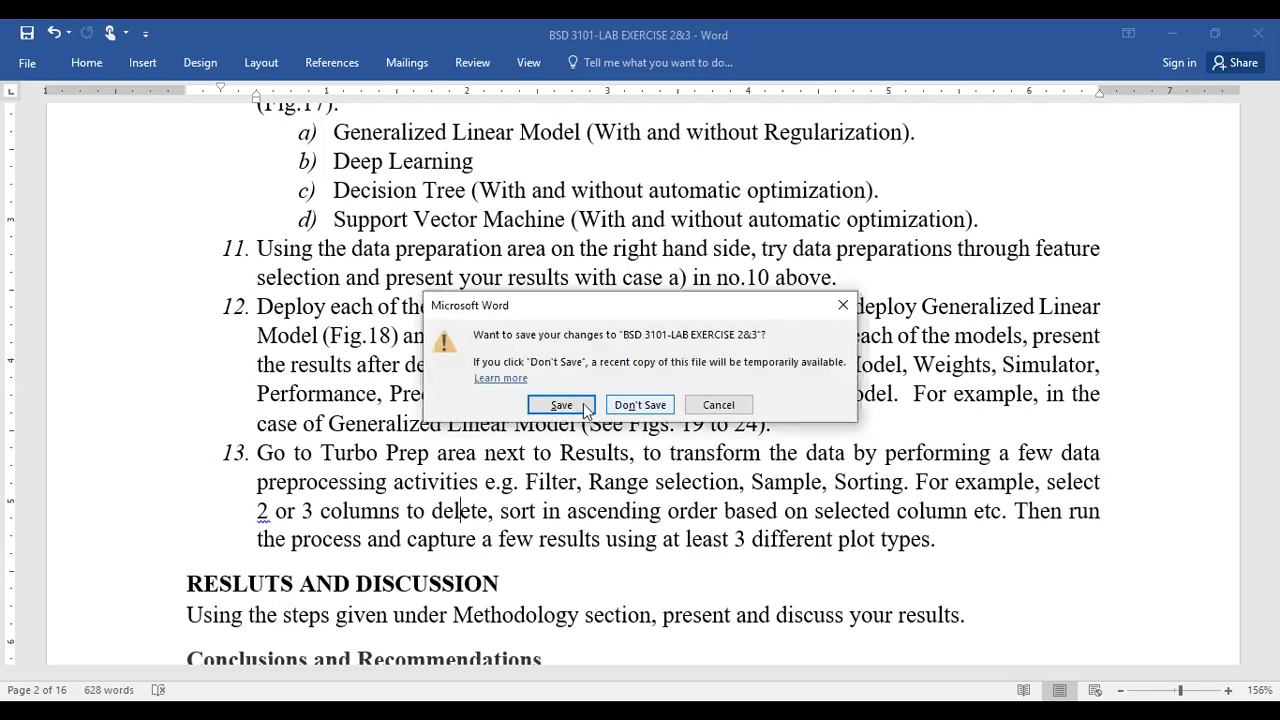